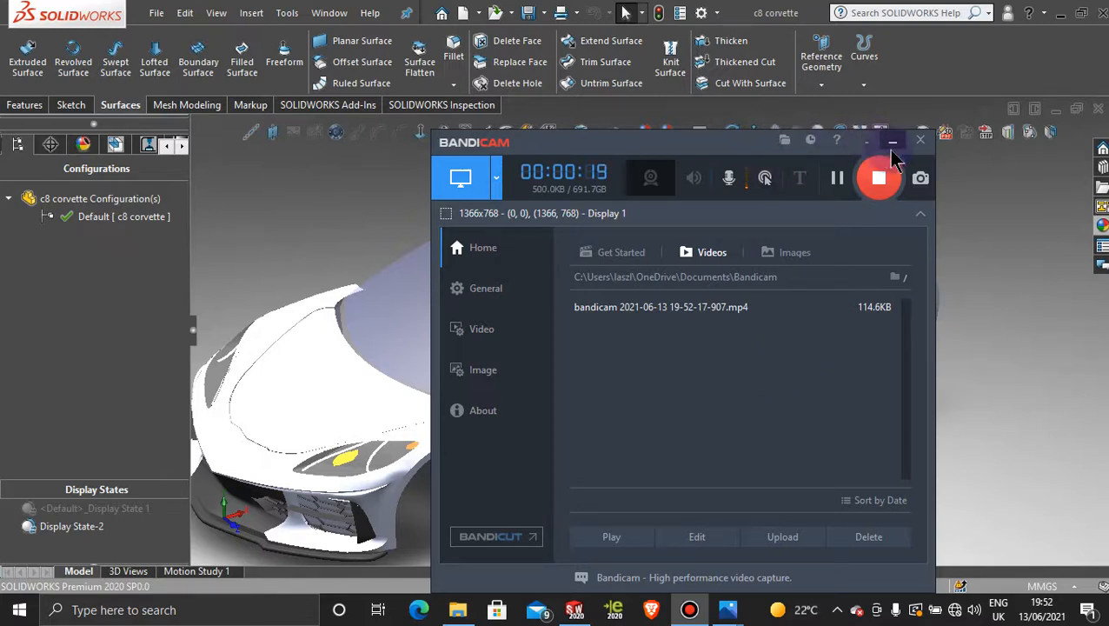
pyautogui.click(921, 140)
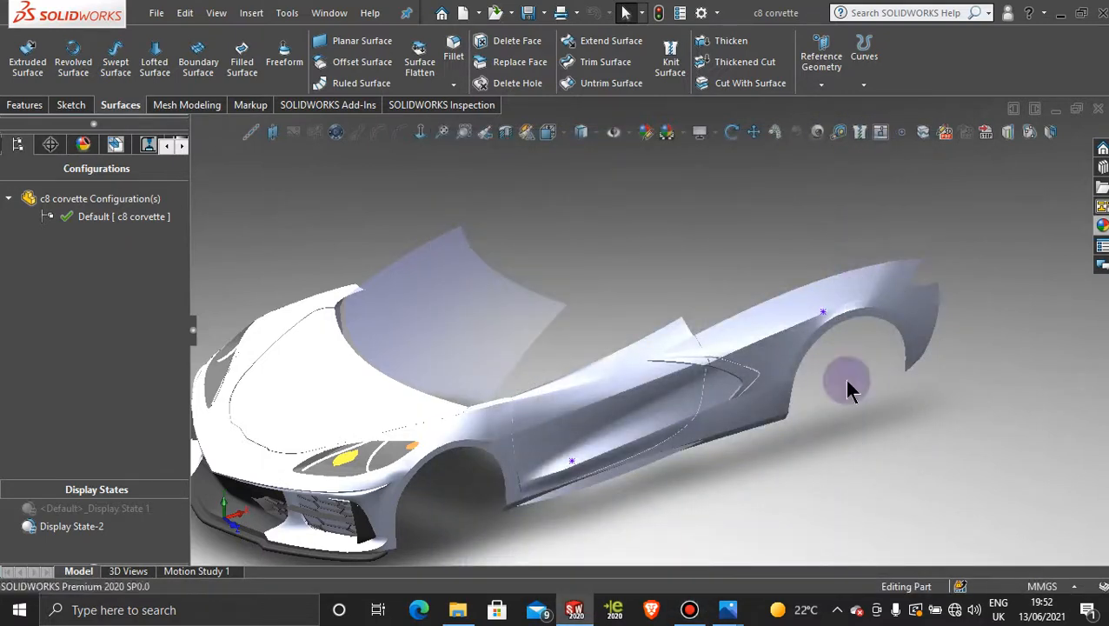
pyautogui.moveTo(852, 365); pyautogui.dragTo(879, 310, button='middle')
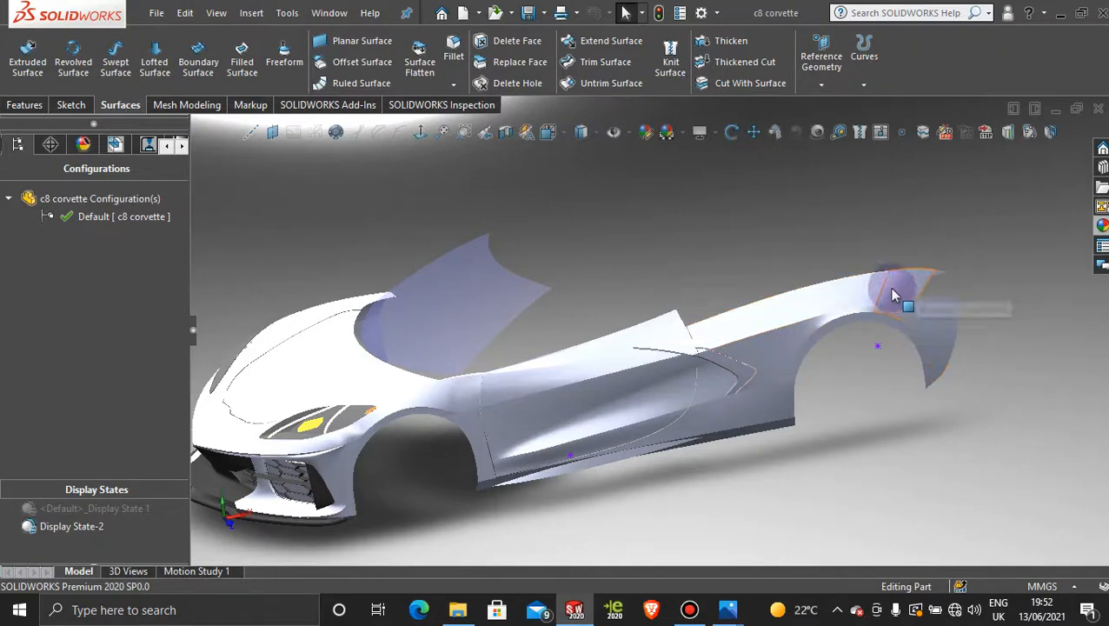
pyautogui.scroll(-4, 920, 314)
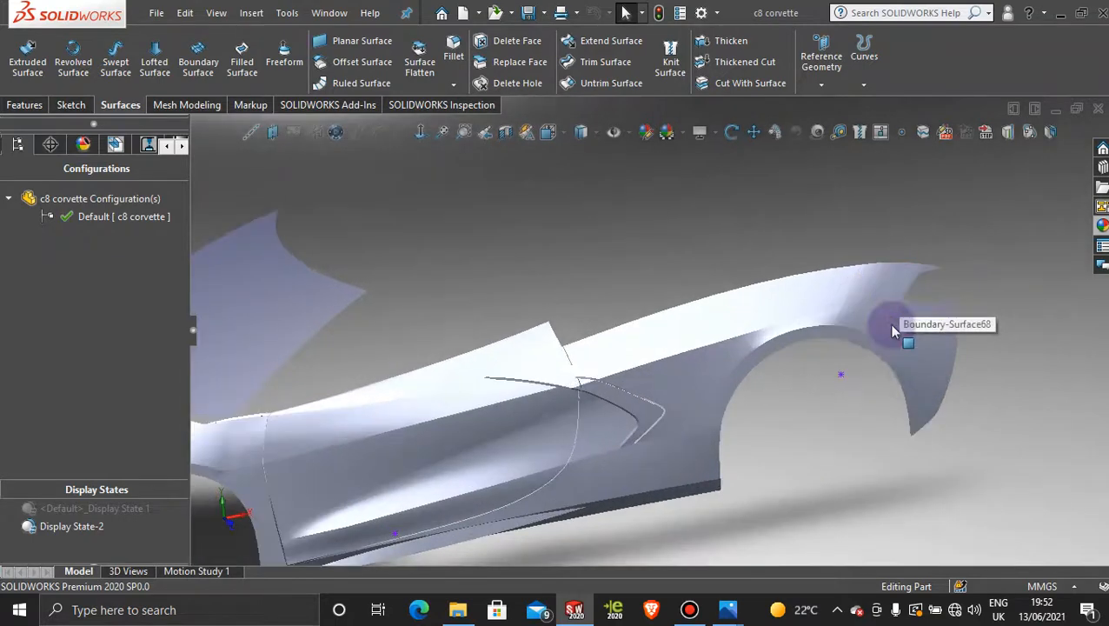
pyautogui.moveTo(904, 322); pyautogui.dragTo(841, 371, button='middle')
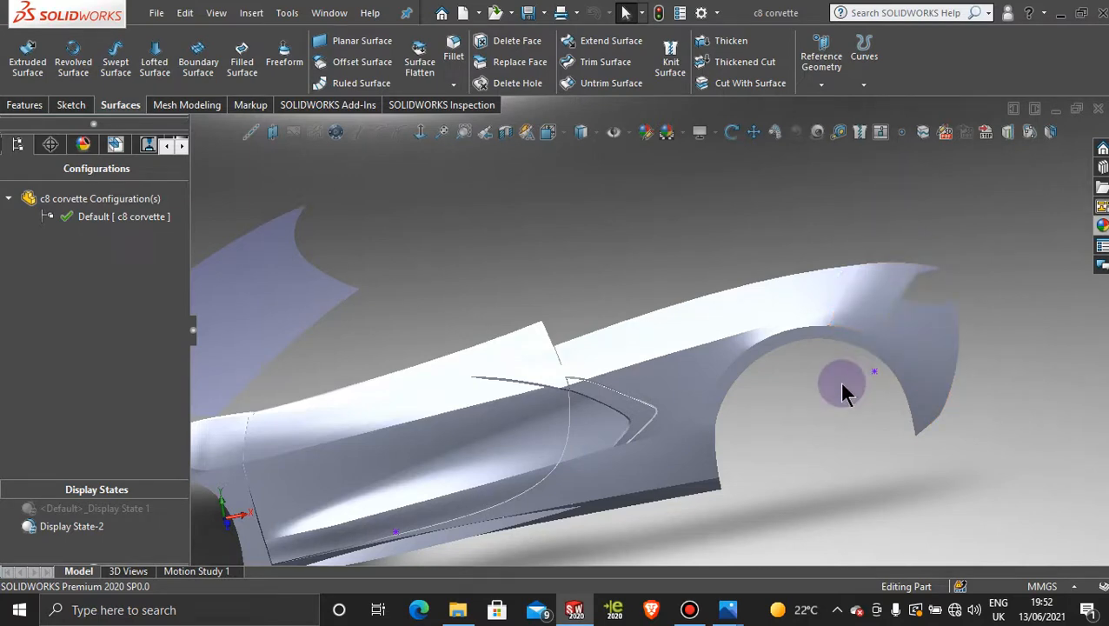
pyautogui.moveTo(808, 397); pyautogui.dragTo(692, 395, button='middle')
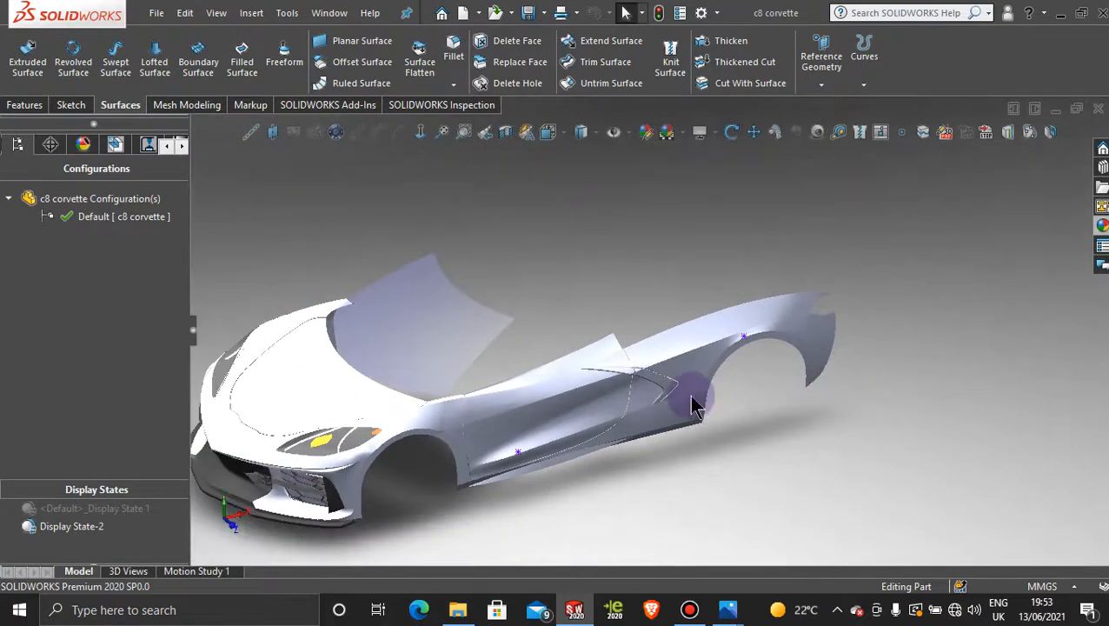
# - Switch to Photos and examine the red Corvette reference picture, enlarged on the door, side intake and rear fender, for comparison with the model
pyautogui.moveTo(728, 616)
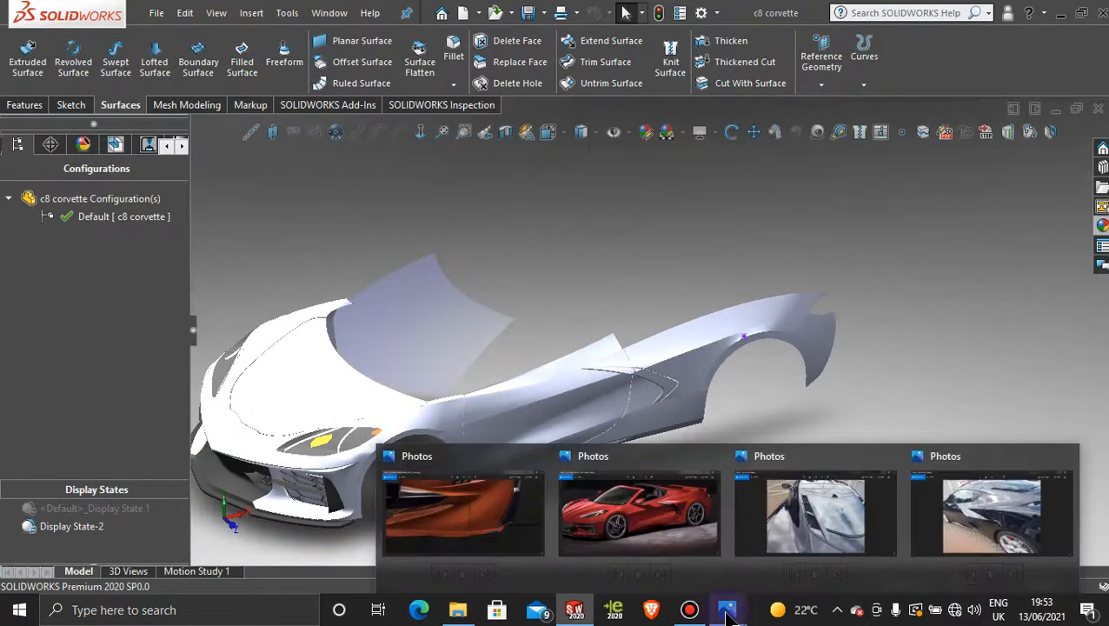
pyautogui.click(672, 512)
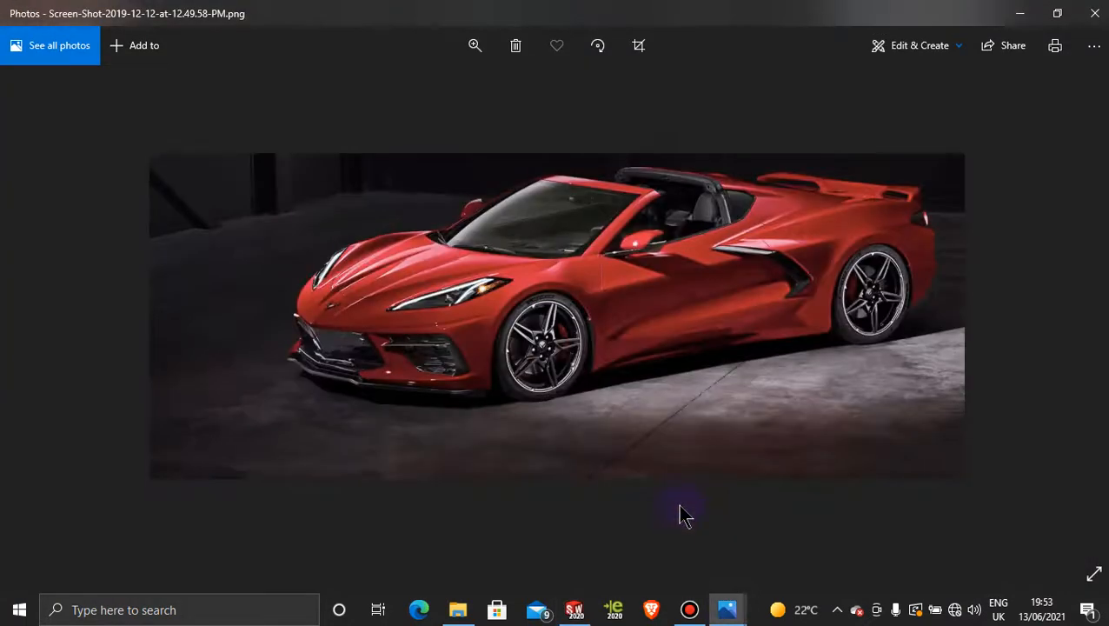
pyautogui.click(474, 45)
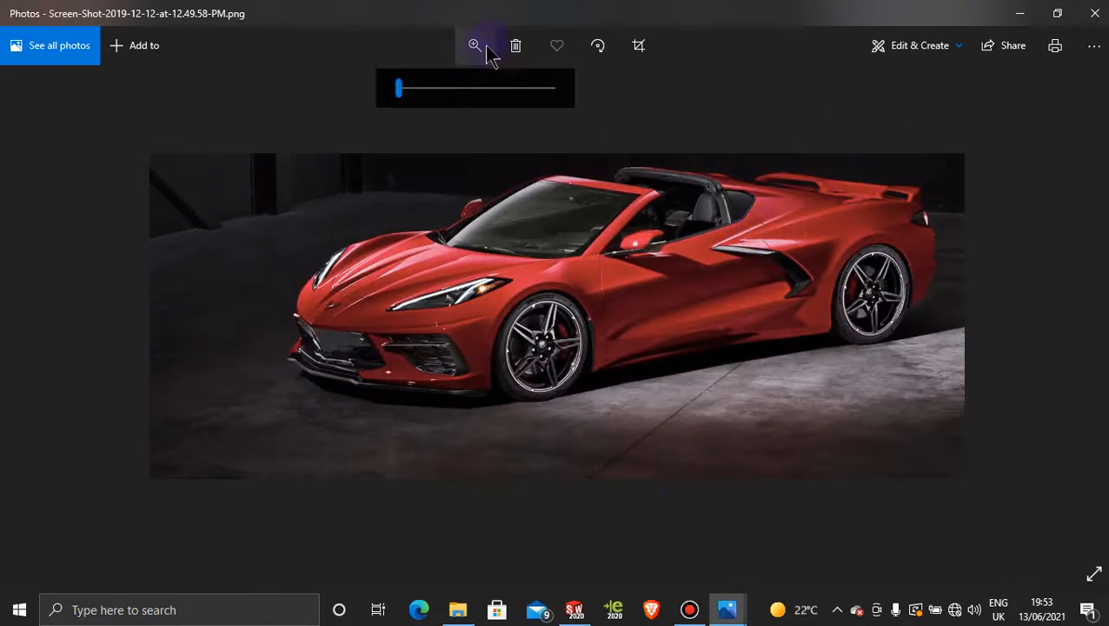
pyautogui.click(429, 88)
pyautogui.moveTo(891, 204); pyautogui.dragTo(758, 271)
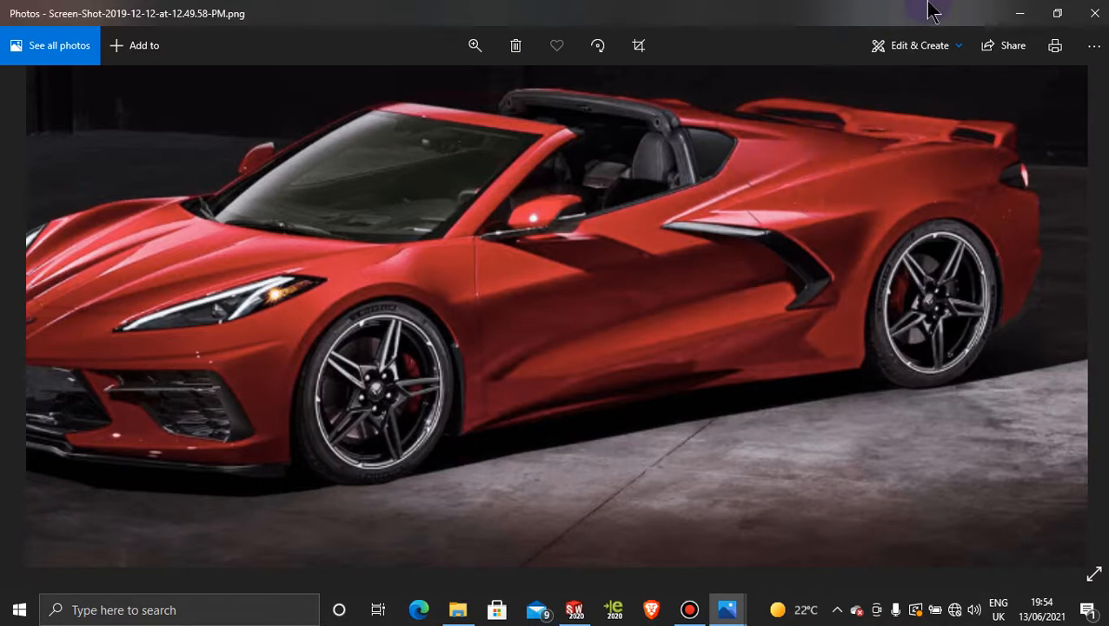
pyautogui.click(1020, 17)
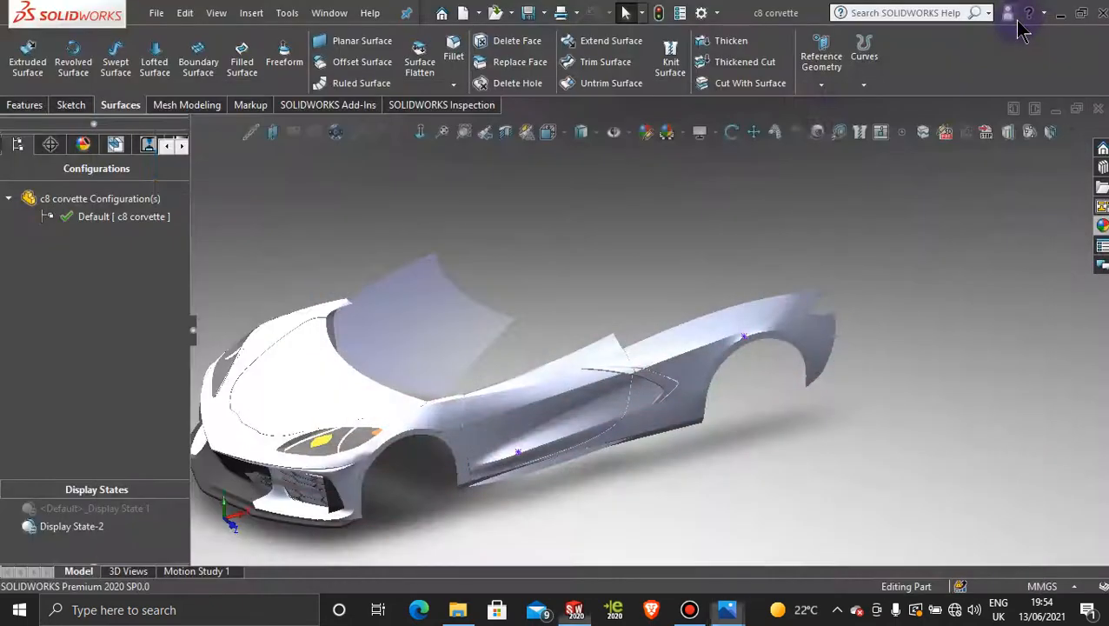
pyautogui.scroll(-3, 721, 348)
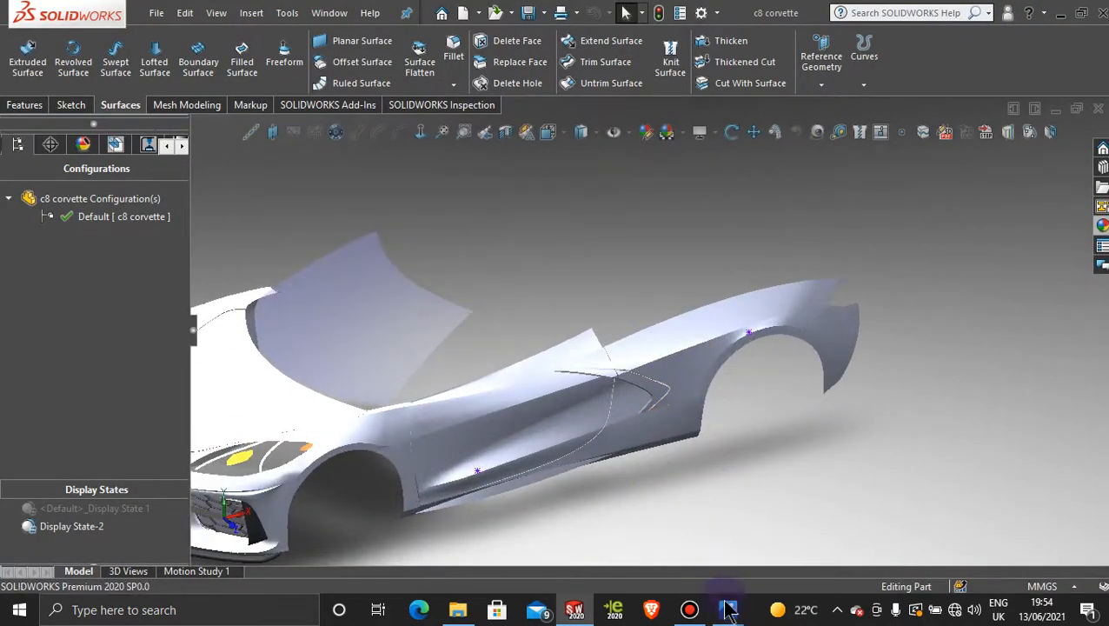
pyautogui.moveTo(728, 610)
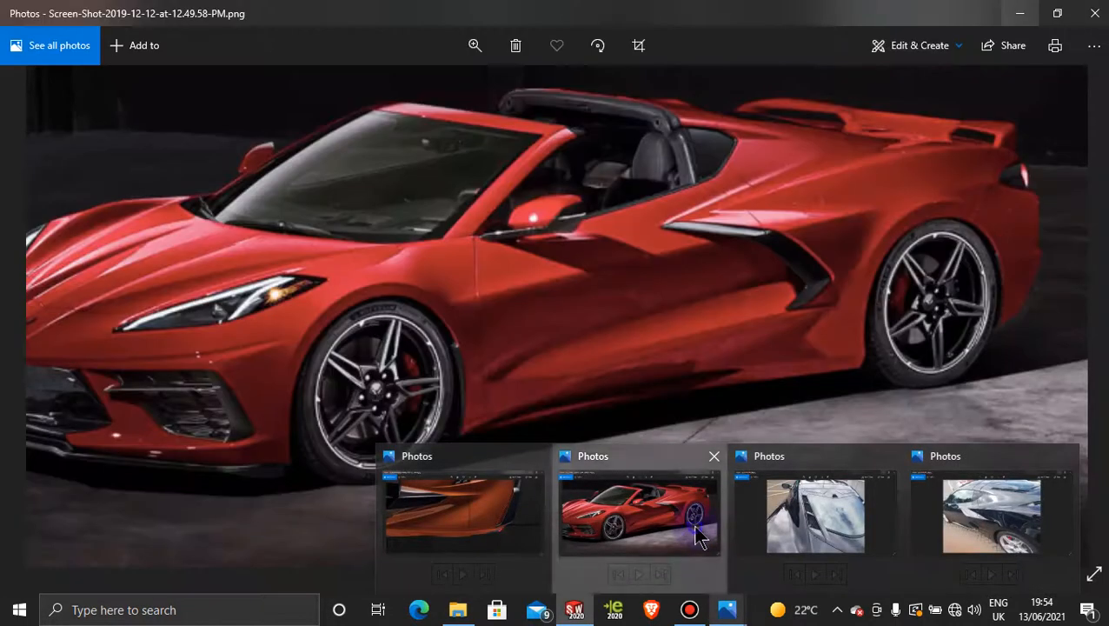
pyautogui.click(700, 535)
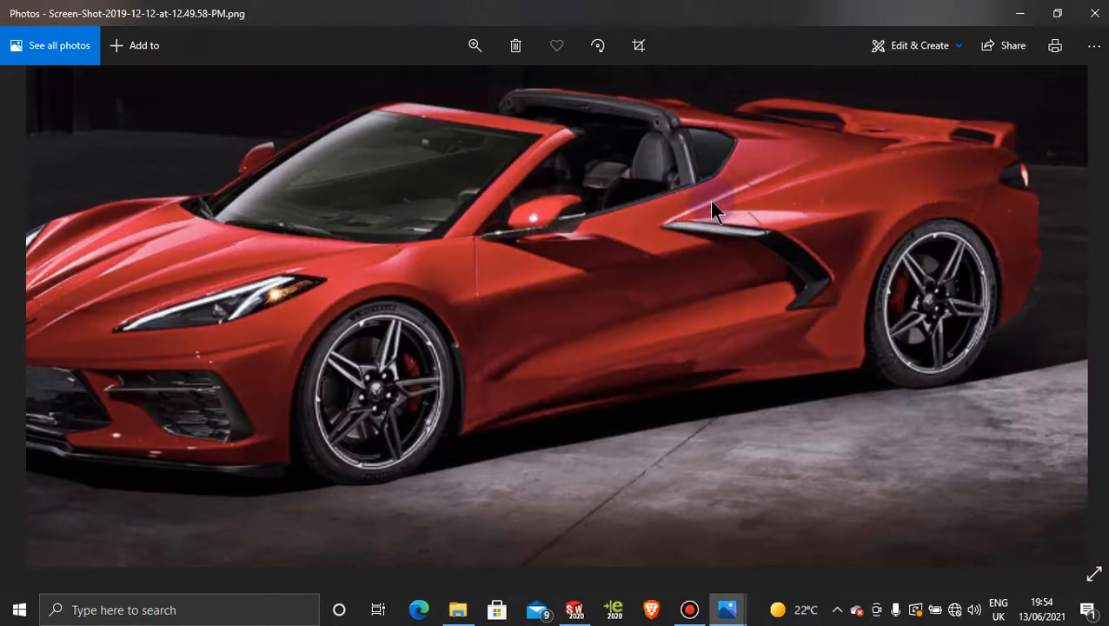
pyautogui.click(1022, 14)
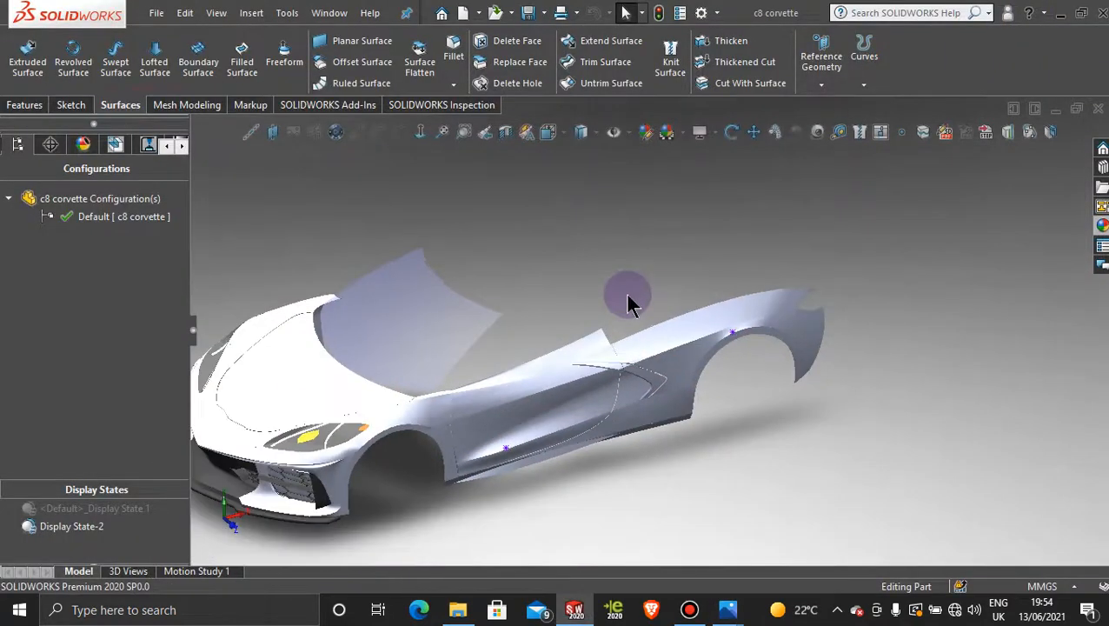
# - Display the part's feature tree in place of its configurations
pyautogui.click(171, 146)
pyautogui.click(171, 146)
pyautogui.click(19, 144)
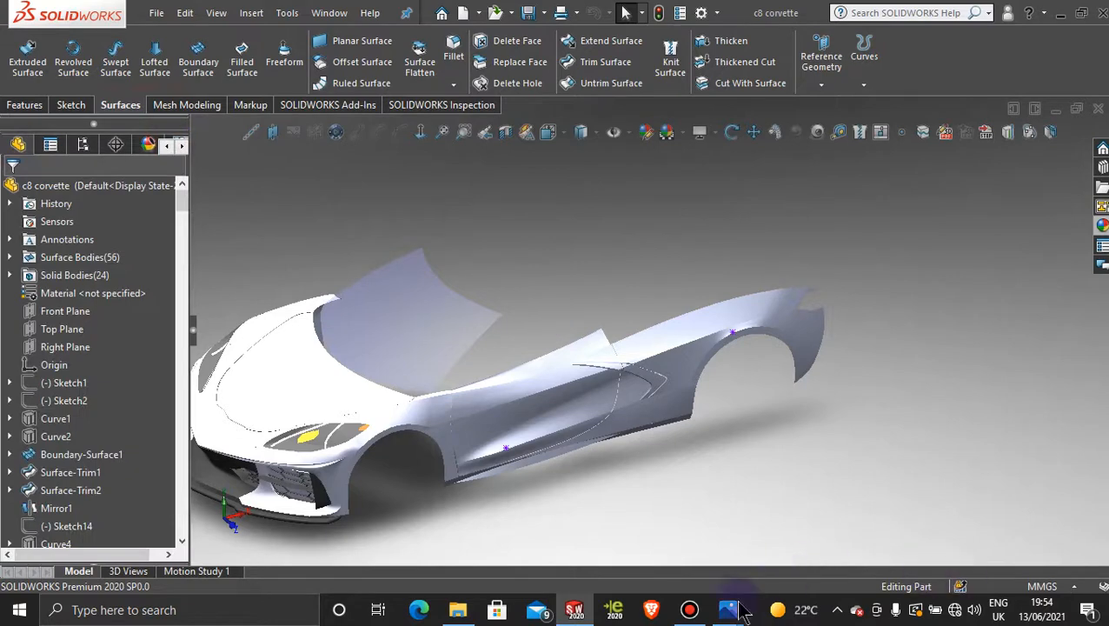
pyautogui.click(691, 611)
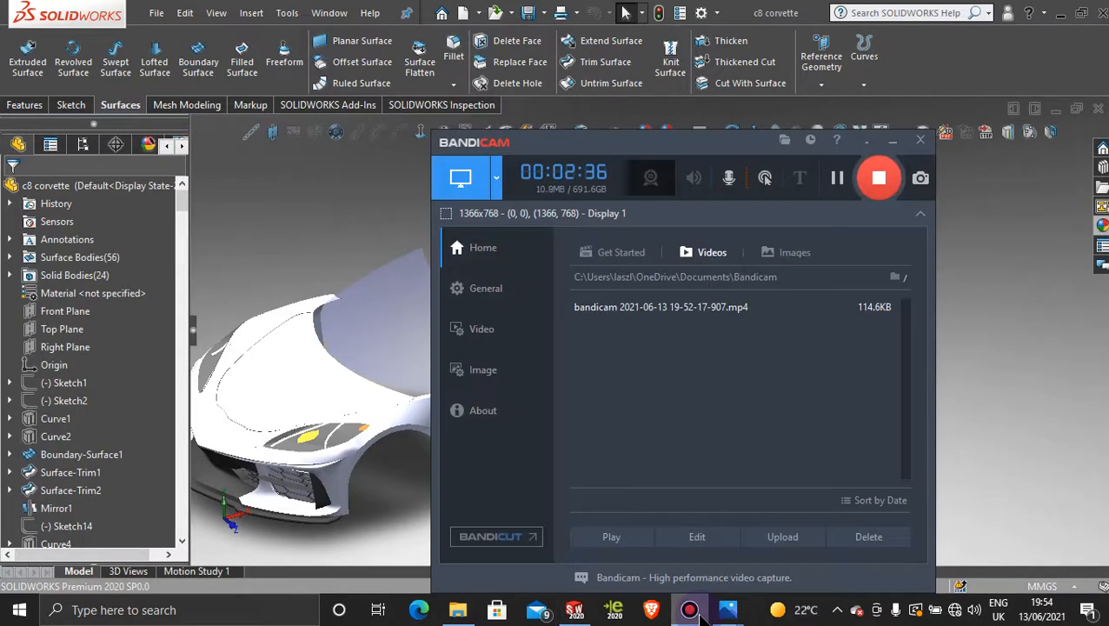
pyautogui.click(691, 611)
pyautogui.scroll(2, 775, 443)
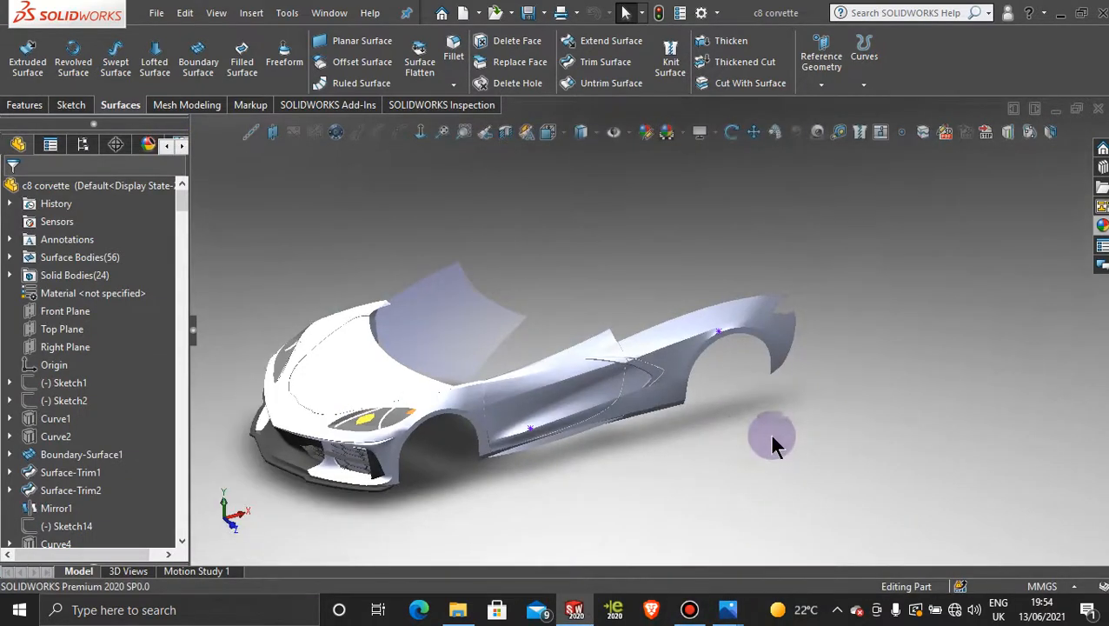
pyautogui.click(77, 313)
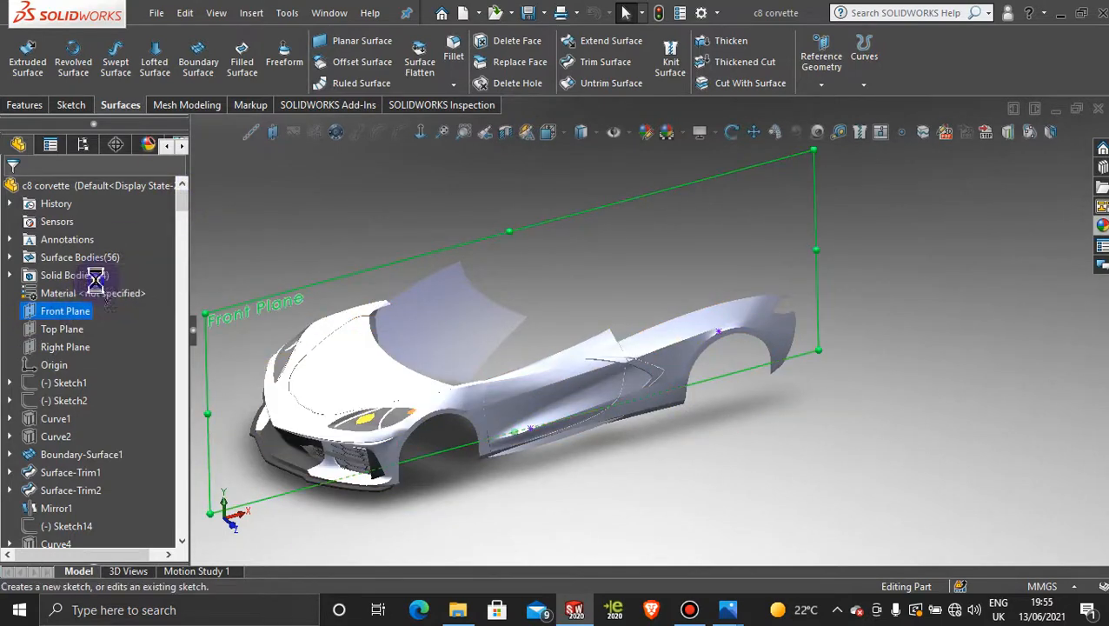
pyautogui.click(97, 280)
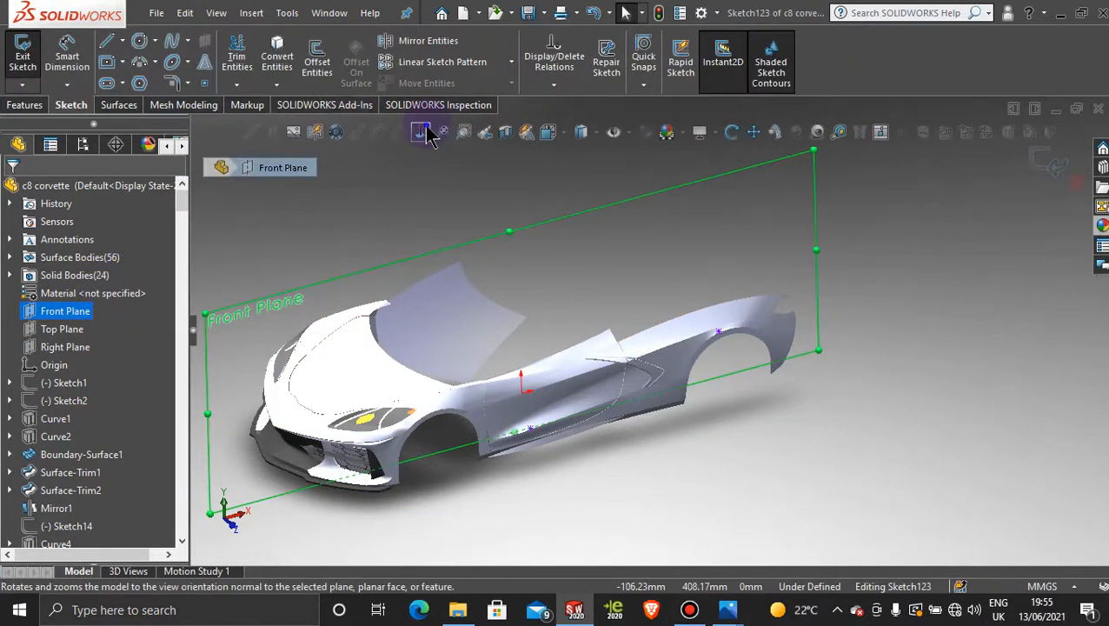
pyautogui.click(424, 133)
pyautogui.scroll(-3, 798, 303)
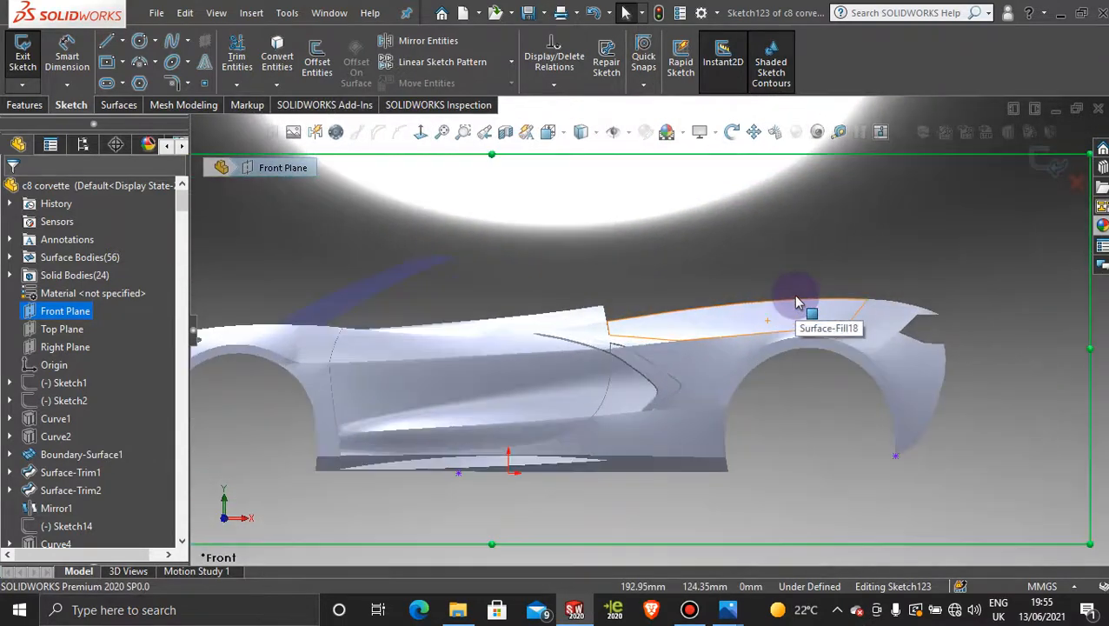
pyautogui.scroll(-1, 798, 303)
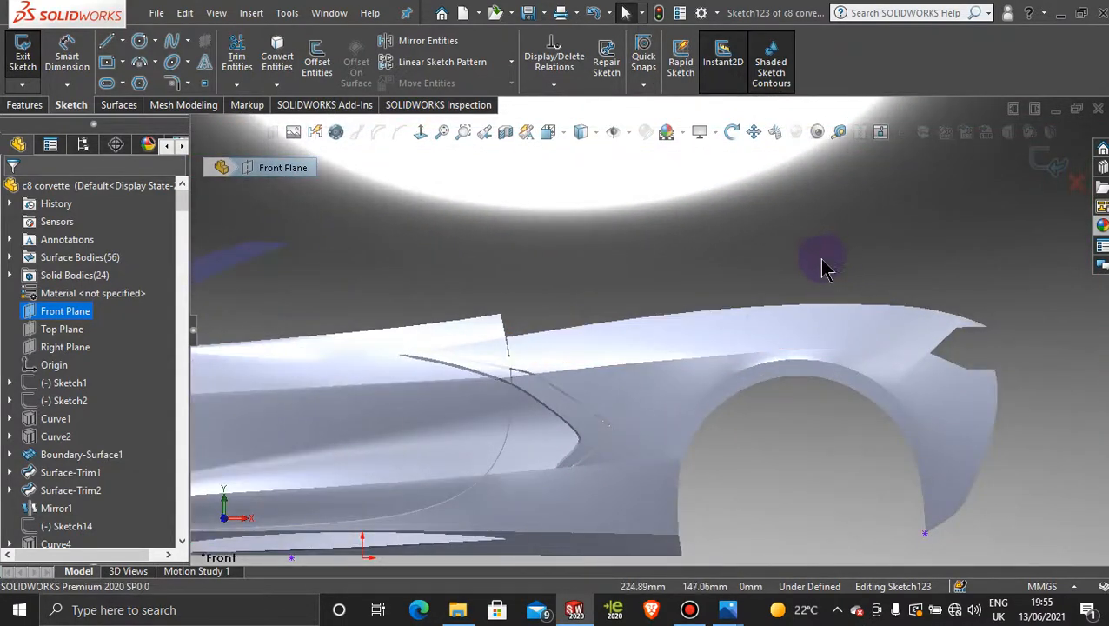
pyautogui.click(277, 54)
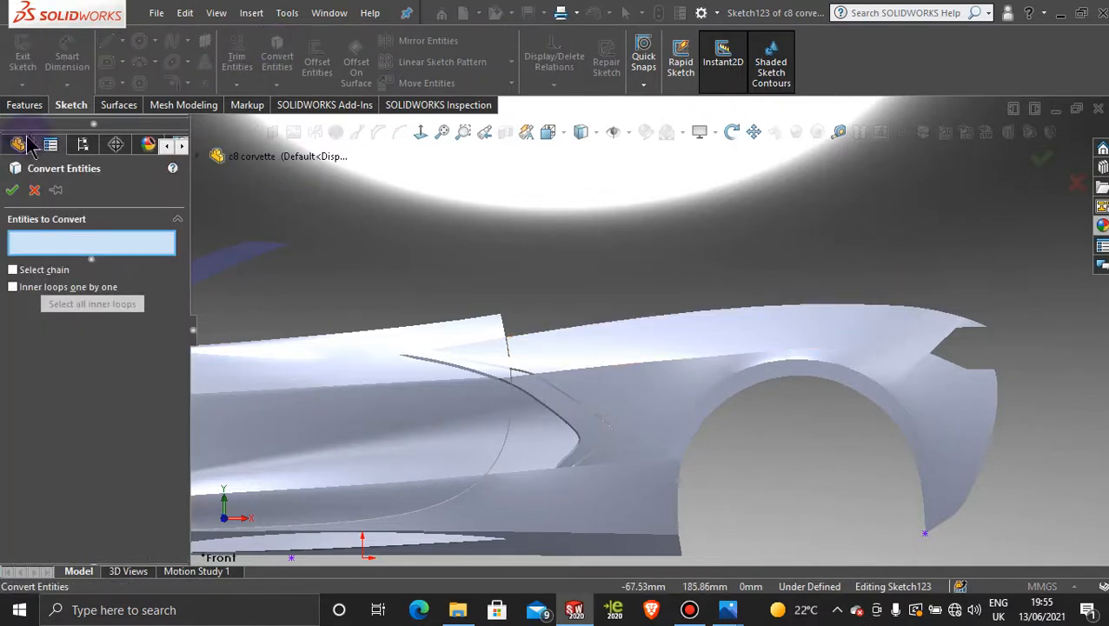
pyautogui.click(34, 191)
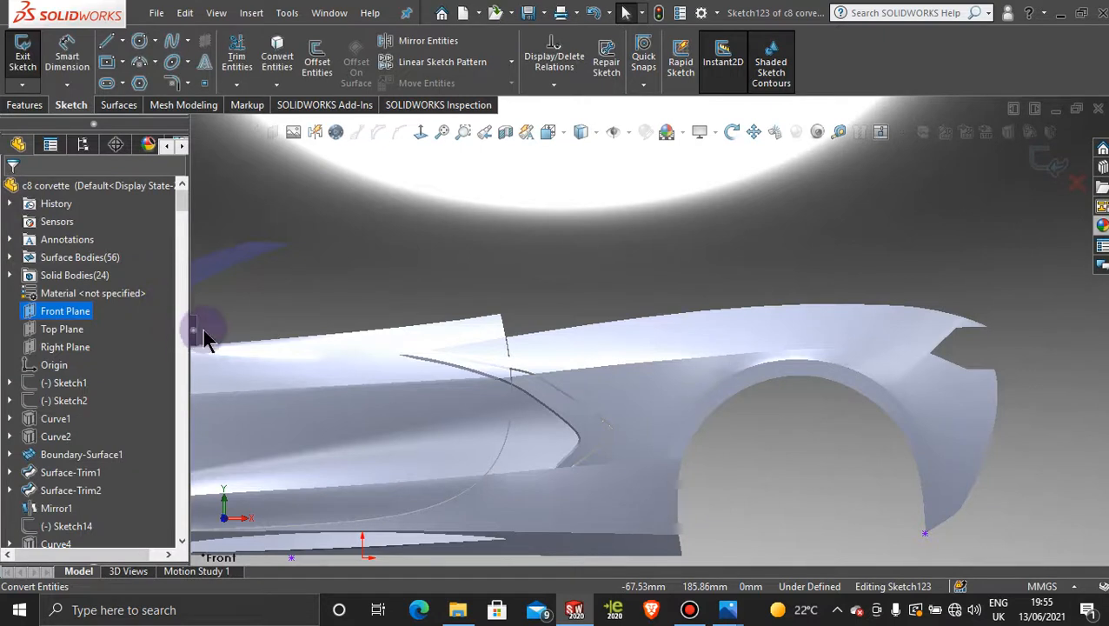
pyautogui.click(1050, 158)
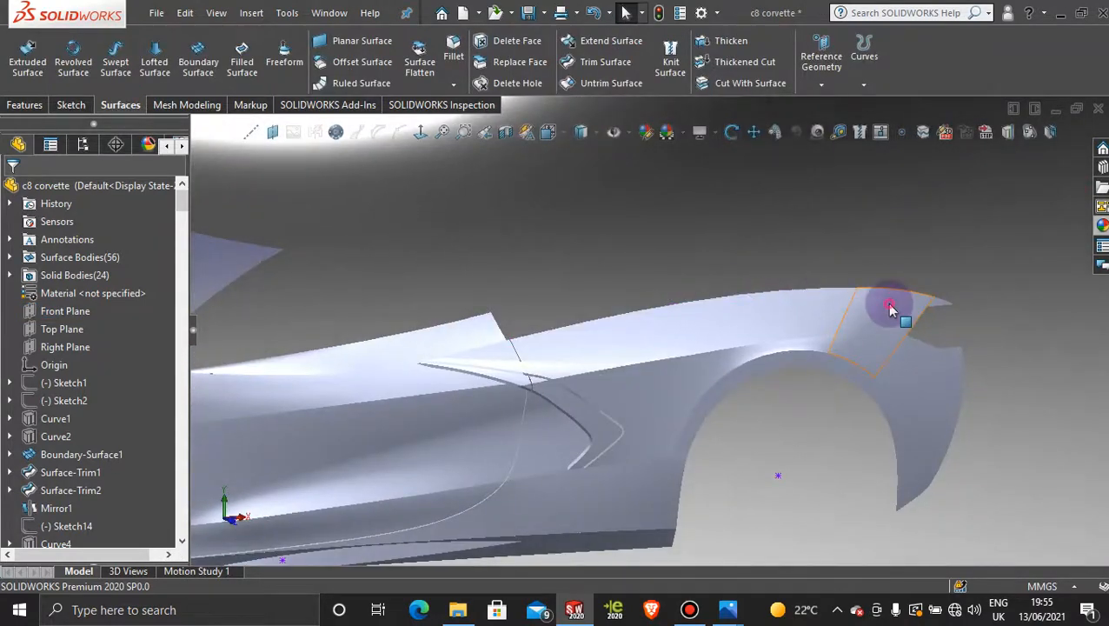
# - Delete the Boundary-Surface68 feature that bridges the rear fender above the wheel arch
pyautogui.rightClick(887, 304)
pyautogui.click(926, 470)
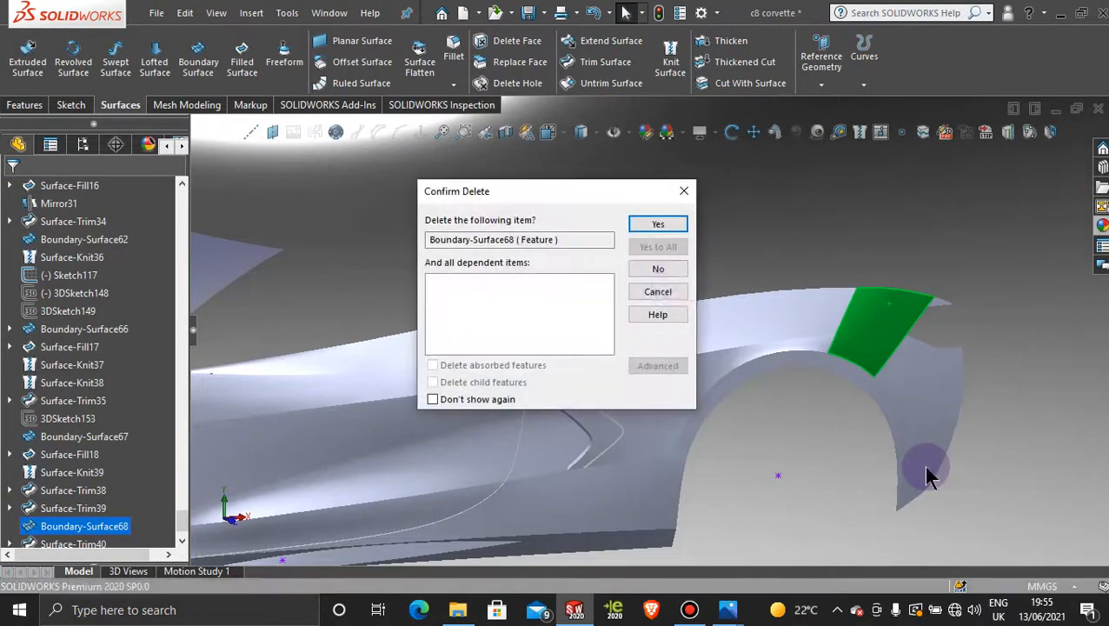
pyautogui.click(652, 223)
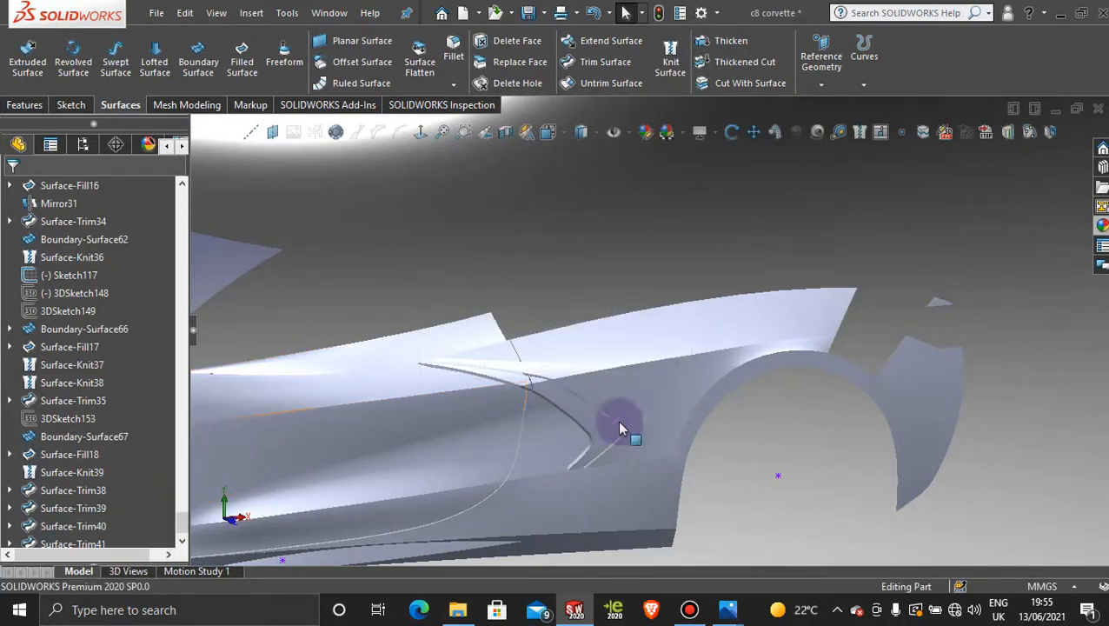
# - Delete the Surface-Trim38 feature that cuts the rear fender, and dismiss the rebuild report
pyautogui.click(892, 361)
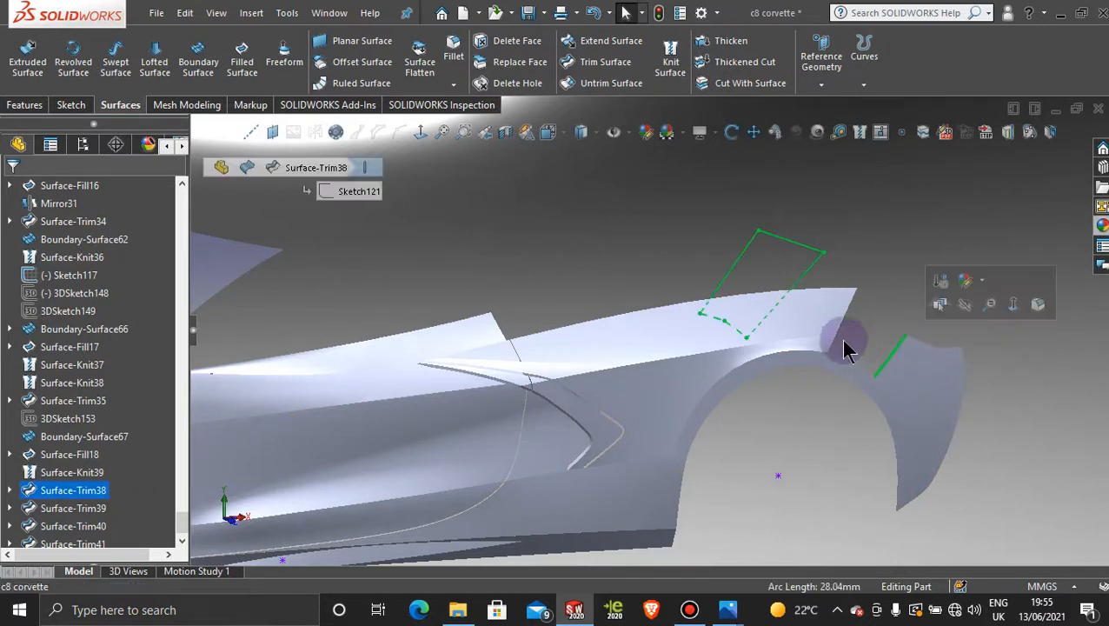
pyautogui.rightClick(89, 493)
pyautogui.click(135, 356)
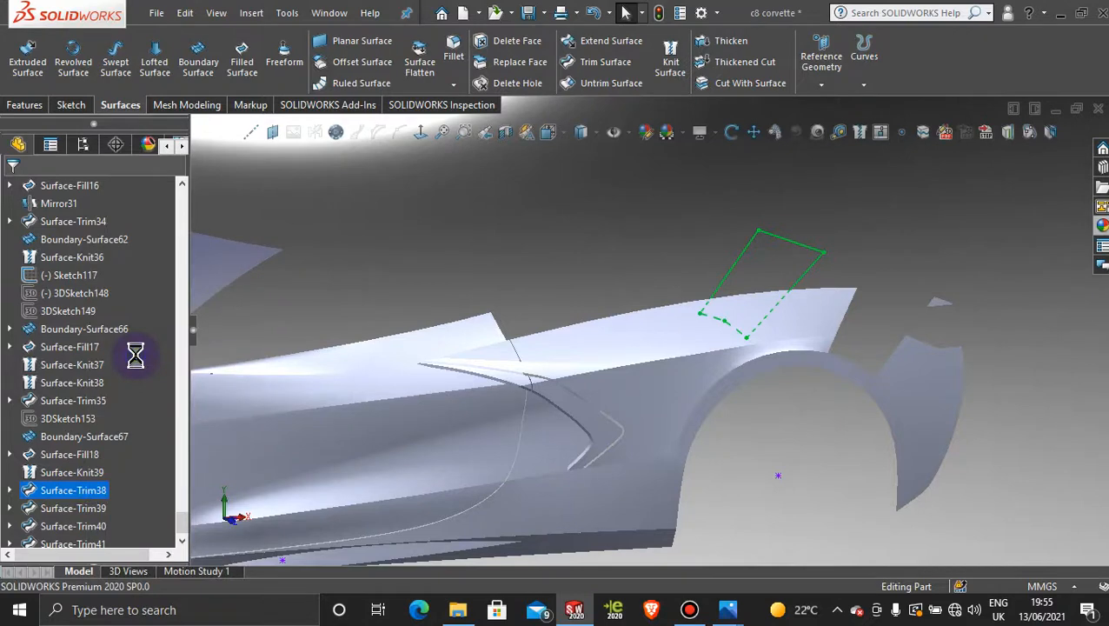
pyautogui.click(657, 226)
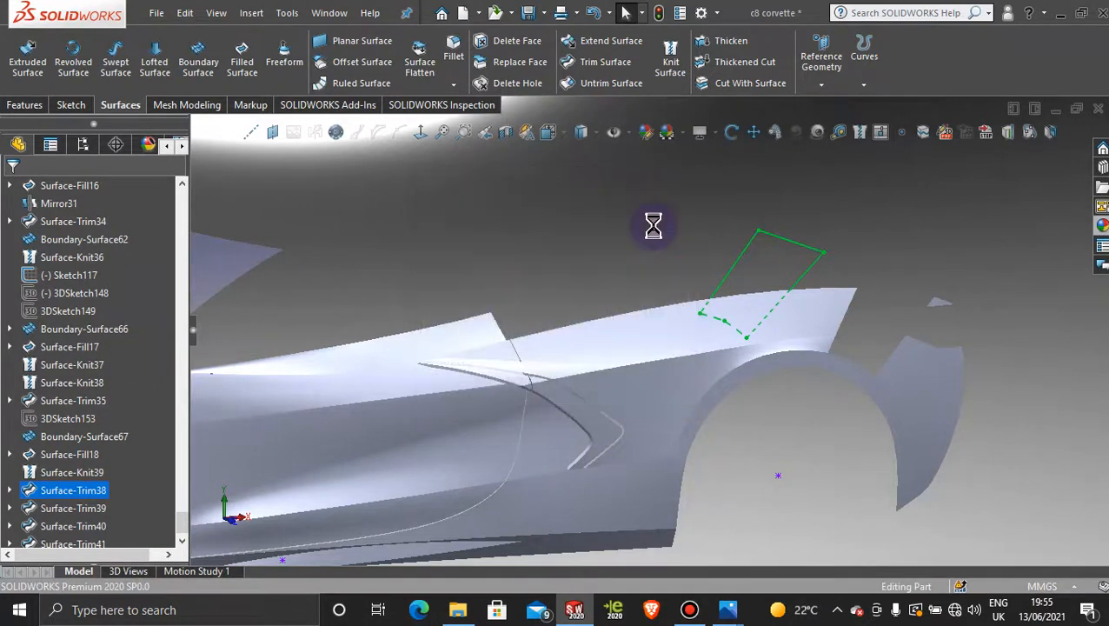
pyautogui.click(582, 312)
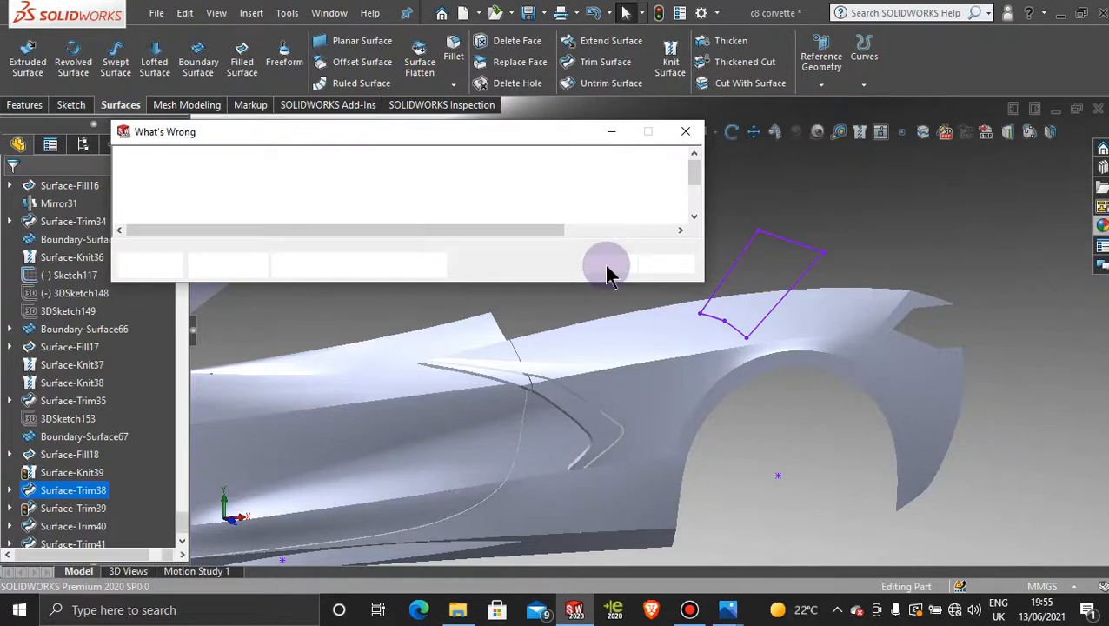
pyautogui.click(609, 266)
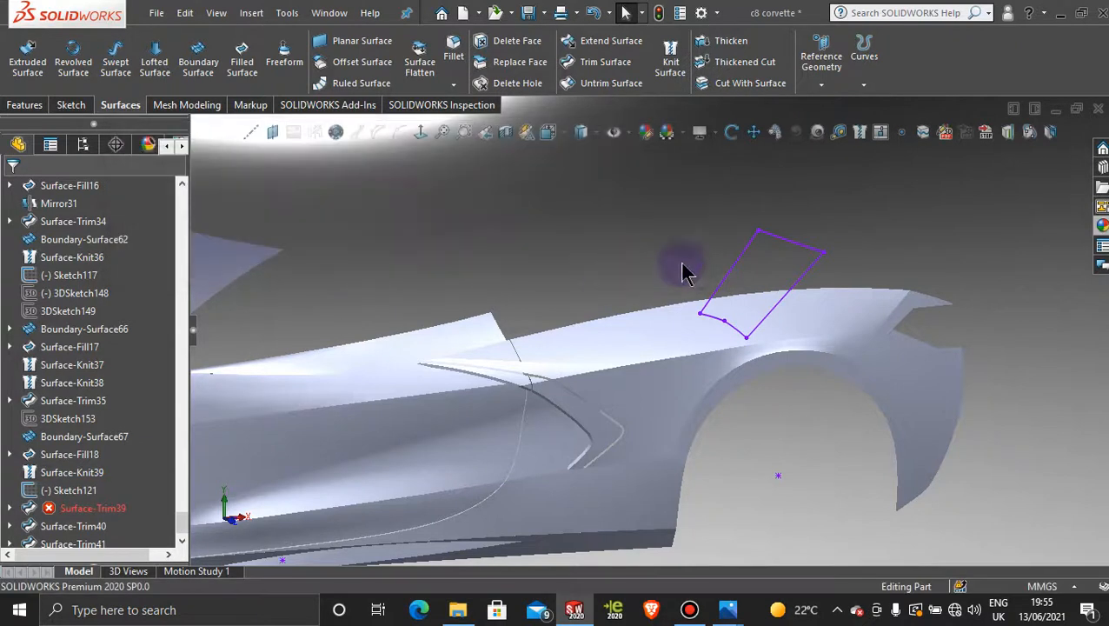
# - Delete the leftover four-sided trim sketch over the rear fender and dismiss the rebuild report
pyautogui.rightClick(736, 266)
pyautogui.click(757, 470)
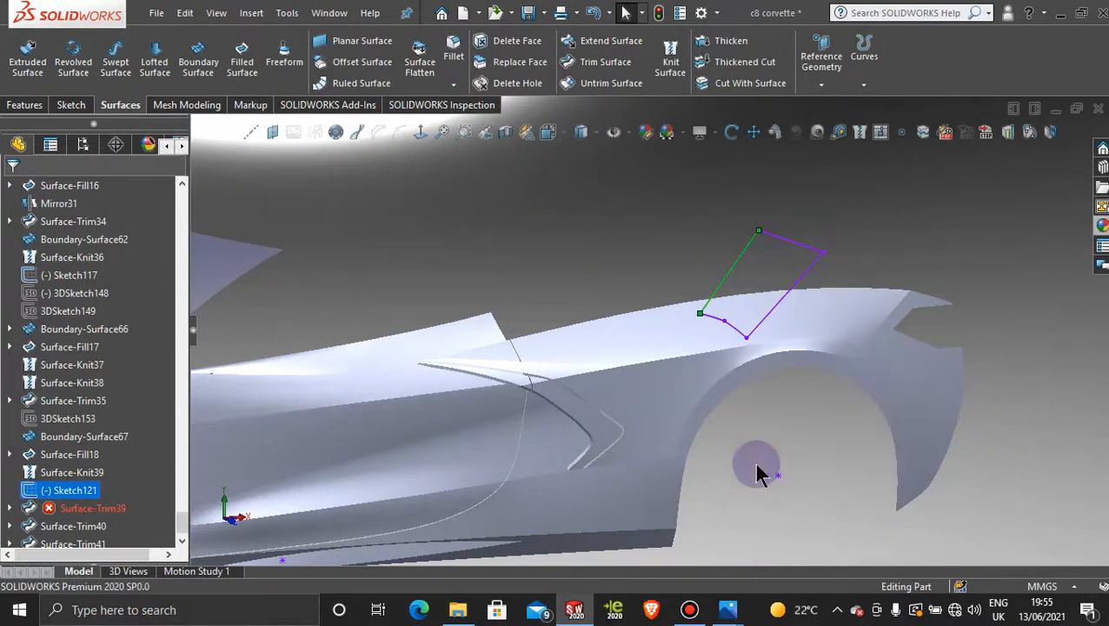
pyautogui.click(680, 224)
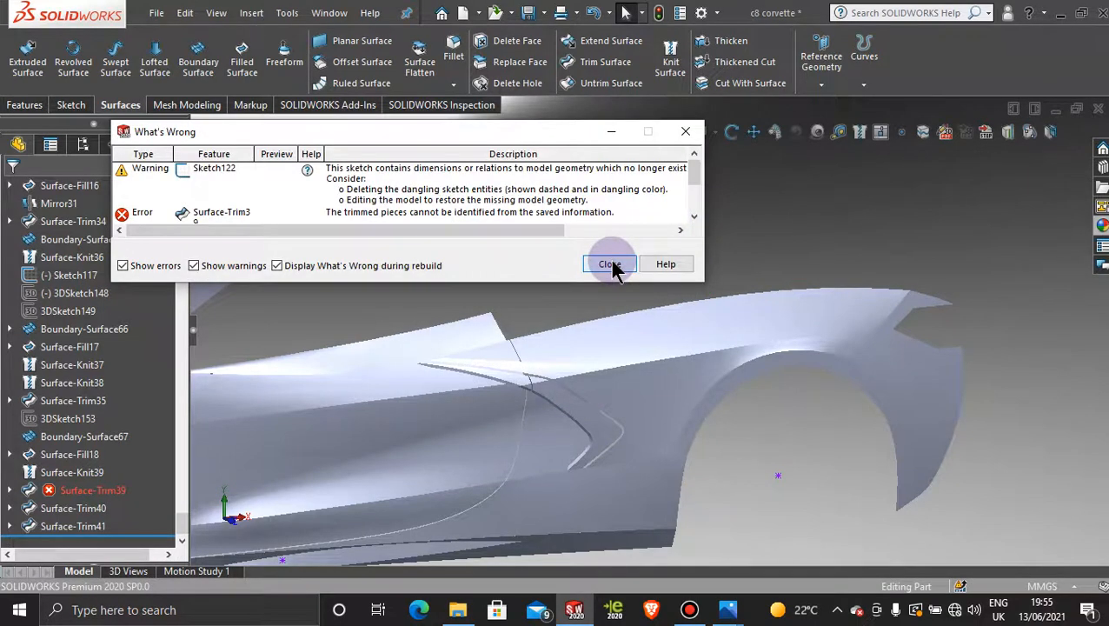
pyautogui.click(613, 266)
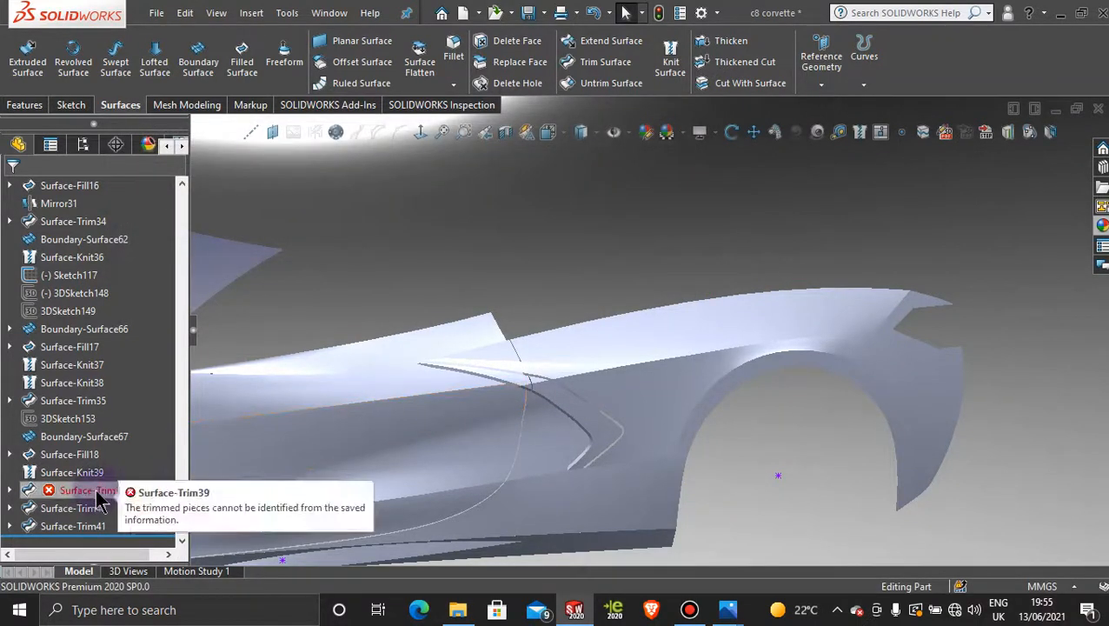
# - Delete the failed Surface-Trim39 feature and dismiss the rebuild report
pyautogui.rightClick(62, 495)
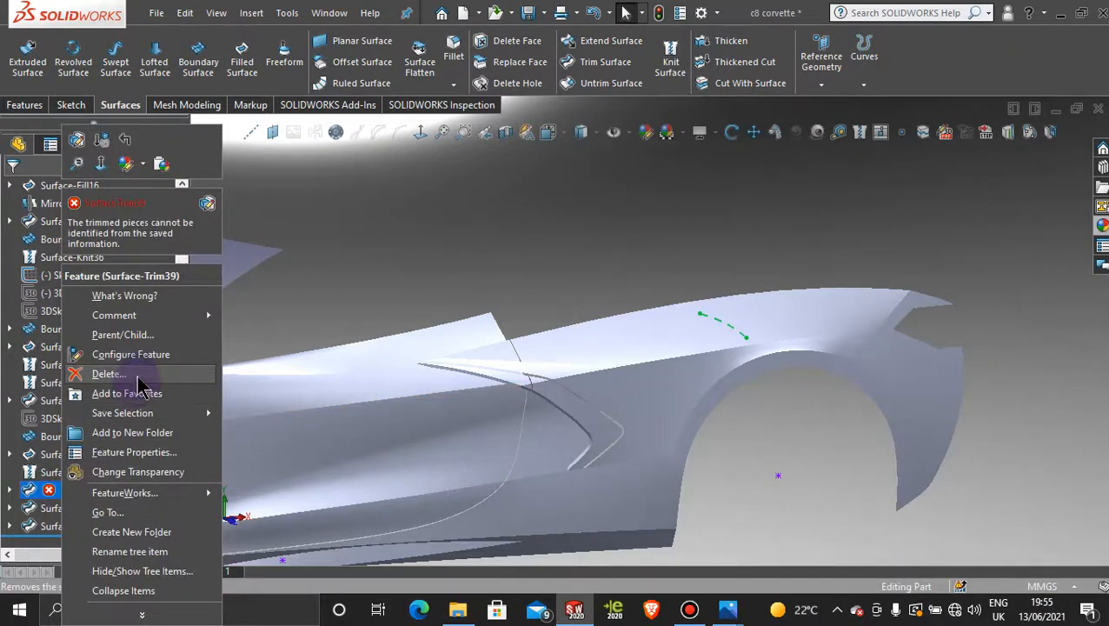
pyautogui.click(137, 378)
pyautogui.click(650, 223)
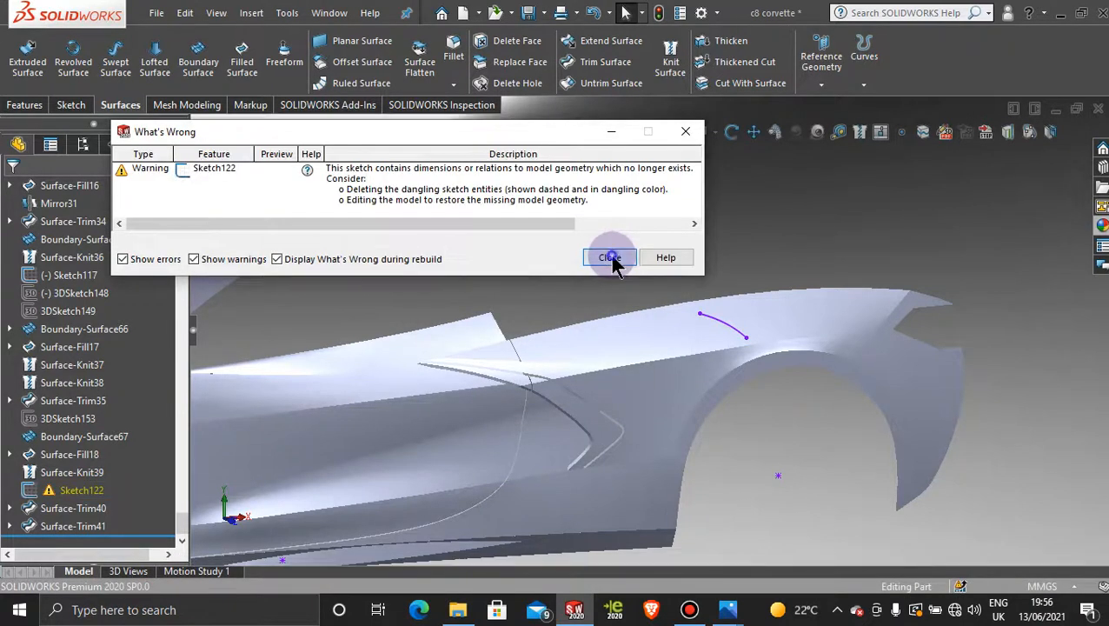
pyautogui.click(611, 258)
# - Delete the leftover Sketch122 arc above the rear wheel arch
pyautogui.moveTo(686, 342); pyautogui.dragTo(632, 383, button='middle')
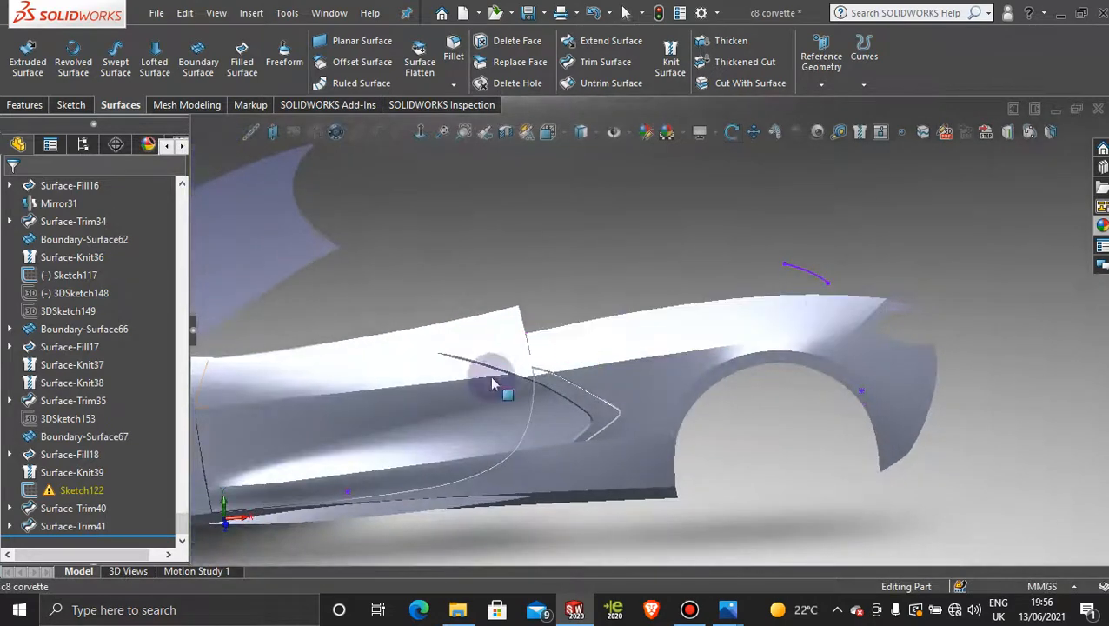
pyautogui.click(87, 491)
pyautogui.rightClick(87, 492)
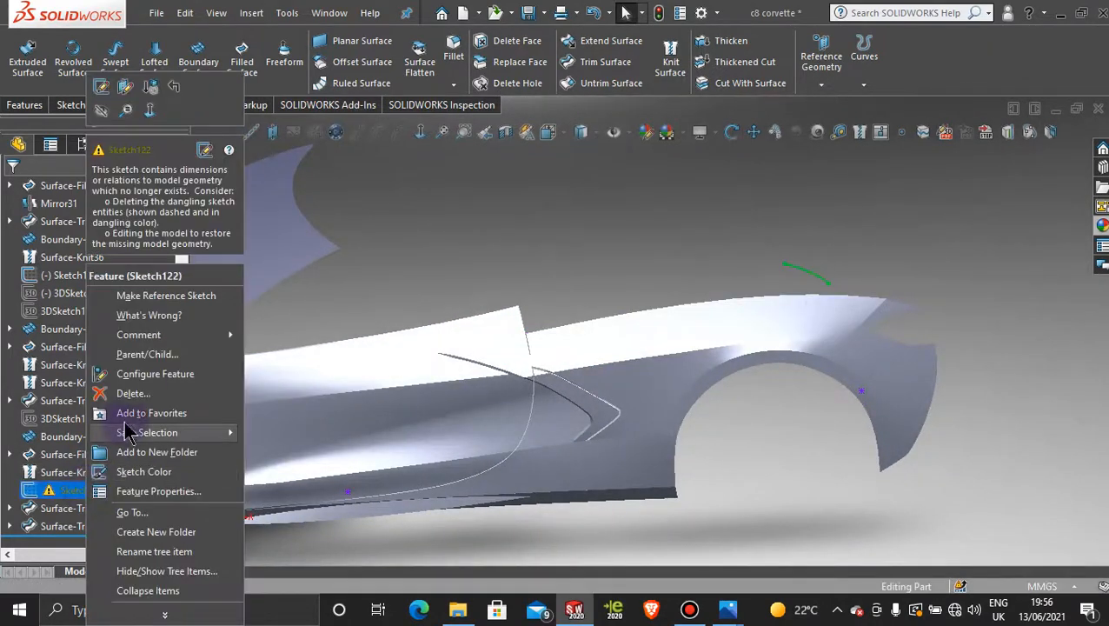
pyautogui.click(137, 393)
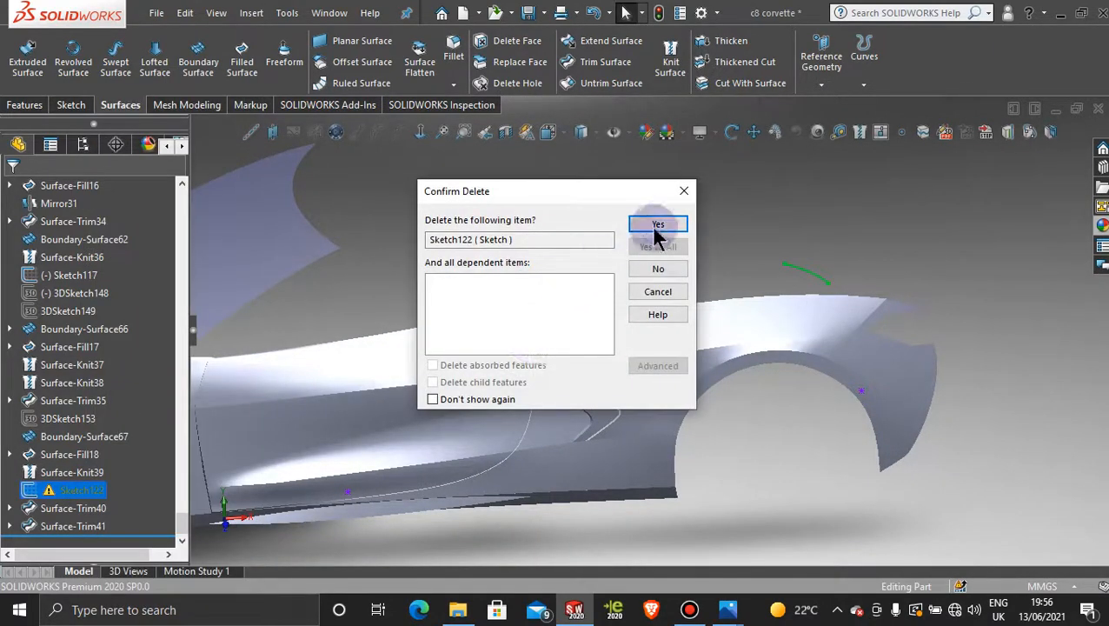
pyautogui.click(658, 227)
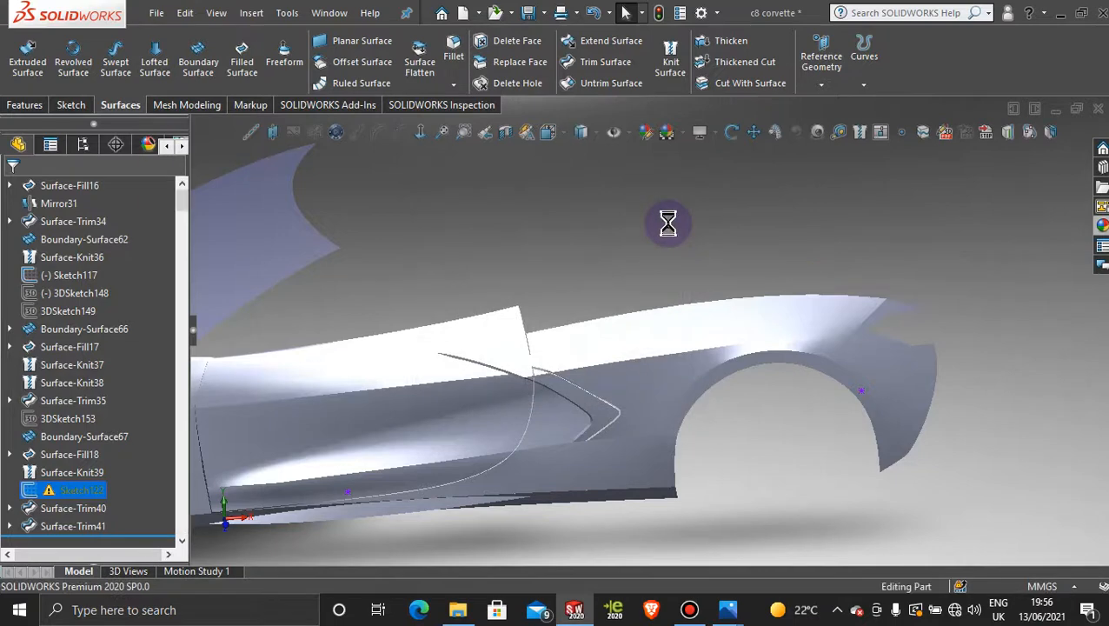
# - Start a new sketch on the Front Plane and face it squarely at the rear fender
pyautogui.moveTo(183, 519); pyautogui.dragTo(224, 546)
pyautogui.scroll(-5, 722, 420)
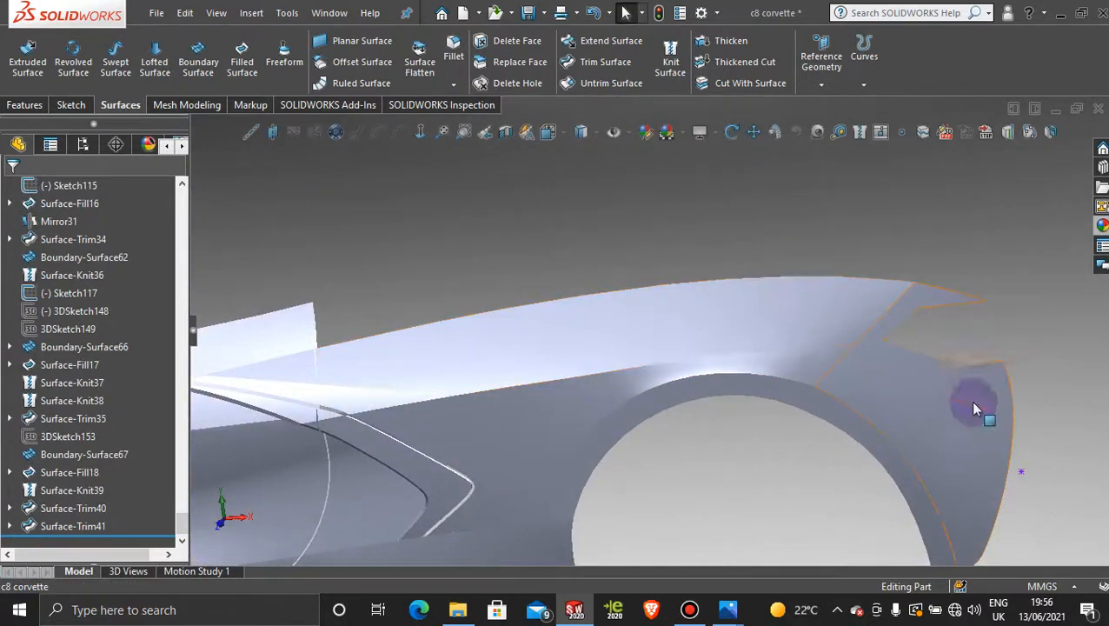
pyautogui.scroll(3, 866, 357)
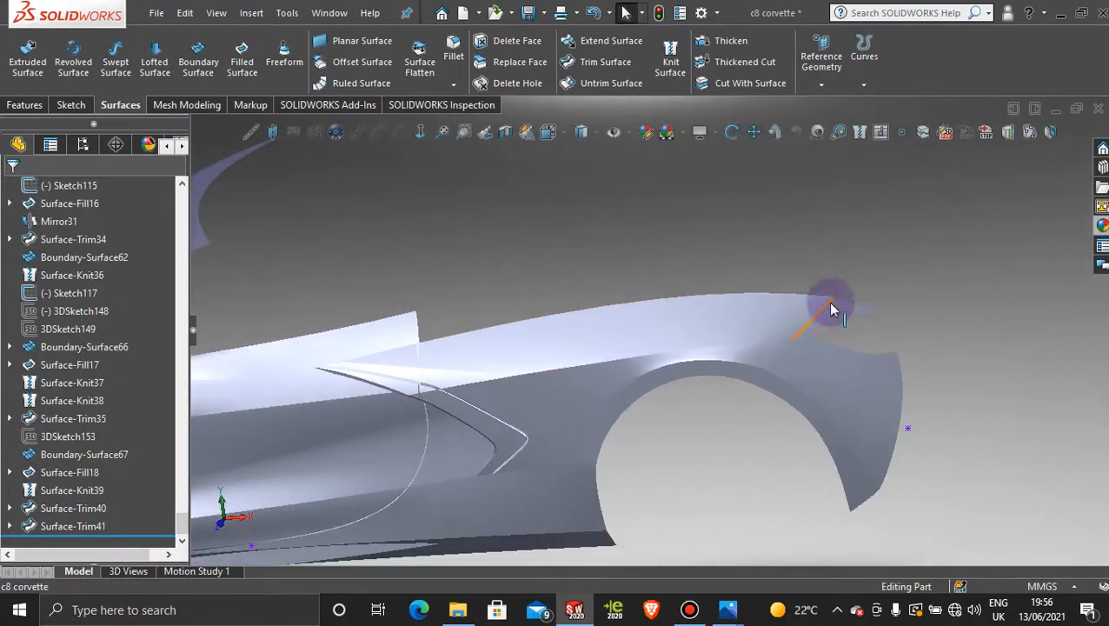
pyautogui.moveTo(729, 345); pyautogui.dragTo(747, 313, button='middle')
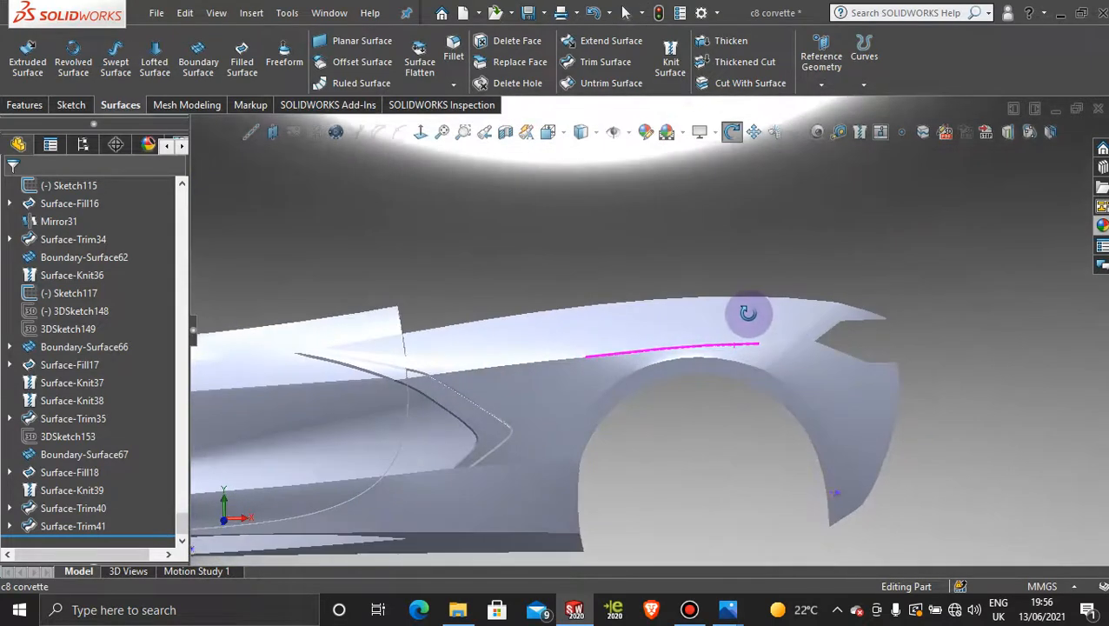
pyautogui.scroll(4, 653, 323)
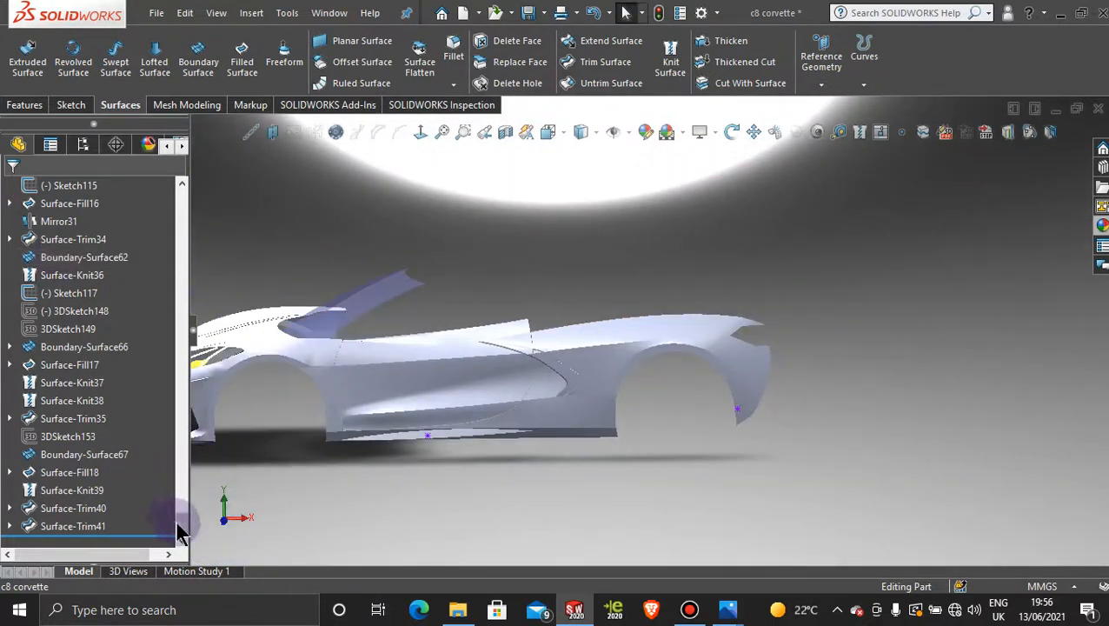
pyautogui.scroll(15, 178, 532)
pyautogui.click(70, 312)
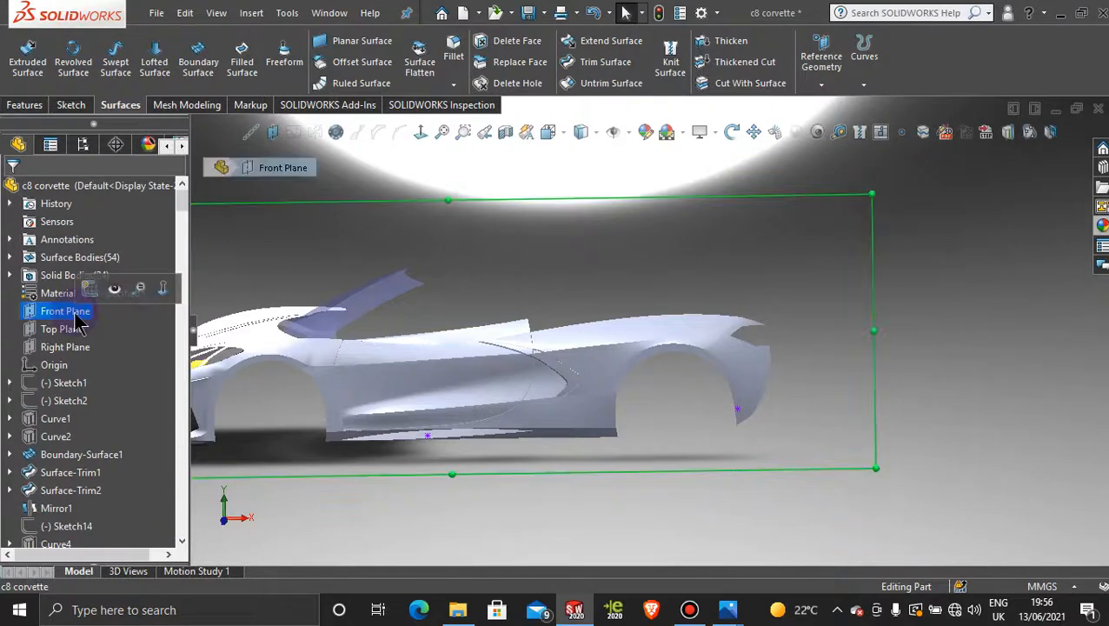
pyautogui.click(114, 288)
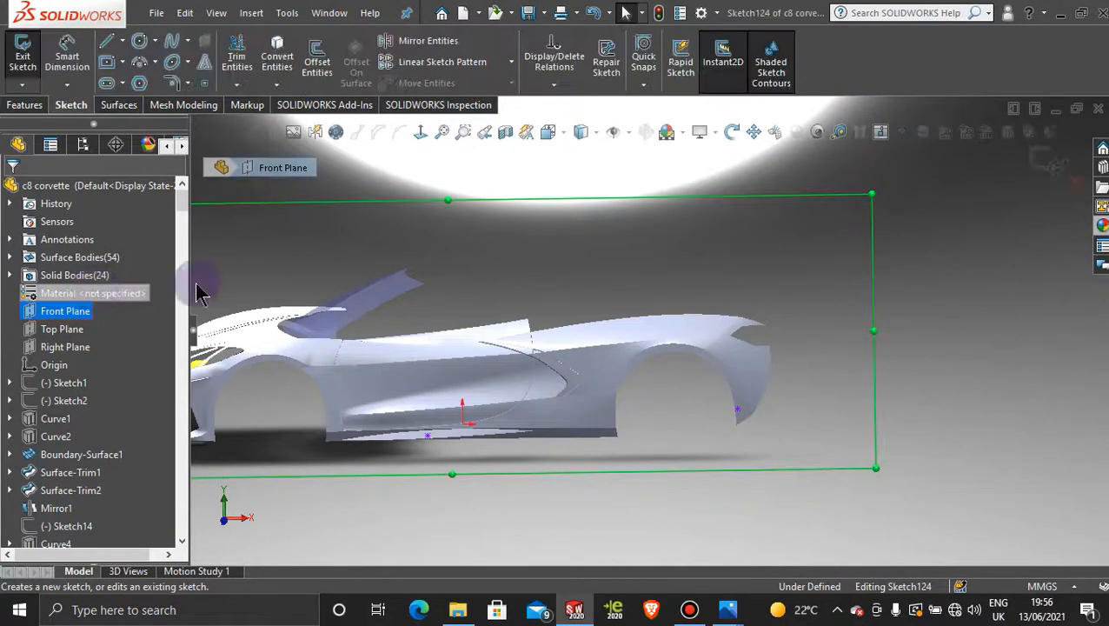
pyautogui.click(417, 134)
pyautogui.scroll(-6, 786, 307)
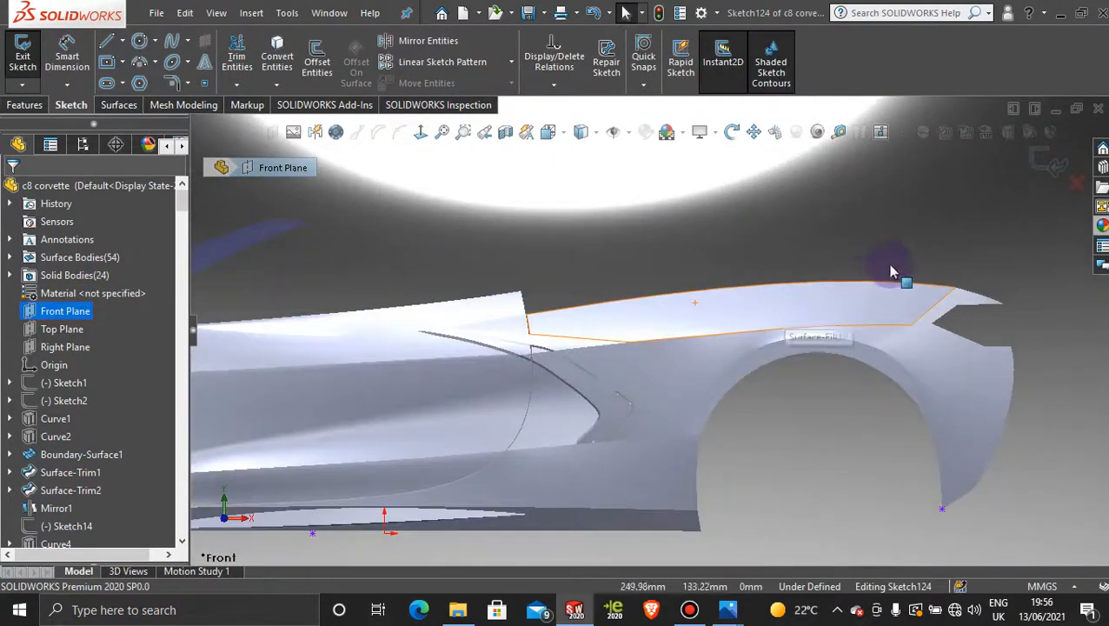
pyautogui.scroll(-2, 808, 321)
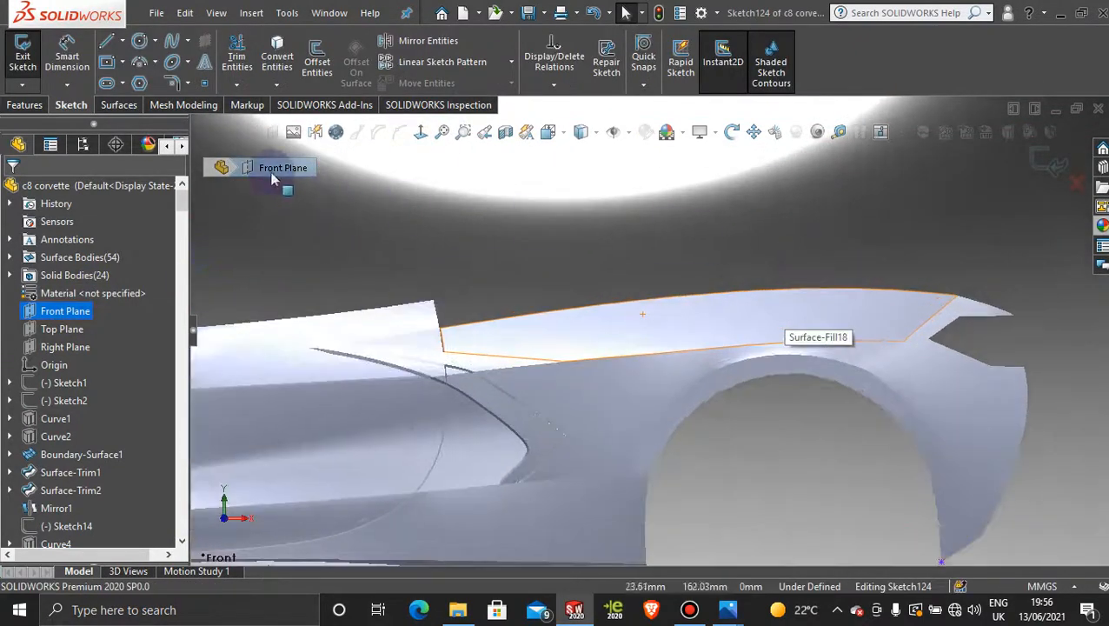
# - Convert the two upper edges of the rear fender and the two slanted edges at its rear end into sketch curves
pyautogui.click(277, 55)
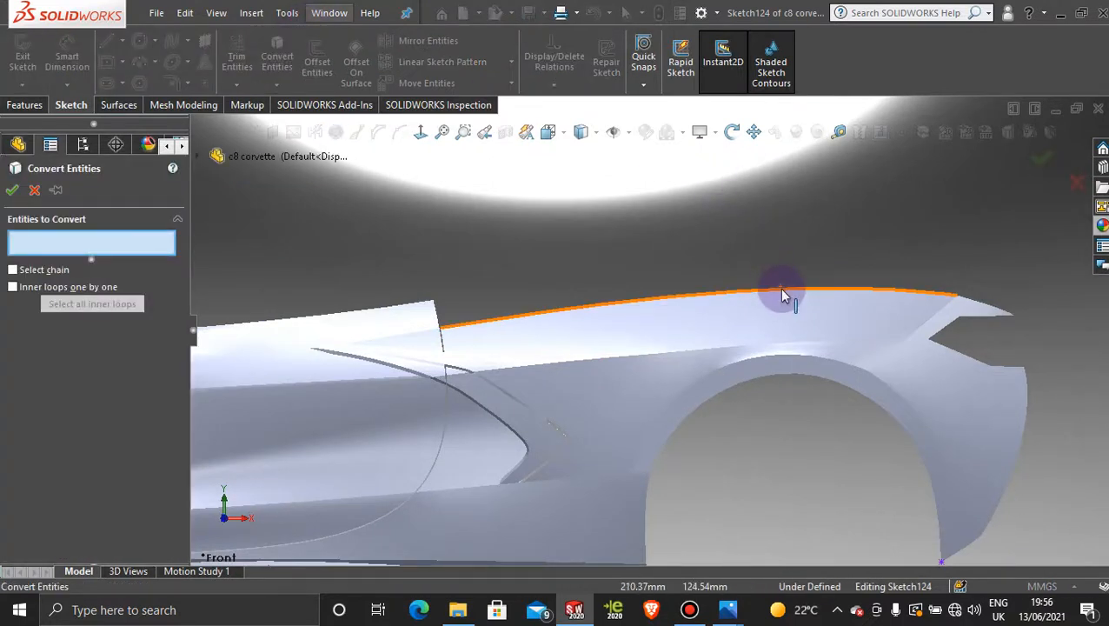
pyautogui.click(780, 293)
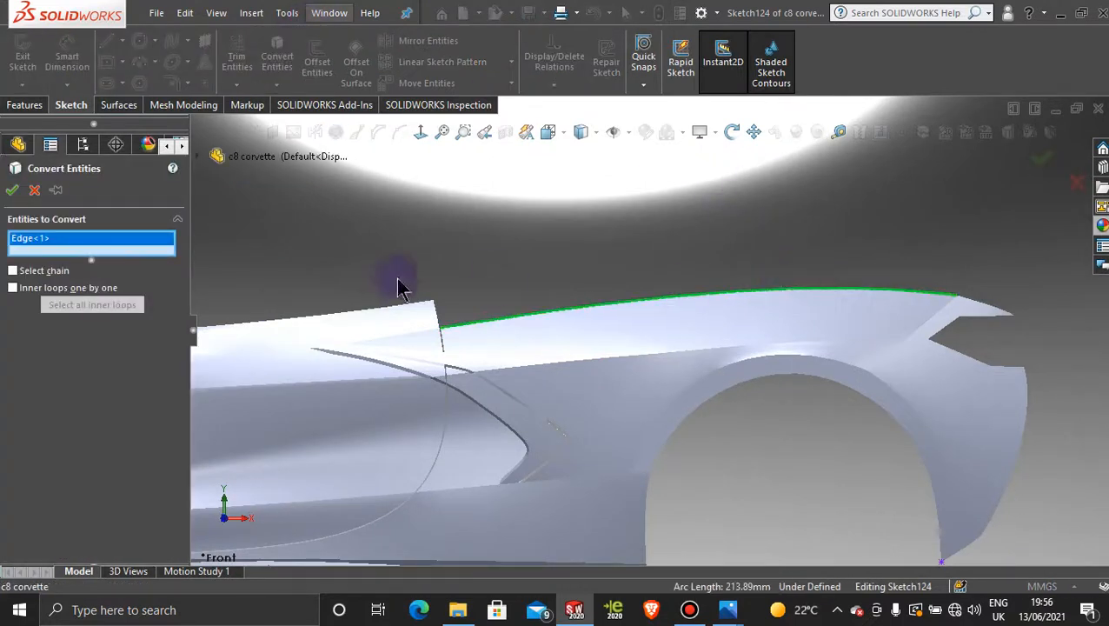
pyautogui.click(414, 341)
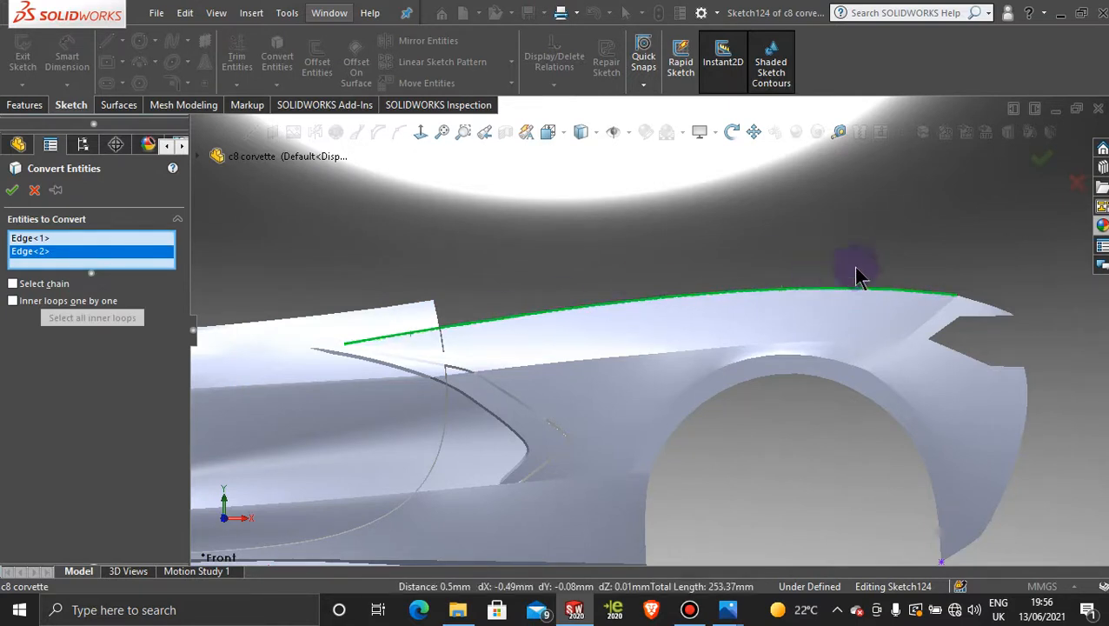
pyautogui.click(936, 313)
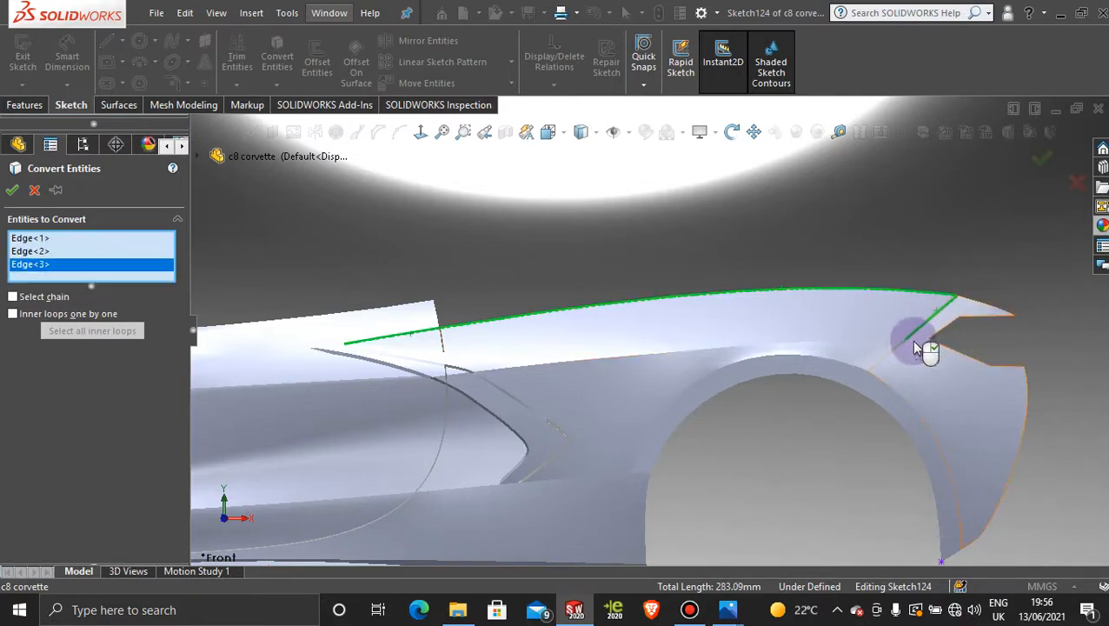
pyautogui.click(893, 355)
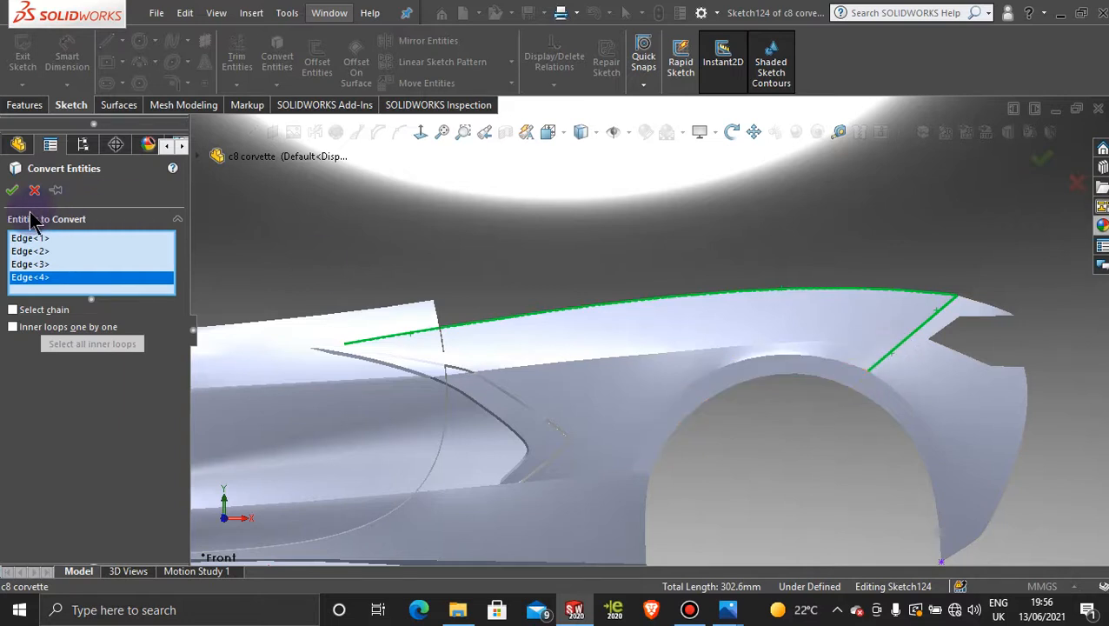
pyautogui.click(12, 190)
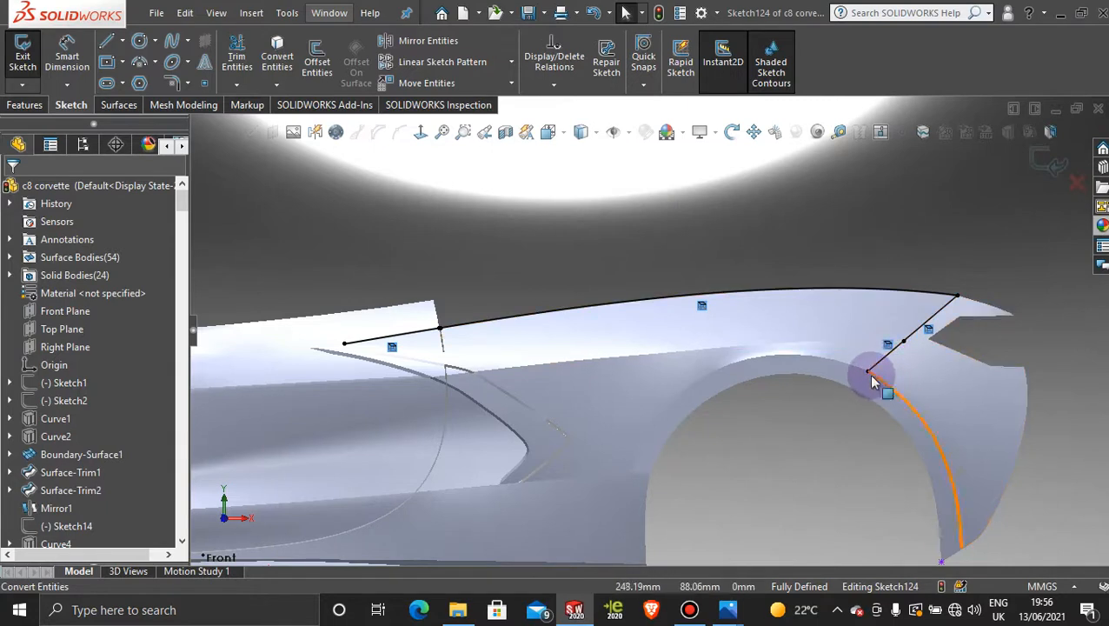
# - Stretch the lower end of the slanted converted curve forward into the wheel opening and finish the sketch
pyautogui.moveTo(869, 374); pyautogui.dragTo(794, 441)
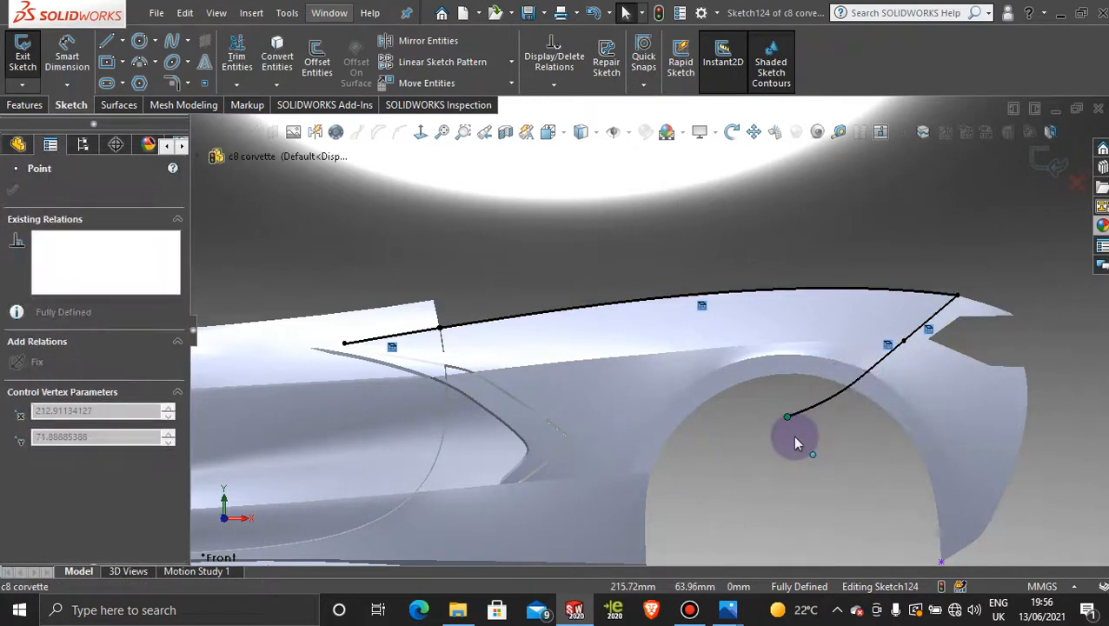
pyautogui.click(706, 231)
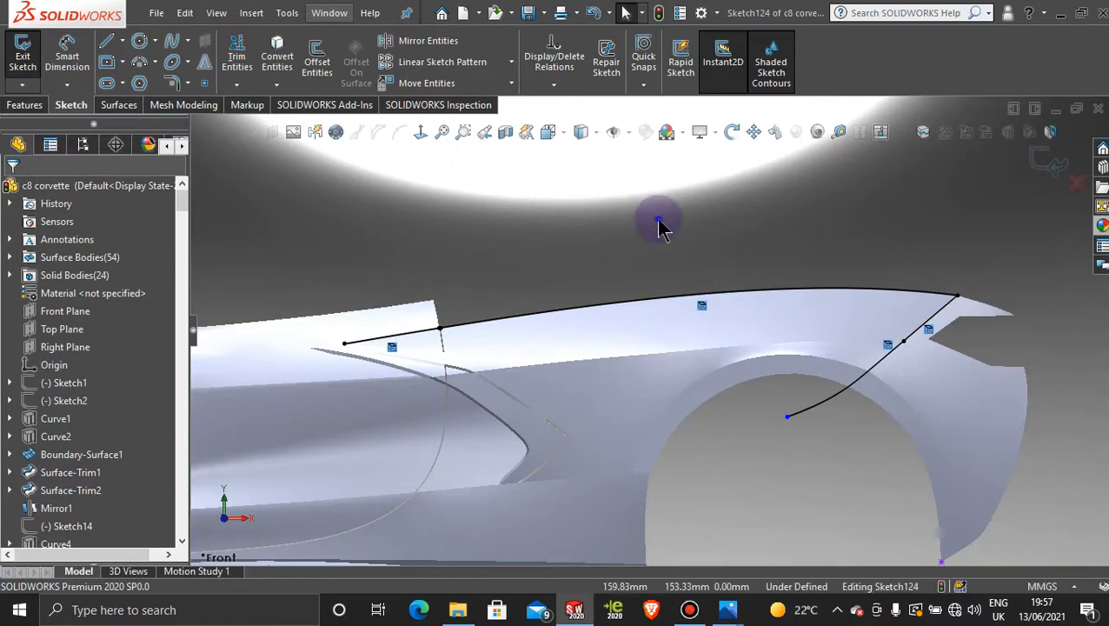
pyautogui.click(1049, 163)
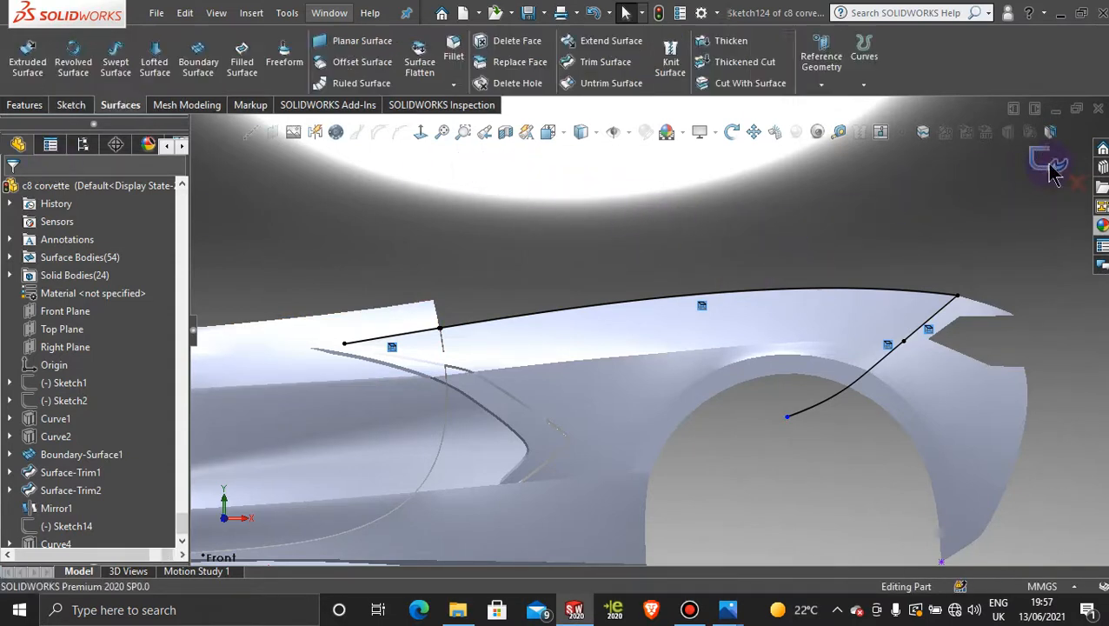
# - Extend the rear edge of the upper side surface ahead of the fender linearly by 252 mm over the rear fender
pyautogui.moveTo(701, 247)
pyautogui.mouseDown(button='middle')
pyautogui.moveTo(663, 236)
pyautogui.moveTo(609, 339)
pyautogui.moveTo(595, 315)
pyautogui.moveTo(639, 307)
pyautogui.mouseUp(button='middle')
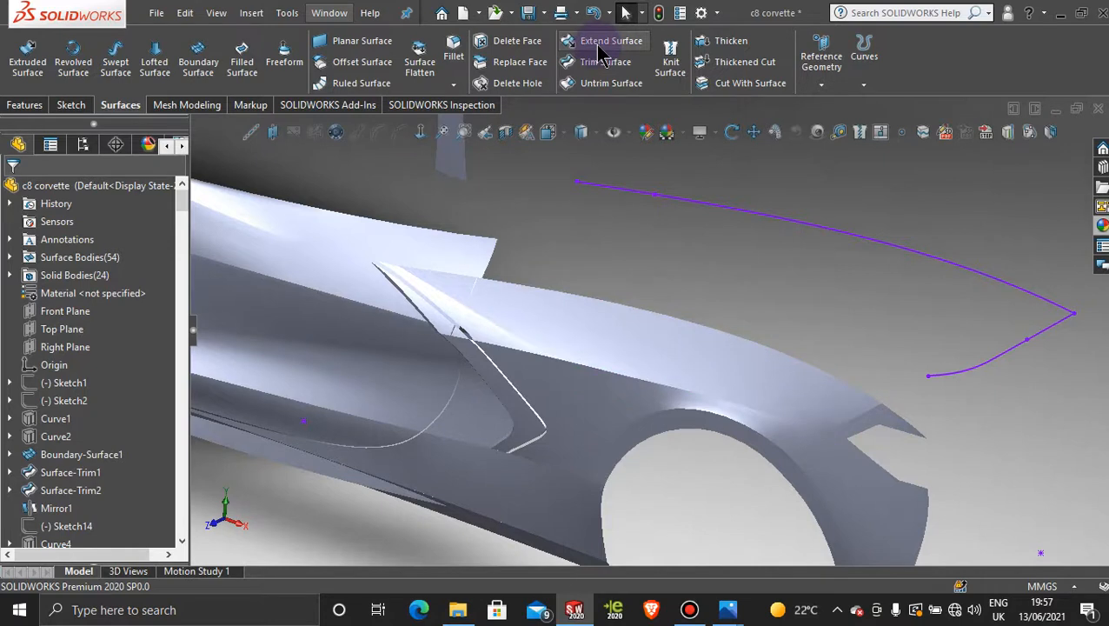
pyautogui.click(606, 43)
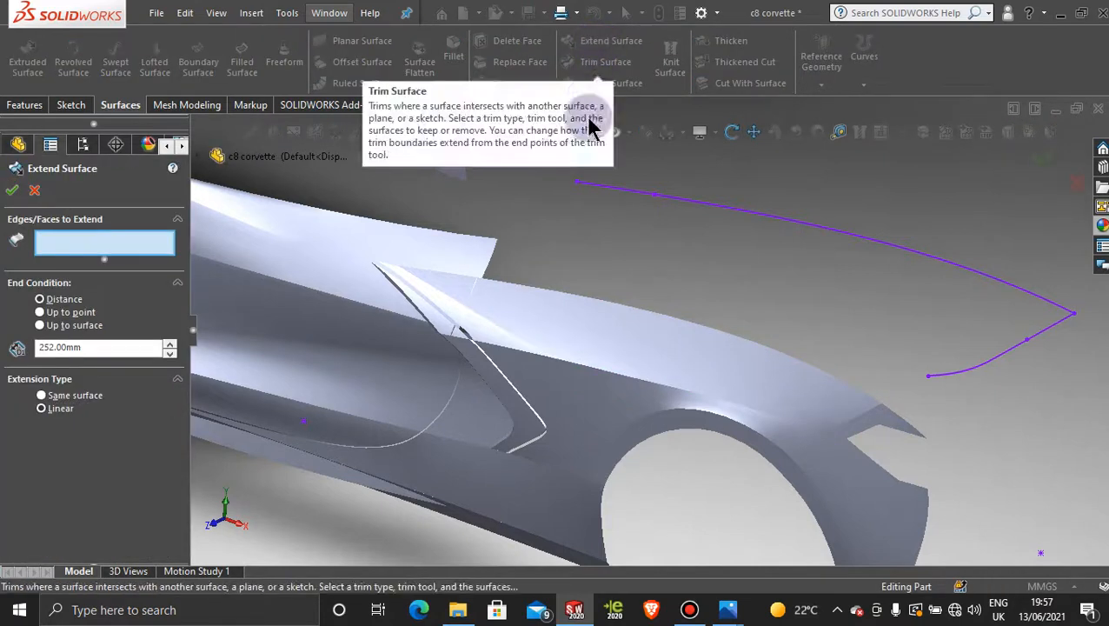
pyautogui.click(491, 266)
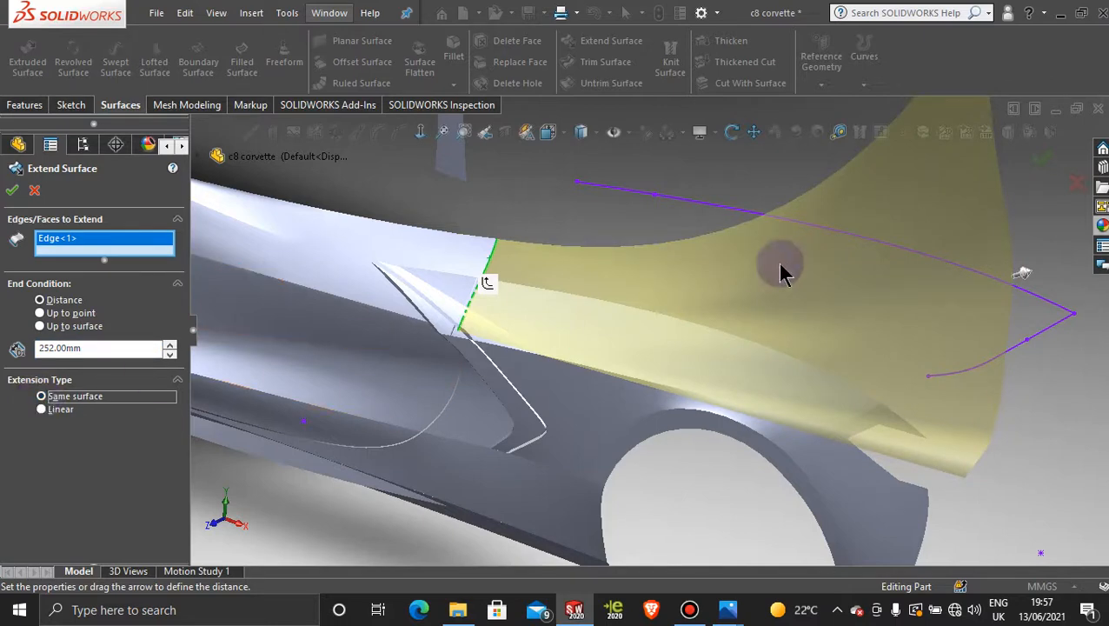
pyautogui.moveTo(685, 296)
pyautogui.mouseDown(button='middle')
pyautogui.moveTo(611, 264)
pyautogui.moveTo(658, 263)
pyautogui.moveTo(710, 292)
pyautogui.moveTo(691, 297)
pyautogui.mouseUp(button='middle')
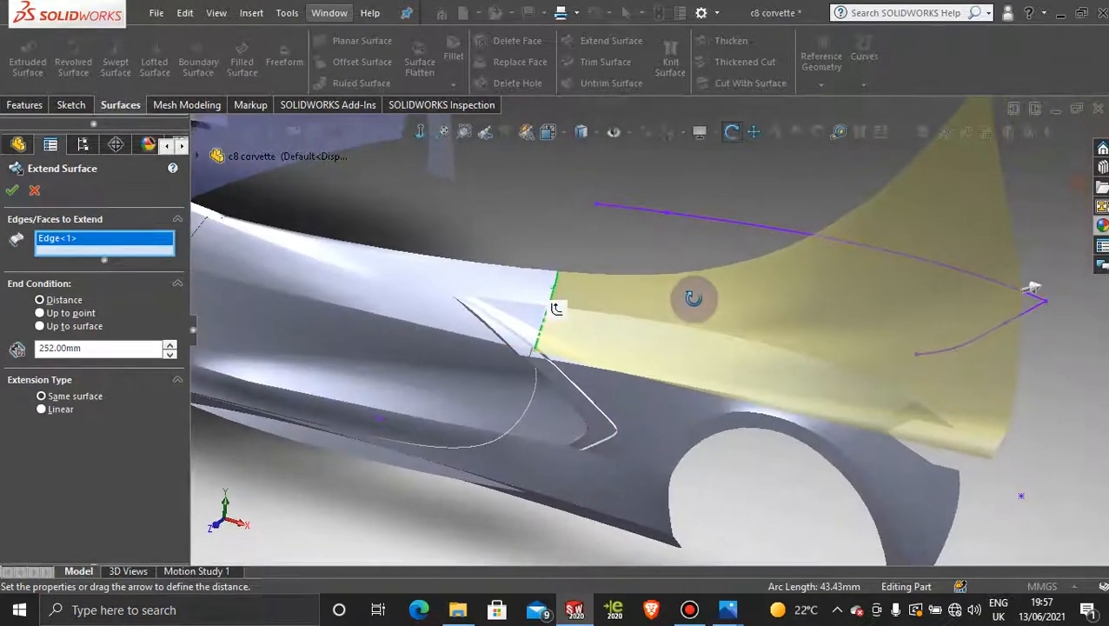
pyautogui.click(42, 409)
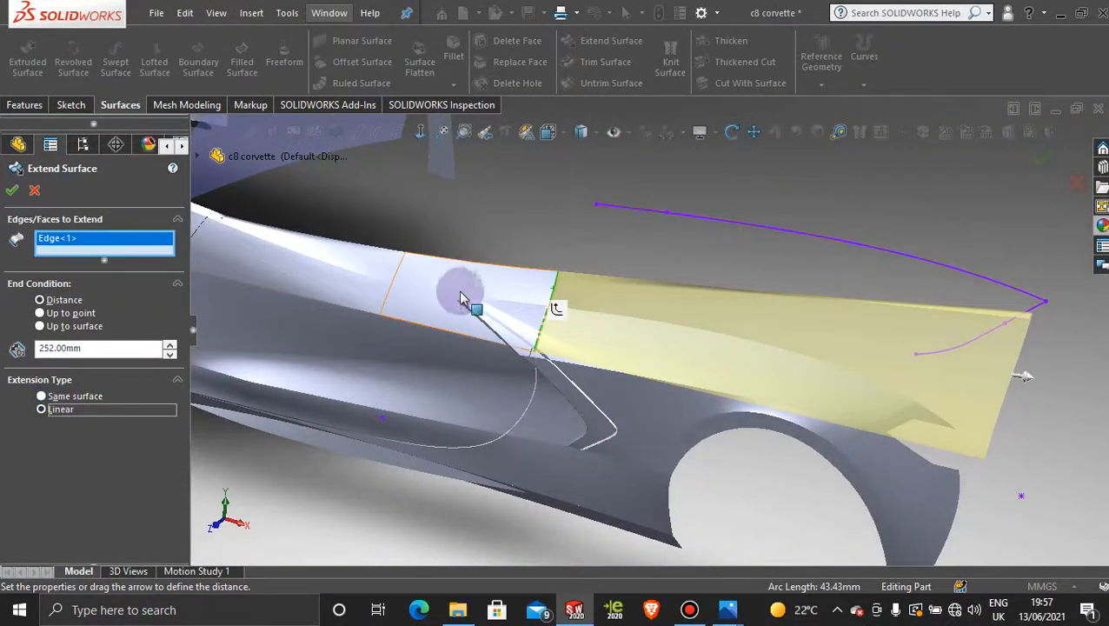
pyautogui.click(10, 193)
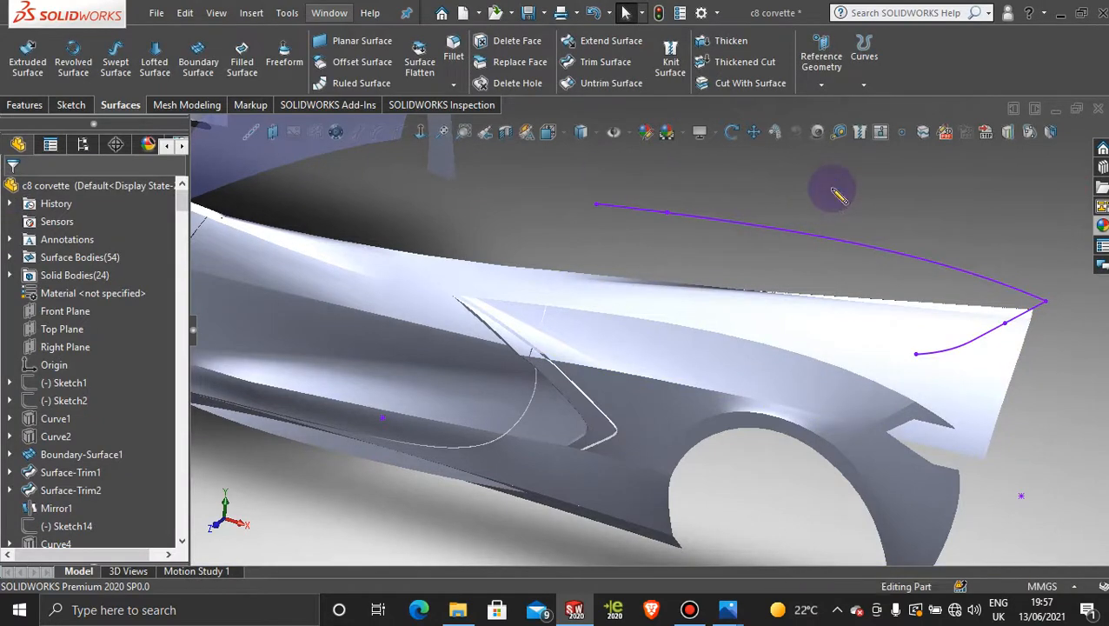
# - Project the rear fender outline sketch onto the upper rear side surface and the adjoining side face ahead of it, using Sketch on faces
pyautogui.click(425, 139)
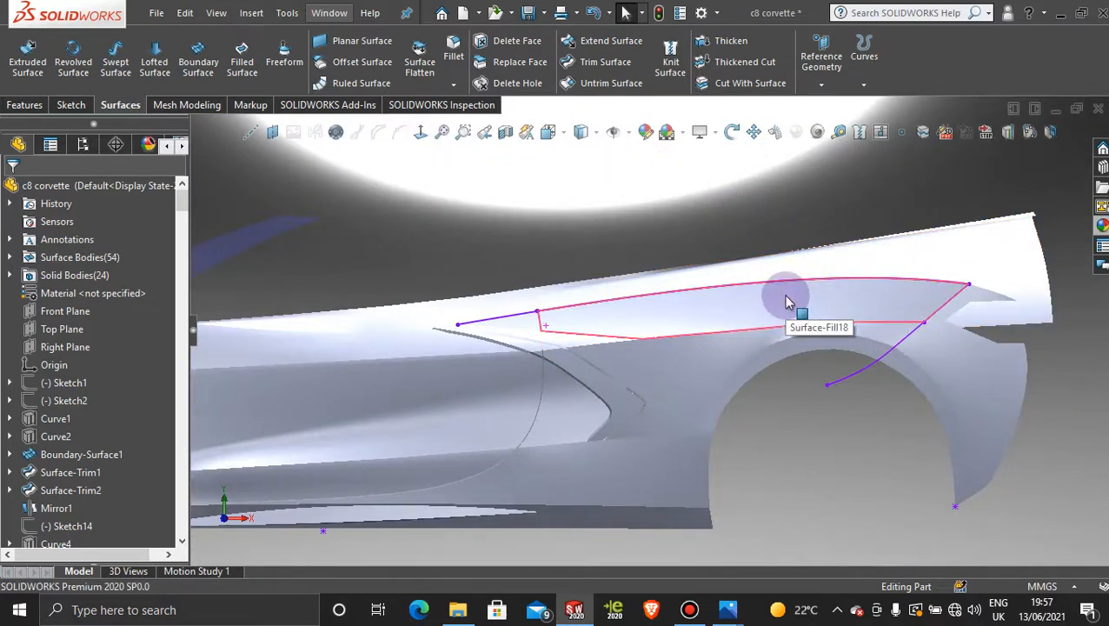
pyautogui.moveTo(764, 313); pyautogui.dragTo(782, 345, button='middle')
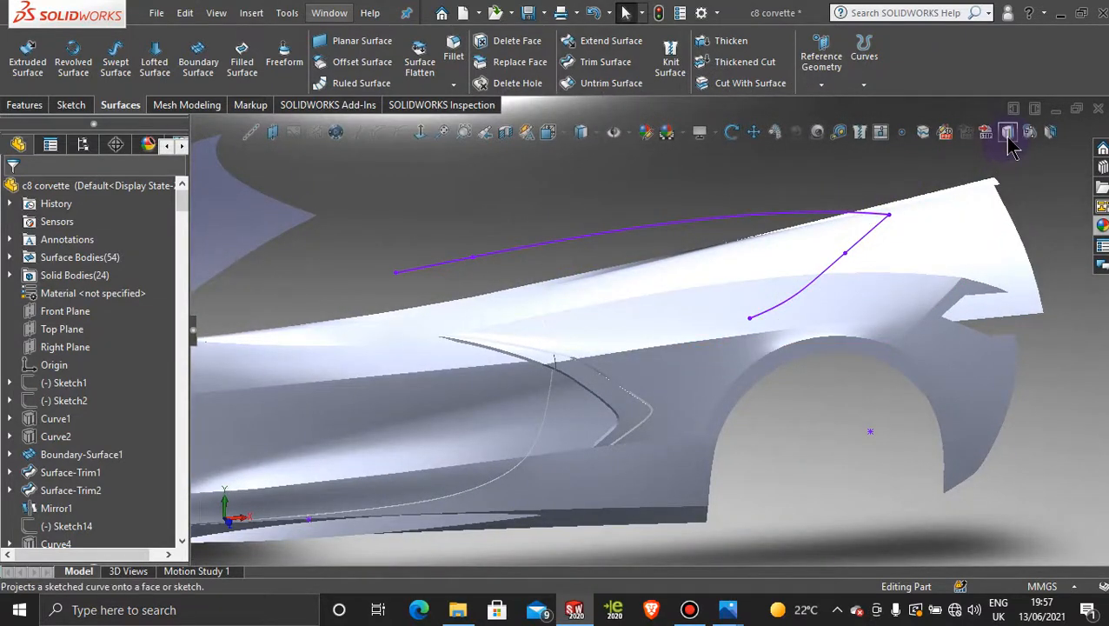
pyautogui.click(1008, 135)
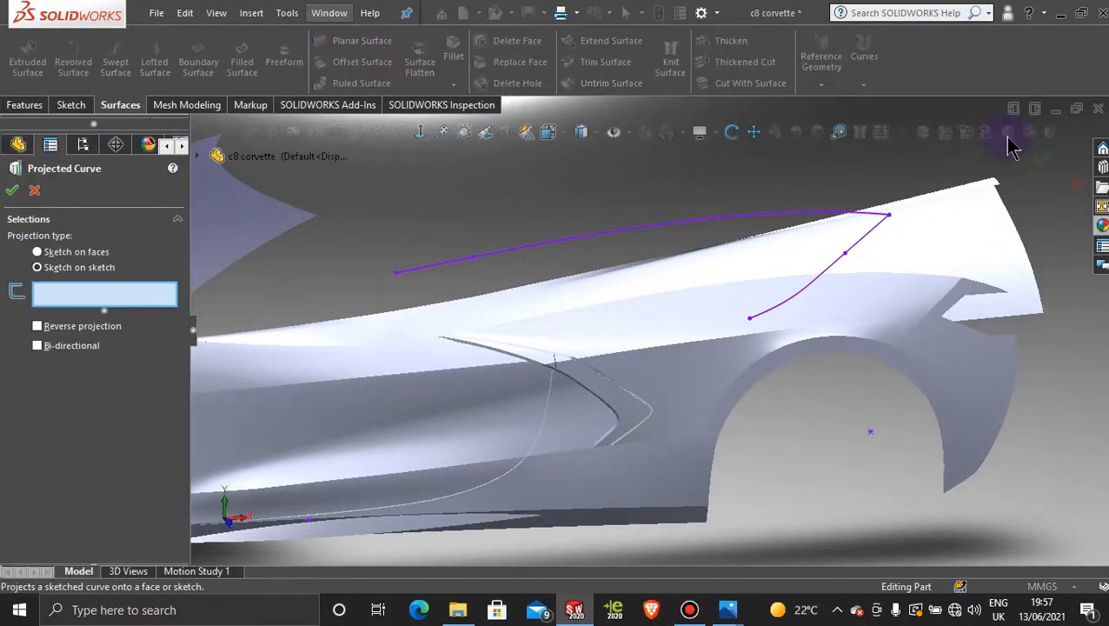
pyautogui.click(38, 252)
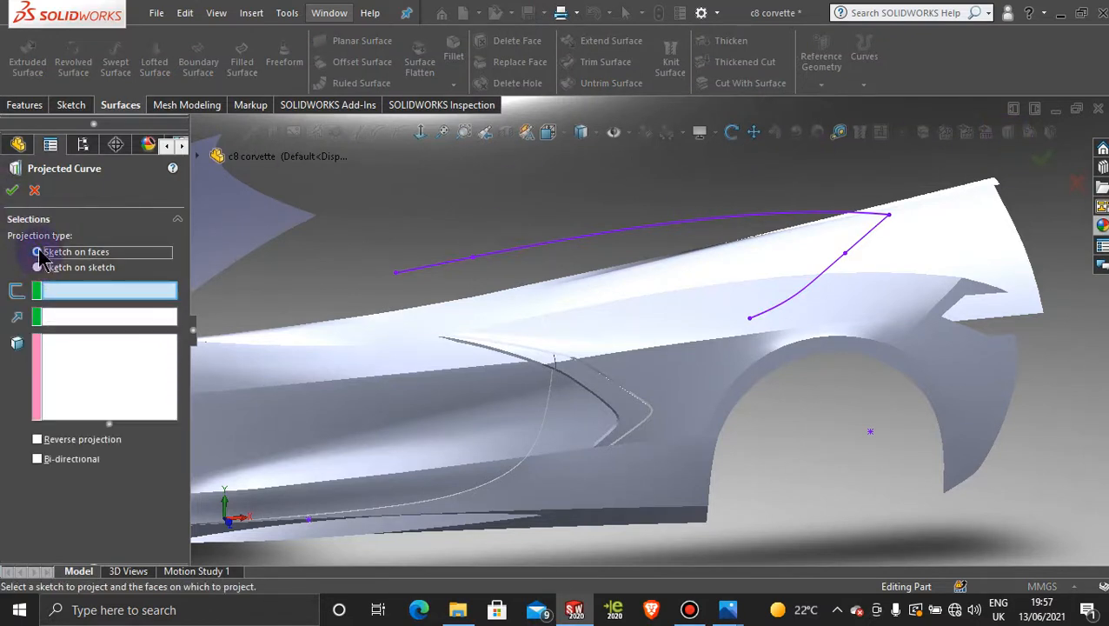
pyautogui.click(705, 228)
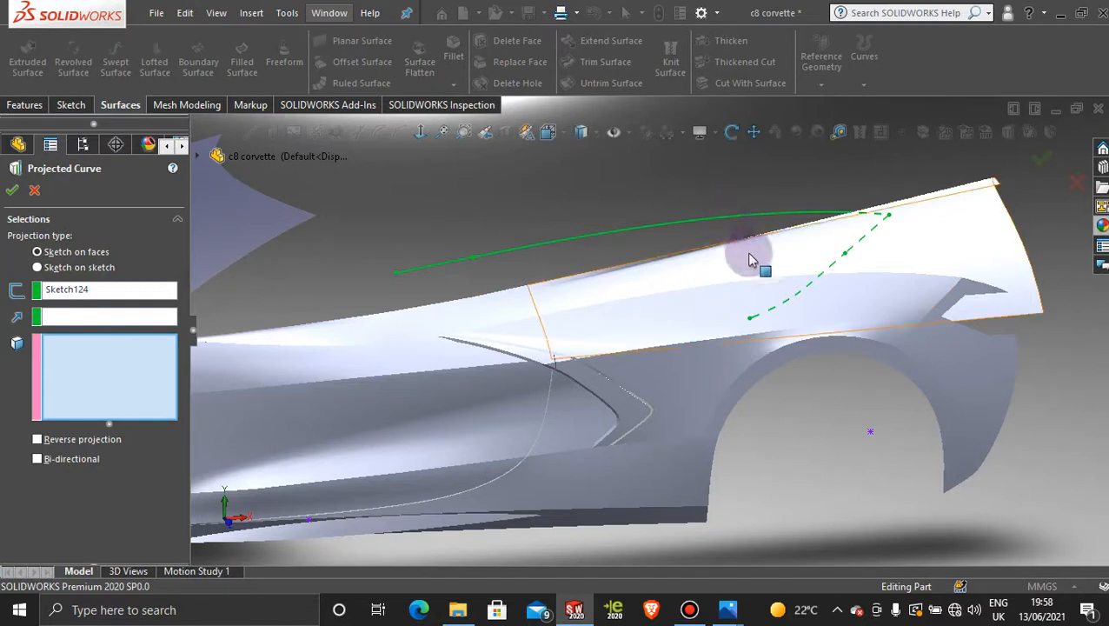
pyautogui.click(806, 261)
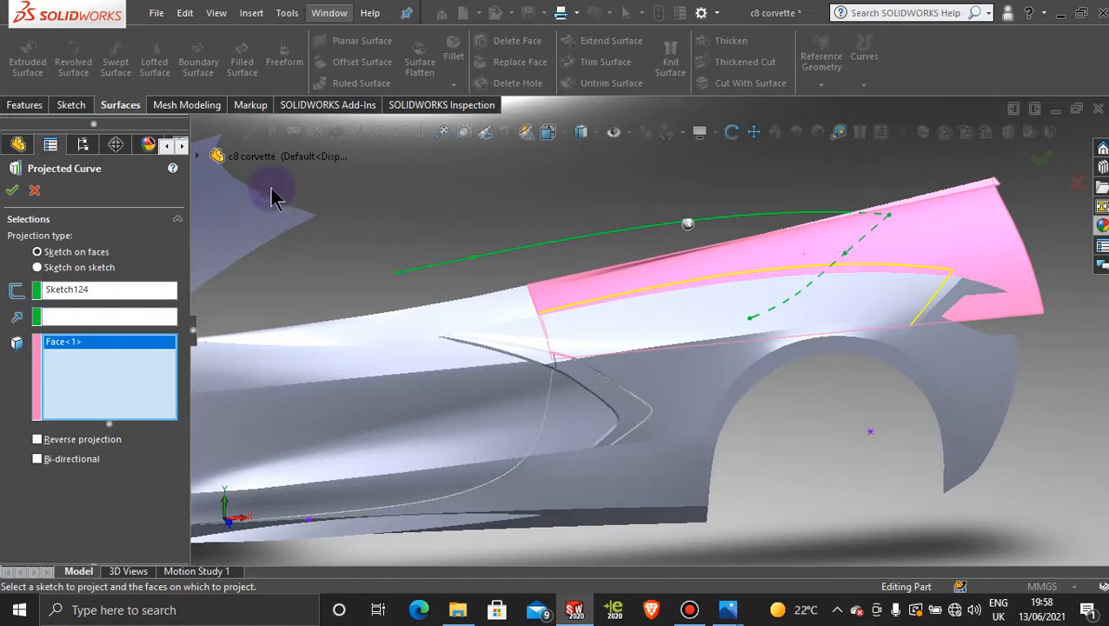
pyautogui.click(489, 310)
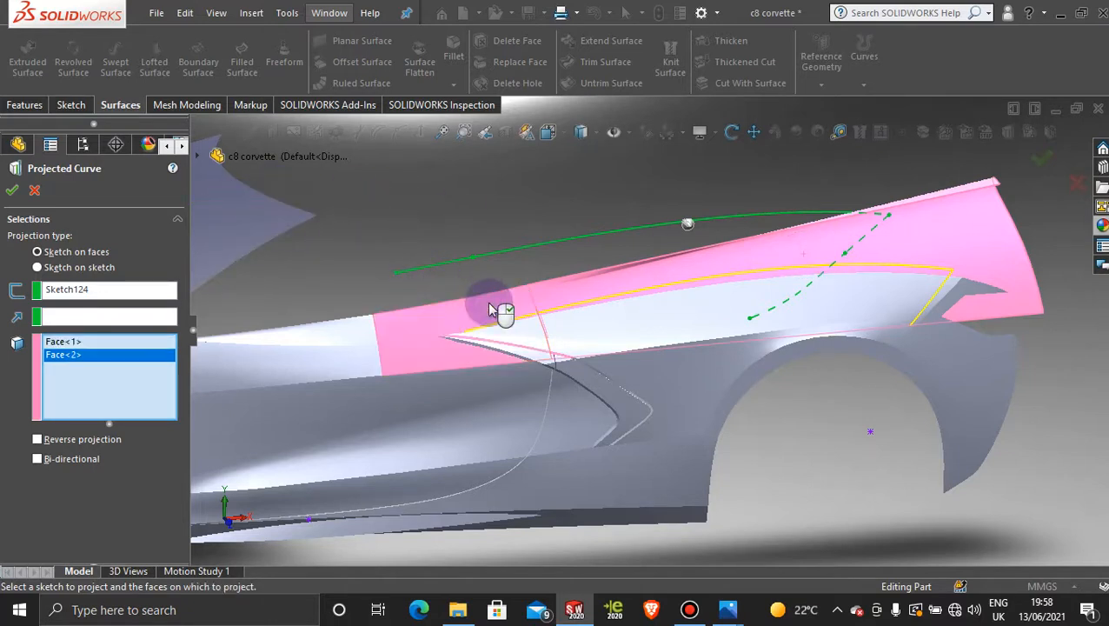
pyautogui.click(11, 190)
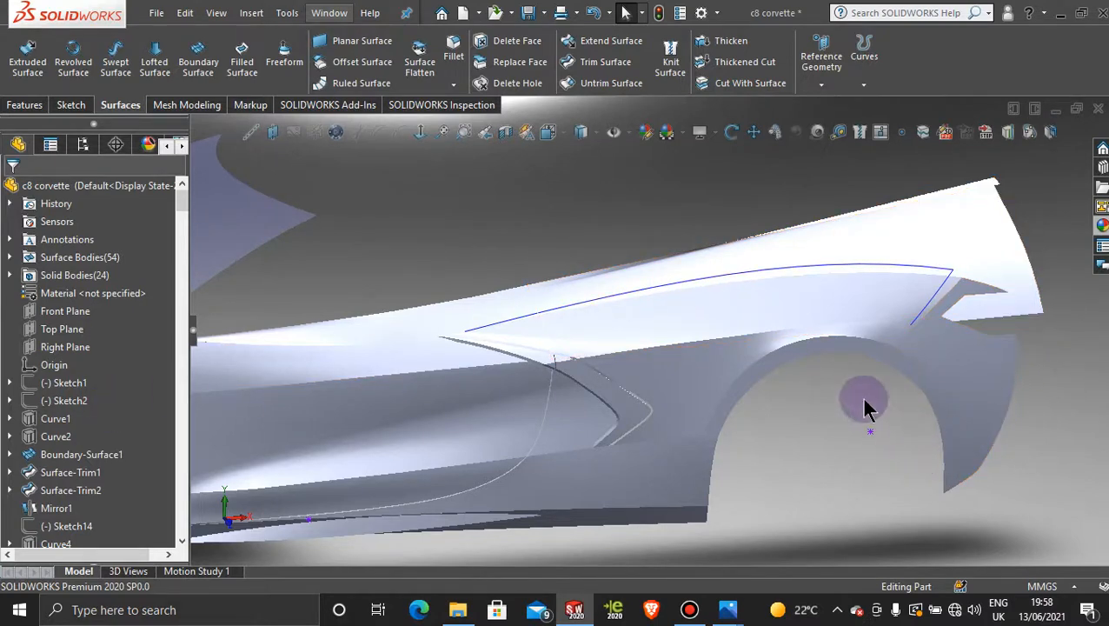
# - In a new 3D sketch, draw a two-point spline bridging the small gap between the upper edges at the front of the fender surface
pyautogui.moveTo(859, 396); pyautogui.dragTo(890, 439, button='middle')
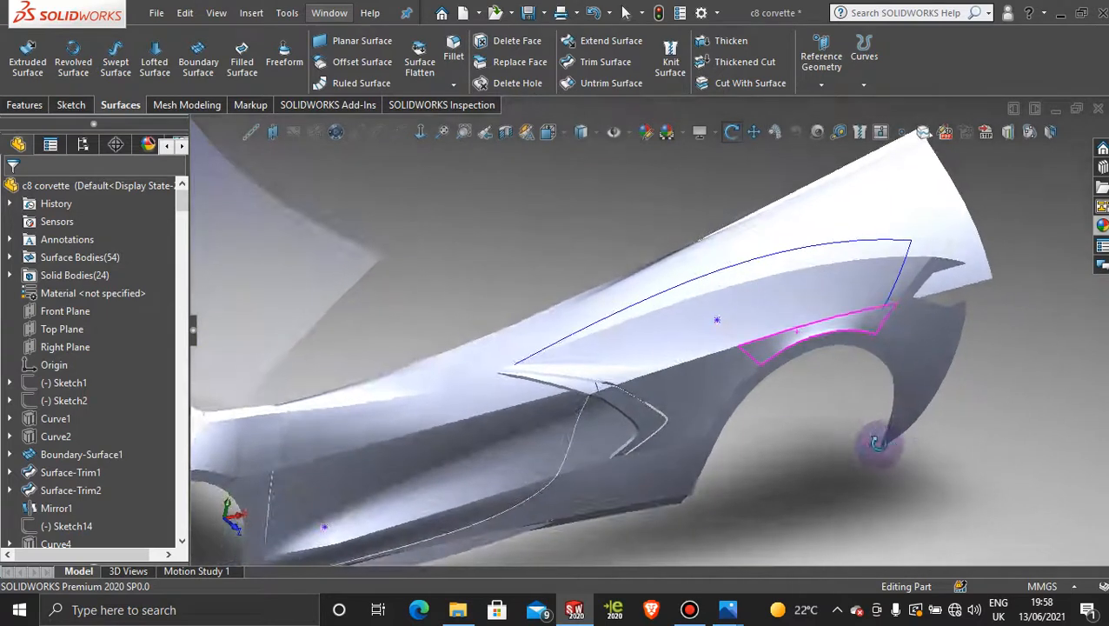
pyautogui.scroll(-5, 711, 313)
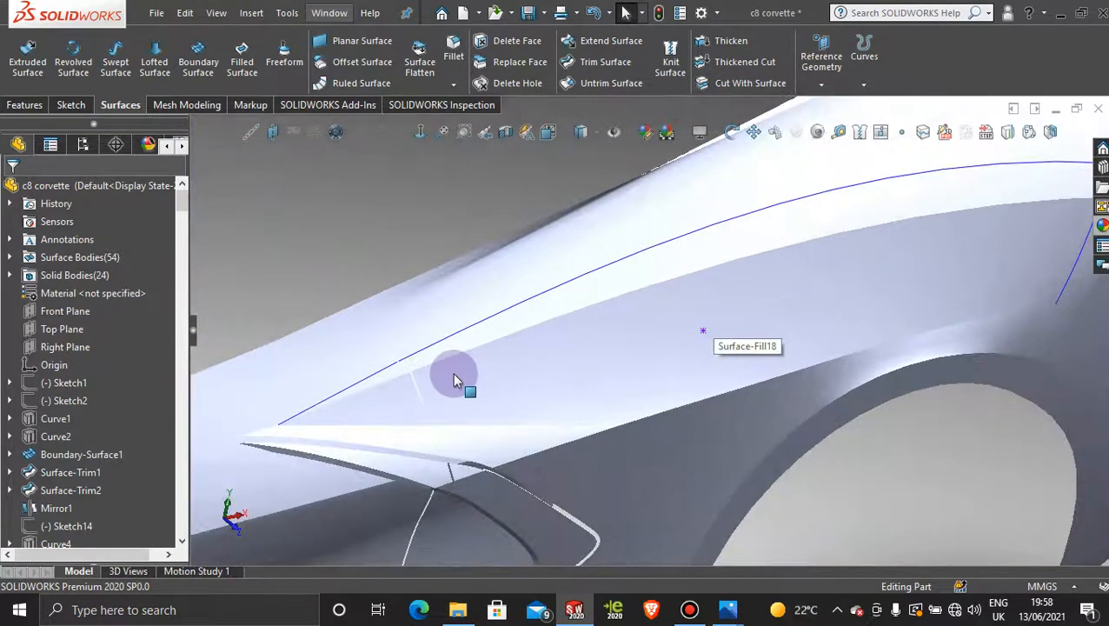
pyautogui.scroll(-6, 453, 374)
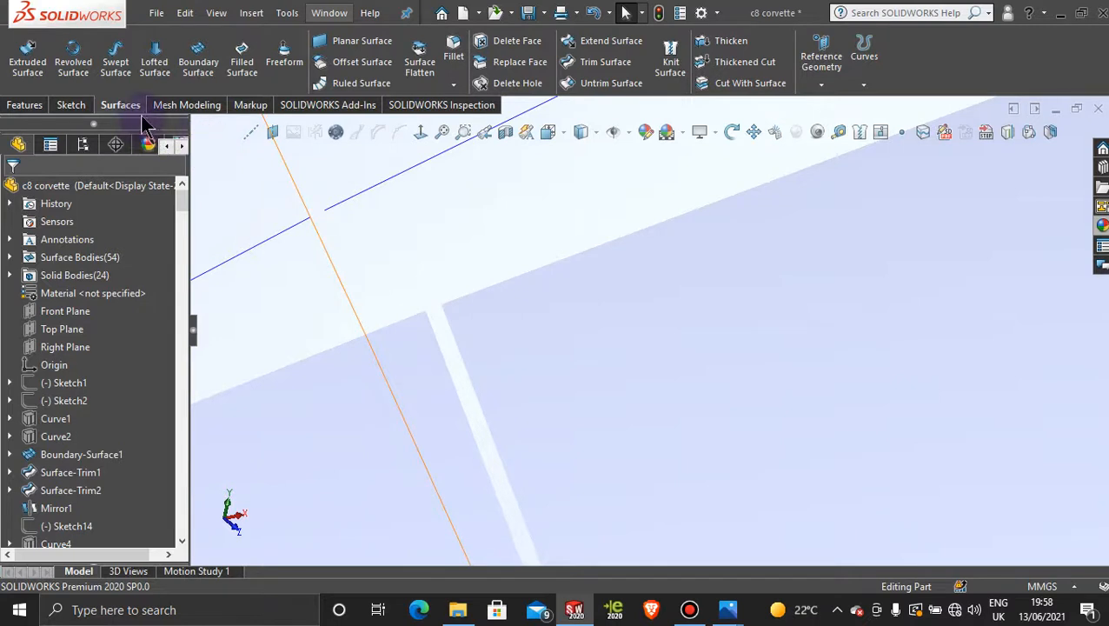
pyautogui.click(65, 104)
pyautogui.click(22, 87)
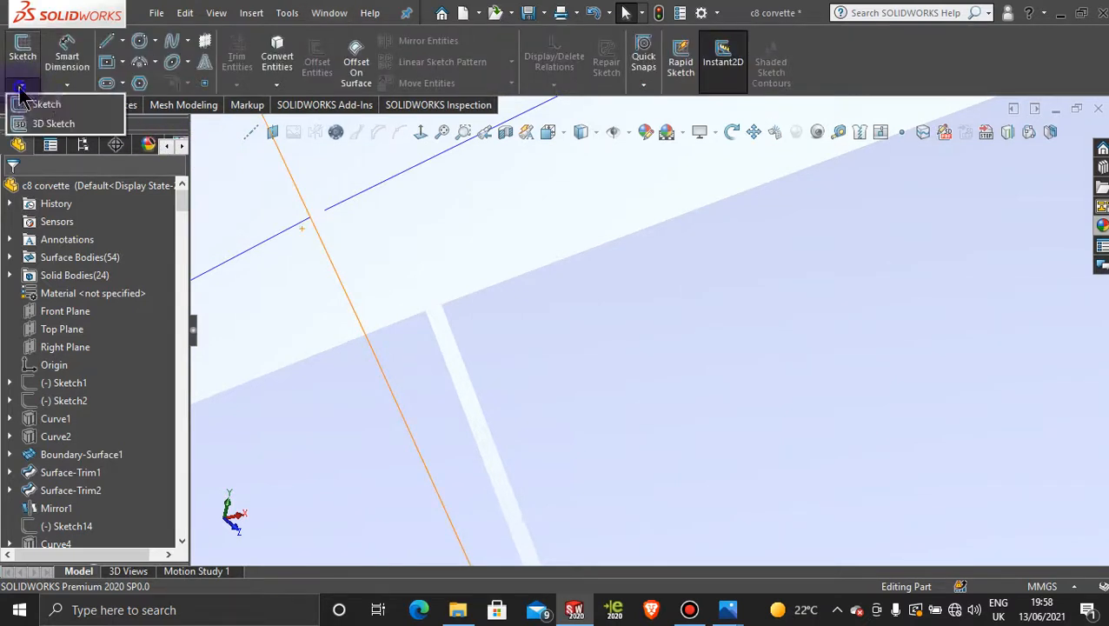
pyautogui.click(52, 124)
pyautogui.click(171, 41)
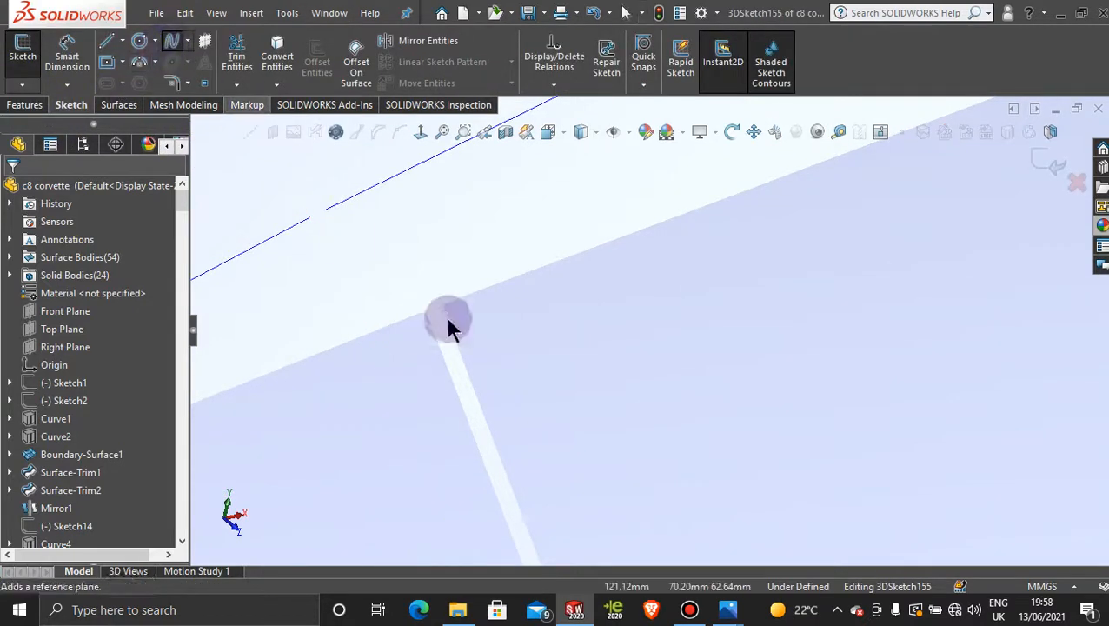
pyautogui.scroll(-5, 446, 311)
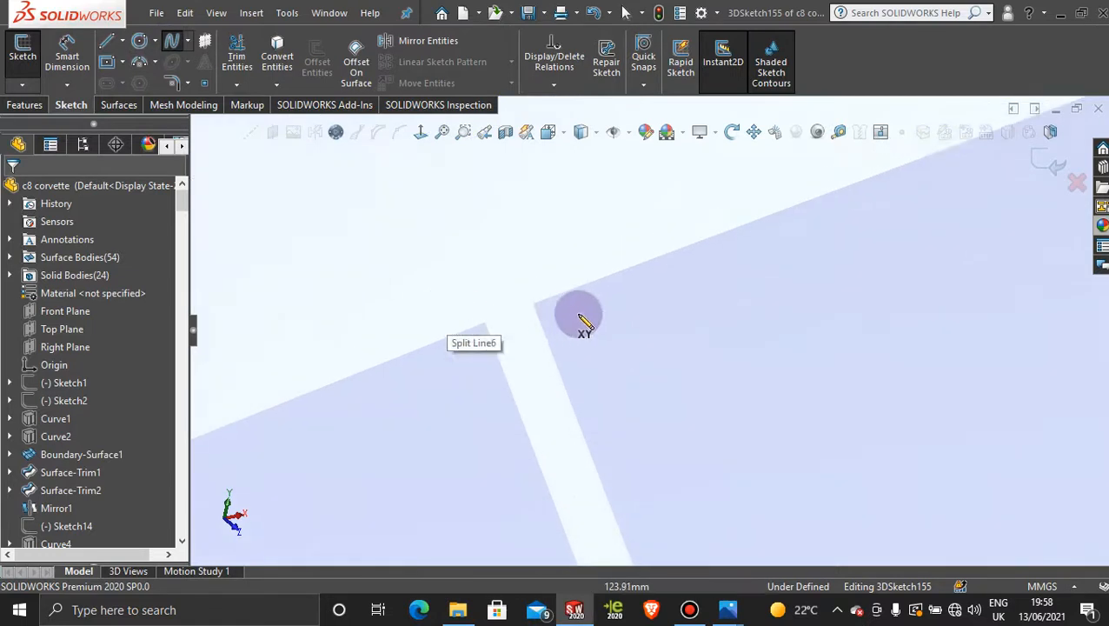
pyautogui.click(533, 304)
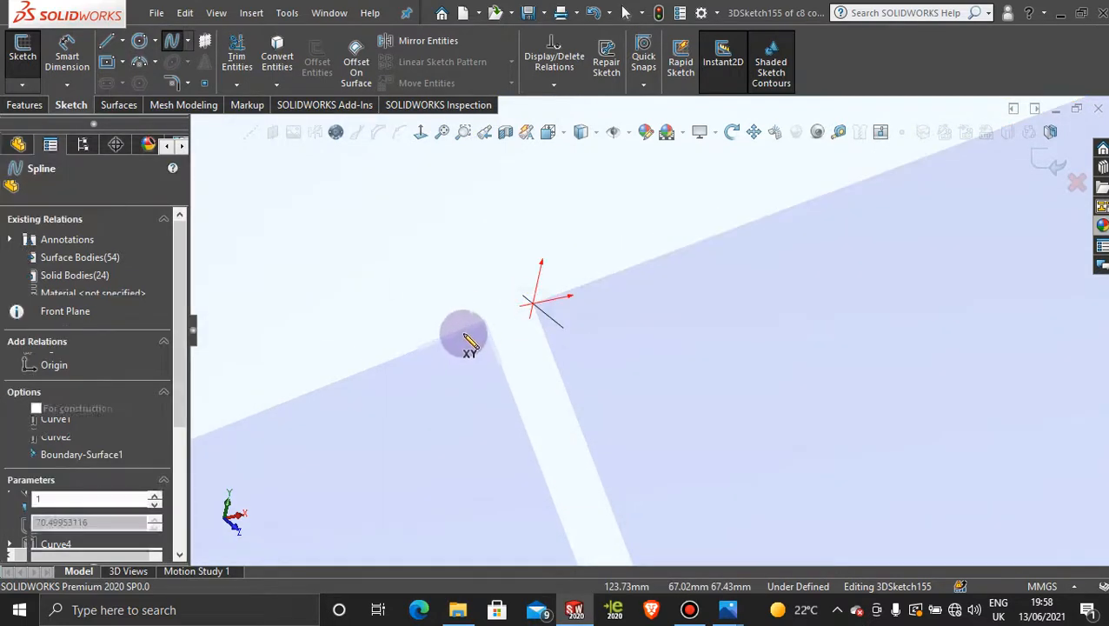
pyautogui.click(485, 323)
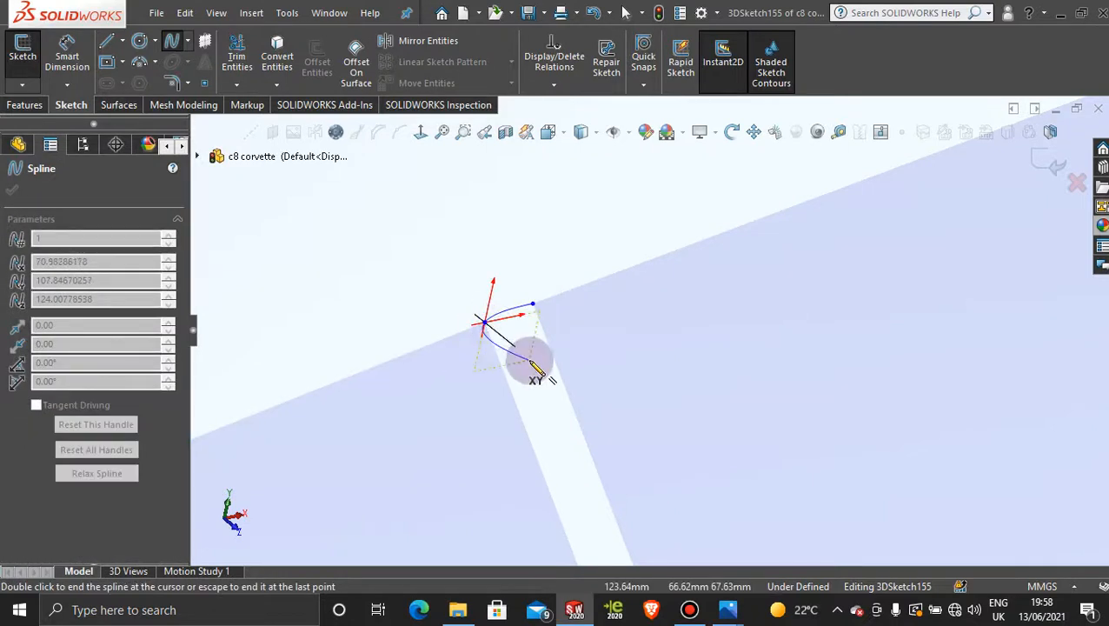
pyautogui.press('Escape')
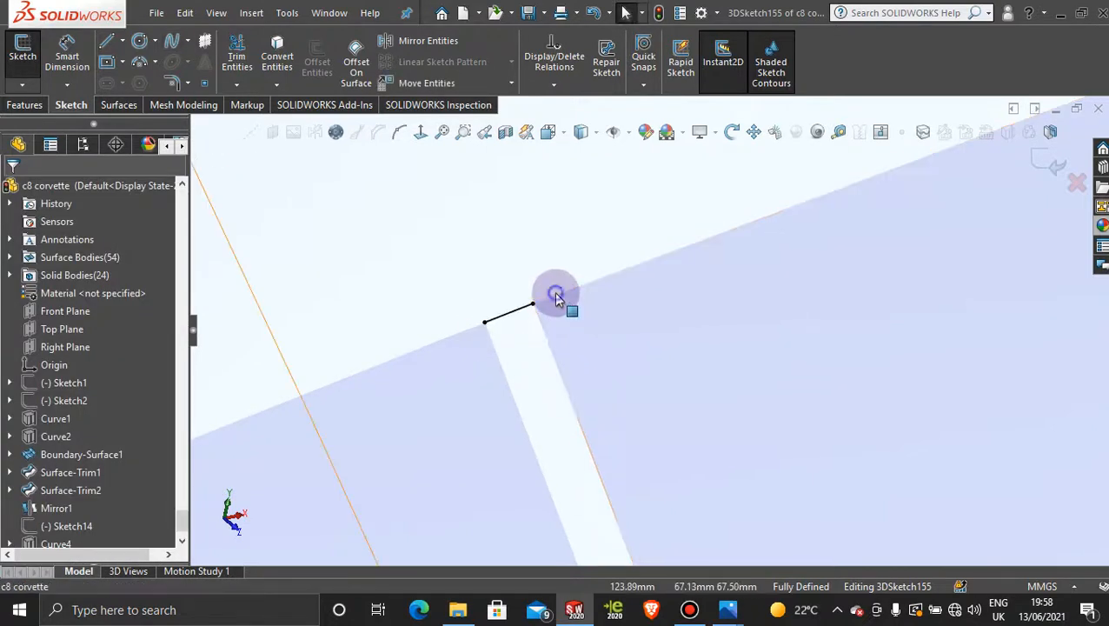
# - Make the bridging spline tangent to the surface edges at both of its ends and finish the 3D sketch
pyautogui.click(559, 300)
pyautogui.click(559, 300)
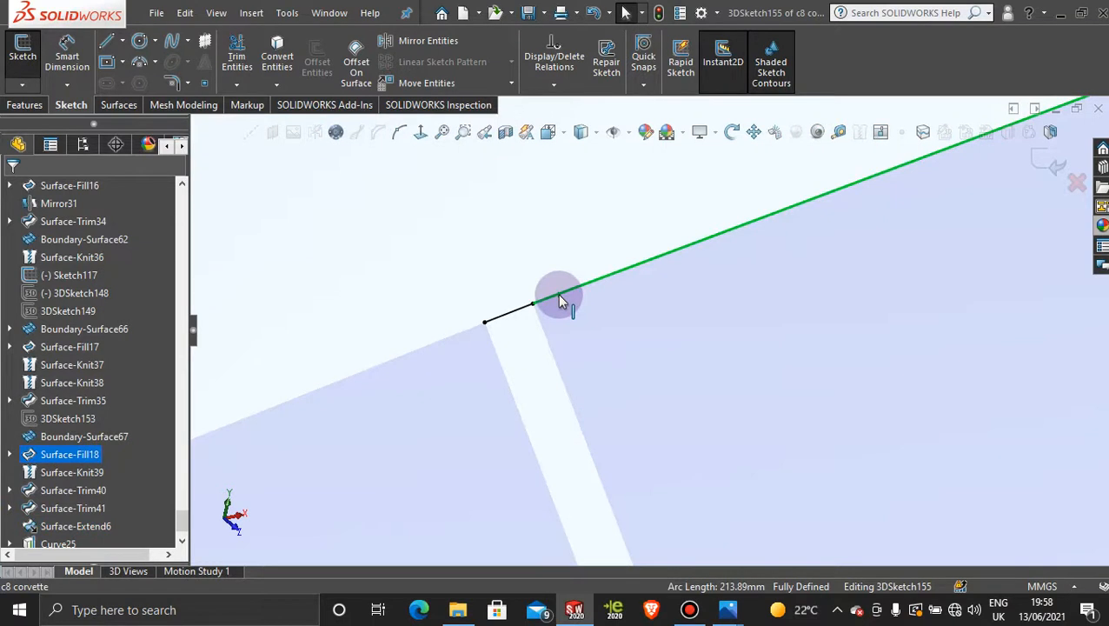
pyautogui.keyDown('ctrl'); pyautogui.click(522, 315); pyautogui.keyUp('ctrl')
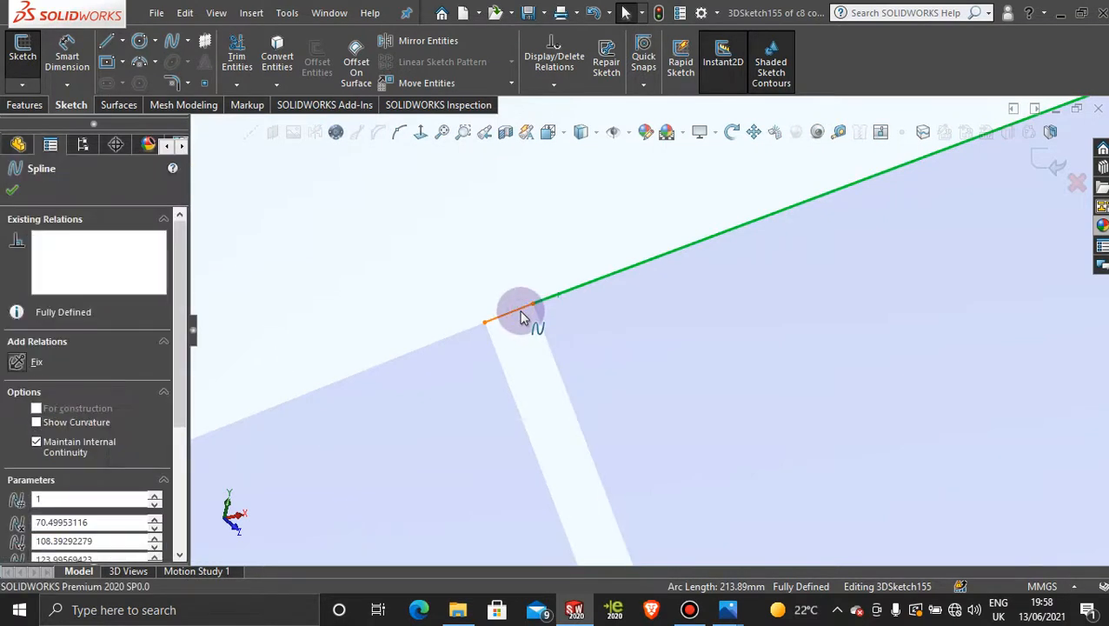
pyautogui.click(468, 331)
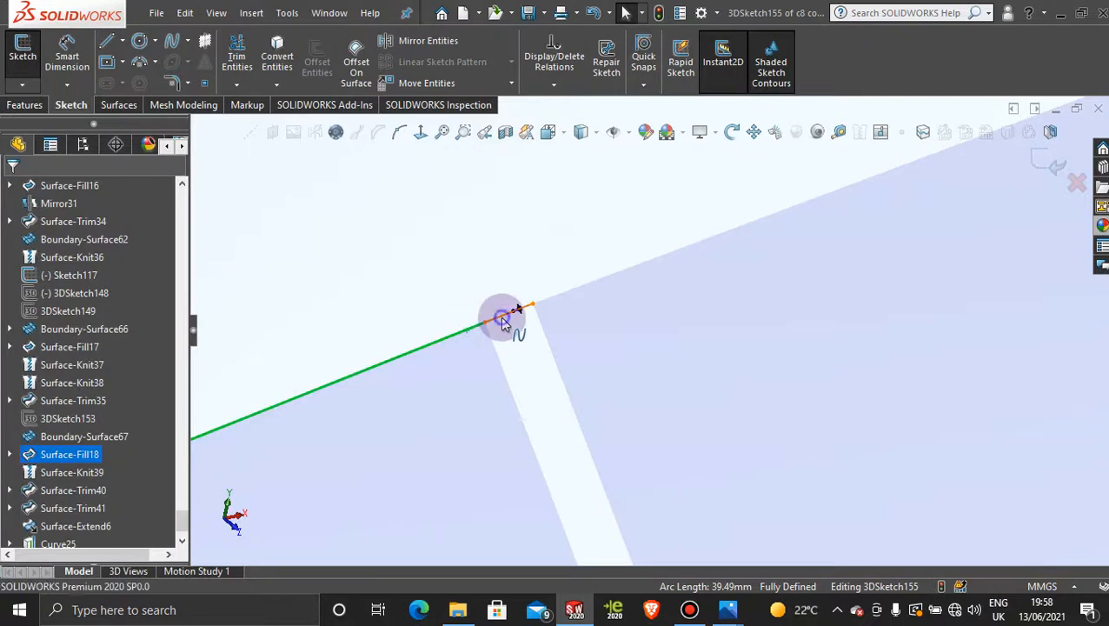
pyautogui.keyDown('ctrl'); pyautogui.click(502, 320); pyautogui.keyUp('ctrl')
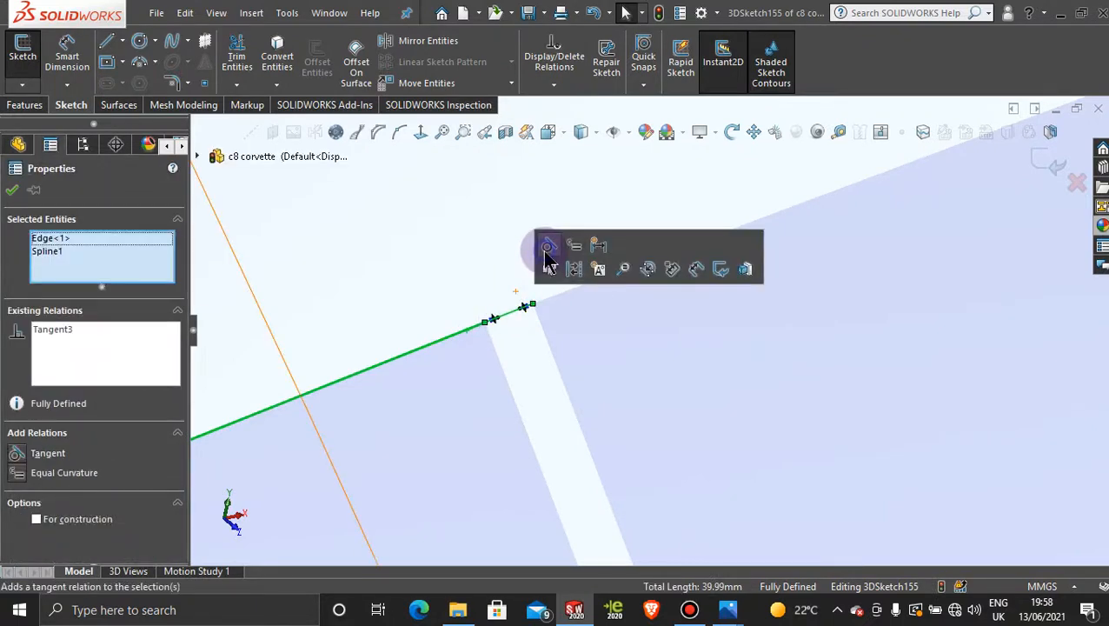
pyautogui.click(16, 193)
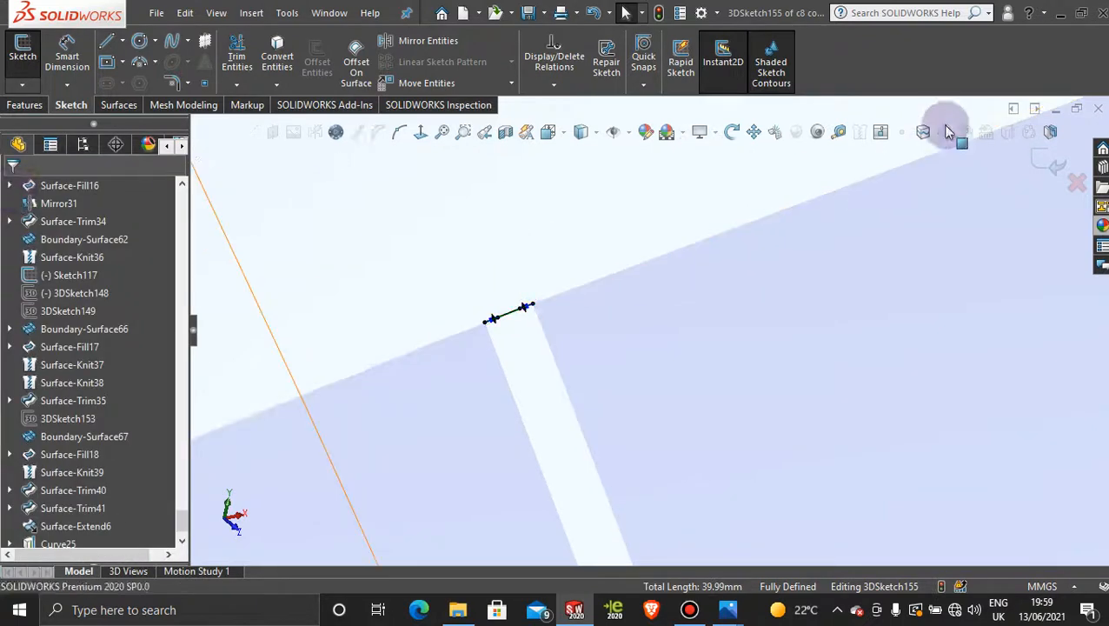
pyautogui.click(1052, 156)
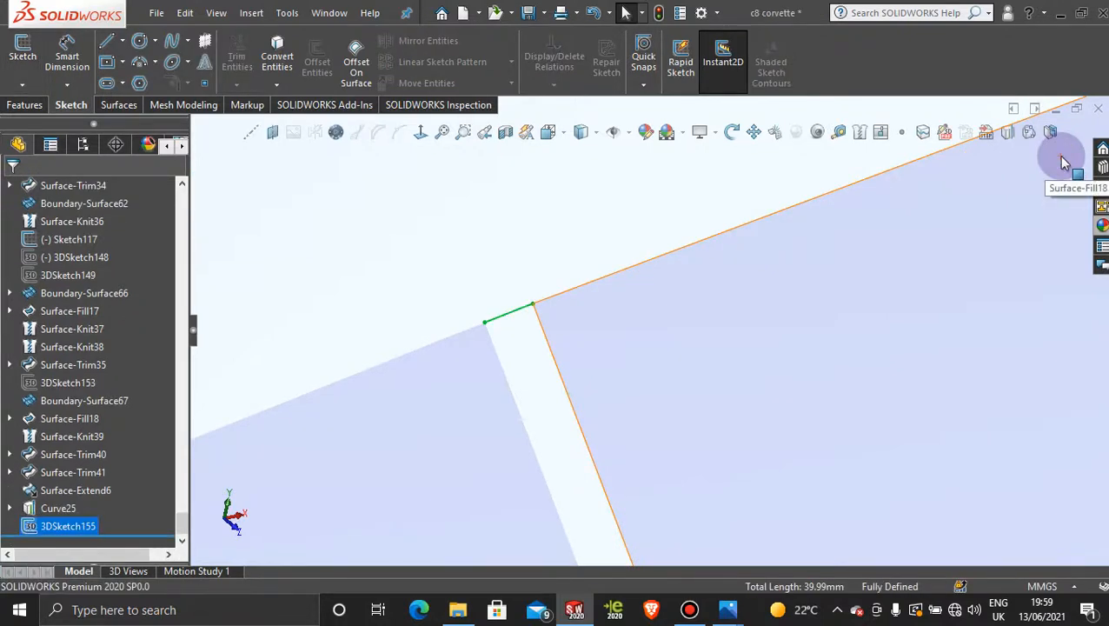
# - Reopen the 3D sketch containing the short bridging spline for editing
pyautogui.scroll(5, 749, 322)
pyautogui.scroll(8, 749, 322)
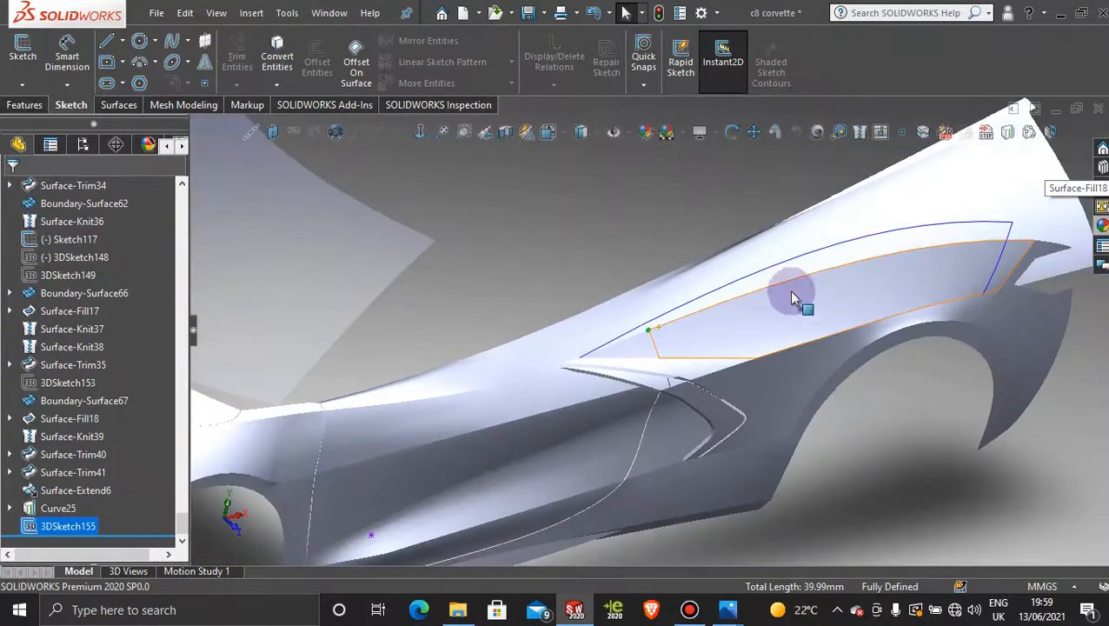
pyautogui.scroll(-3, 786, 299)
pyautogui.moveTo(785, 299); pyautogui.dragTo(759, 345, button='middle')
pyautogui.scroll(5, 762, 343)
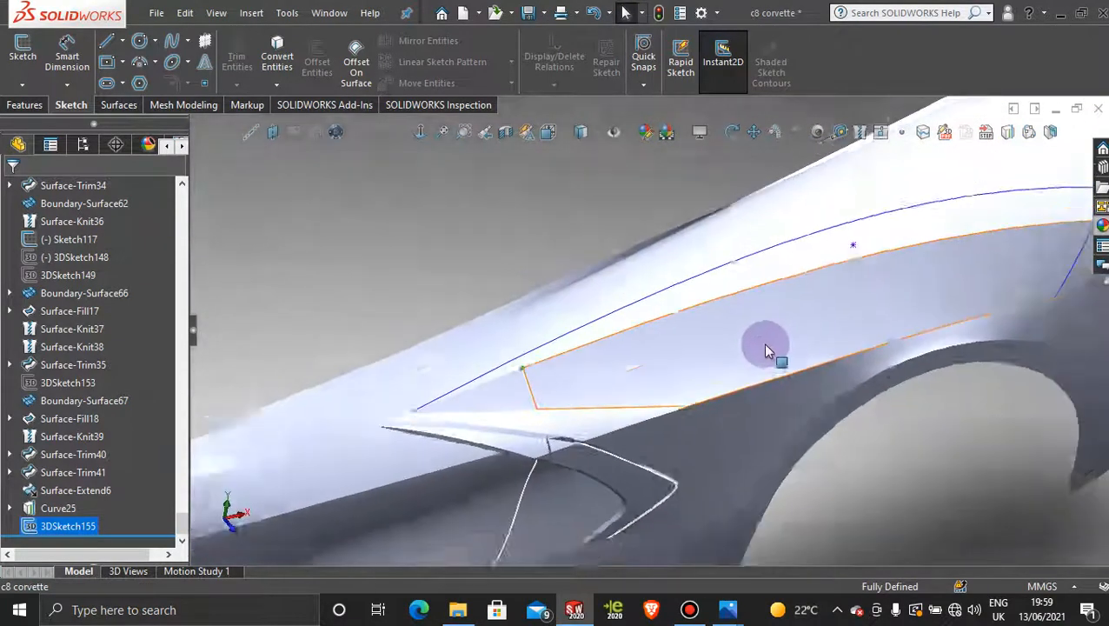
pyautogui.scroll(-5, 743, 300)
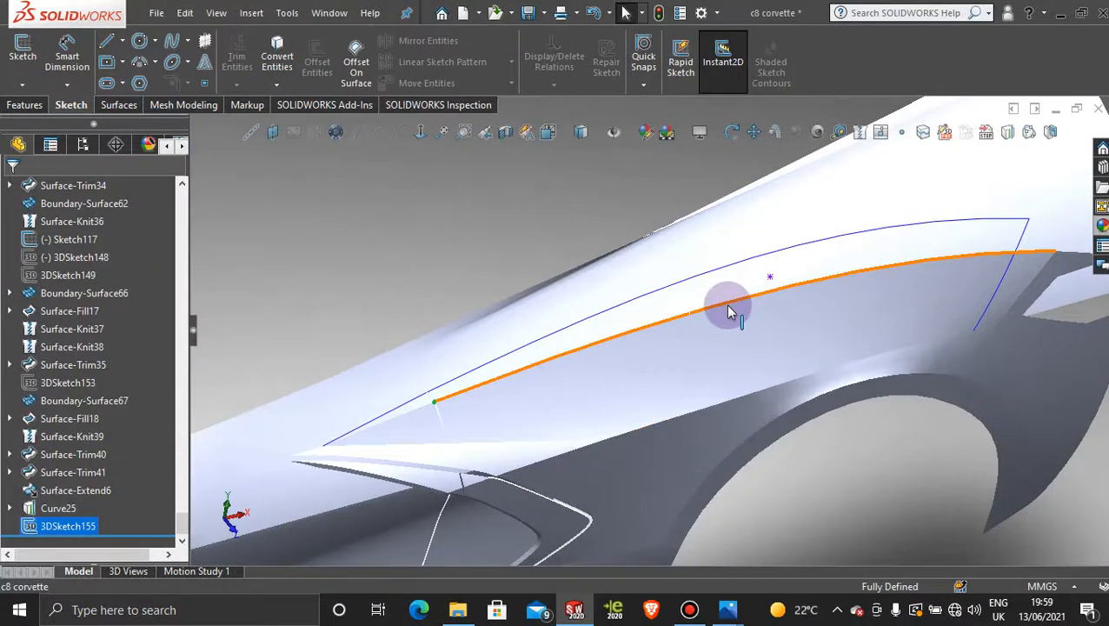
pyautogui.click(22, 84)
pyautogui.click(50, 124)
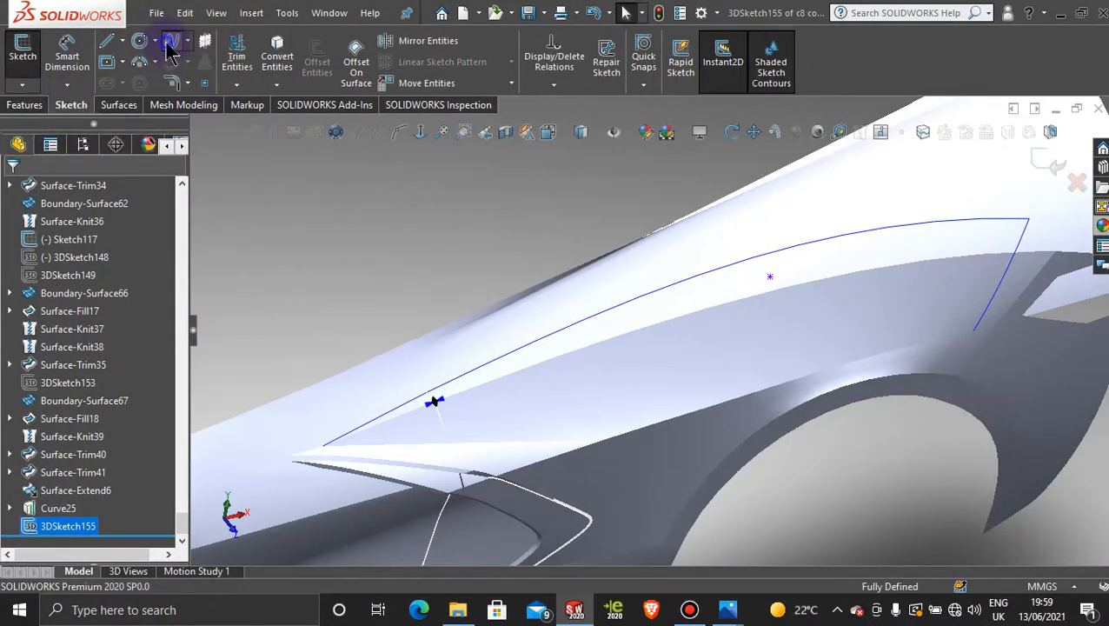
# - Start a 3D spline at the fender surface's front tip and place its first points along the projected outline's upper curve
pyautogui.scroll(3, 405, 399)
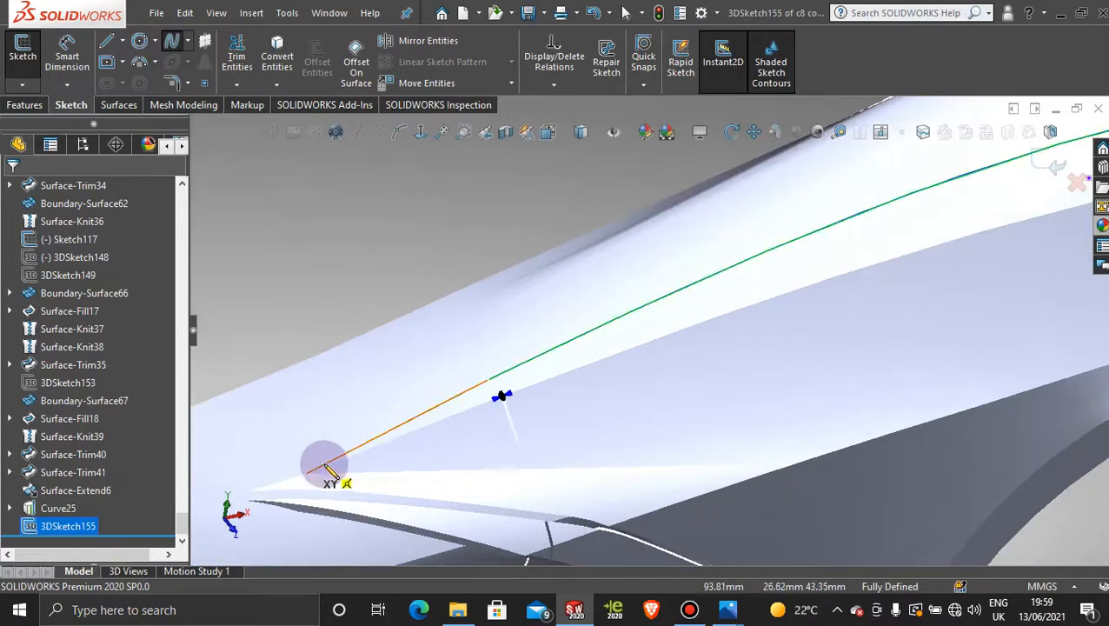
pyautogui.scroll(5, 323, 463)
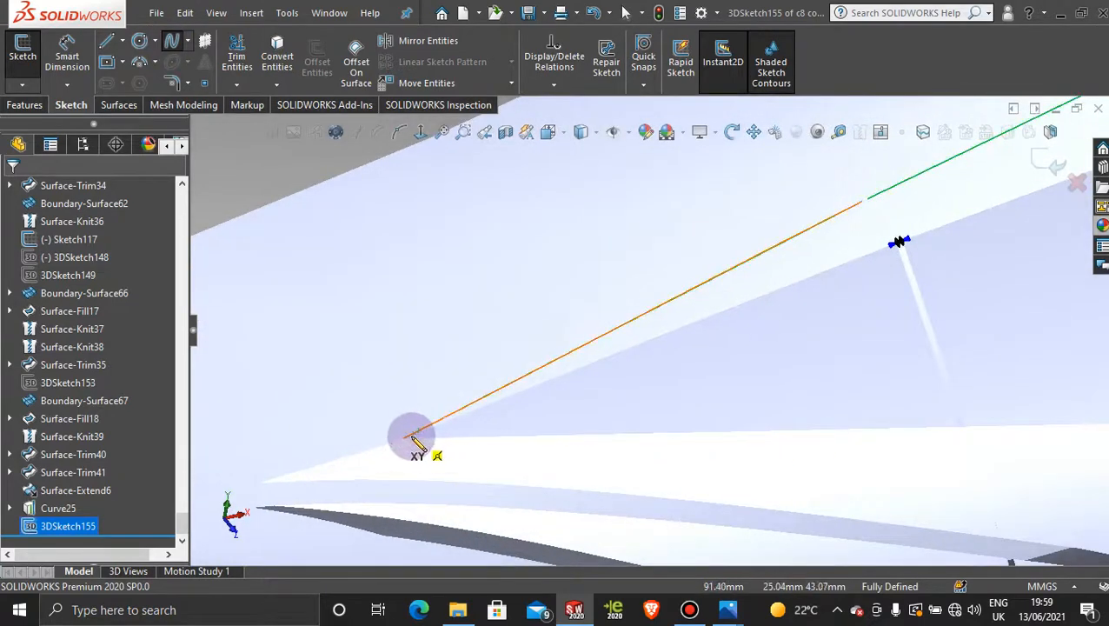
pyautogui.scroll(-3, 448, 426)
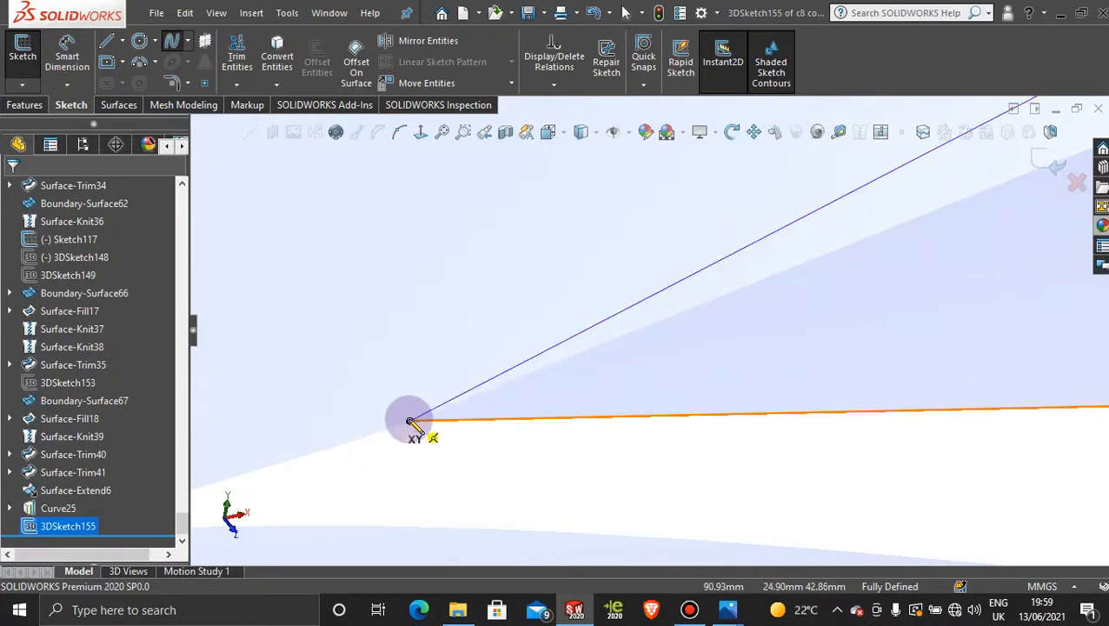
pyautogui.click(410, 421)
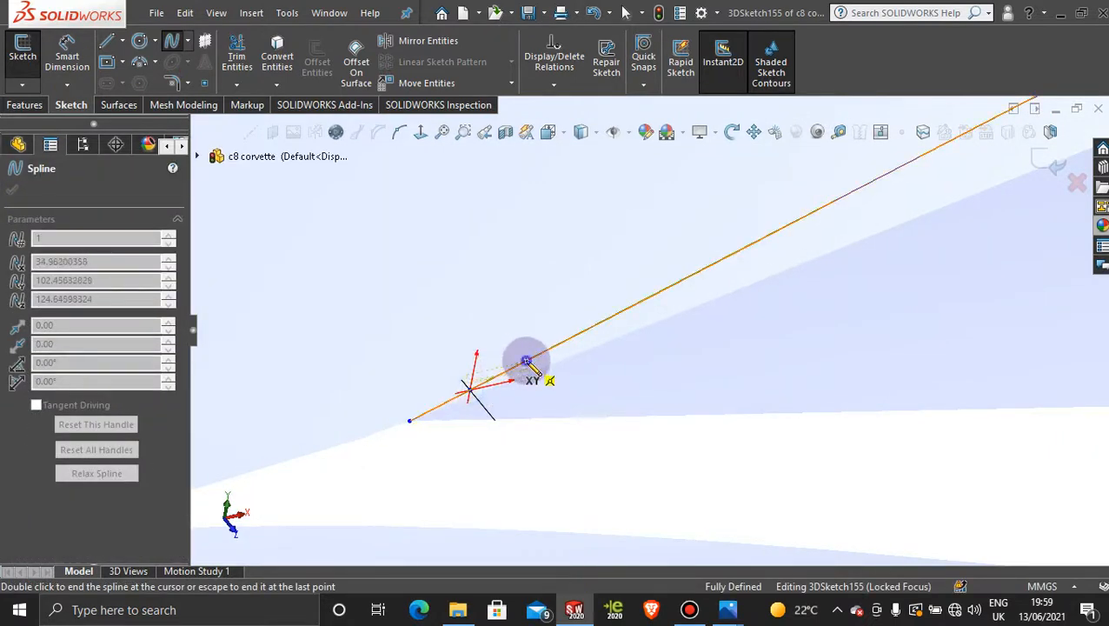
pyautogui.click(525, 361)
pyautogui.click(605, 319)
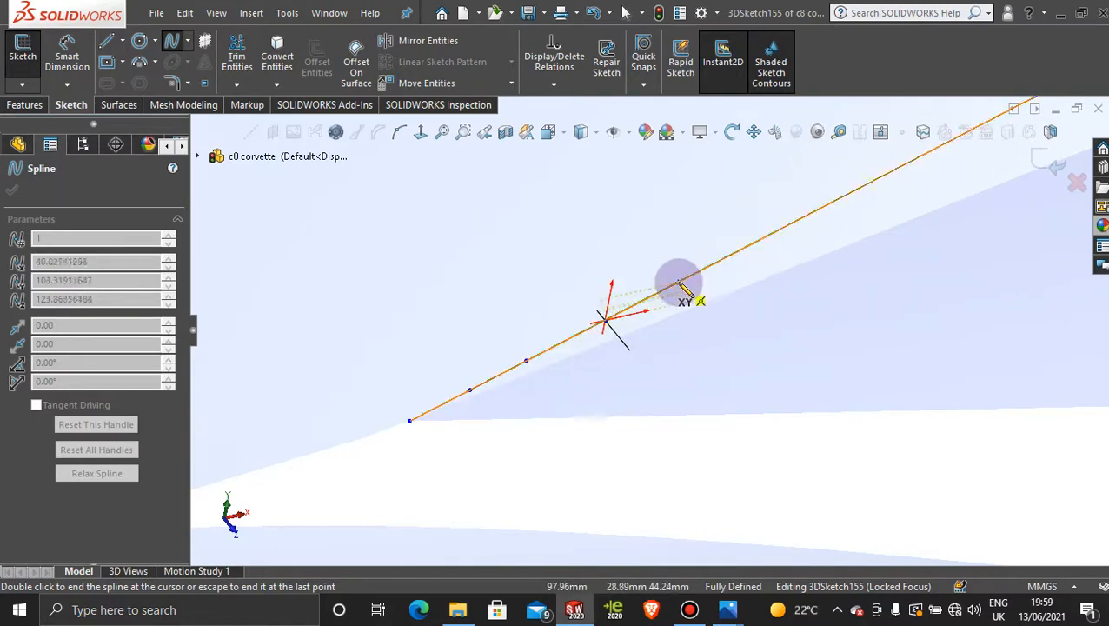
pyautogui.click(682, 282)
pyautogui.scroll(2, 700, 297)
pyautogui.scroll(2, 703, 269)
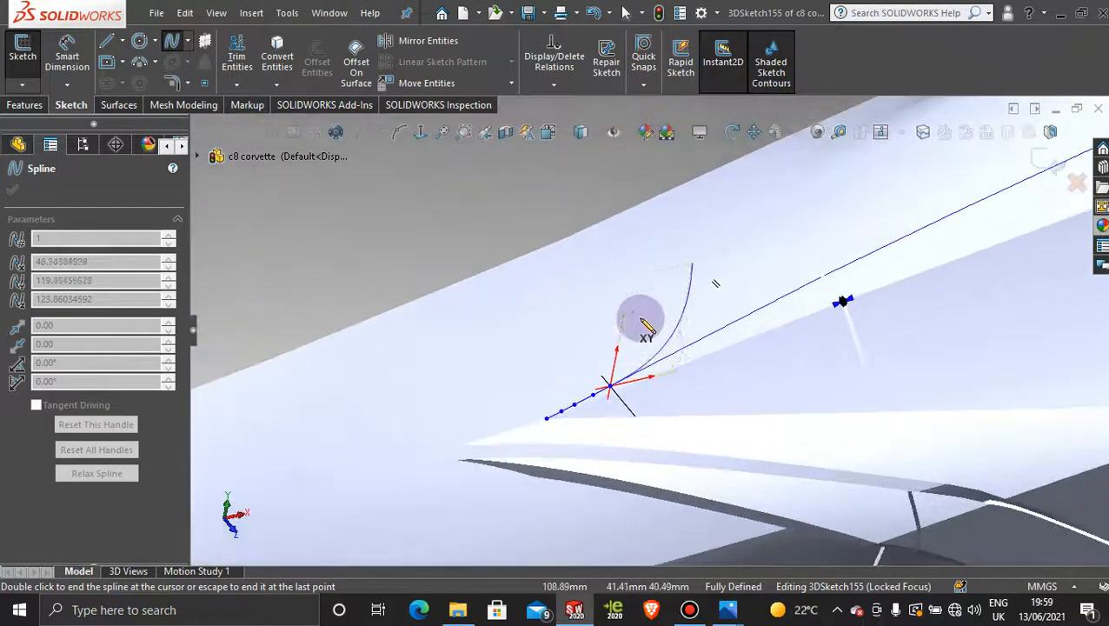
pyautogui.click(675, 352)
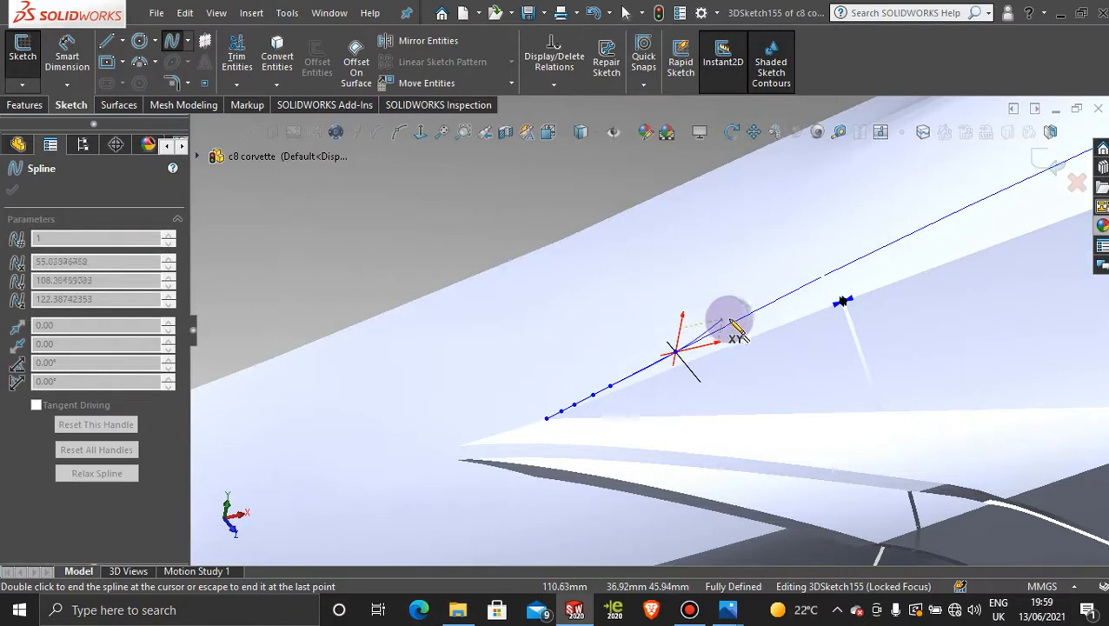
pyautogui.click(737, 320)
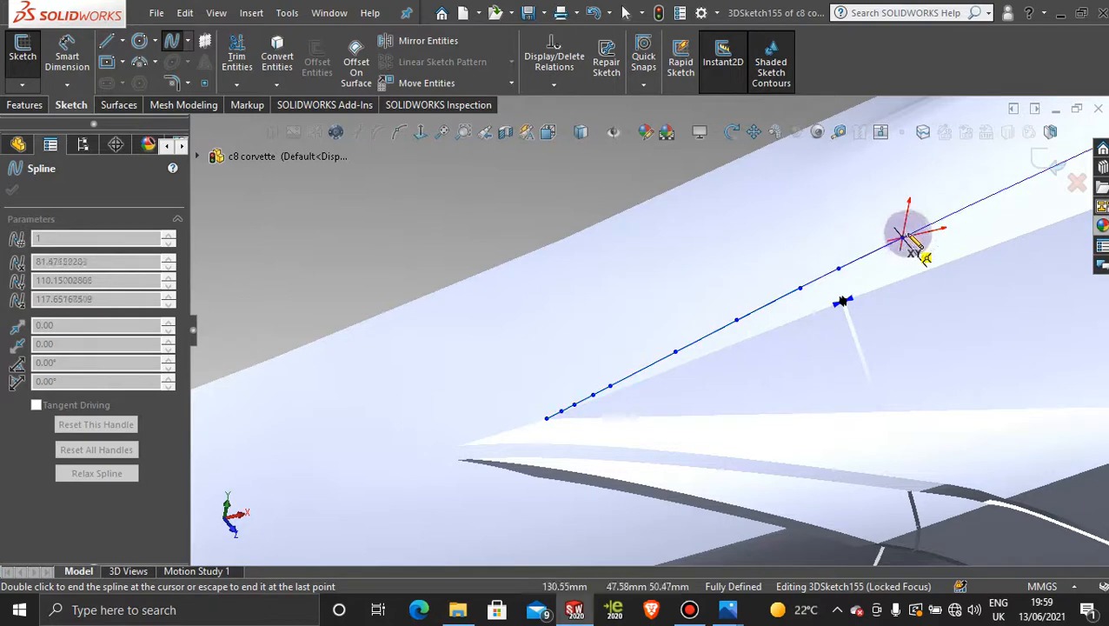
# - Continue the spline rearward with more points along the middle of the projected upper outline curve
pyautogui.scroll(5, 891, 232)
pyautogui.scroll(-5, 822, 258)
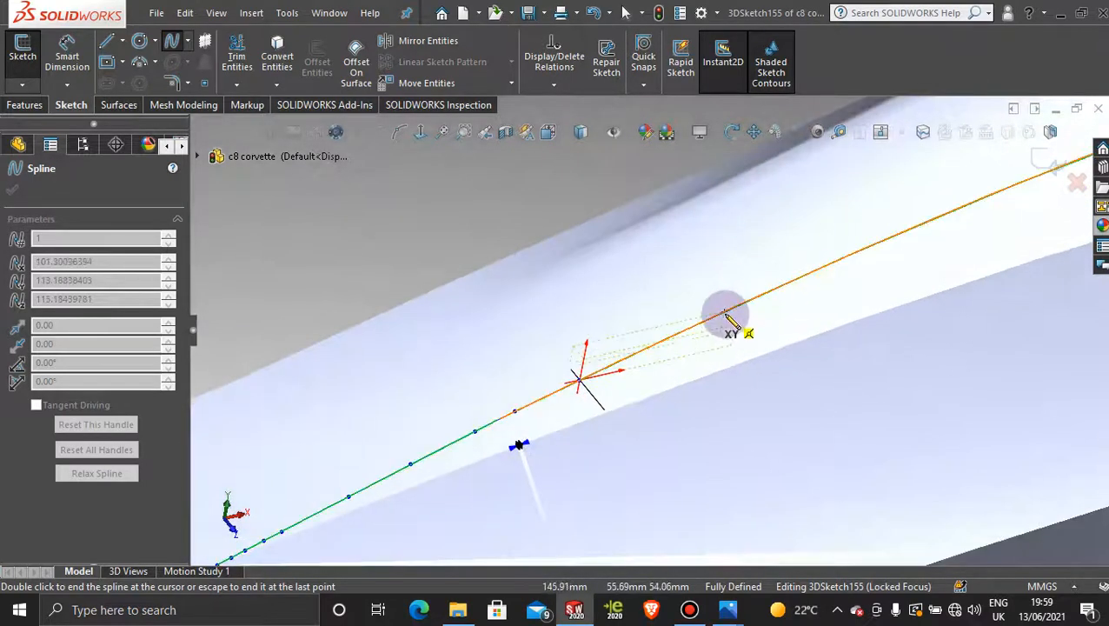
pyautogui.click(843, 258)
pyautogui.click(940, 215)
pyautogui.scroll(6, 930, 217)
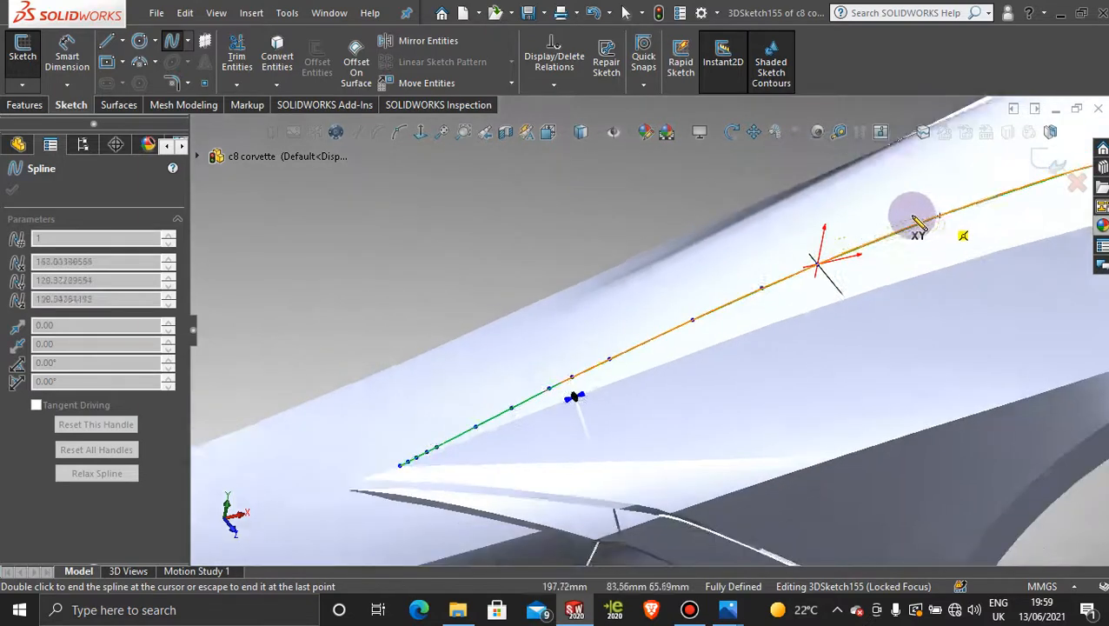
pyautogui.scroll(-3, 822, 248)
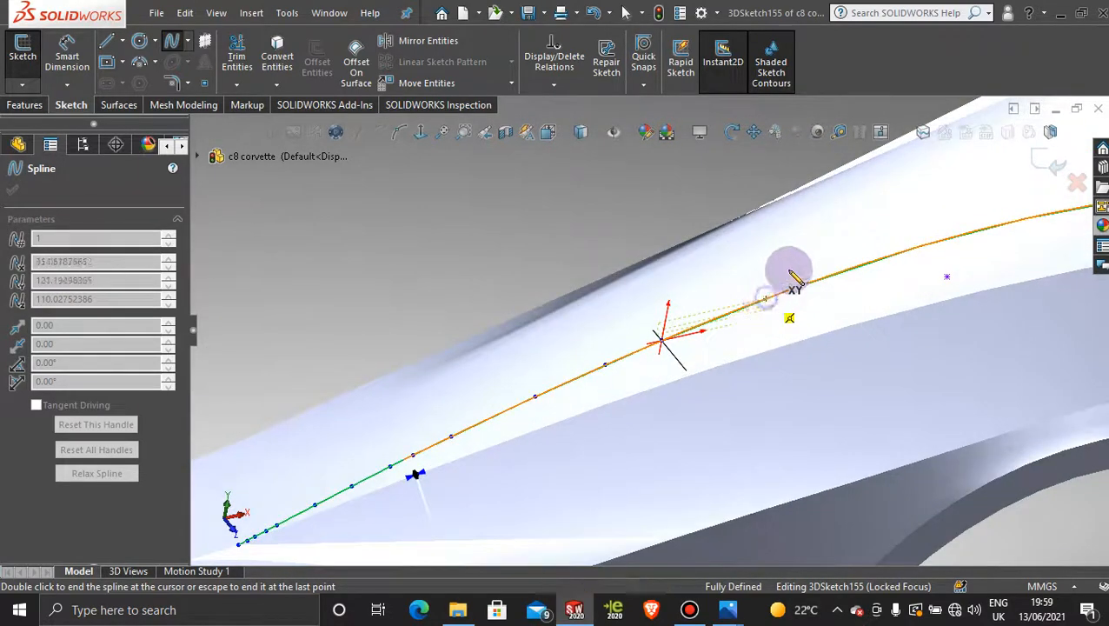
pyautogui.click(766, 299)
pyautogui.click(863, 263)
pyautogui.click(963, 233)
# - Extend the spline along the rear of the upper curve and end it at the outline's rear upper corner
pyautogui.scroll(5, 943, 213)
pyautogui.scroll(-1, 805, 273)
pyautogui.scroll(-3, 808, 280)
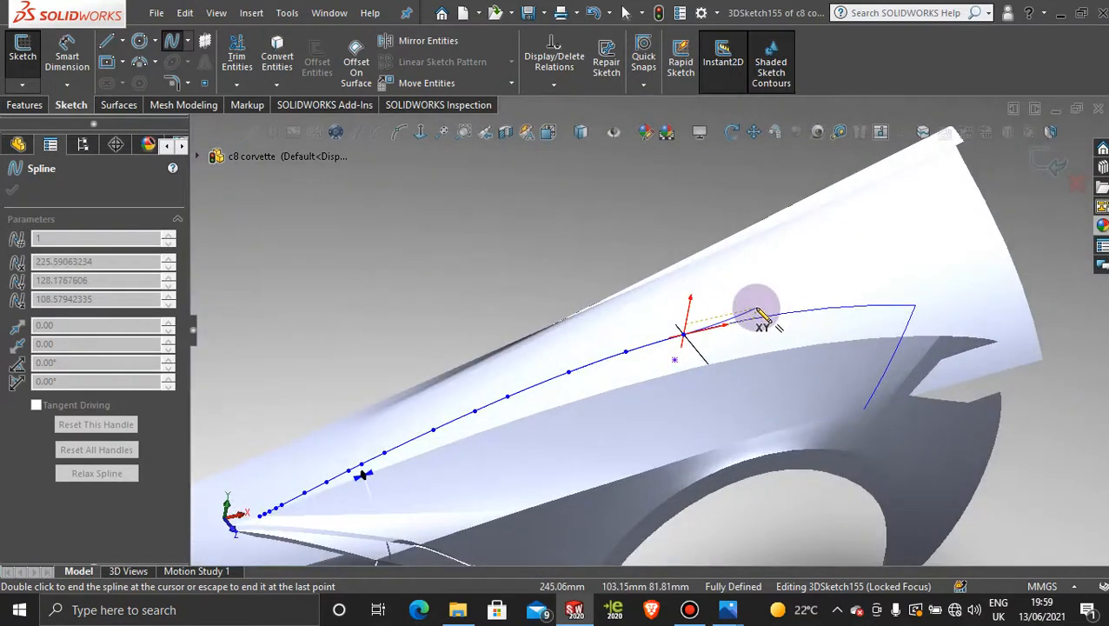
pyautogui.click(828, 310)
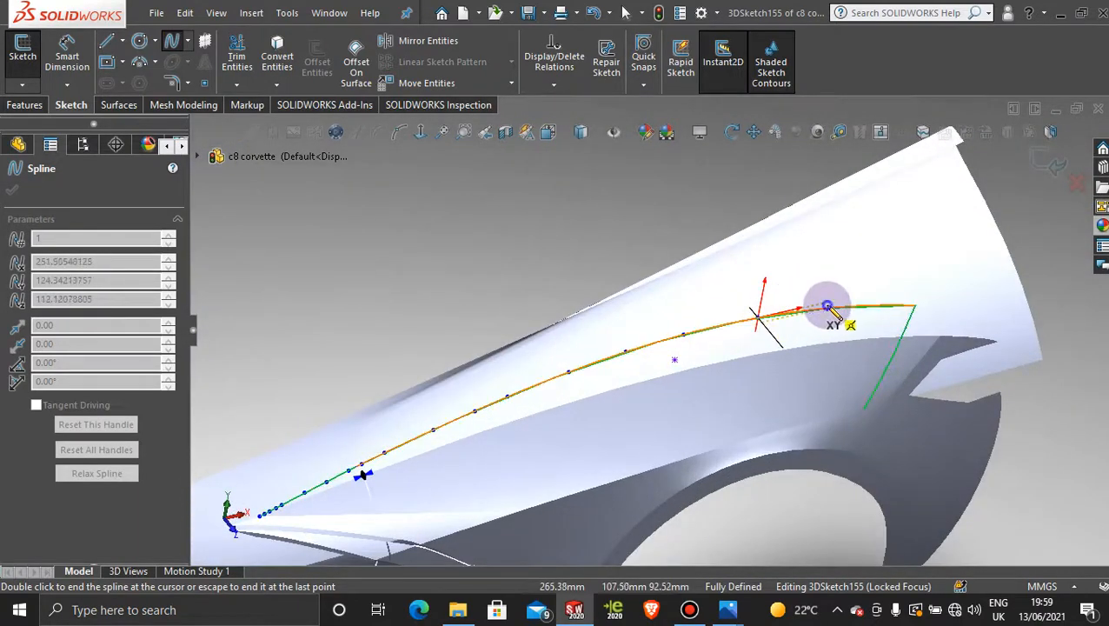
pyautogui.doubleClick(887, 306)
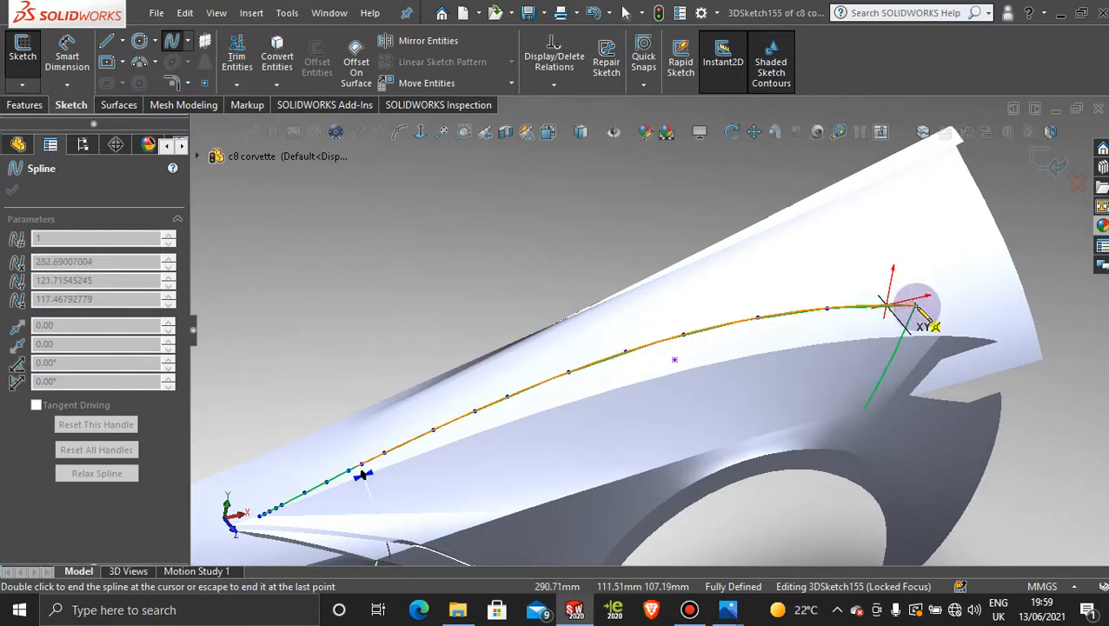
pyautogui.scroll(-7, 840, 301)
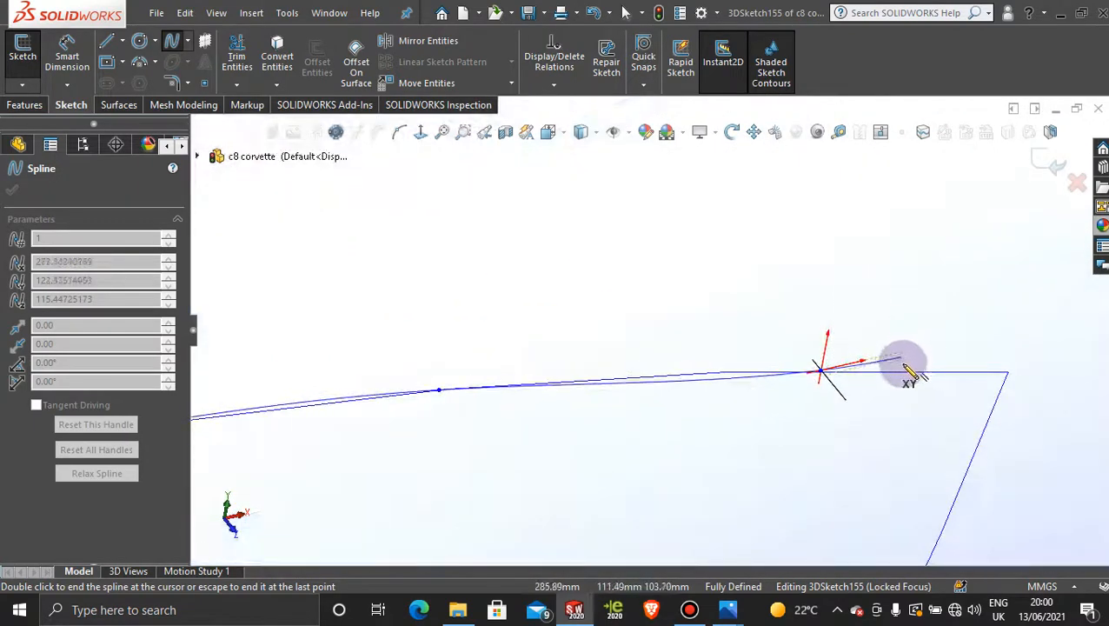
pyautogui.click(907, 370)
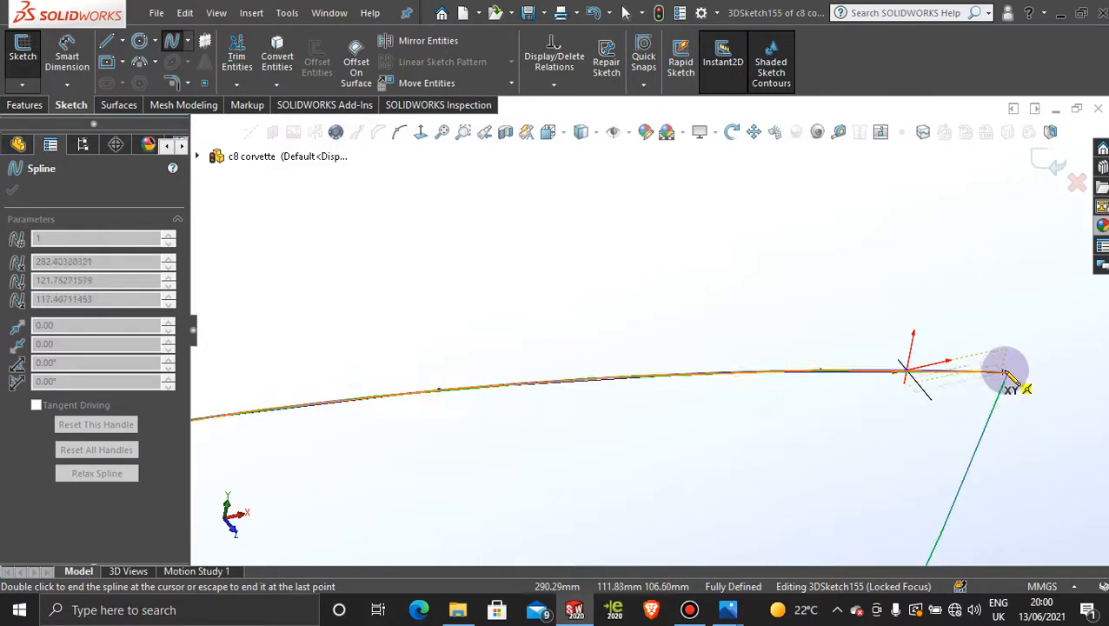
pyautogui.click(1008, 372)
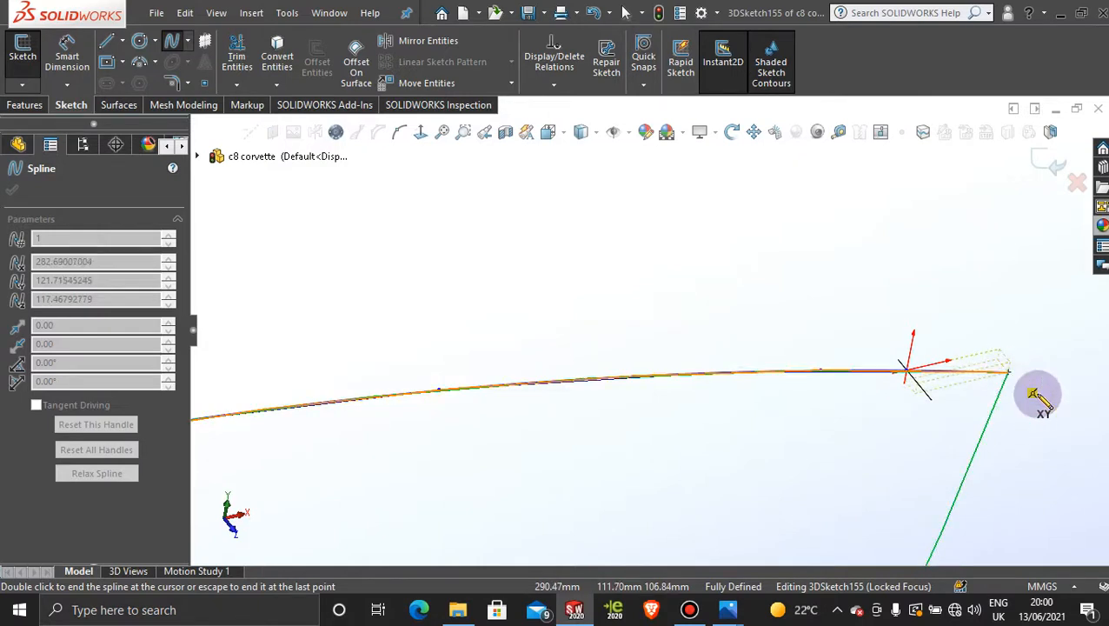
pyautogui.press('Escape')
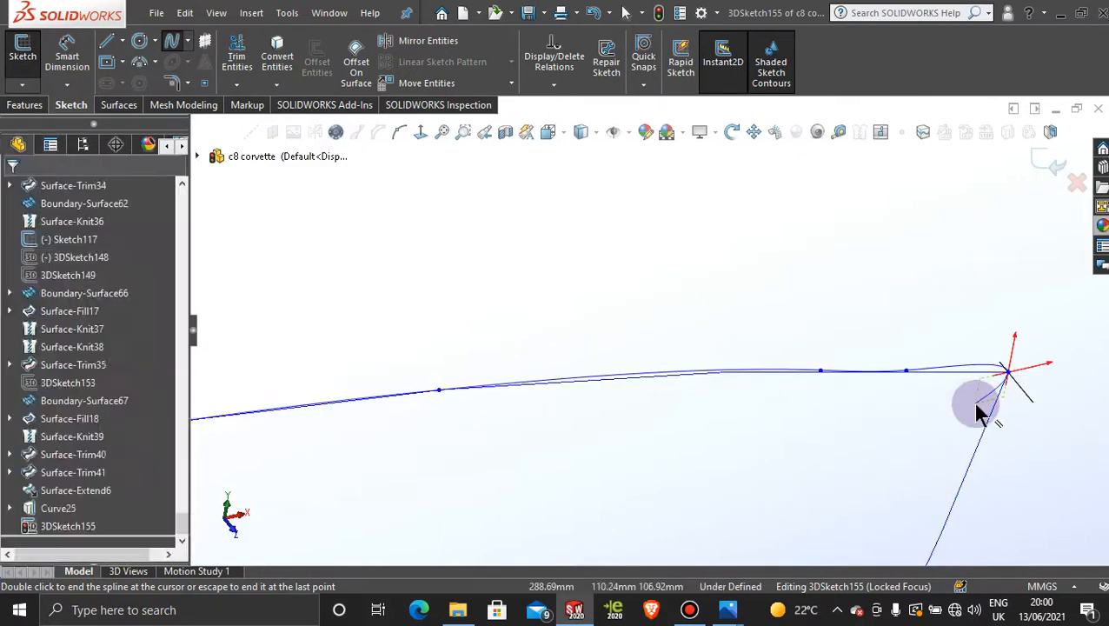
# - Finish the 3D sketch with the traced outline spline and dismiss the rebuild warning
pyautogui.scroll(4, 965, 424)
pyautogui.scroll(-6, 765, 379)
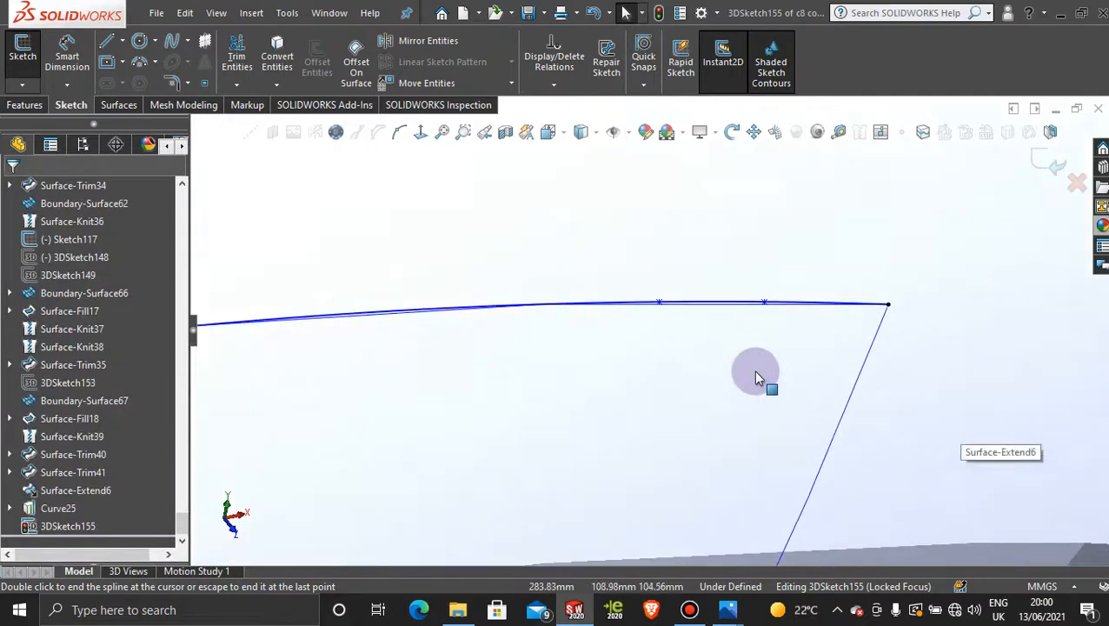
pyautogui.scroll(9, 749, 306)
pyautogui.scroll(3, 756, 309)
pyautogui.moveTo(762, 301); pyautogui.dragTo(566, 228, button='middle')
pyautogui.moveTo(534, 261)
pyautogui.mouseDown(button='middle')
pyautogui.moveTo(525, 202)
pyautogui.moveTo(608, 192)
pyautogui.mouseUp(button='middle')
pyautogui.click(1052, 159)
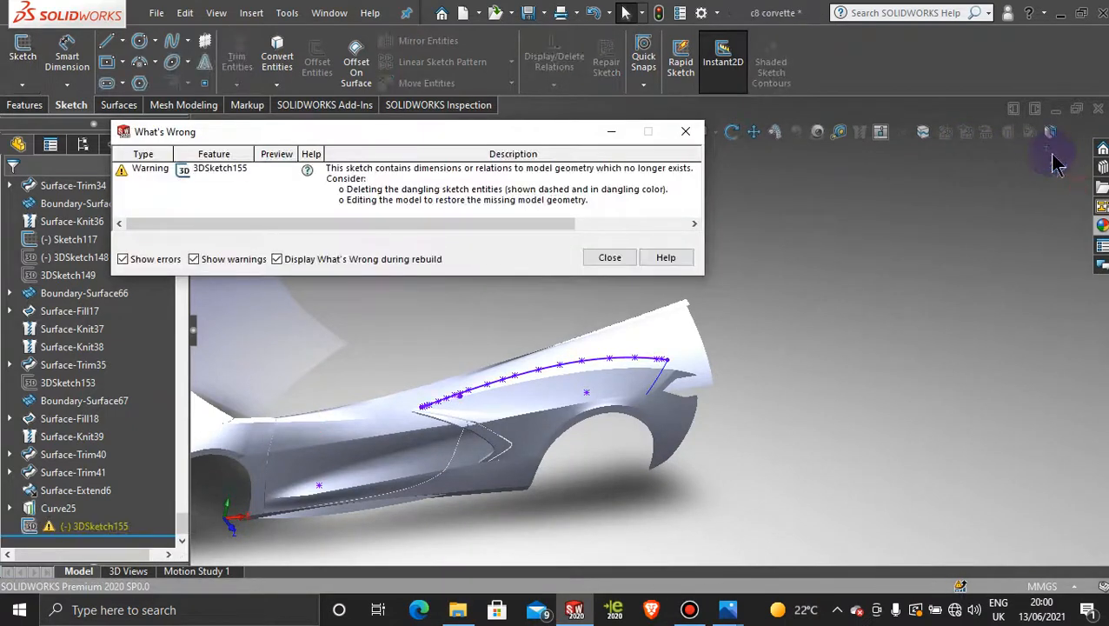
pyautogui.click(611, 258)
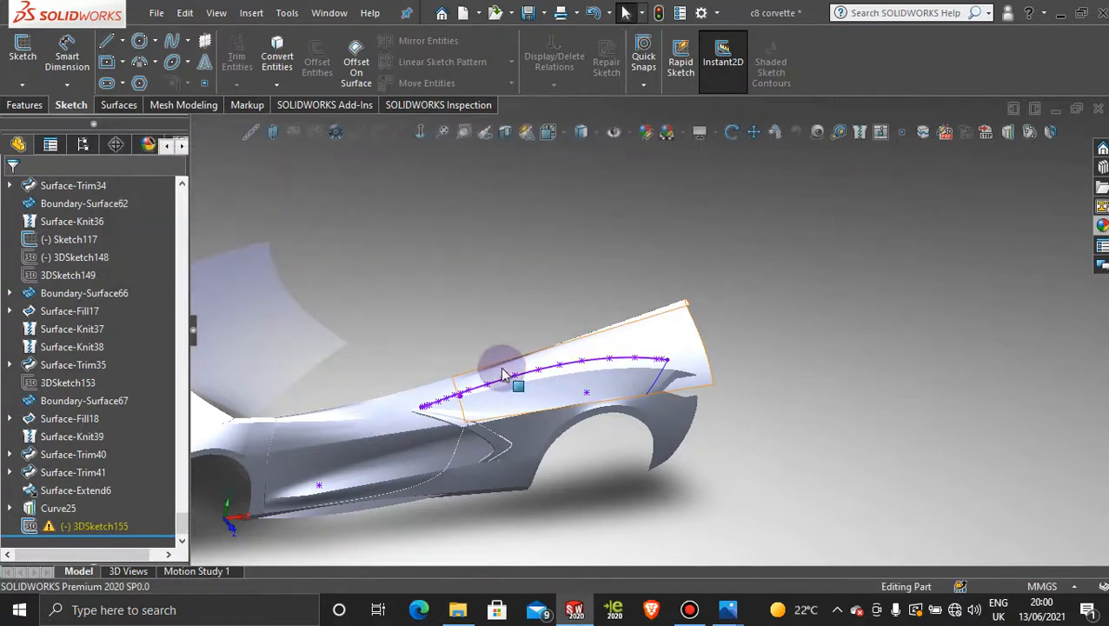
pyautogui.scroll(1, 480, 379)
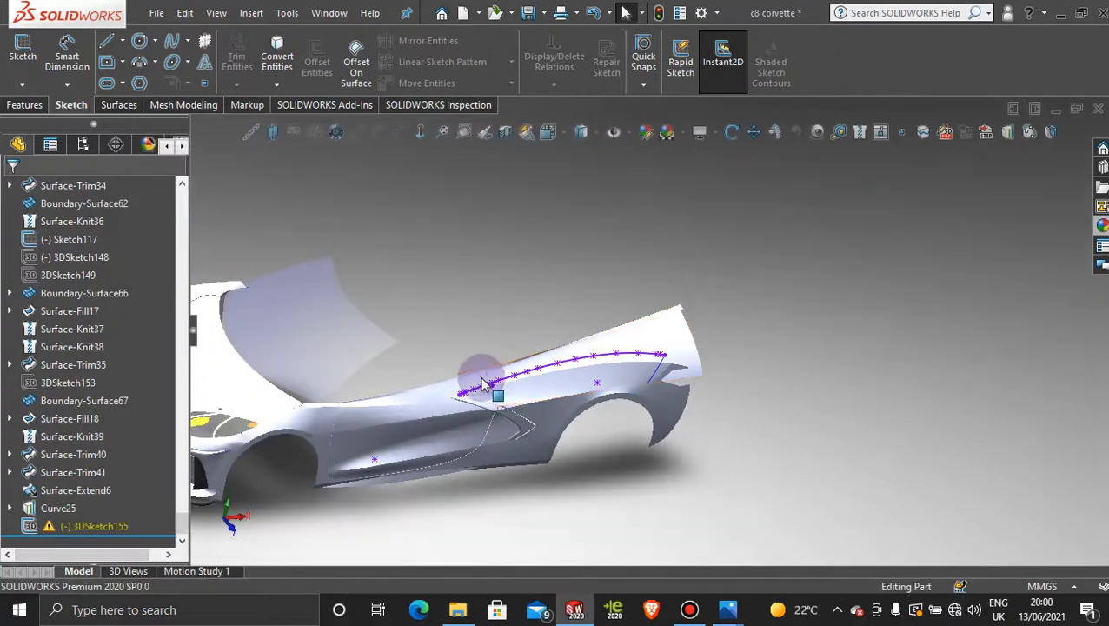
pyautogui.click(96, 536)
pyautogui.scroll(-1, 566, 361)
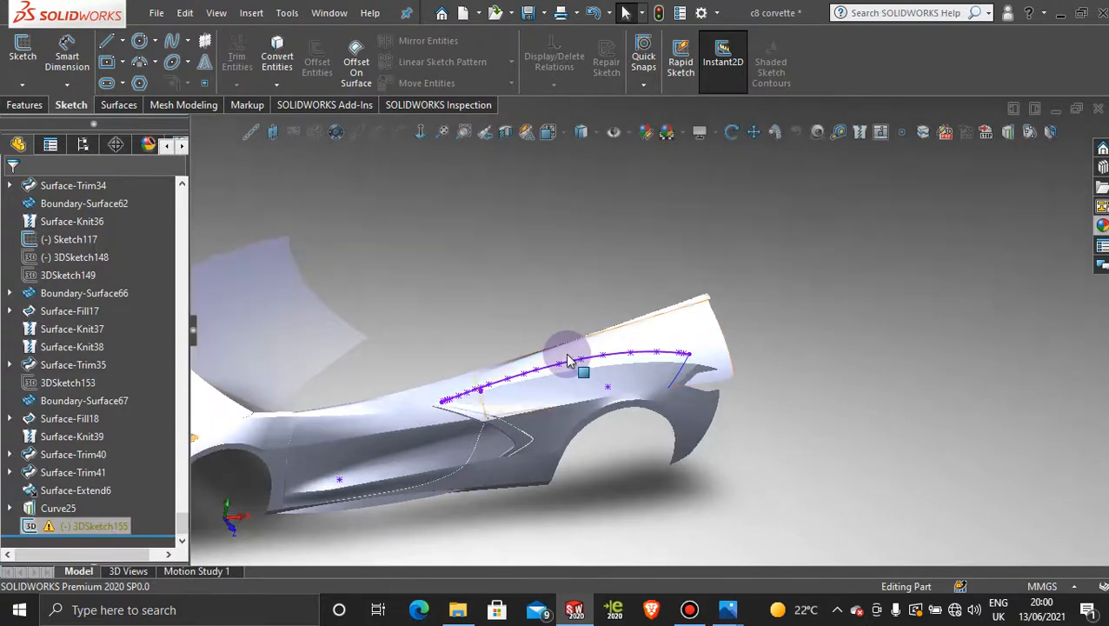
pyautogui.scroll(-3, 567, 360)
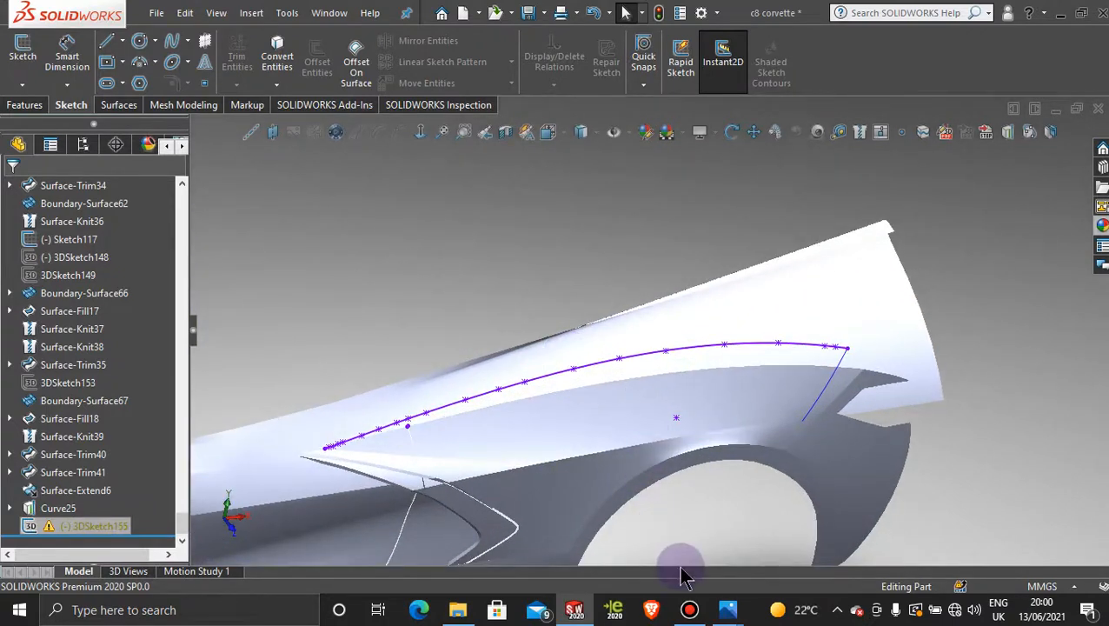
pyautogui.click(689, 609)
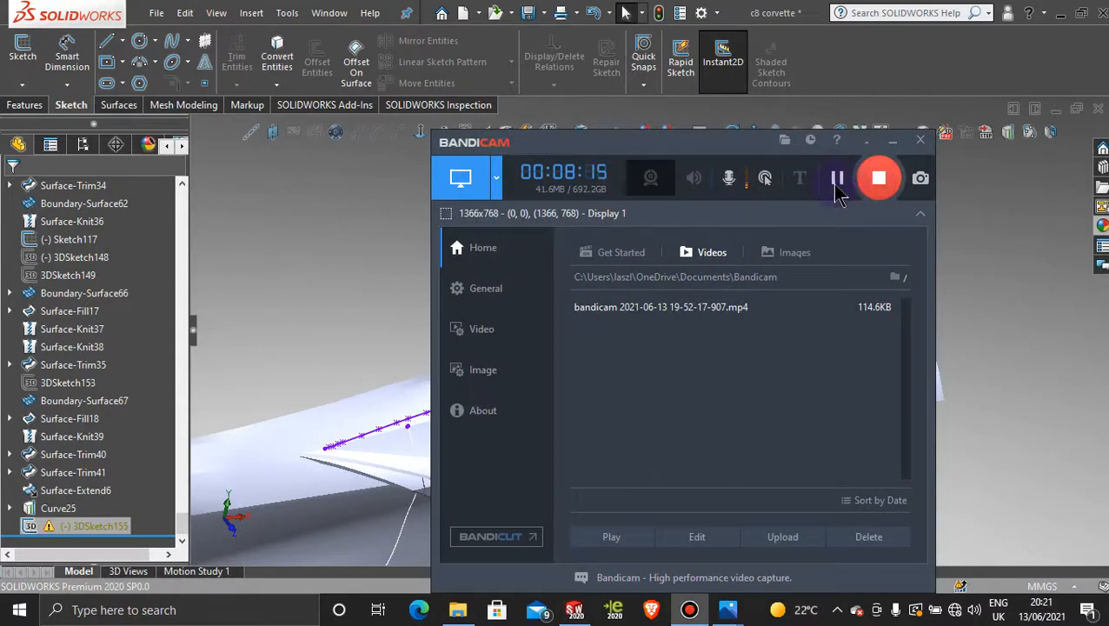
pyautogui.click(894, 145)
# - Delete the 3D sketch containing the bridging spline and the traced outline spline
pyautogui.click(100, 527)
pyautogui.rightClick(100, 535)
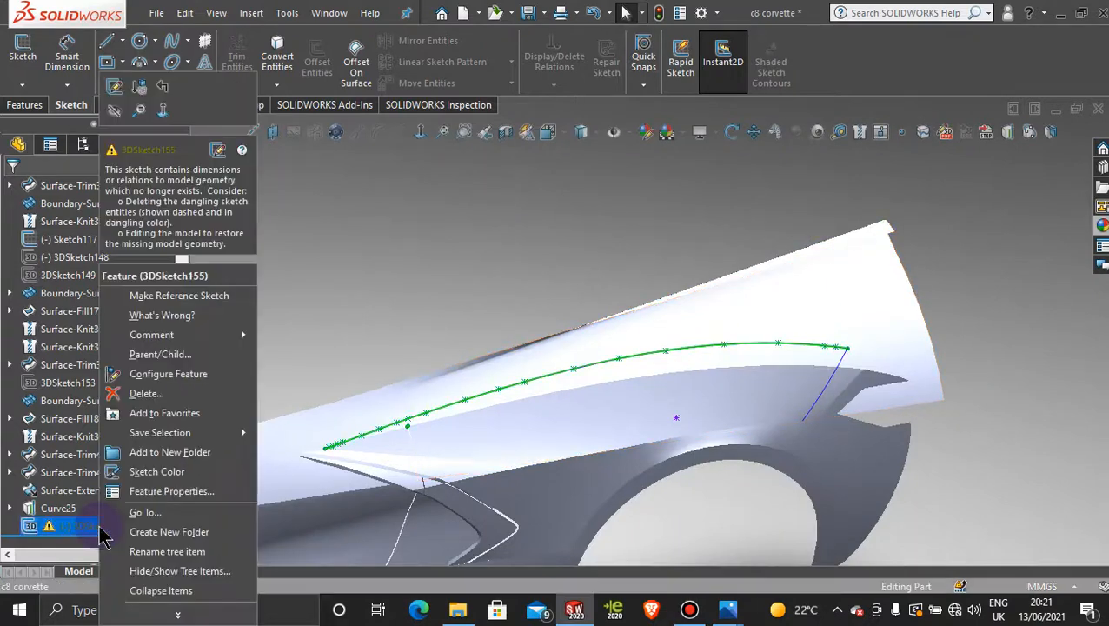
pyautogui.click(166, 392)
pyautogui.click(643, 226)
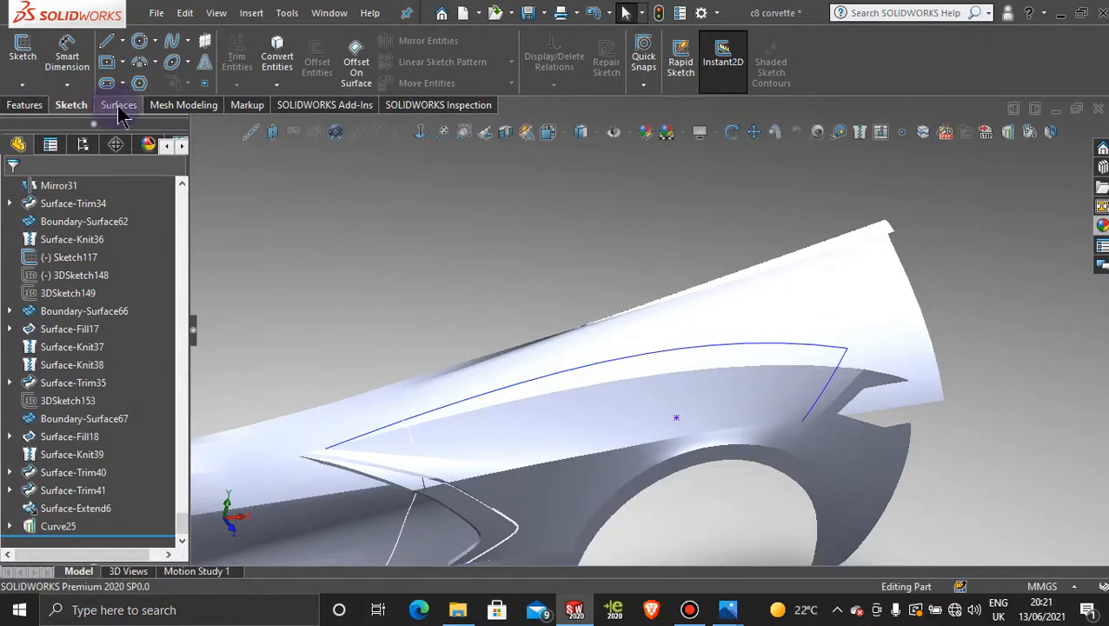
# - In a new 3D sketch, convert the projected fender outline curve into sketch entities and finish the sketch
pyautogui.click(22, 84)
pyautogui.click(48, 119)
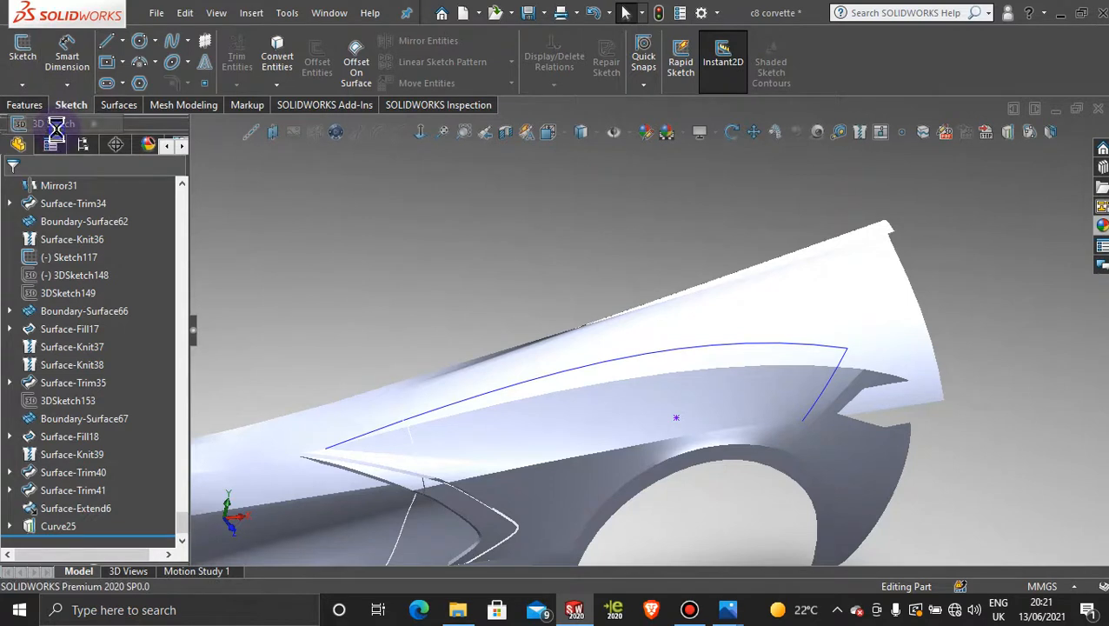
pyautogui.click(278, 56)
pyautogui.click(644, 357)
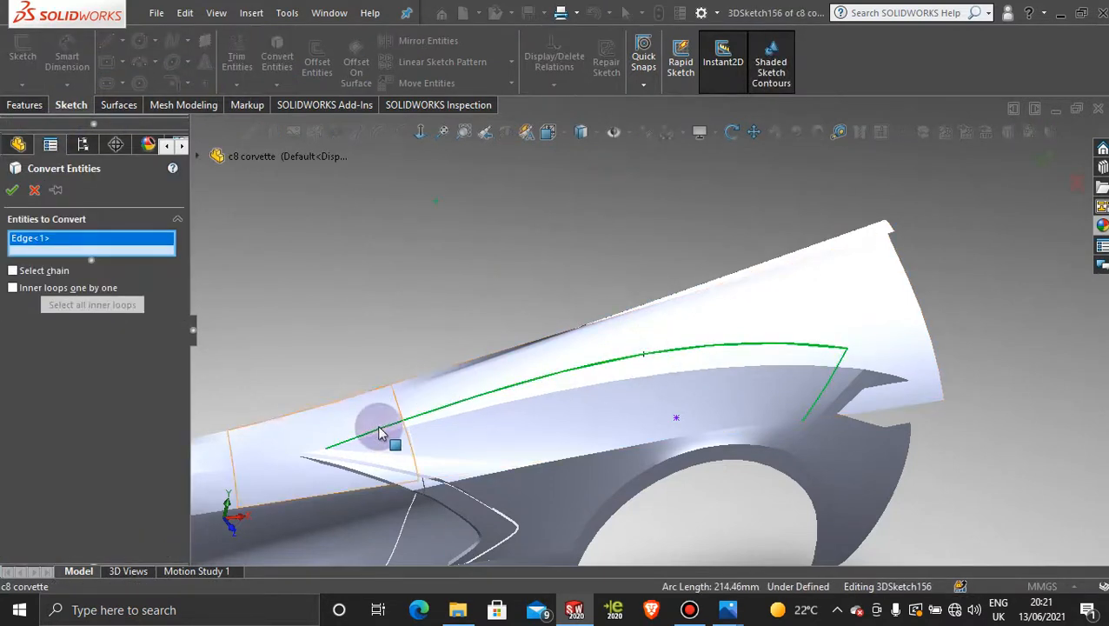
pyautogui.click(12, 191)
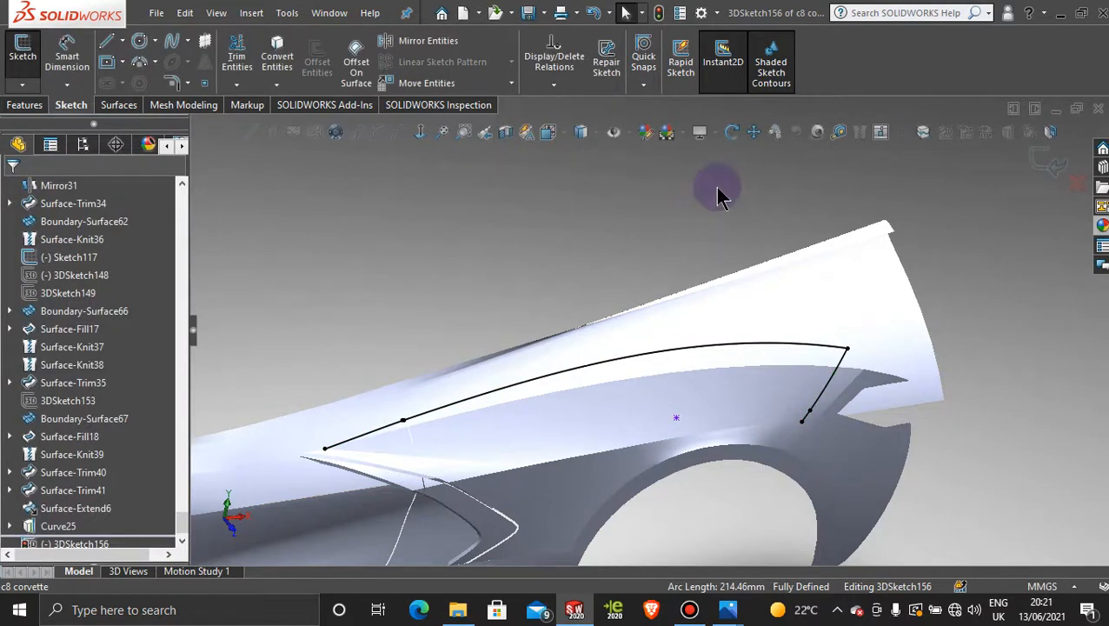
pyautogui.click(1052, 159)
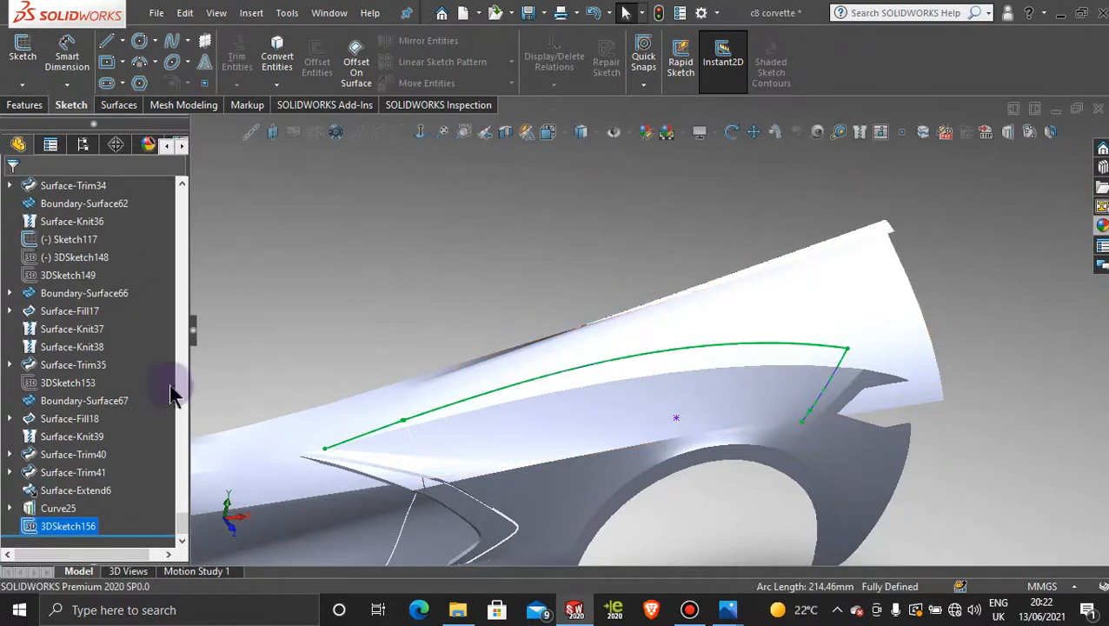
pyautogui.scroll(7, 98, 426)
pyautogui.scroll(5, 98, 426)
pyautogui.moveTo(184, 497); pyautogui.dragTo(183, 539)
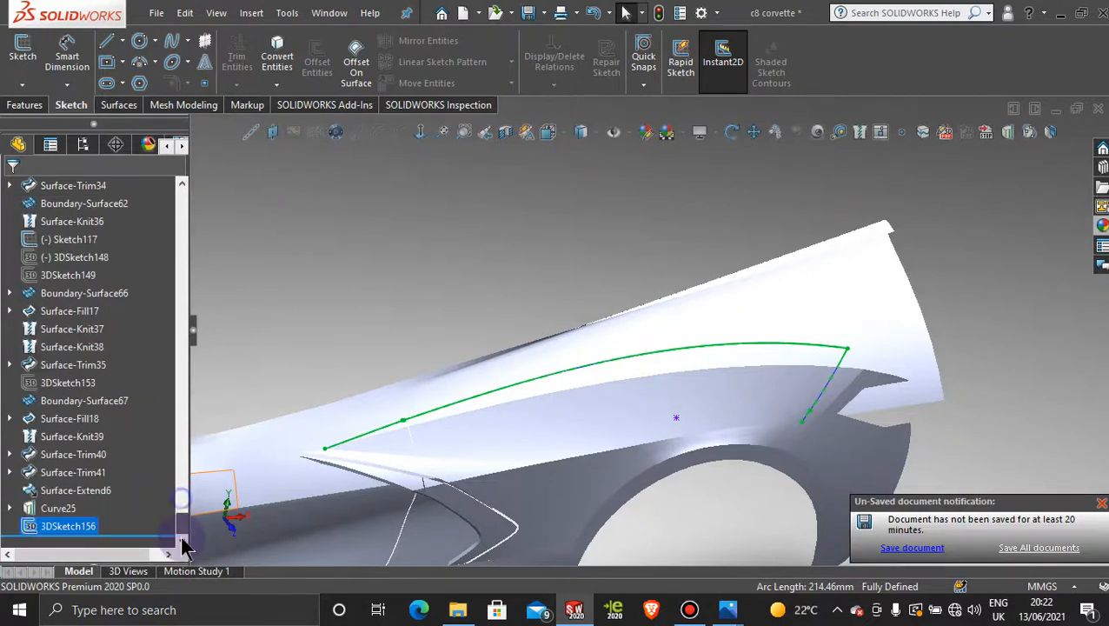
pyautogui.click(689, 611)
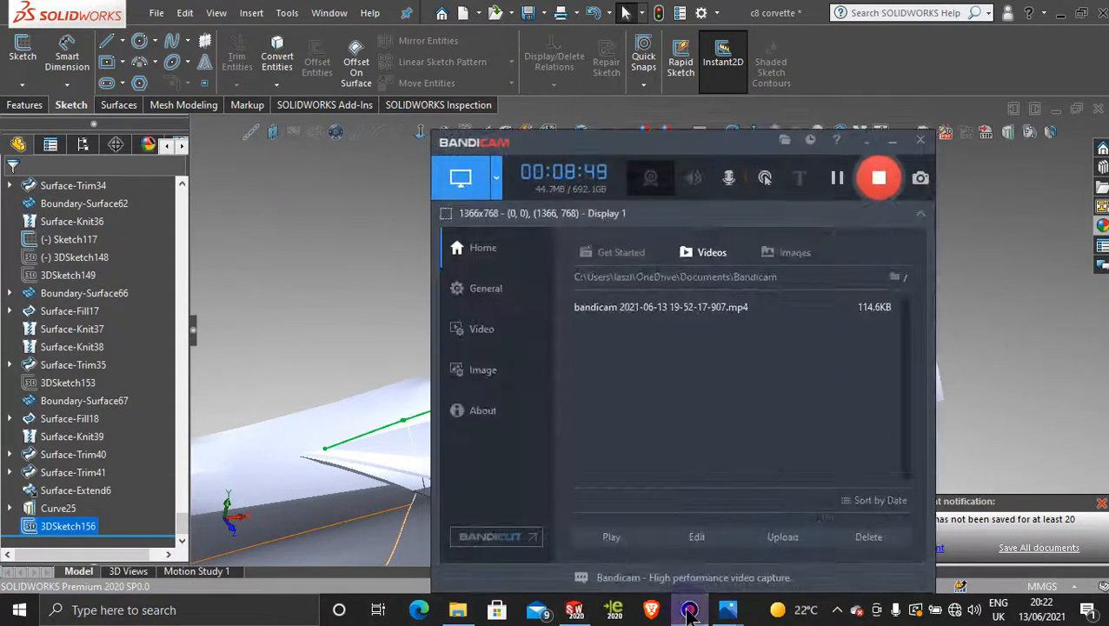
pyautogui.click(690, 611)
pyautogui.scroll(-4, 416, 428)
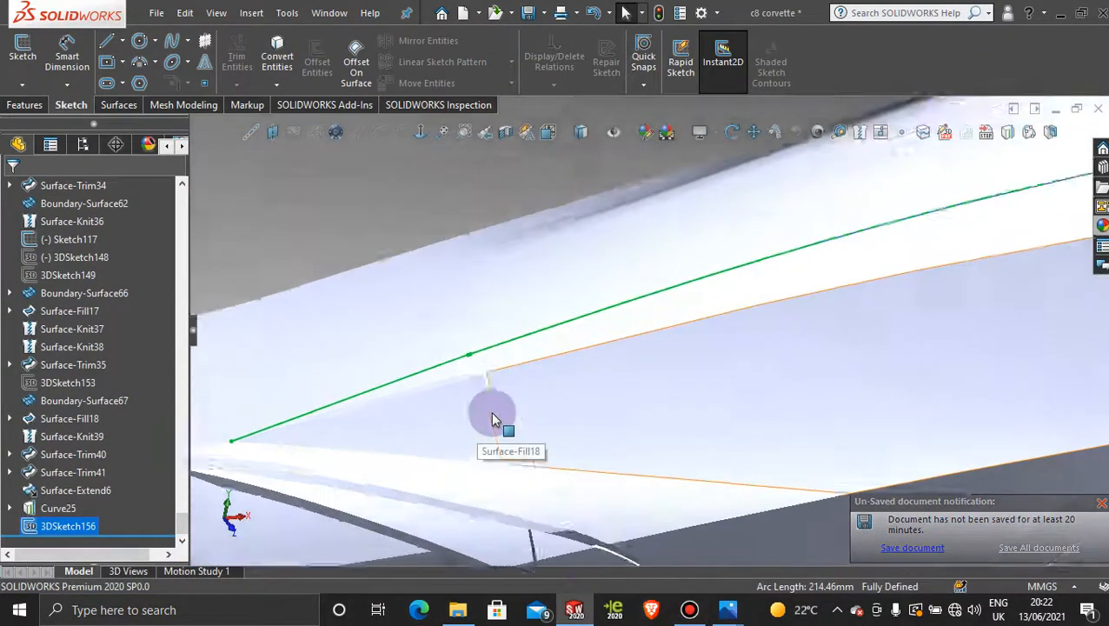
pyautogui.scroll(-2, 492, 413)
pyautogui.scroll(-3, 514, 349)
pyautogui.scroll(3, 533, 371)
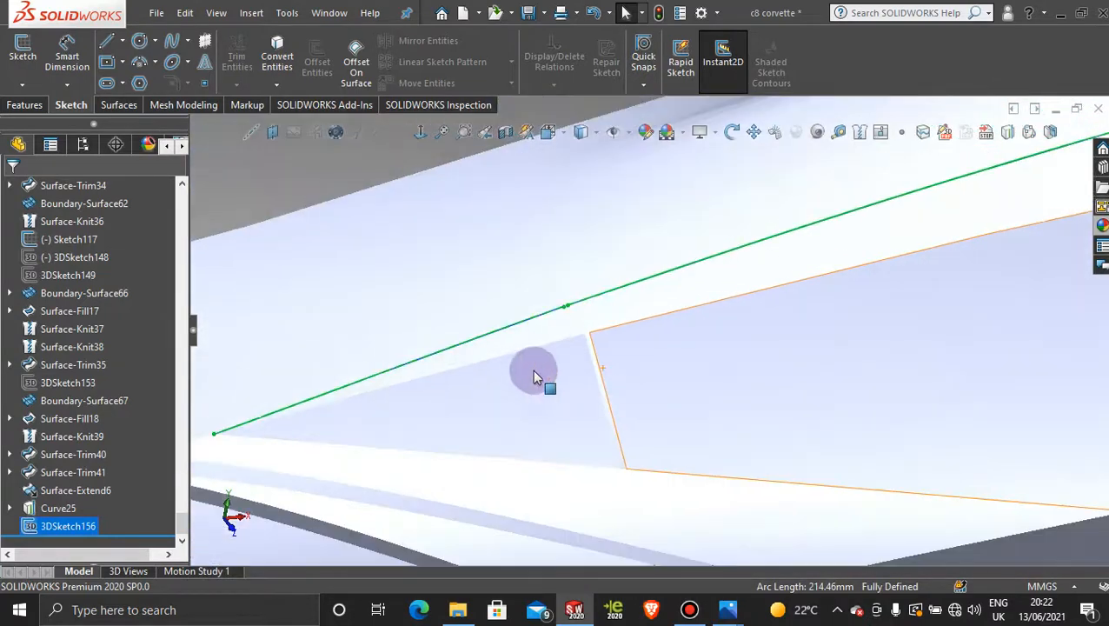
# - Inspect where the converted outline curve's two segments meet above the front corner of the rear fender surface
pyautogui.scroll(2, 534, 375)
pyautogui.scroll(-4, 574, 364)
pyautogui.scroll(5, 647, 304)
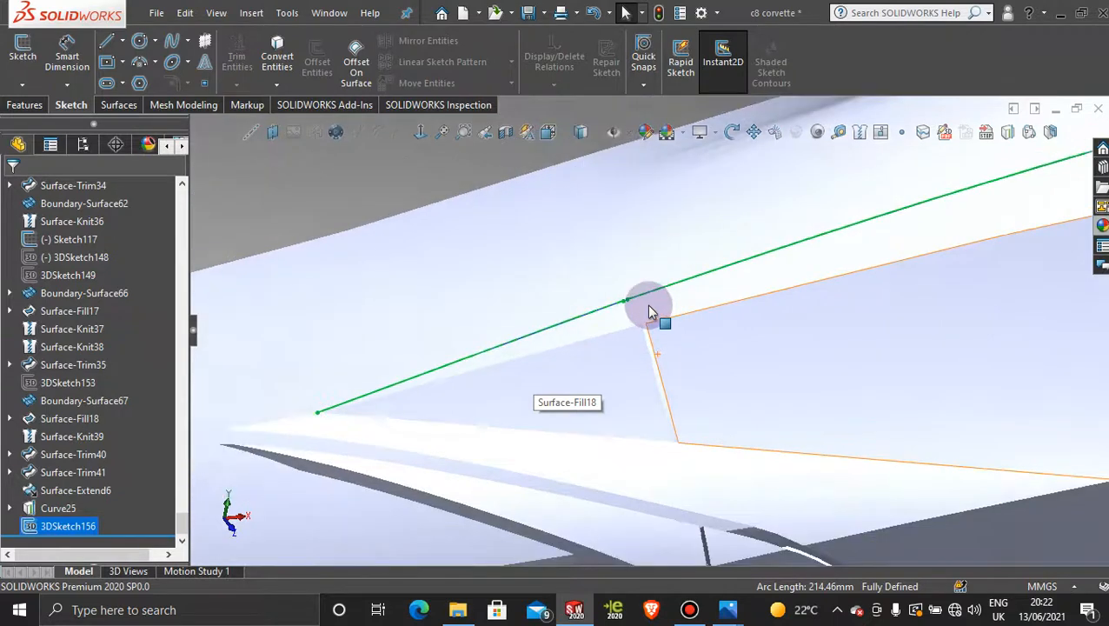
pyautogui.scroll(-3, 652, 322)
pyautogui.scroll(5, 662, 348)
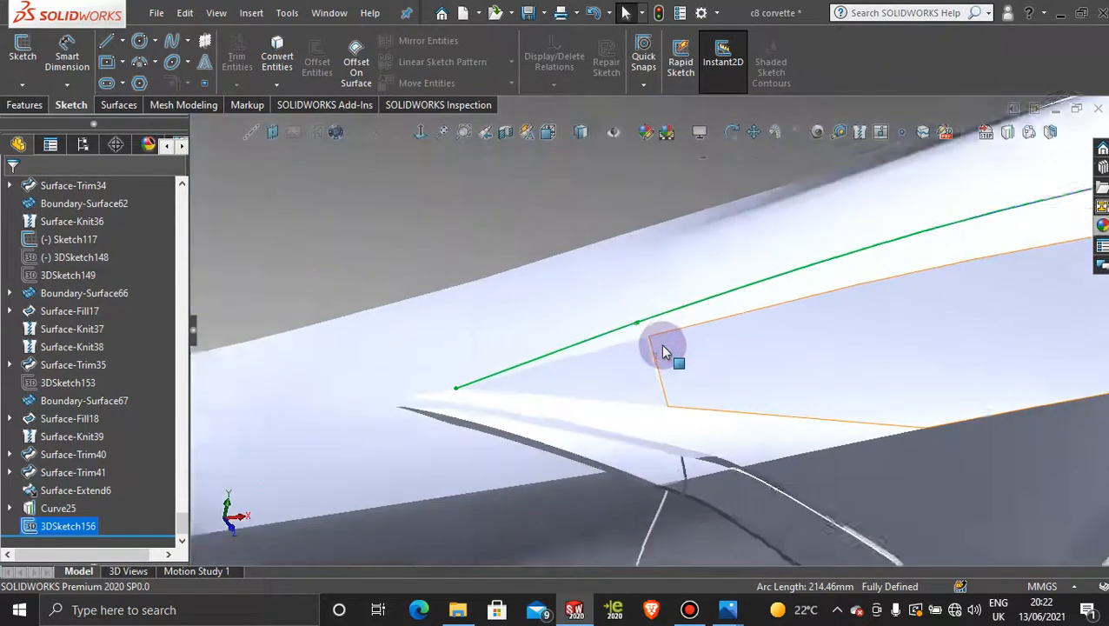
pyautogui.scroll(3, 660, 348)
pyautogui.scroll(-3, 660, 349)
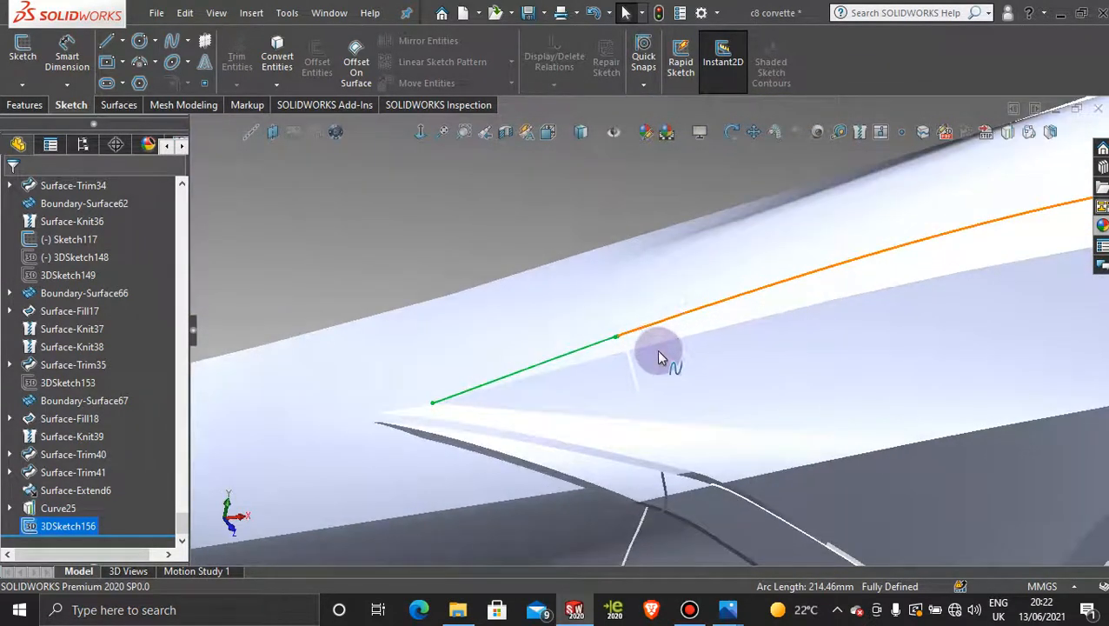
pyautogui.scroll(-3, 656, 349)
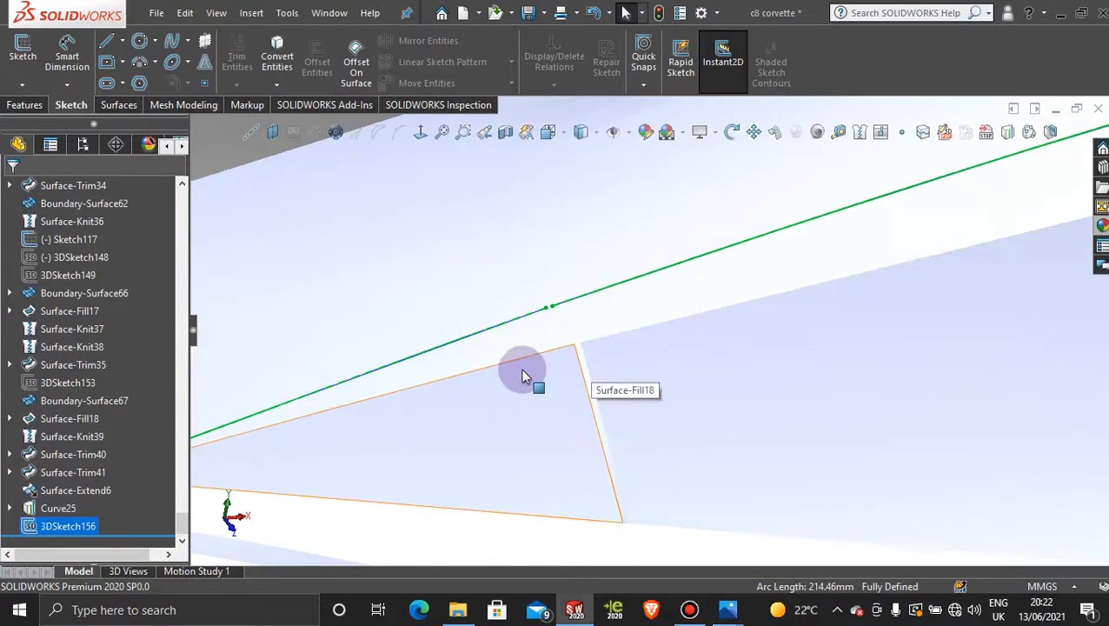
pyautogui.scroll(2, 502, 362)
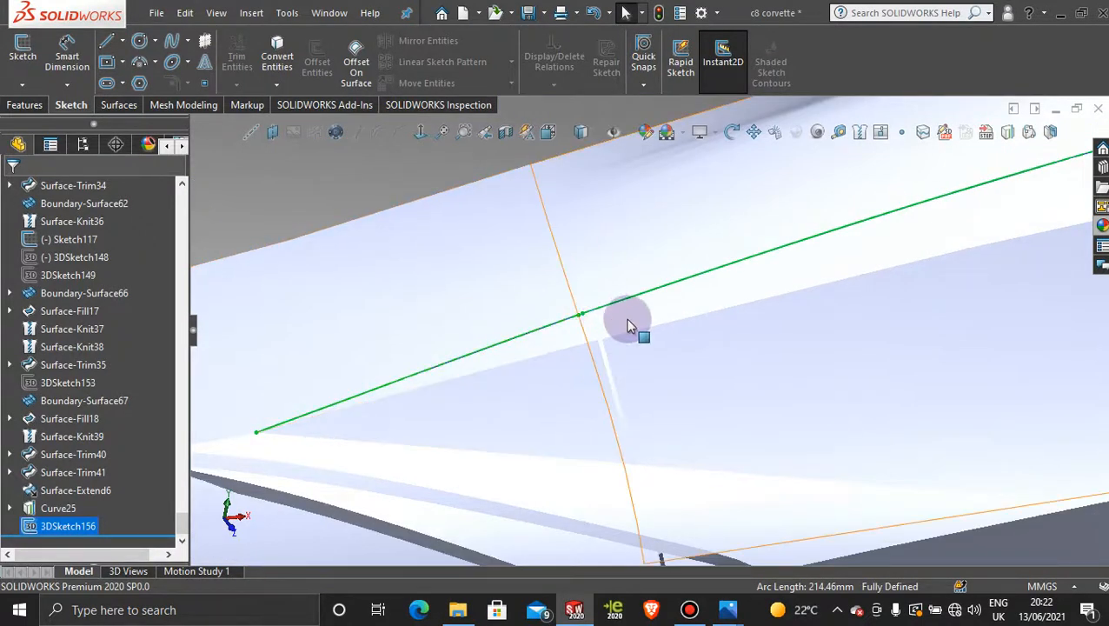
pyautogui.scroll(2, 627, 323)
pyautogui.scroll(-3, 589, 334)
# - Create a boundary surface between the outline's short front segment and the upper edge of the small triangular surface below it
pyautogui.click(122, 108)
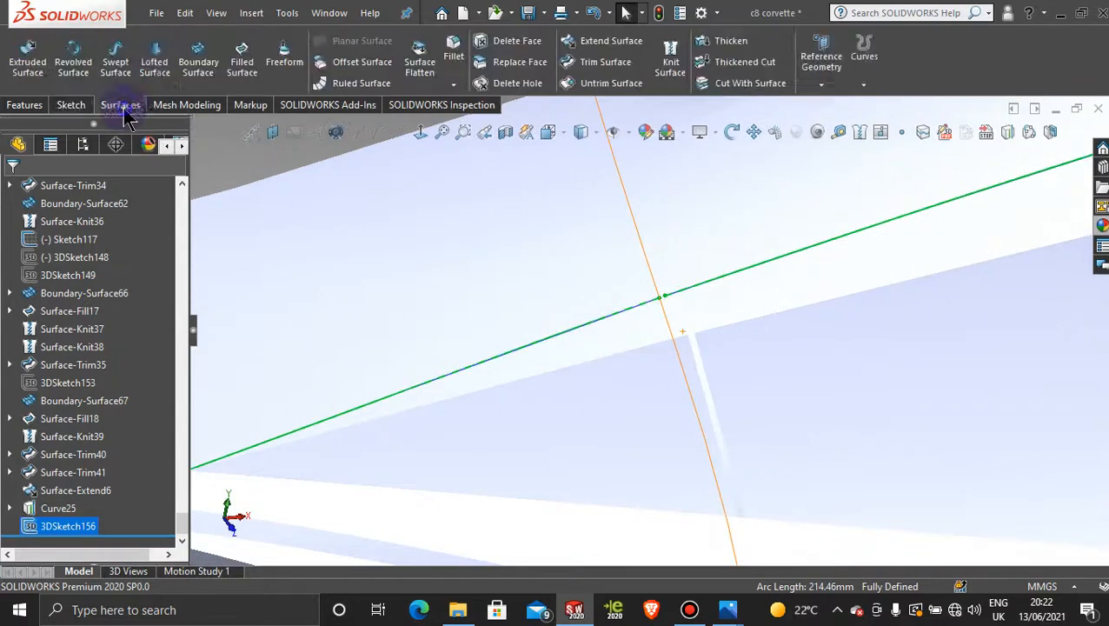
pyautogui.click(571, 339)
pyautogui.click(567, 337)
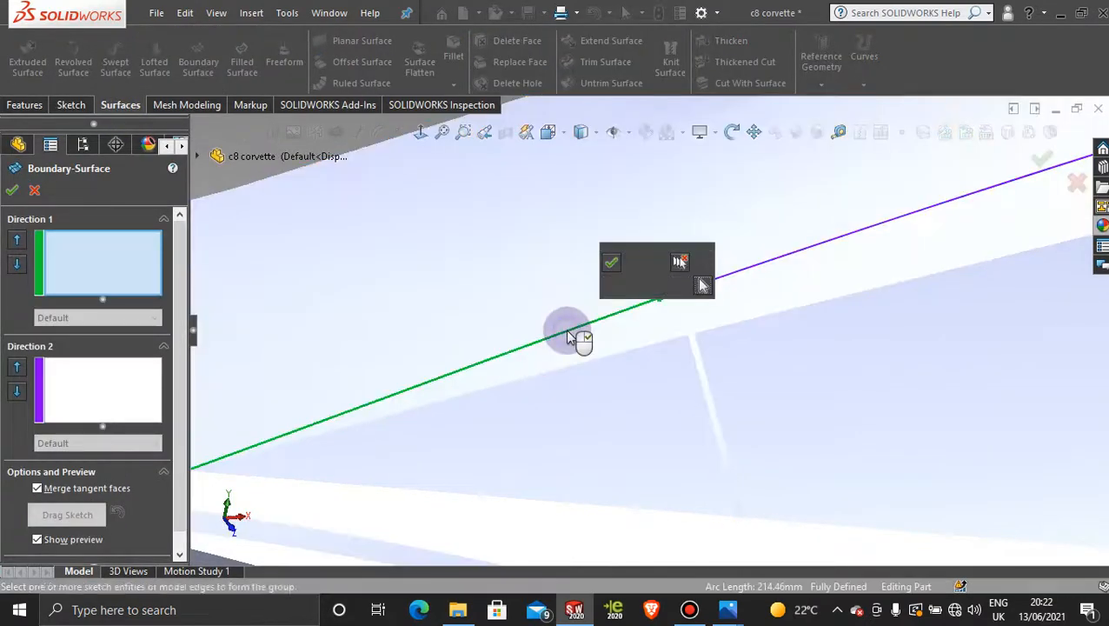
pyautogui.click(611, 263)
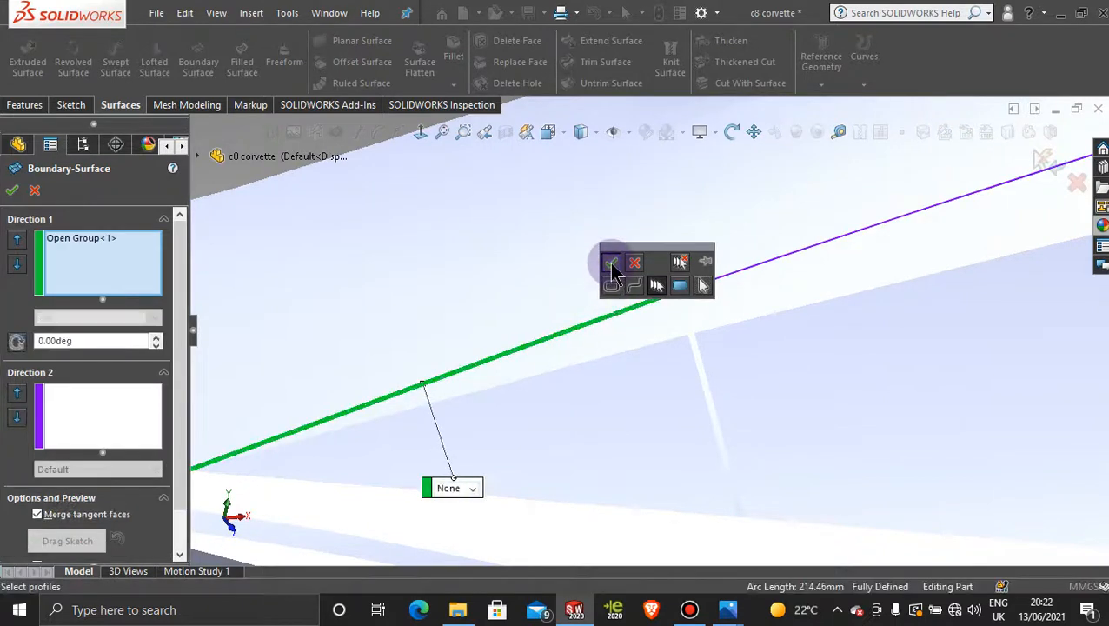
pyautogui.click(578, 365)
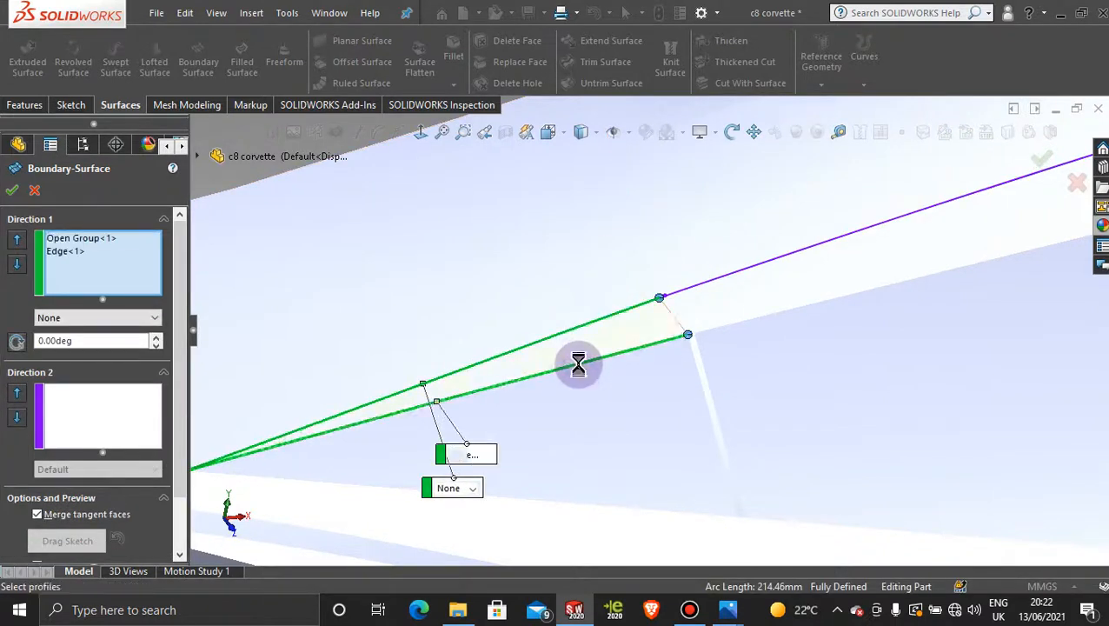
pyautogui.click(12, 192)
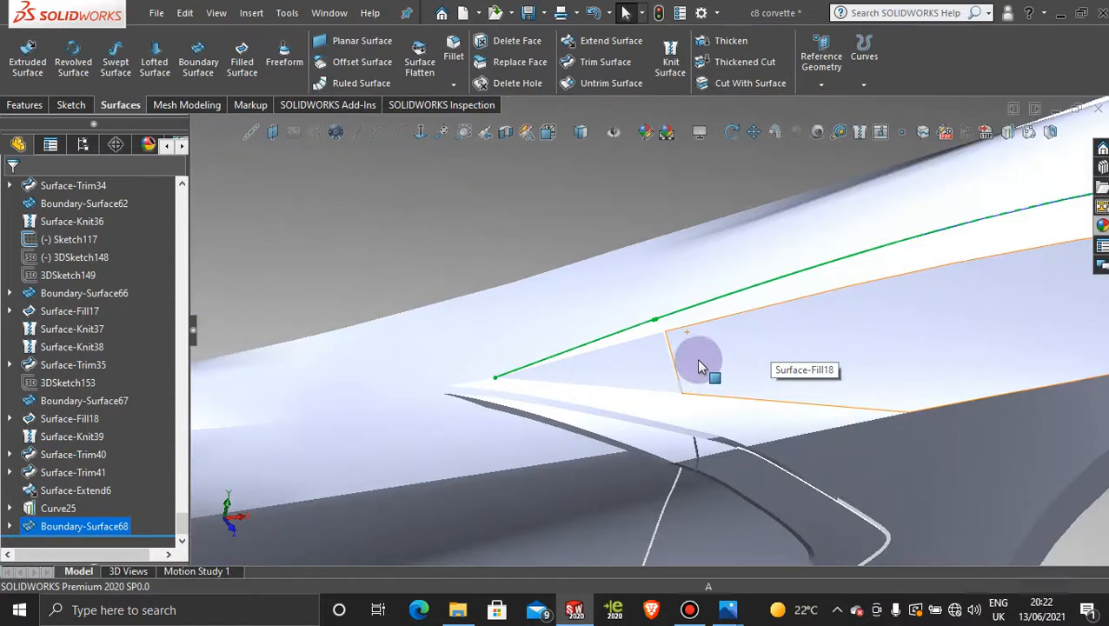
pyautogui.moveTo(696, 358)
pyautogui.mouseDown(button='middle')
pyautogui.moveTo(611, 371)
pyautogui.moveTo(673, 383)
pyautogui.mouseUp(button='middle')
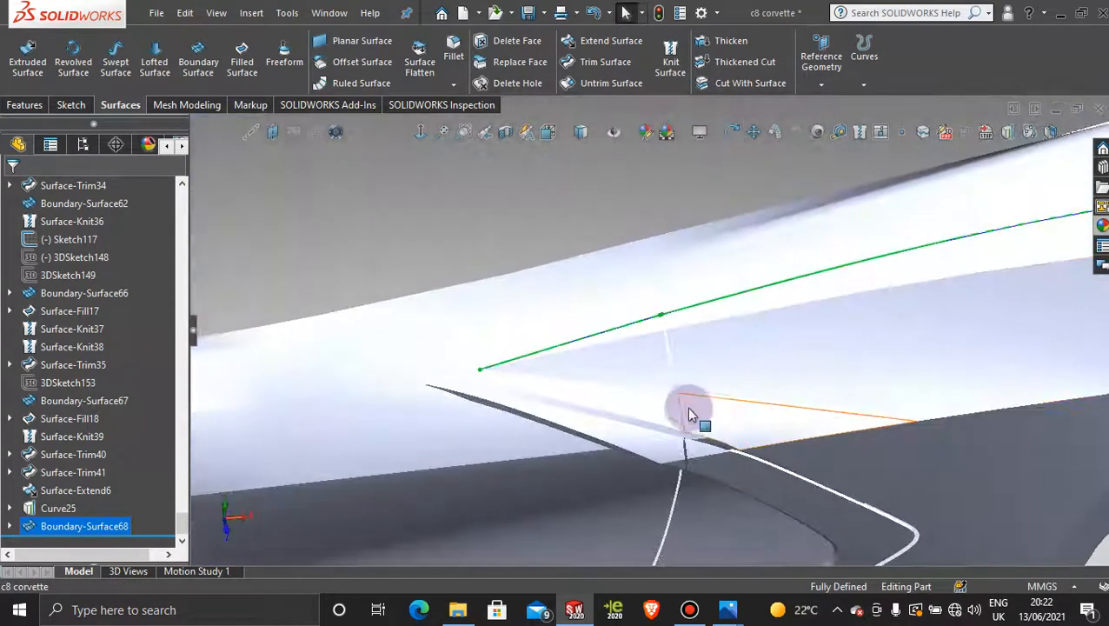
pyautogui.scroll(-3, 678, 408)
pyautogui.scroll(-4, 676, 390)
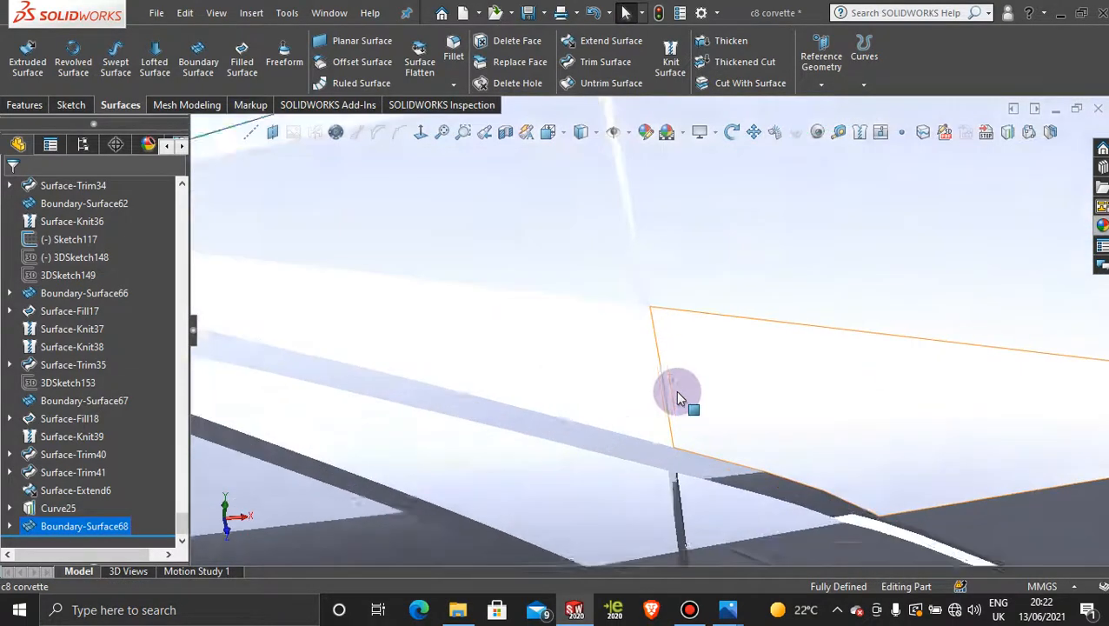
pyautogui.scroll(2, 786, 411)
pyautogui.scroll(3, 791, 412)
pyautogui.scroll(-4, 735, 292)
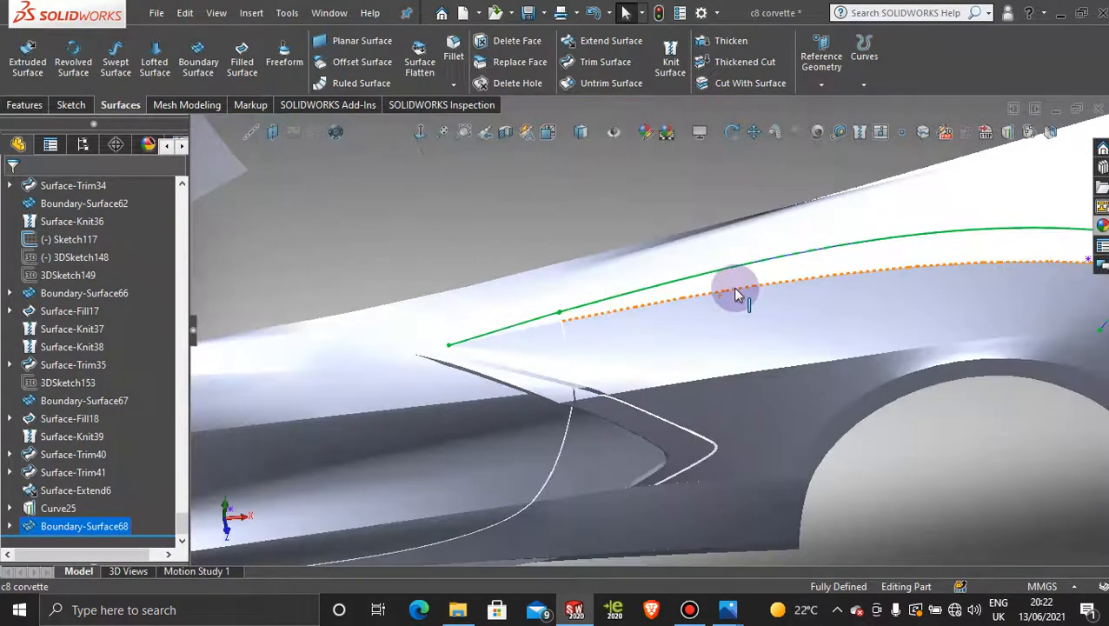
pyautogui.scroll(-2, 719, 298)
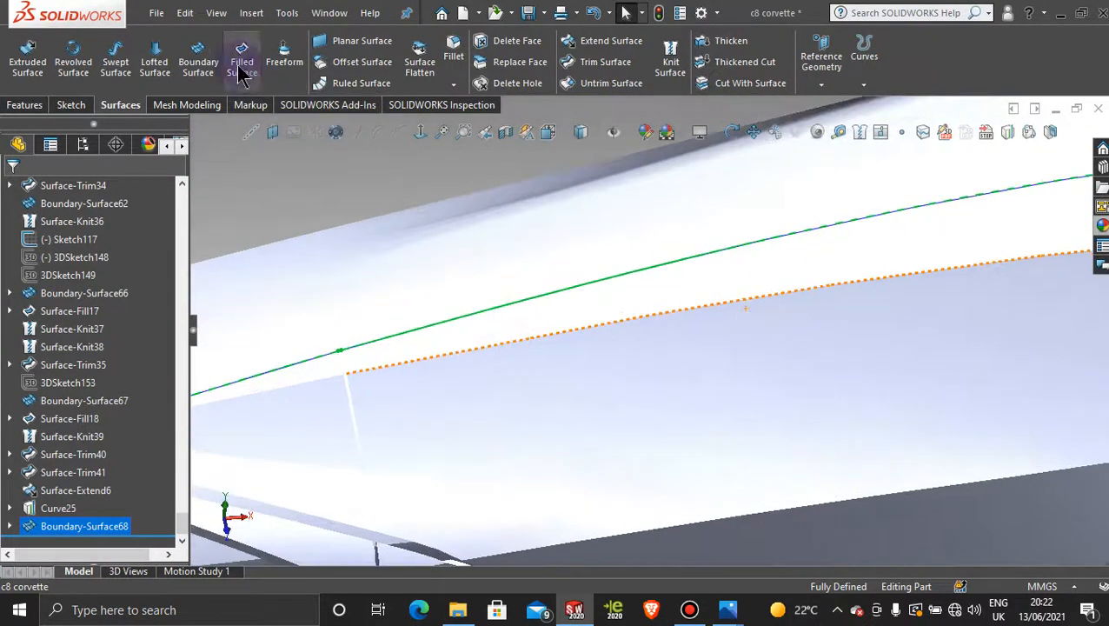
pyautogui.click(208, 60)
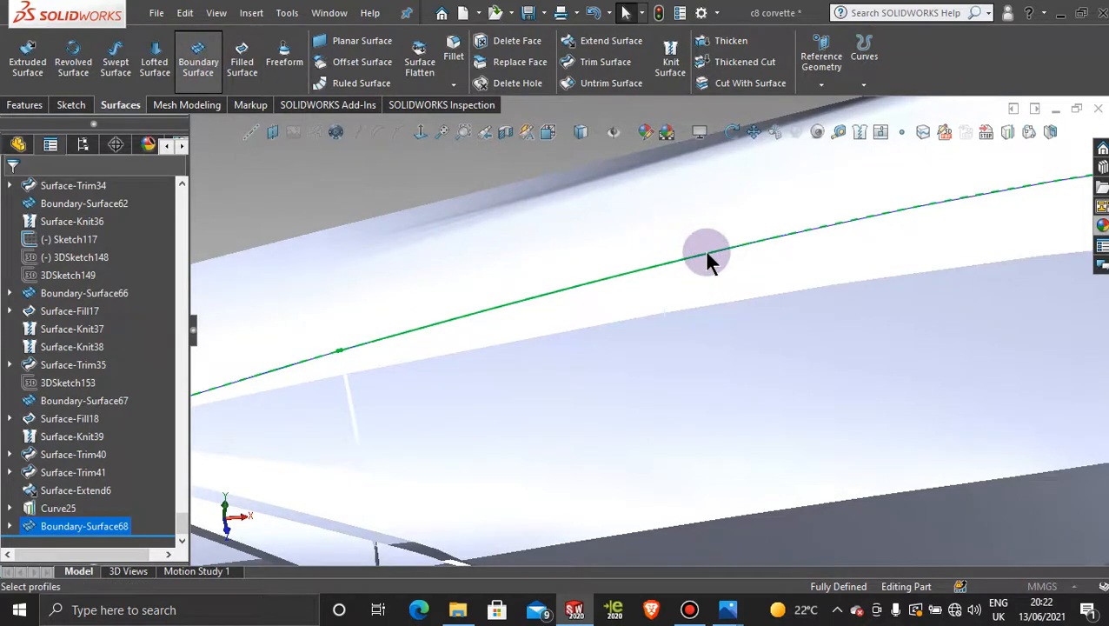
pyautogui.scroll(2, 723, 313)
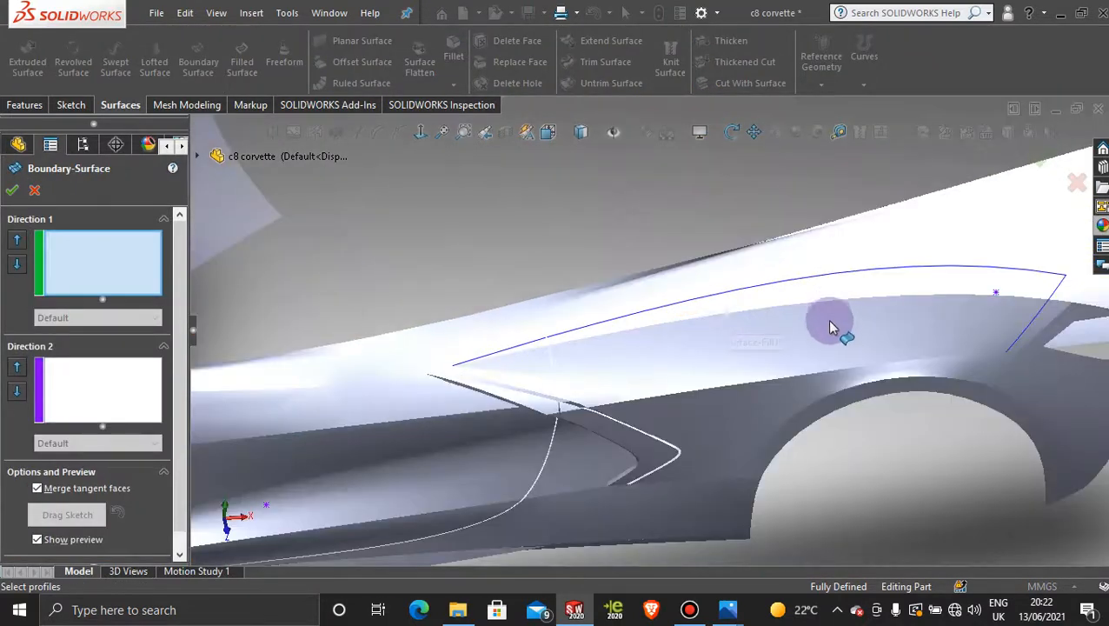
pyautogui.click(809, 309)
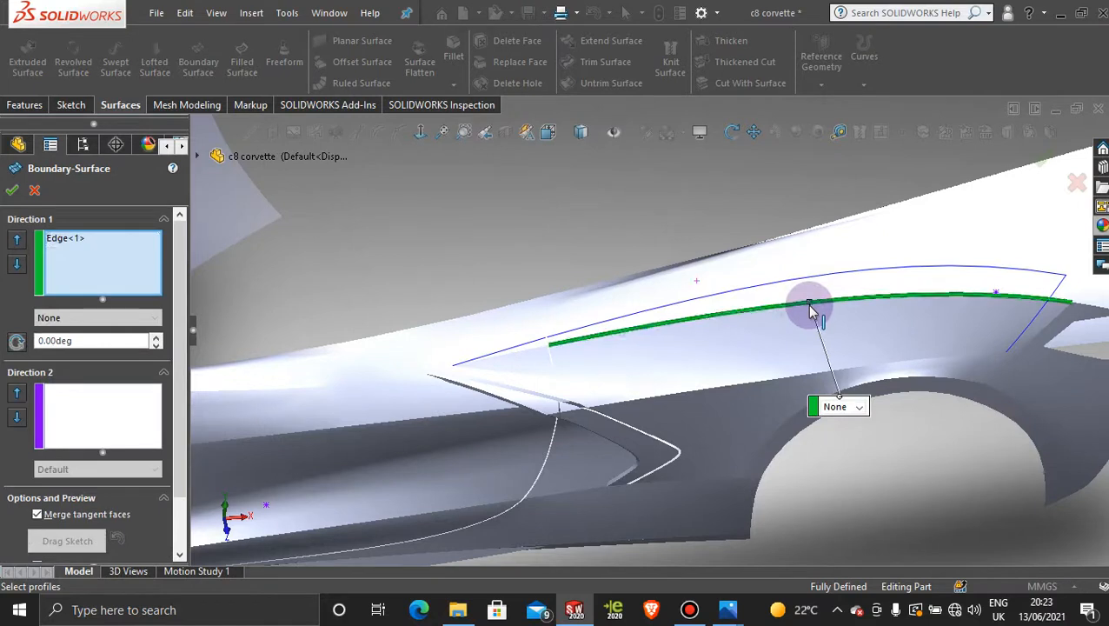
pyautogui.click(806, 284)
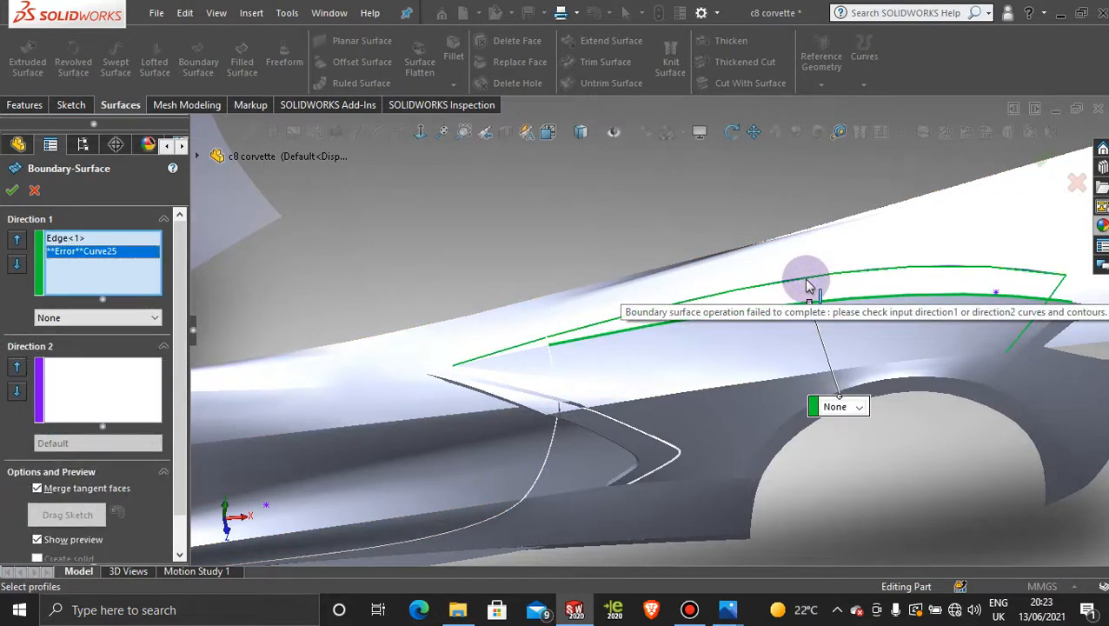
pyautogui.moveTo(911, 293); pyautogui.dragTo(808, 346, button='middle')
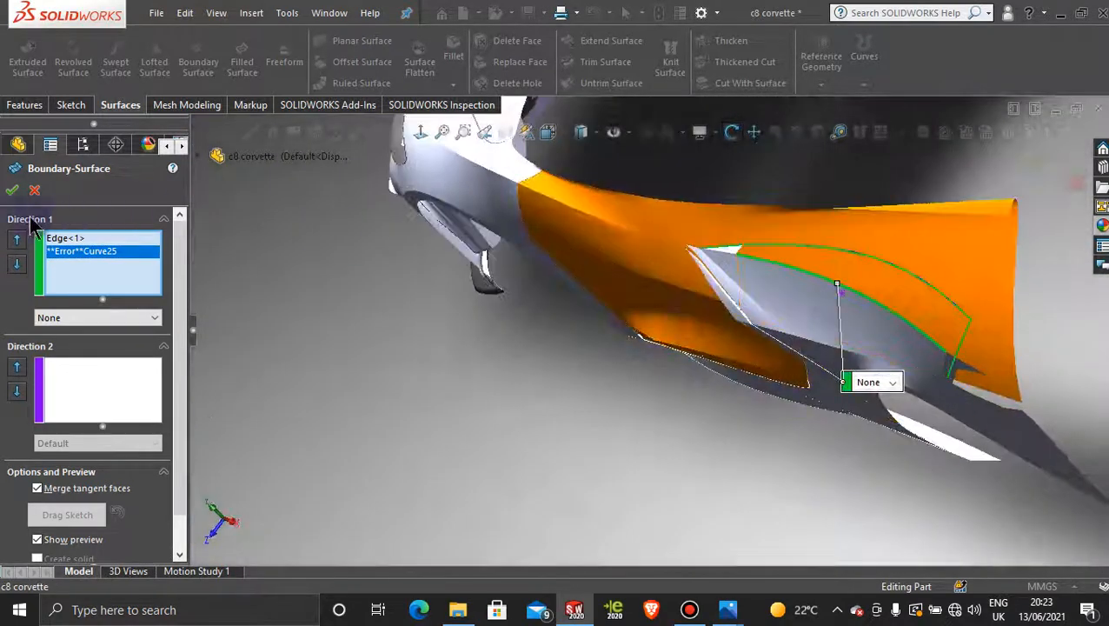
pyautogui.click(37, 186)
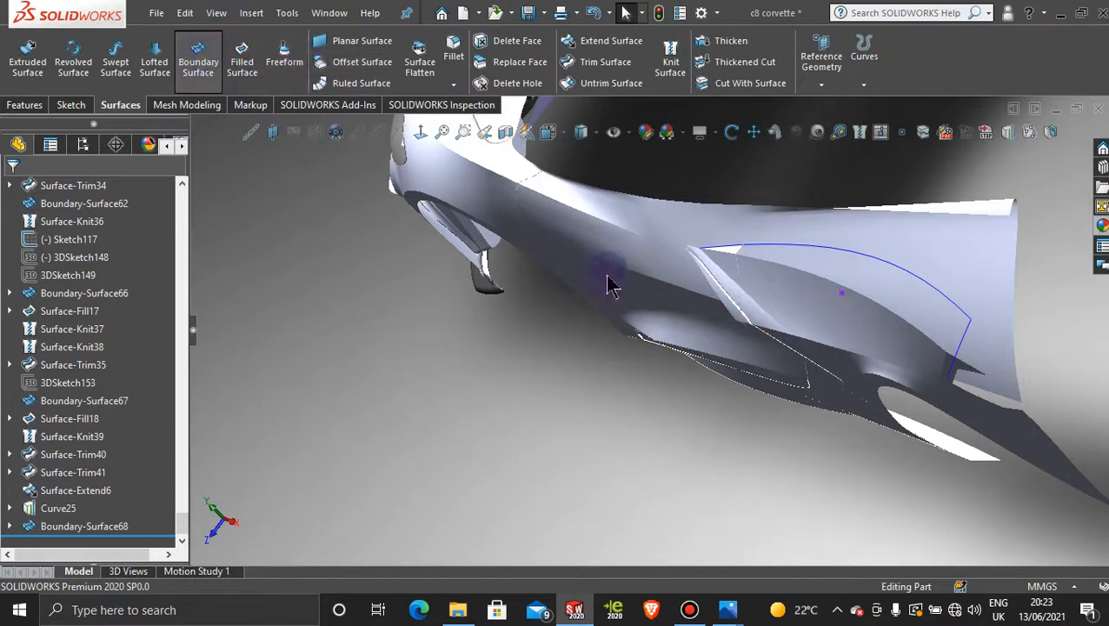
# - Set up a boundary surface from only the outline's long upper segment, chosen with SelectionManager, to the fender surface's upper edge
pyautogui.rightClick(596, 366)
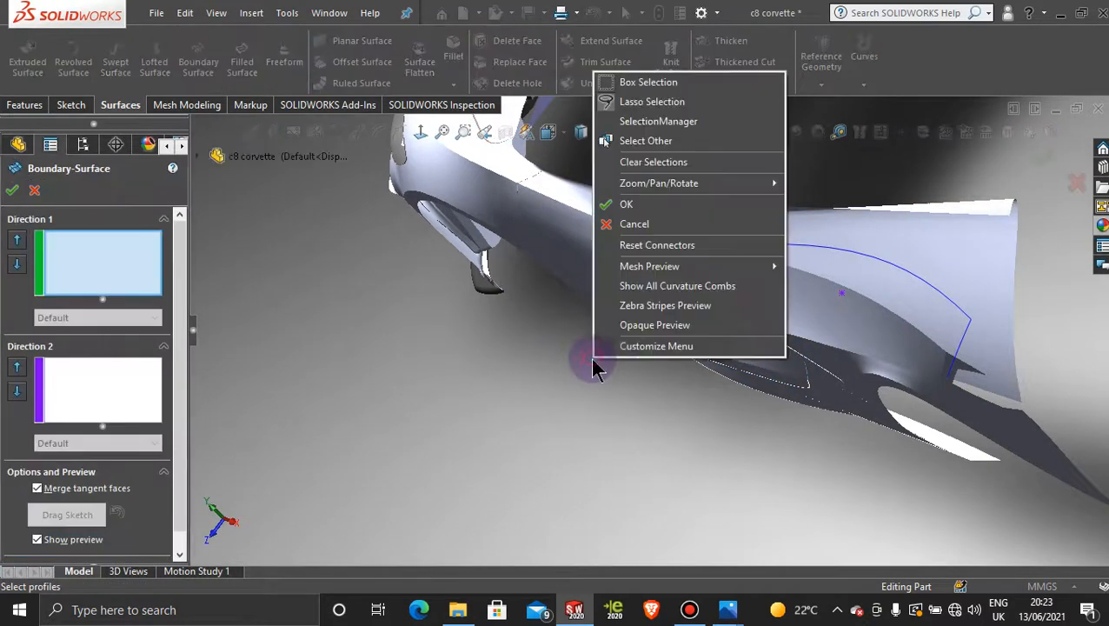
pyautogui.click(669, 119)
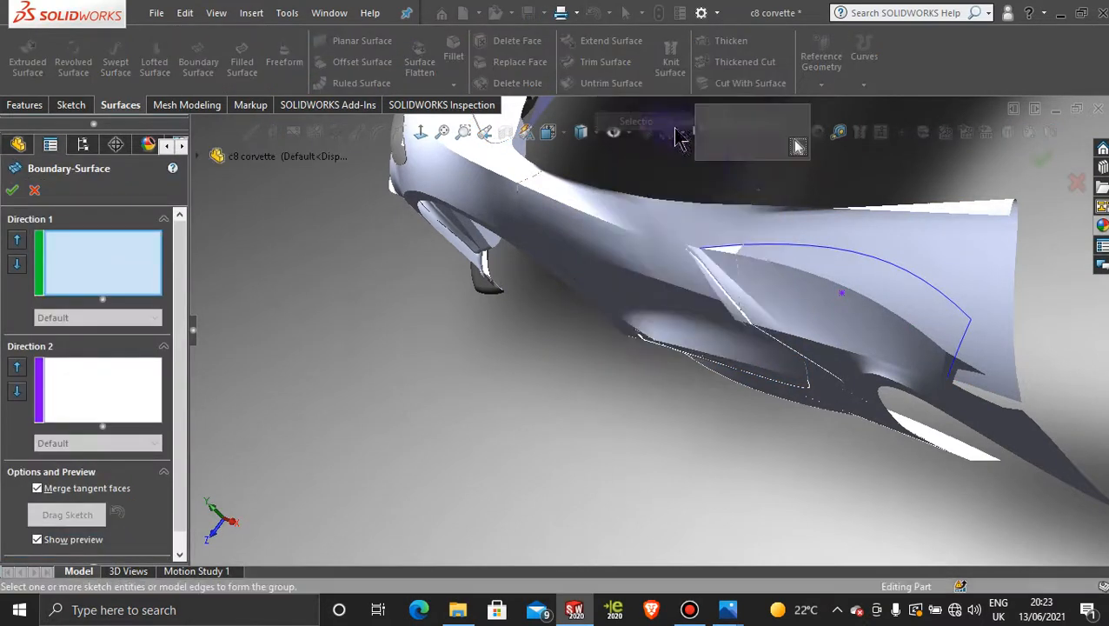
pyautogui.click(887, 265)
pyautogui.click(855, 295)
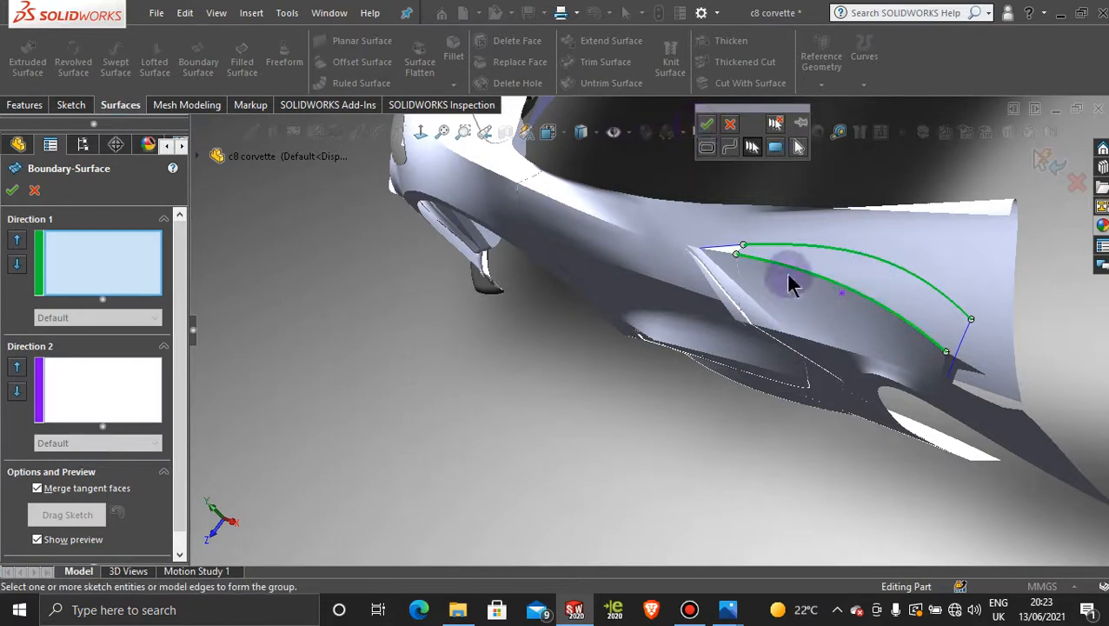
pyautogui.click(706, 126)
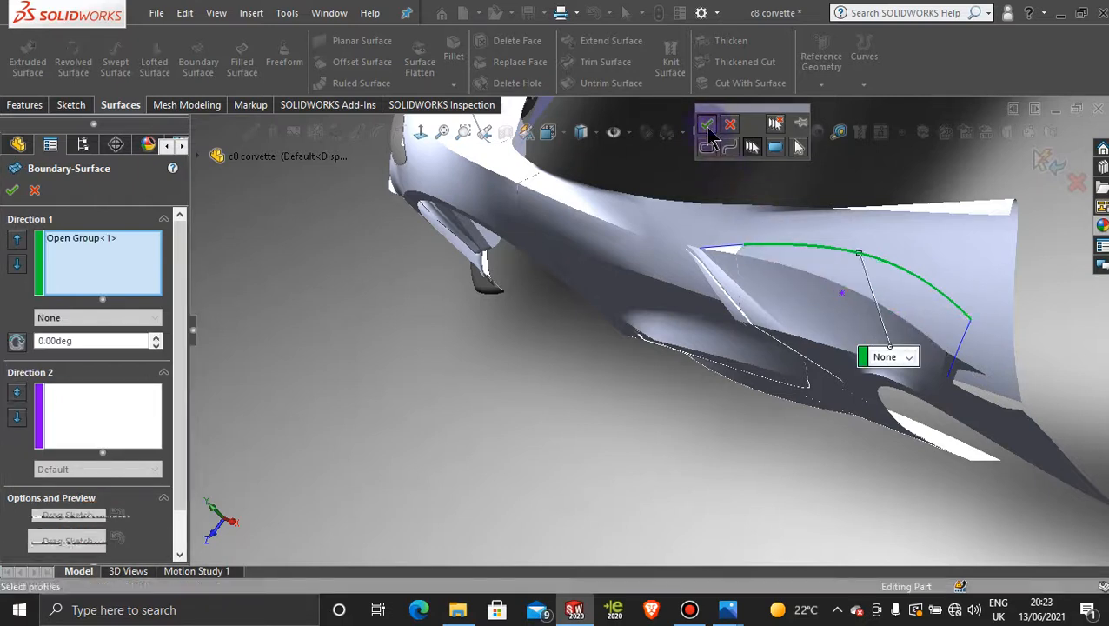
pyautogui.click(803, 278)
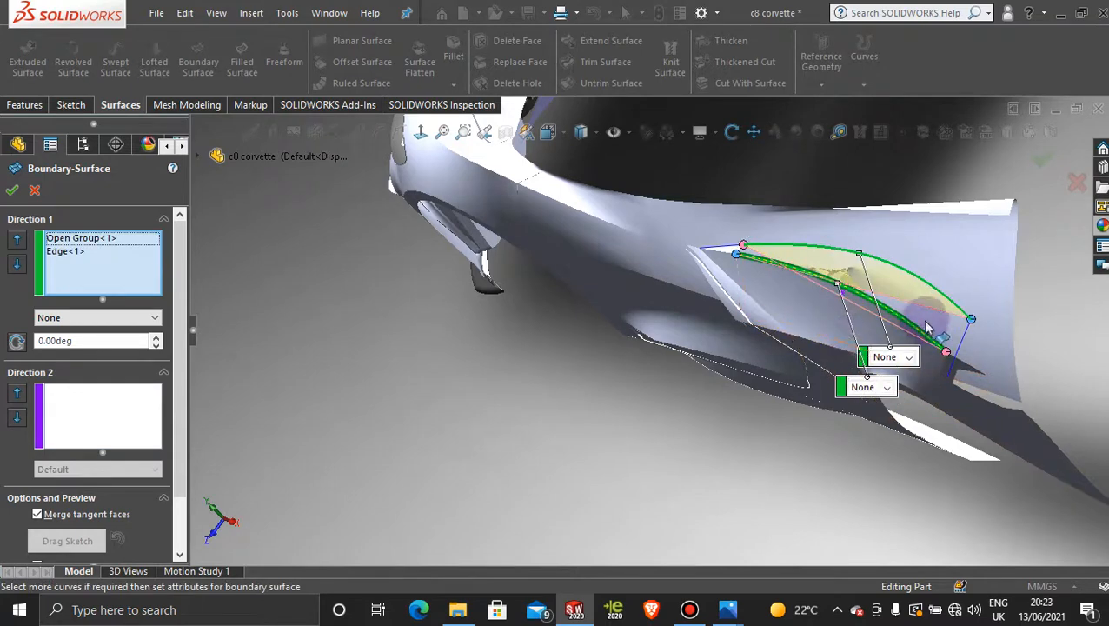
# - Flip the connectors at the rear end of the fender edge to untwist the boundary surface, and accept it
pyautogui.scroll(-3, 921, 320)
pyautogui.rightClick(920, 388)
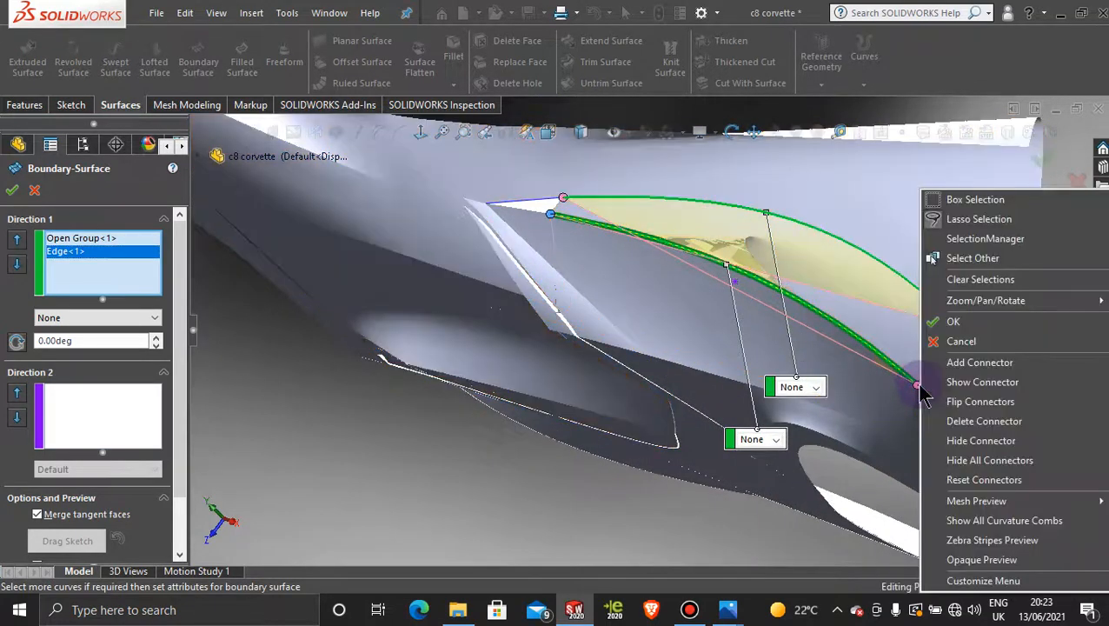
pyautogui.click(985, 403)
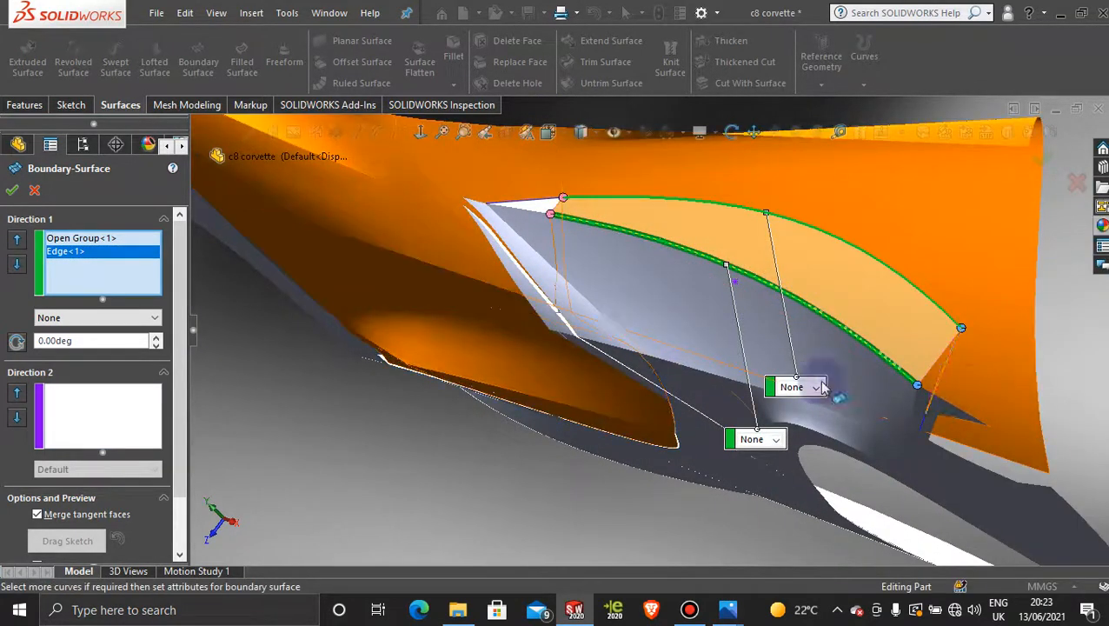
pyautogui.scroll(3, 648, 365)
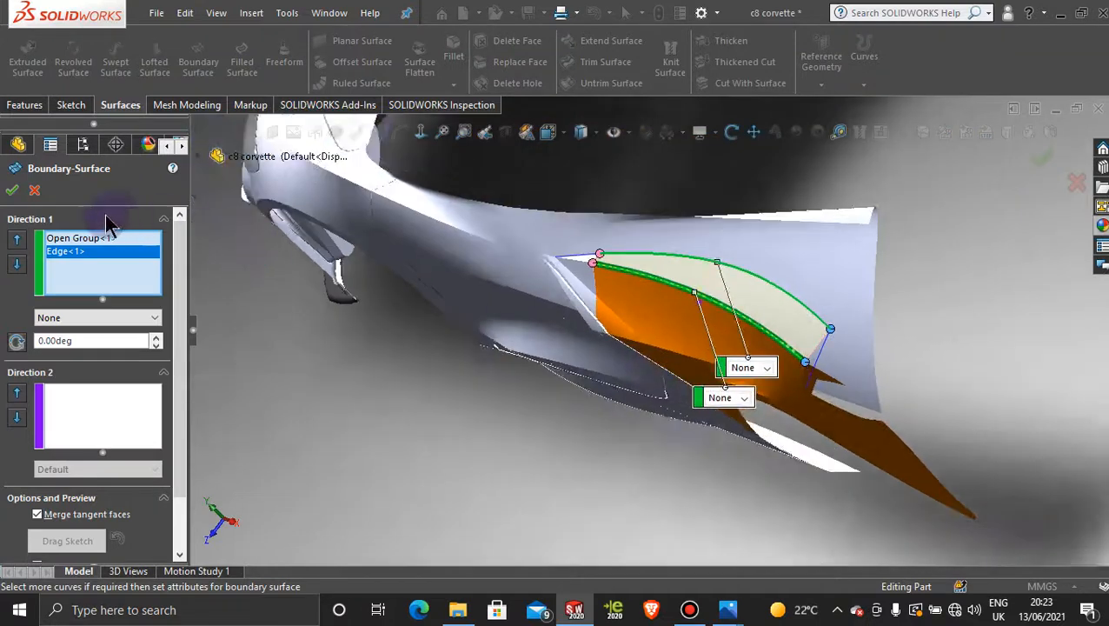
pyautogui.scroll(-10, 591, 257)
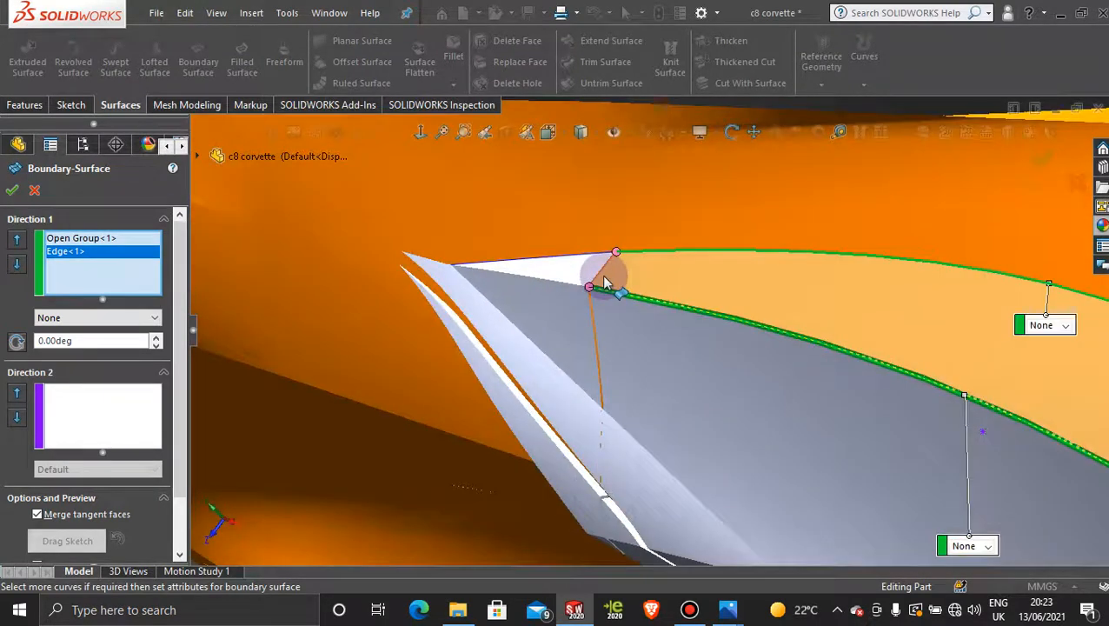
pyautogui.click(12, 191)
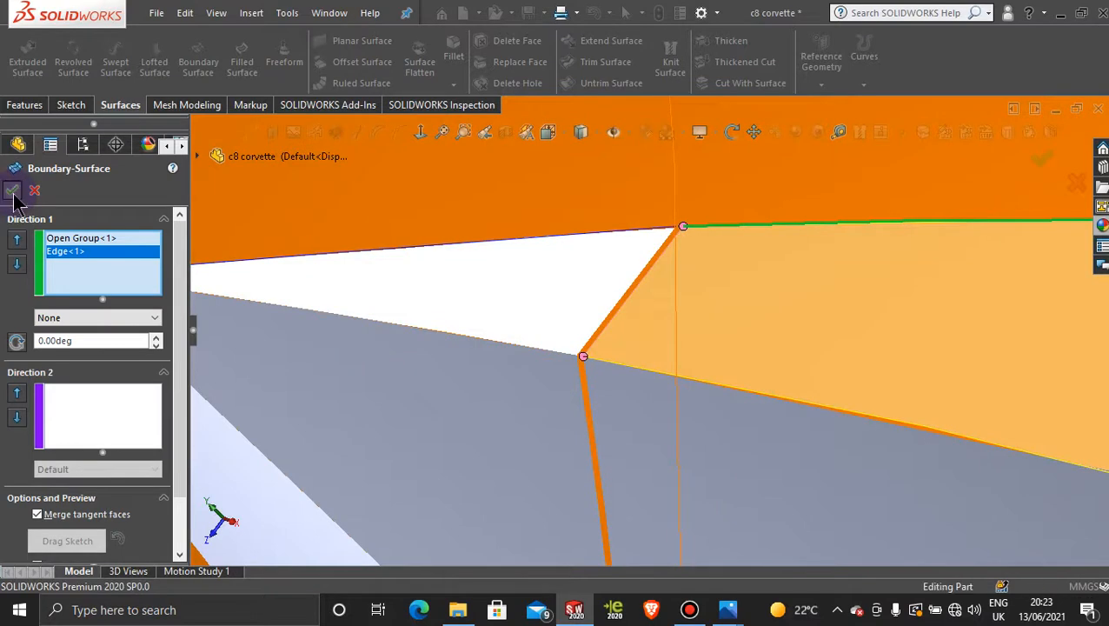
# - Inspect the new boundary surfaces along the rear fender up close and from the car's side
pyautogui.scroll(8, 842, 398)
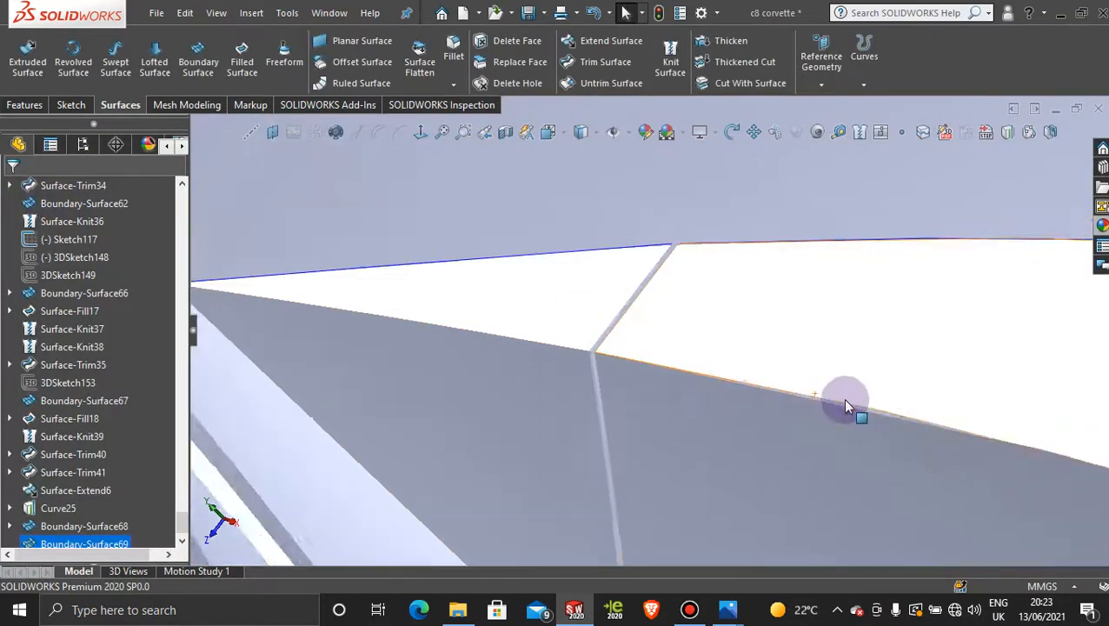
pyautogui.scroll(6, 842, 398)
pyautogui.moveTo(750, 397); pyautogui.dragTo(848, 373, button='middle')
pyautogui.scroll(3, 847, 373)
pyautogui.moveTo(697, 364); pyautogui.dragTo(673, 293, button='middle')
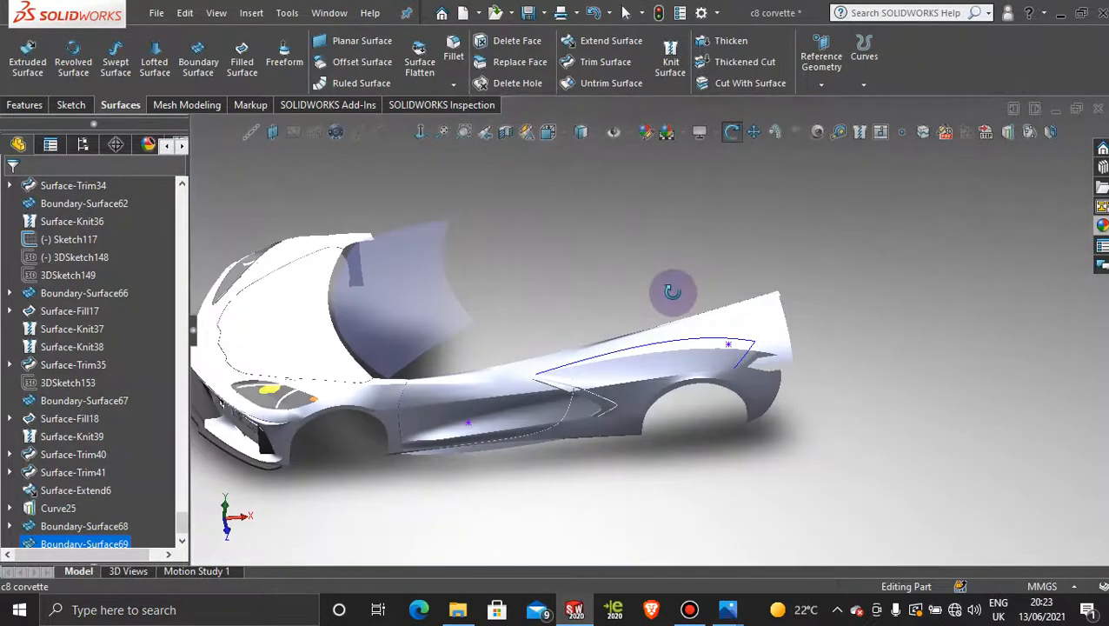
pyautogui.scroll(-3, 677, 355)
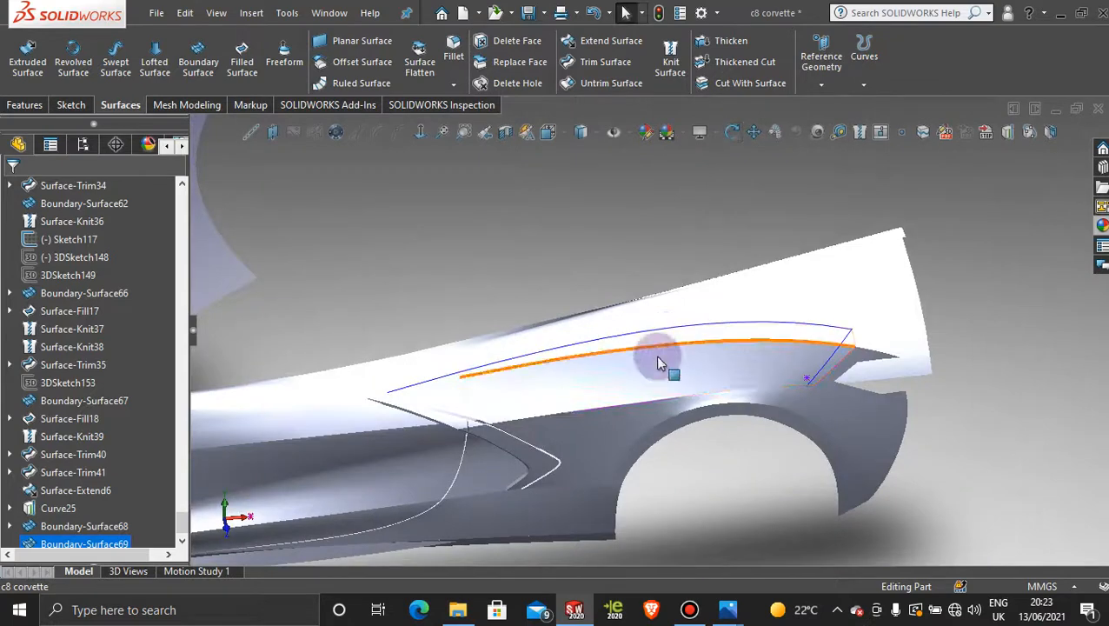
pyautogui.scroll(5, 644, 383)
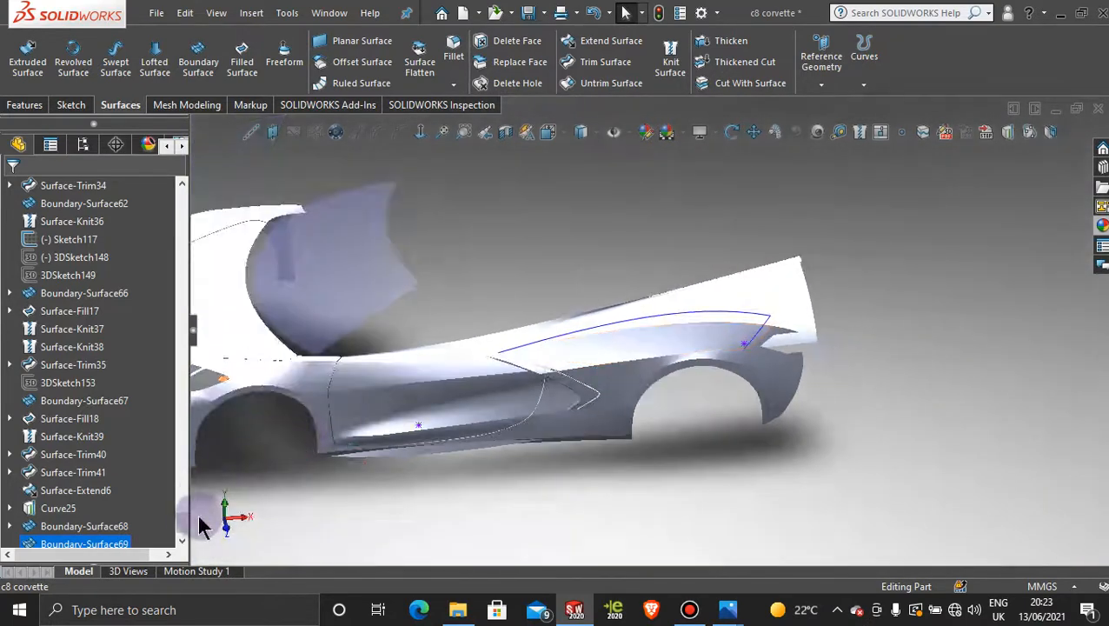
# - Show Sketch124, the outline sketch absorbed under the projected curve Curve25
pyautogui.click(9, 509)
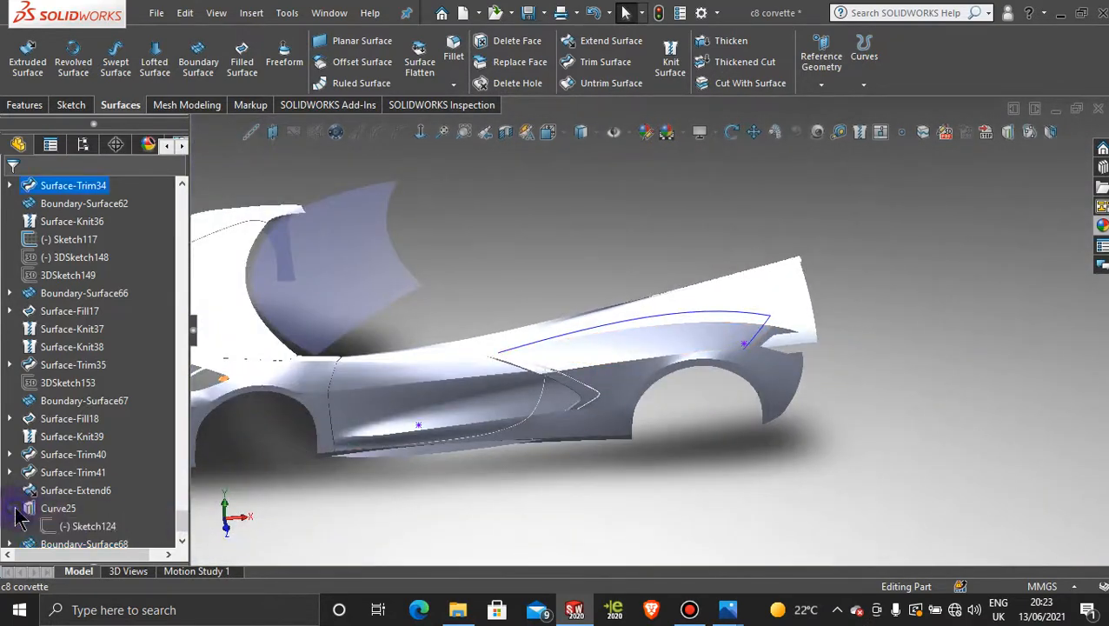
pyautogui.click(57, 527)
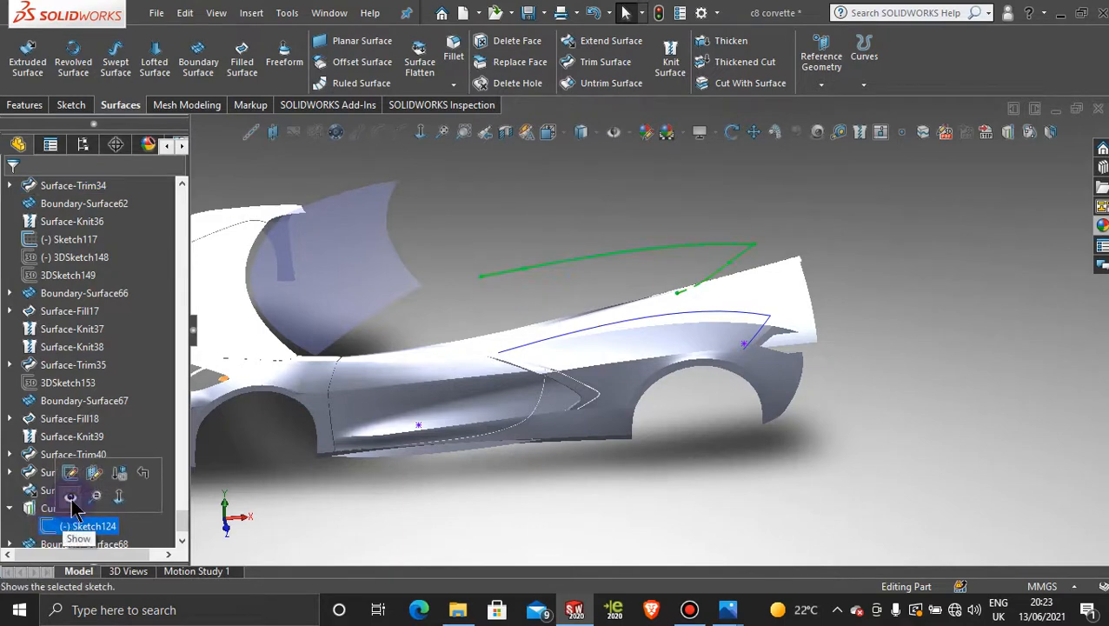
pyautogui.click(860, 309)
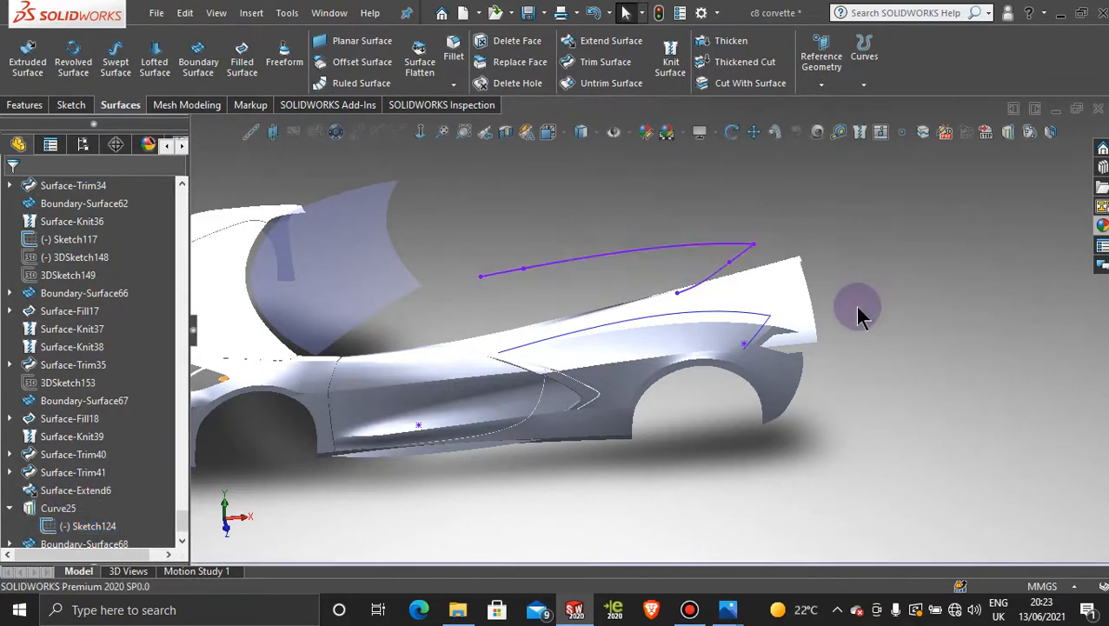
# - Trim the extended rear fender surface with Sketch124 as the trim tool, removing the portion above and behind the outline
pyautogui.scroll(3, 856, 320)
pyautogui.press('space')
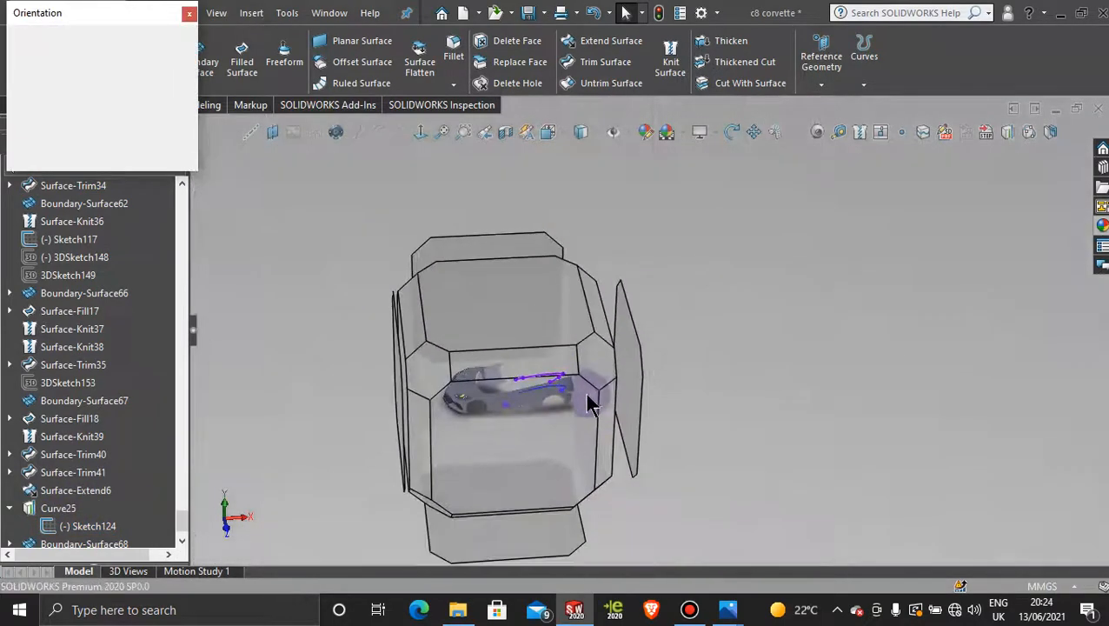
pyautogui.click(543, 429)
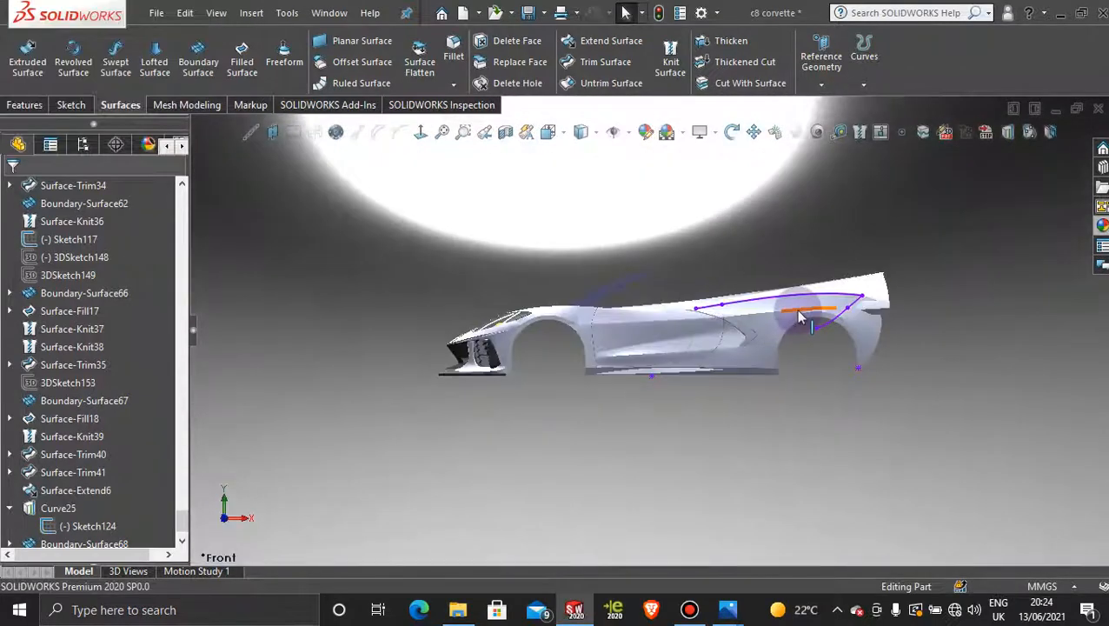
pyautogui.scroll(-4, 782, 313)
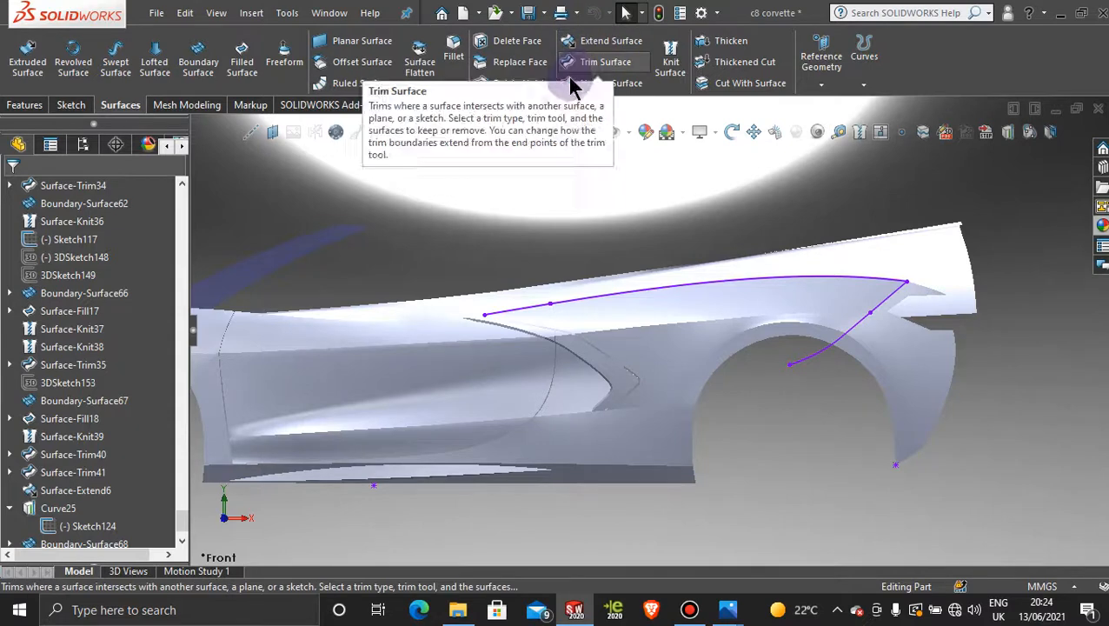
pyautogui.click(605, 65)
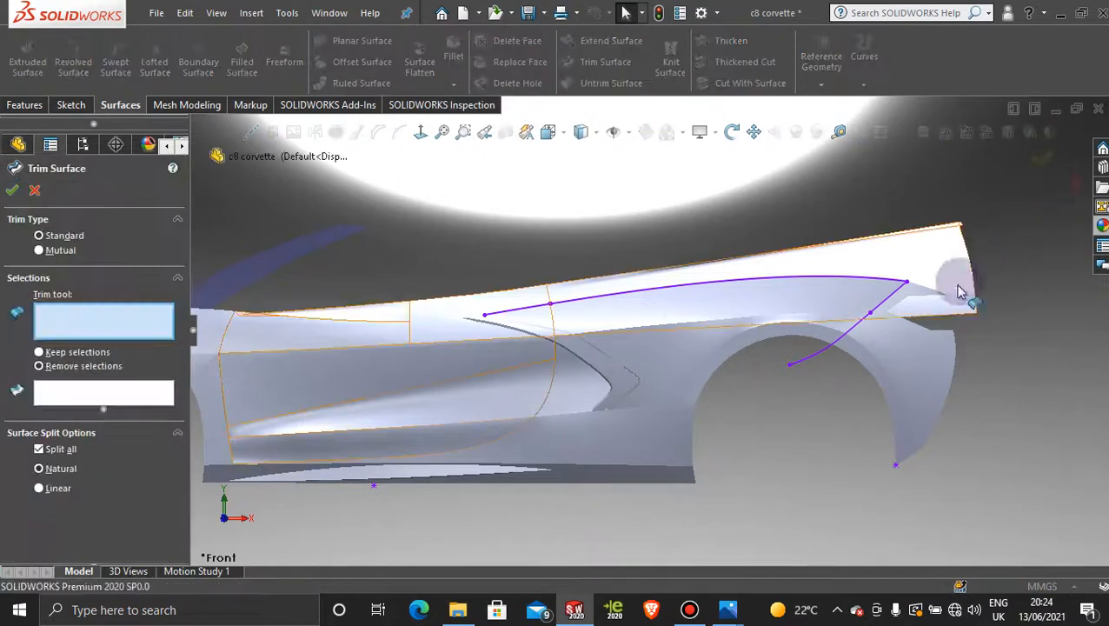
pyautogui.click(856, 335)
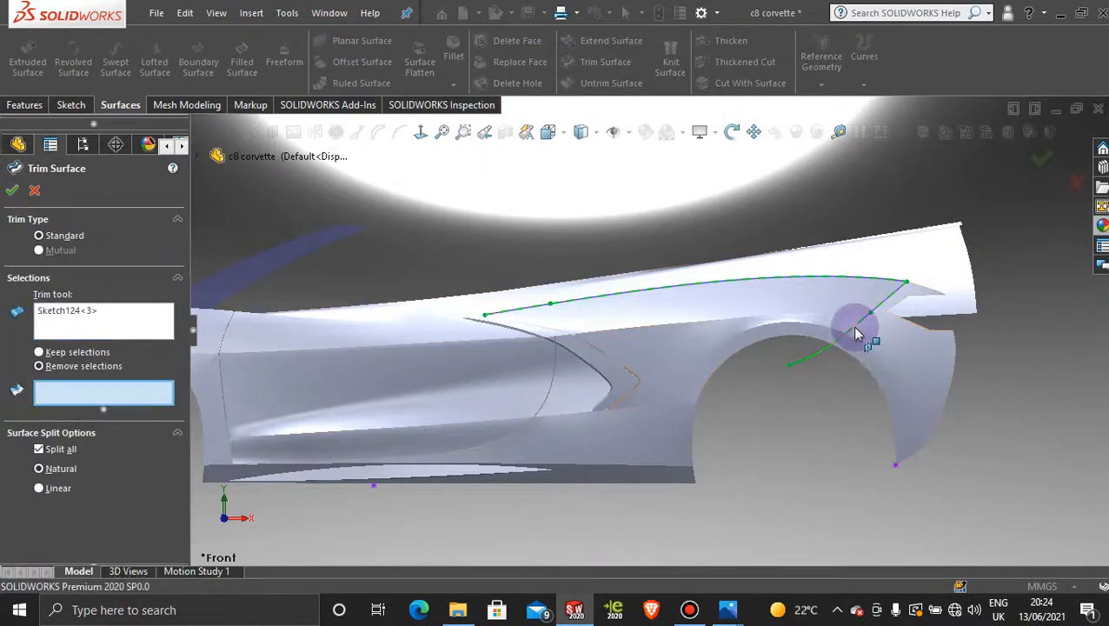
pyautogui.click(932, 248)
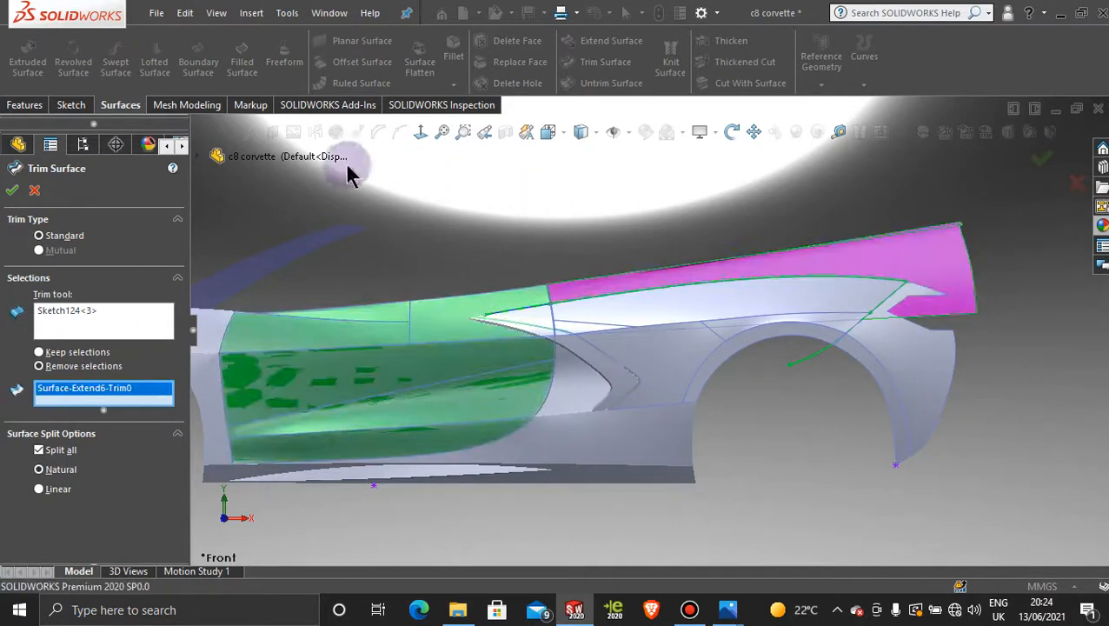
pyautogui.click(13, 193)
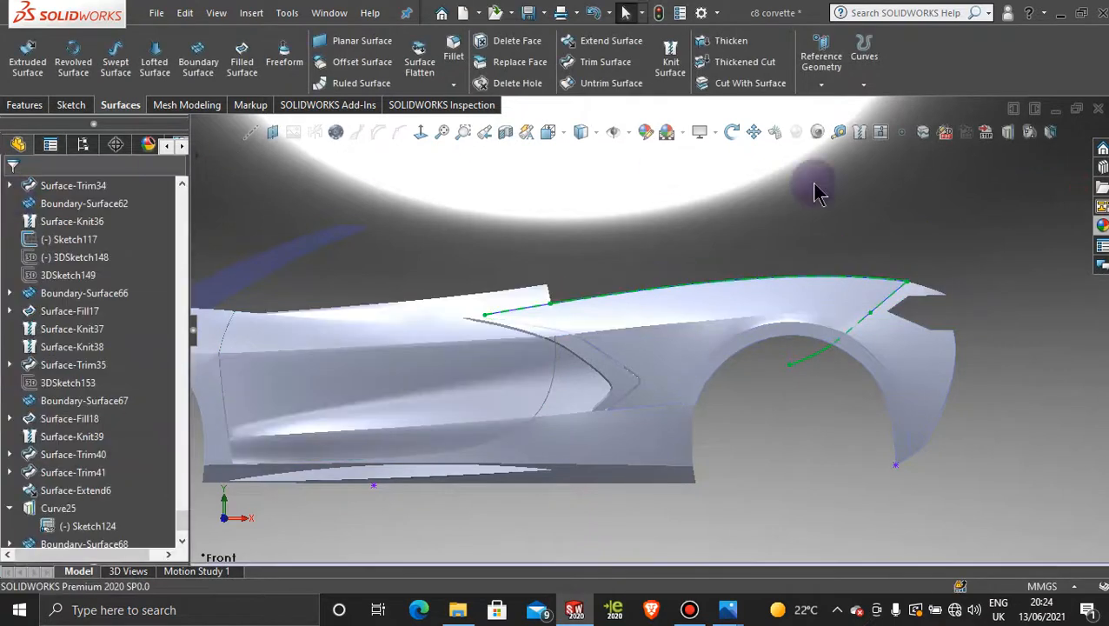
# - Hide Sketch124 and the converted 3D sketch curves along the rear fender outline
pyautogui.rightClick(815, 359)
pyautogui.click(857, 319)
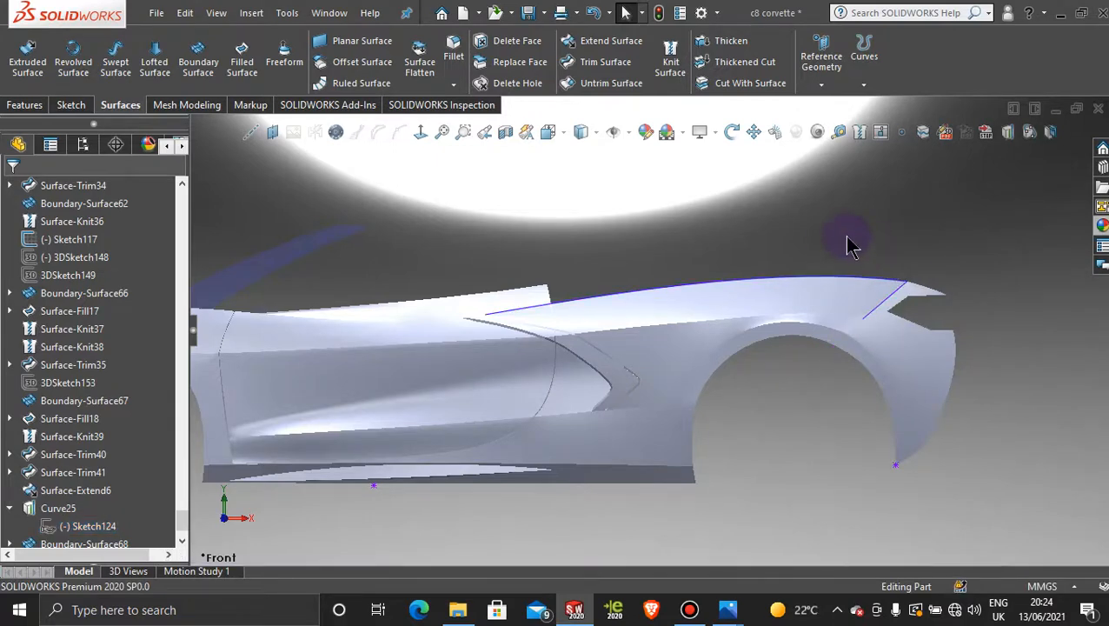
pyautogui.scroll(-2, 838, 237)
pyautogui.moveTo(815, 241); pyautogui.dragTo(787, 349, button='middle')
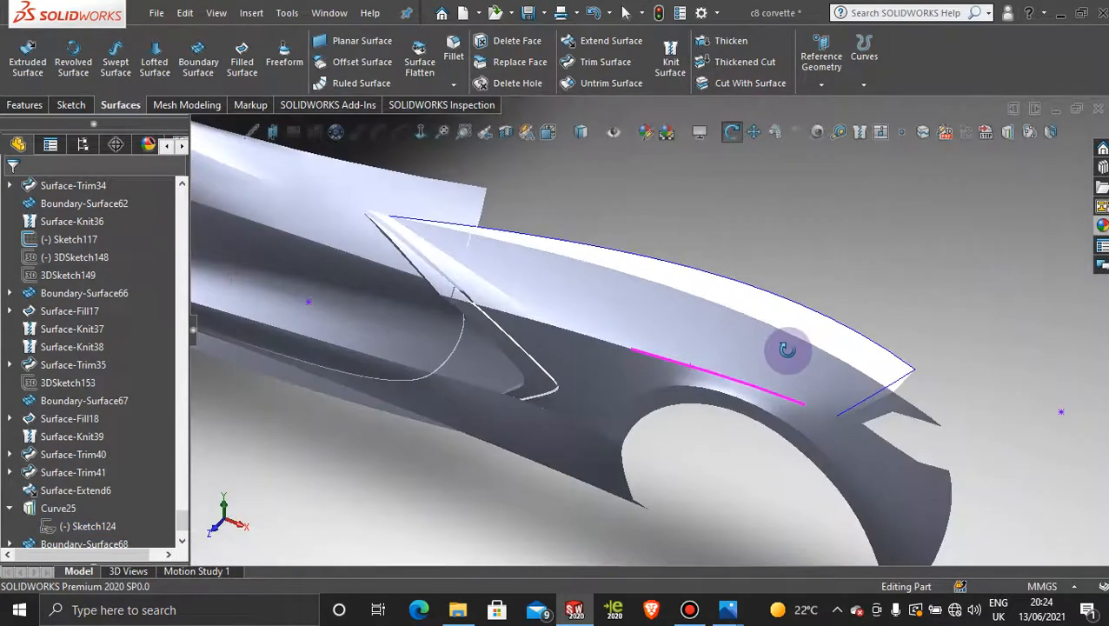
pyautogui.scroll(-2, 504, 261)
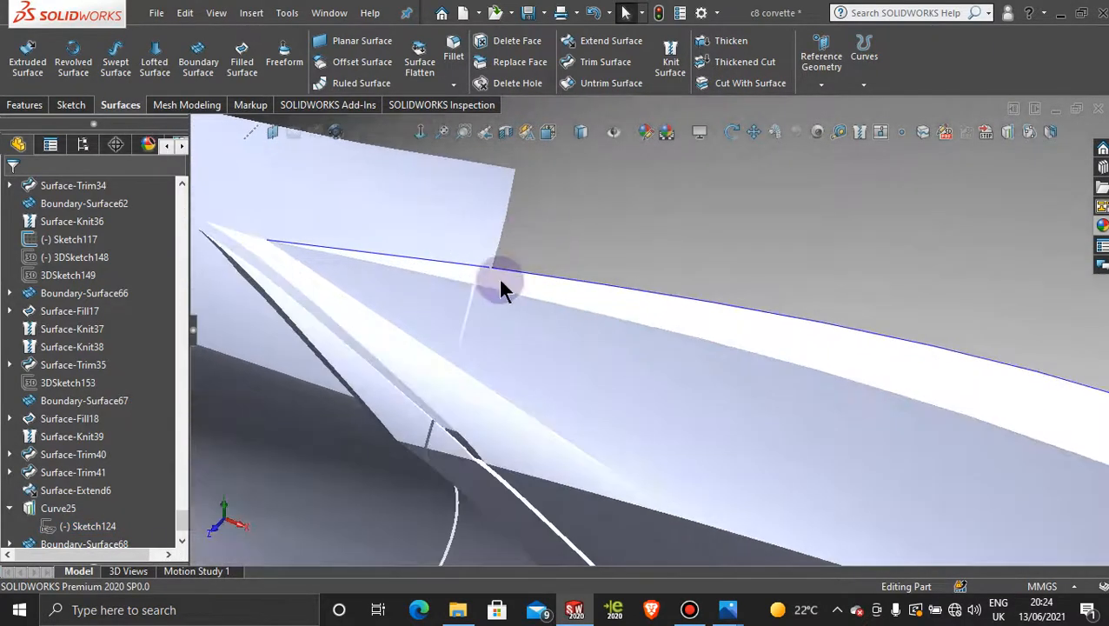
pyautogui.moveTo(543, 247); pyautogui.dragTo(572, 283, button='middle')
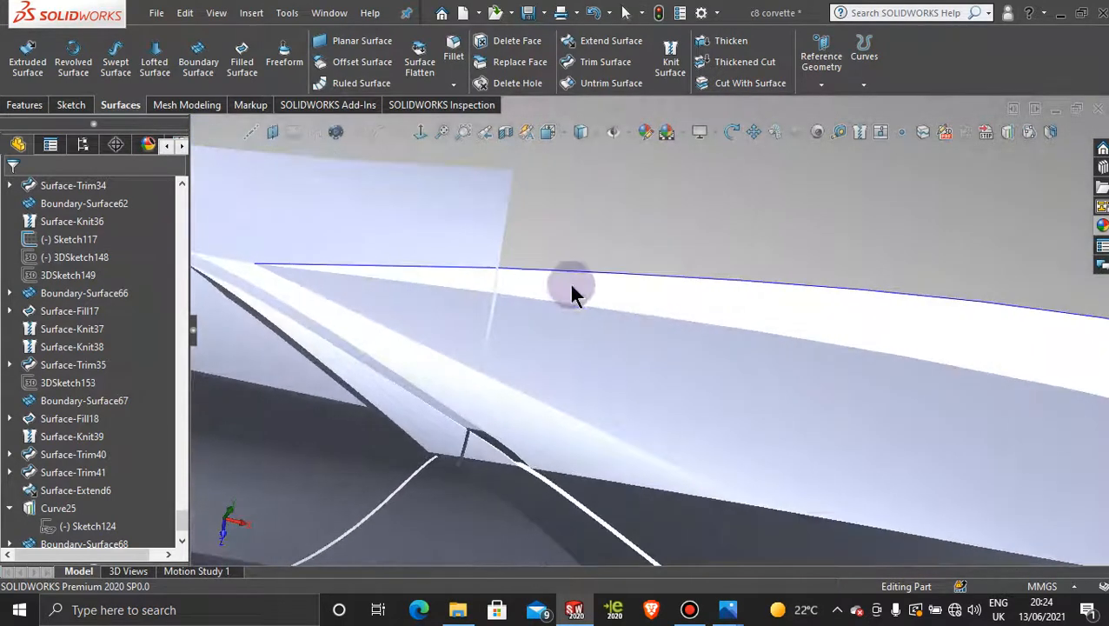
pyautogui.scroll(-4, 544, 245)
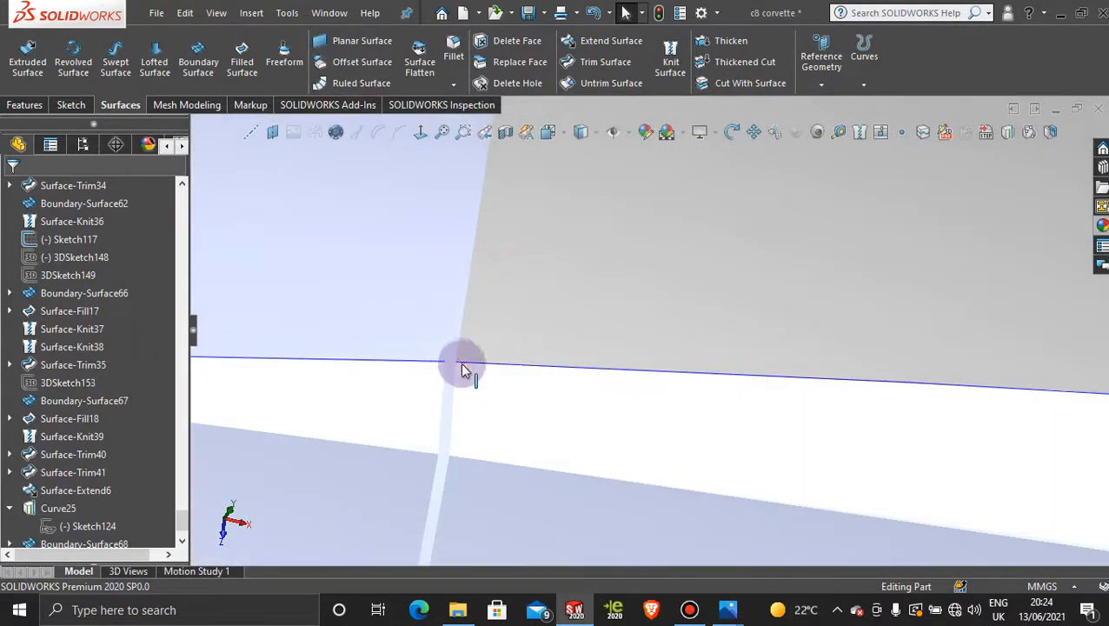
pyautogui.scroll(5, 713, 309)
pyautogui.scroll(4, 891, 339)
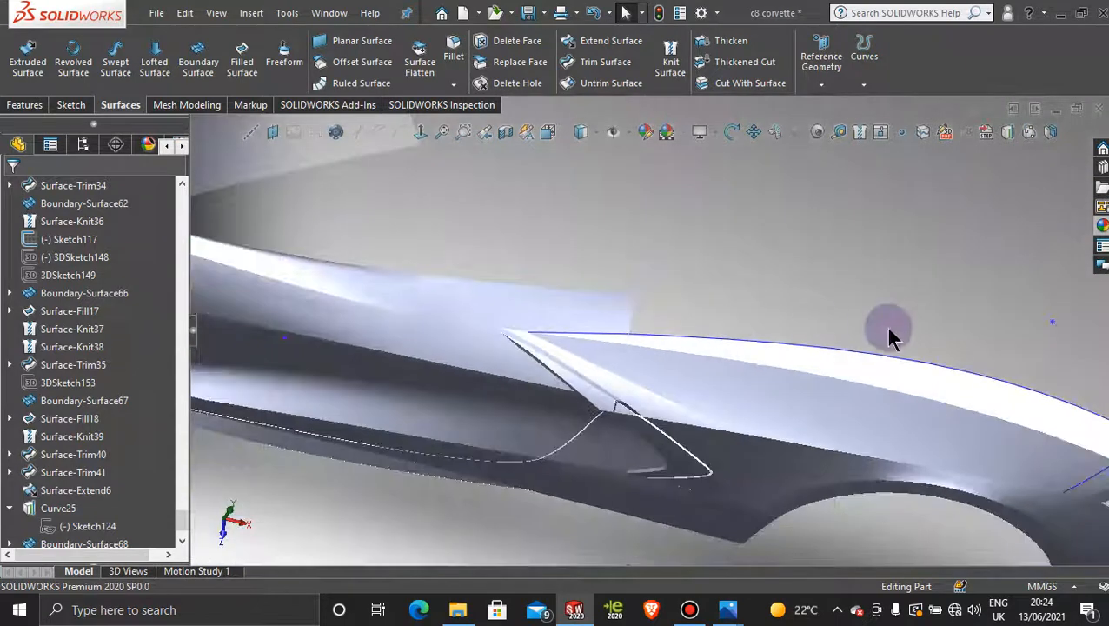
pyautogui.moveTo(824, 327); pyautogui.dragTo(787, 292, button='middle')
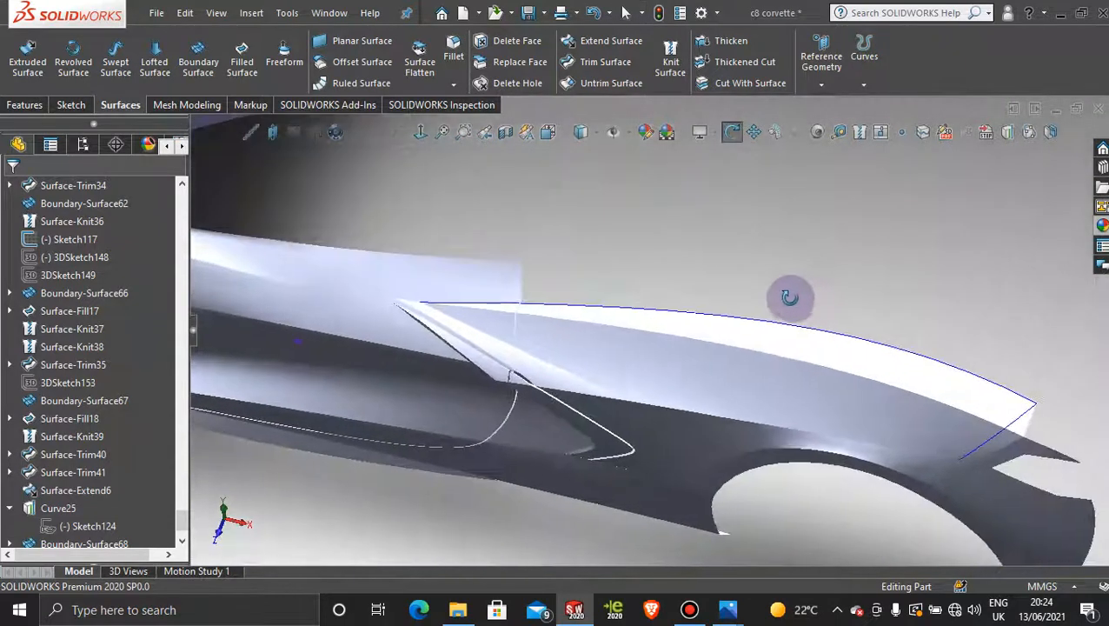
pyautogui.rightClick(1017, 423)
pyautogui.click(970, 339)
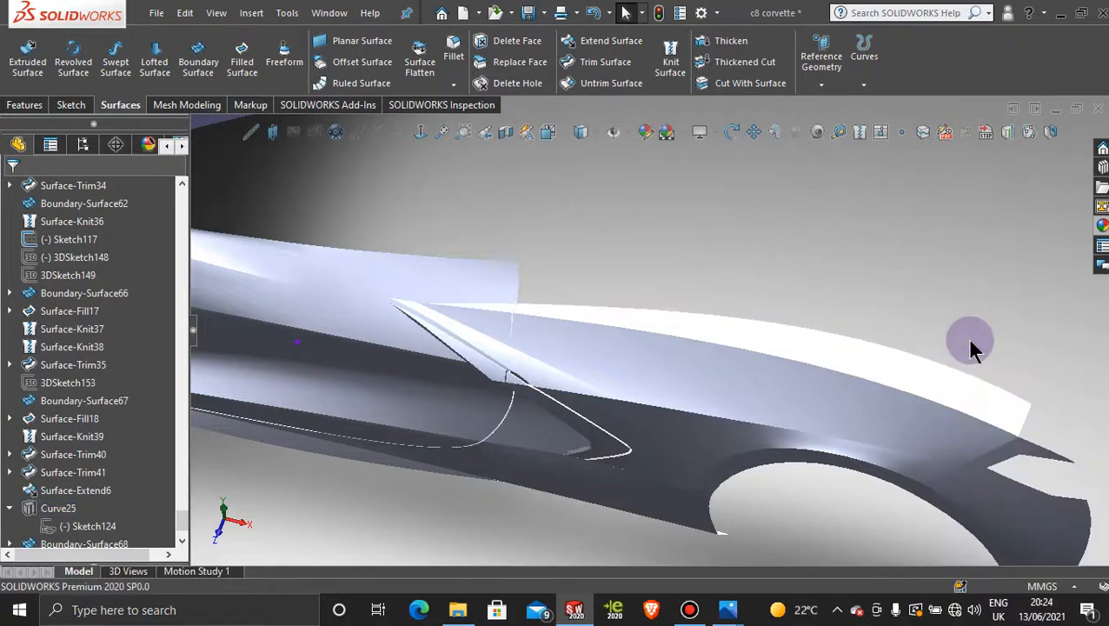
# - Inspect the trimmed rear fender and its new upper boundary surfaces up close and from several angles
pyautogui.moveTo(970, 351); pyautogui.dragTo(849, 292, button='middle')
pyautogui.moveTo(679, 379); pyautogui.dragTo(770, 311, button='middle')
pyautogui.scroll(5, 771, 320)
pyautogui.scroll(-5, 656, 329)
pyautogui.scroll(-3, 656, 354)
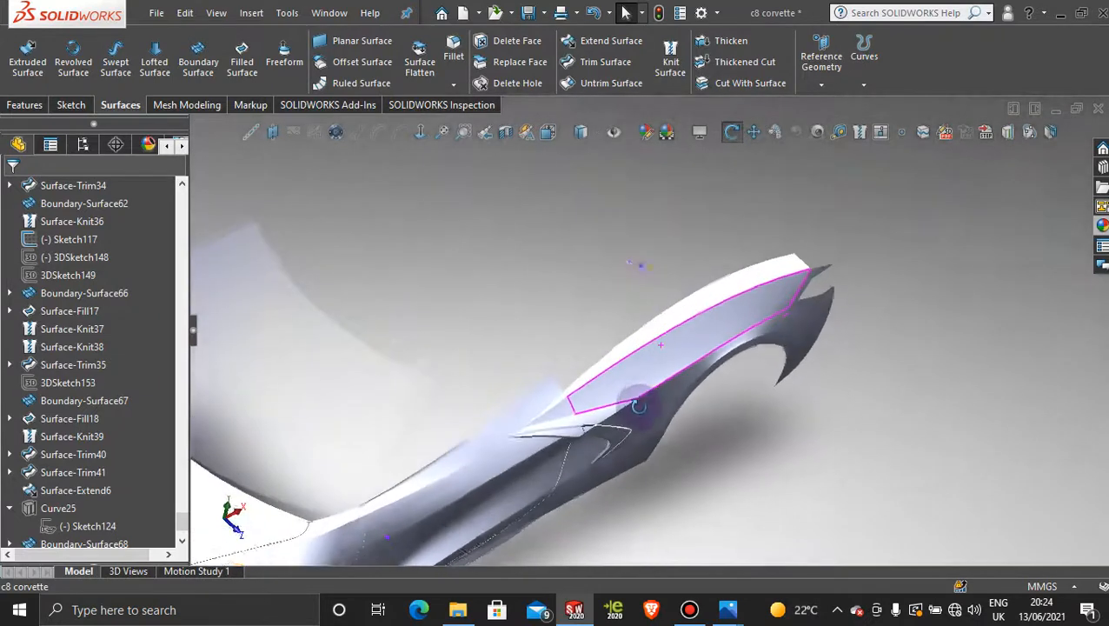
pyautogui.scroll(-3, 538, 383)
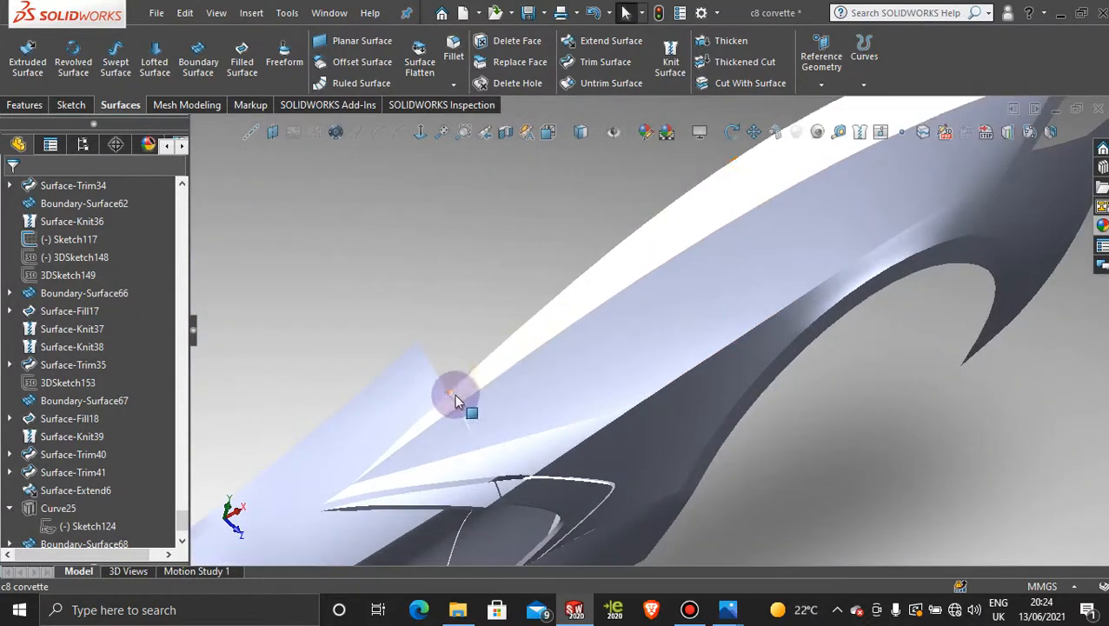
pyautogui.scroll(2, 782, 261)
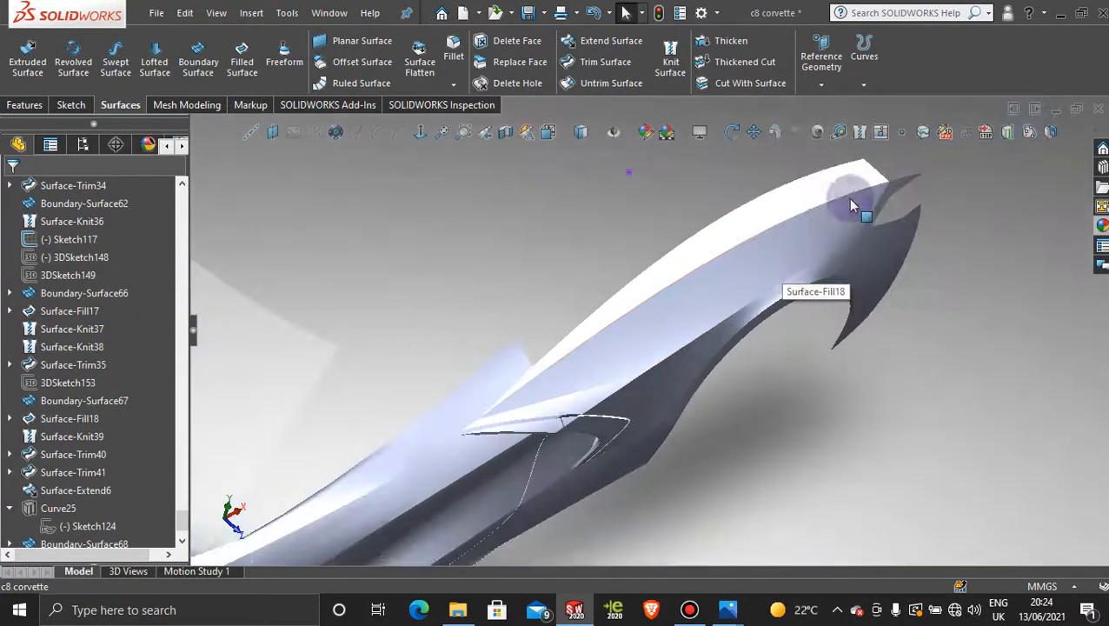
pyautogui.moveTo(836, 215)
pyautogui.mouseDown(button='middle')
pyautogui.moveTo(825, 259)
pyautogui.moveTo(864, 215)
pyautogui.moveTo(847, 210)
pyautogui.mouseUp(button='middle')
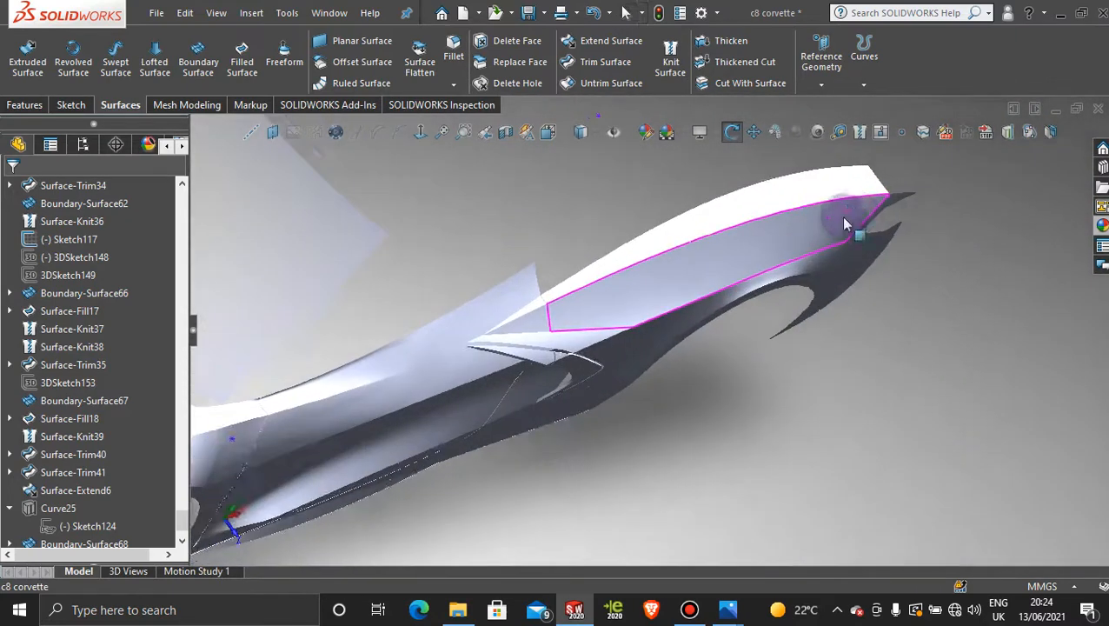
pyautogui.scroll(3, 800, 240)
pyautogui.moveTo(799, 240); pyautogui.dragTo(644, 356, button='middle')
# - Start a new sketch on the Top Plane in top view, with the Spline tool ready for drawing
pyautogui.press('space')
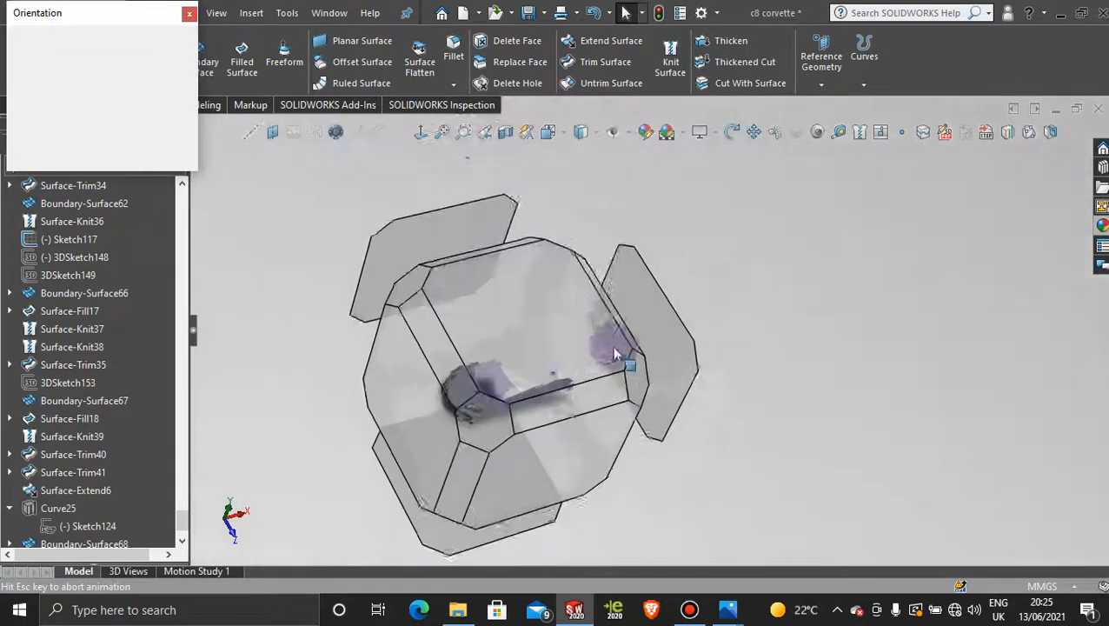
pyautogui.click(538, 356)
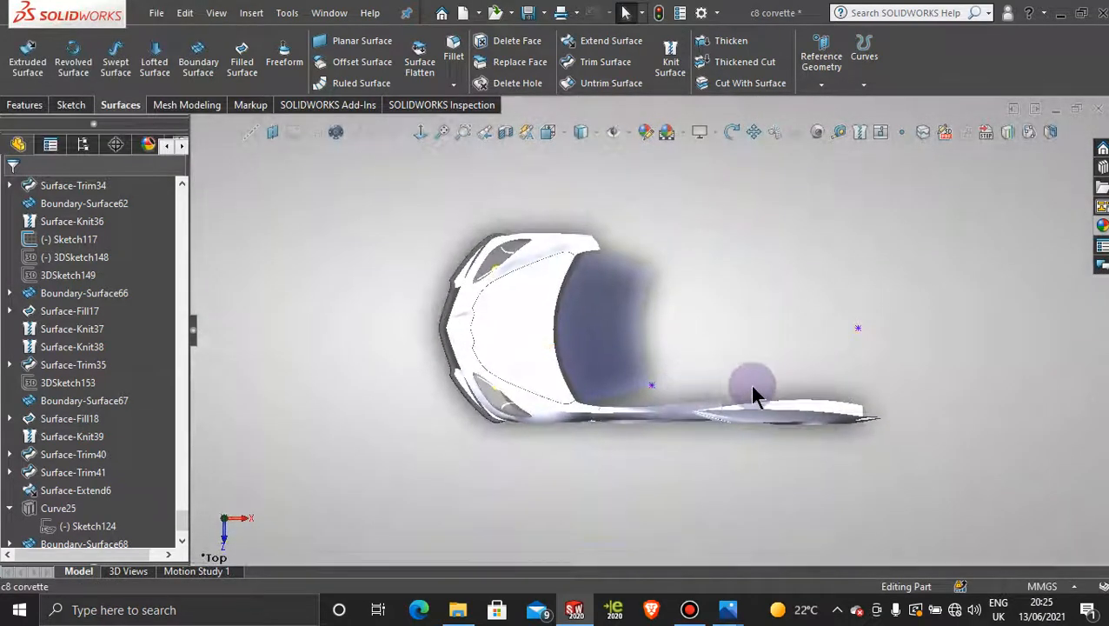
pyautogui.scroll(-5, 765, 409)
pyautogui.scroll(3, 854, 397)
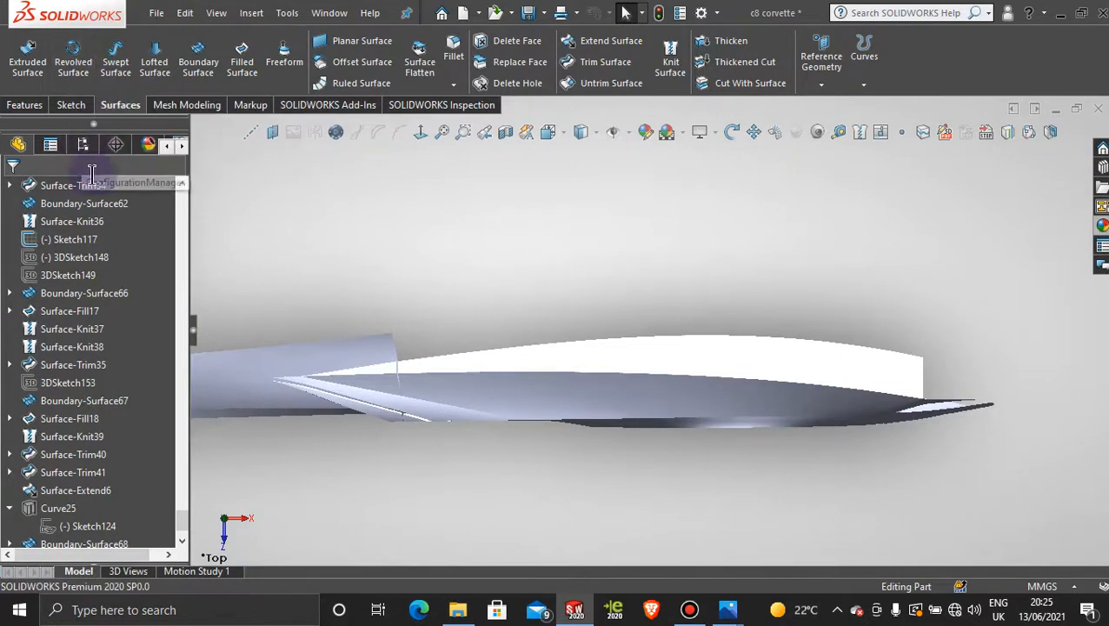
pyautogui.moveTo(182, 522); pyautogui.dragTo(181, 173)
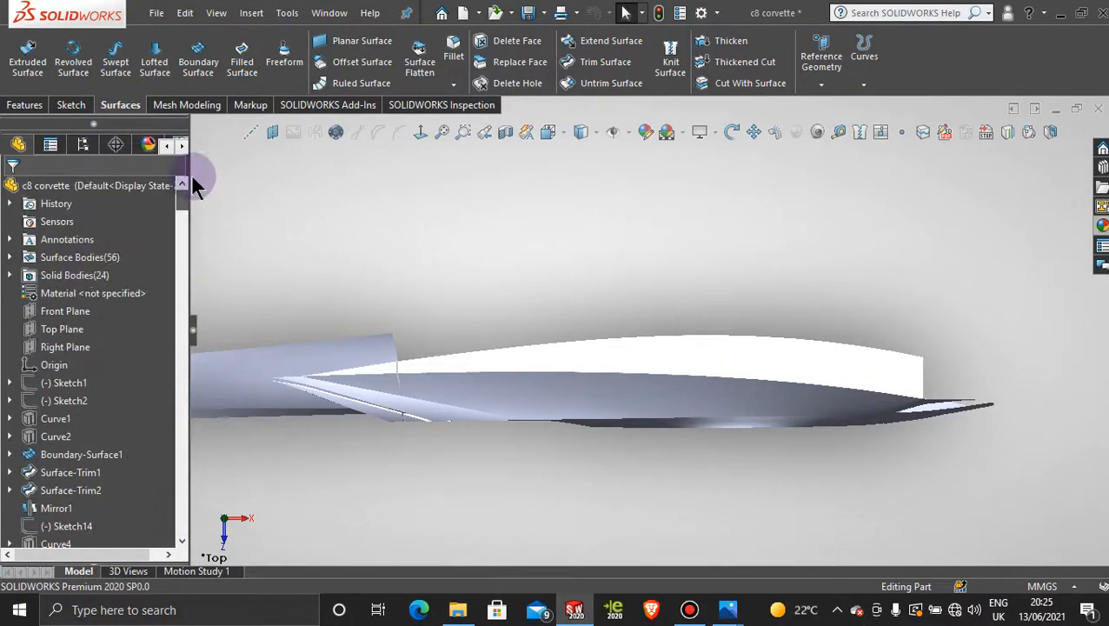
pyautogui.click(70, 331)
pyautogui.click(81, 310)
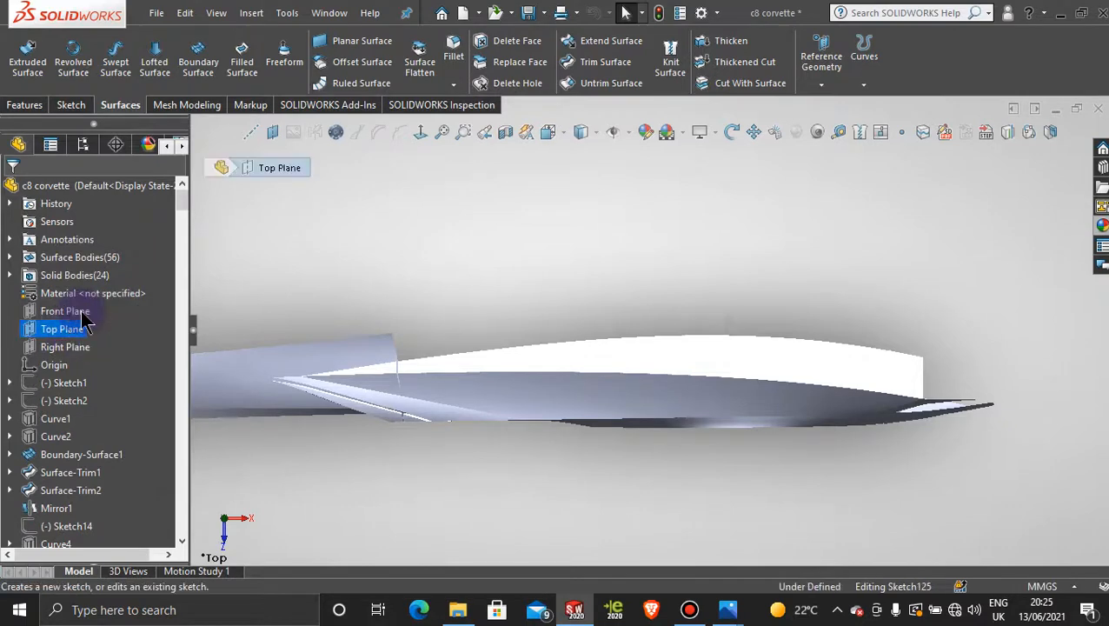
pyautogui.click(172, 44)
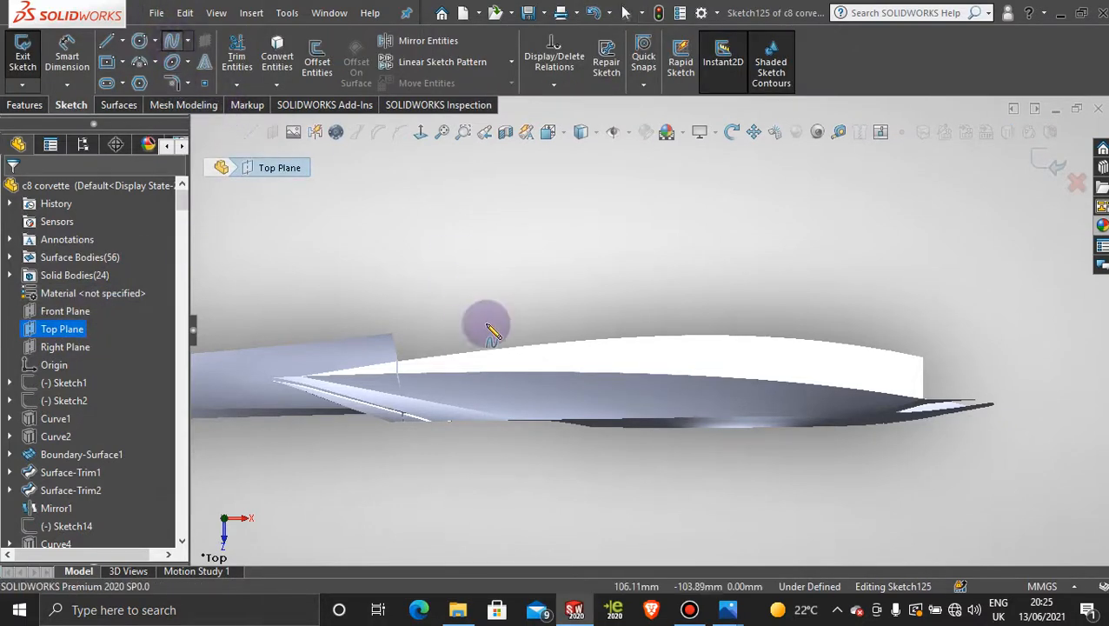
# - Draw a two-point spline from the trimmed surface's corner at the fender's front to the rear edge of the boundary surface
pyautogui.scroll(-5, 448, 360)
pyautogui.scroll(-2, 443, 365)
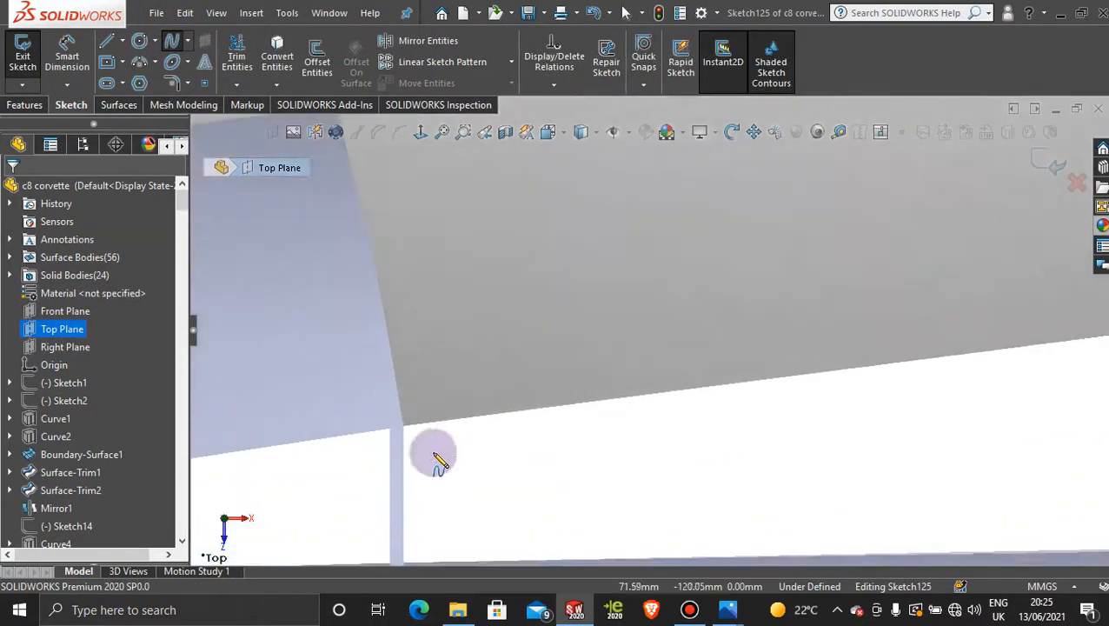
pyautogui.click(404, 426)
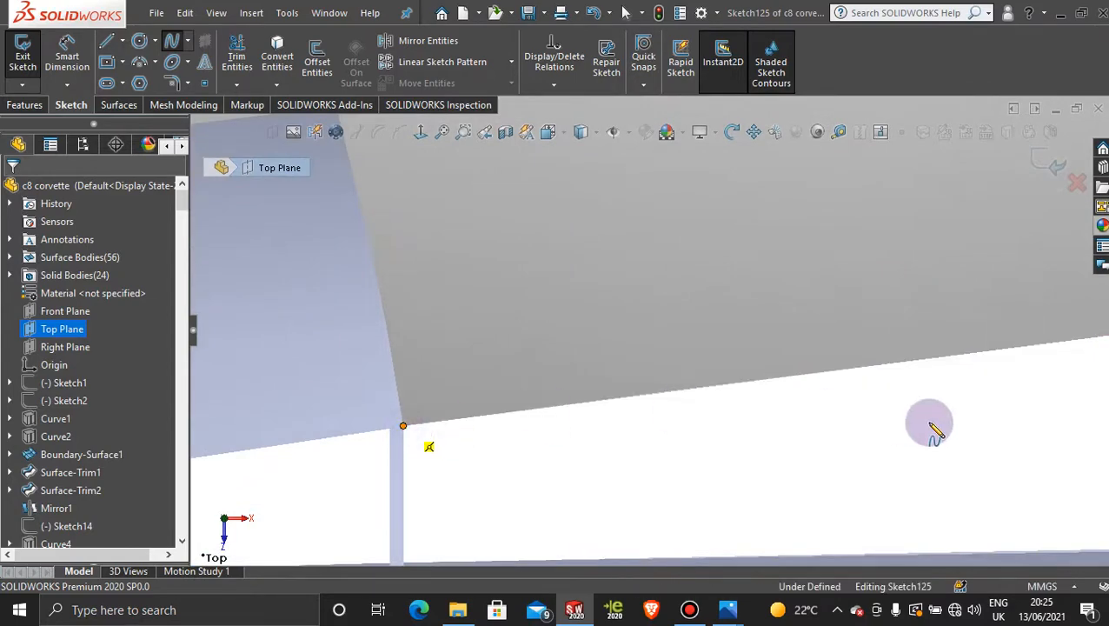
pyautogui.scroll(7, 930, 424)
pyautogui.scroll(5, 929, 423)
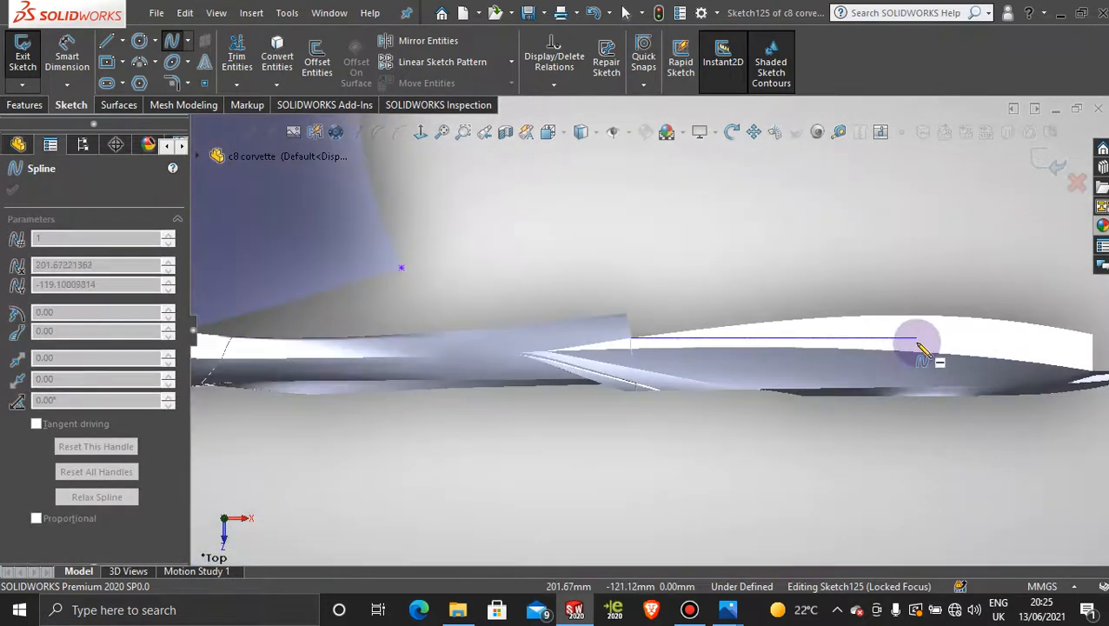
pyautogui.scroll(-5, 916, 342)
pyautogui.scroll(4, 936, 327)
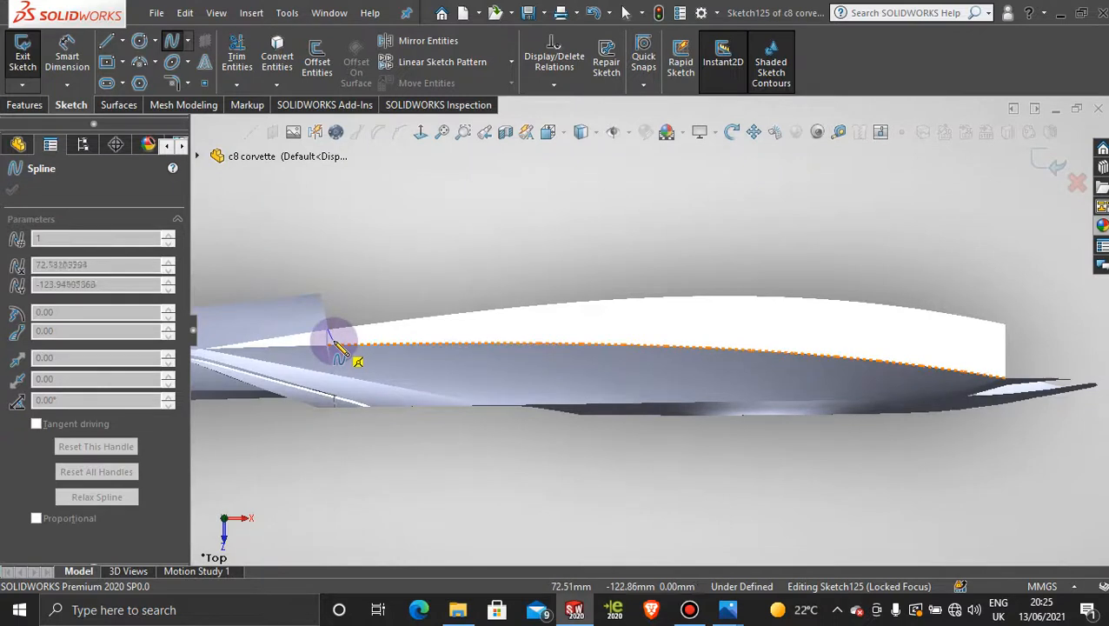
pyautogui.click(1006, 352)
pyautogui.press('Escape')
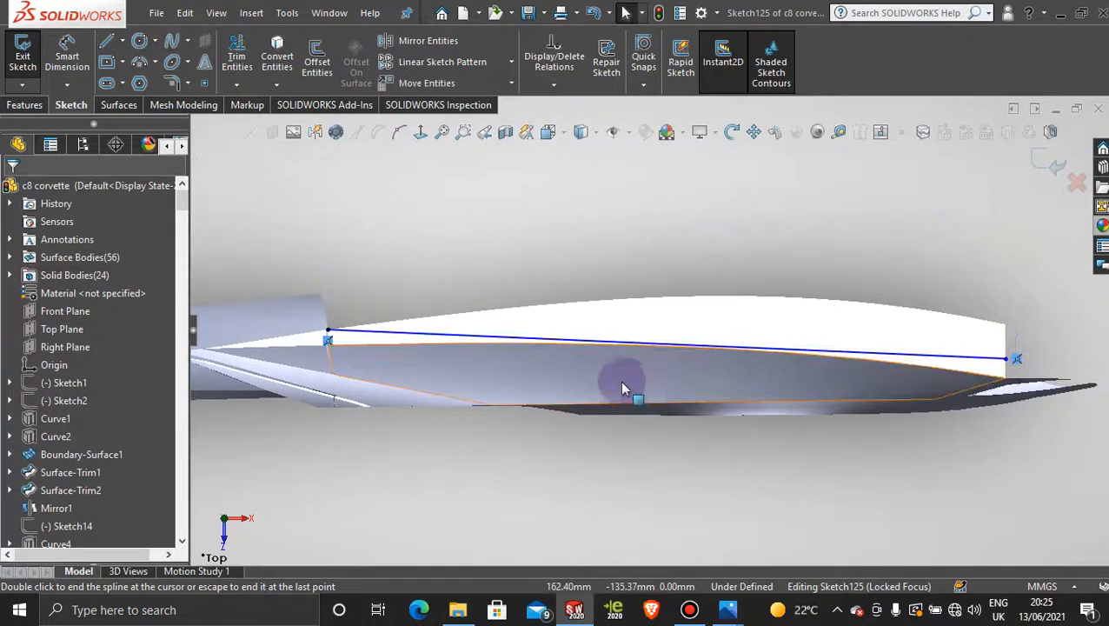
# - Bow the spline to follow the fender's curved inboard edge by adjusting the tangency handle at its front point
pyautogui.scroll(-2, 622, 388)
pyautogui.click(644, 335)
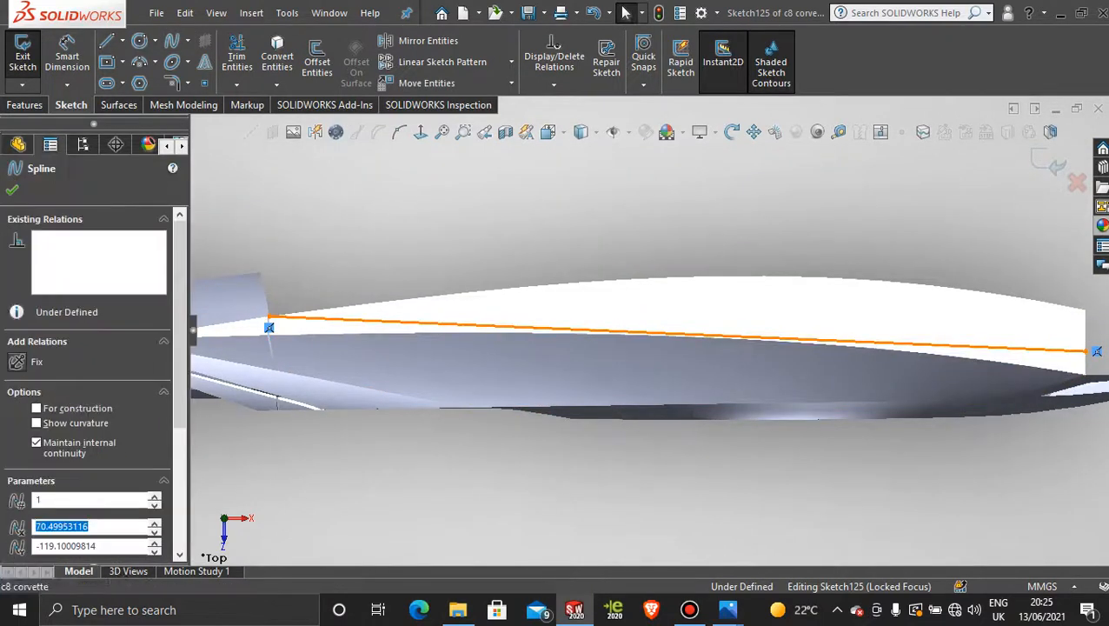
pyautogui.moveTo(602, 337); pyautogui.dragTo(635, 300)
pyautogui.click(12, 193)
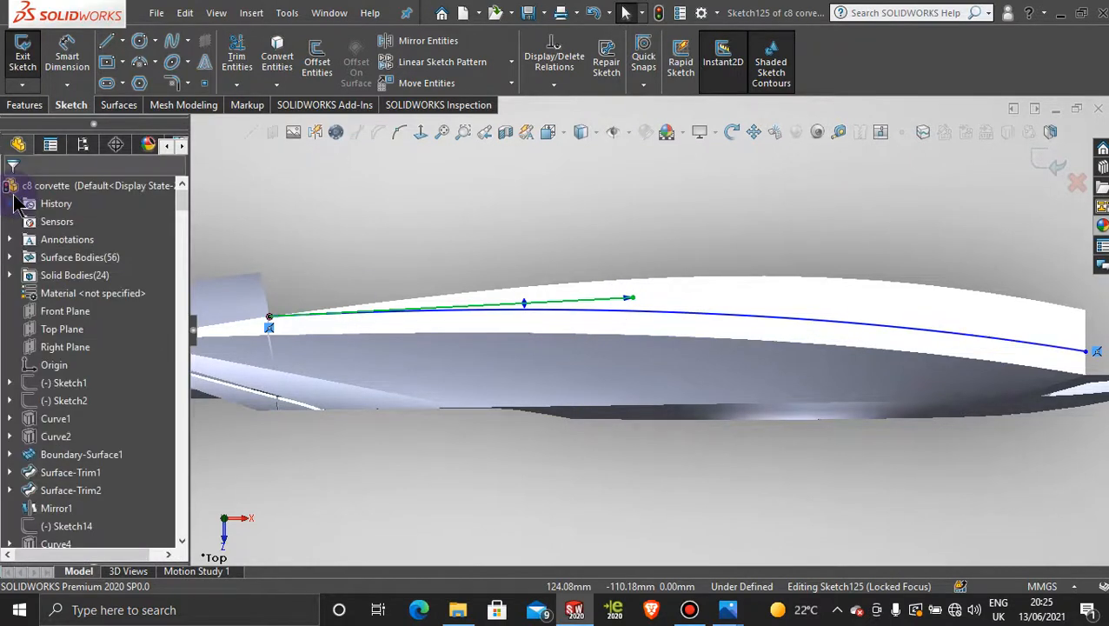
# - Trim the fender's upper boundary surface with the top-view spline sketch, removing the piece on the inboard side of the spline
pyautogui.click(120, 105)
pyautogui.click(600, 61)
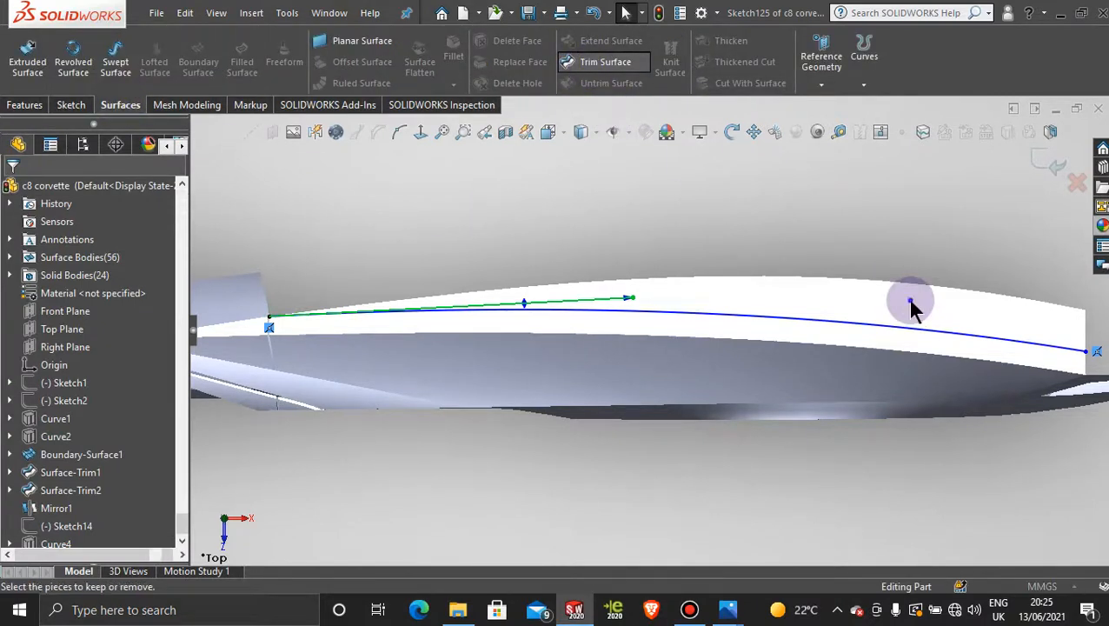
pyautogui.click(911, 306)
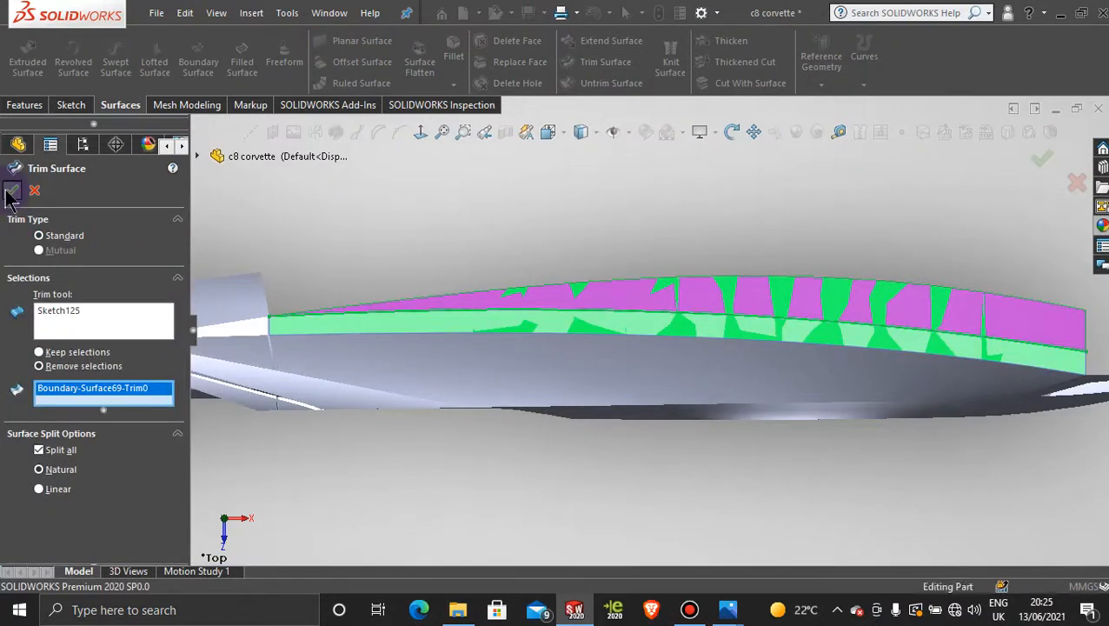
pyautogui.click(12, 190)
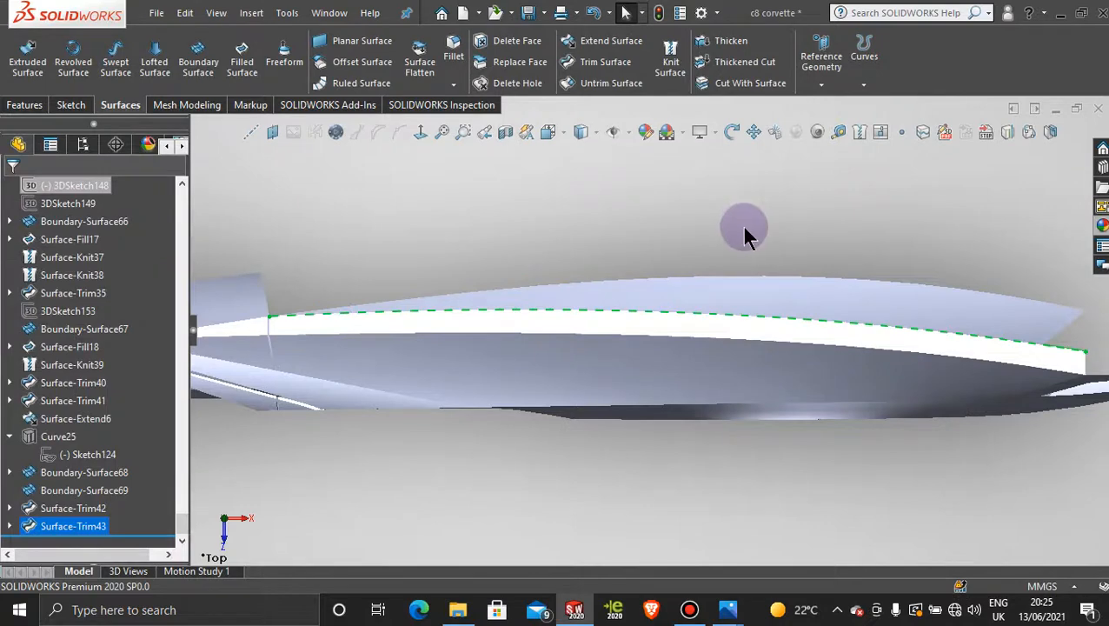
# - Inspect the trimmed rear fender from several angles, including the corner where the narrow upper strip meets the front surface
pyautogui.scroll(2, 744, 228)
pyautogui.click(745, 228)
pyautogui.scroll(1, 748, 247)
pyautogui.moveTo(736, 243); pyautogui.dragTo(359, 240, button='middle')
pyautogui.scroll(-3, 360, 295)
pyautogui.moveTo(360, 313); pyautogui.dragTo(414, 298, button='middle')
pyautogui.click(391, 476)
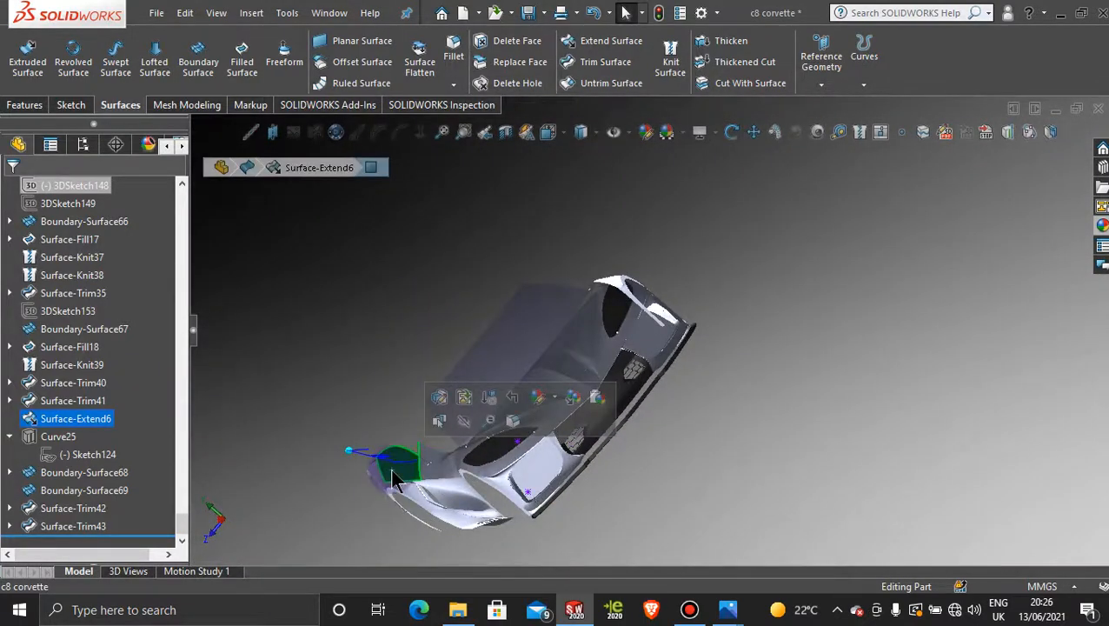
pyautogui.scroll(-6, 393, 478)
pyautogui.moveTo(487, 421); pyautogui.dragTo(658, 441, button='middle')
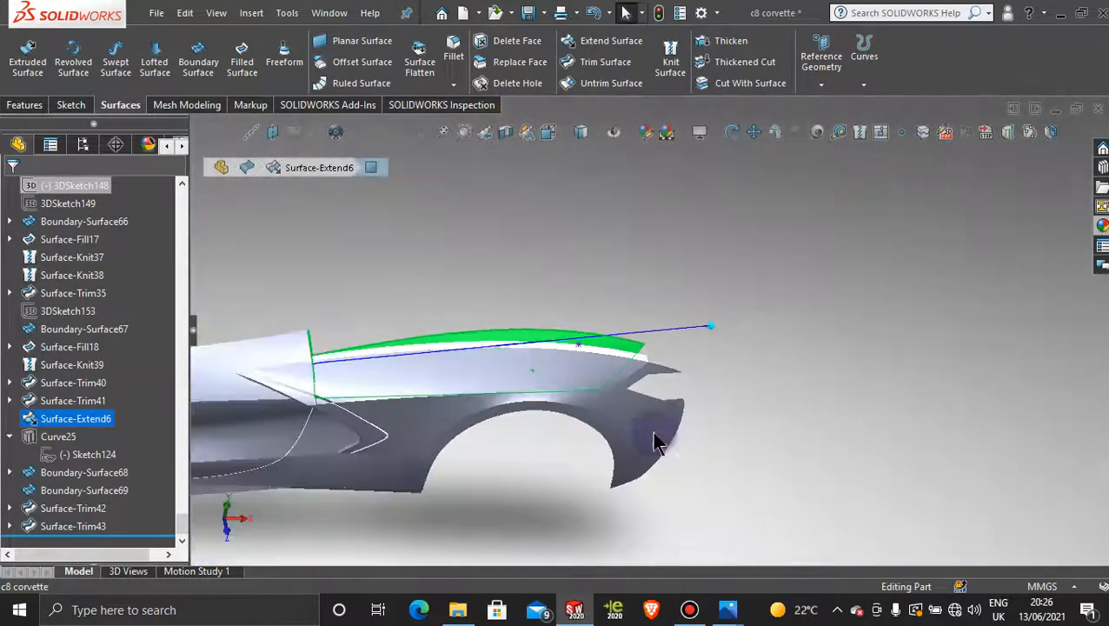
pyautogui.click(834, 302)
pyautogui.moveTo(663, 366); pyautogui.dragTo(478, 450, button='middle')
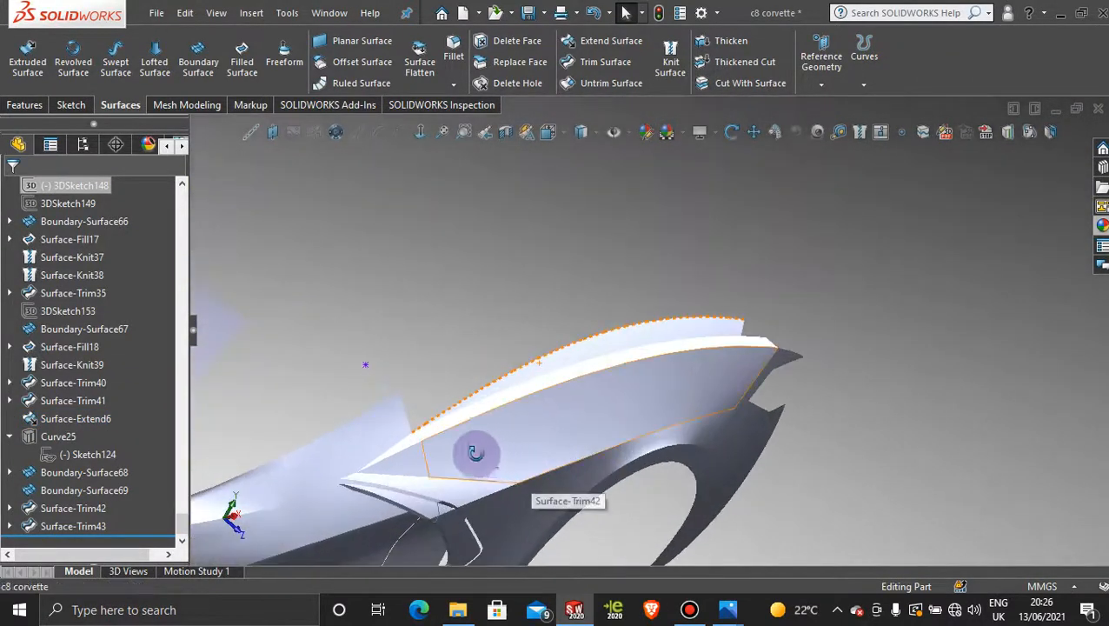
pyautogui.scroll(-3, 449, 454)
pyautogui.scroll(-8, 397, 406)
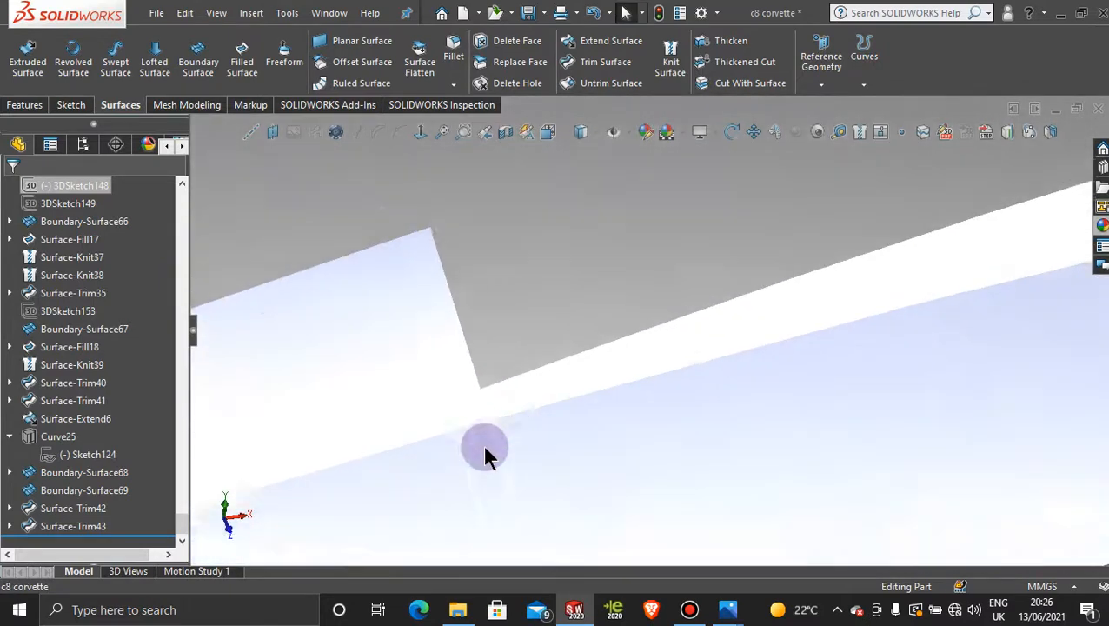
pyautogui.scroll(5, 660, 340)
pyautogui.scroll(8, 664, 338)
pyautogui.moveTo(664, 338); pyautogui.dragTo(665, 351, button='middle')
# - Switch to the red Corvette reference photo in Photos, examine the rear fender and side window area up close, and return to SOLIDWORKS
pyautogui.moveTo(721, 615)
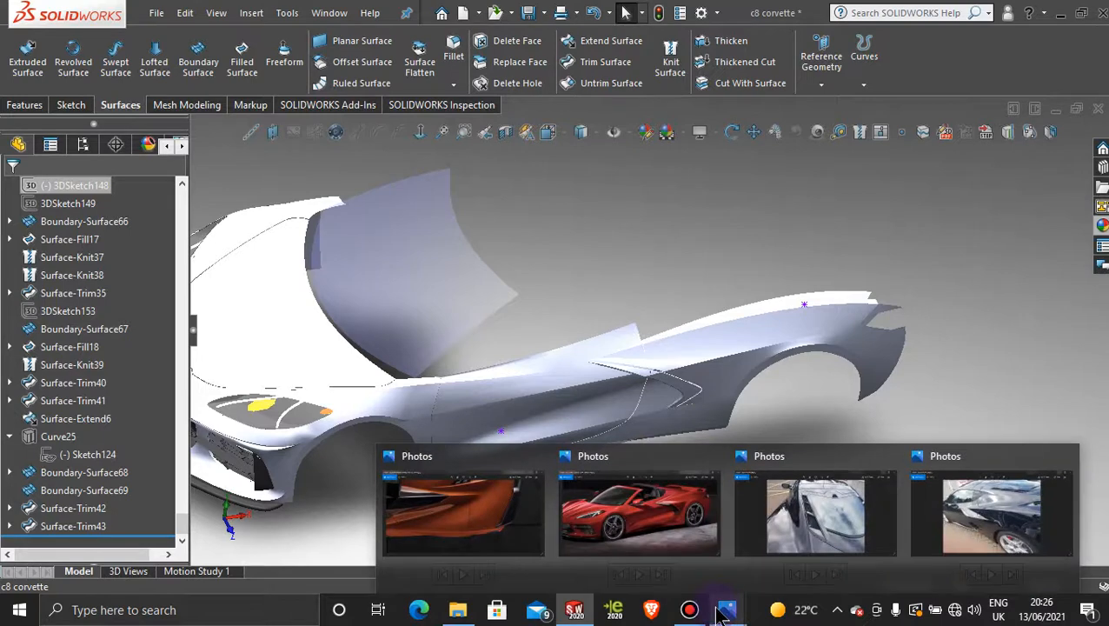
pyautogui.moveTo(946, 324)
pyautogui.mouseDown(button='middle')
pyautogui.moveTo(891, 354)
pyautogui.moveTo(938, 320)
pyautogui.mouseUp(button='middle')
pyautogui.moveTo(728, 611)
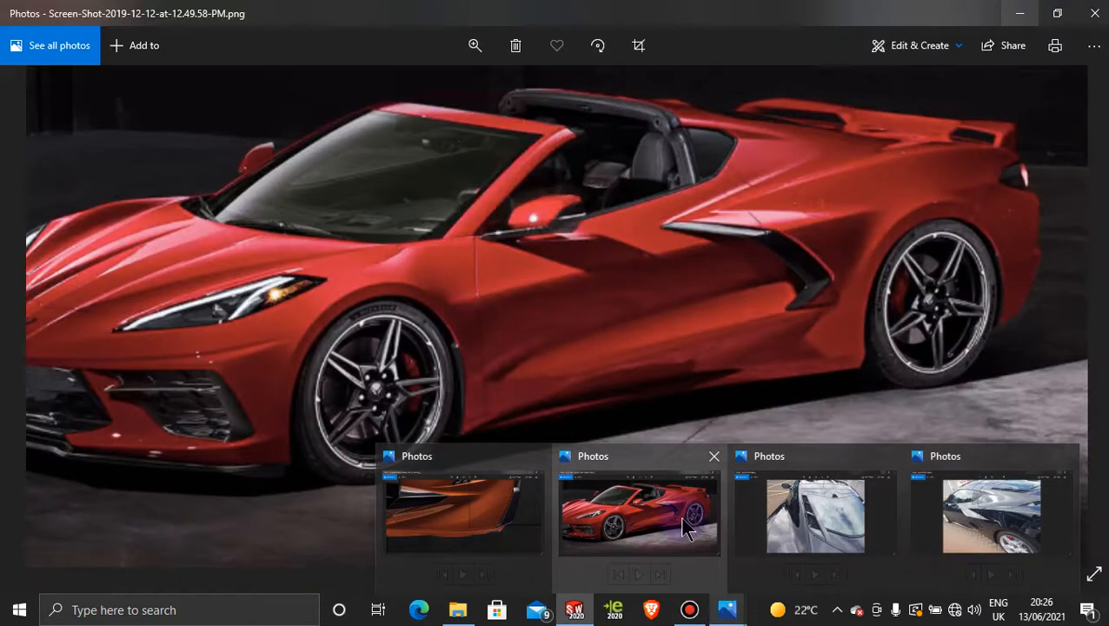
pyautogui.click(685, 524)
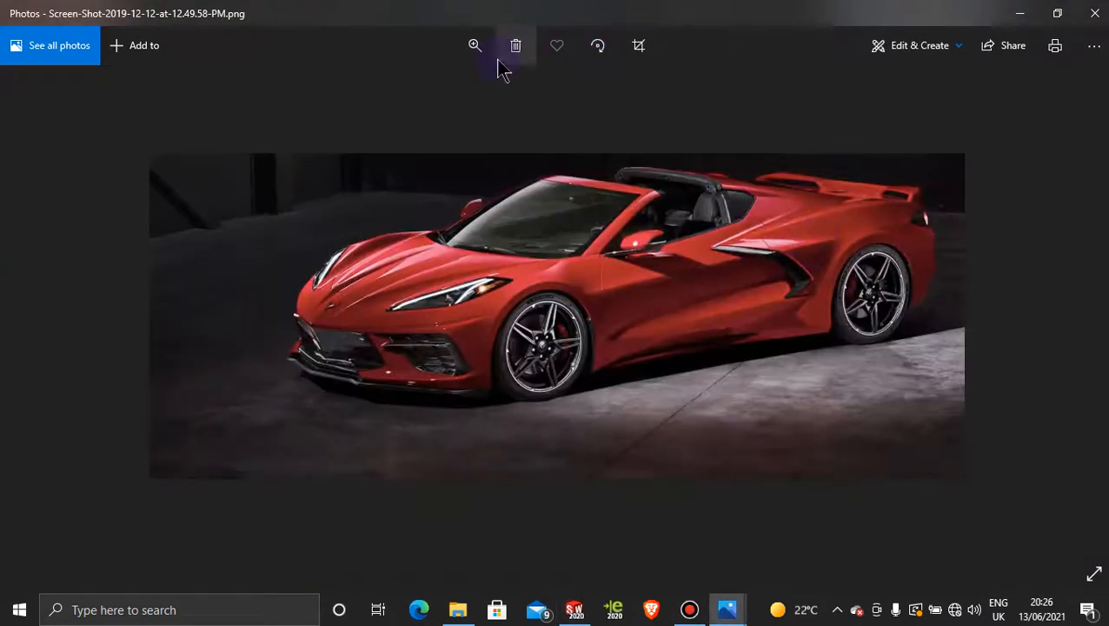
pyautogui.click(474, 47)
pyautogui.moveTo(446, 92); pyautogui.dragTo(465, 90)
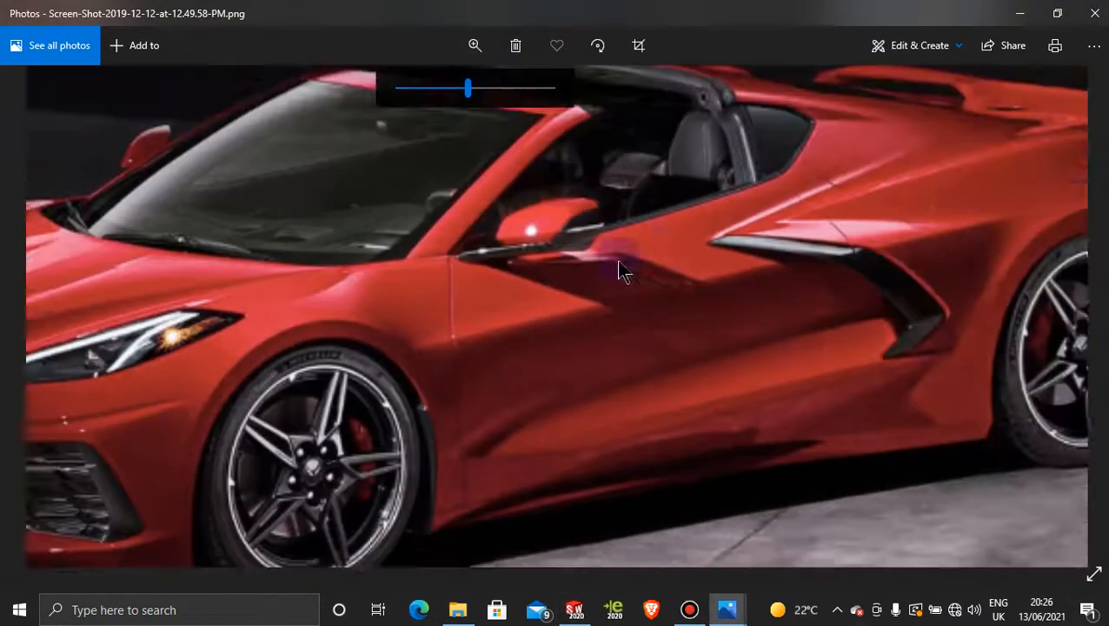
pyautogui.moveTo(619, 263); pyautogui.dragTo(401, 307)
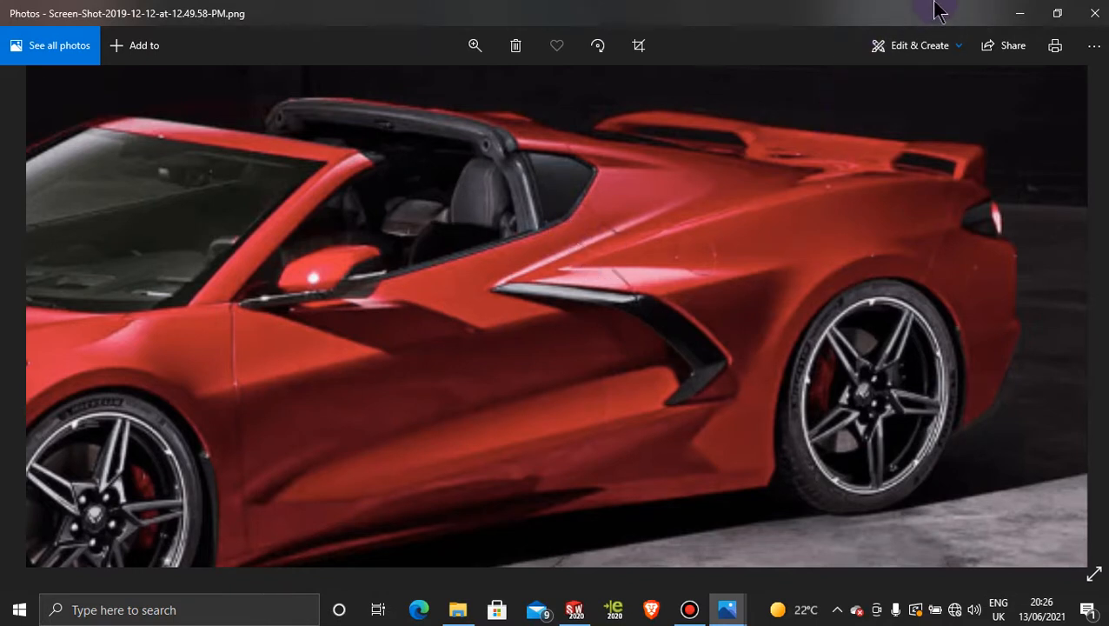
pyautogui.click(1019, 13)
# - Activate Display State 1 with the reference images and hide the curve running along the rear fender's upper edge
pyautogui.click(81, 145)
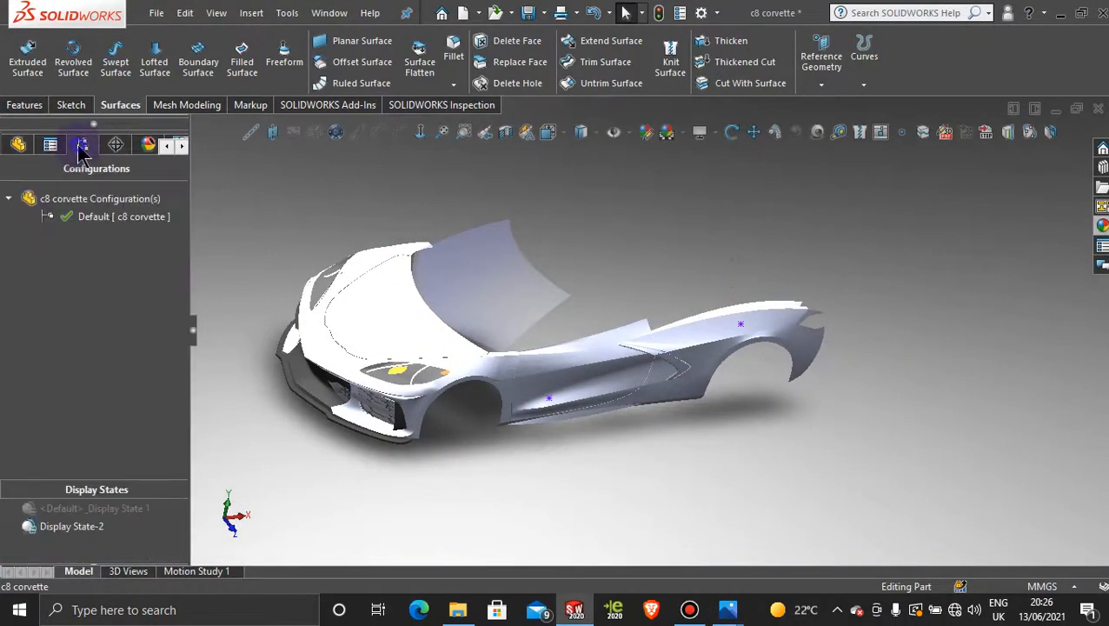
pyautogui.doubleClick(102, 513)
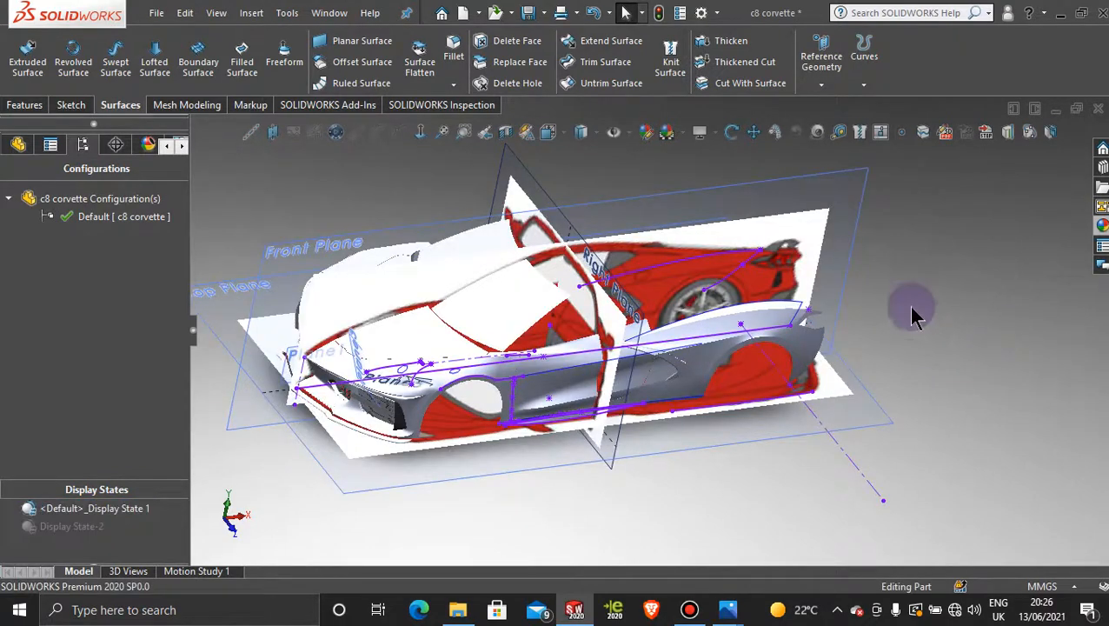
pyautogui.scroll(2, 876, 317)
pyautogui.scroll(-6, 693, 315)
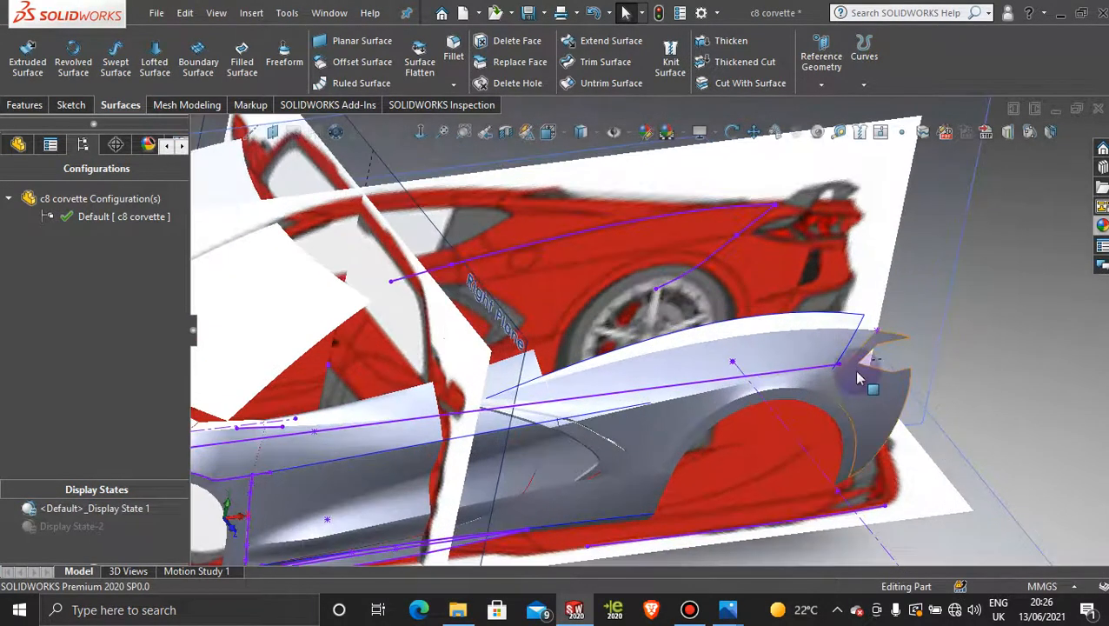
pyautogui.rightClick(845, 361)
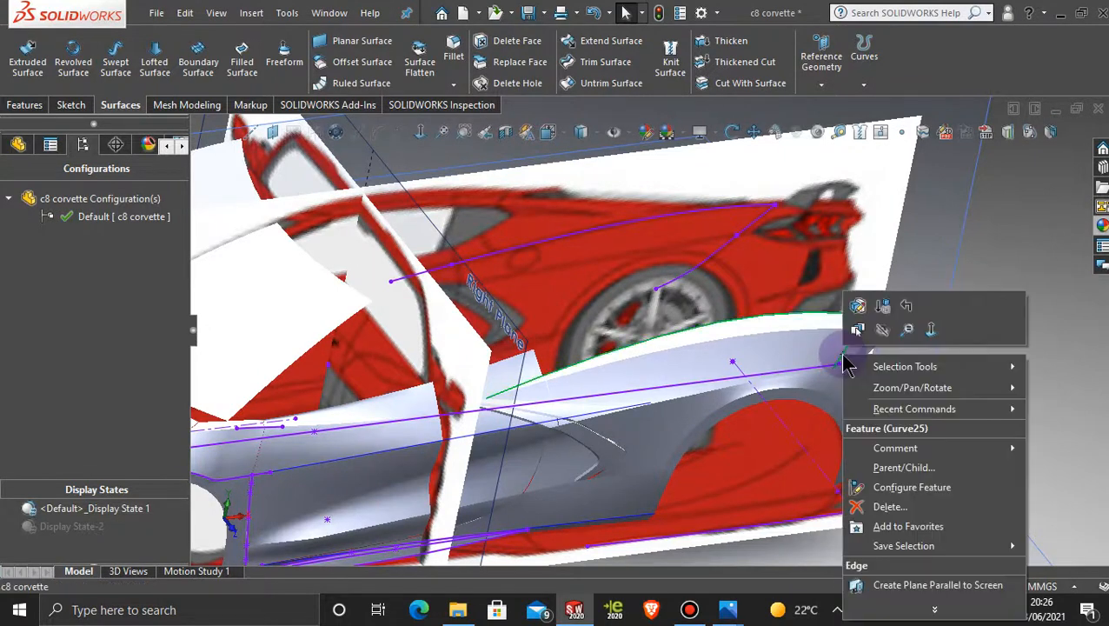
pyautogui.click(881, 329)
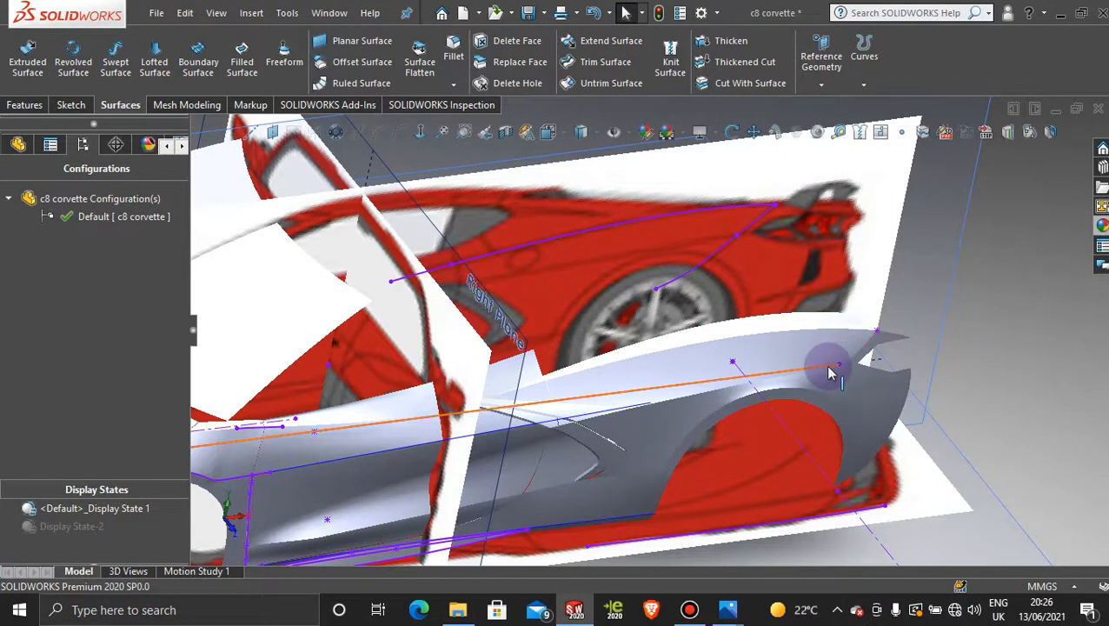
# - Hide the body-line sketch on the side-view reference image and the sketch with the centerline through the rear wheel arch
pyautogui.scroll(2, 670, 243)
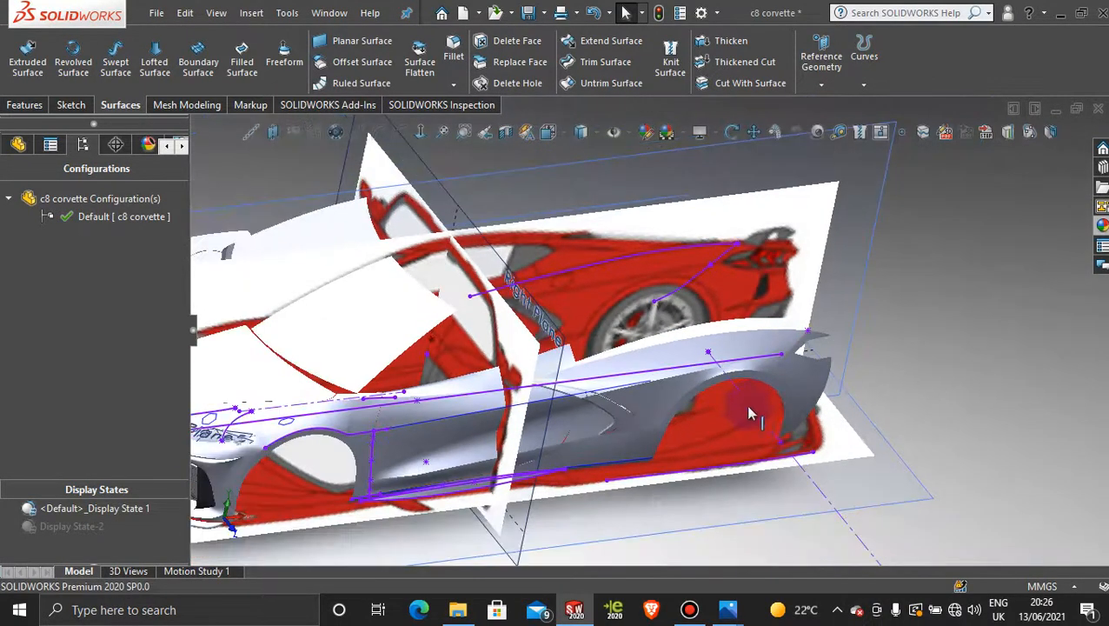
pyautogui.rightClick(678, 252)
pyautogui.click(710, 220)
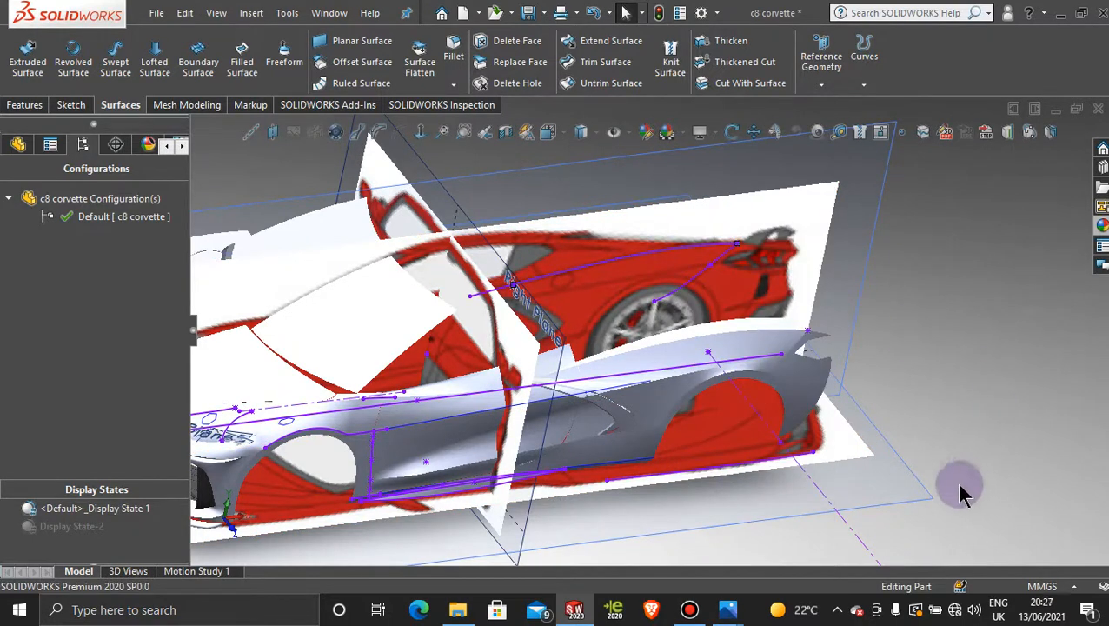
pyautogui.rightClick(830, 511)
pyautogui.click(874, 343)
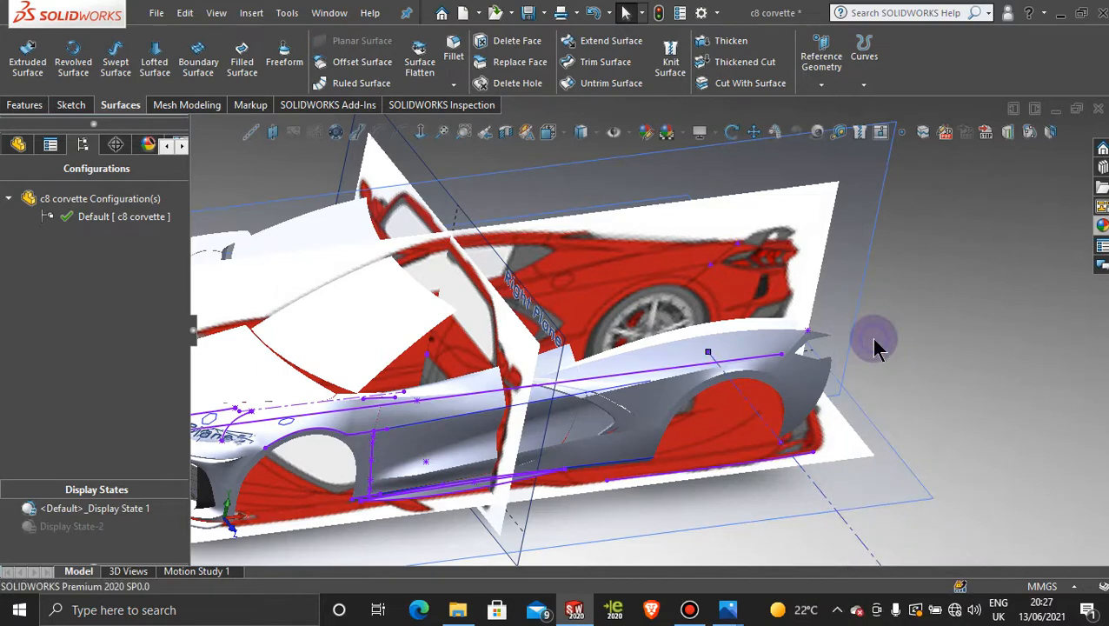
# - Hide the leftover sketch points near the spoiler, taillight and lower rear bumper of the side-view reference image
pyautogui.moveTo(888, 359); pyautogui.dragTo(810, 357, button='middle')
pyautogui.scroll(-3, 810, 356)
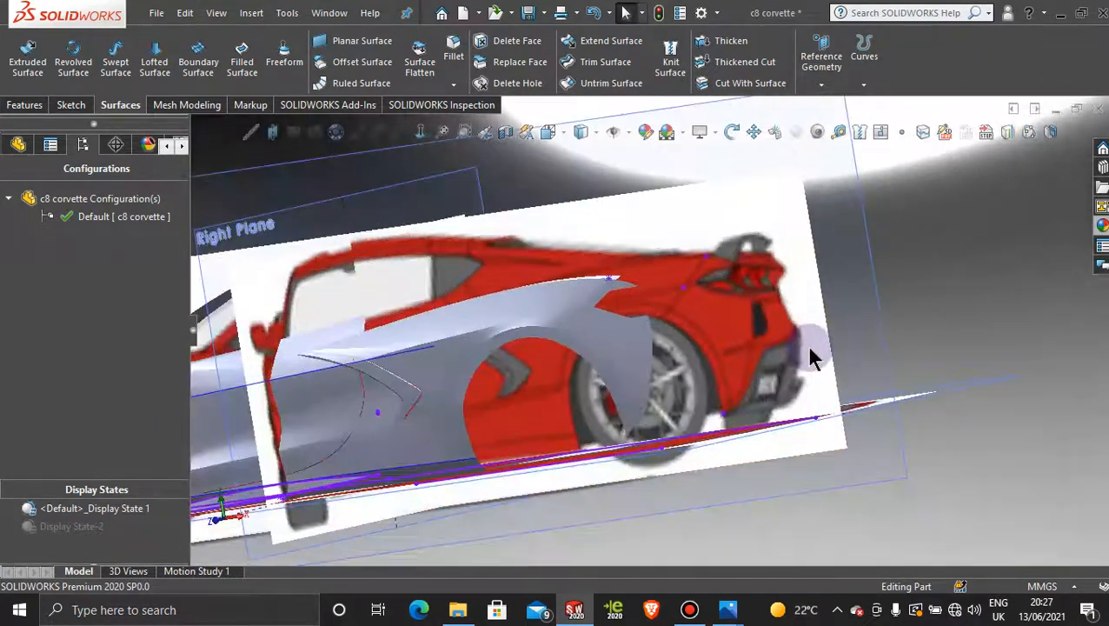
pyautogui.rightClick(704, 257)
pyautogui.click(746, 242)
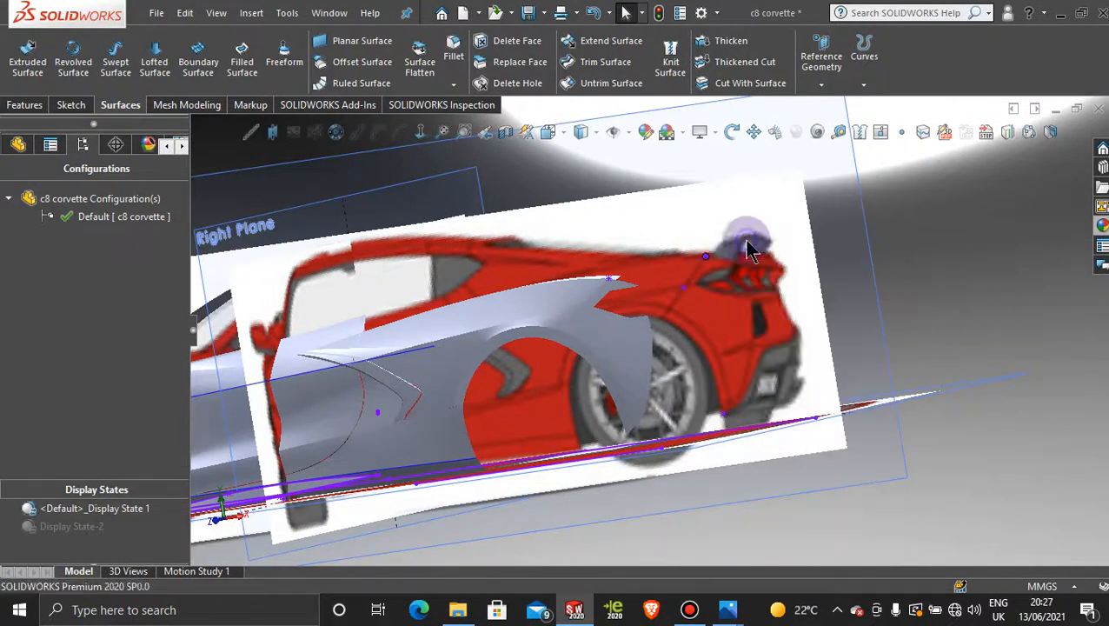
pyautogui.rightClick(683, 290)
pyautogui.click(724, 263)
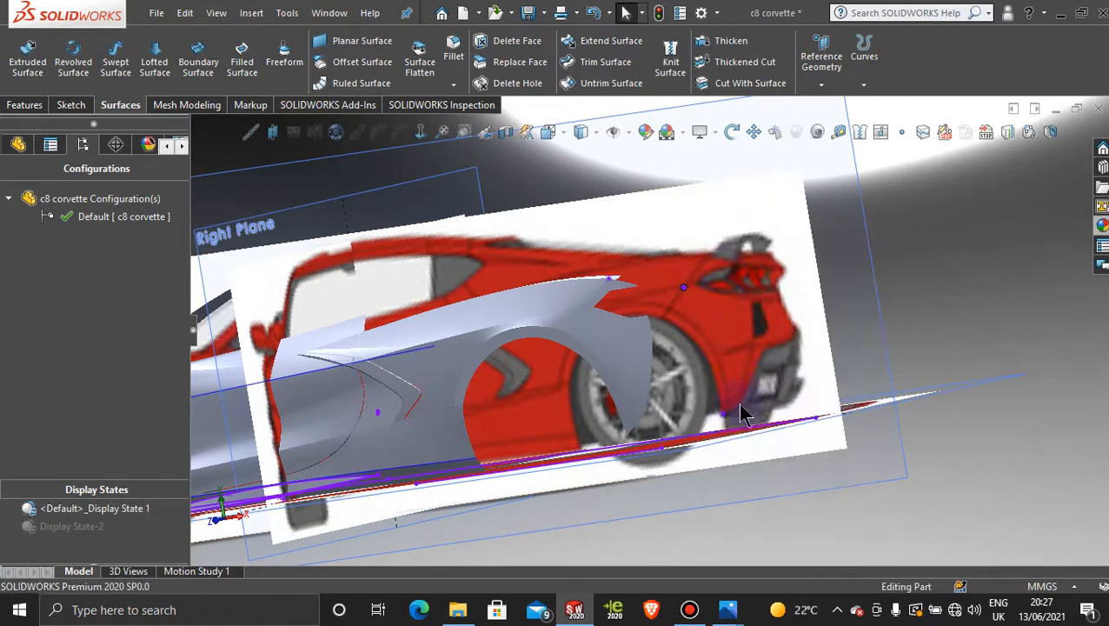
pyautogui.rightClick(728, 418)
pyautogui.click(772, 318)
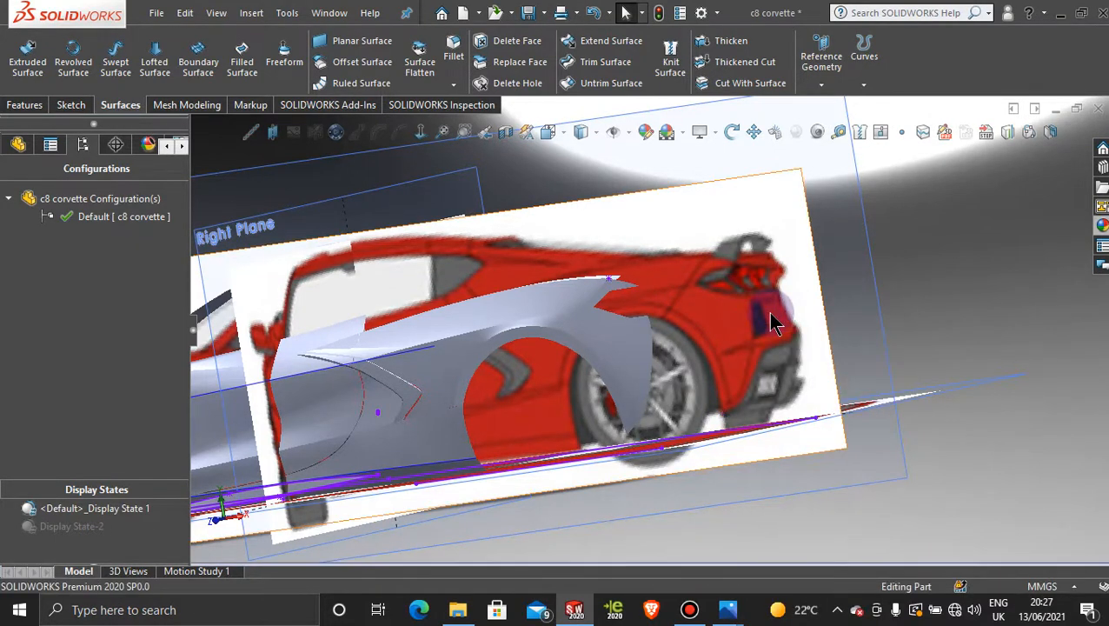
# - Hide the 3D sketch whose point sits at the rear fender's upper rear corner
pyautogui.scroll(-10, 591, 292)
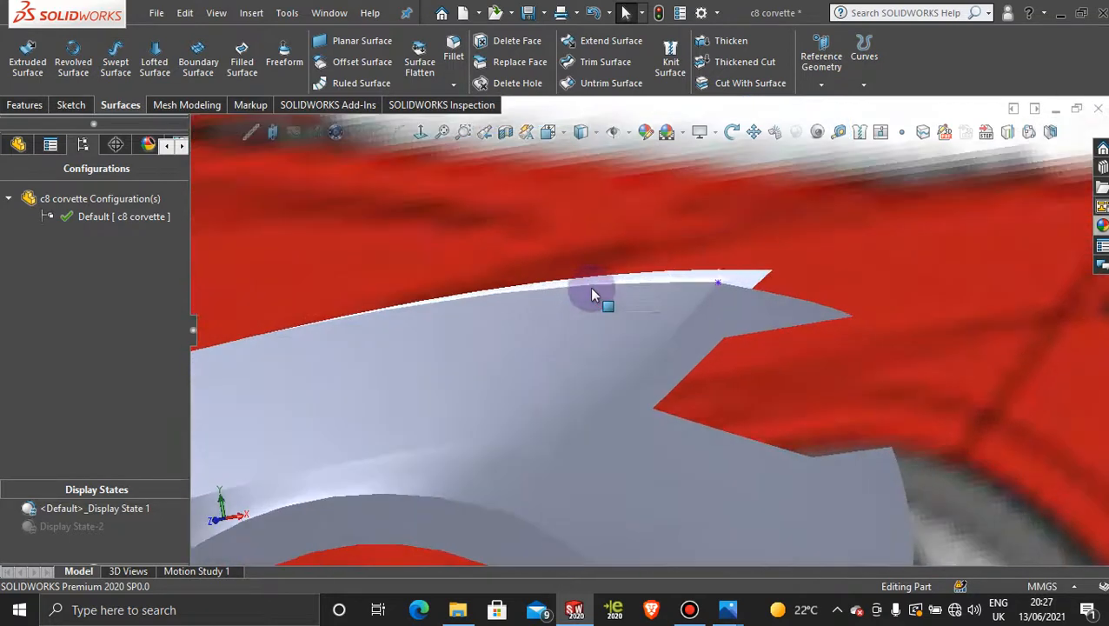
pyautogui.rightClick(717, 288)
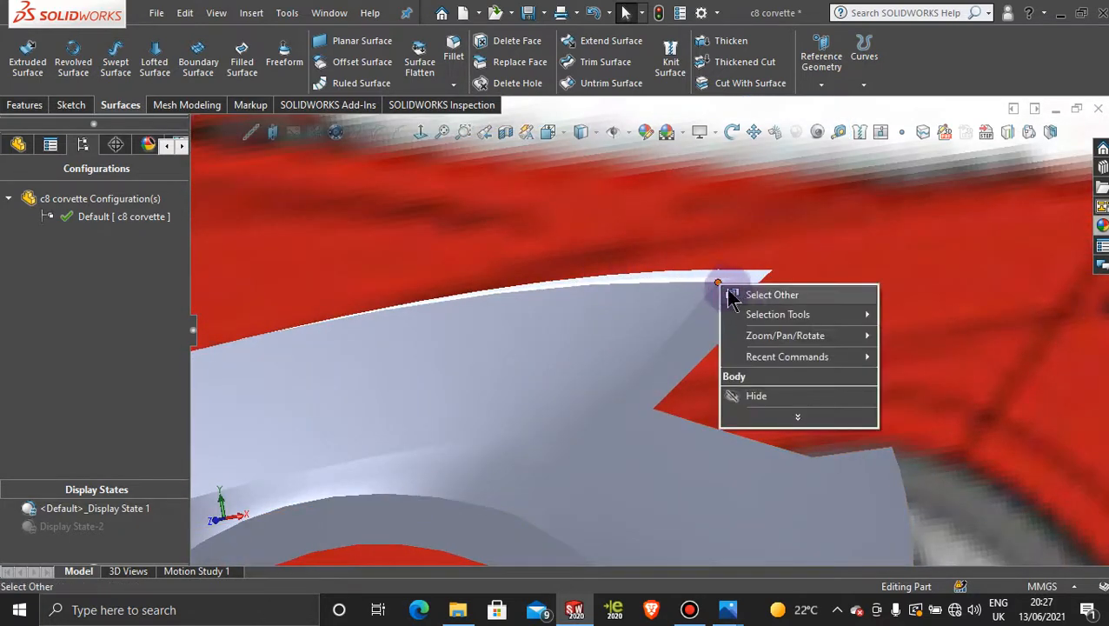
pyautogui.click(718, 288)
pyautogui.rightClick(718, 288)
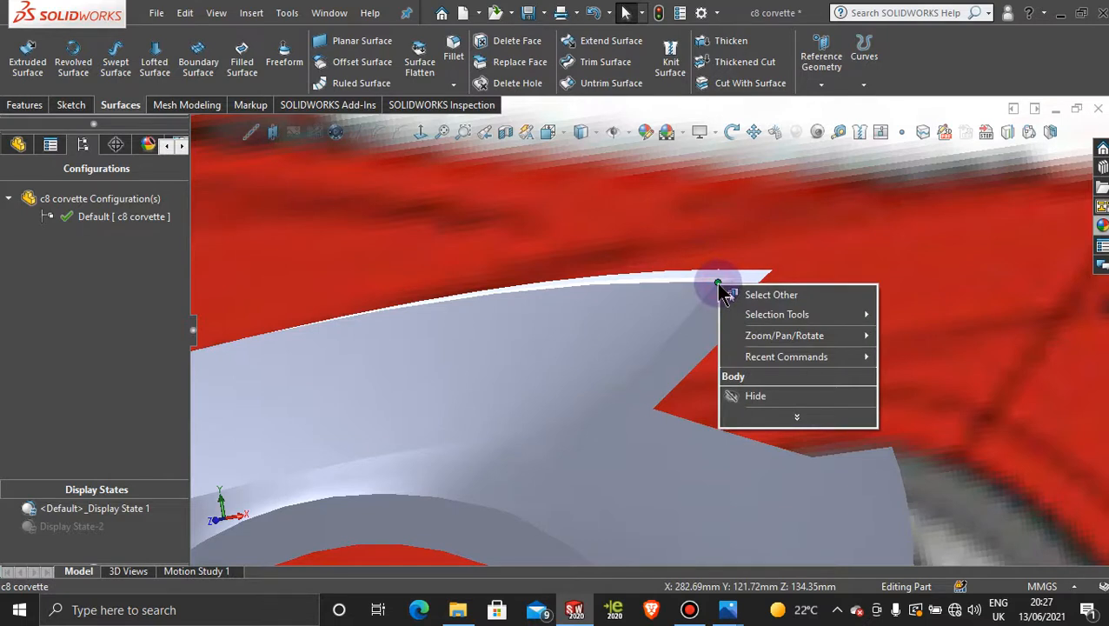
pyautogui.click(852, 225)
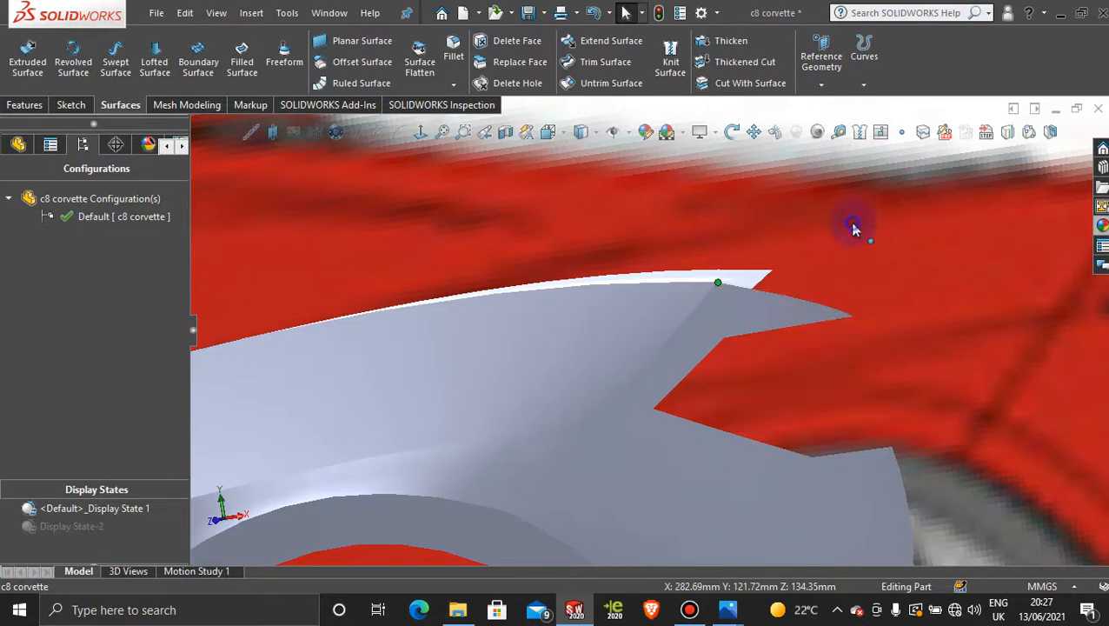
pyautogui.click(720, 287)
pyautogui.rightClick(721, 290)
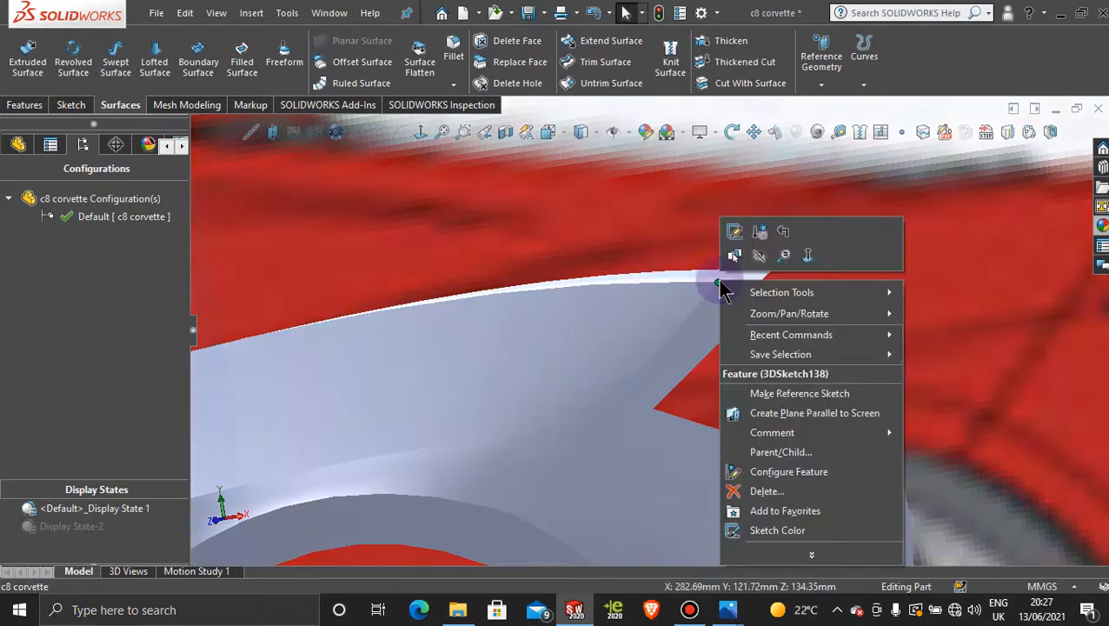
pyautogui.click(757, 257)
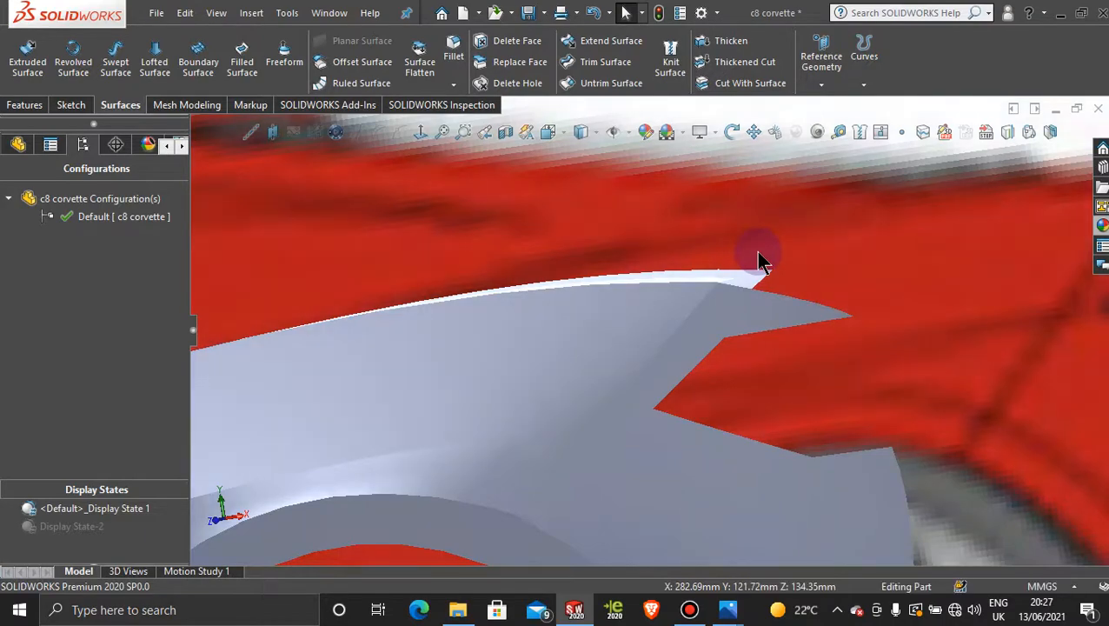
# - Hide the sketch line running across the side of the rear fender above the air intake
pyautogui.scroll(5, 930, 287)
pyautogui.moveTo(576, 312); pyautogui.dragTo(661, 416, button='middle')
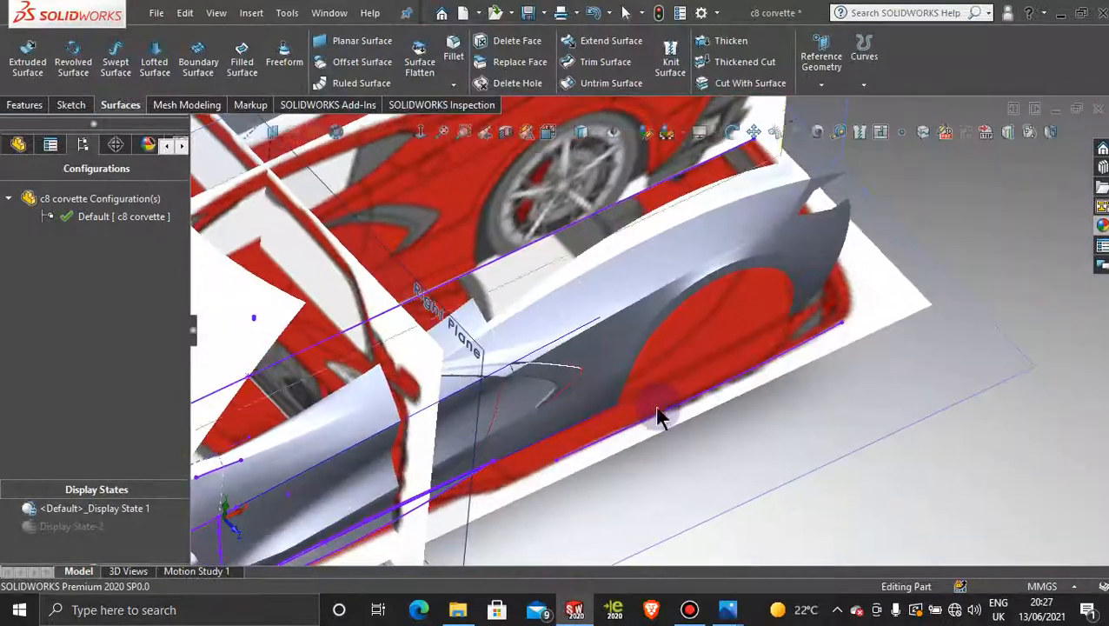
pyautogui.rightClick(558, 343)
pyautogui.click(596, 314)
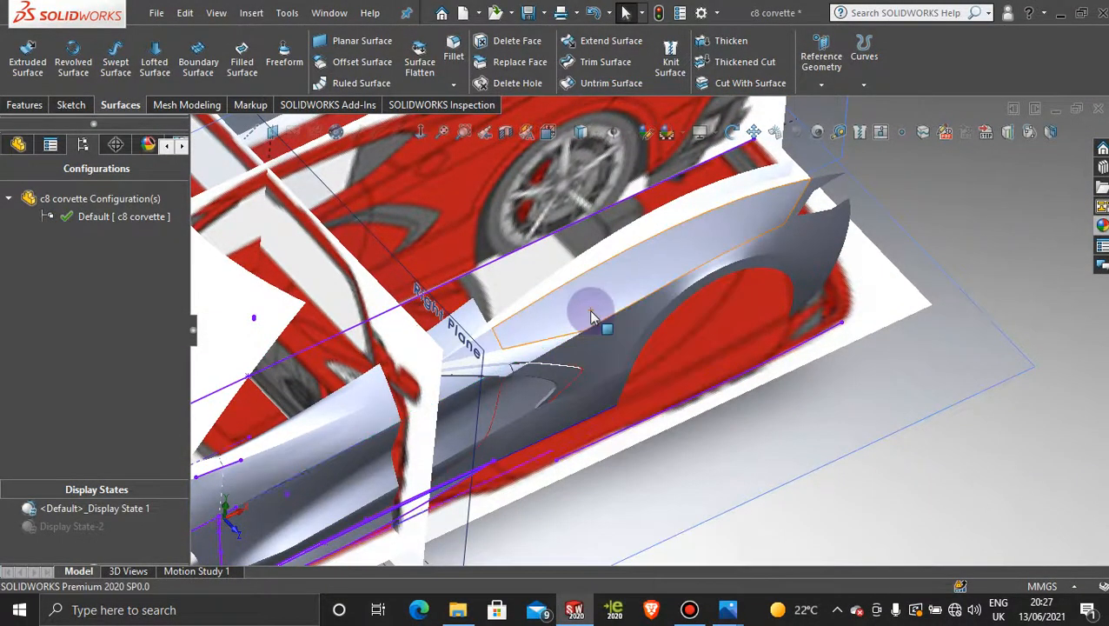
# - Start a new sketch on the Front Plane, viewed square-on over the side-view reference image
pyautogui.scroll(4, 726, 352)
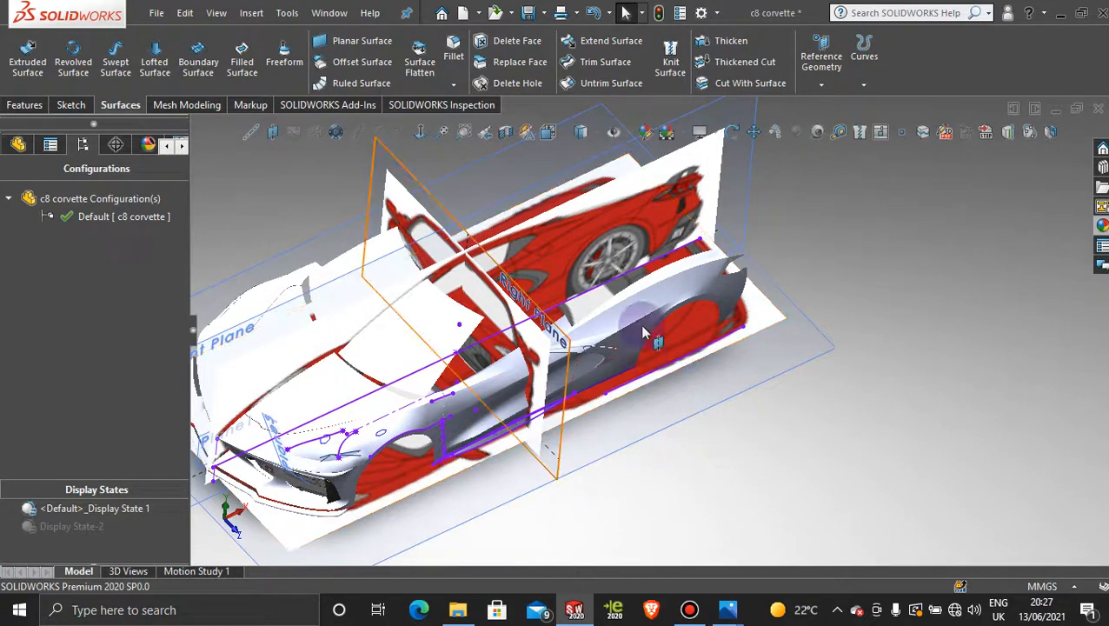
pyautogui.scroll(-2, 643, 333)
pyautogui.scroll(3, 643, 333)
pyautogui.moveTo(649, 337); pyautogui.dragTo(612, 302, button='middle')
pyautogui.scroll(-4, 630, 316)
pyautogui.scroll(2, 686, 361)
pyautogui.moveTo(686, 362); pyautogui.dragTo(634, 299, button='middle')
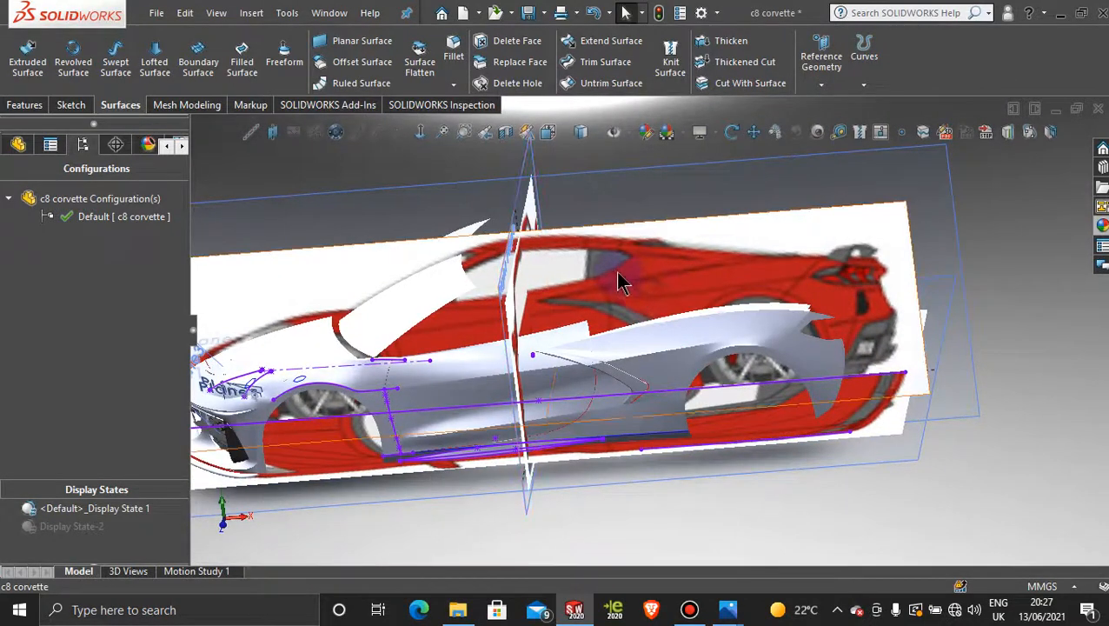
pyautogui.click(822, 187)
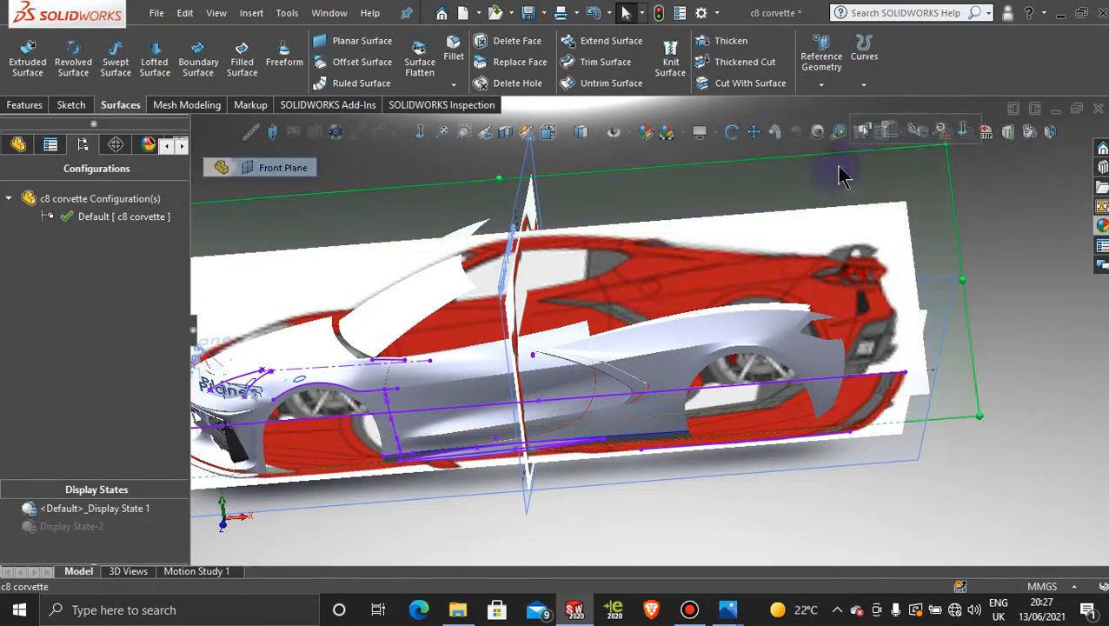
pyautogui.click(420, 132)
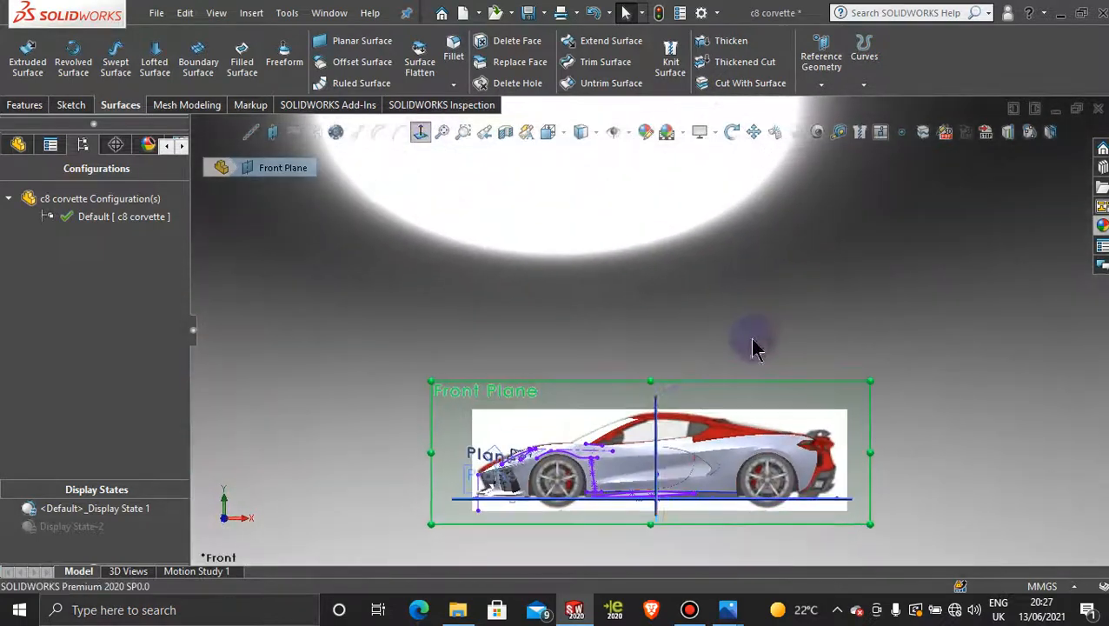
pyautogui.scroll(-10, 648, 388)
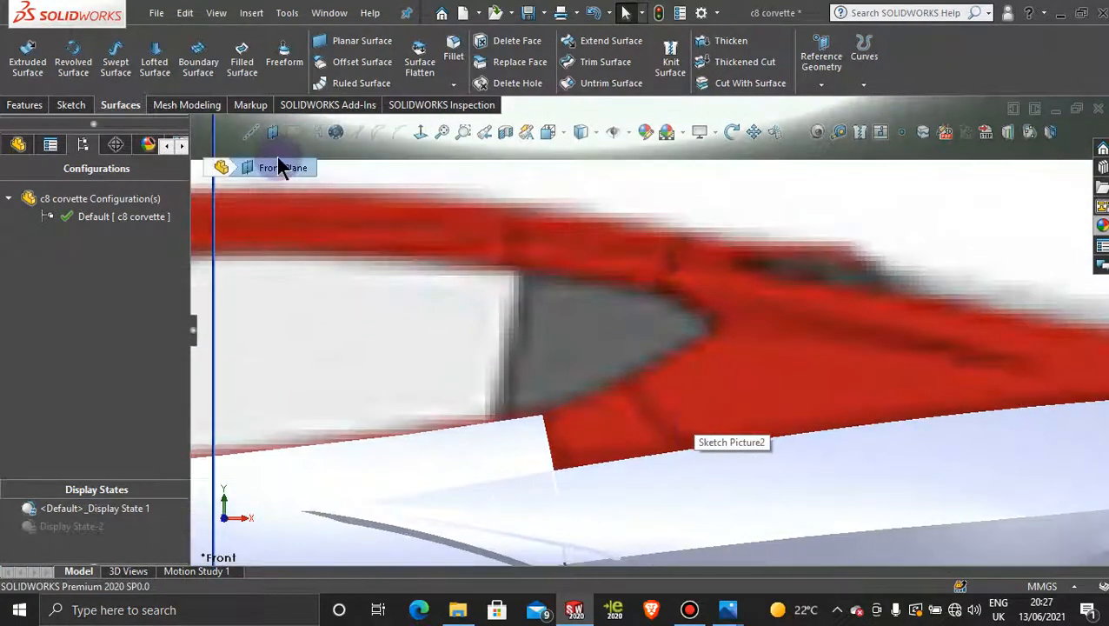
pyautogui.press('f')
pyautogui.click(881, 274)
pyautogui.click(946, 220)
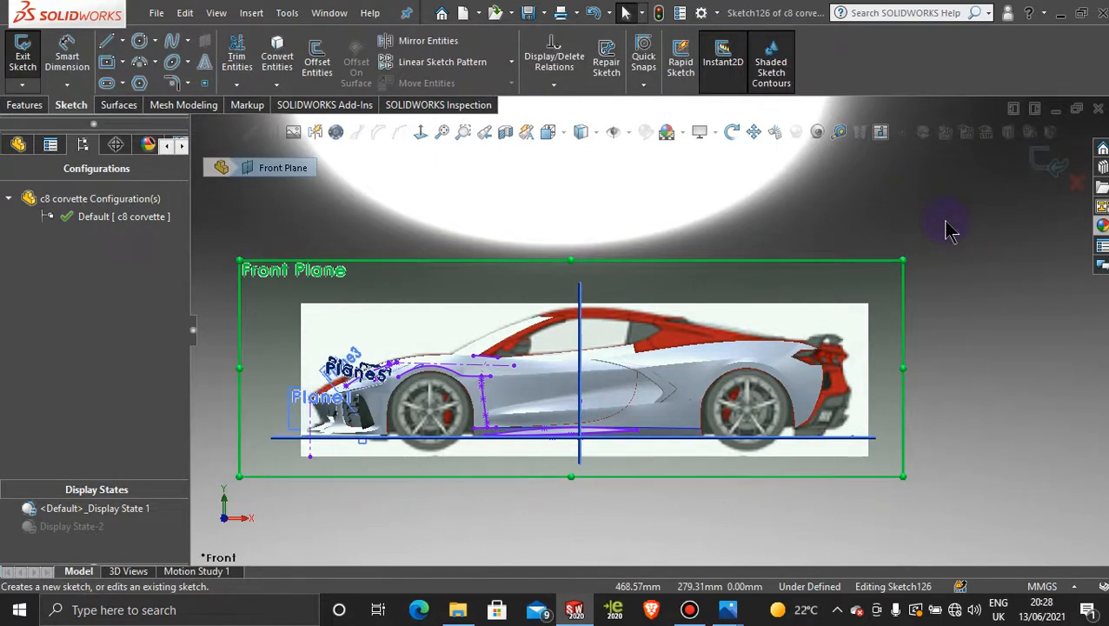
# - Place a sketch point on the lower edge of the rear quarter window in the side-view image and close the sketch
pyautogui.scroll(-6, 681, 329)
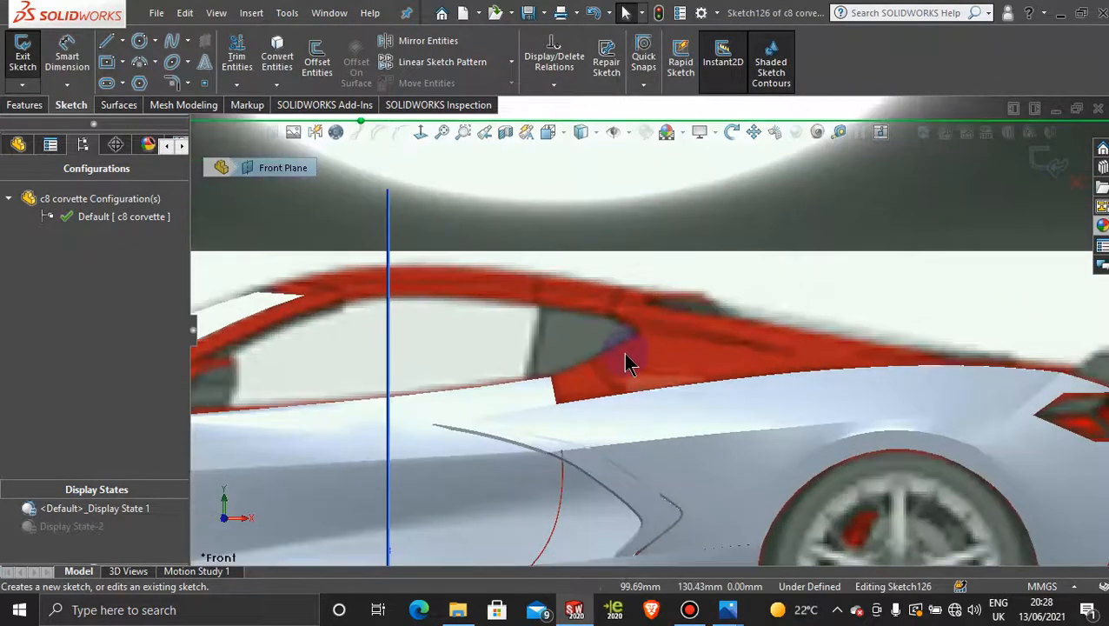
pyautogui.scroll(-3, 625, 354)
pyautogui.click(205, 84)
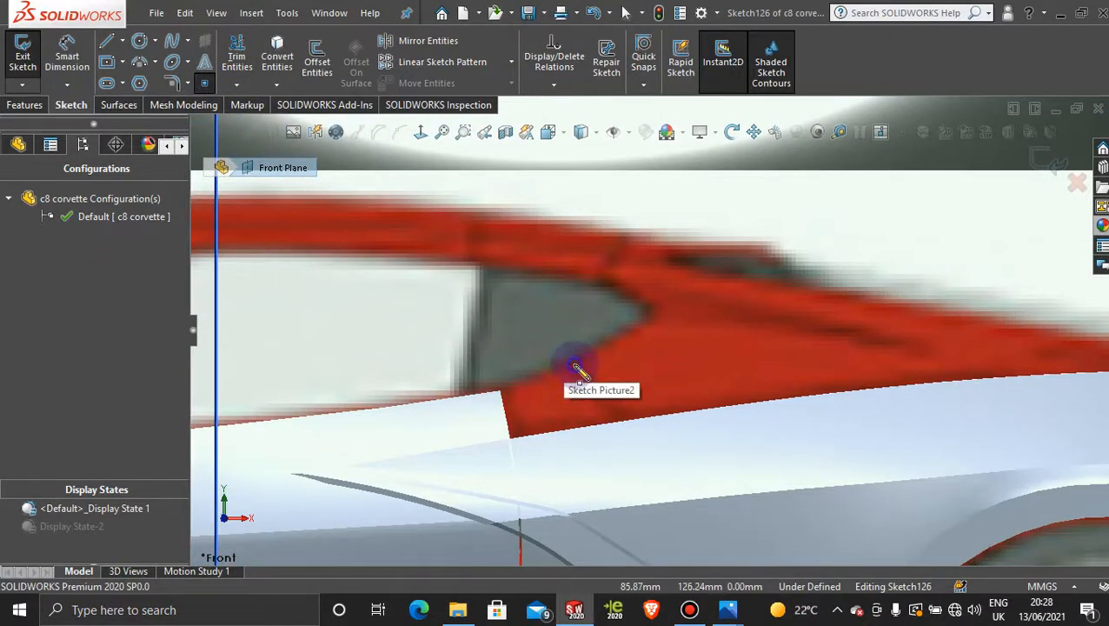
pyautogui.click(627, 423)
pyautogui.press('Escape')
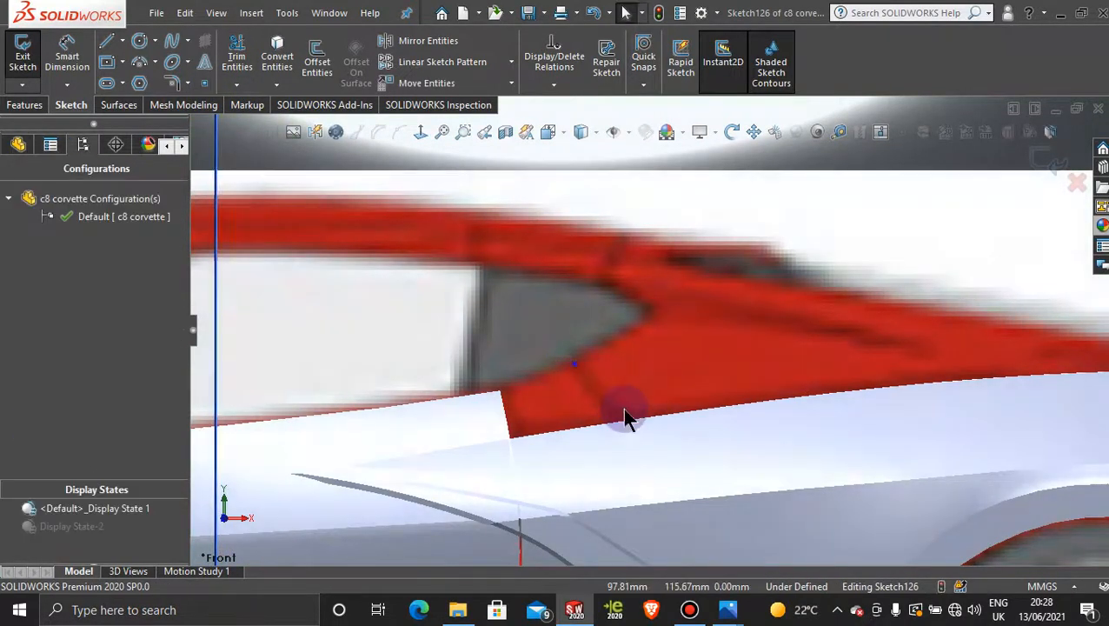
pyautogui.press('f')
pyautogui.moveTo(651, 306); pyautogui.dragTo(521, 287, button='middle')
pyautogui.scroll(3, 606, 371)
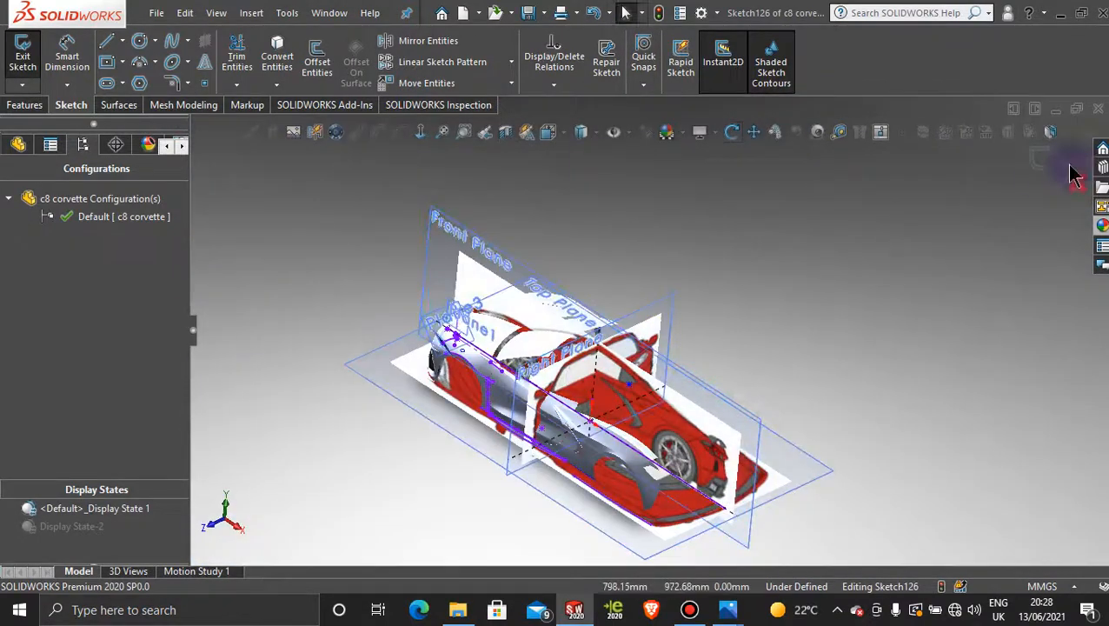
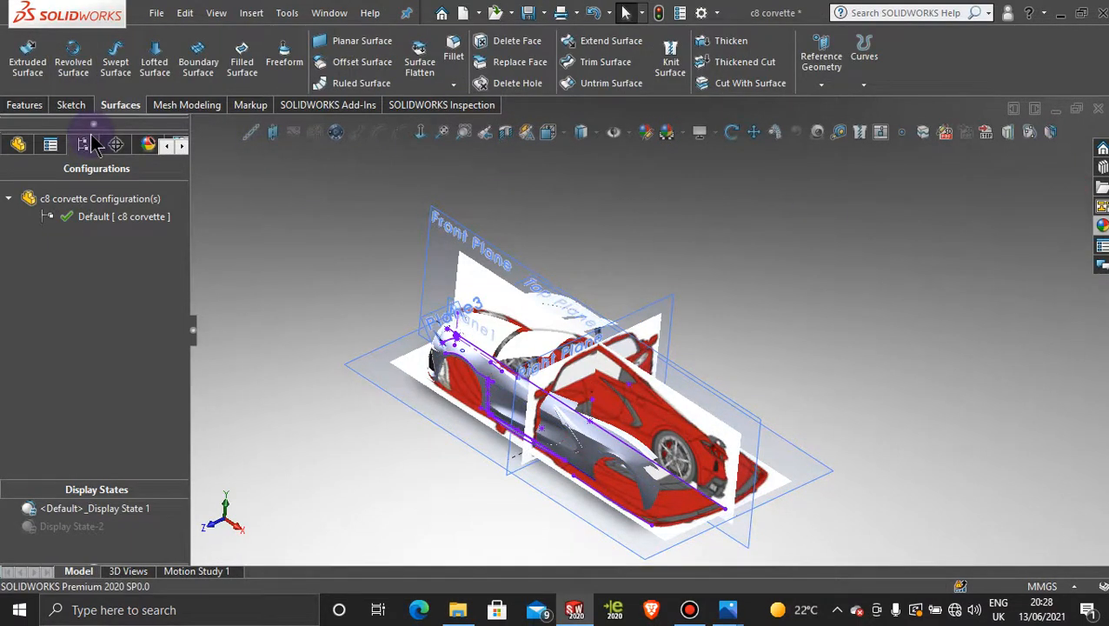
# - In a new 3D sketch, draw a centerline about 600 mm long from the quarter-window point outward along Z, past the car's side
pyautogui.click(70, 104)
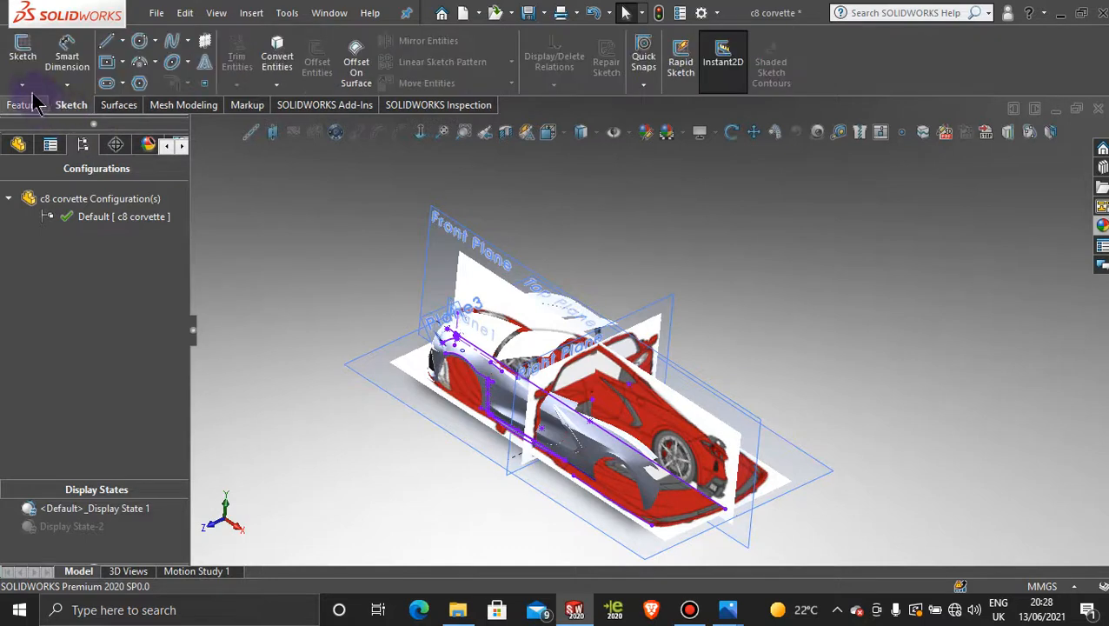
pyautogui.click(22, 85)
pyautogui.click(48, 122)
pyautogui.click(123, 40)
pyautogui.click(143, 83)
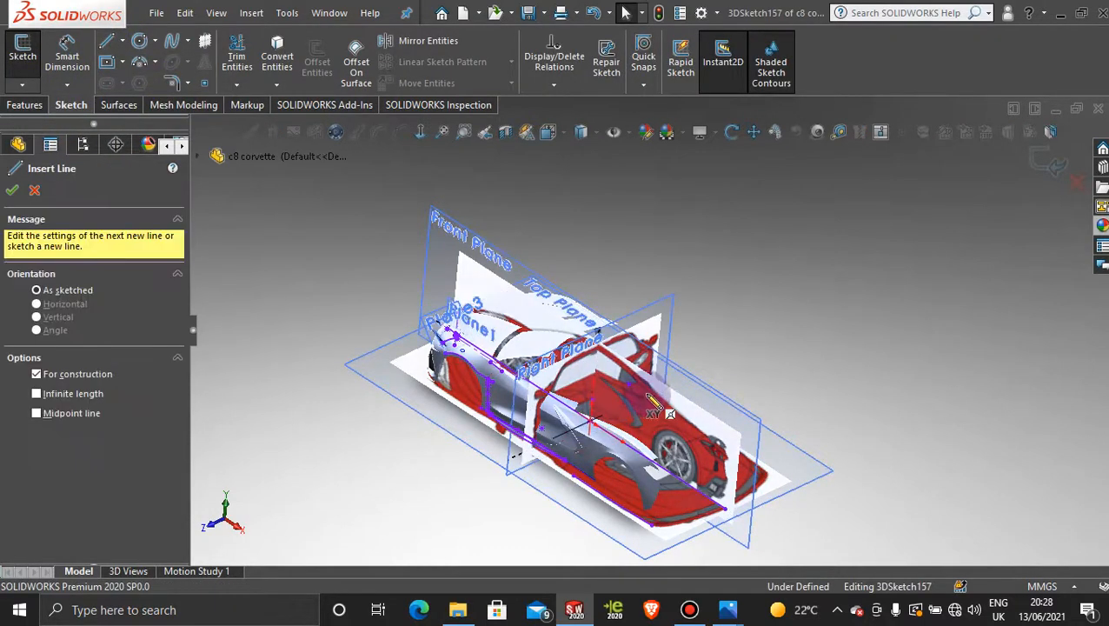
pyautogui.scroll(-5, 648, 398)
pyautogui.click(631, 351)
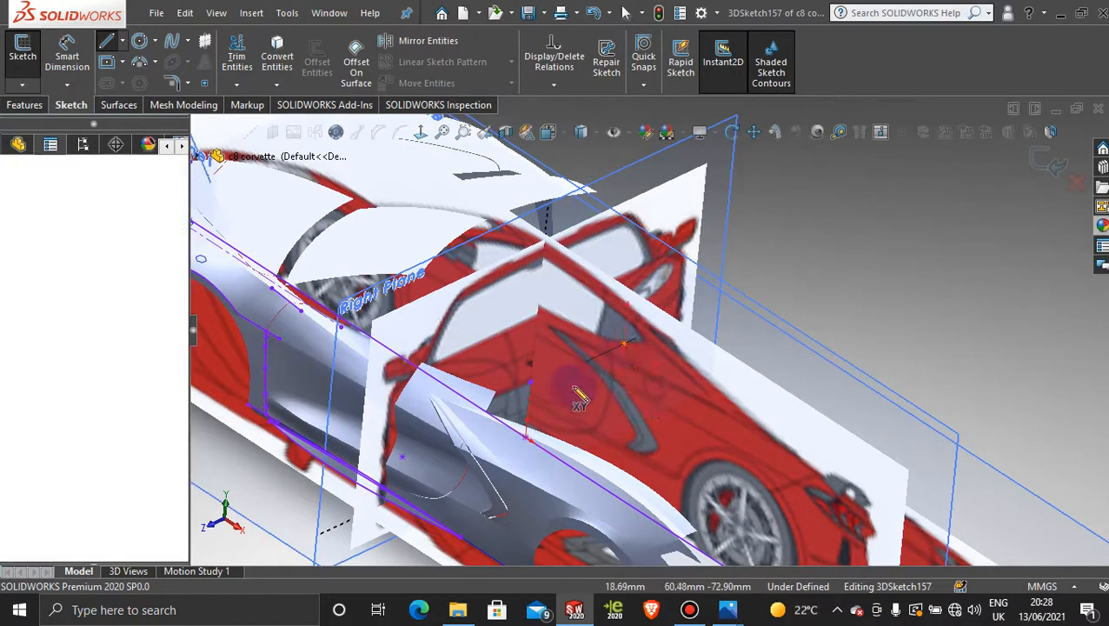
pyautogui.scroll(5, 400, 417)
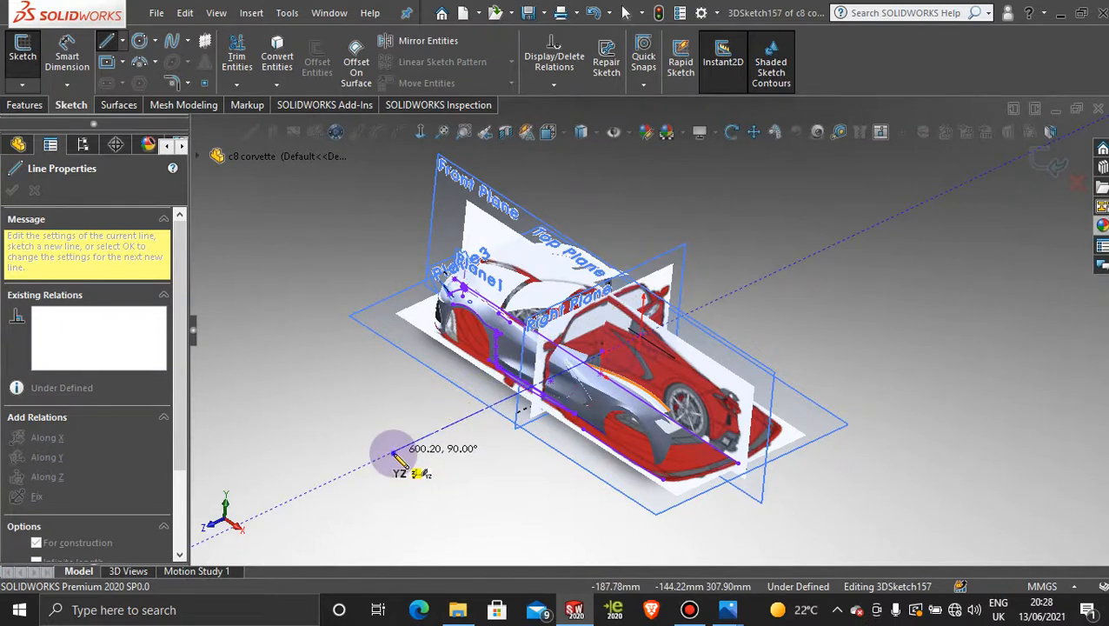
pyautogui.click(394, 452)
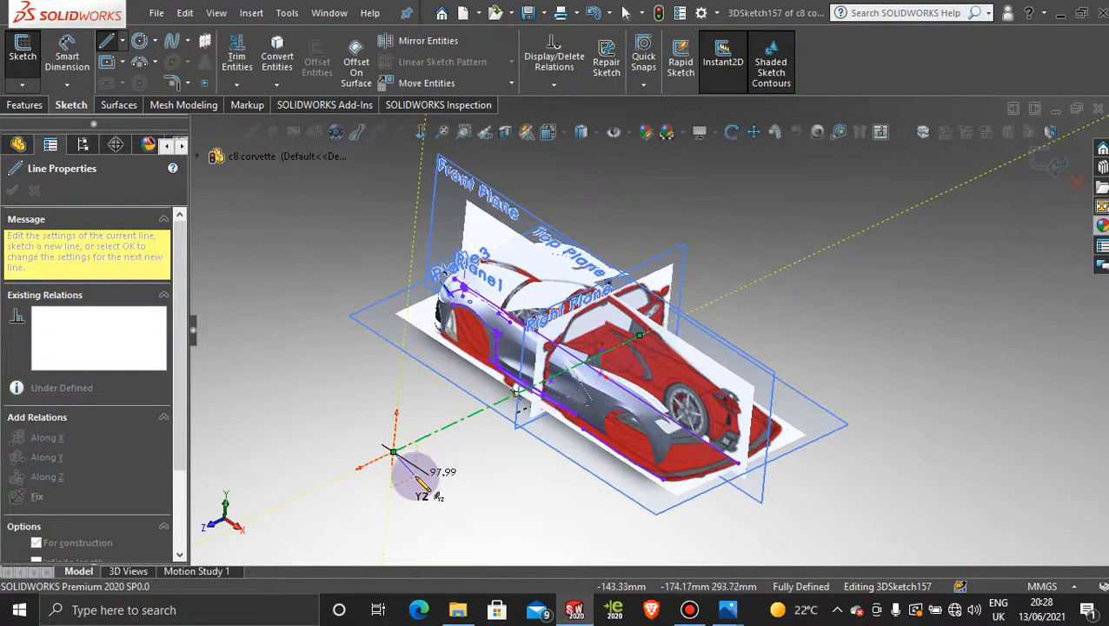
pyautogui.press('Escape')
pyautogui.press('Escape')
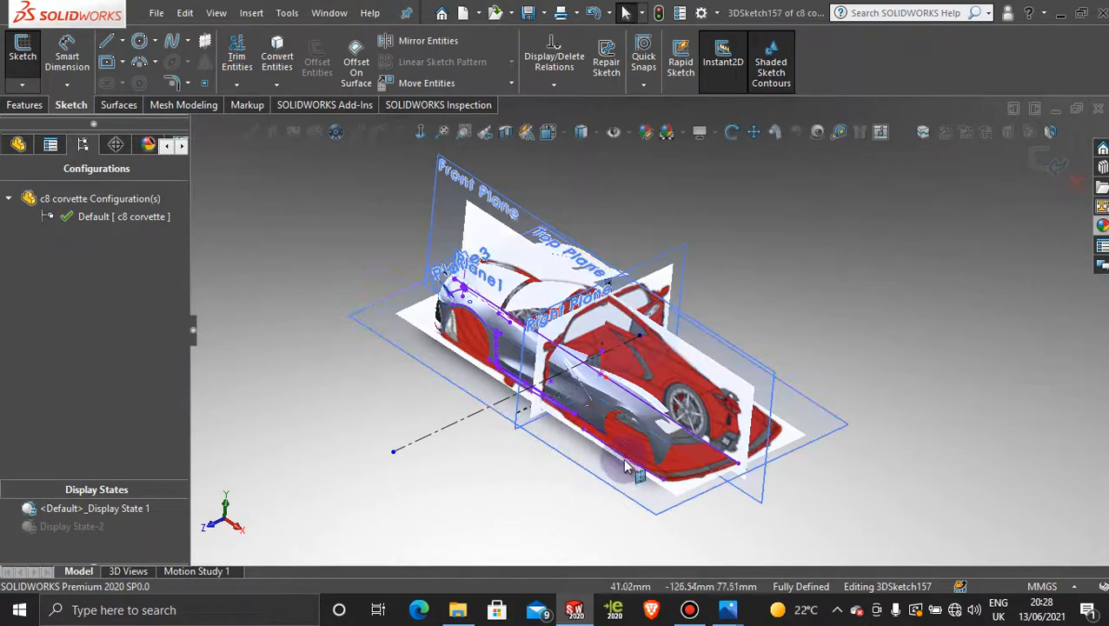
# - Viewed square-on to the Top Plane, place a point on the centerline at the quarter window's outer edge, and close the 3D sketch
pyautogui.click(609, 483)
pyautogui.click(420, 136)
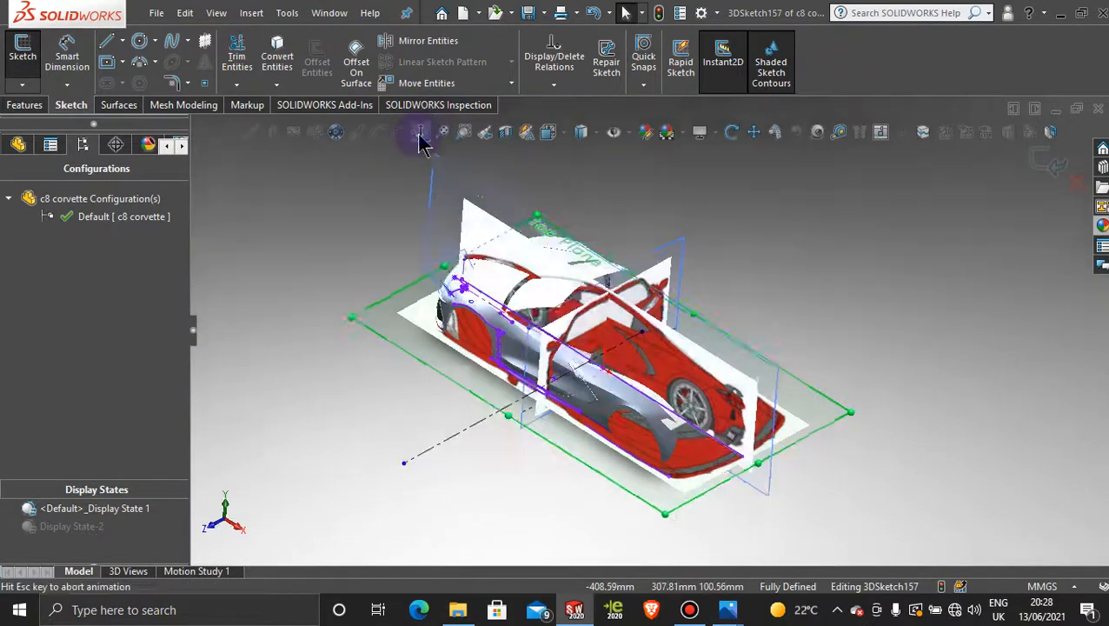
pyautogui.scroll(-5, 721, 308)
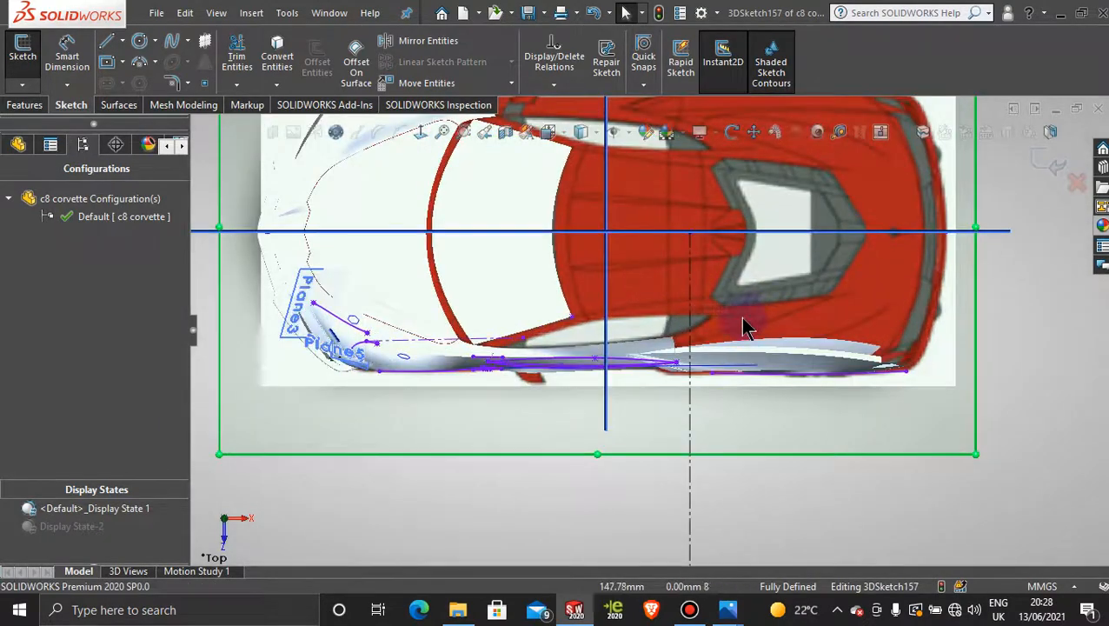
pyautogui.scroll(-5, 743, 328)
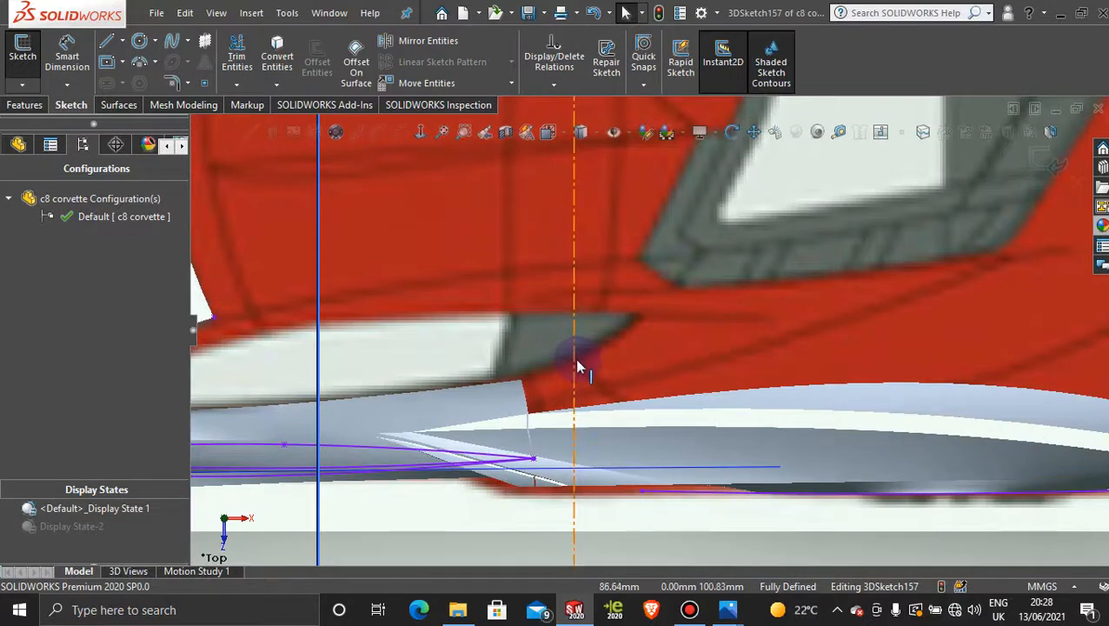
pyautogui.click(208, 84)
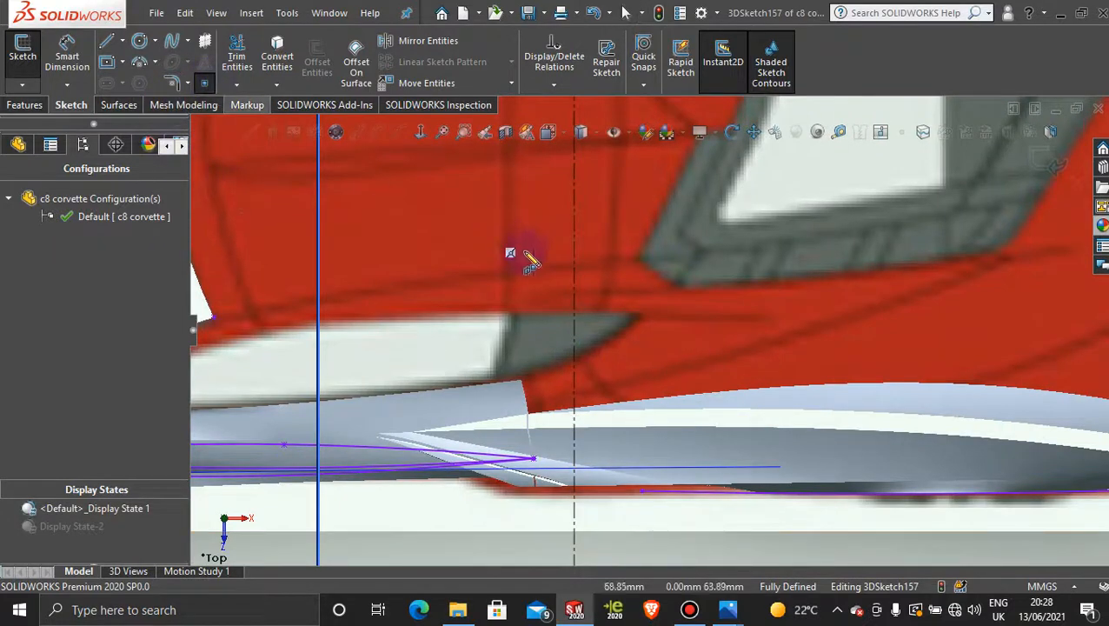
pyautogui.click(574, 360)
pyautogui.press('Escape')
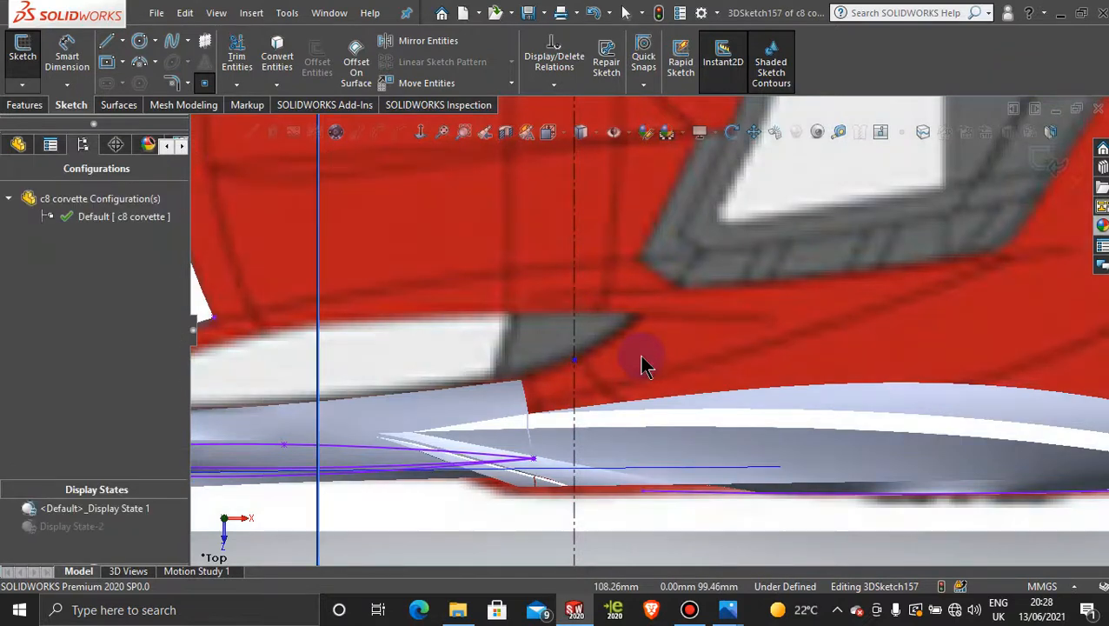
pyautogui.scroll(3, 666, 361)
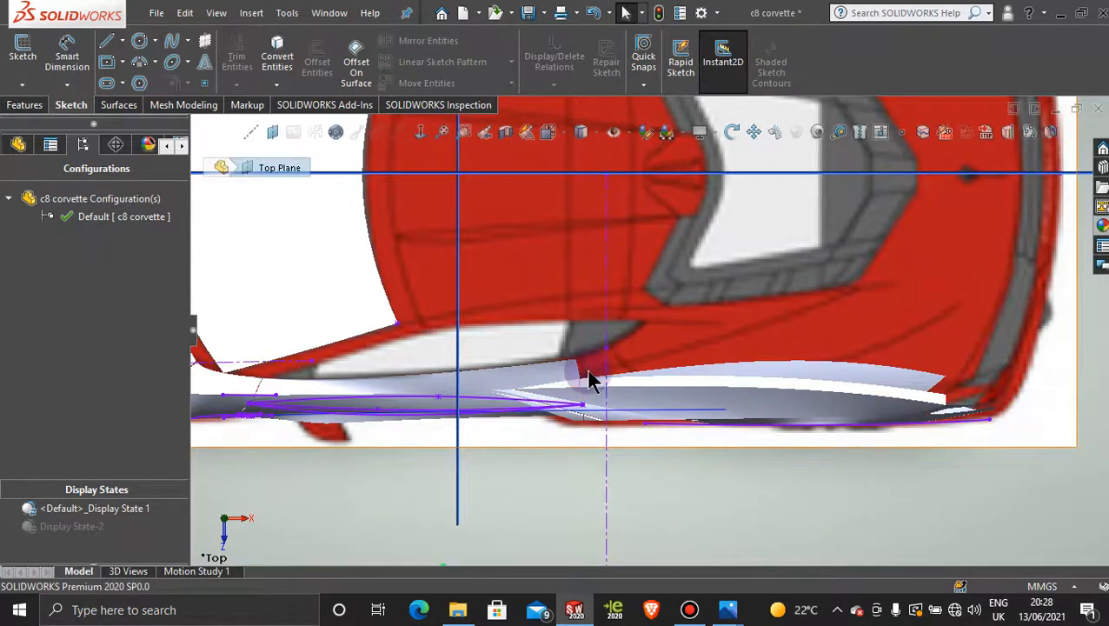
# - Convert the short rear edge of the door's upper surface beside the quarter window into a new 3D sketch and close it
pyautogui.scroll(-5, 631, 394)
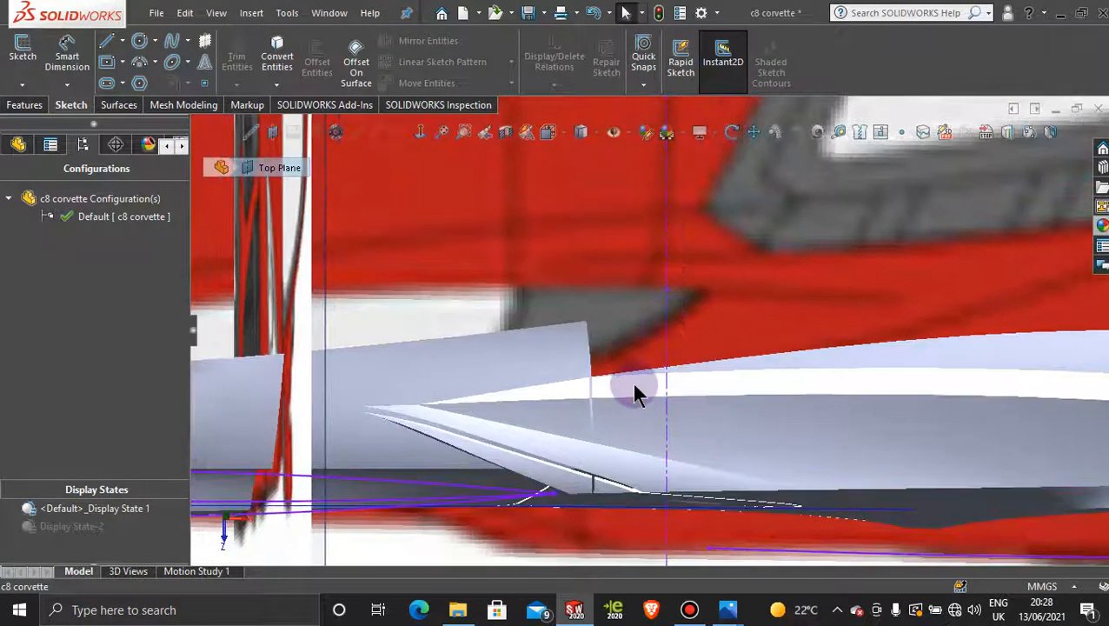
pyautogui.scroll(-2, 639, 382)
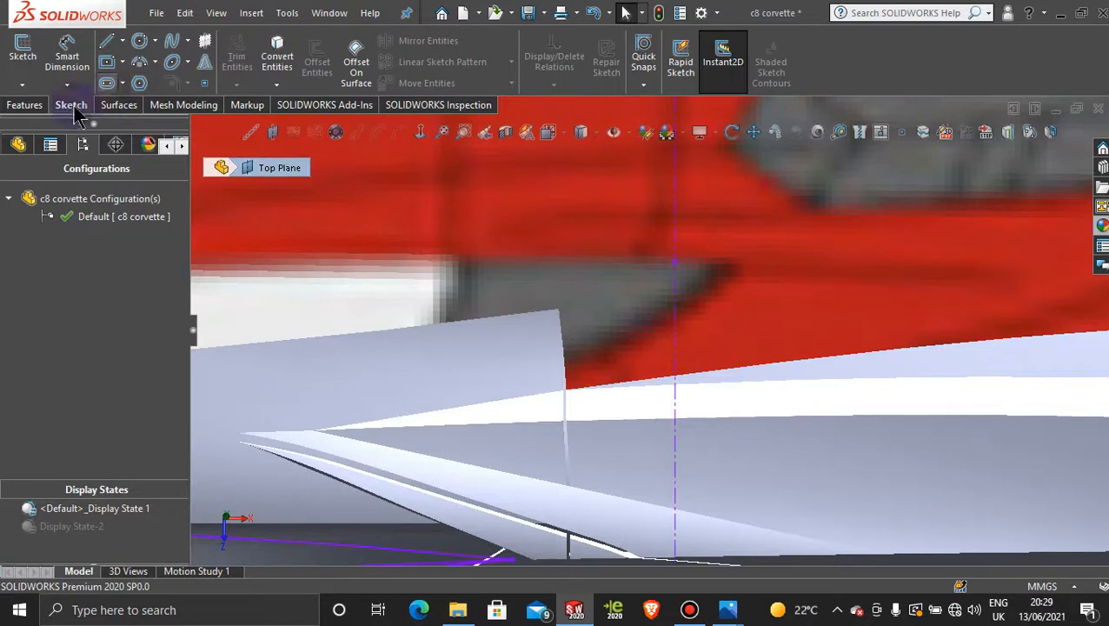
pyautogui.click(22, 86)
pyautogui.click(48, 121)
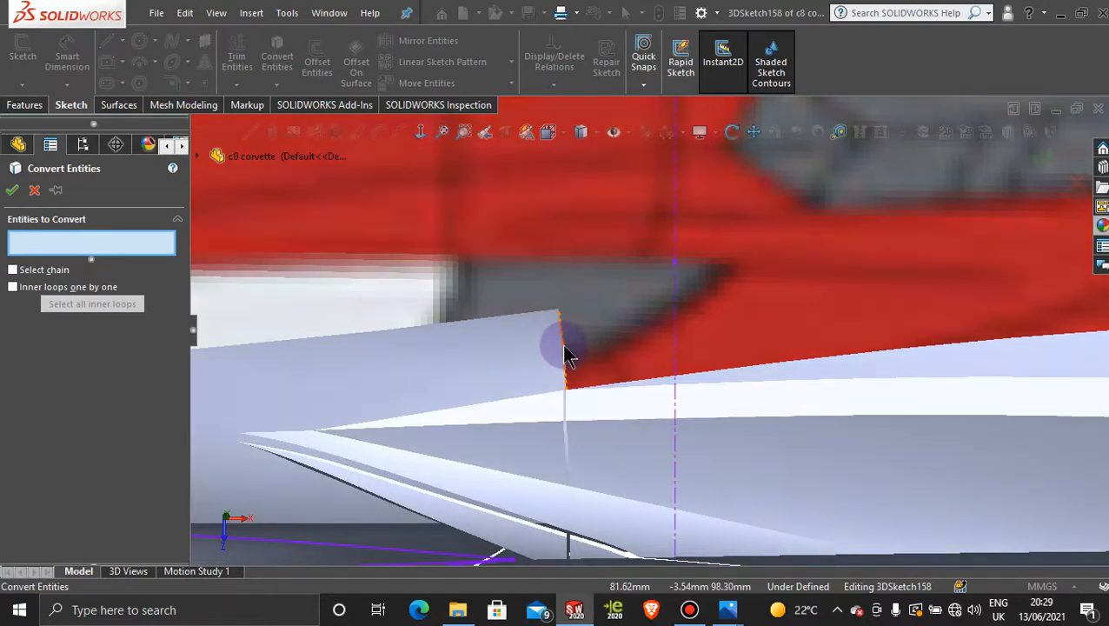
pyautogui.scroll(-3, 565, 352)
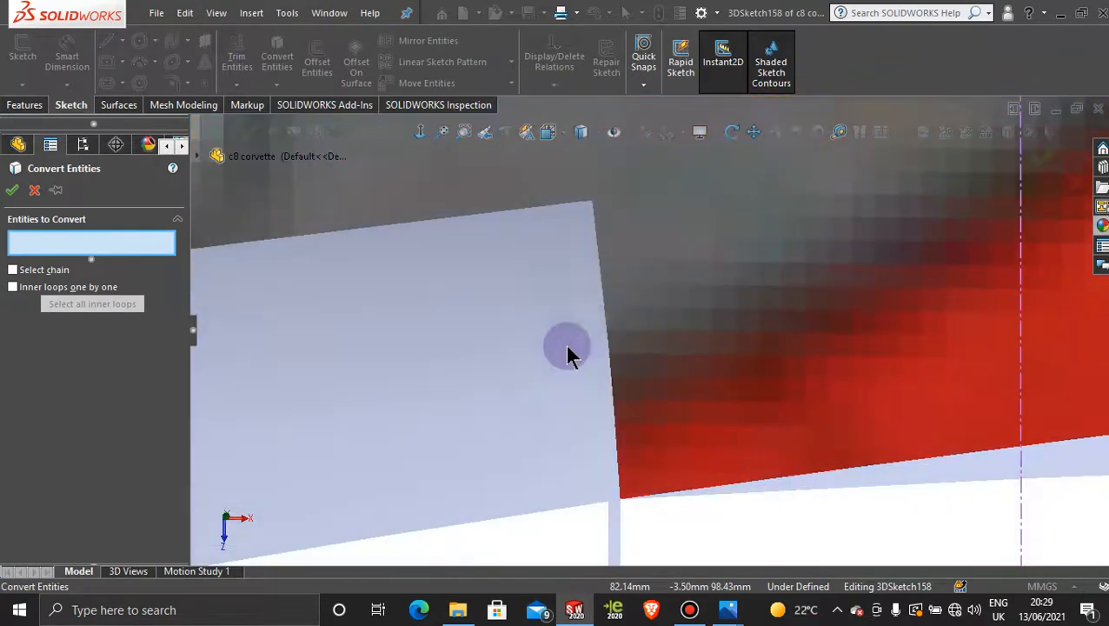
pyautogui.click(599, 278)
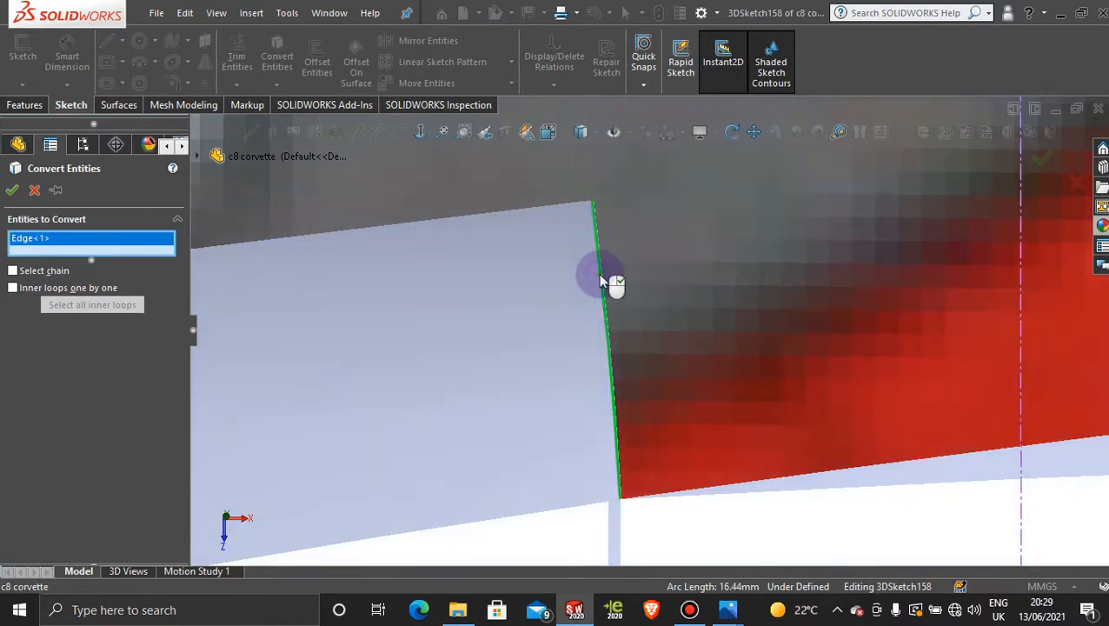
pyautogui.click(12, 191)
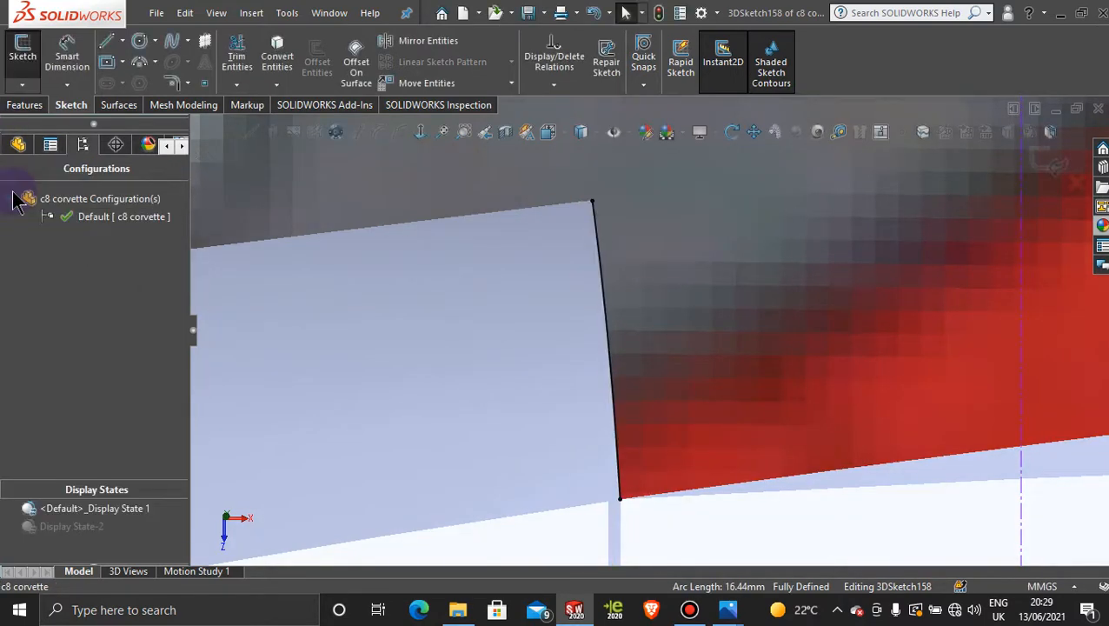
pyautogui.scroll(5, 704, 296)
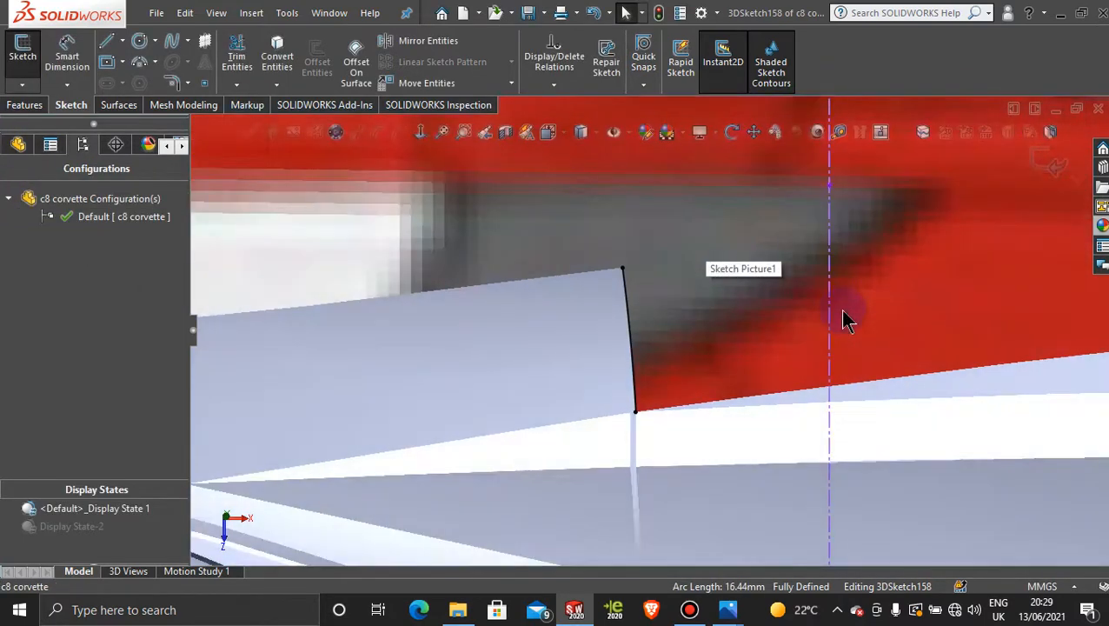
pyautogui.scroll(-2, 704, 295)
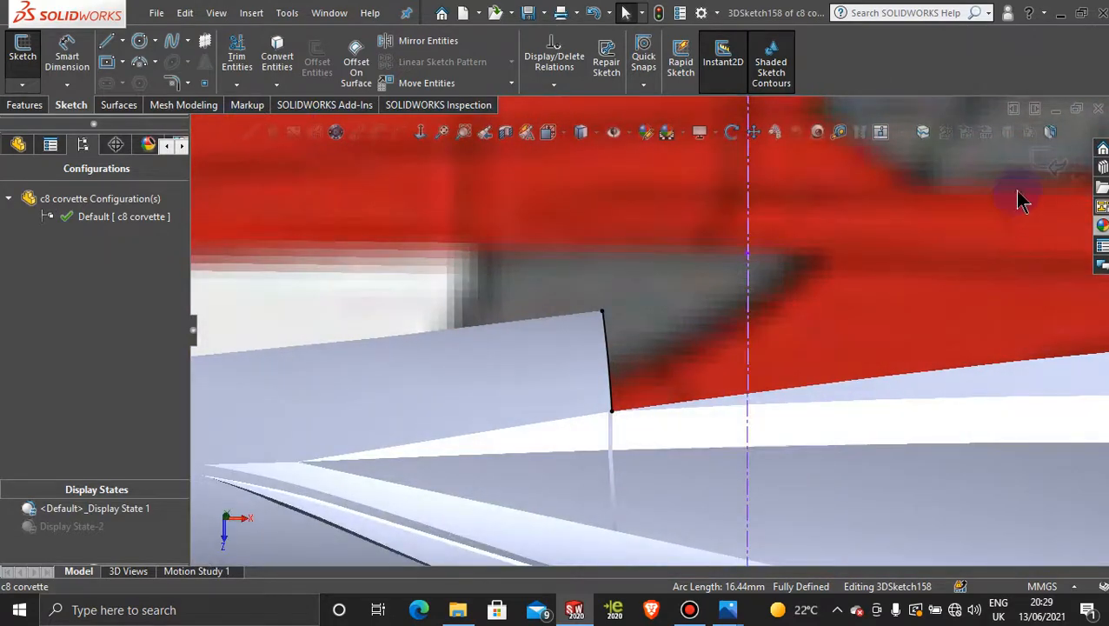
pyautogui.click(1058, 155)
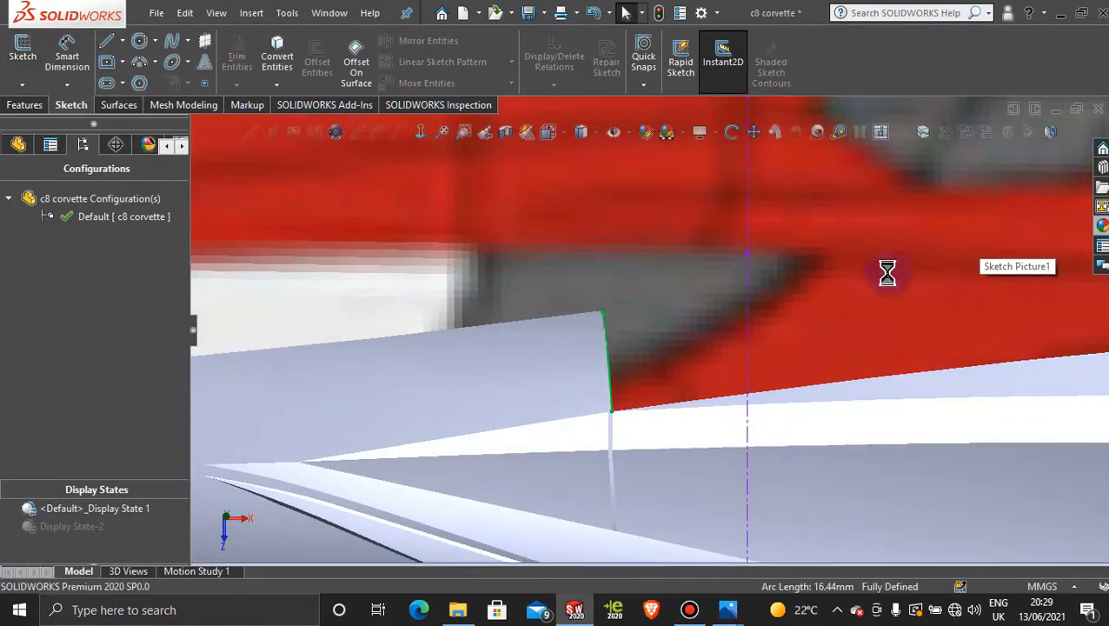
# - In a new 3D sketch, draw a two-point spline from the door's converted rear edge to the quarter-window point on the centerline
pyautogui.scroll(5, 841, 304)
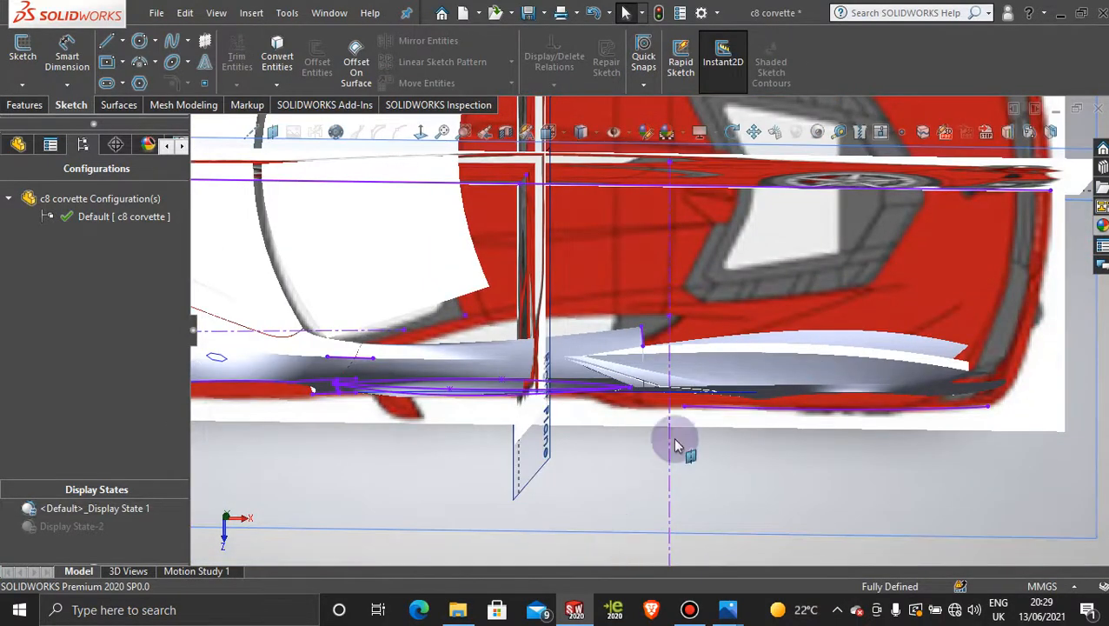
pyautogui.scroll(-5, 651, 317)
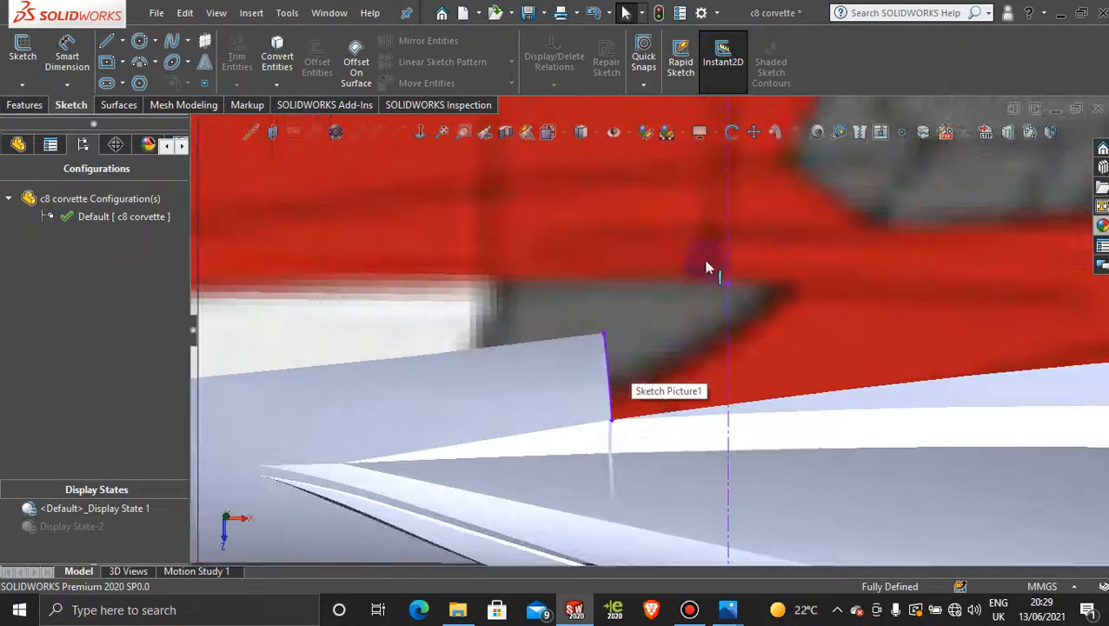
pyautogui.click(21, 84)
pyautogui.click(45, 119)
pyautogui.click(171, 41)
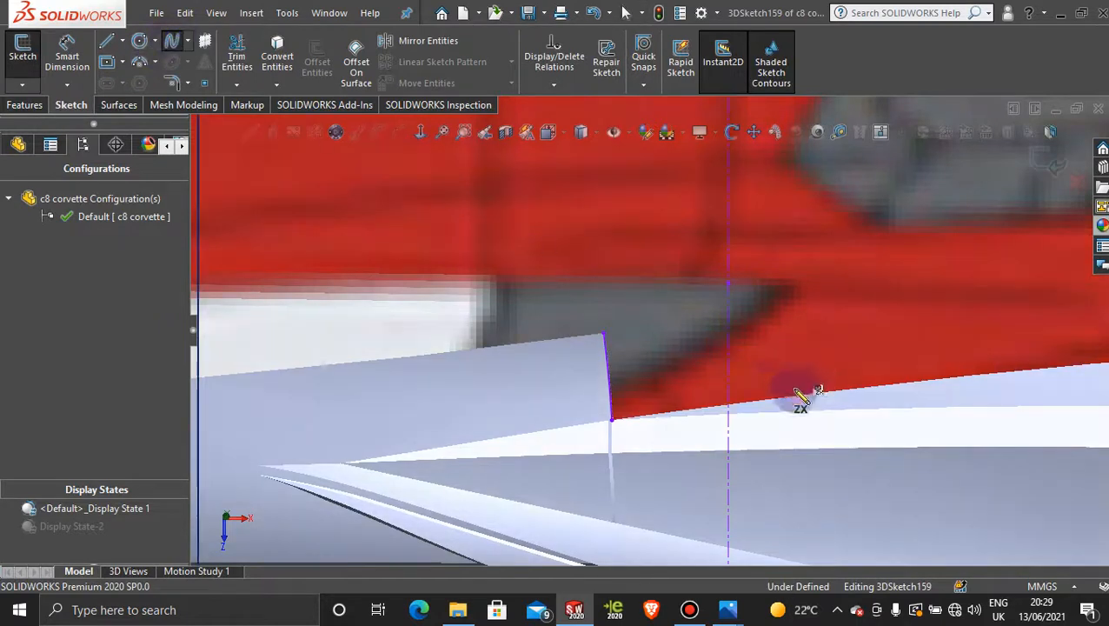
pyautogui.click(607, 352)
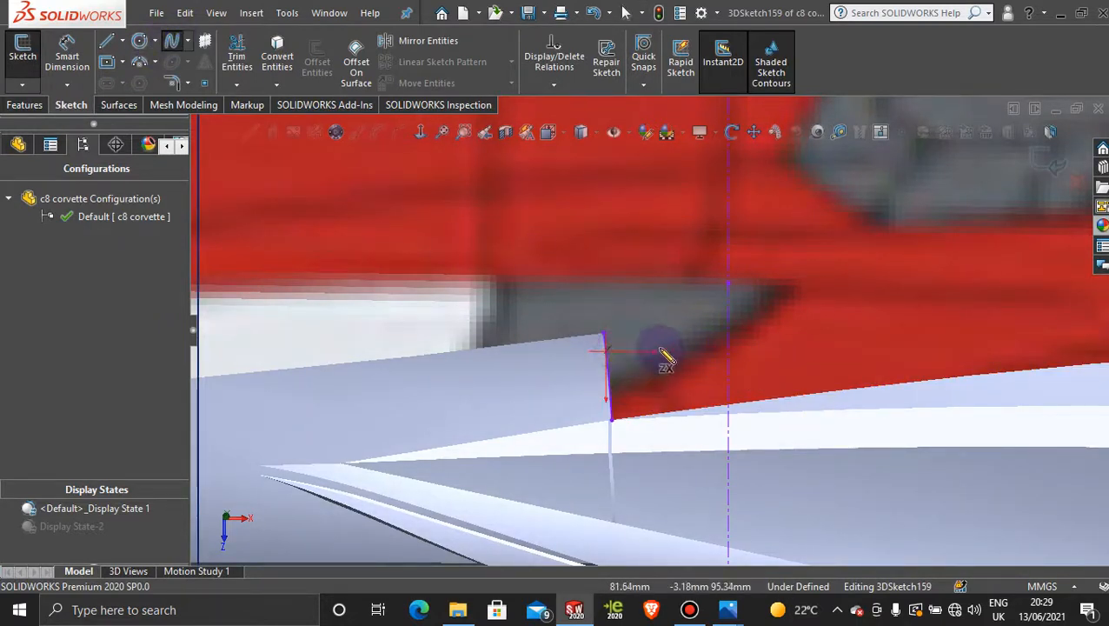
pyautogui.click(728, 284)
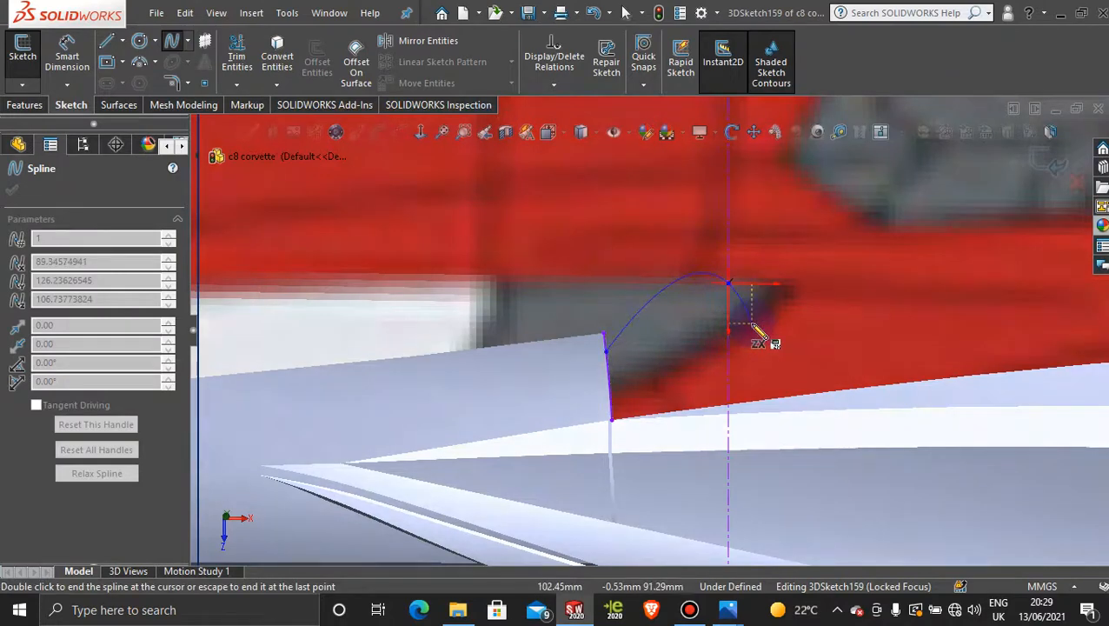
pyautogui.press('Escape')
pyautogui.scroll(-4, 669, 329)
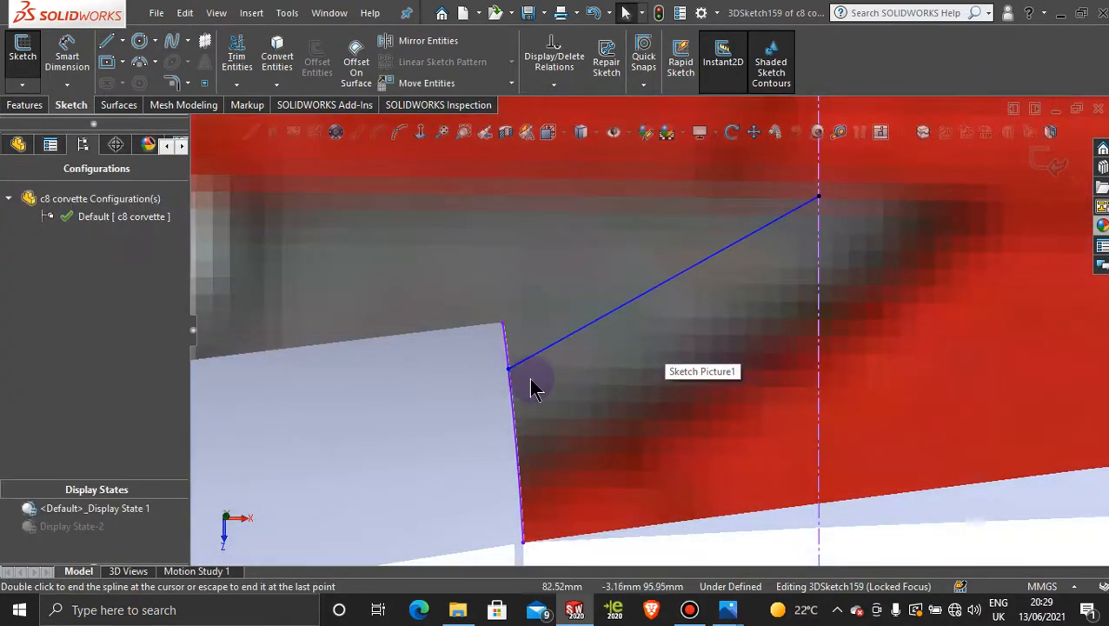
# - Move the spline's start point onto the inner end of the door's rear edge and close the 3D sketch
pyautogui.moveTo(508, 366); pyautogui.dragTo(497, 281)
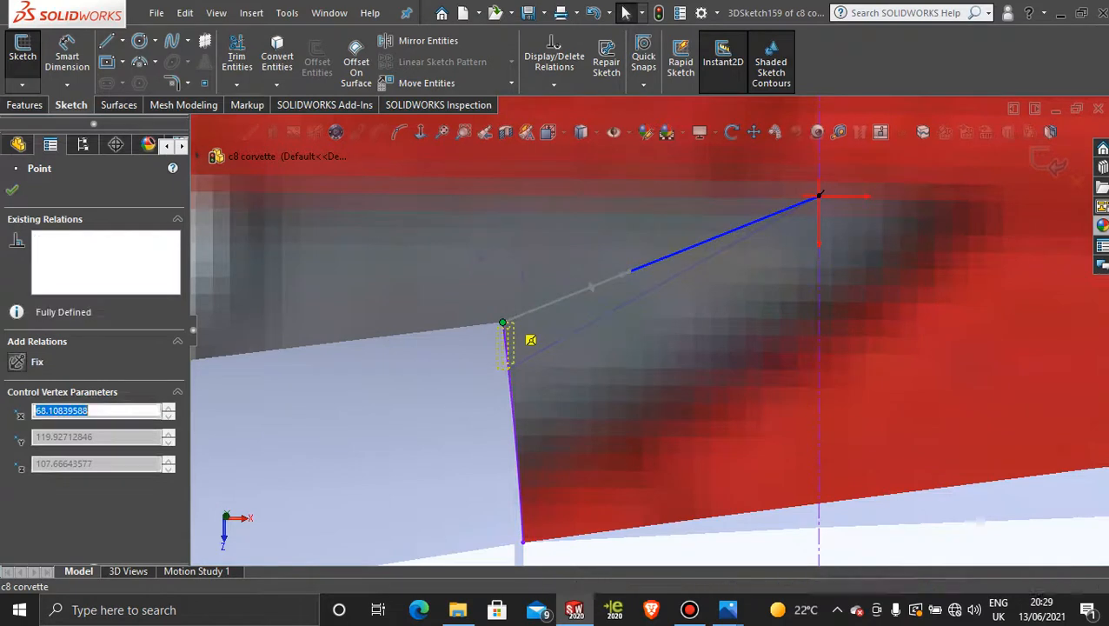
pyautogui.click(13, 189)
pyautogui.click(1043, 162)
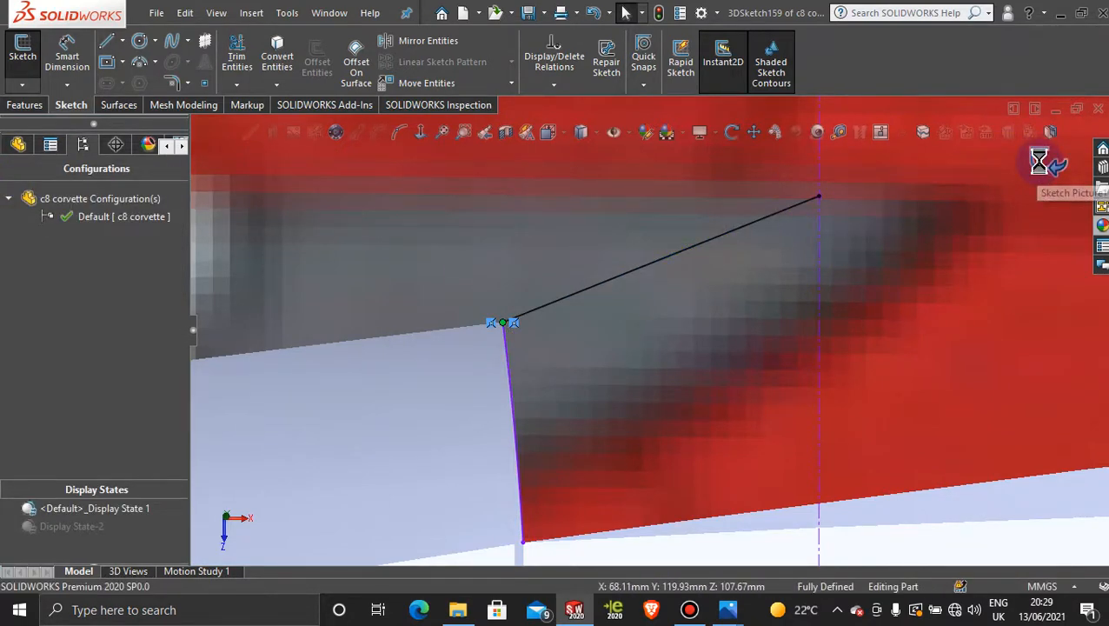
# - Delete the 3D sketch holding the converted rear edge of the door's upper surface
pyautogui.scroll(6, 936, 344)
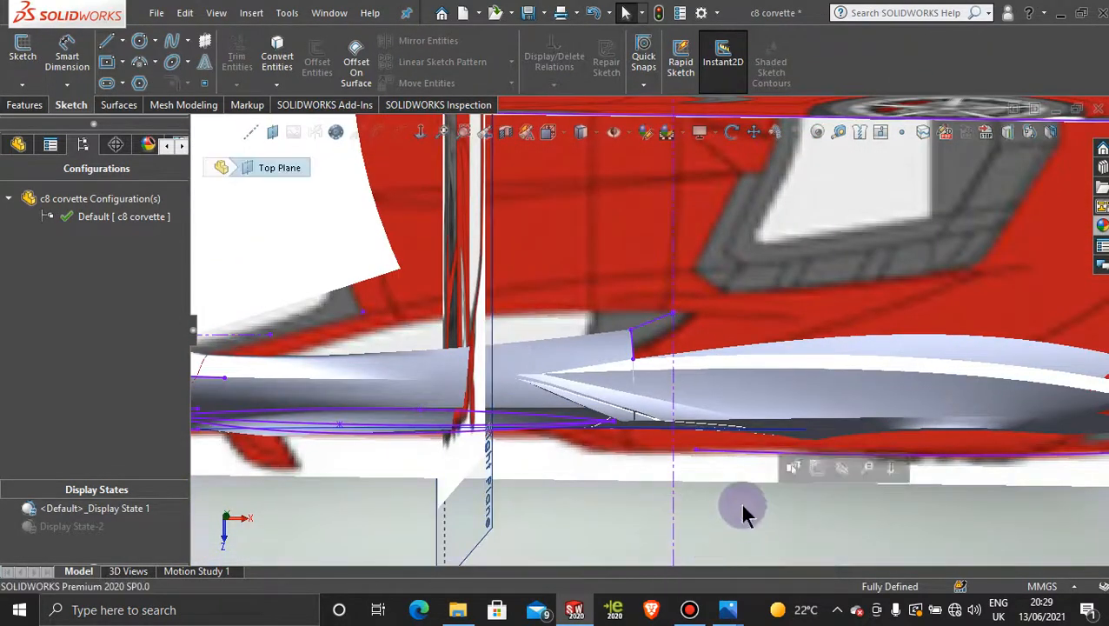
pyautogui.scroll(-3, 643, 345)
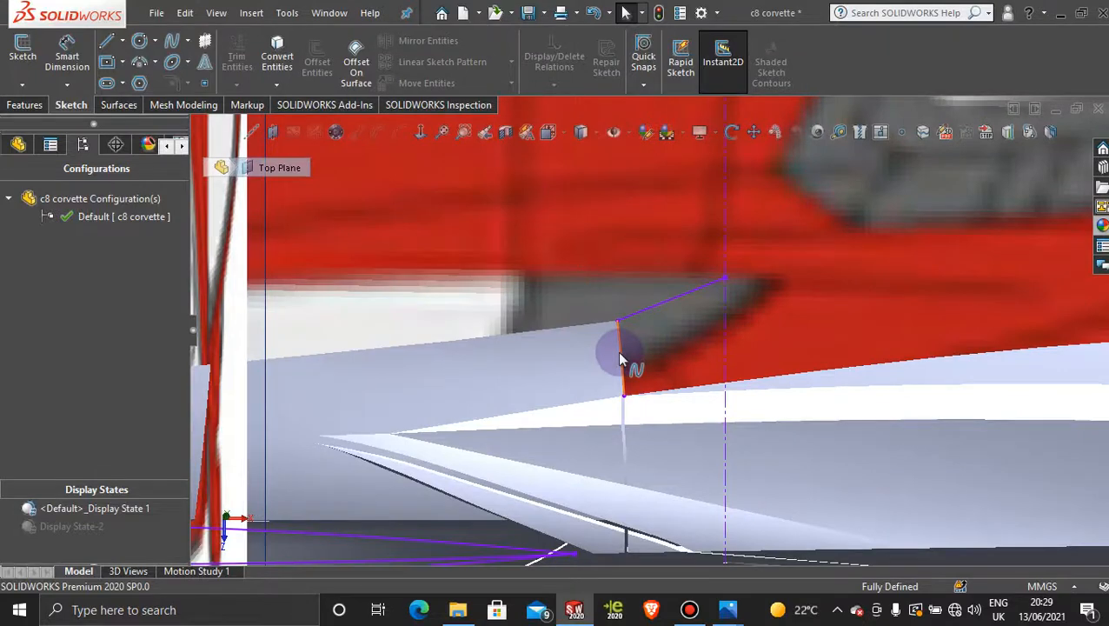
pyautogui.rightClick(620, 354)
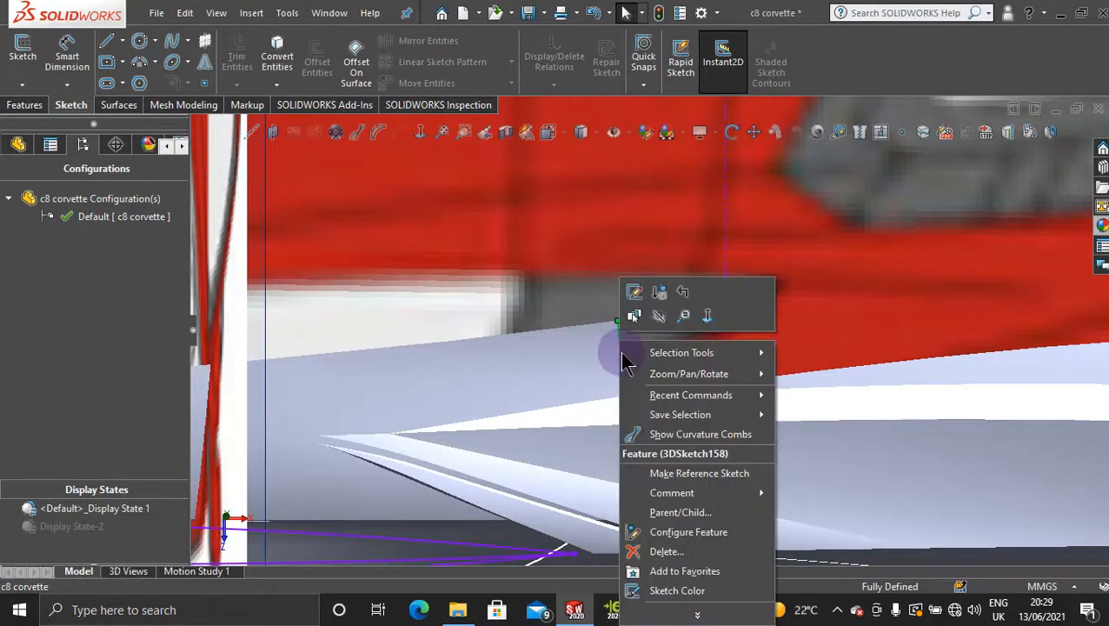
pyautogui.click(693, 553)
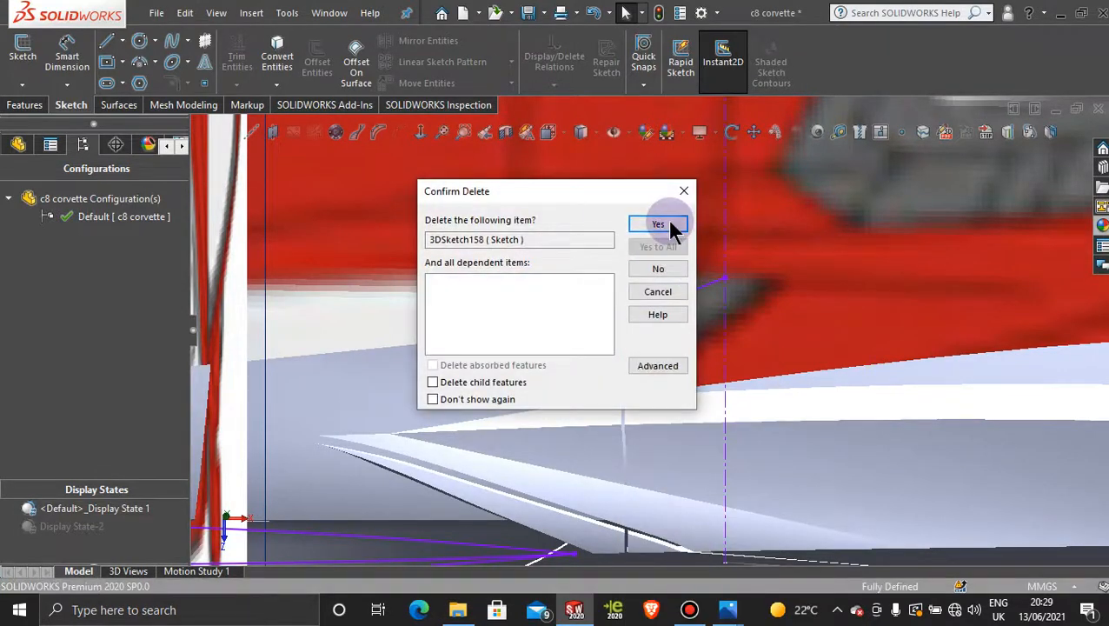
pyautogui.click(674, 229)
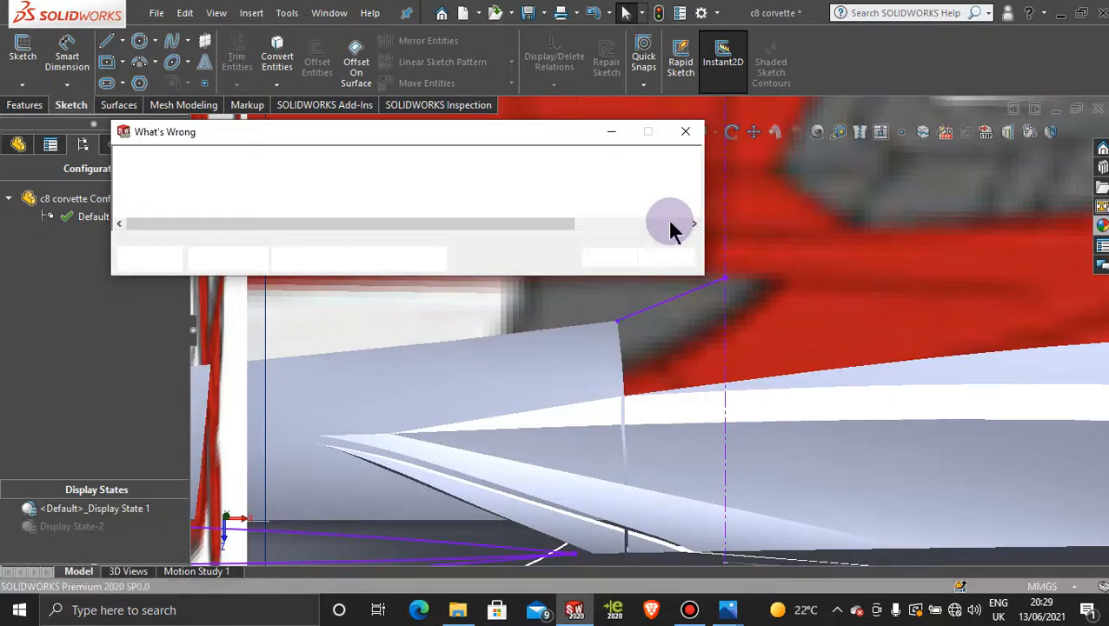
# - Dismiss the What's Wrong report and open 3DSketch159, the short spline beside the rear side window, for editing
pyautogui.click(685, 131)
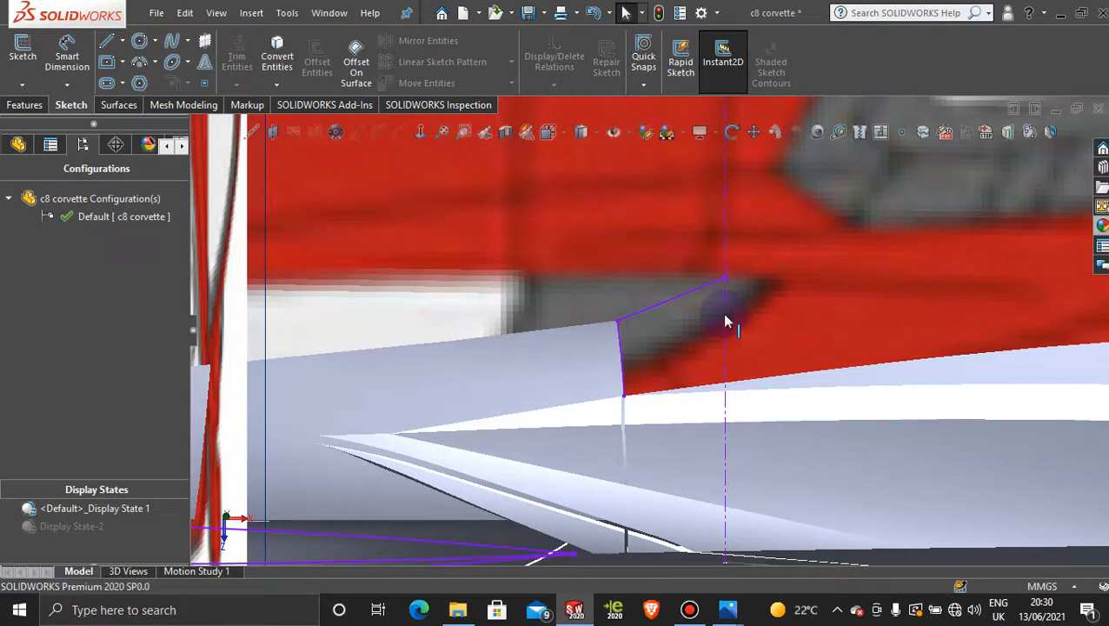
pyautogui.click(18, 145)
pyautogui.scroll(1, 151, 437)
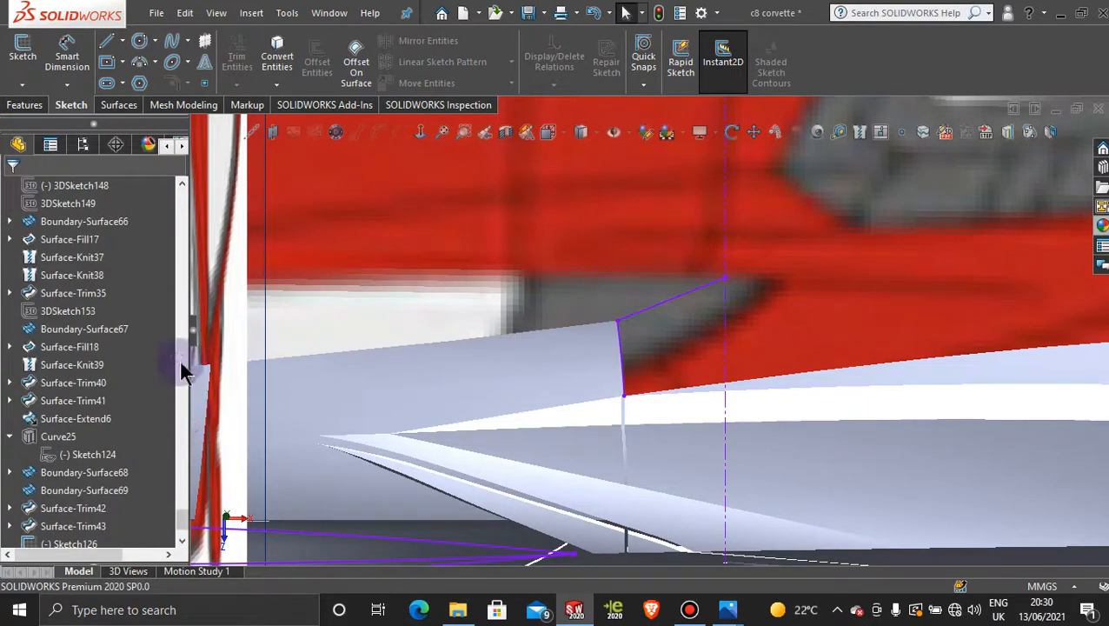
pyautogui.moveTo(182, 522); pyautogui.dragTo(176, 543)
pyautogui.scroll(-3, 643, 353)
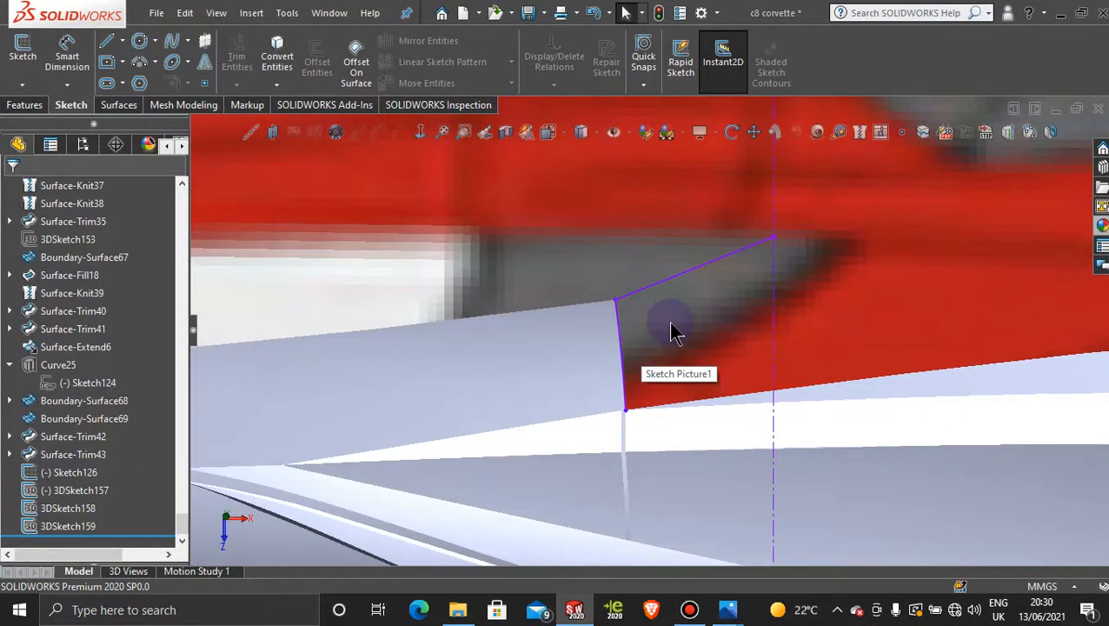
pyautogui.scroll(4, 671, 327)
pyautogui.rightClick(665, 307)
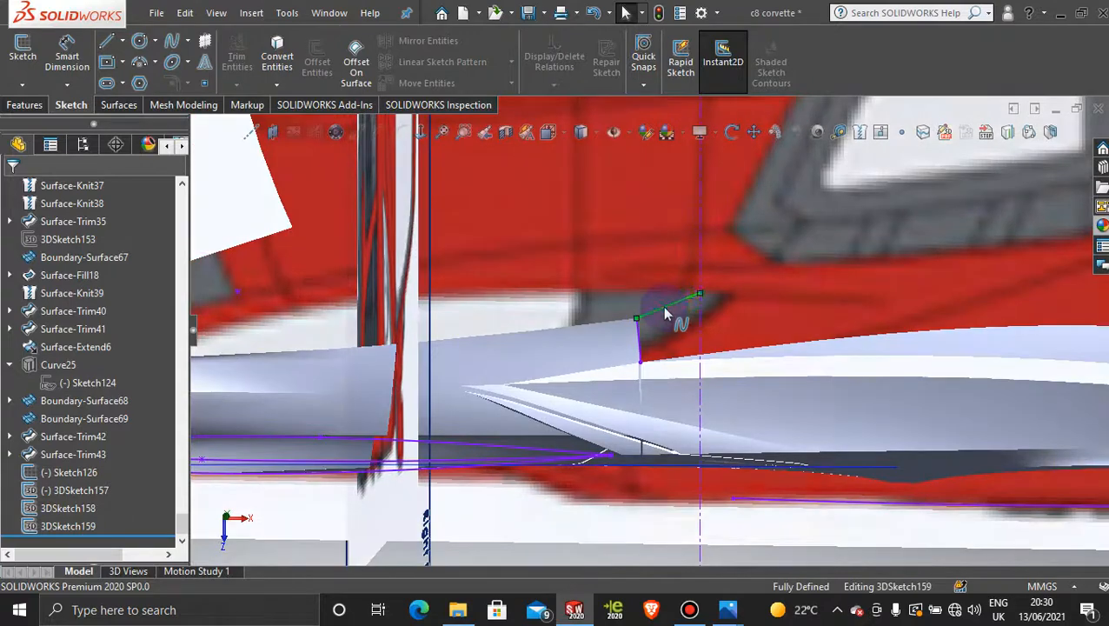
pyautogui.click(674, 263)
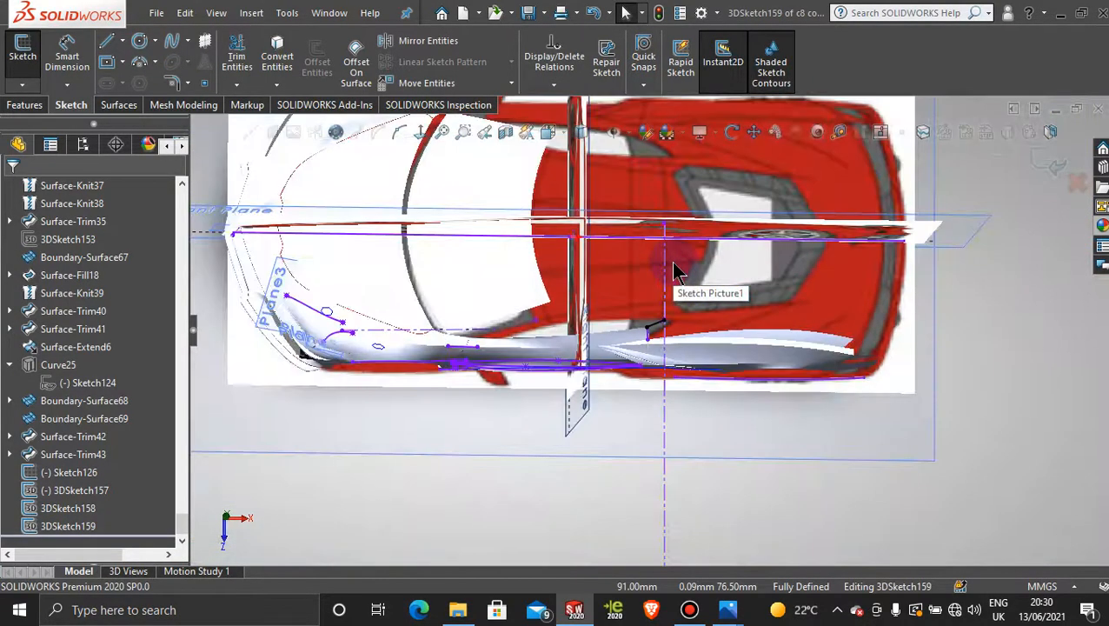
# - In the top view, adjust the spline's tangent handle near the surface corner so the curve bows along the grey window trim
pyautogui.press('space')
pyautogui.click(485, 375)
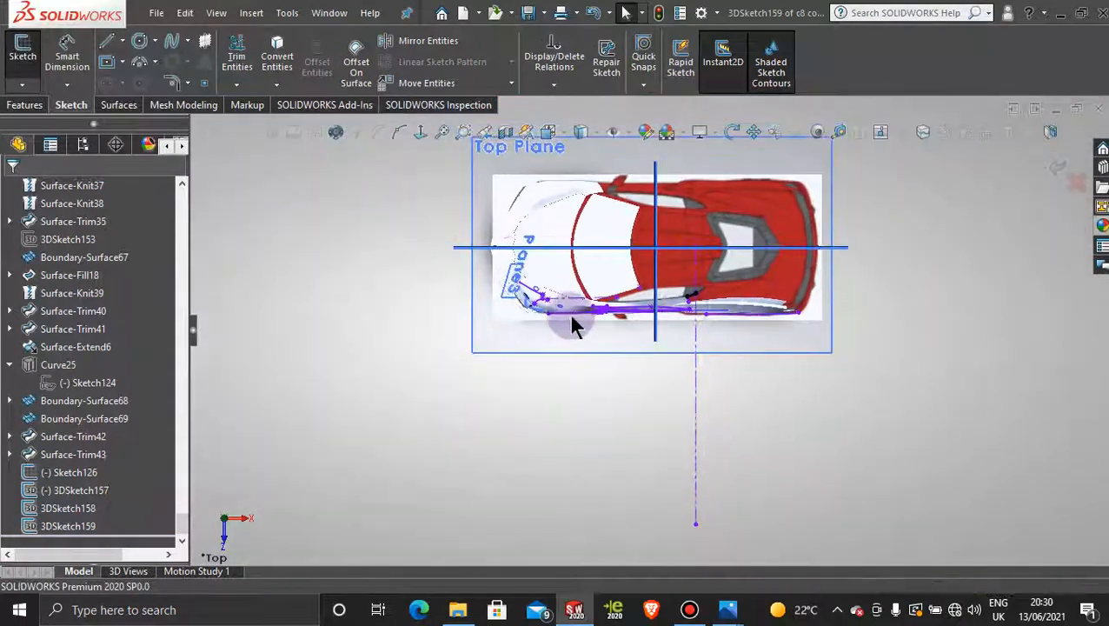
pyautogui.scroll(-10, 686, 300)
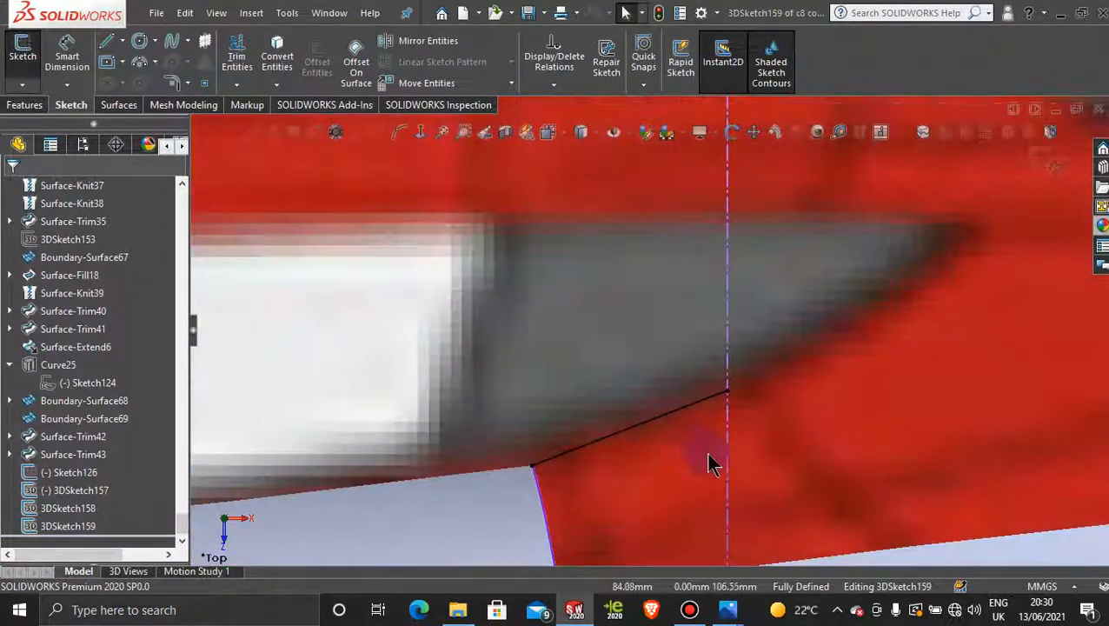
pyautogui.click(643, 429)
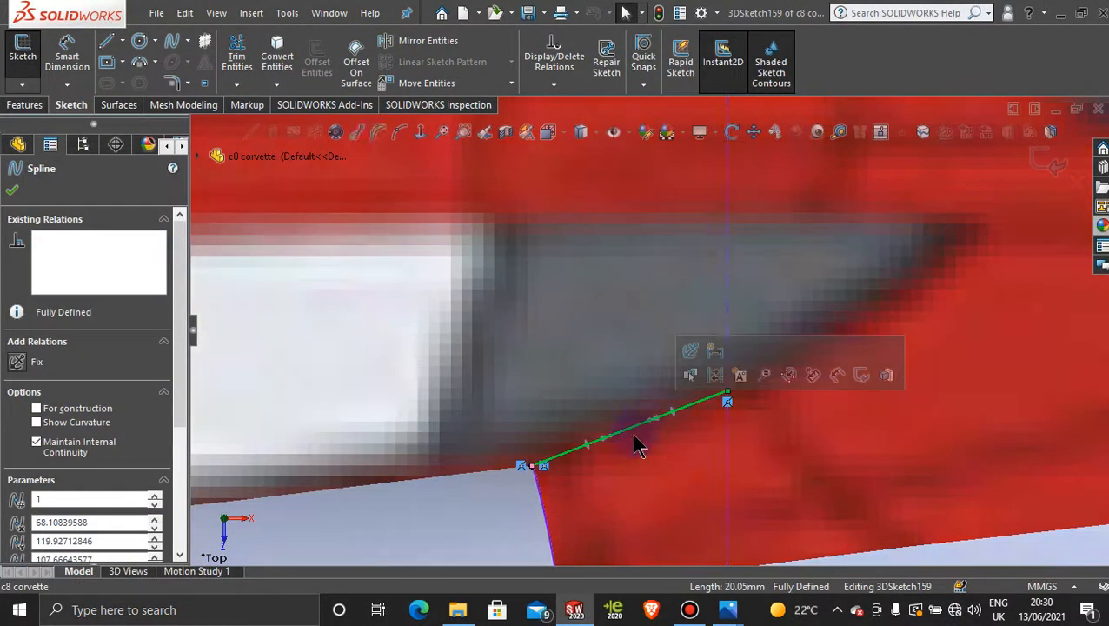
pyautogui.moveTo(615, 444); pyautogui.dragTo(621, 453)
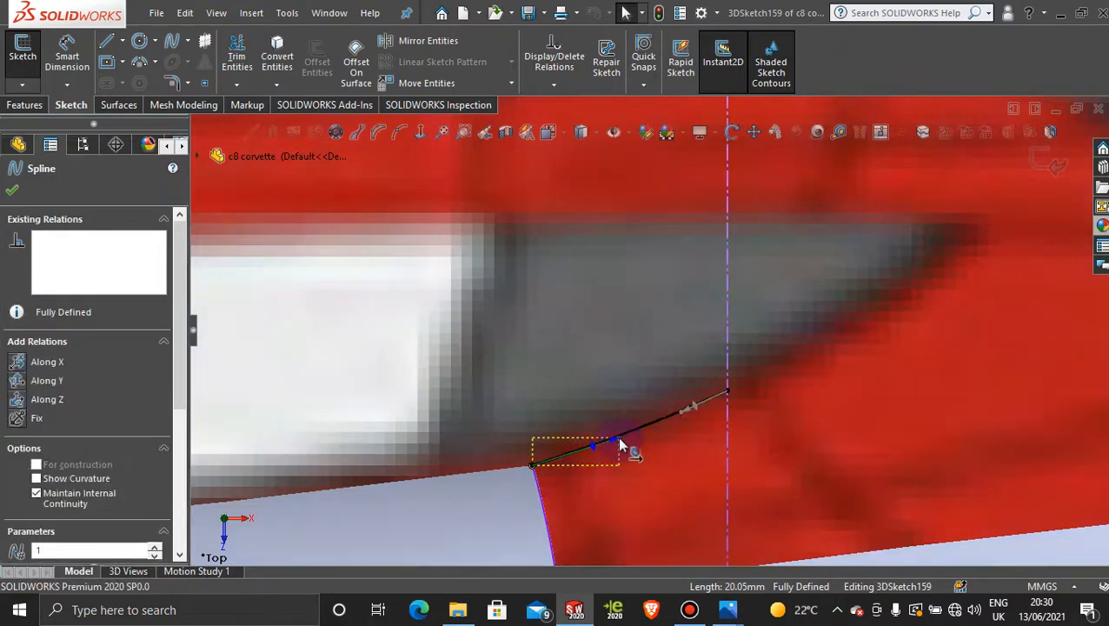
# - Make the spline tangent to the narrow Surface-Extend6 face at its lower end
pyautogui.scroll(8, 650, 451)
pyautogui.moveTo(644, 437); pyautogui.dragTo(644, 217, button='middle')
pyautogui.press('space')
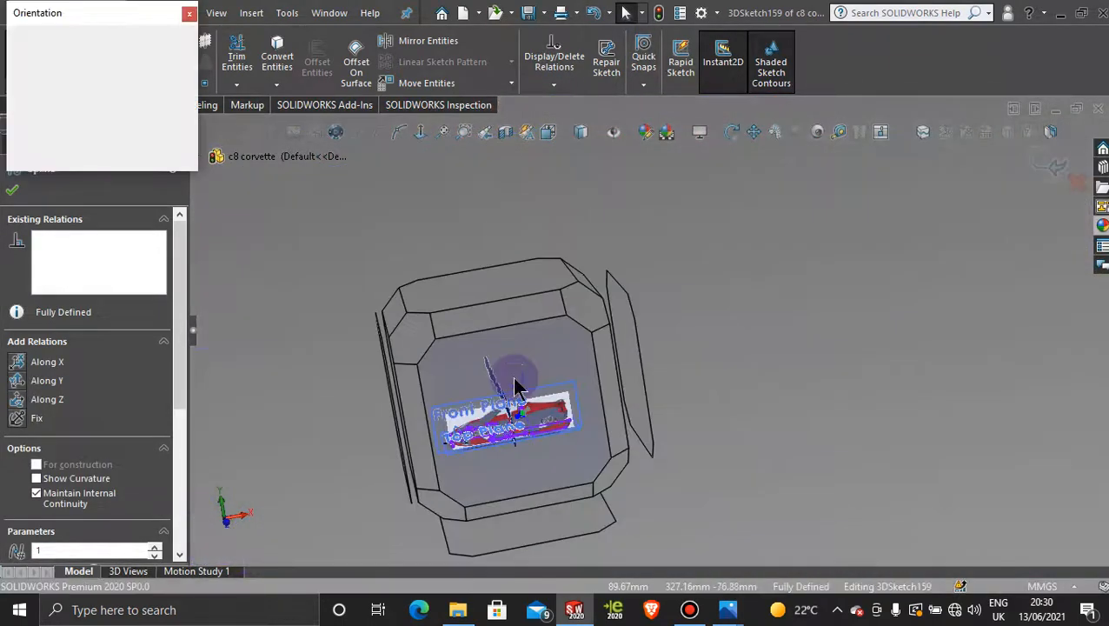
pyautogui.click(516, 386)
pyautogui.scroll(-6, 678, 415)
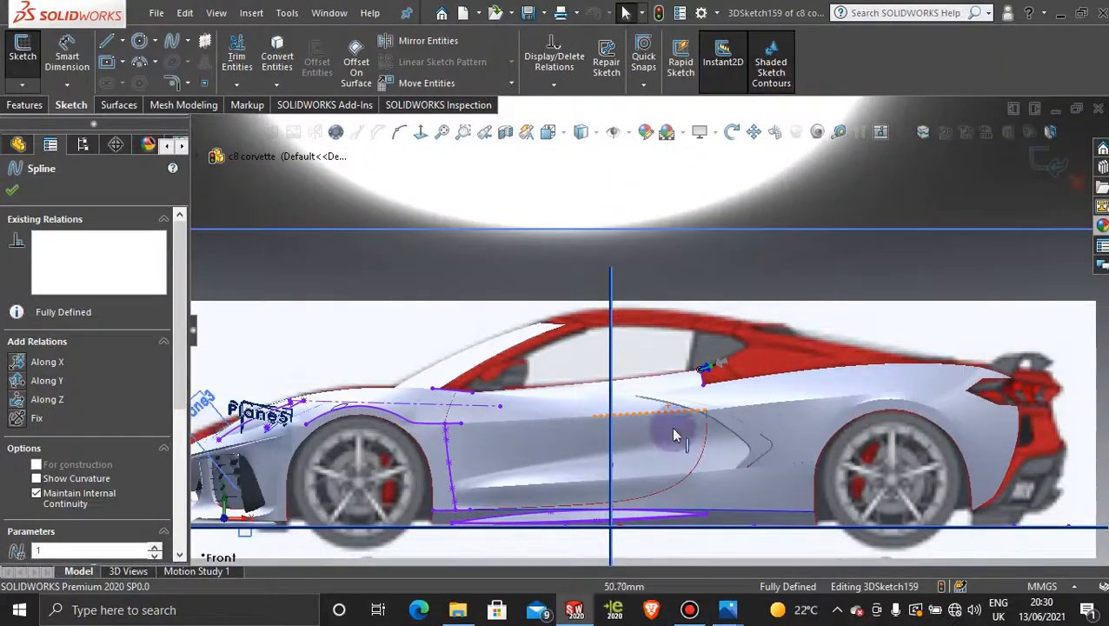
pyautogui.scroll(-5, 711, 380)
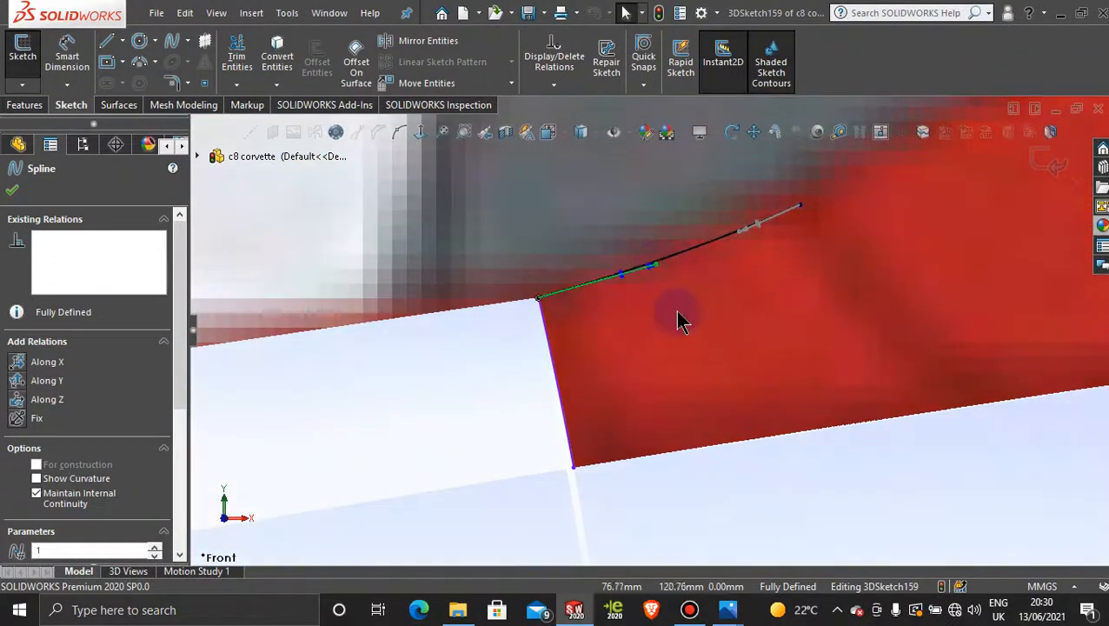
pyautogui.scroll(3, 677, 329)
pyautogui.click(557, 344)
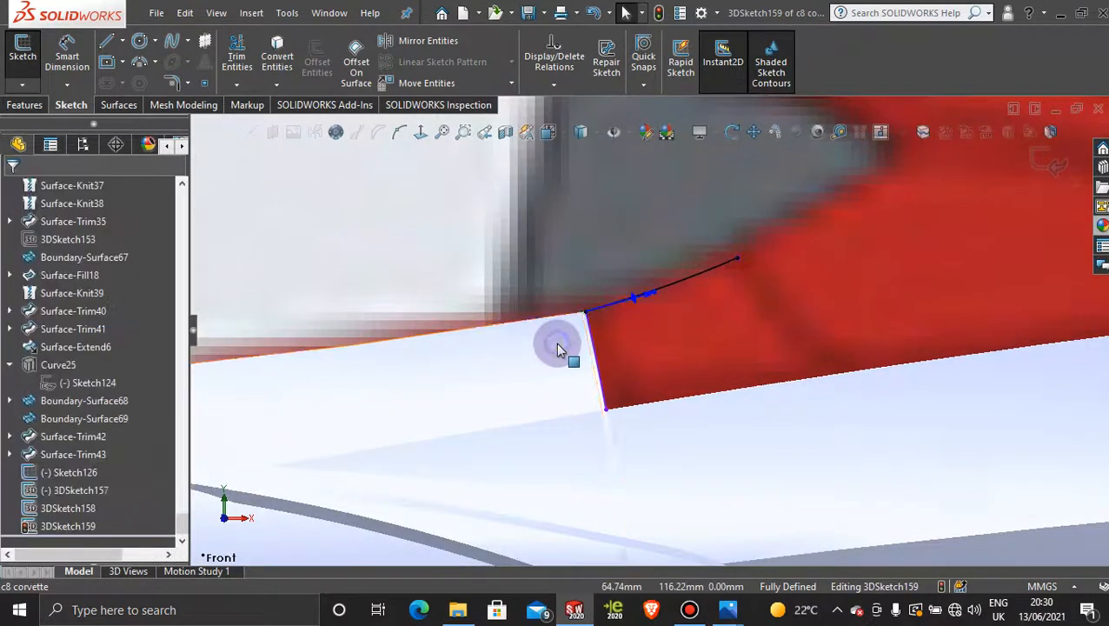
pyautogui.scroll(-4, 573, 339)
pyautogui.scroll(-2, 696, 318)
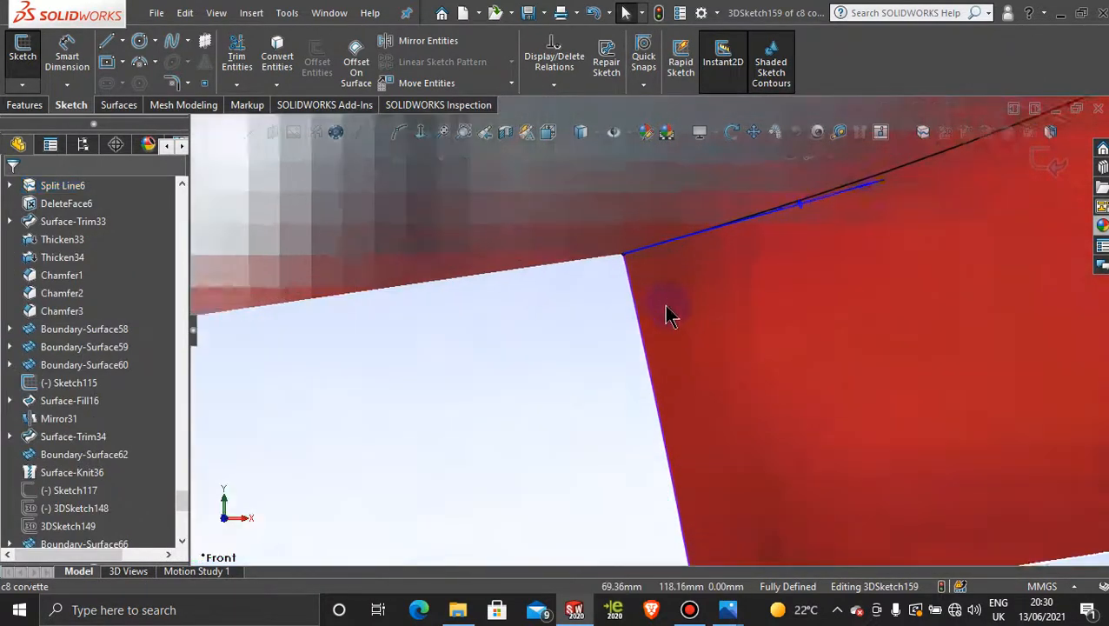
pyautogui.scroll(-1, 668, 315)
pyautogui.click(617, 290)
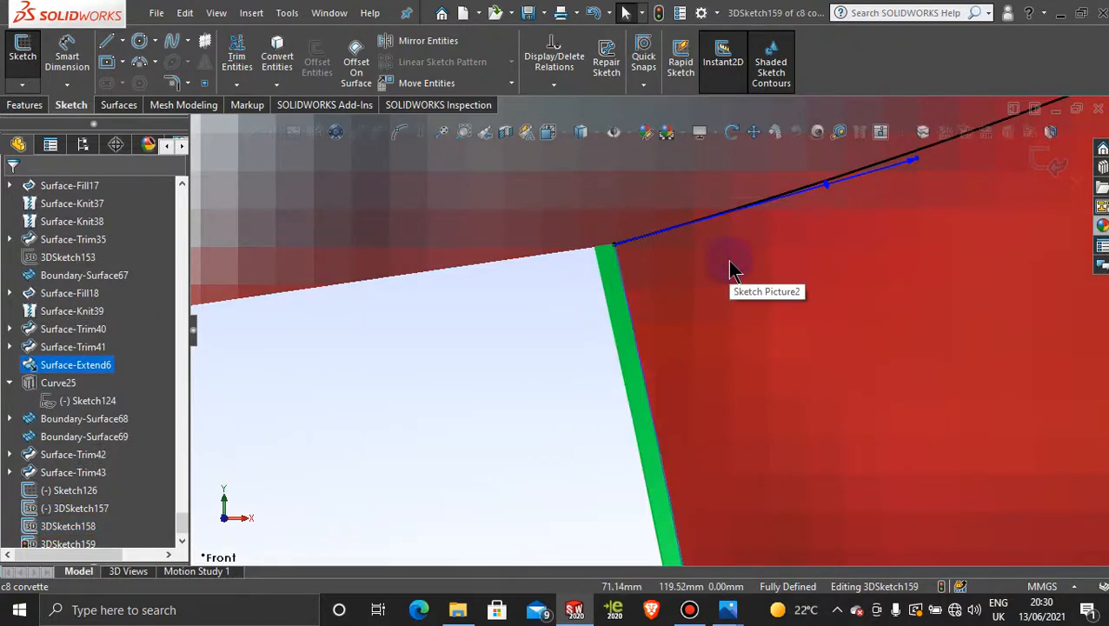
pyautogui.keyDown('ctrl'); pyautogui.click(718, 219); pyautogui.keyUp('ctrl')
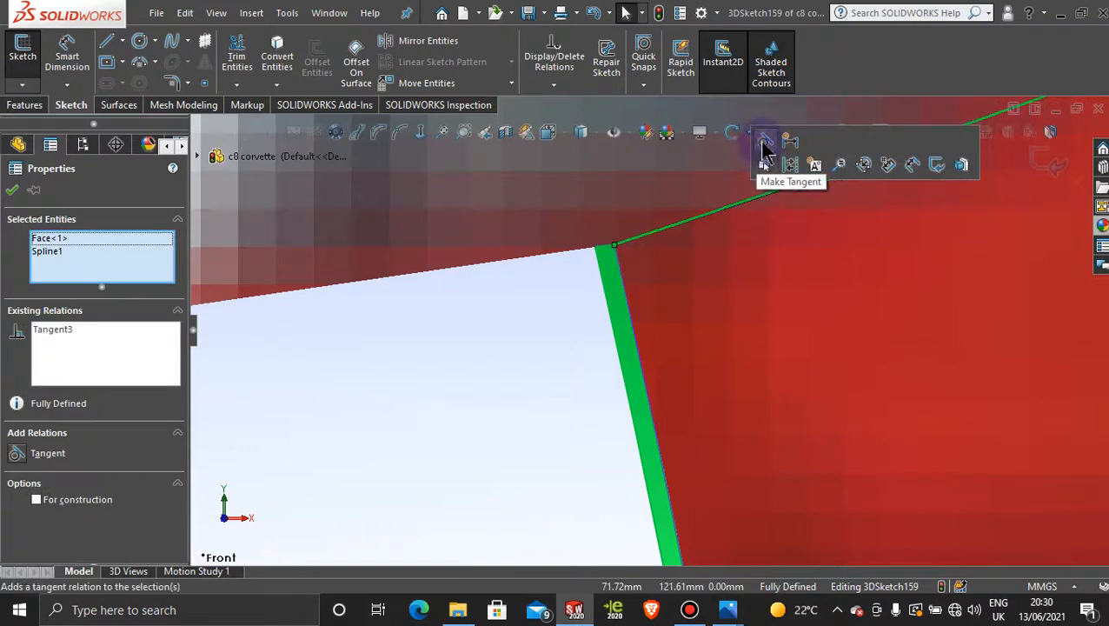
pyautogui.scroll(6, 785, 209)
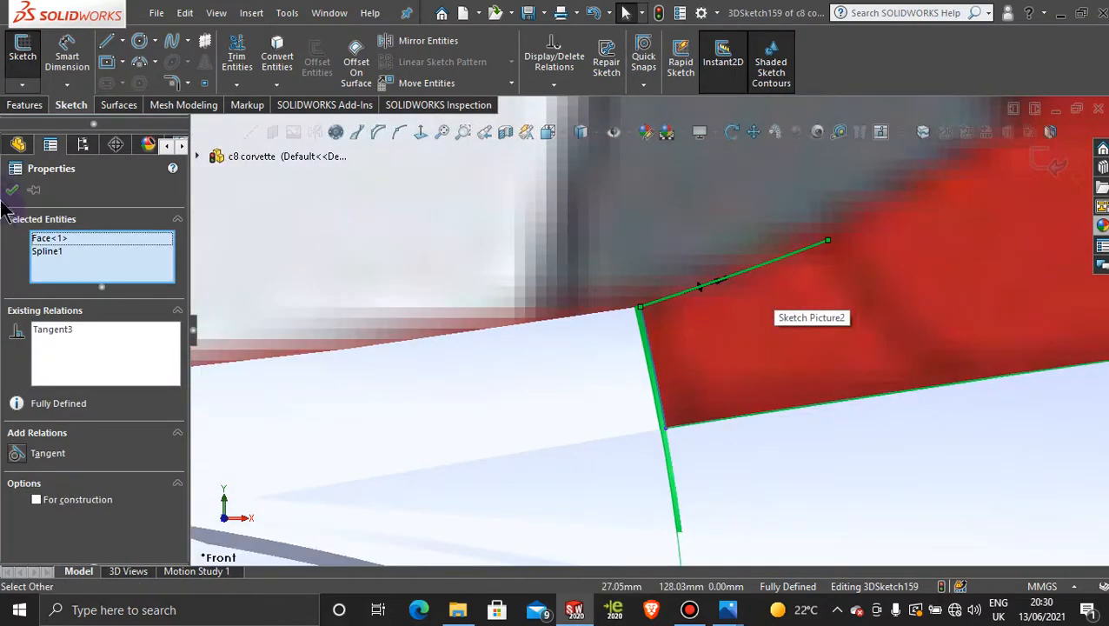
pyautogui.click(12, 192)
# - Finish editing the spline sketch and hide 3DSketch157, the long construction line through the spline's end
pyautogui.scroll(10, 630, 252)
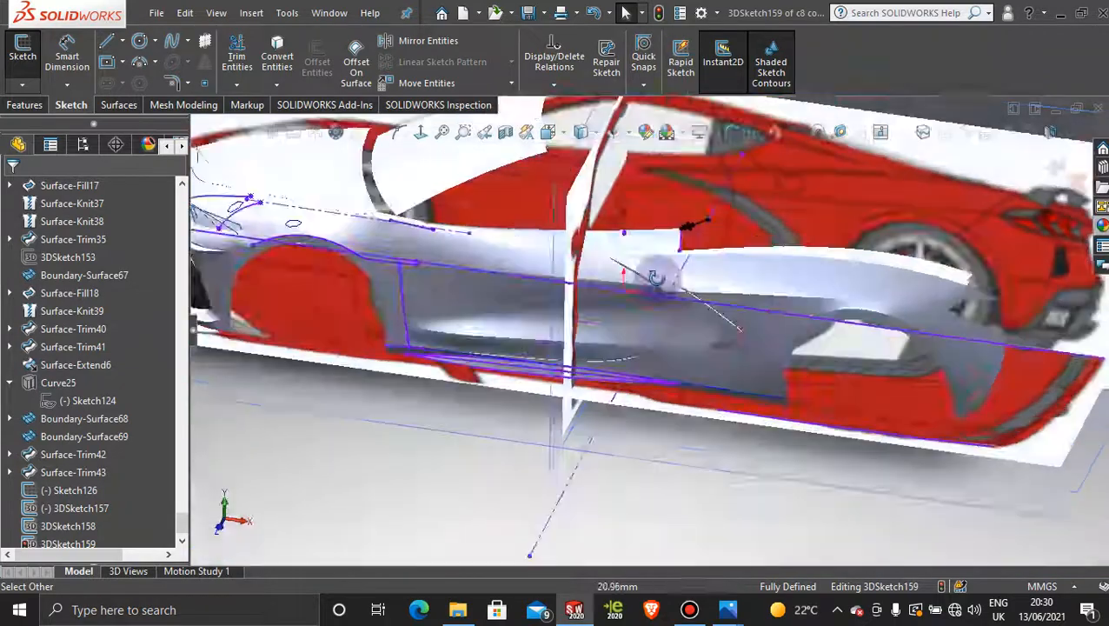
pyautogui.moveTo(656, 278); pyautogui.dragTo(677, 338, button='middle')
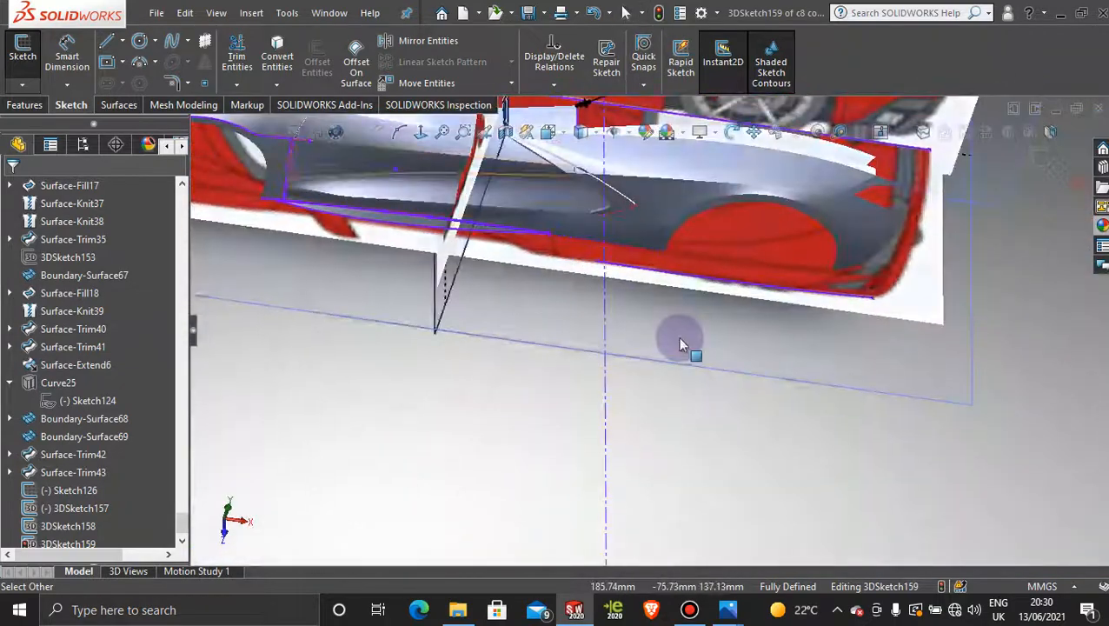
pyautogui.press('space')
pyautogui.click(557, 311)
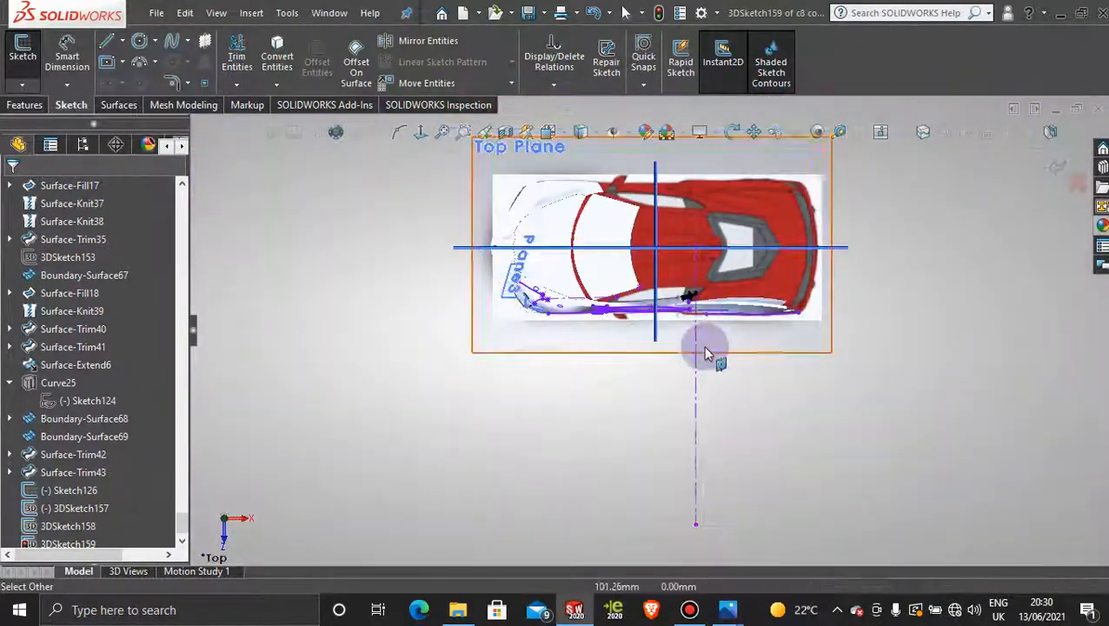
pyautogui.scroll(-5, 687, 295)
pyautogui.scroll(8, 657, 391)
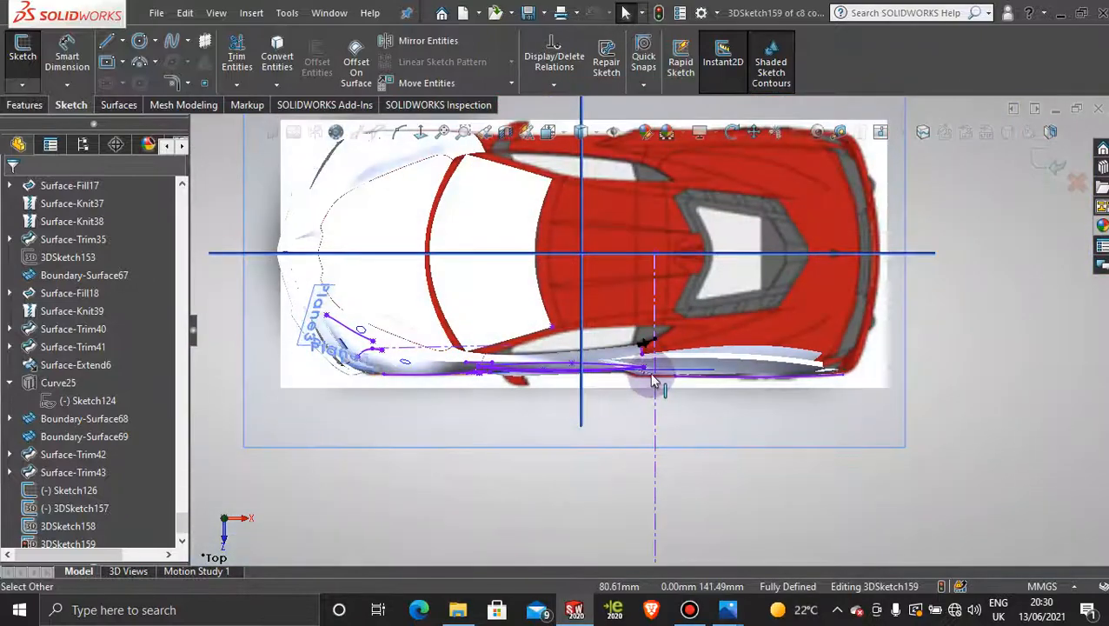
pyautogui.moveTo(656, 382); pyautogui.dragTo(657, 363, button='middle')
pyautogui.scroll(-6, 658, 356)
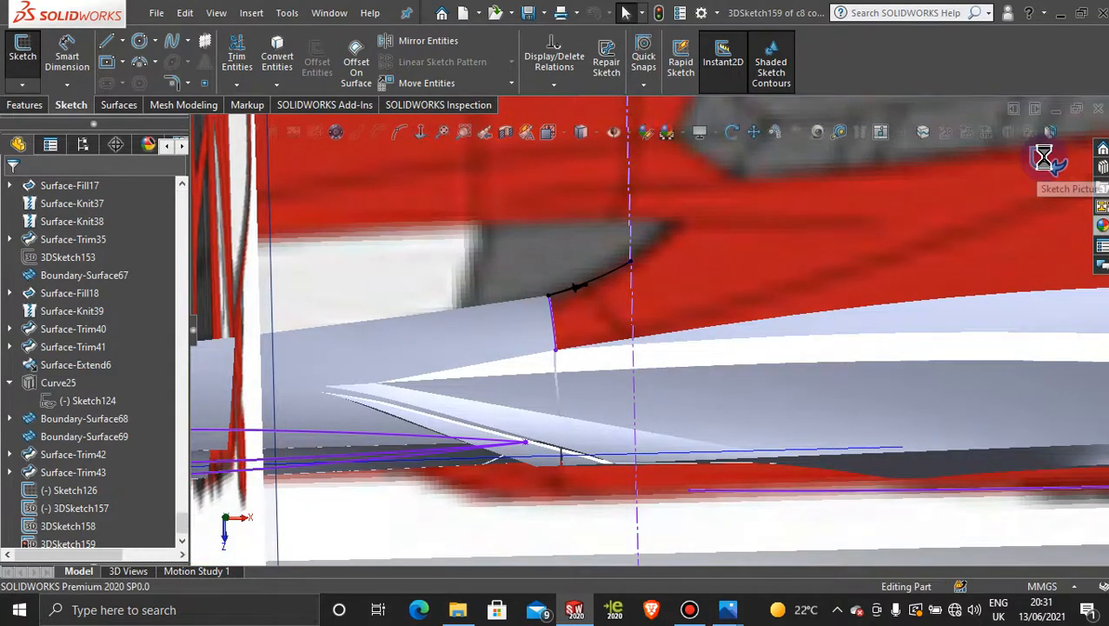
pyautogui.rightClick(632, 224)
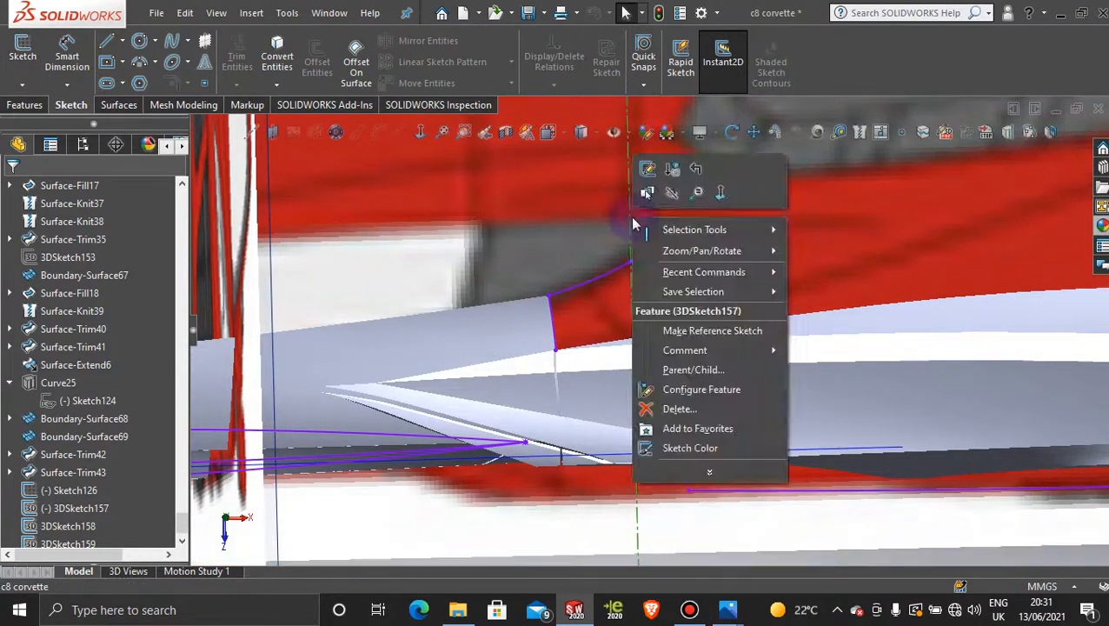
pyautogui.click(668, 200)
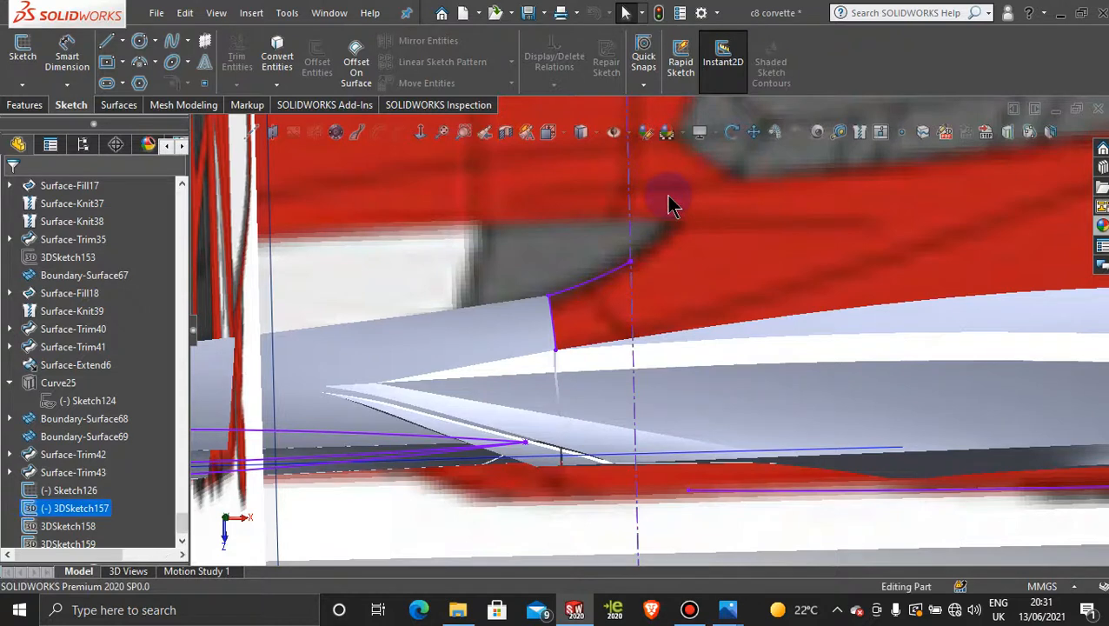
# - Examine the spline and the gap above the rear fender against the reference pictures from the top and front
pyautogui.scroll(3, 687, 290)
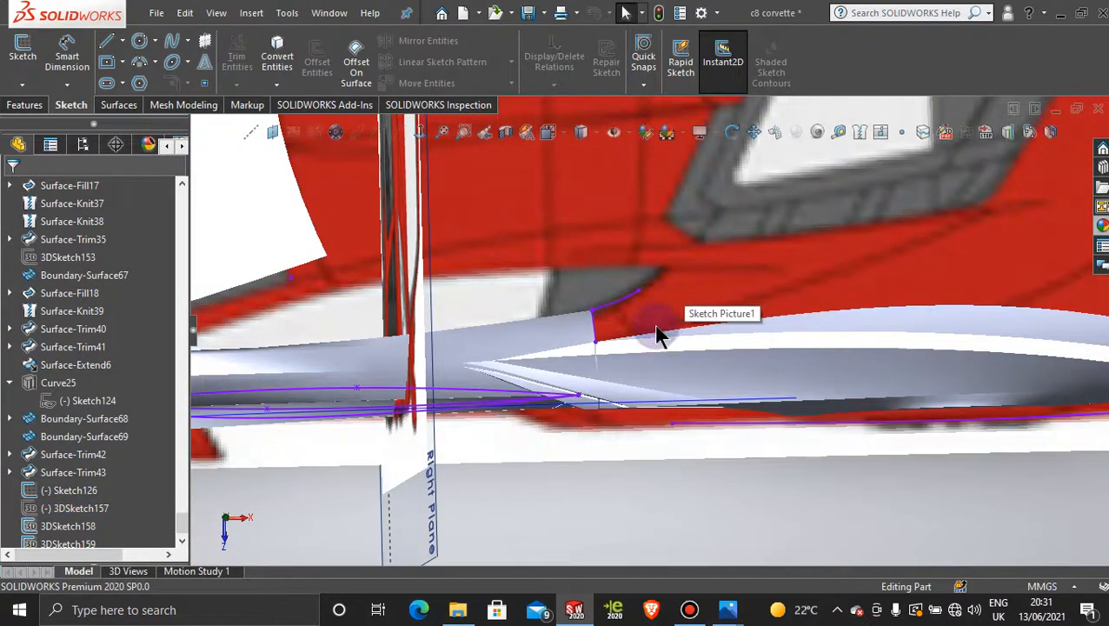
pyautogui.scroll(-2, 653, 339)
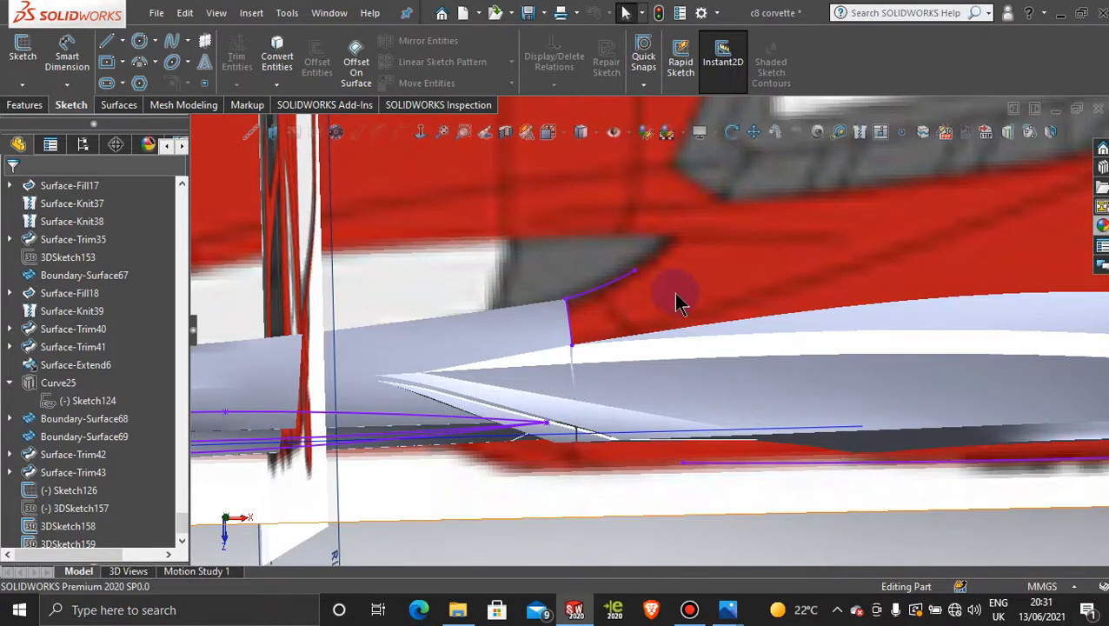
pyautogui.scroll(5, 679, 303)
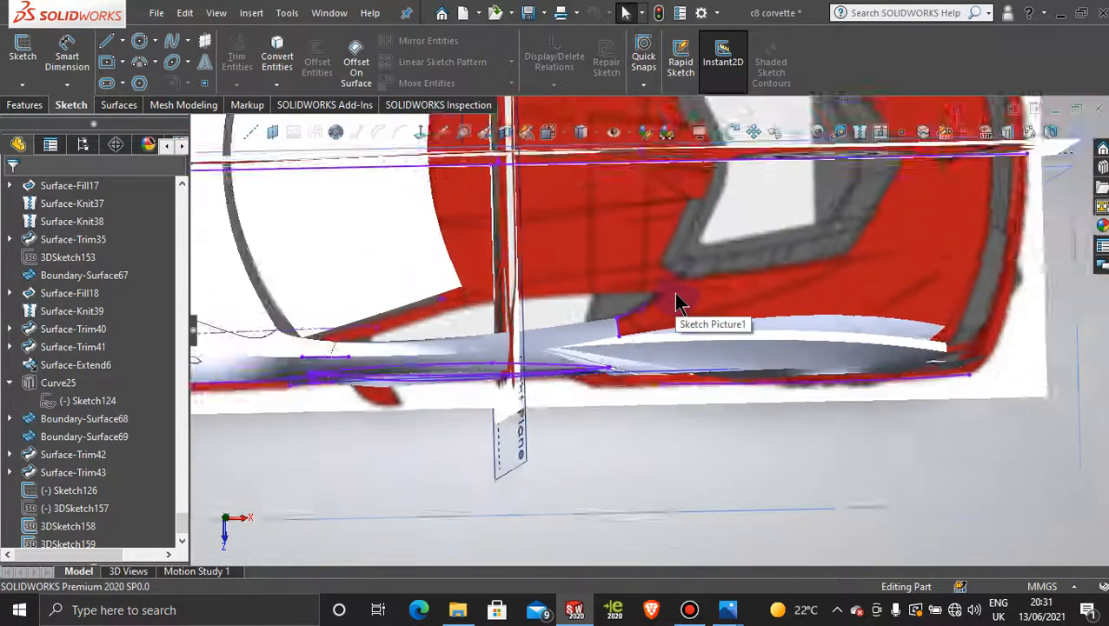
pyautogui.press('space')
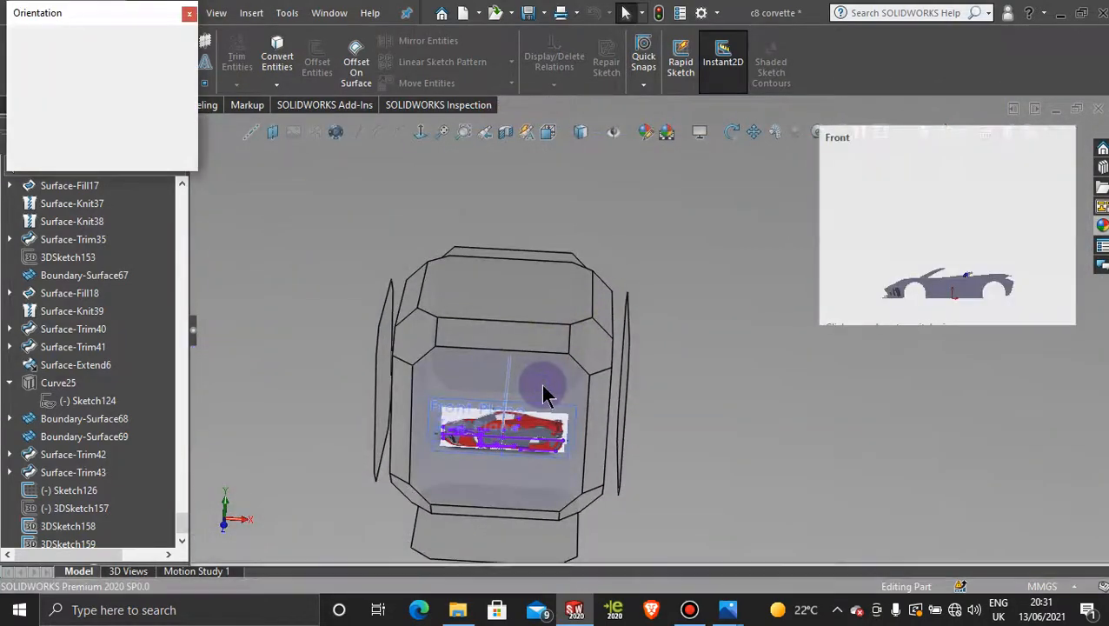
pyautogui.click(534, 386)
pyautogui.scroll(-10, 679, 417)
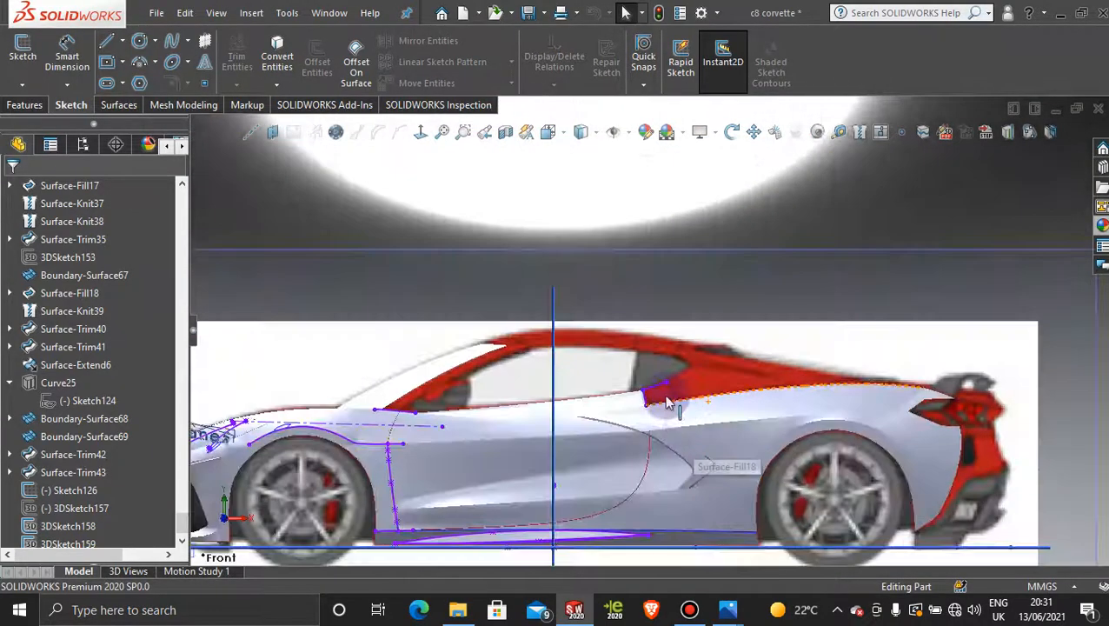
pyautogui.scroll(-3, 669, 385)
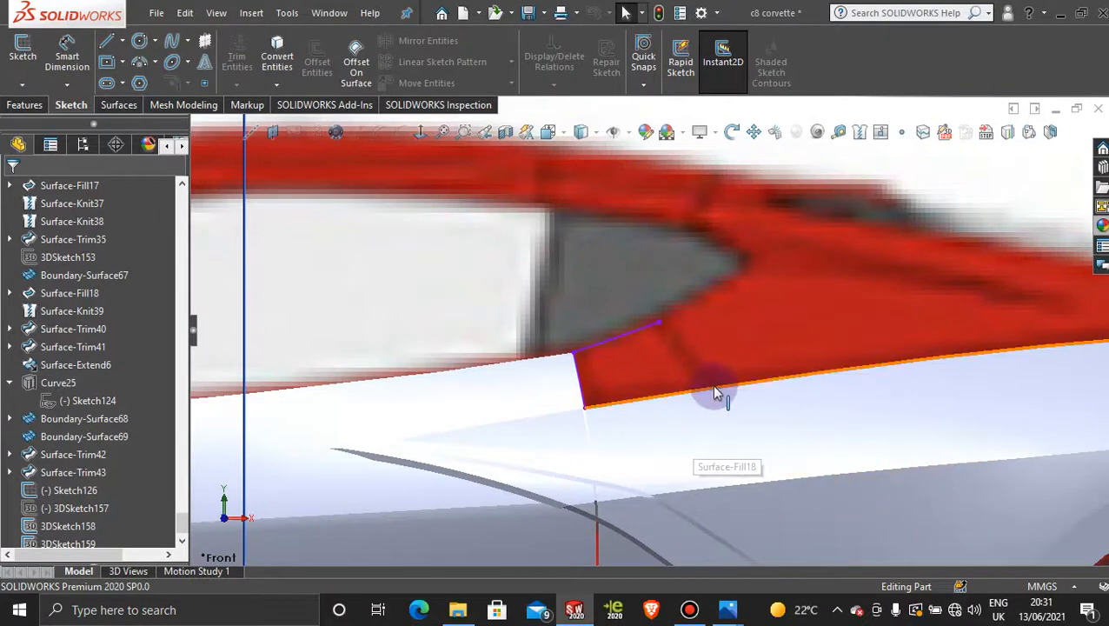
# - Start a new 3D sketch and draw a two-point spline from the existing spline's free end to the rear fender surface's upper edge
pyautogui.moveTo(713, 337); pyautogui.dragTo(731, 453, button='middle')
pyautogui.click(22, 85)
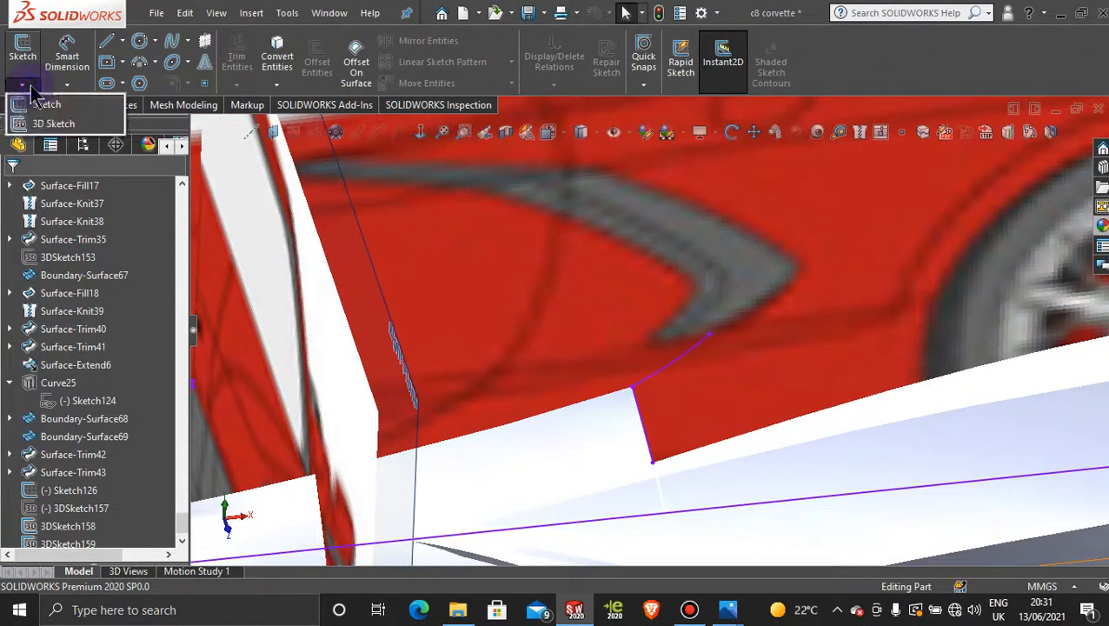
pyautogui.click(44, 119)
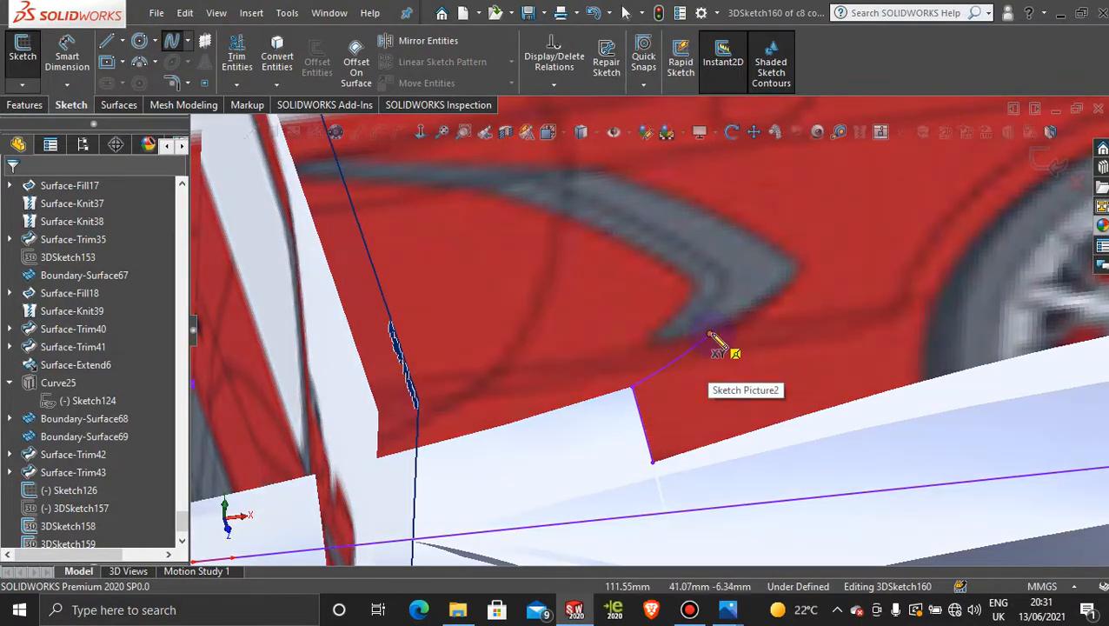
pyautogui.click(772, 421)
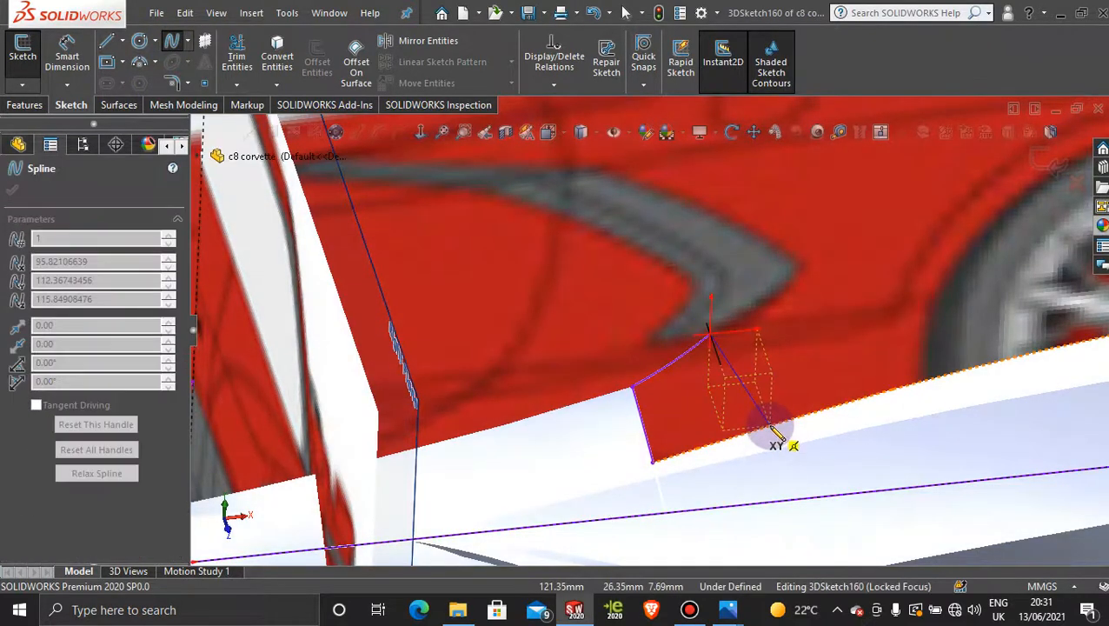
pyautogui.click(770, 426)
pyautogui.doubleClick(769, 423)
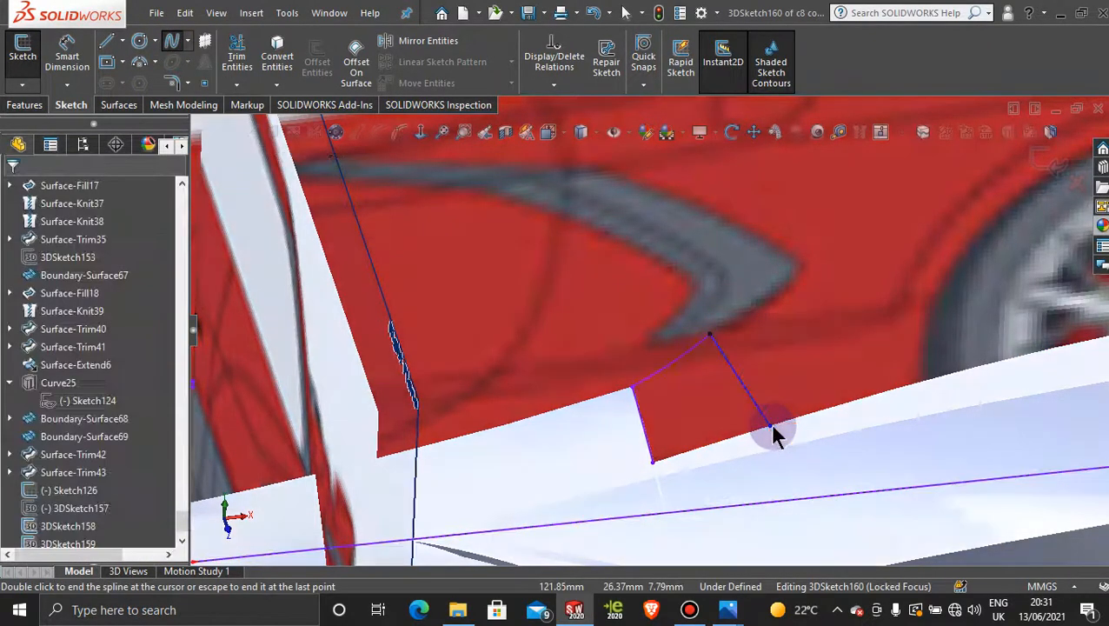
pyautogui.moveTo(768, 396); pyautogui.dragTo(945, 408, button='middle')
pyautogui.press('Escape')
pyautogui.scroll(3, 972, 350)
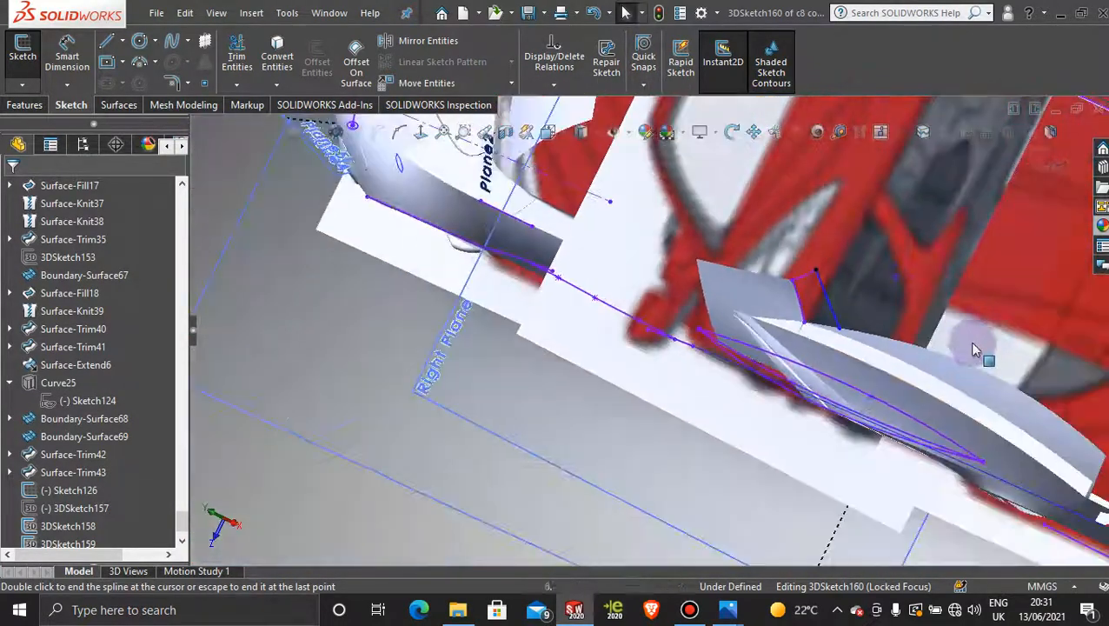
# - Remove the coincident relation from the new spline's lower endpoint on the rear fender surface's upper edge
pyautogui.scroll(-5, 849, 351)
pyautogui.click(768, 334)
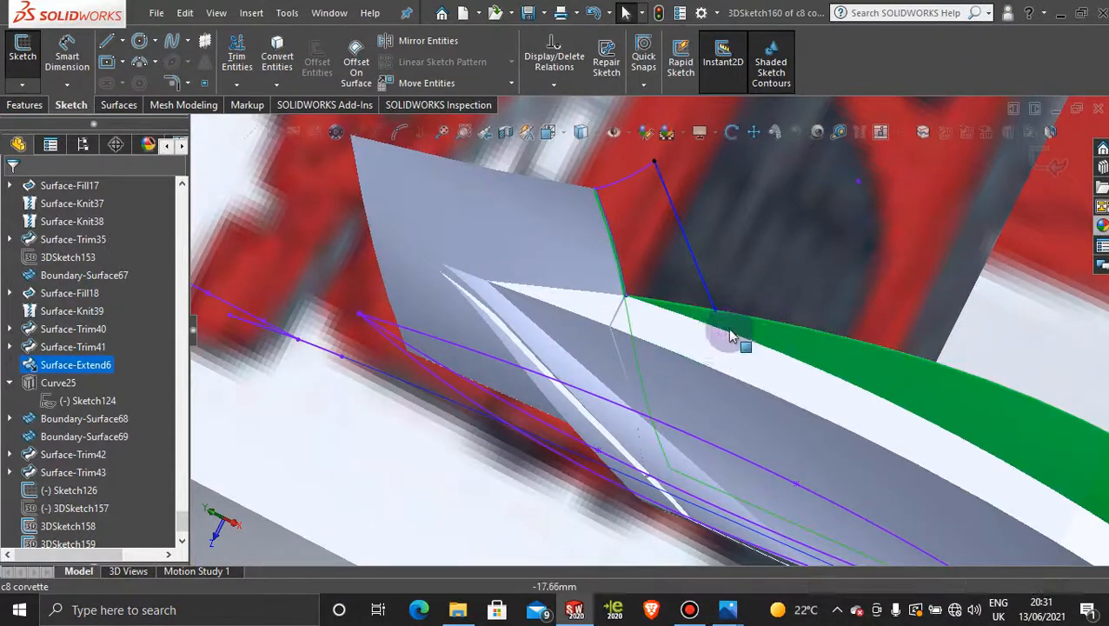
pyautogui.scroll(2, 741, 358)
pyautogui.moveTo(737, 357); pyautogui.dragTo(721, 332, button='middle')
pyautogui.scroll(-3, 722, 332)
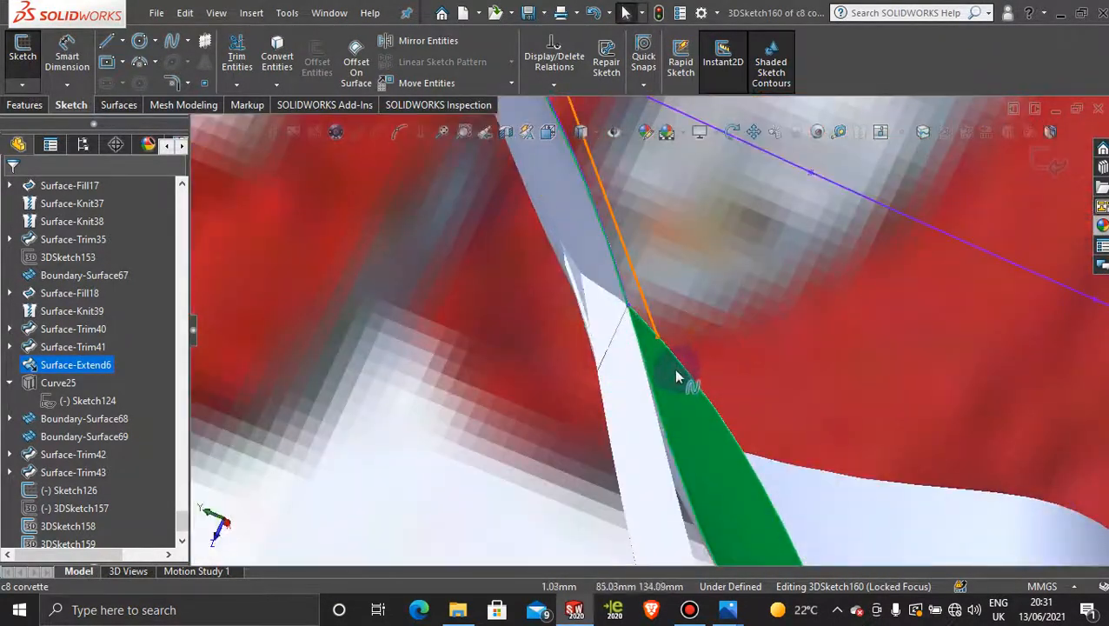
pyautogui.moveTo(658, 372); pyautogui.dragTo(833, 371, button='middle')
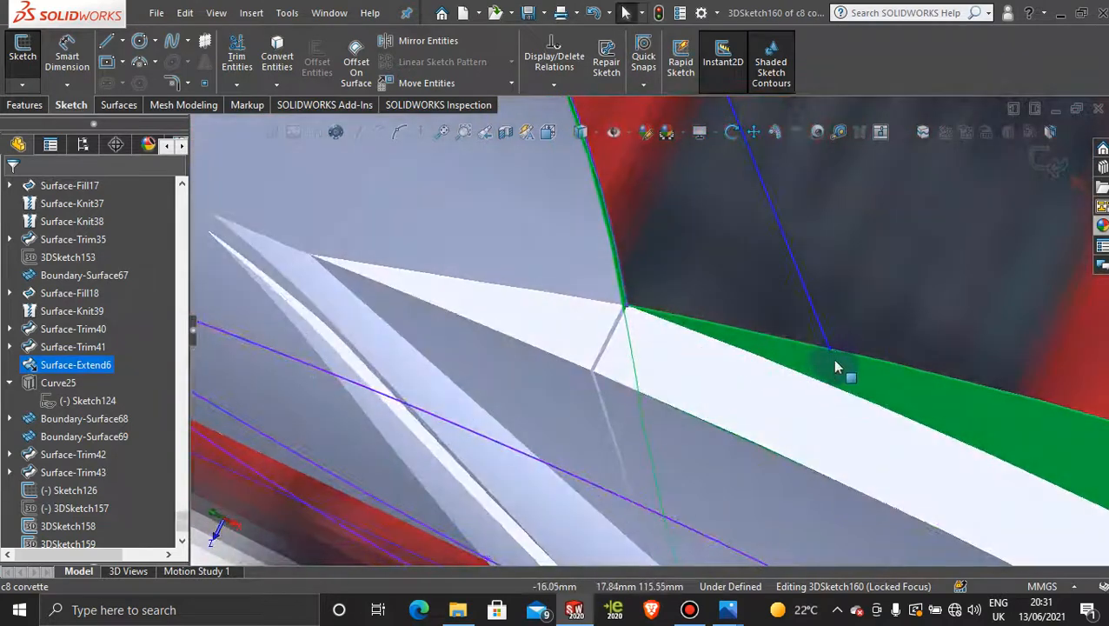
pyautogui.click(830, 350)
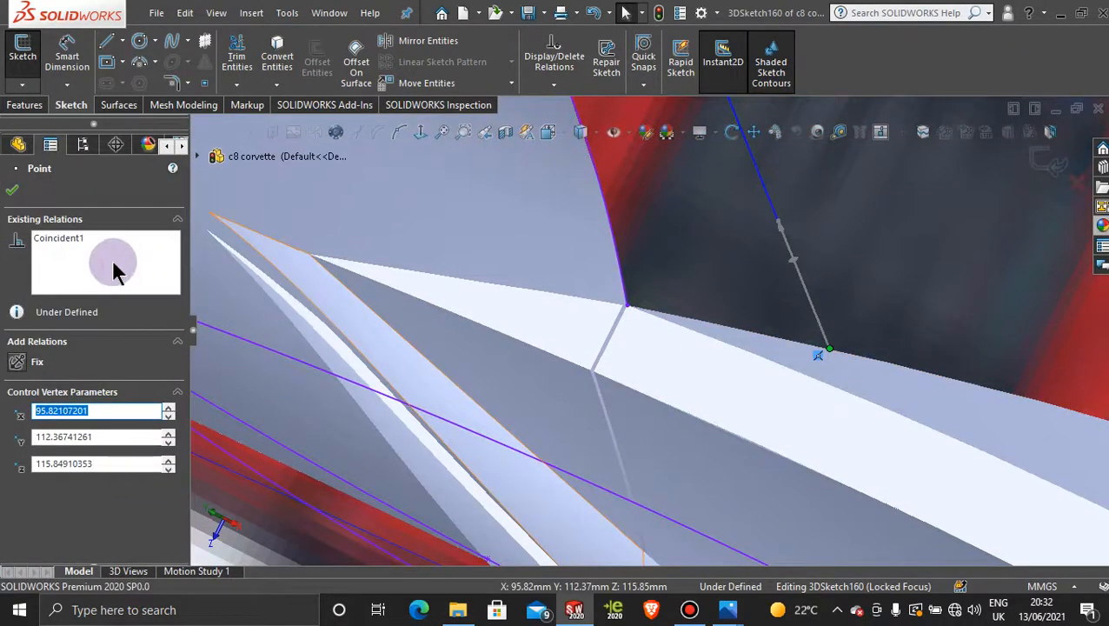
pyautogui.click(160, 273)
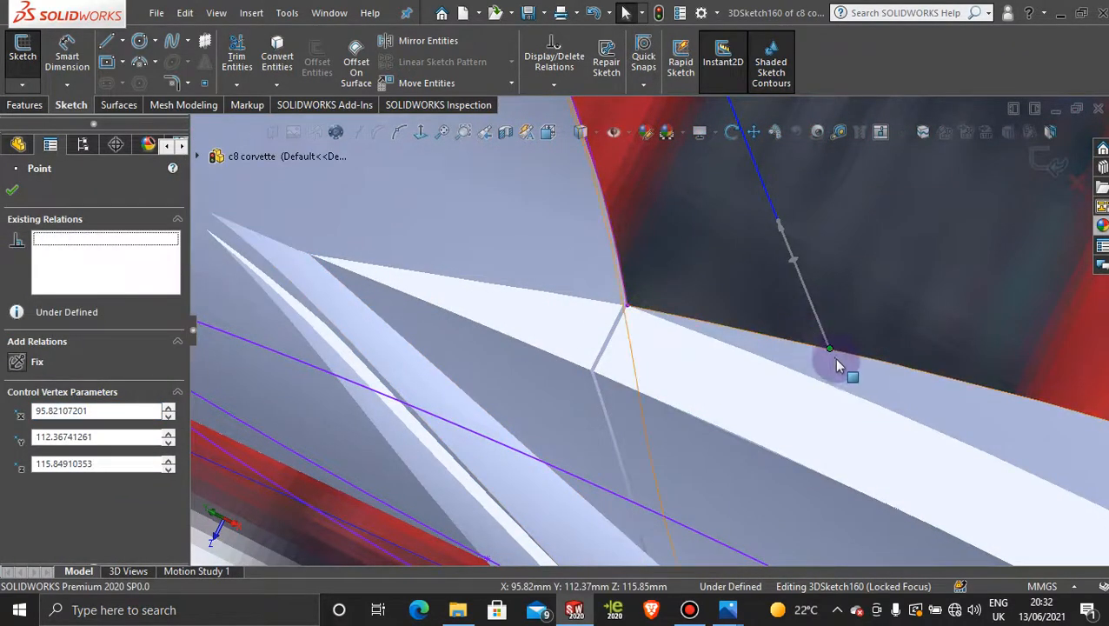
# - Move the spline's lower endpoint off the upper edge and onto the Surface-Extend6 face
pyautogui.moveTo(832, 351)
pyautogui.mouseDown()
pyautogui.moveTo(775, 366)
pyautogui.moveTo(793, 369)
pyautogui.mouseUp()
pyautogui.moveTo(838, 382); pyautogui.dragTo(963, 261, button='middle')
pyautogui.click(965, 266)
pyautogui.rightClick(965, 266)
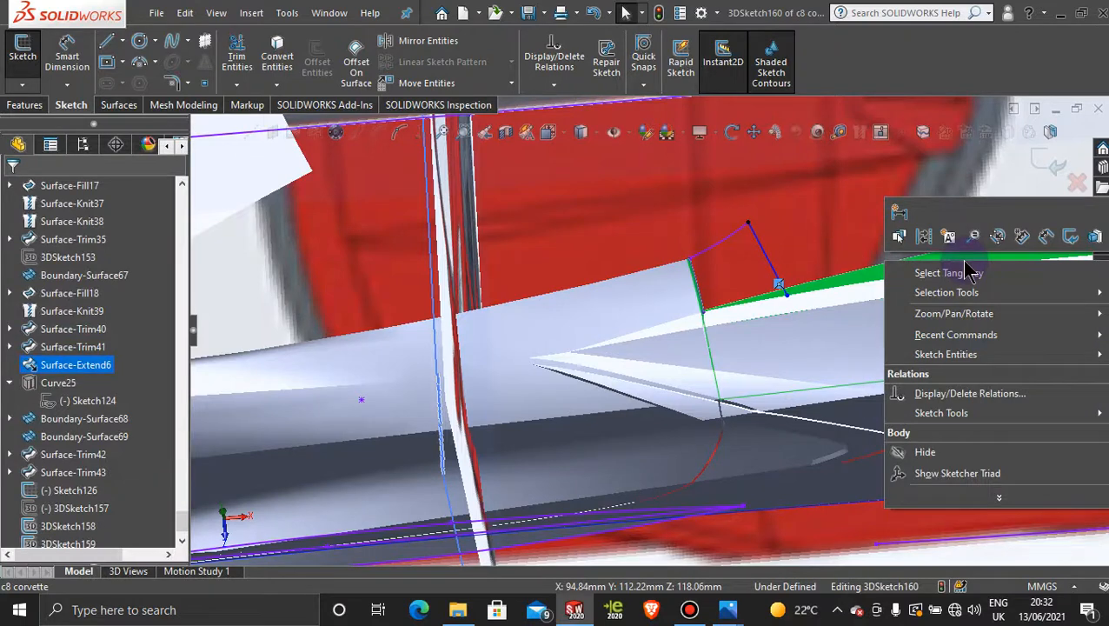
pyautogui.click(789, 413)
pyautogui.scroll(4, 790, 412)
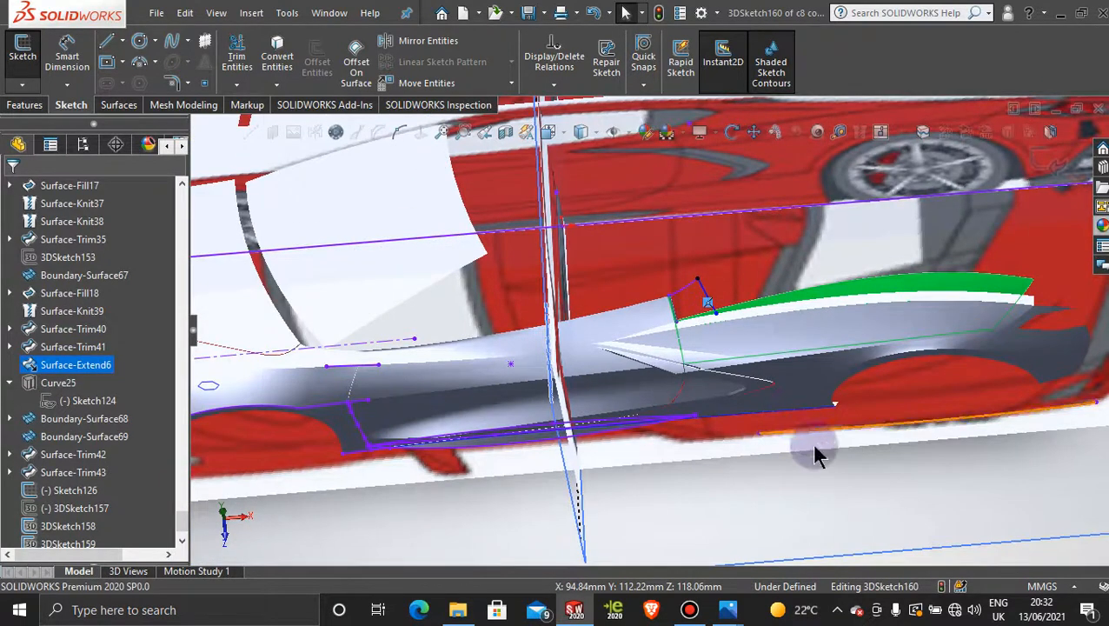
pyautogui.press('Escape')
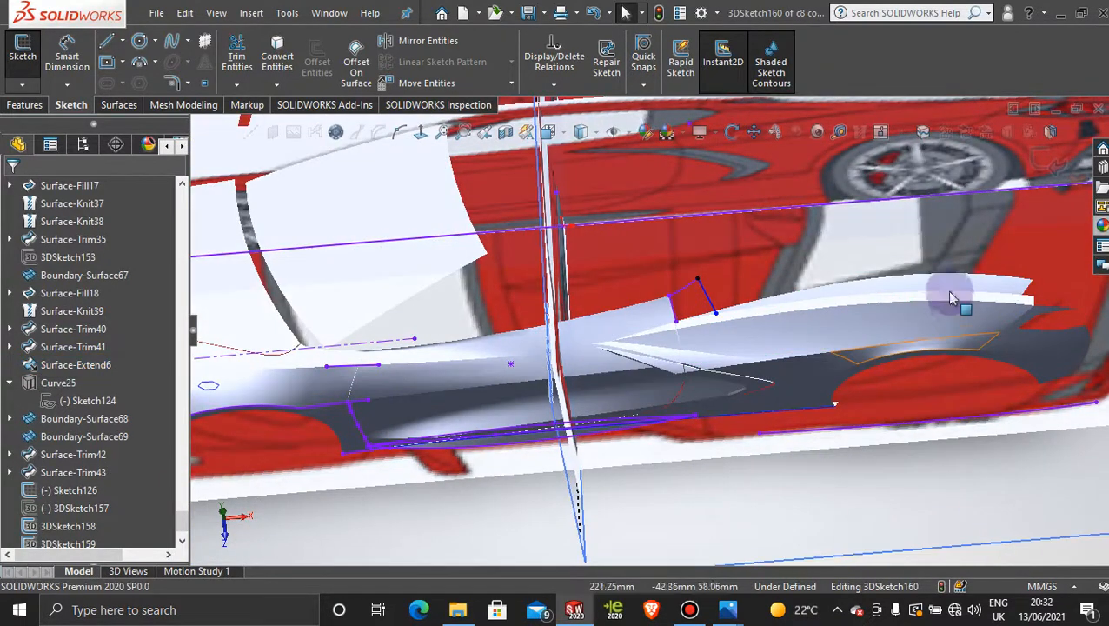
# - Shift the spline's lower endpoint rearward to the fender surface's upper edge, guided by the side reference picture
pyautogui.moveTo(721, 317)
pyautogui.mouseDown(button='middle')
pyautogui.moveTo(735, 283)
pyautogui.moveTo(721, 242)
pyautogui.mouseUp(button='middle')
pyautogui.scroll(4, 703, 332)
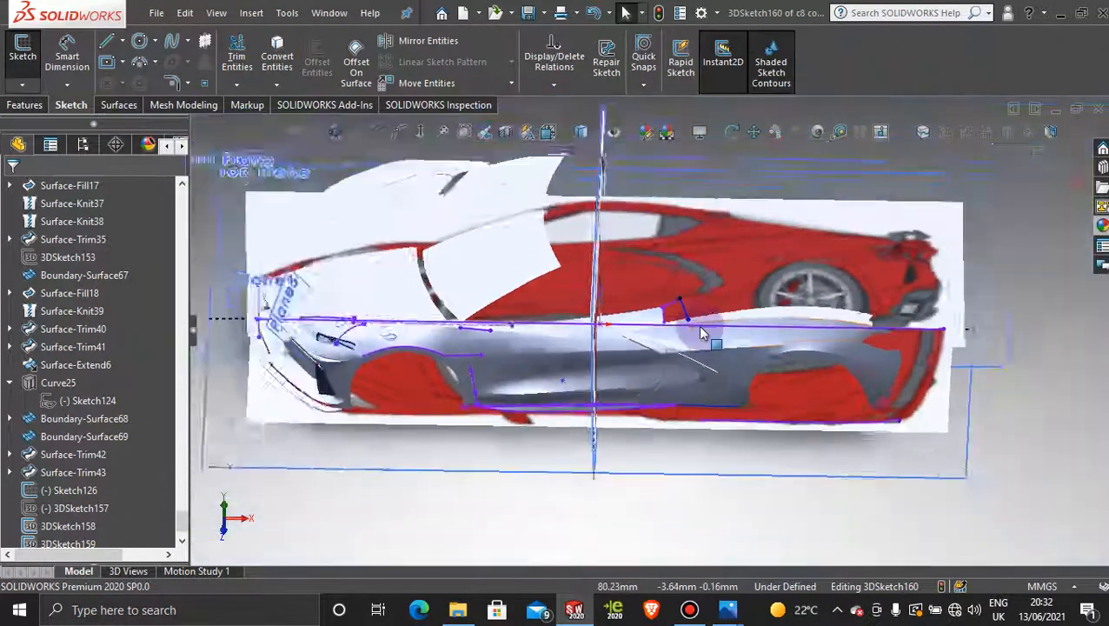
pyautogui.press('space')
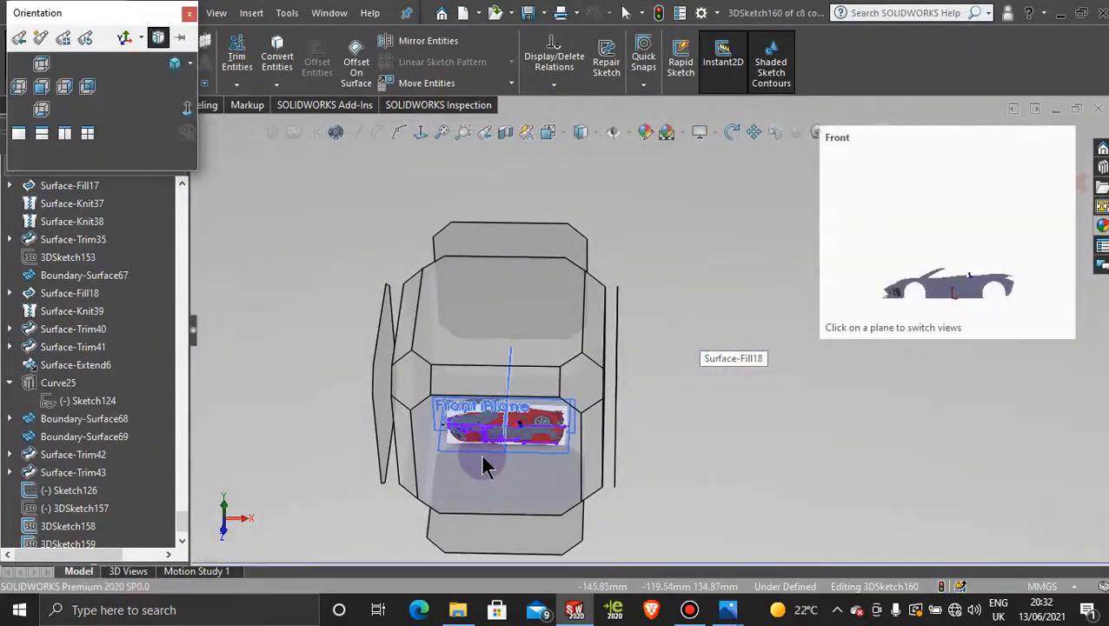
pyautogui.click(481, 456)
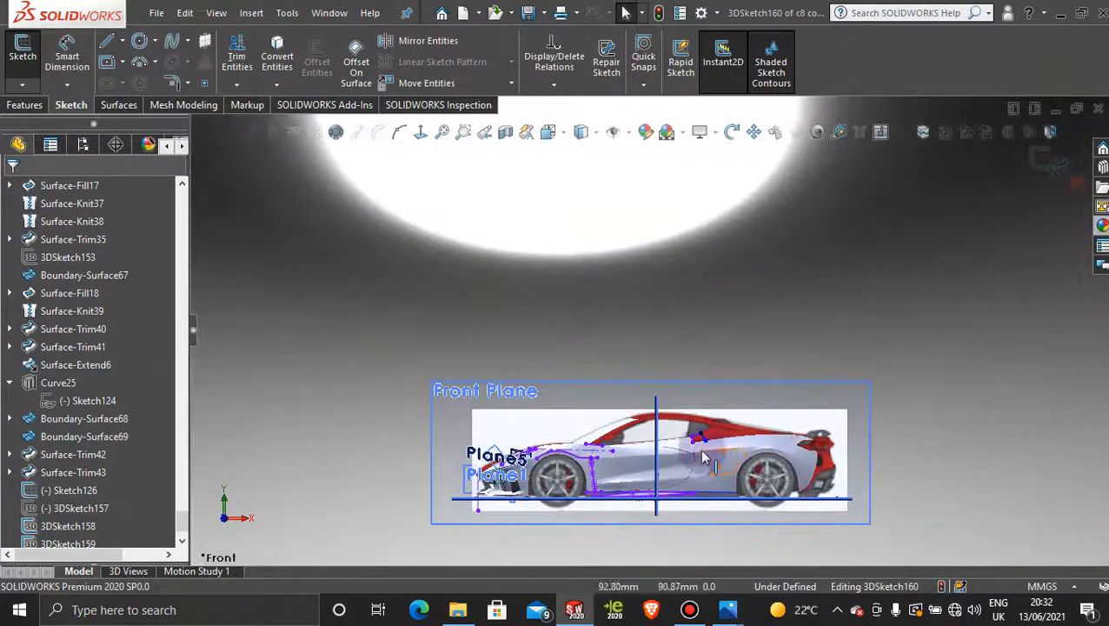
pyautogui.scroll(-5, 695, 441)
pyautogui.scroll(-8, 696, 442)
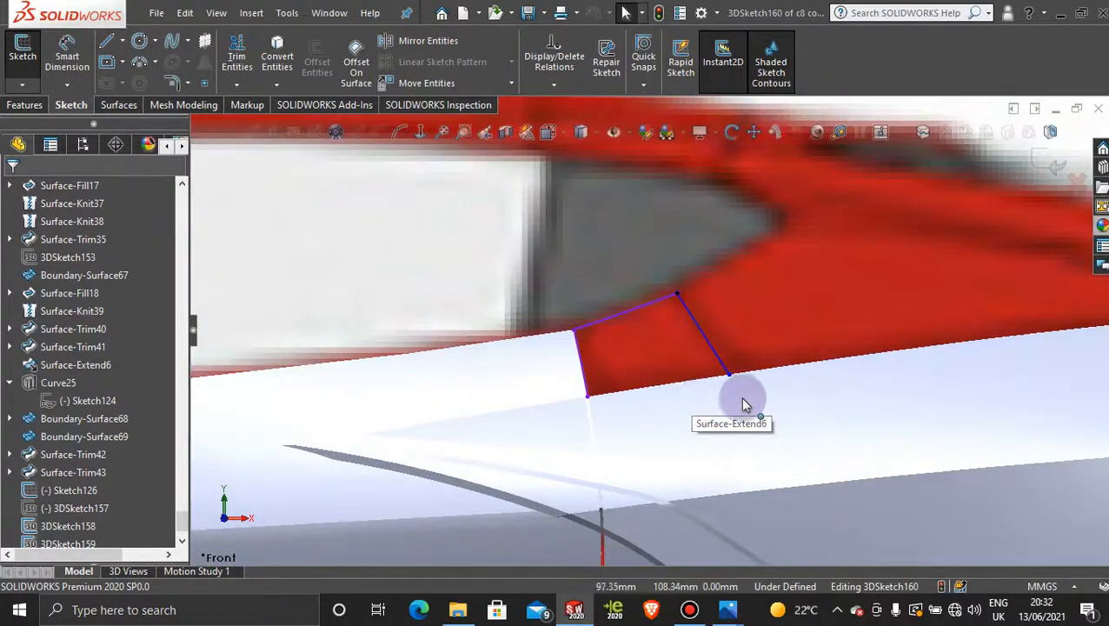
pyautogui.moveTo(751, 376); pyautogui.dragTo(748, 373)
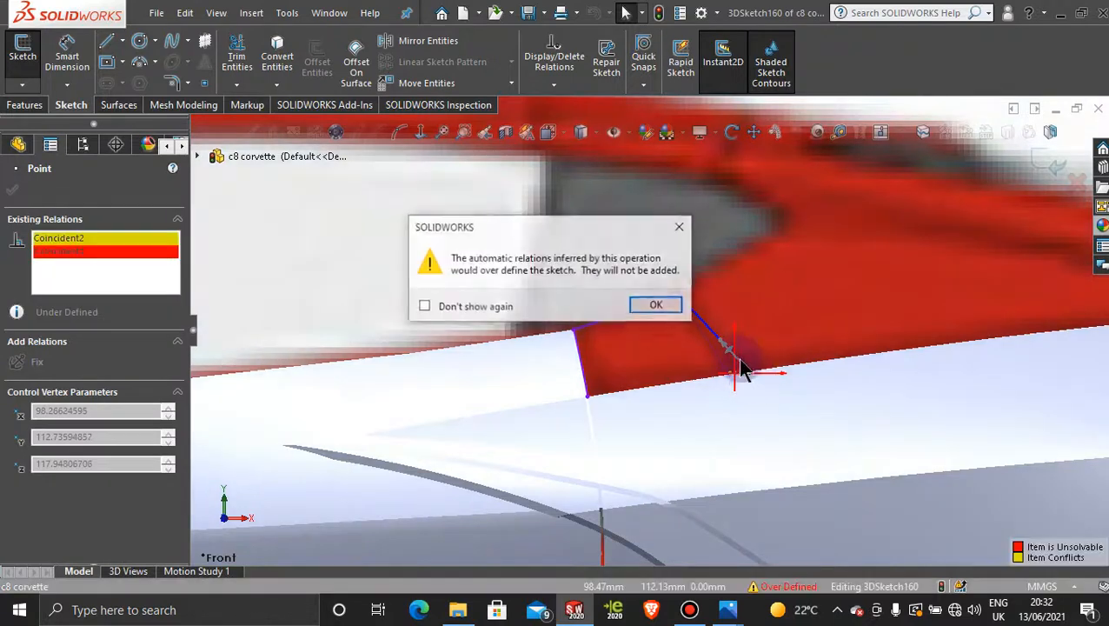
pyautogui.click(682, 228)
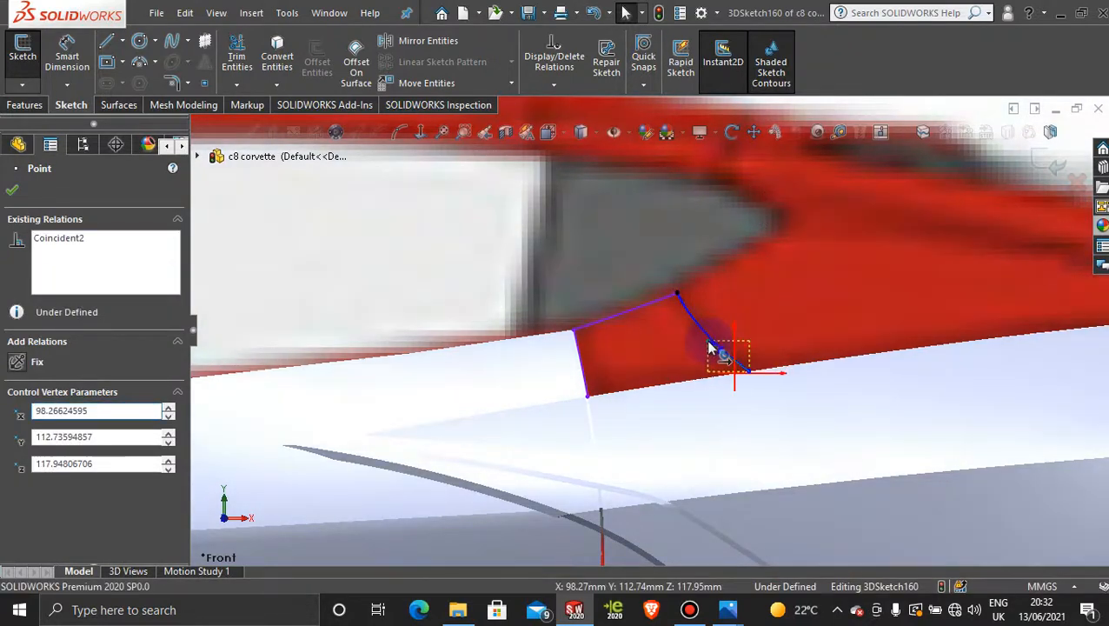
# - Adjust the tangent handle at the spline's lower end to bow the curve inward against the front reference picture
pyautogui.click(735, 358)
pyautogui.scroll(3, 742, 330)
pyautogui.moveTo(699, 334); pyautogui.dragTo(643, 364, button='middle')
pyautogui.scroll(3, 642, 365)
pyautogui.moveTo(474, 344); pyautogui.dragTo(543, 424, button='middle')
pyautogui.scroll(-3, 304, 460)
pyautogui.scroll(-3, 362, 465)
pyautogui.scroll(-2, 640, 380)
pyautogui.press('f')
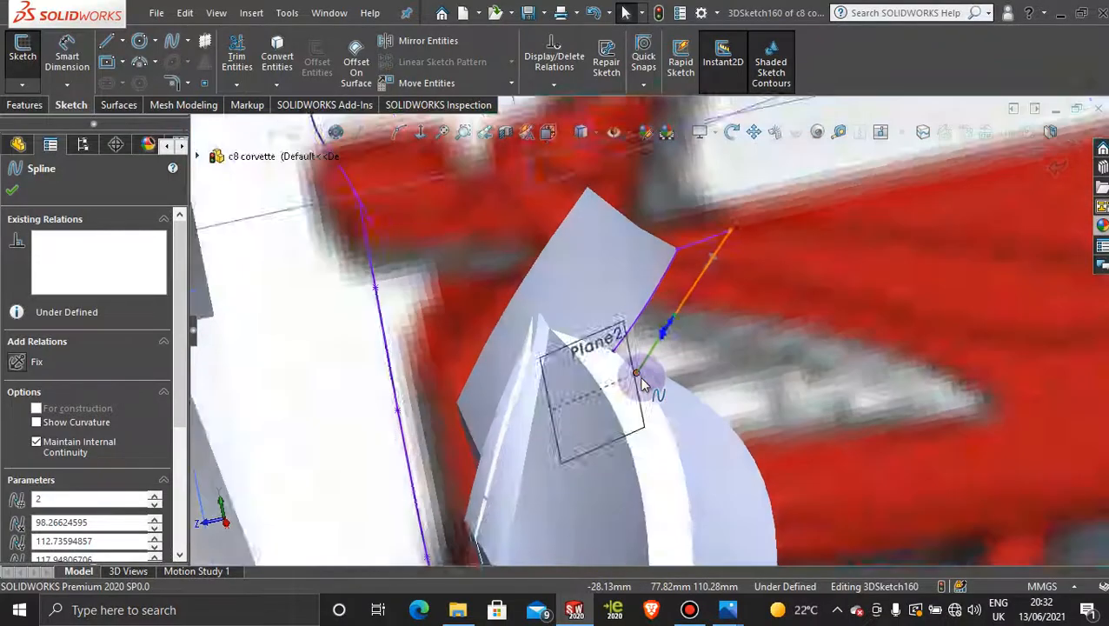
pyautogui.press('space')
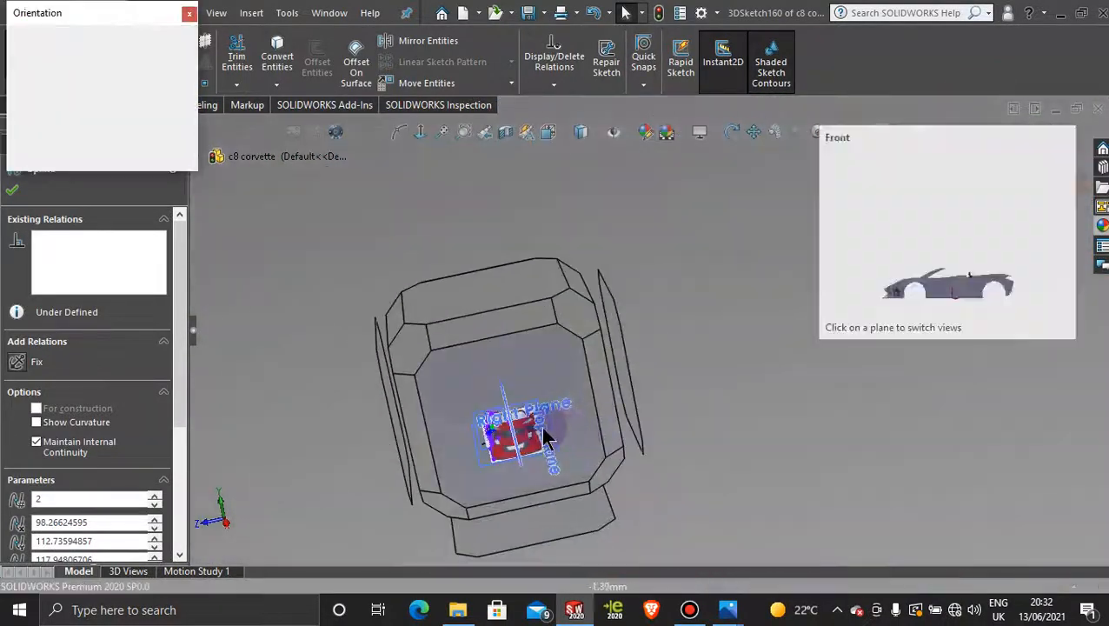
pyautogui.click(542, 436)
pyautogui.scroll(-8, 556, 431)
pyautogui.scroll(-4, 619, 377)
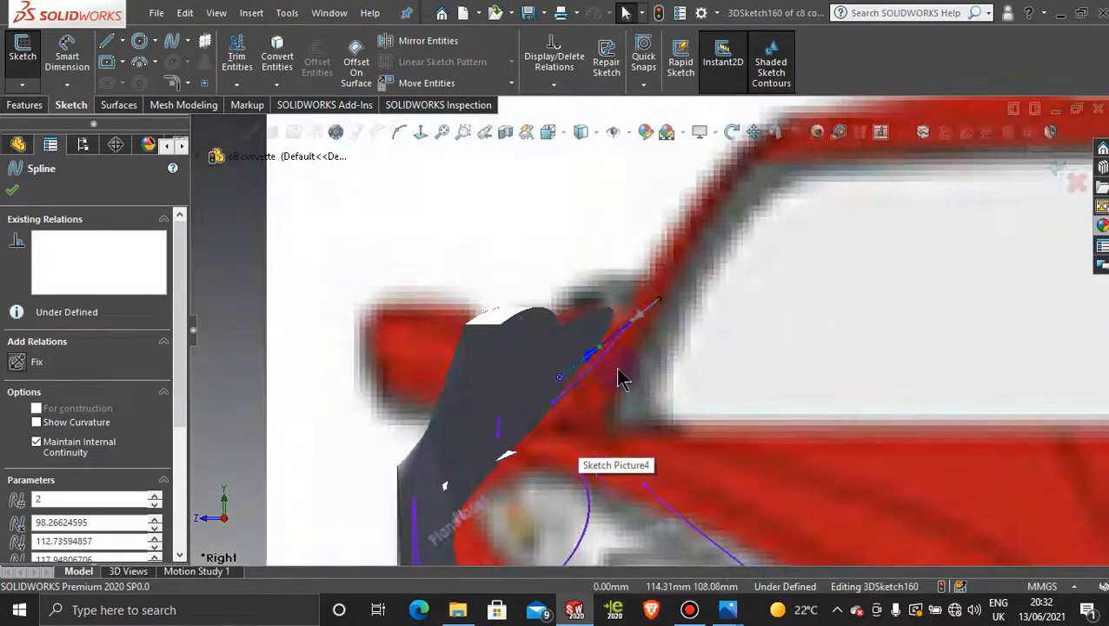
pyautogui.moveTo(596, 339); pyautogui.dragTo(615, 367)
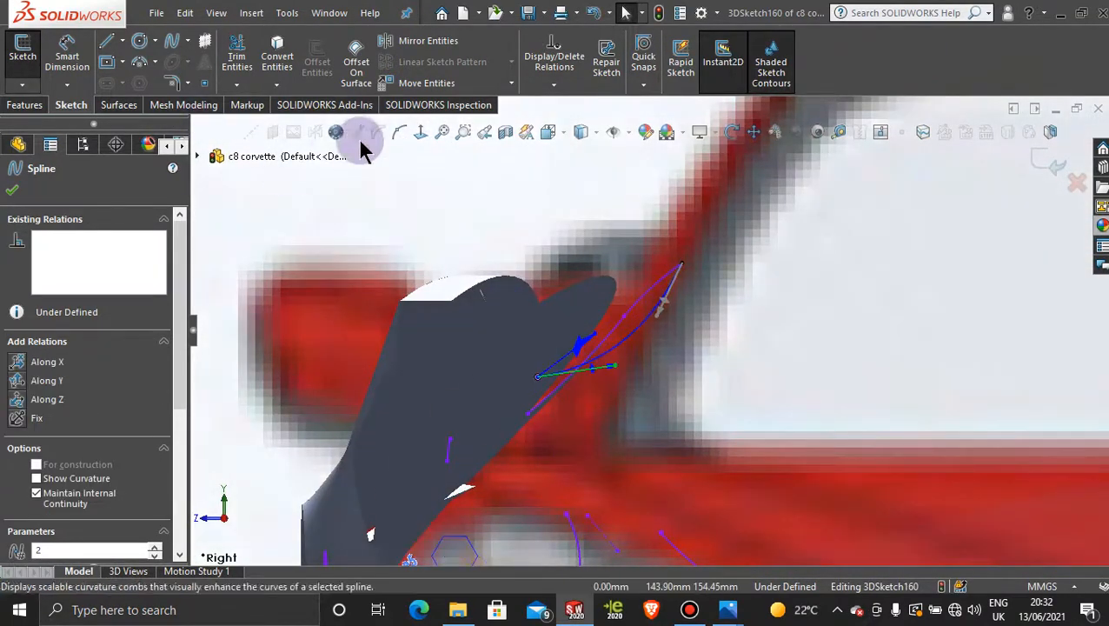
# - Insert an additional spline point near the middle of the spline
pyautogui.click(398, 133)
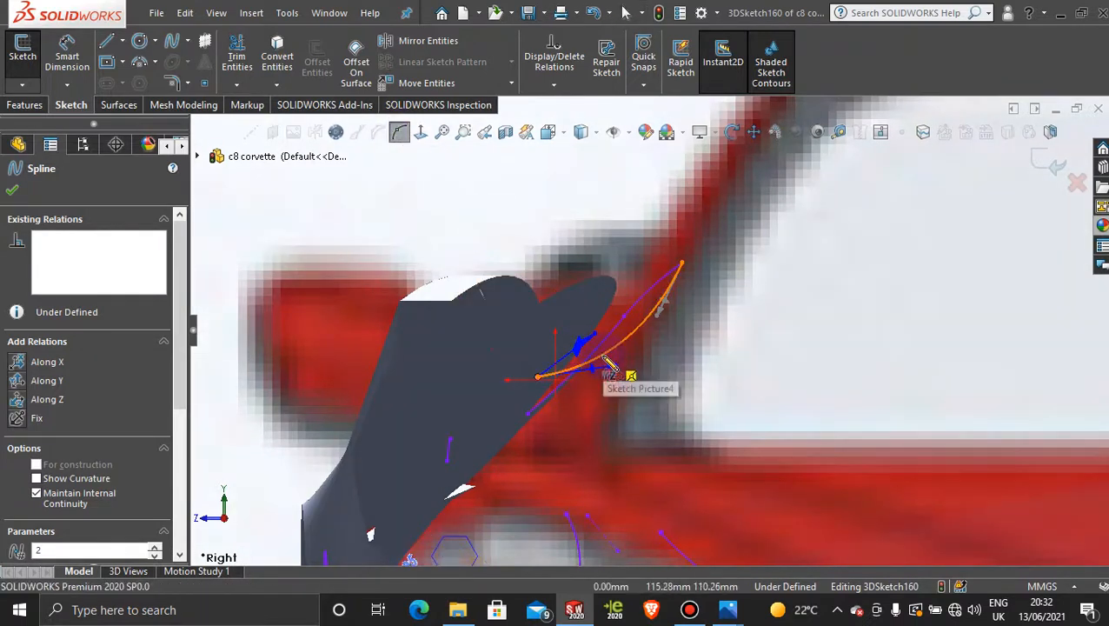
pyautogui.press('Escape')
pyautogui.click(398, 133)
pyautogui.click(618, 345)
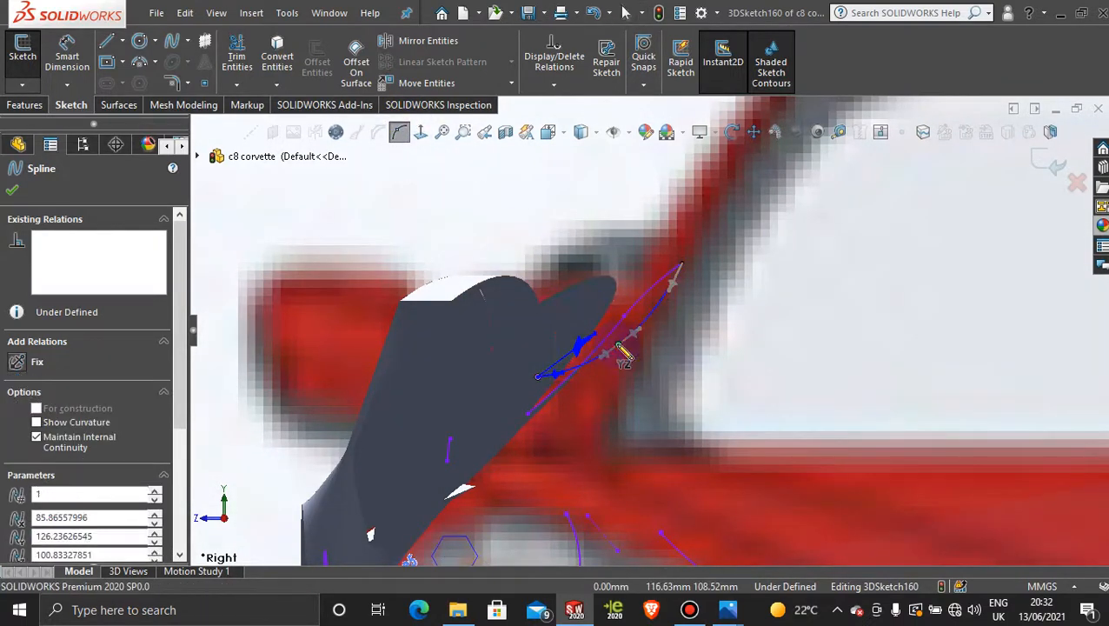
pyautogui.scroll(10, 638, 372)
pyautogui.press('Escape')
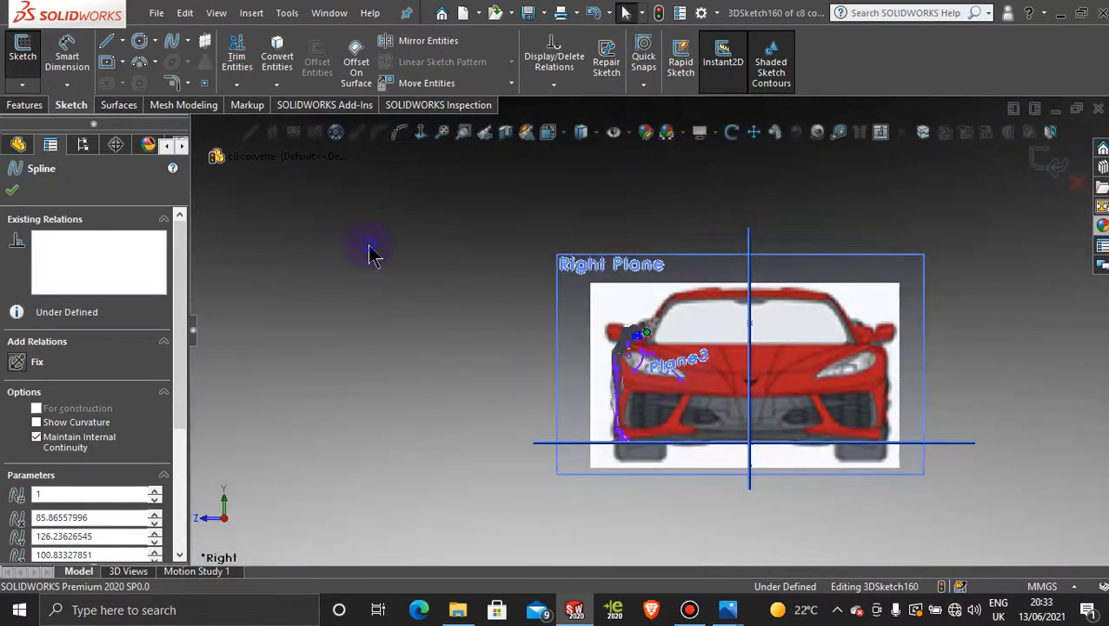
# - Display the spline's control polygon and shift its lower and middle control points toward the window, against the front reference picture
pyautogui.scroll(-10, 641, 325)
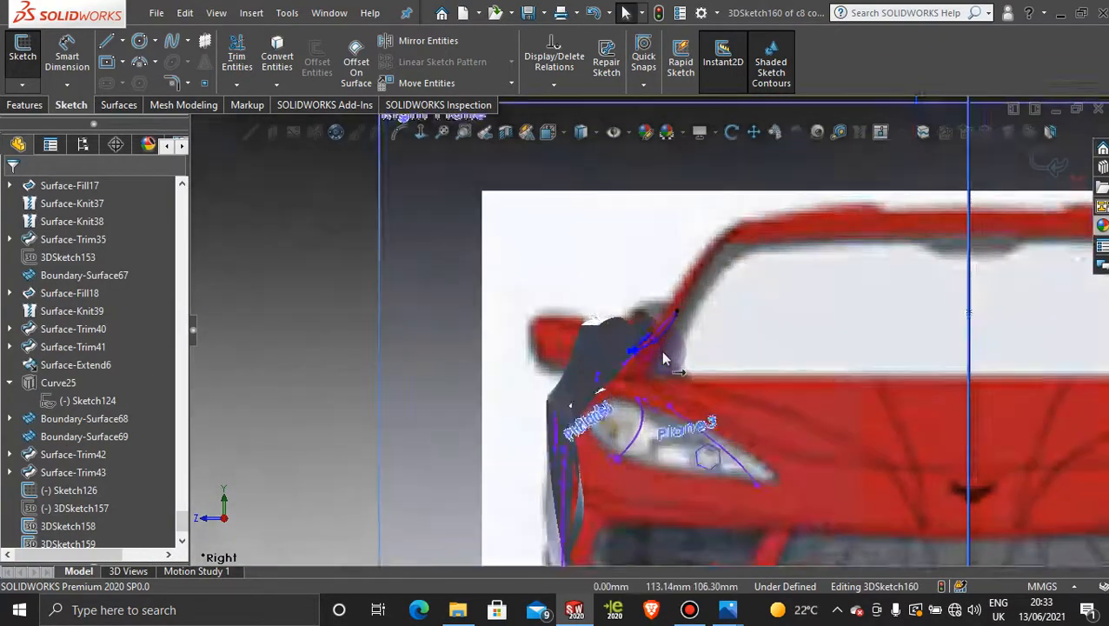
pyautogui.scroll(-3, 656, 352)
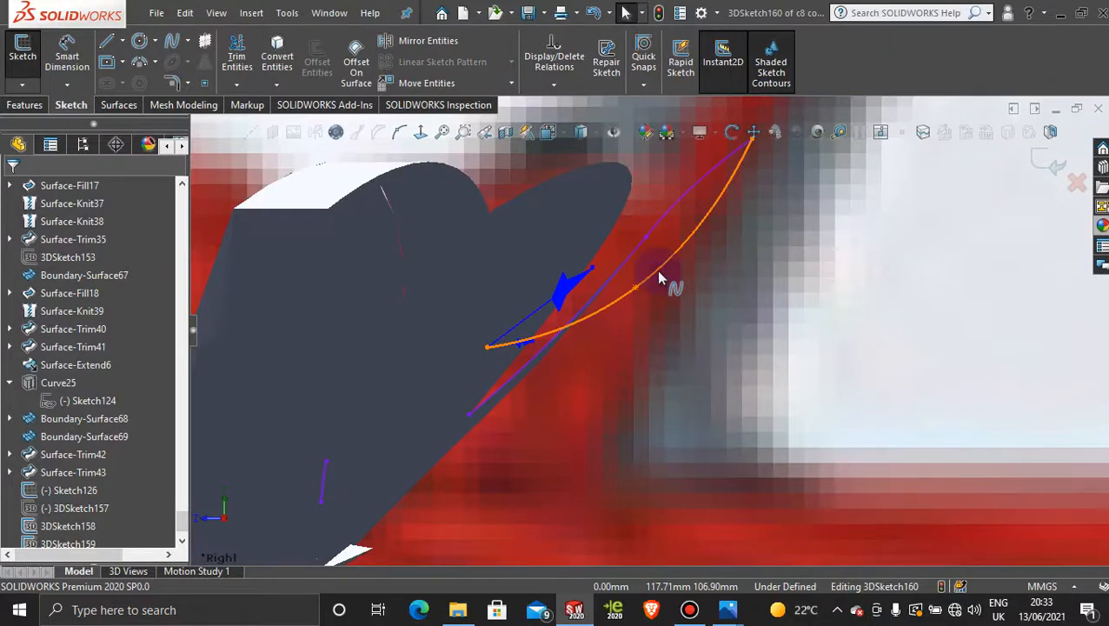
pyautogui.click(659, 278)
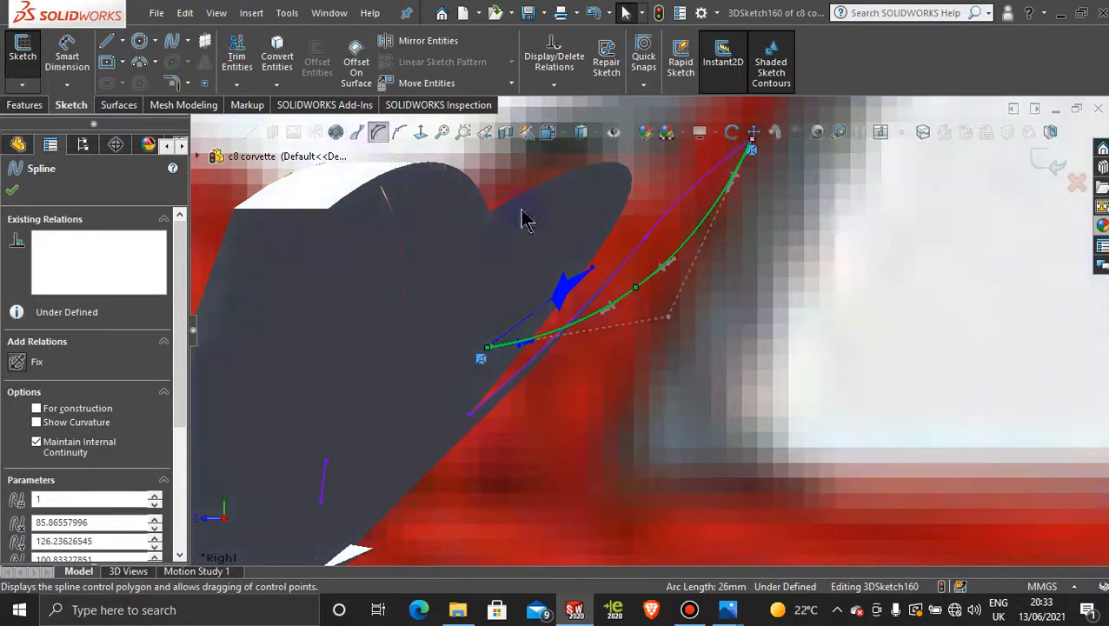
pyautogui.click(668, 323)
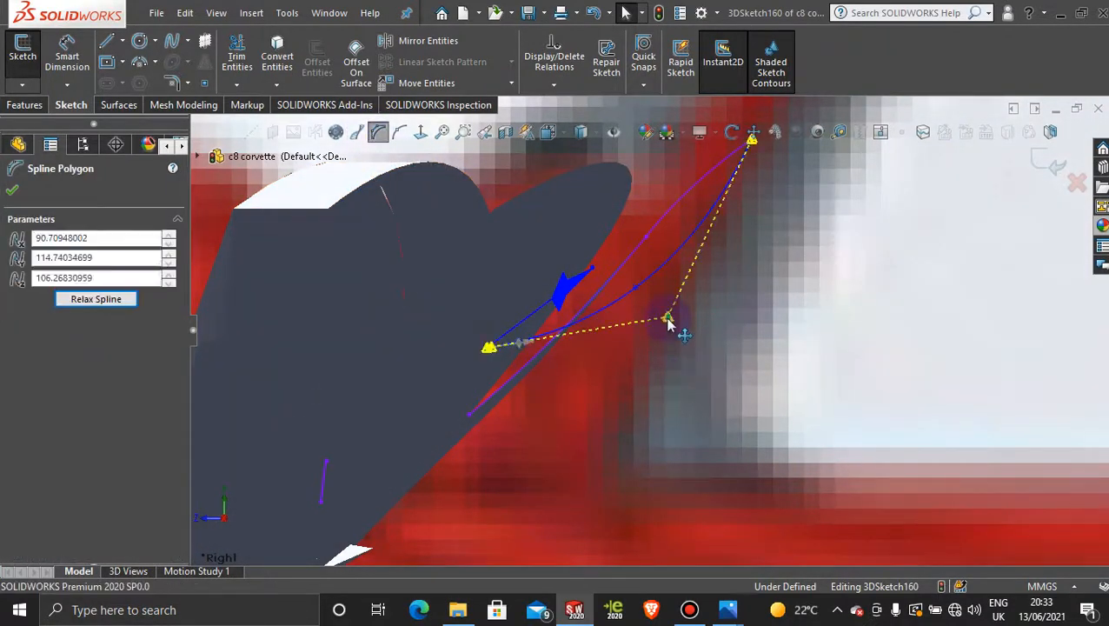
pyautogui.moveTo(498, 352); pyautogui.dragTo(681, 320)
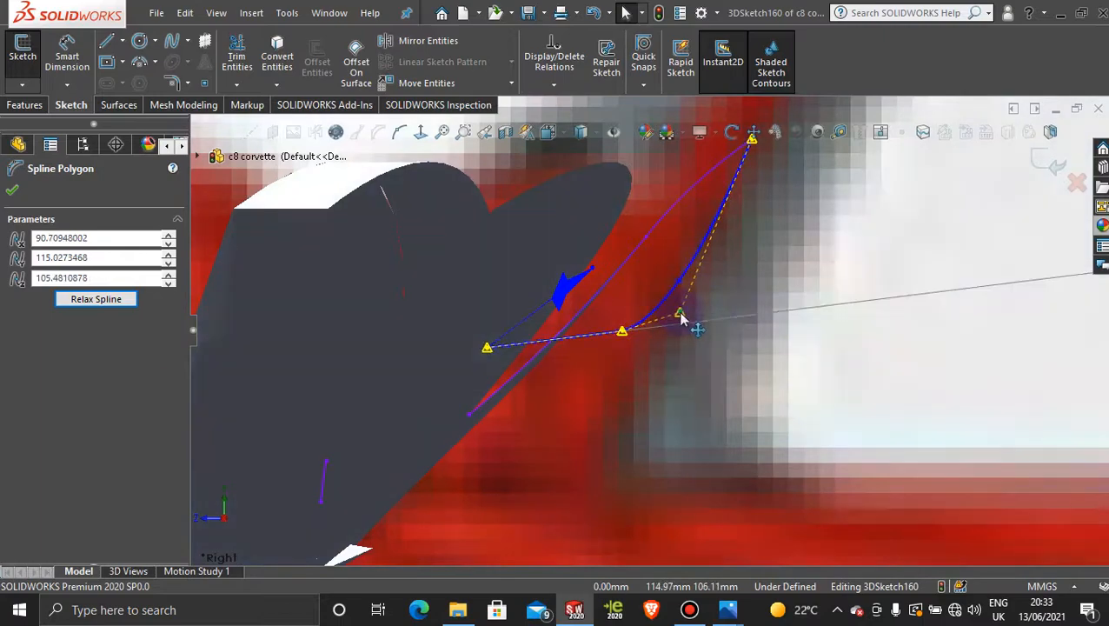
# - Move the lower and middle control points to flatten the spline's lower half, guided by the side reference picture
pyautogui.moveTo(680, 361); pyautogui.dragTo(602, 362, button='middle')
pyautogui.press('space')
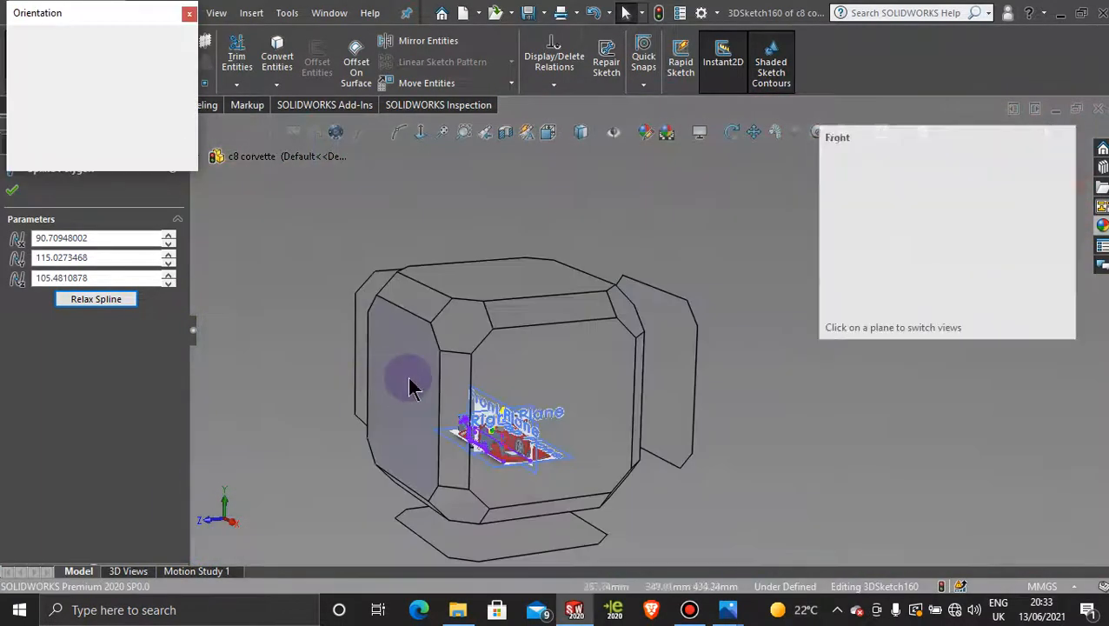
pyautogui.click(415, 379)
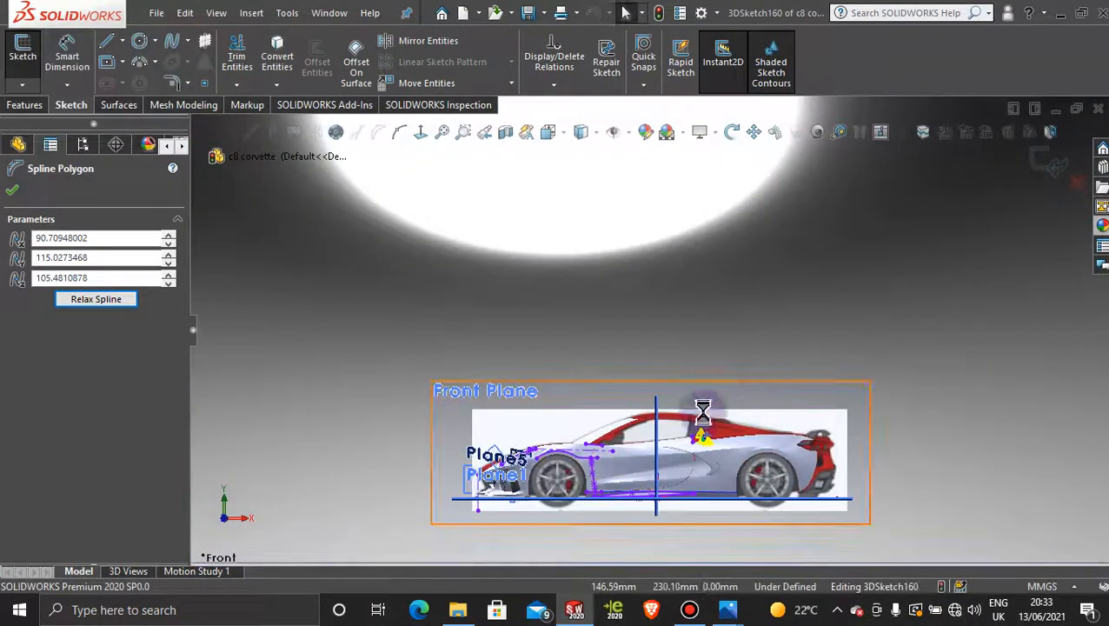
pyautogui.scroll(-10, 693, 443)
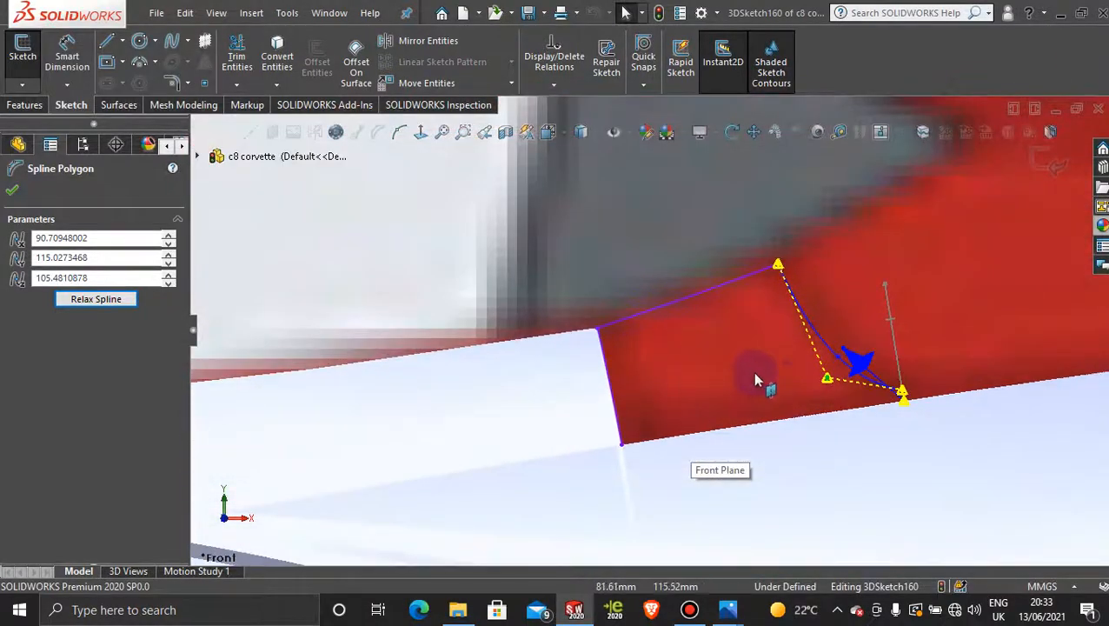
pyautogui.scroll(3, 787, 372)
pyautogui.scroll(-5, 792, 405)
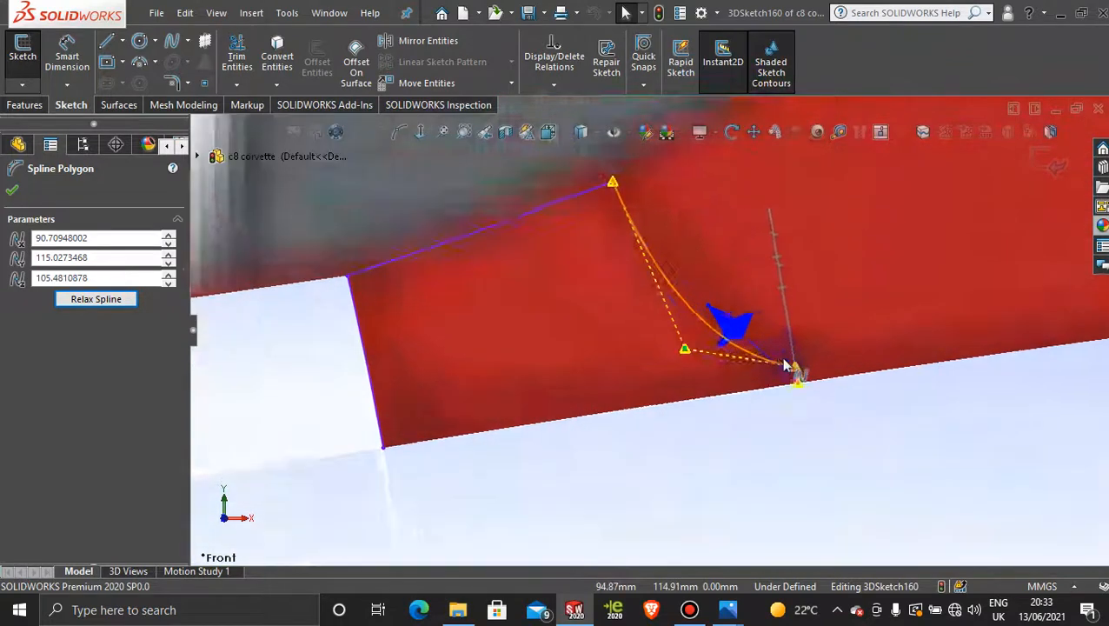
pyautogui.scroll(-2, 795, 412)
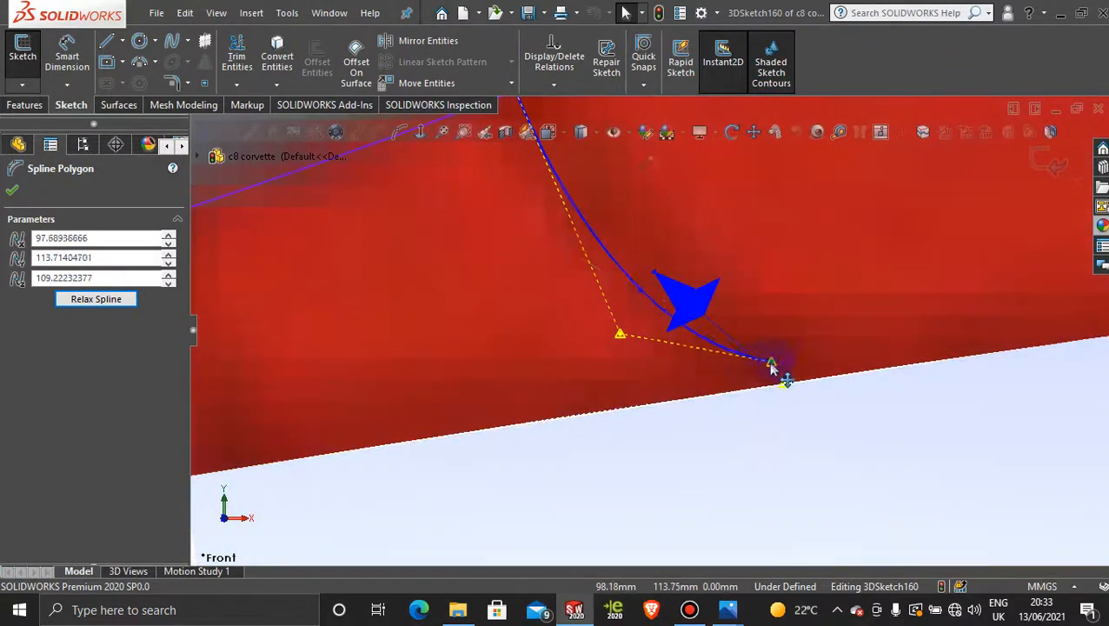
pyautogui.moveTo(739, 375); pyautogui.dragTo(743, 386)
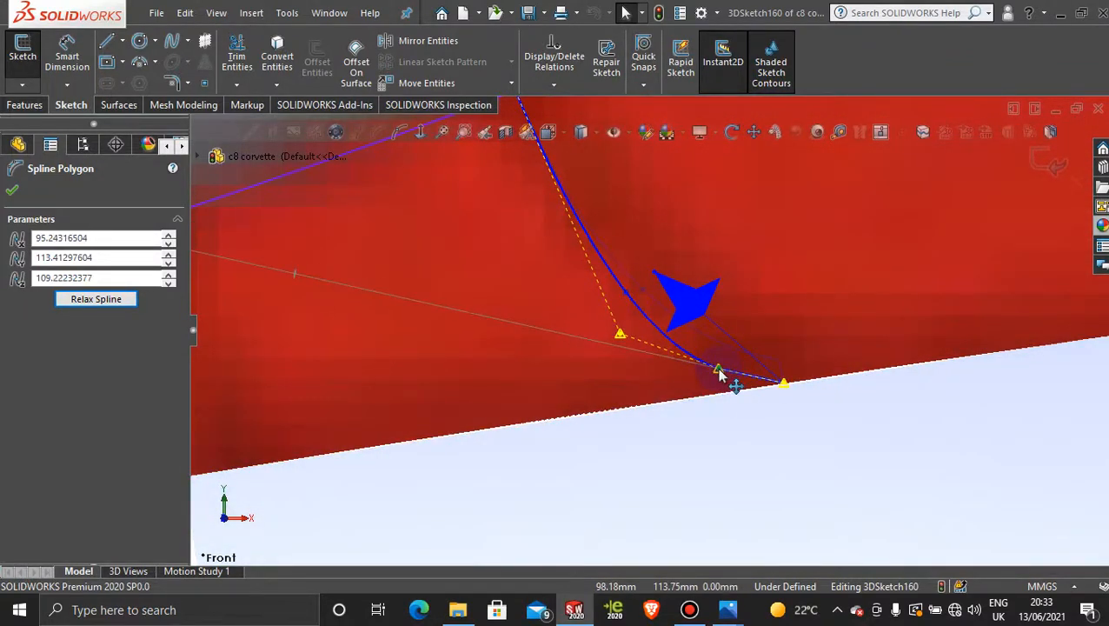
pyautogui.moveTo(718, 369); pyautogui.dragTo(628, 305)
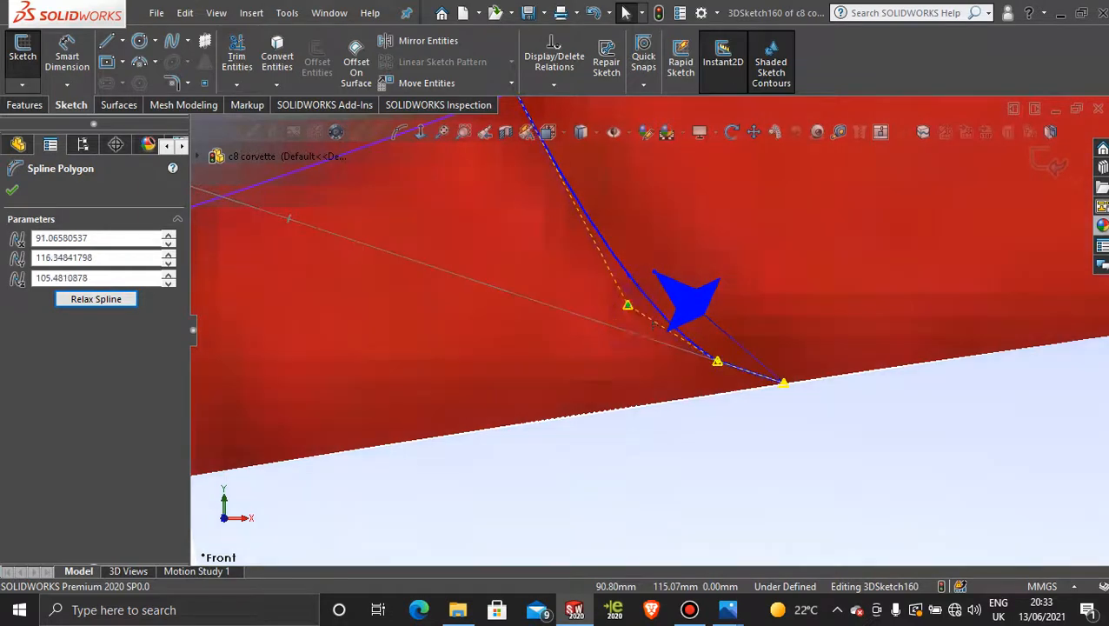
pyautogui.moveTo(716, 361); pyautogui.dragTo(699, 339)
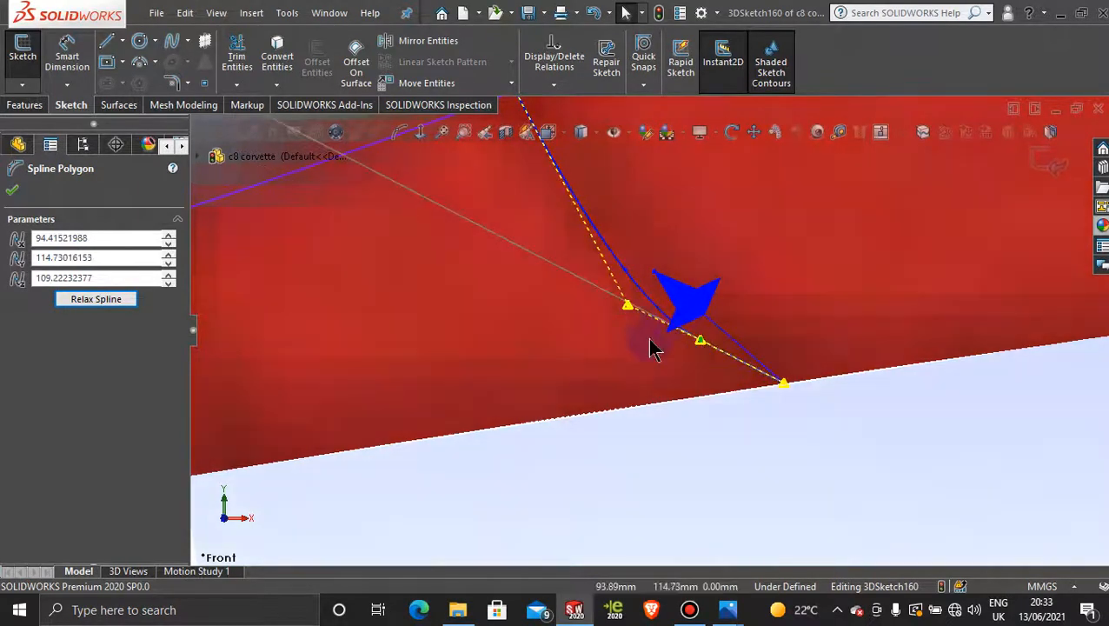
pyautogui.click(627, 308)
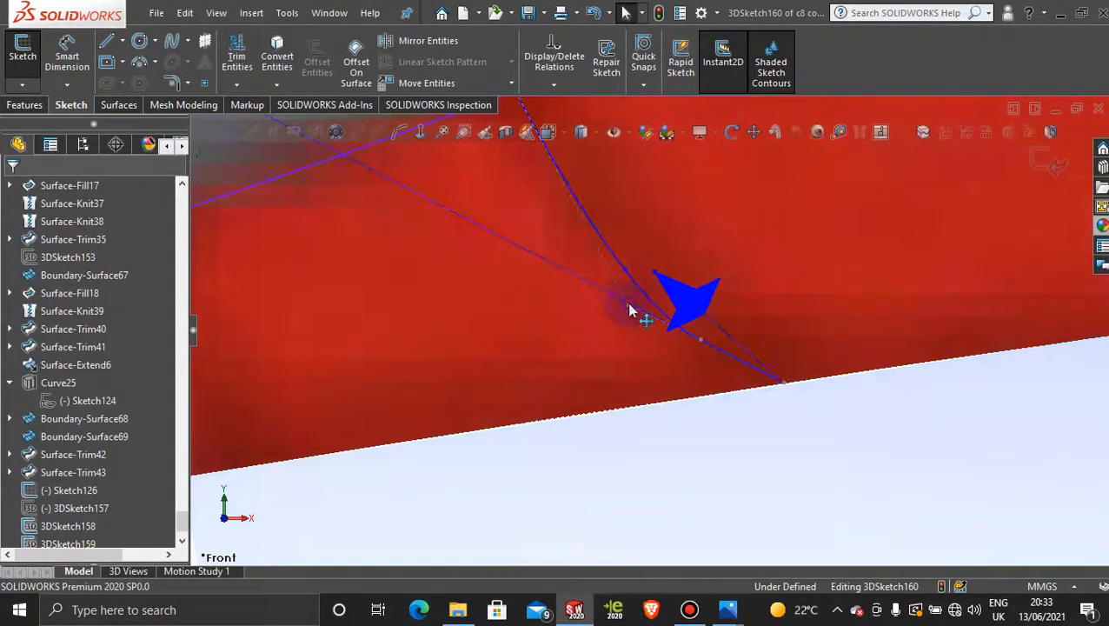
# - Raise the spline's lower interior control point and nudge the middle one slightly rearward, against the side reference picture in the front view
pyautogui.click(631, 311)
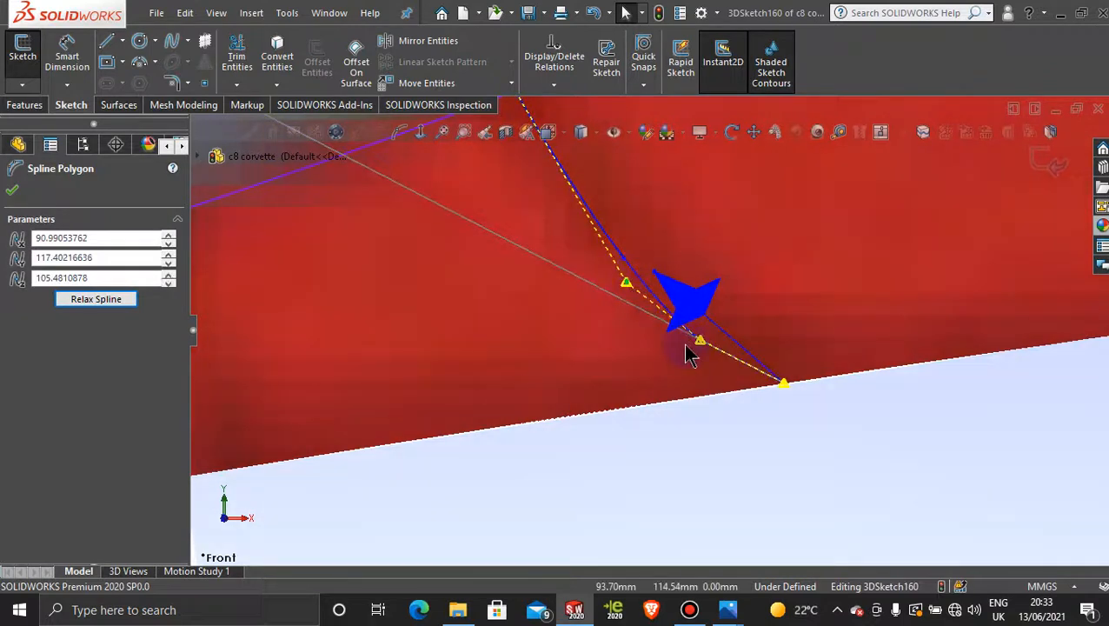
pyautogui.moveTo(701, 345); pyautogui.dragTo(686, 331)
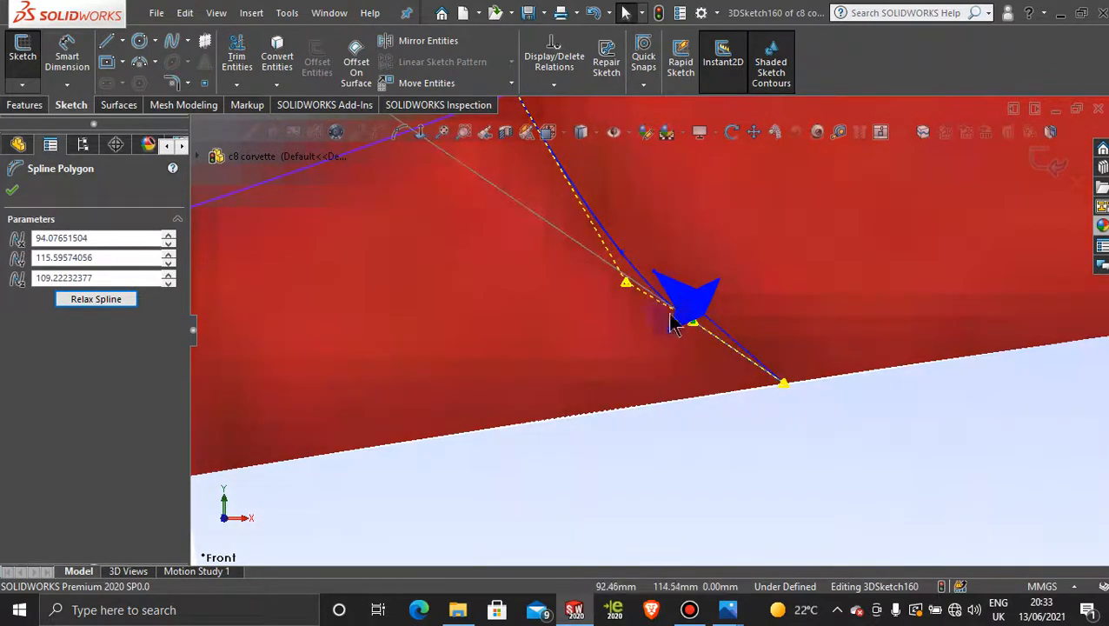
pyautogui.moveTo(628, 289); pyautogui.dragTo(633, 289)
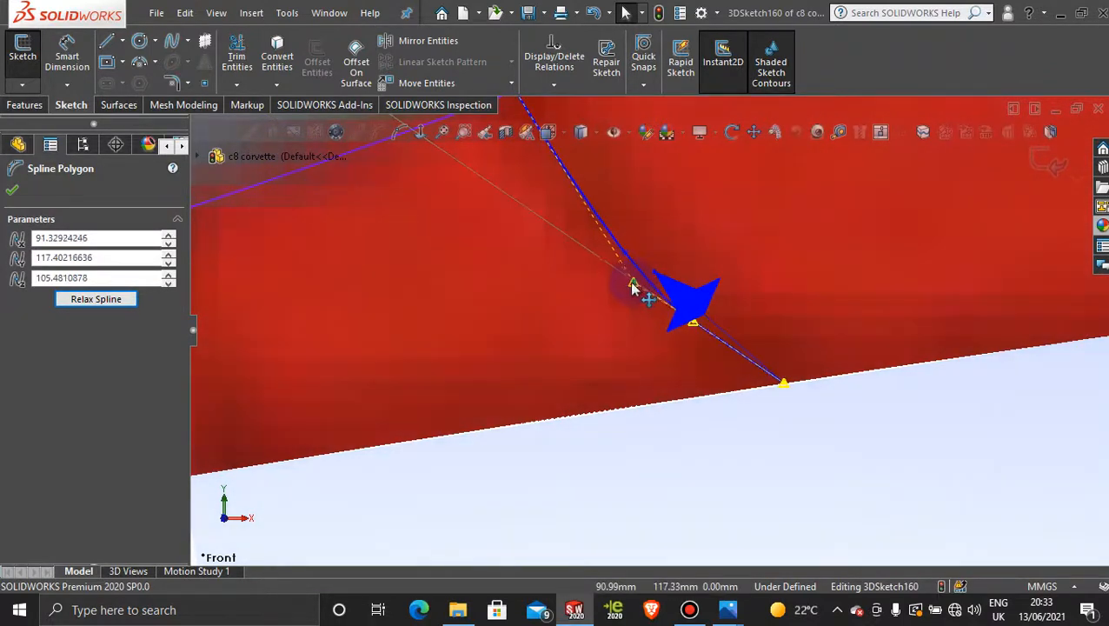
pyautogui.scroll(7, 687, 344)
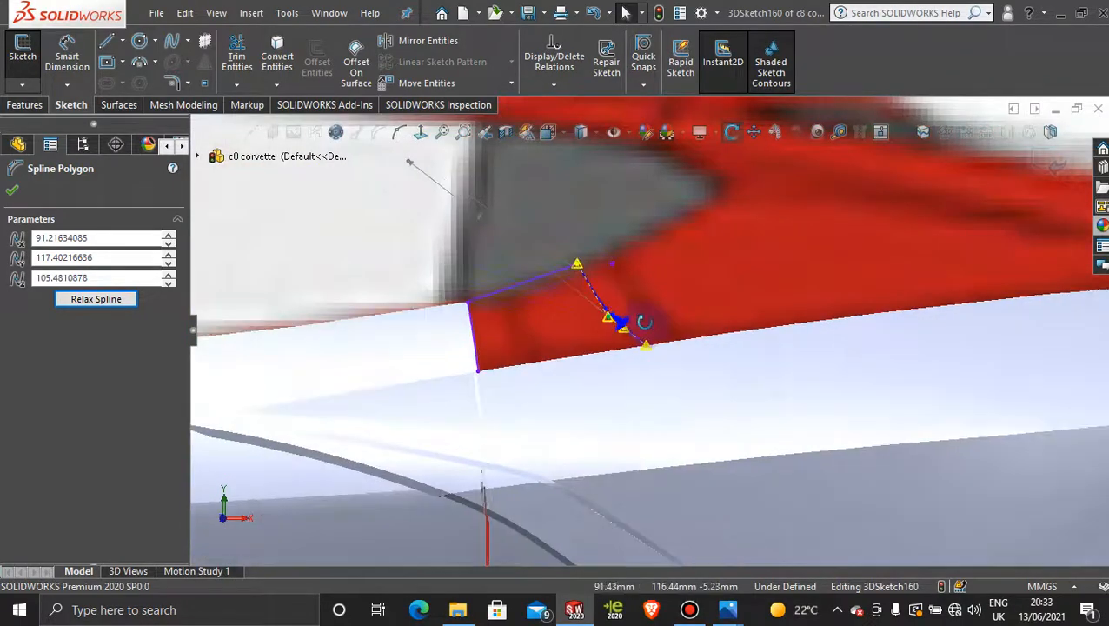
# - Straighten the spline in the top view by moving its two interior control points toward the front of the car
pyautogui.press('space')
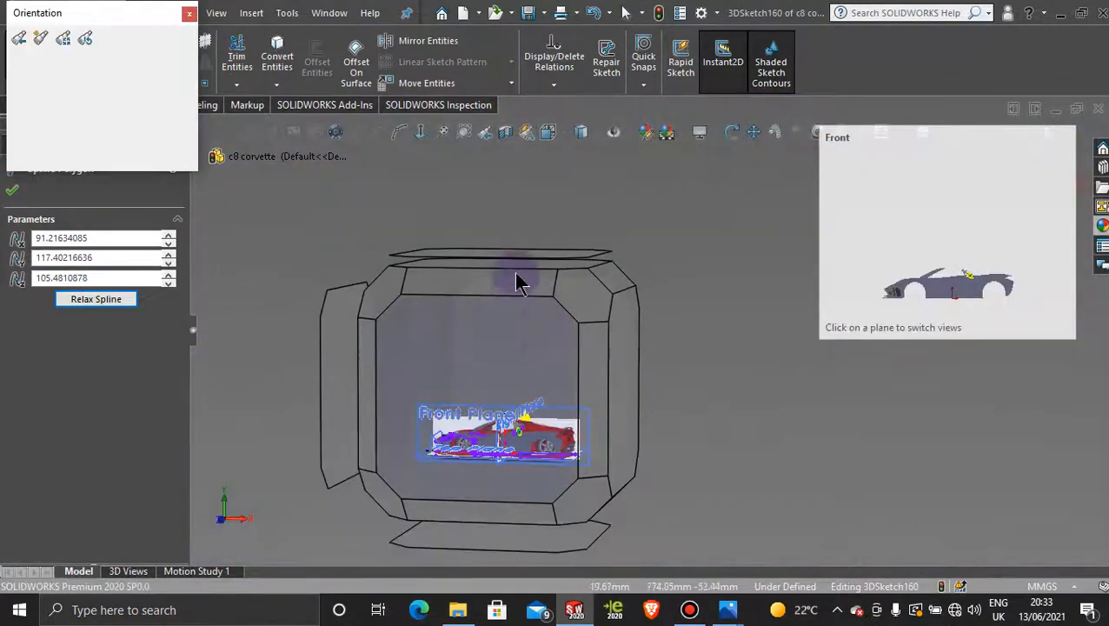
pyautogui.click(518, 259)
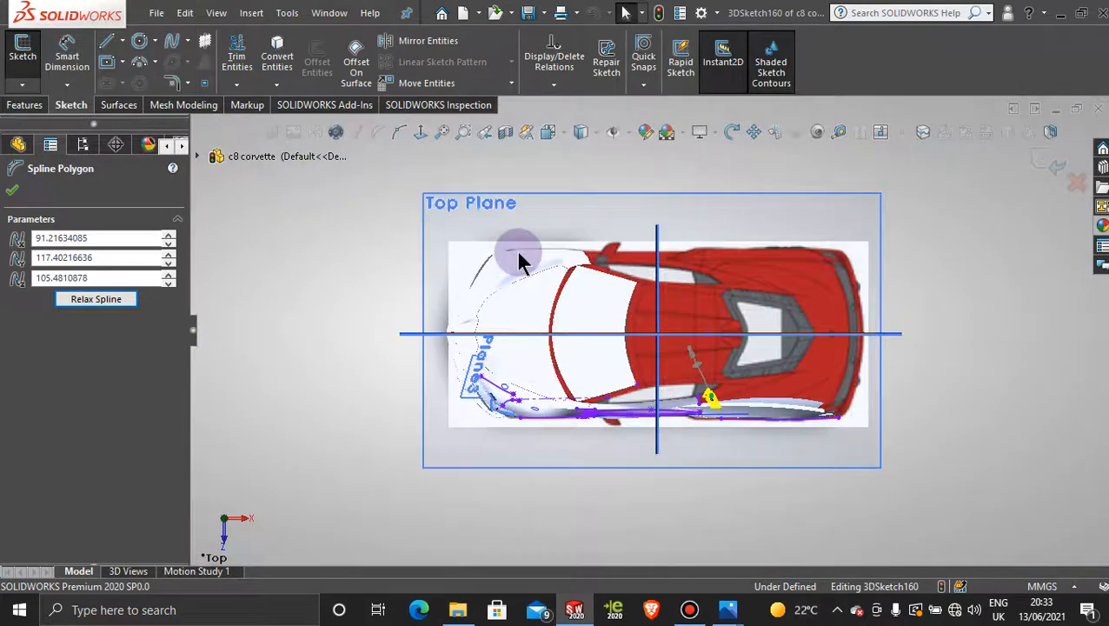
pyautogui.scroll(-10, 699, 392)
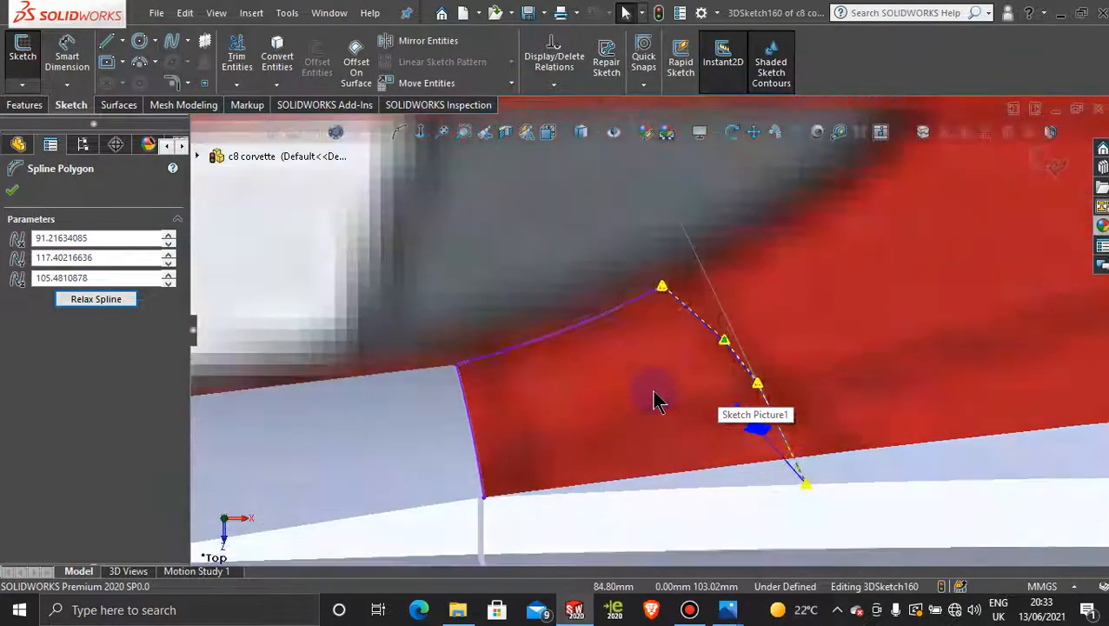
pyautogui.scroll(3, 811, 397)
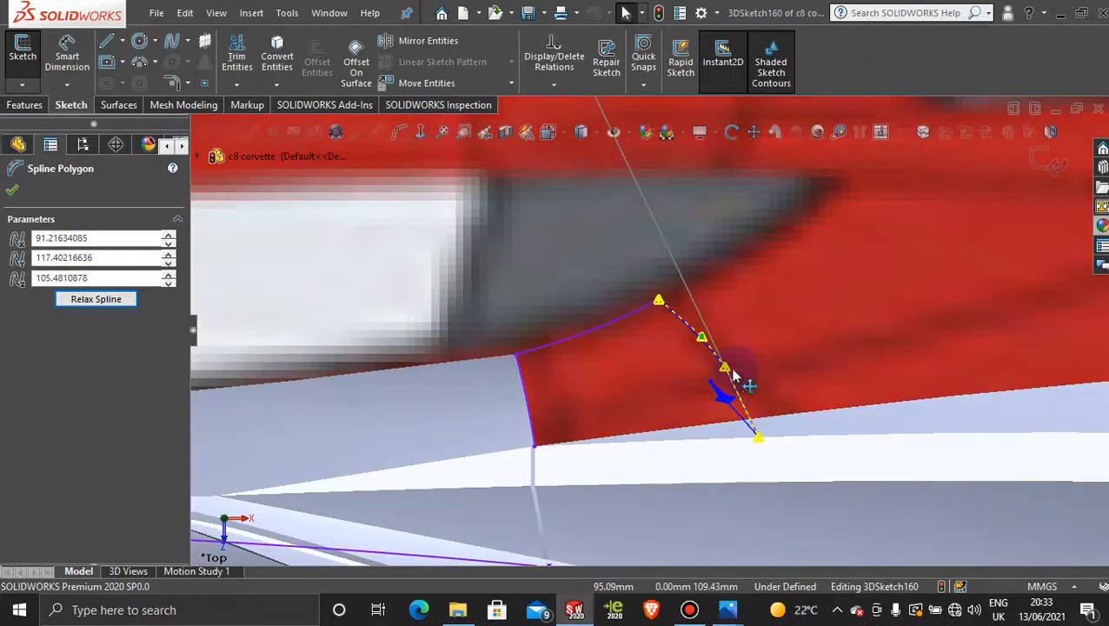
pyautogui.moveTo(722, 365); pyautogui.dragTo(675, 345)
pyautogui.scroll(-3, 713, 396)
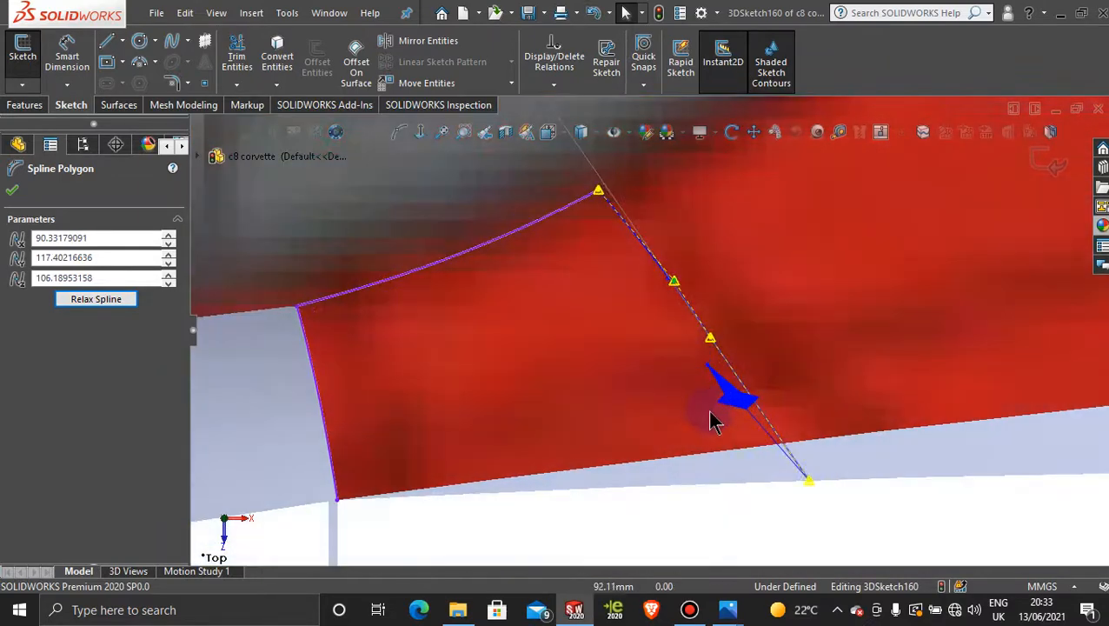
# - Move the spline's lower endpoint rearward along the fender edge to about X 103.2 mm and realign both interior control points with it
pyautogui.moveTo(809, 478); pyautogui.dragTo(893, 478)
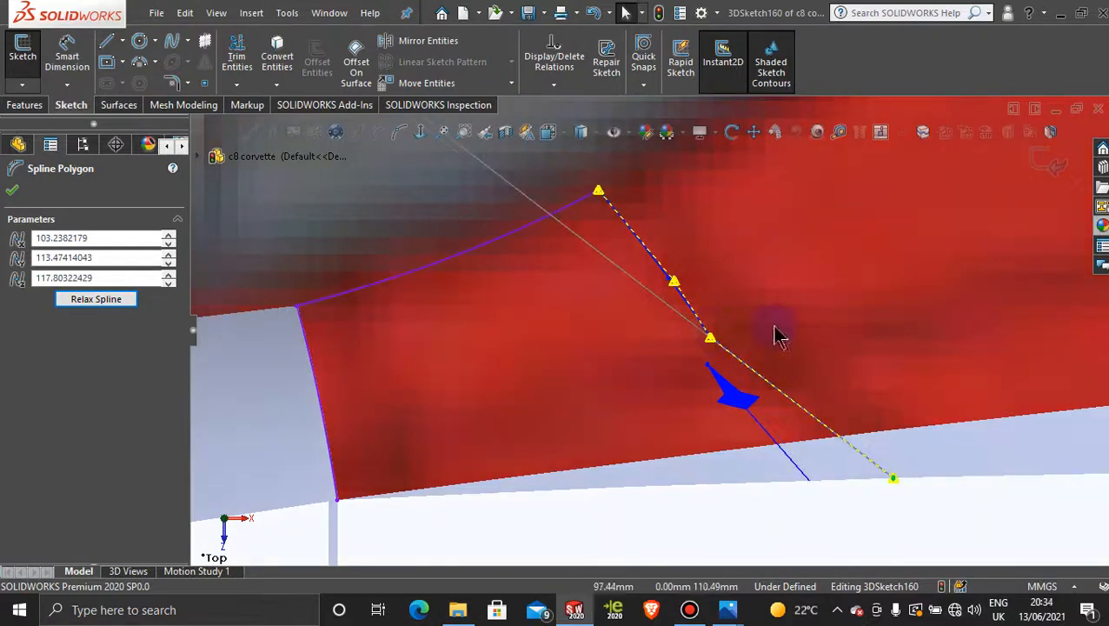
pyautogui.moveTo(713, 341); pyautogui.dragTo(752, 333)
pyautogui.moveTo(669, 290); pyautogui.dragTo(695, 279)
pyautogui.scroll(4, 714, 316)
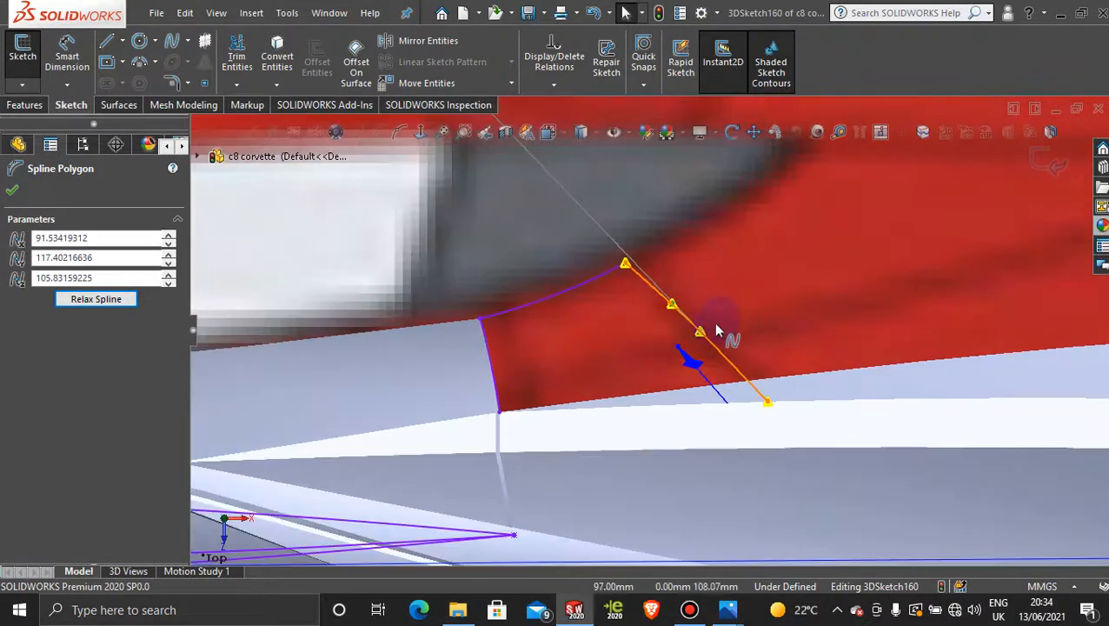
pyautogui.moveTo(702, 334); pyautogui.dragTo(666, 299)
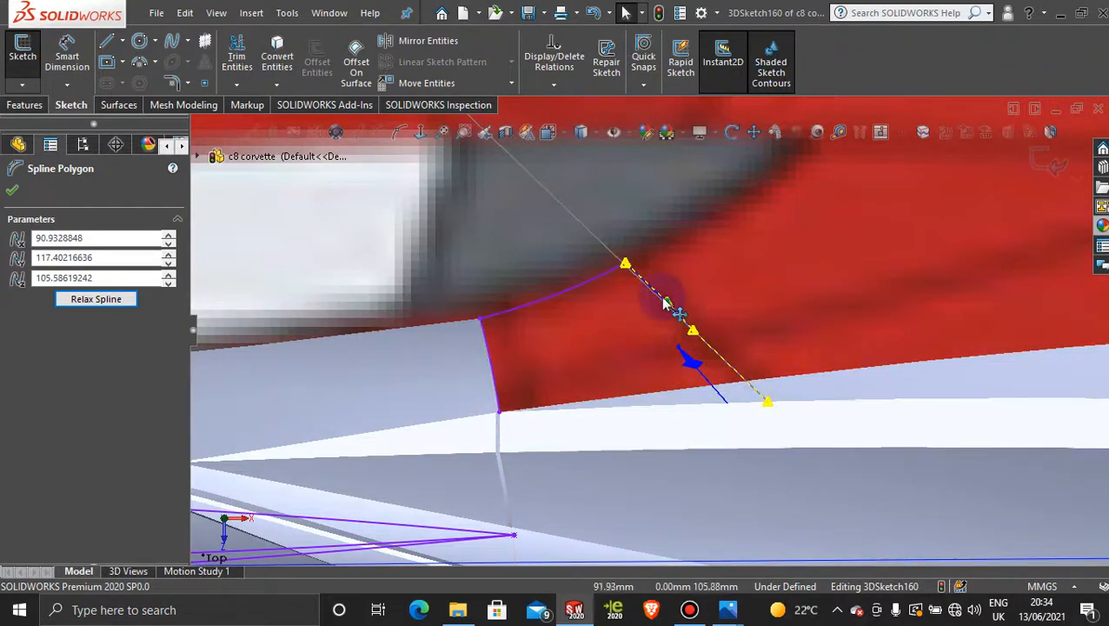
pyautogui.moveTo(668, 302); pyautogui.dragTo(671, 307)
# - Check the reshaped spline against the side reference picture in the front view
pyautogui.moveTo(654, 334)
pyautogui.mouseDown(button='middle')
pyautogui.moveTo(681, 386)
pyautogui.moveTo(590, 354)
pyautogui.moveTo(543, 354)
pyautogui.moveTo(552, 384)
pyautogui.moveTo(661, 260)
pyautogui.moveTo(683, 386)
pyautogui.moveTo(710, 388)
pyautogui.moveTo(660, 299)
pyautogui.mouseUp(button='middle')
pyautogui.press('space')
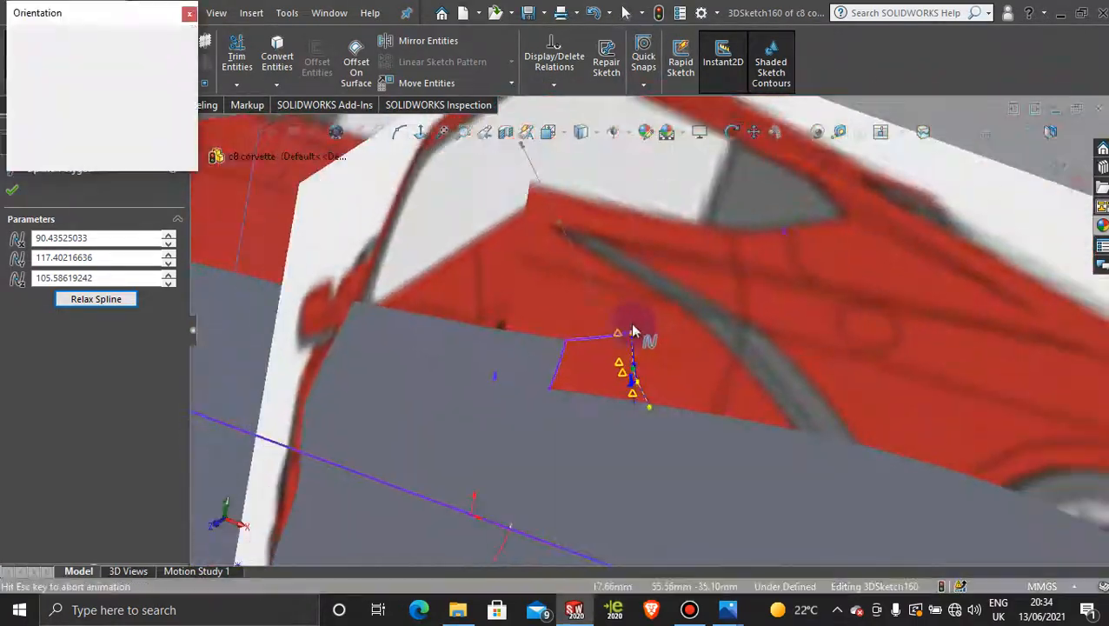
pyautogui.click(493, 432)
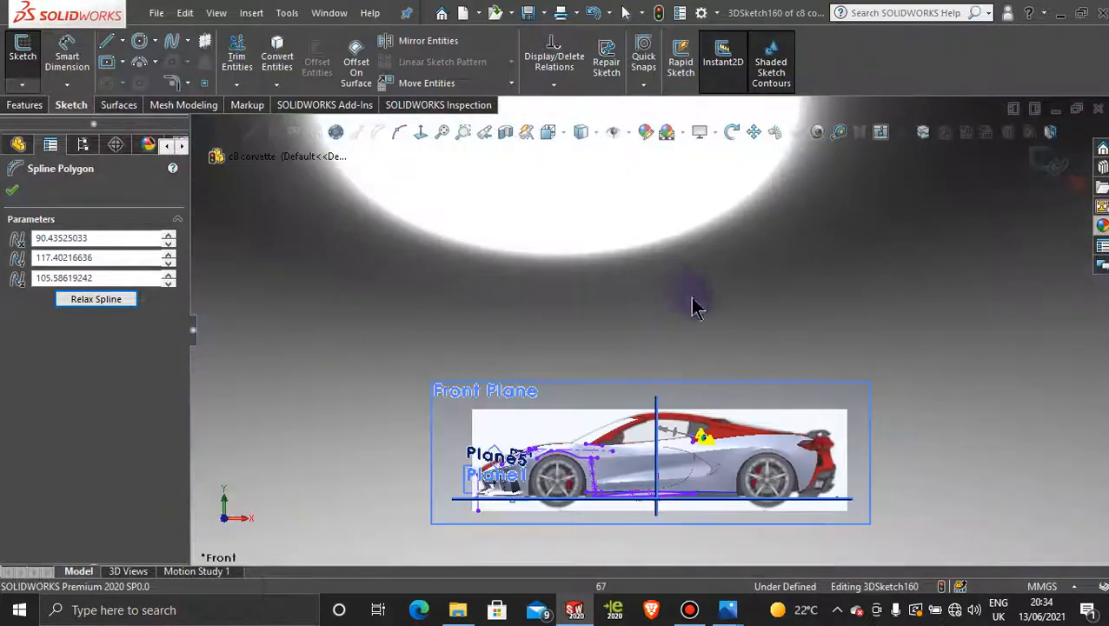
pyautogui.scroll(-5, 690, 423)
pyautogui.scroll(-6, 671, 391)
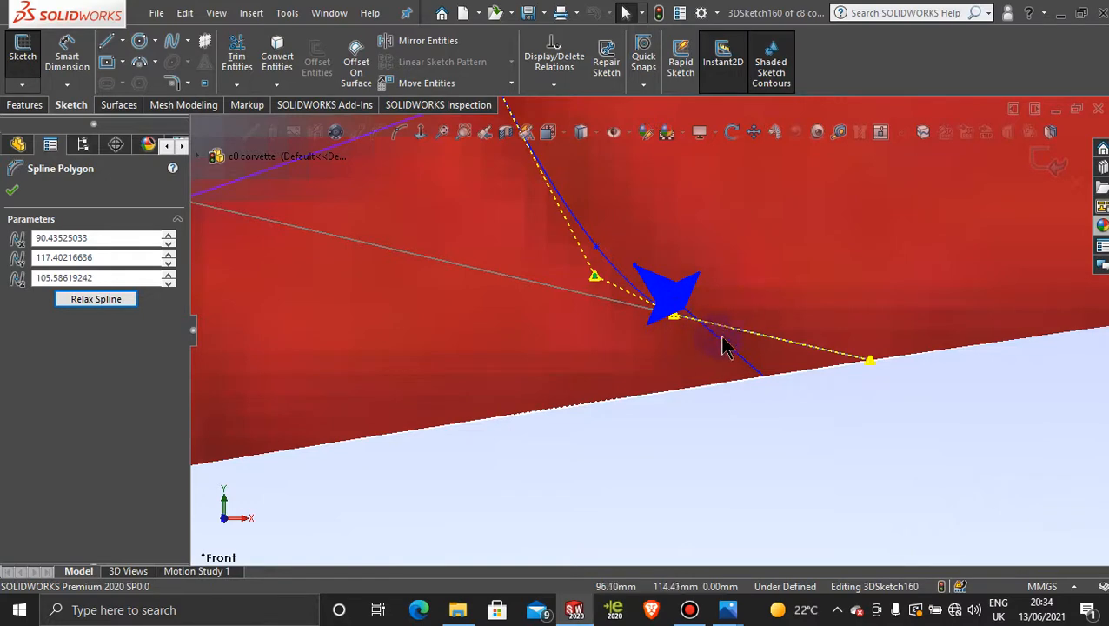
pyautogui.scroll(5, 549, 343)
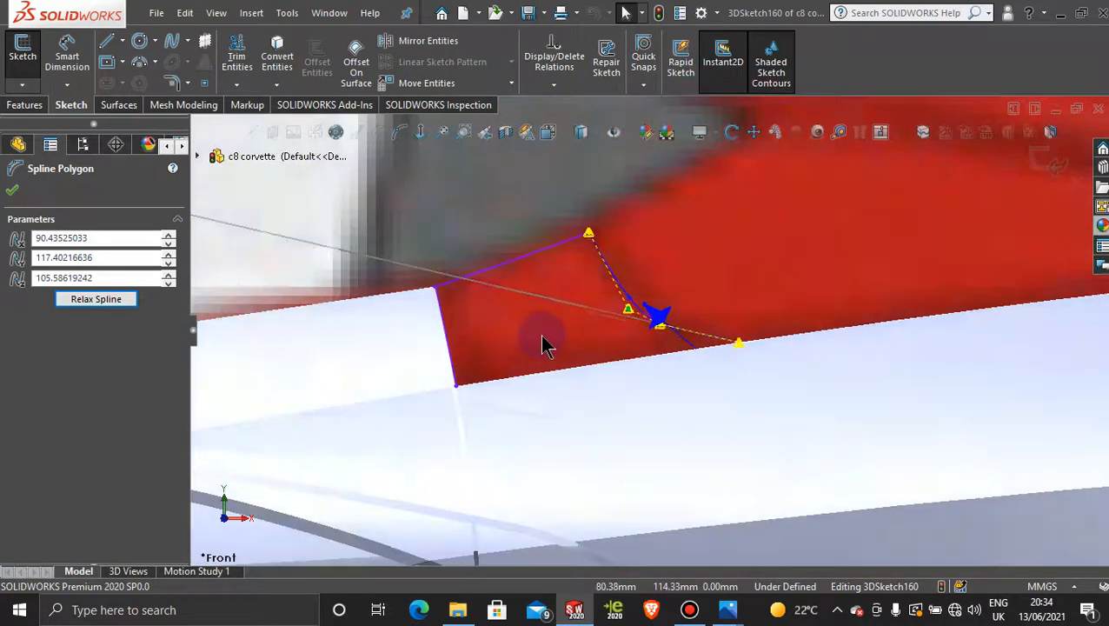
pyautogui.moveTo(638, 357)
pyautogui.mouseDown(button='middle')
pyautogui.moveTo(616, 366)
pyautogui.moveTo(639, 425)
pyautogui.mouseUp(button='middle')
# - Activate Display State-2 and exit the spline's 3D sketch
pyautogui.click(81, 146)
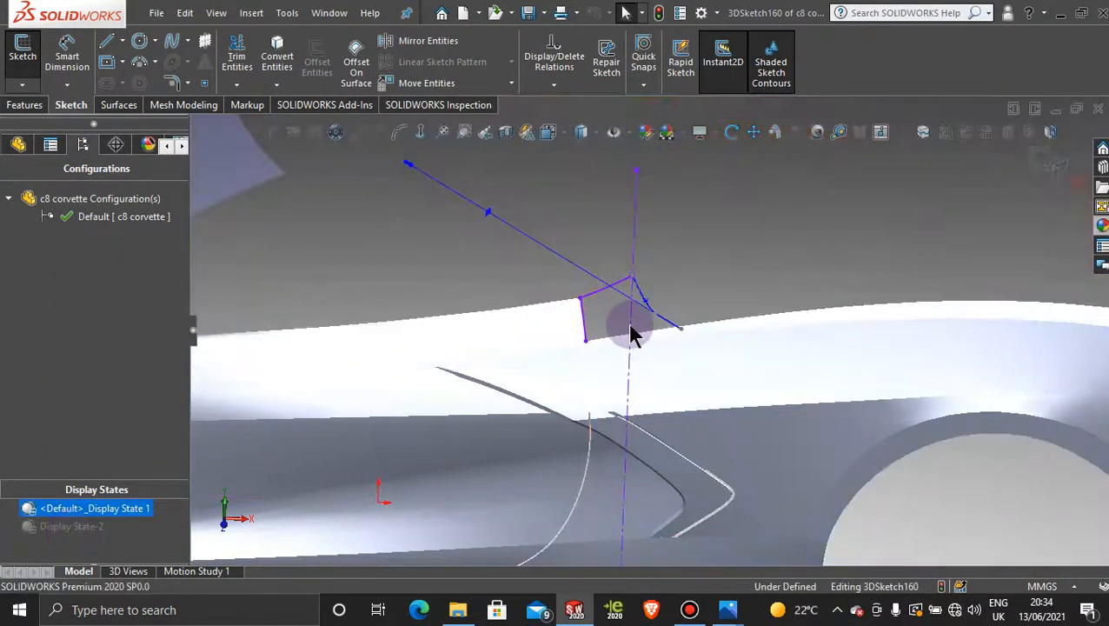
pyautogui.moveTo(658, 362)
pyautogui.mouseDown(button='middle')
pyautogui.moveTo(632, 340)
pyautogui.moveTo(639, 362)
pyautogui.moveTo(598, 324)
pyautogui.moveTo(663, 304)
pyautogui.moveTo(676, 268)
pyautogui.moveTo(643, 383)
pyautogui.moveTo(513, 392)
pyautogui.moveTo(513, 404)
pyautogui.moveTo(530, 406)
pyautogui.moveTo(497, 403)
pyautogui.mouseUp(button='middle')
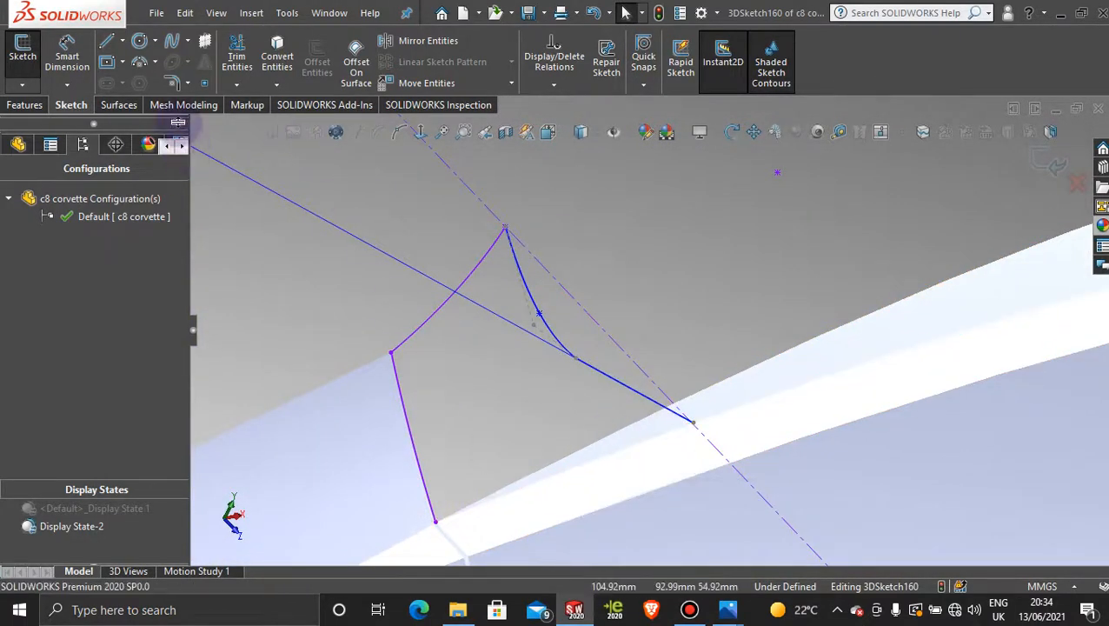
pyautogui.click(119, 105)
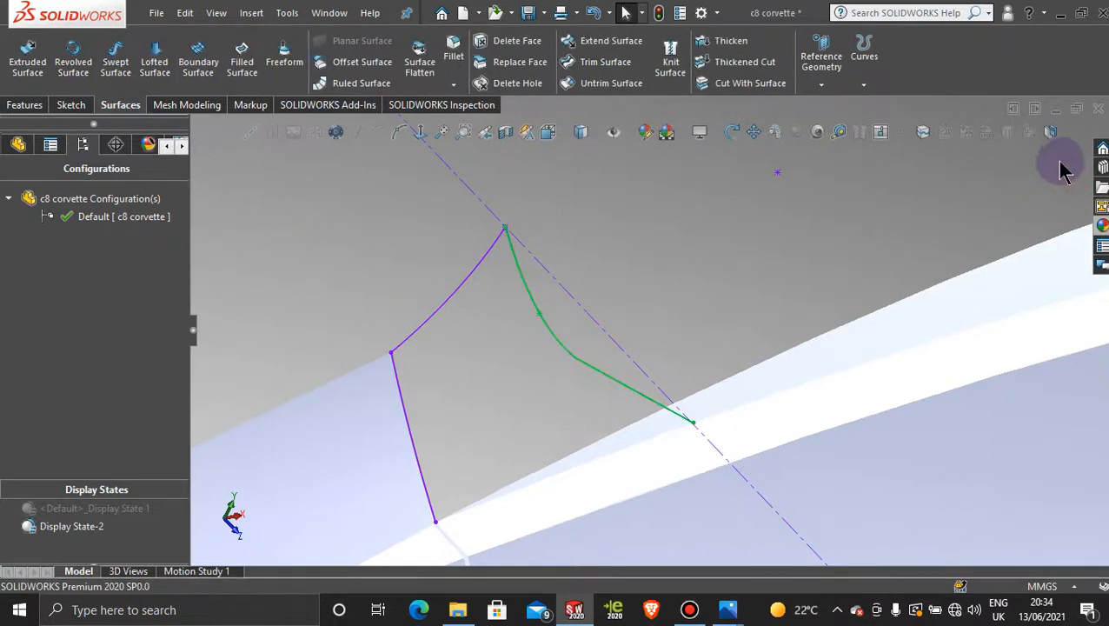
pyautogui.click(618, 199)
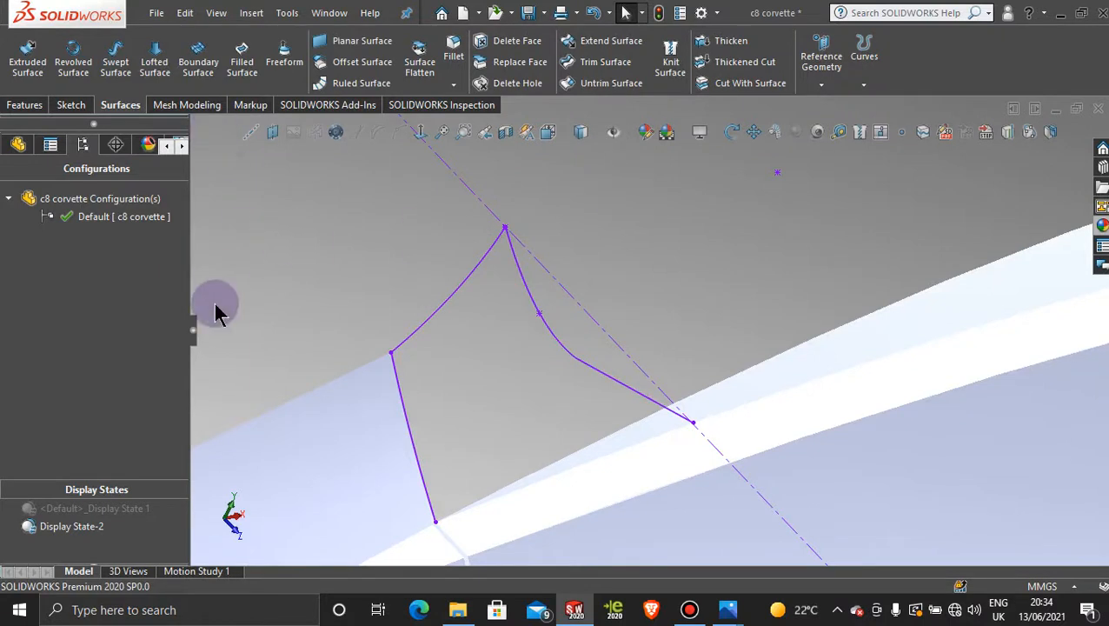
# - Create a Filled Surface bounded by the three 3D sketch curves and the fender's upper edge, using Contact conditions
pyautogui.click(243, 54)
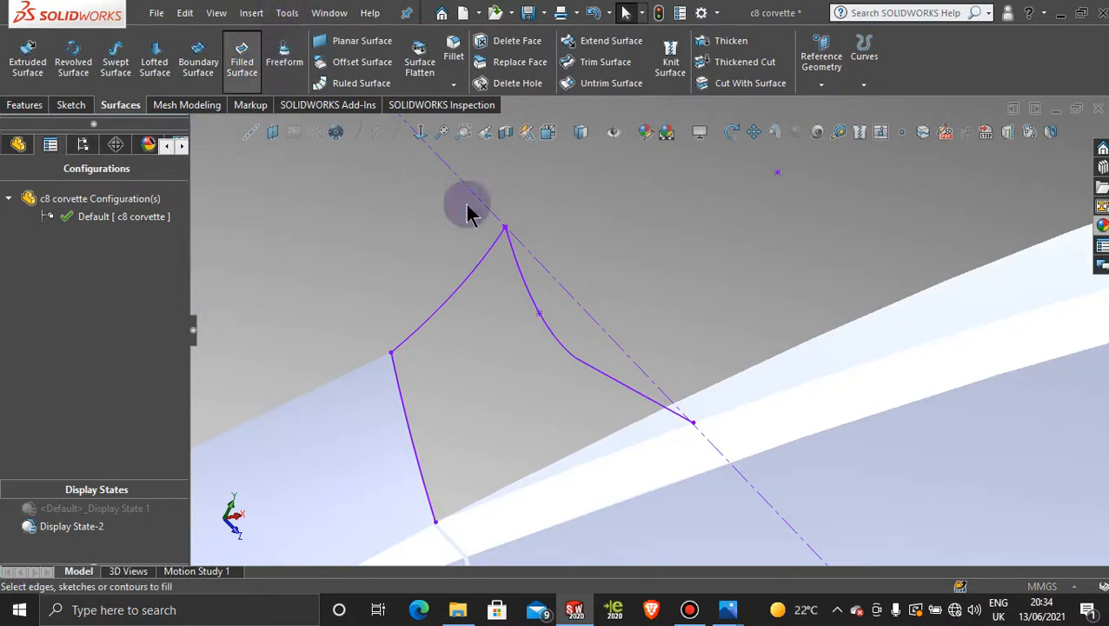
pyautogui.click(472, 271)
pyautogui.click(539, 324)
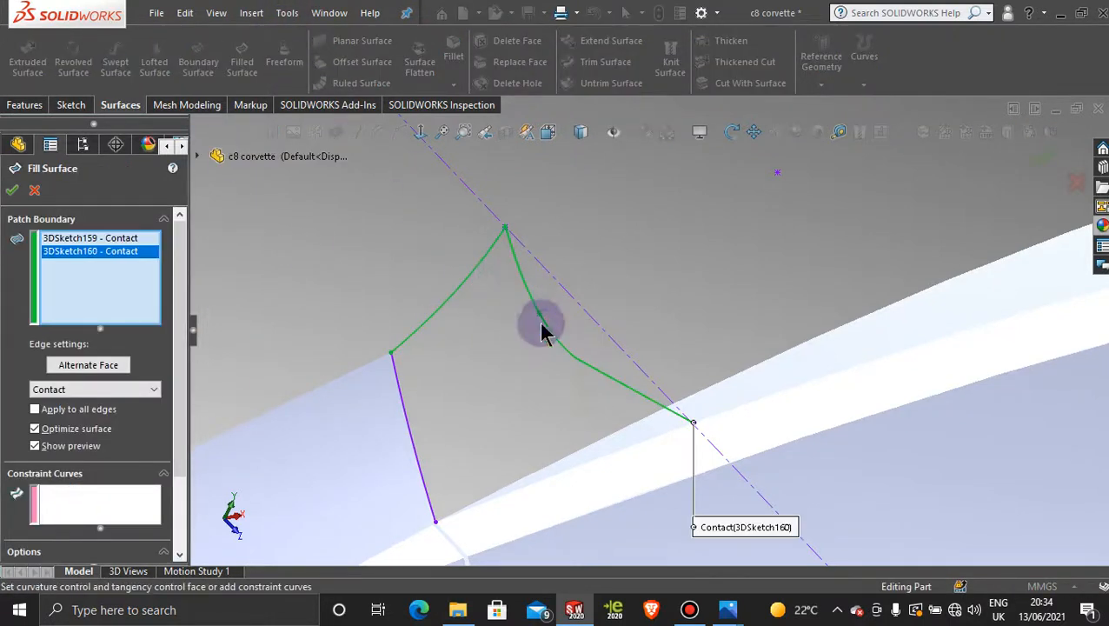
pyautogui.click(600, 458)
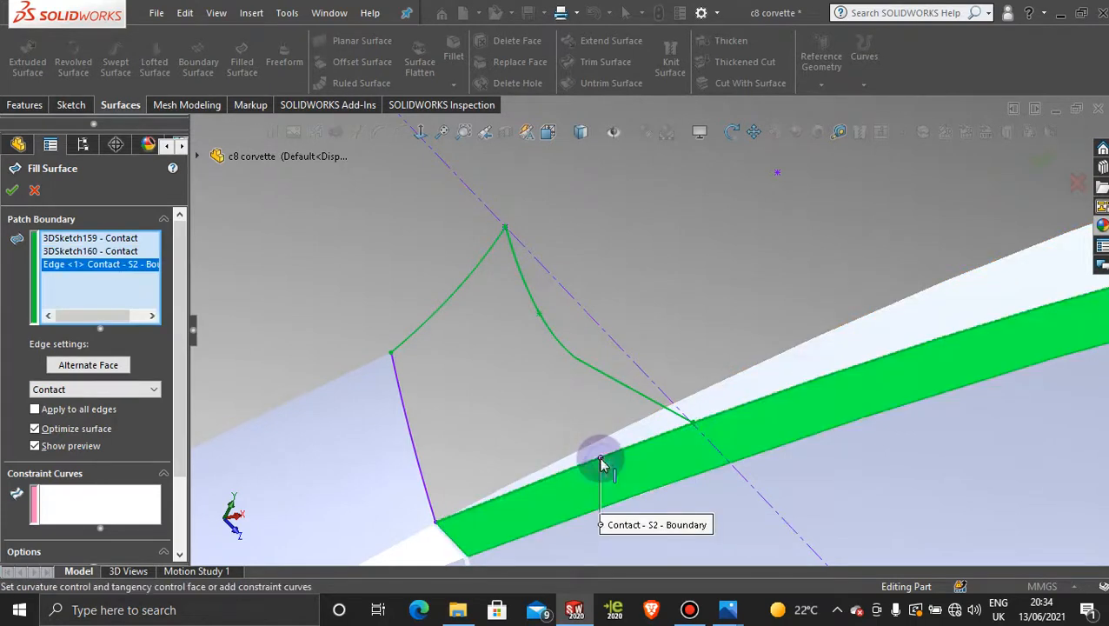
pyautogui.click(408, 420)
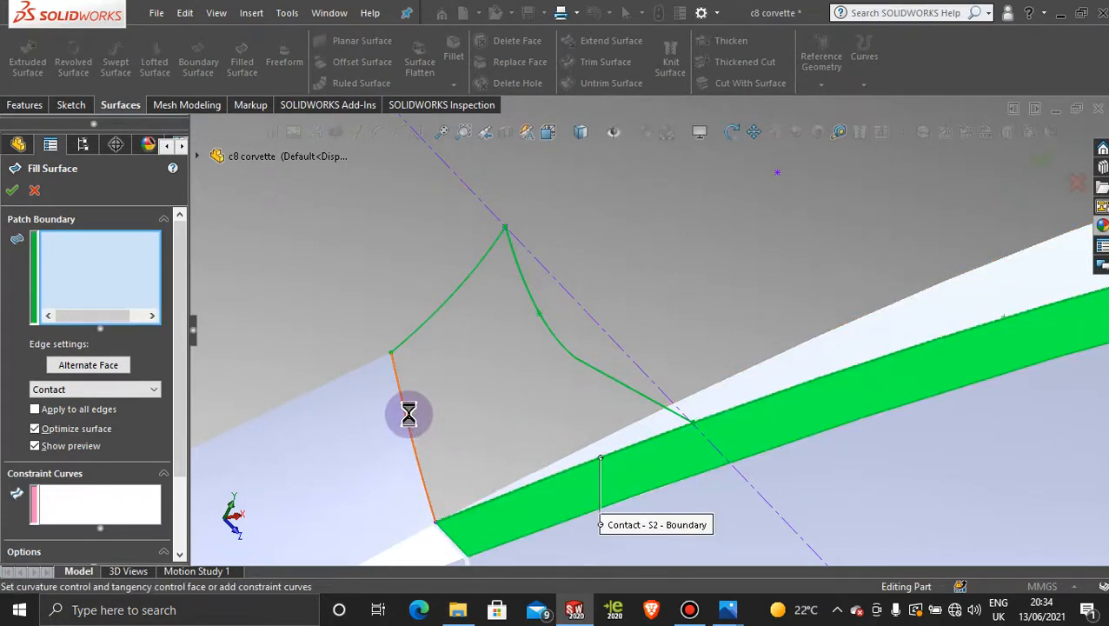
pyautogui.moveTo(507, 400); pyautogui.dragTo(600, 410, button='middle')
pyautogui.scroll(5, 652, 397)
pyautogui.moveTo(689, 392)
pyautogui.mouseDown(button='middle')
pyautogui.moveTo(657, 383)
pyautogui.moveTo(607, 439)
pyautogui.moveTo(704, 387)
pyautogui.mouseUp(button='middle')
pyautogui.scroll(-6, 702, 385)
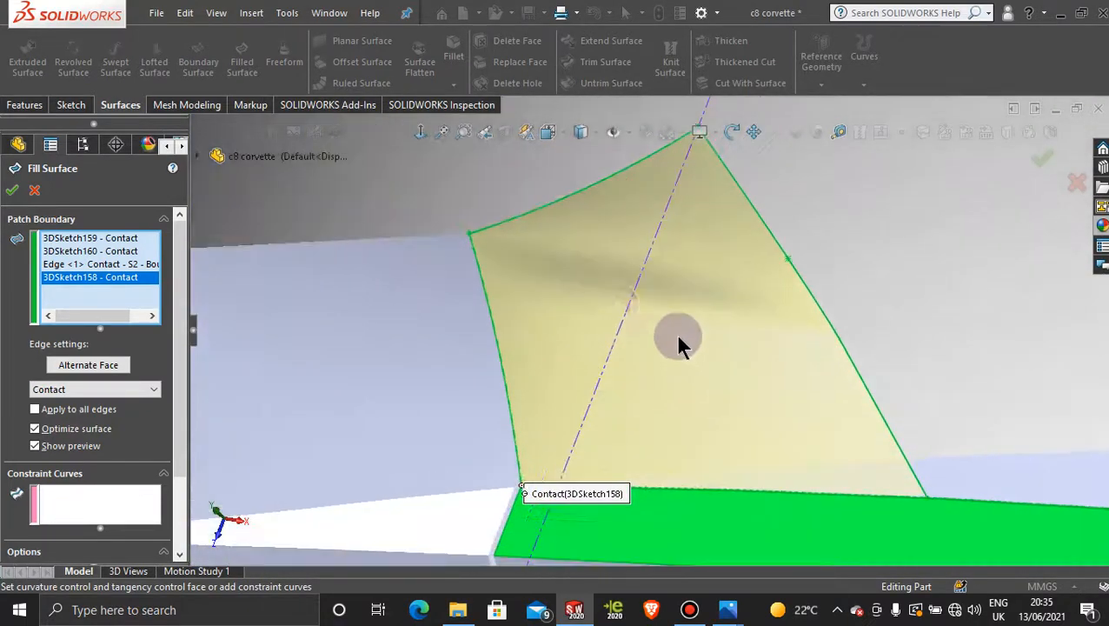
pyautogui.click(10, 190)
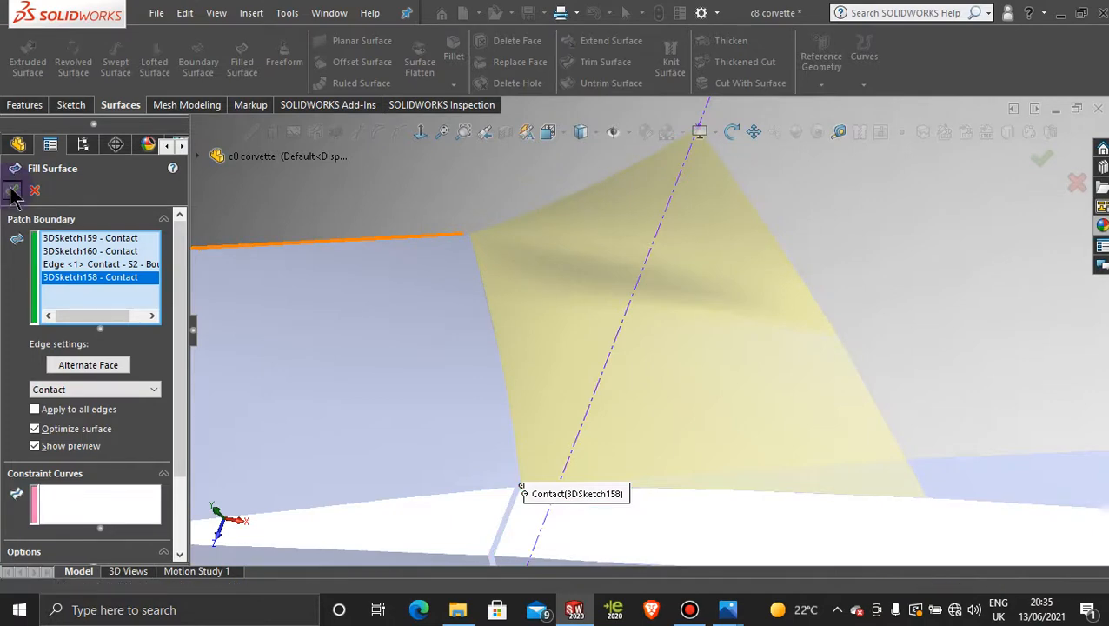
# - Delete the filled surface patch between the side window and the rear fender
pyautogui.moveTo(669, 290); pyautogui.dragTo(688, 342, button='middle')
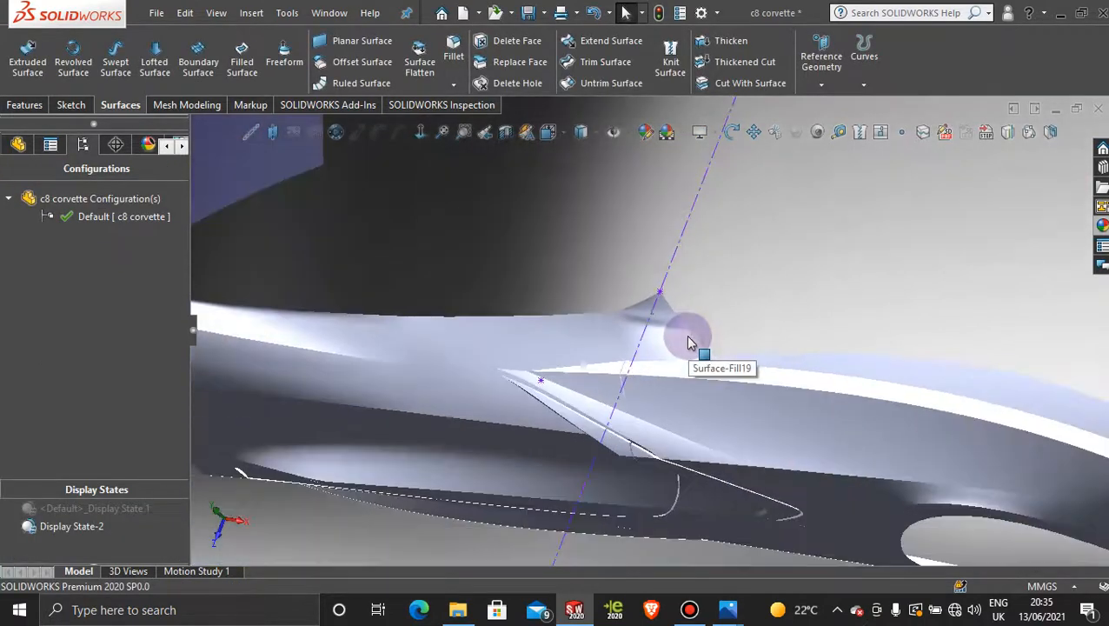
pyautogui.rightClick(653, 346)
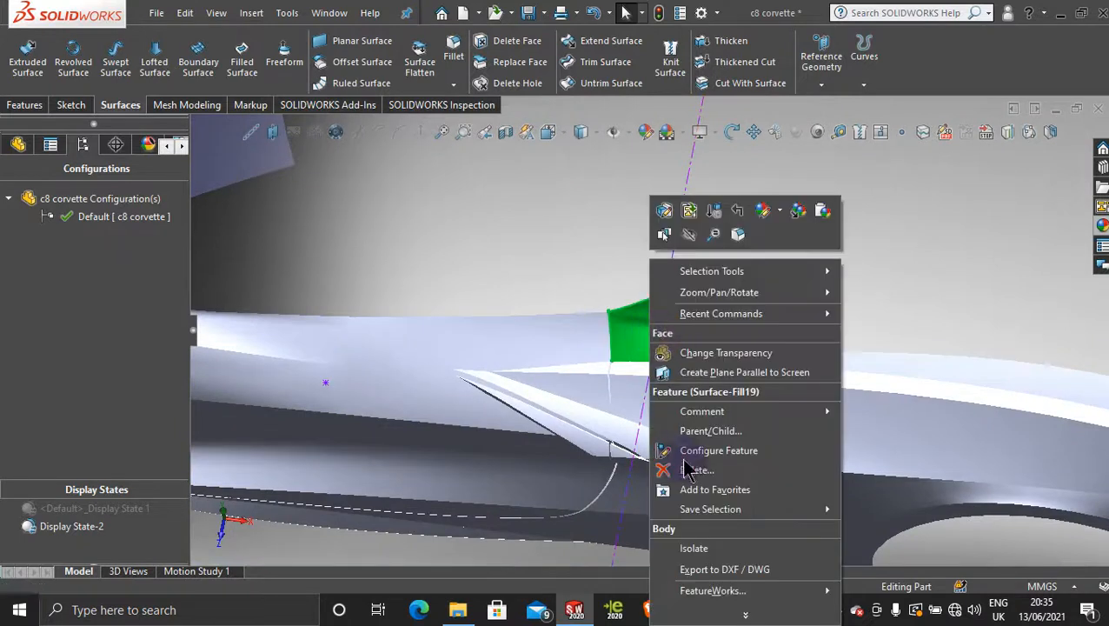
pyautogui.click(688, 469)
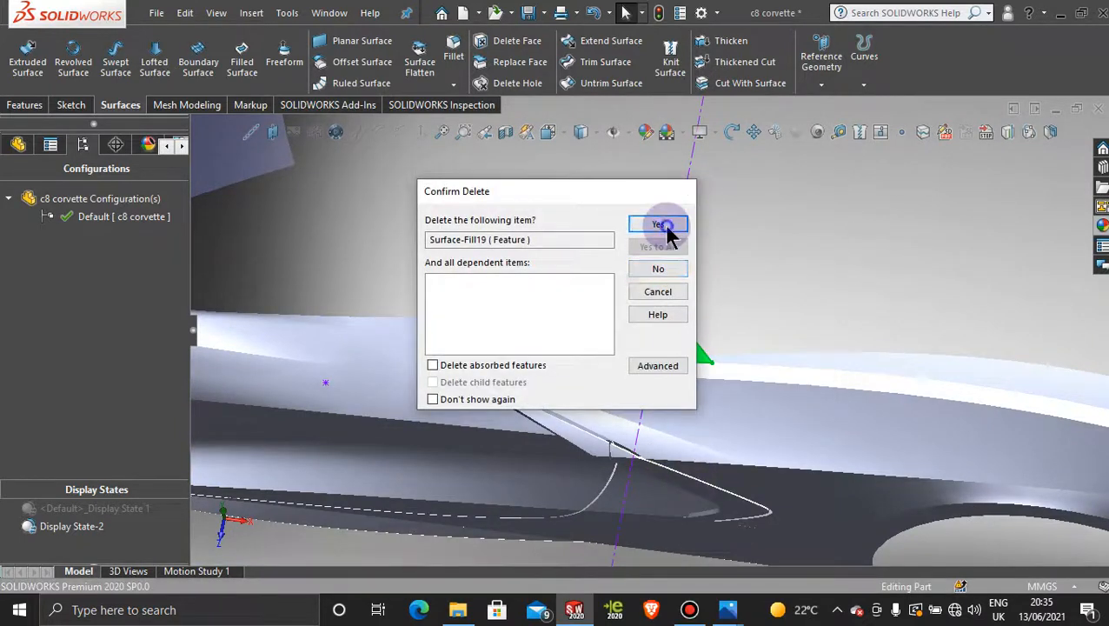
pyautogui.click(660, 225)
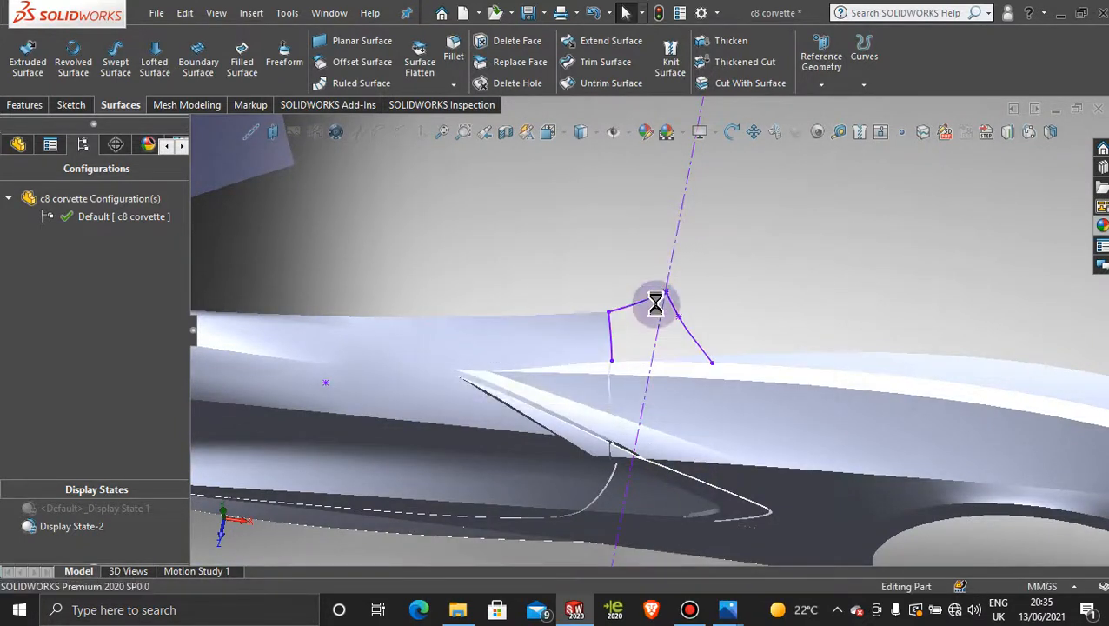
# - Edit the rear spline's 3D sketch, moving its lower and middle control points to bulge the curve outward, and exit the sketch
pyautogui.moveTo(663, 350)
pyautogui.mouseDown(button='middle')
pyautogui.moveTo(634, 329)
pyautogui.moveTo(573, 359)
pyautogui.mouseUp(button='middle')
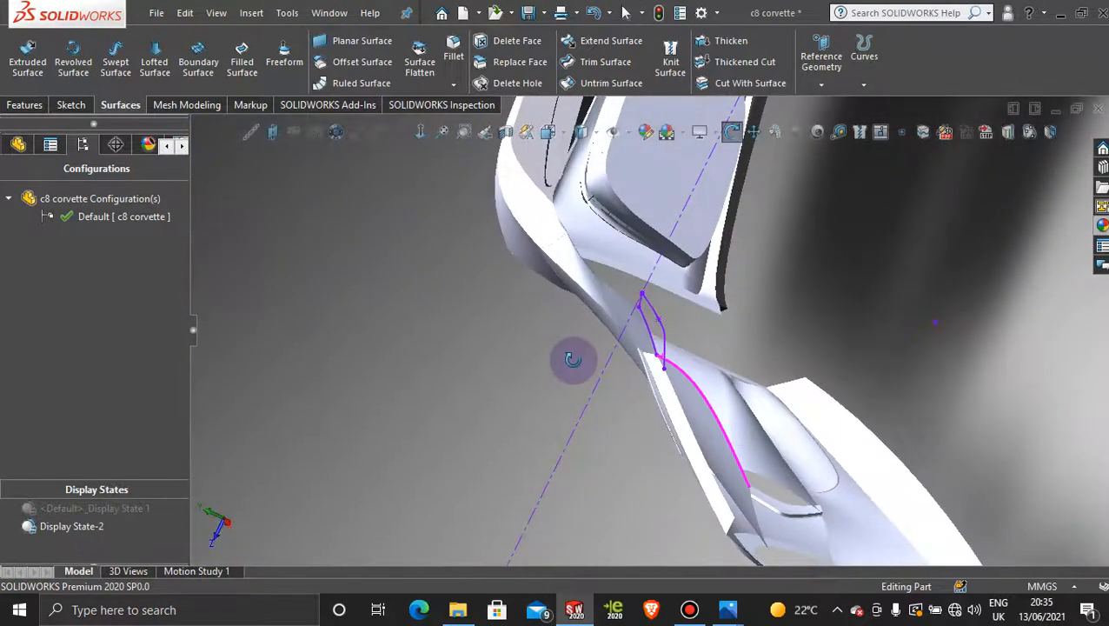
pyautogui.doubleClick(663, 337)
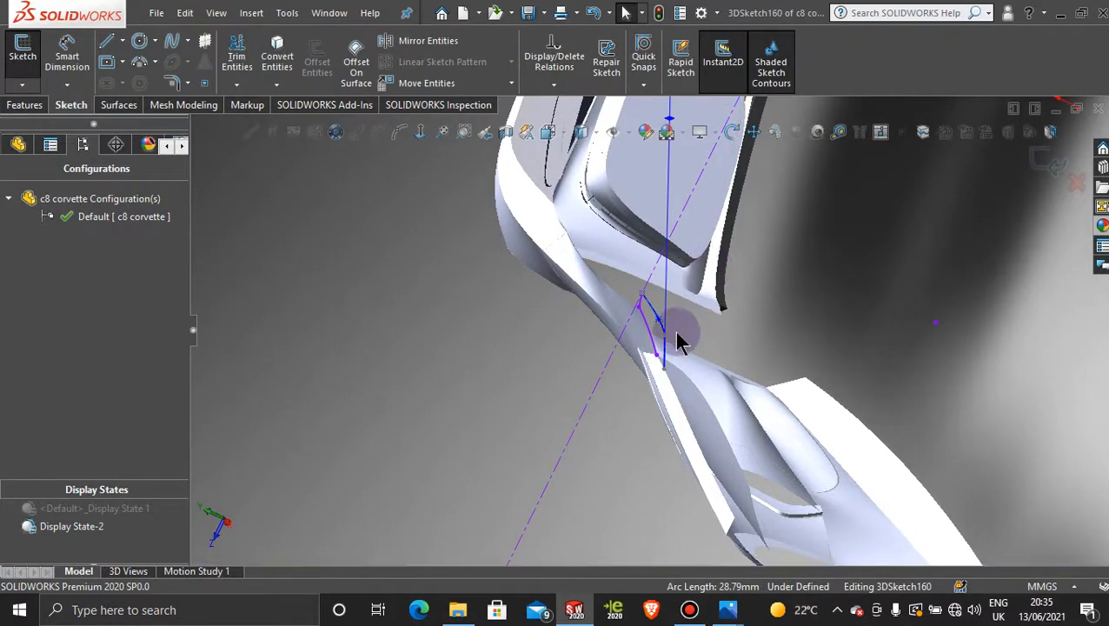
pyautogui.scroll(-7, 678, 333)
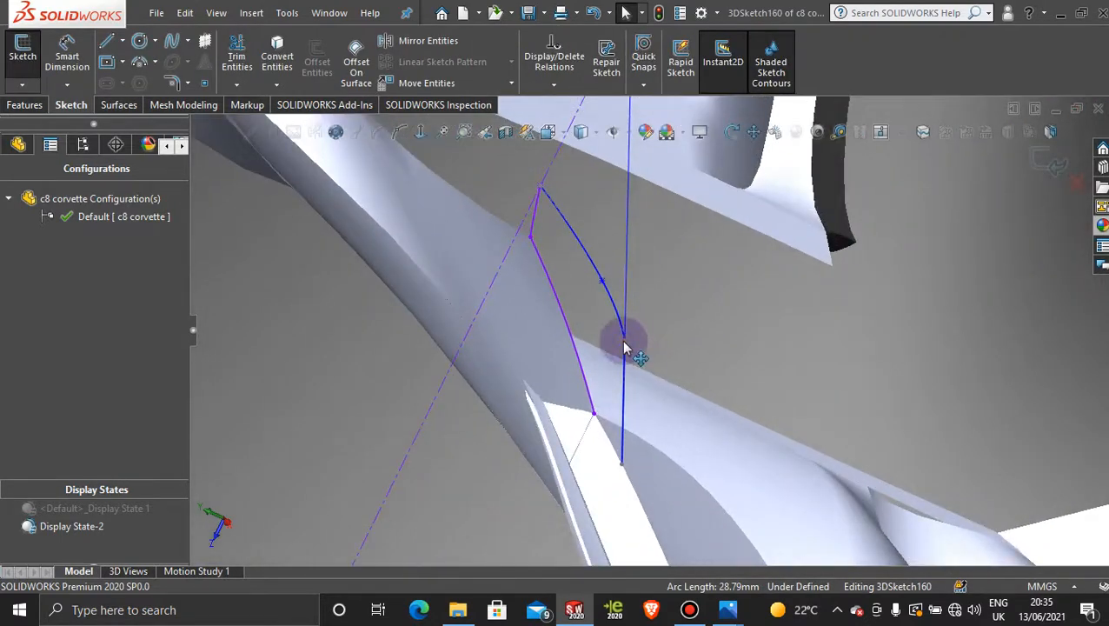
pyautogui.click(624, 347)
pyautogui.scroll(-4, 628, 362)
pyautogui.moveTo(627, 316); pyautogui.dragTo(628, 352)
pyautogui.moveTo(609, 214); pyautogui.dragTo(635, 206)
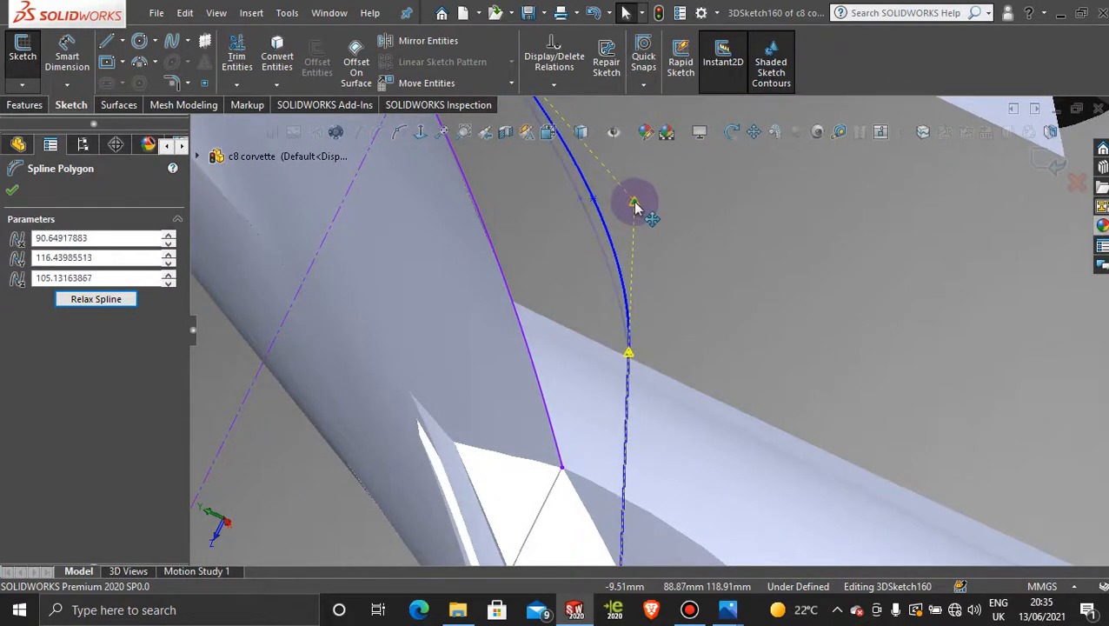
pyautogui.scroll(2, 700, 306)
pyautogui.click(1049, 167)
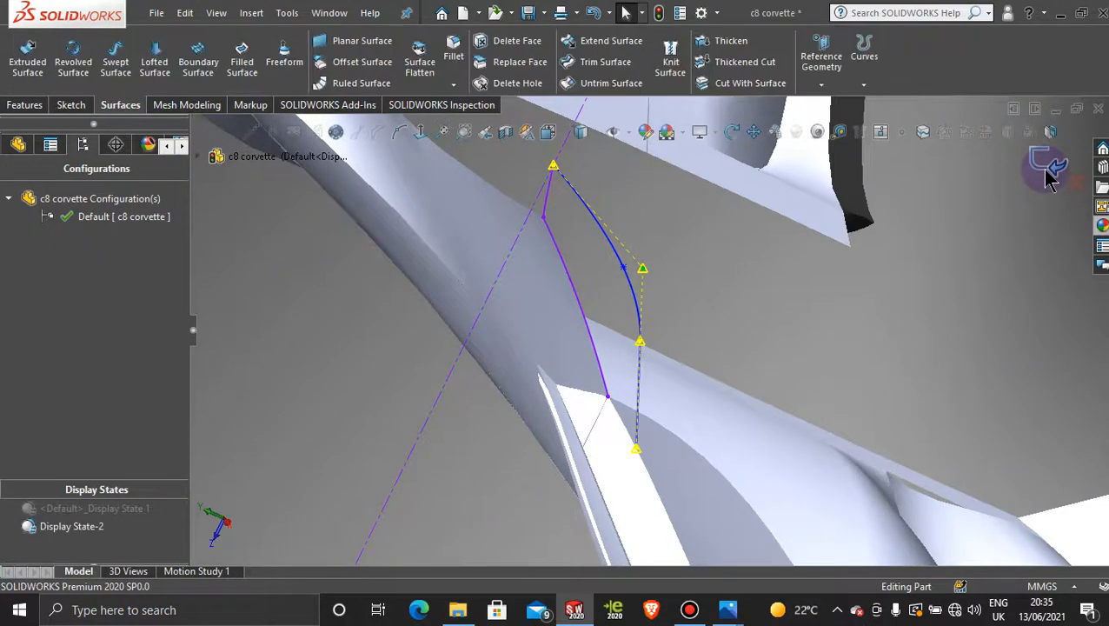
# - Create a Filled Surface from the three 3D sketch curves and the fender's upper edge, with Contact conditions and Optimize surface enabled
pyautogui.moveTo(721, 300)
pyautogui.mouseDown(button='middle')
pyautogui.moveTo(705, 278)
pyautogui.moveTo(810, 279)
pyautogui.mouseUp(button='middle')
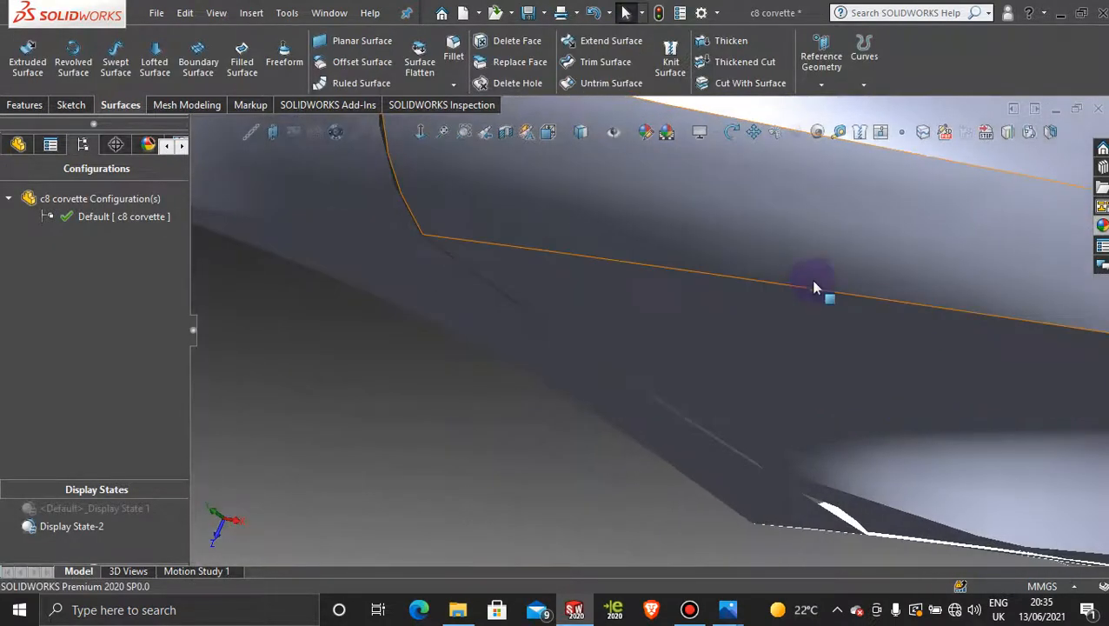
pyautogui.scroll(6, 820, 281)
pyautogui.scroll(-3, 820, 281)
pyautogui.moveTo(702, 340); pyautogui.dragTo(710, 306)
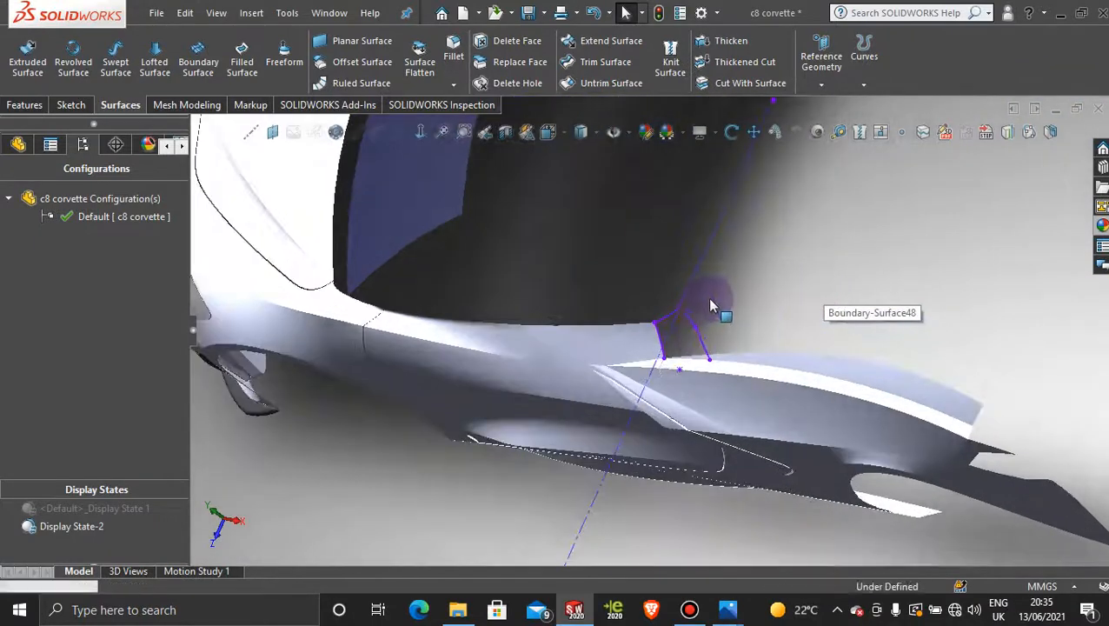
pyautogui.moveTo(736, 333); pyautogui.dragTo(757, 300, button='middle')
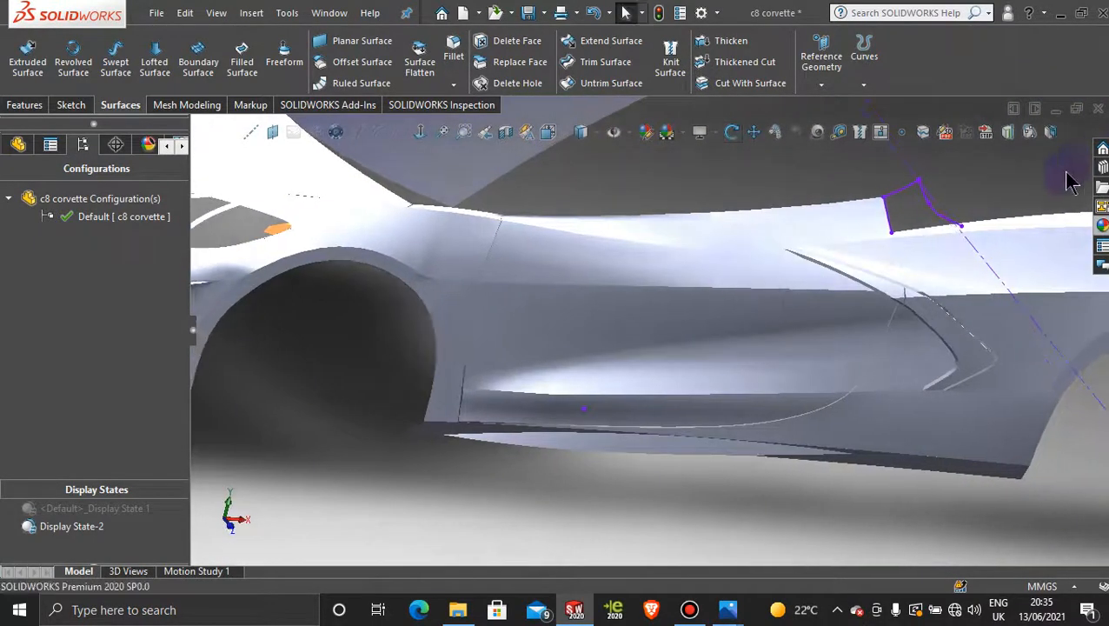
pyautogui.scroll(-4, 1073, 169)
pyautogui.click(237, 54)
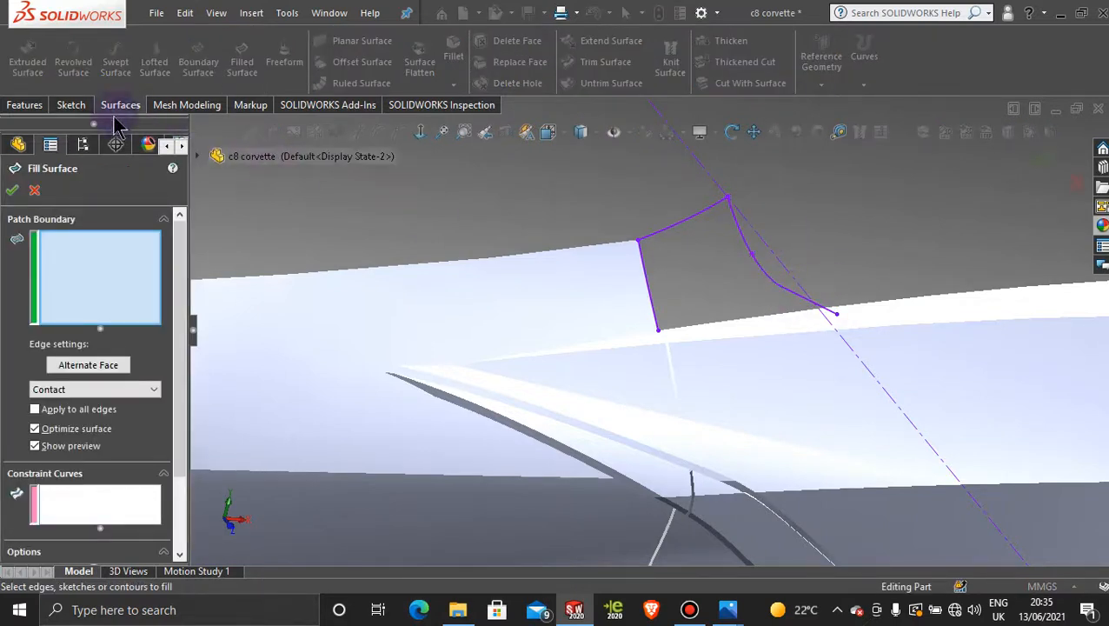
pyautogui.click(743, 250)
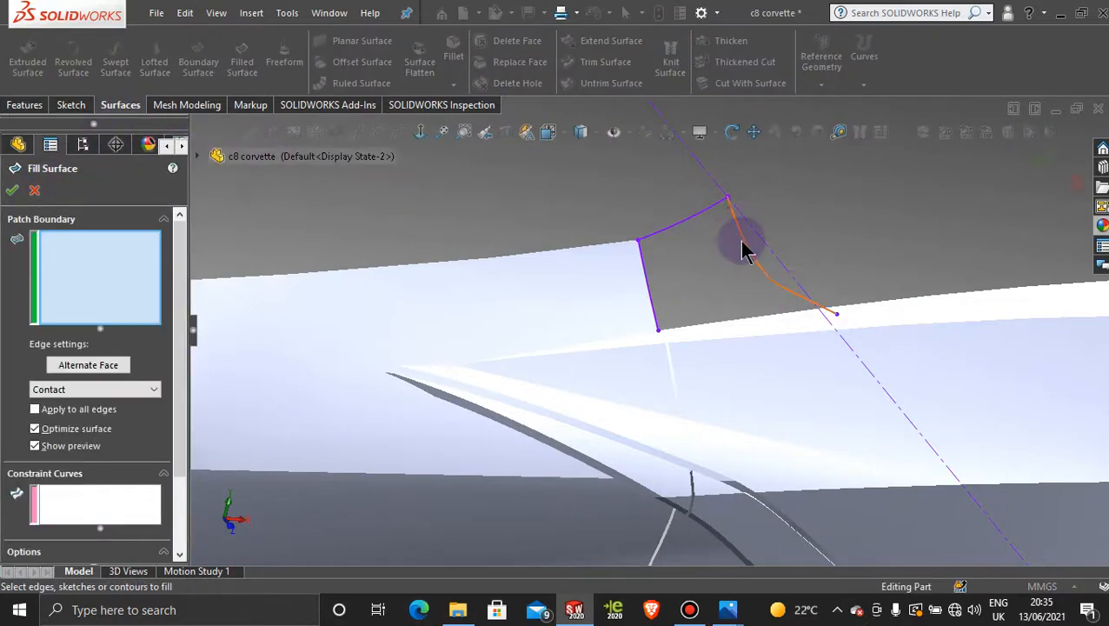
pyautogui.click(735, 326)
pyautogui.click(646, 294)
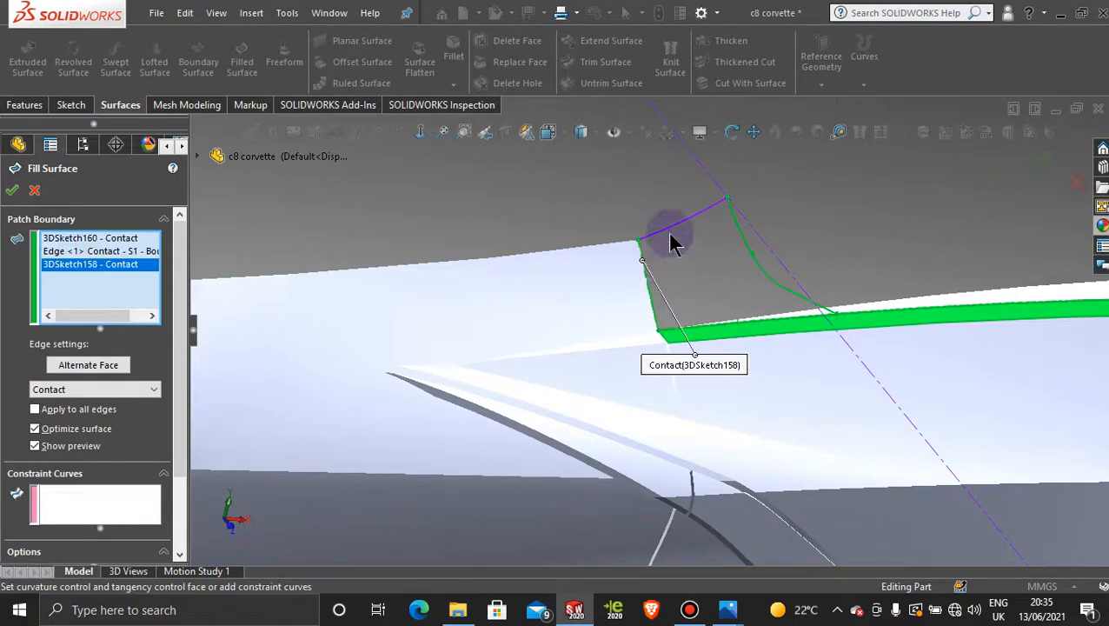
pyautogui.click(676, 220)
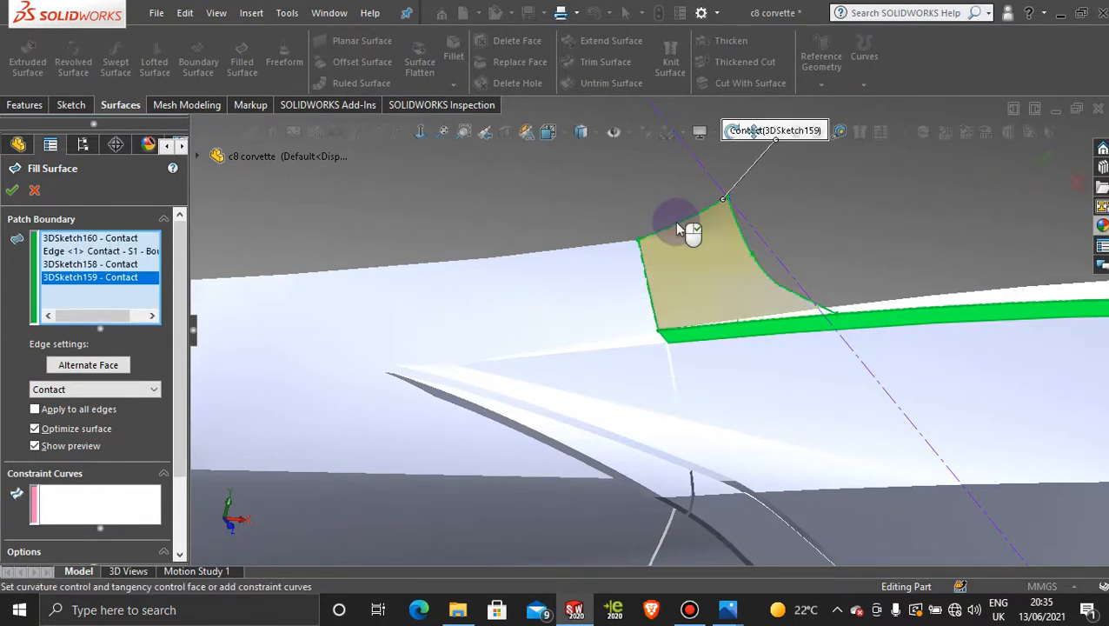
pyautogui.click(14, 191)
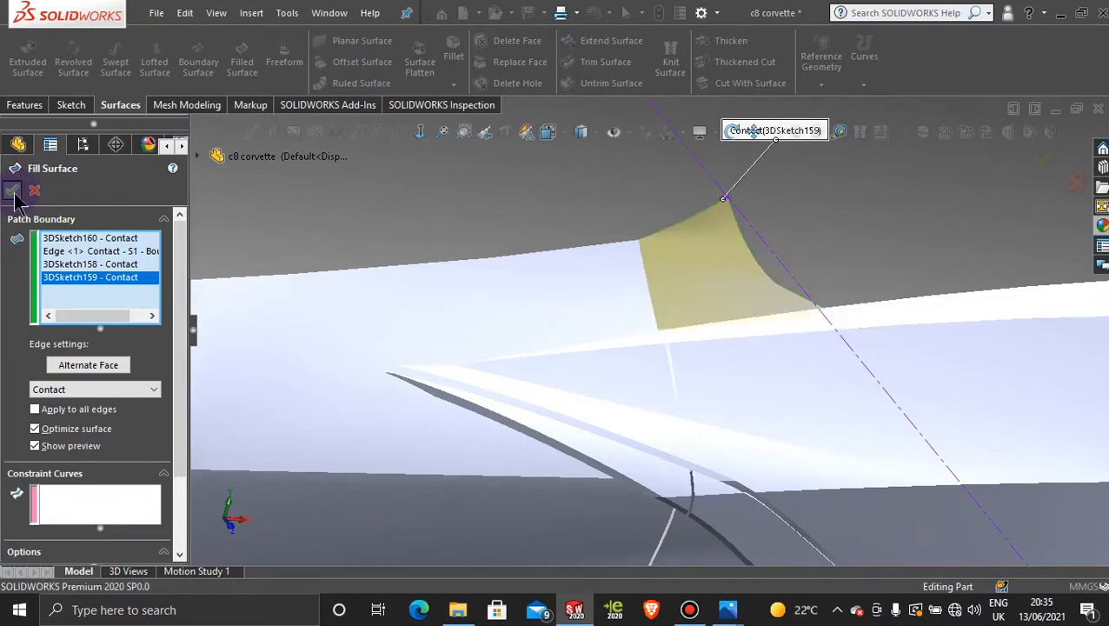
# - Delete the filled surface patch between the side window and the rear fender, keeping its absorbed sketches
pyautogui.moveTo(792, 243); pyautogui.dragTo(518, 273, button='middle')
pyautogui.click(528, 293)
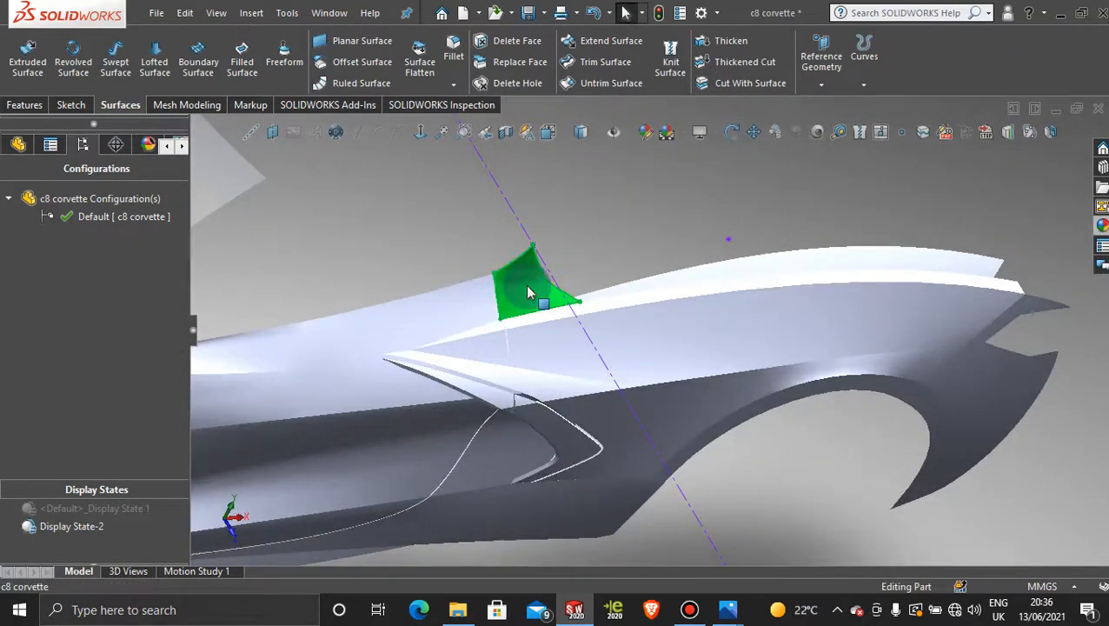
pyautogui.rightClick(526, 260)
pyautogui.click(572, 468)
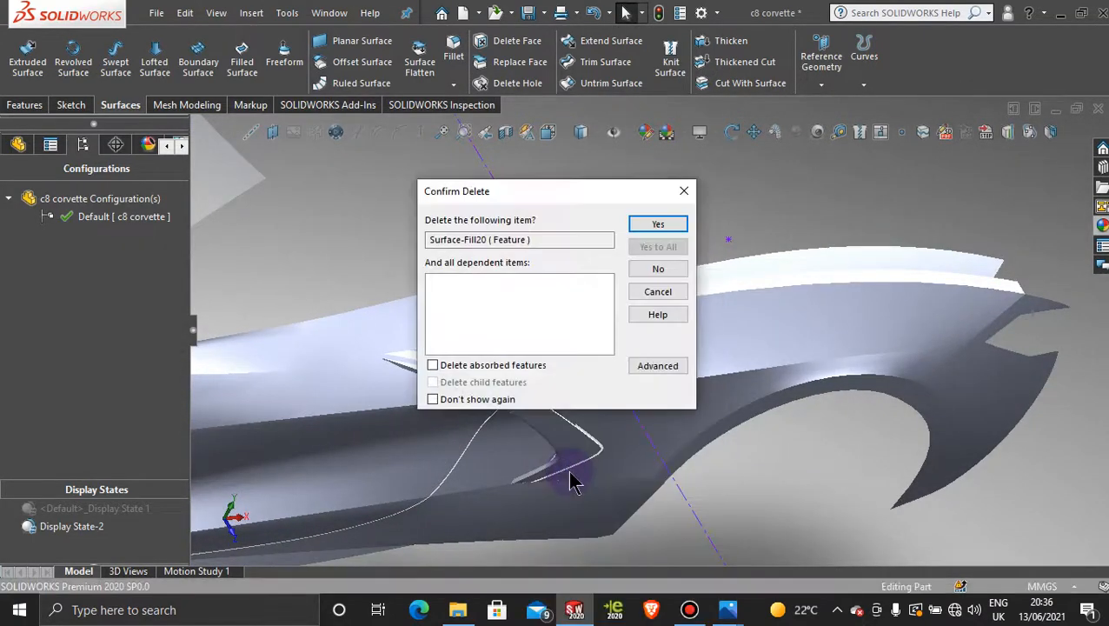
pyautogui.click(676, 227)
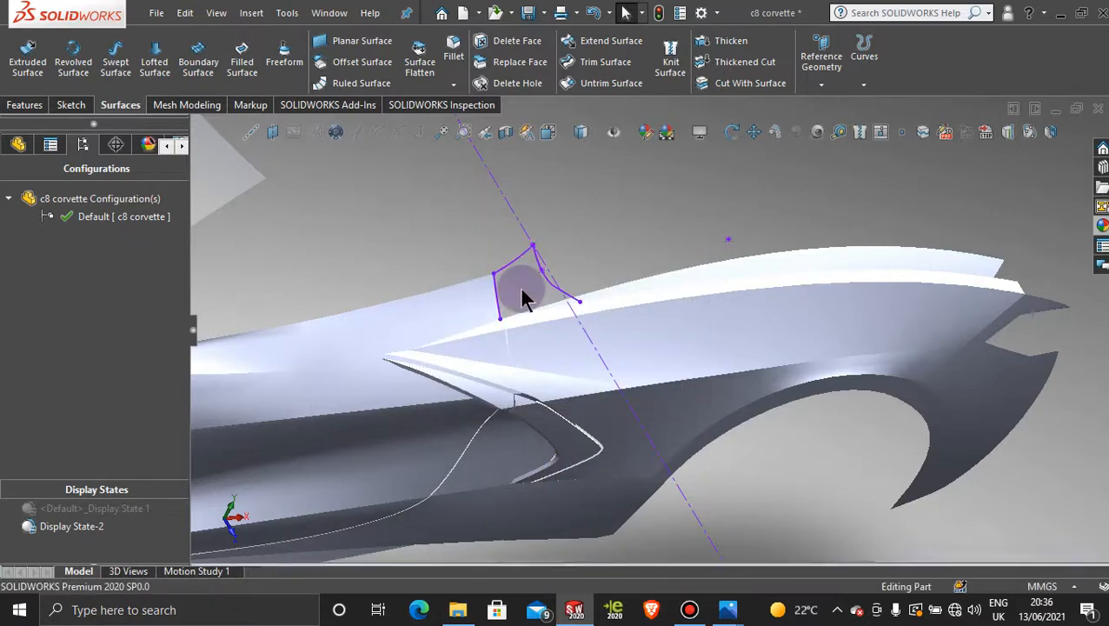
# - Hide the 3D sketch curve running along the body panel's rear edge at the front of the gap
pyautogui.scroll(-4, 520, 289)
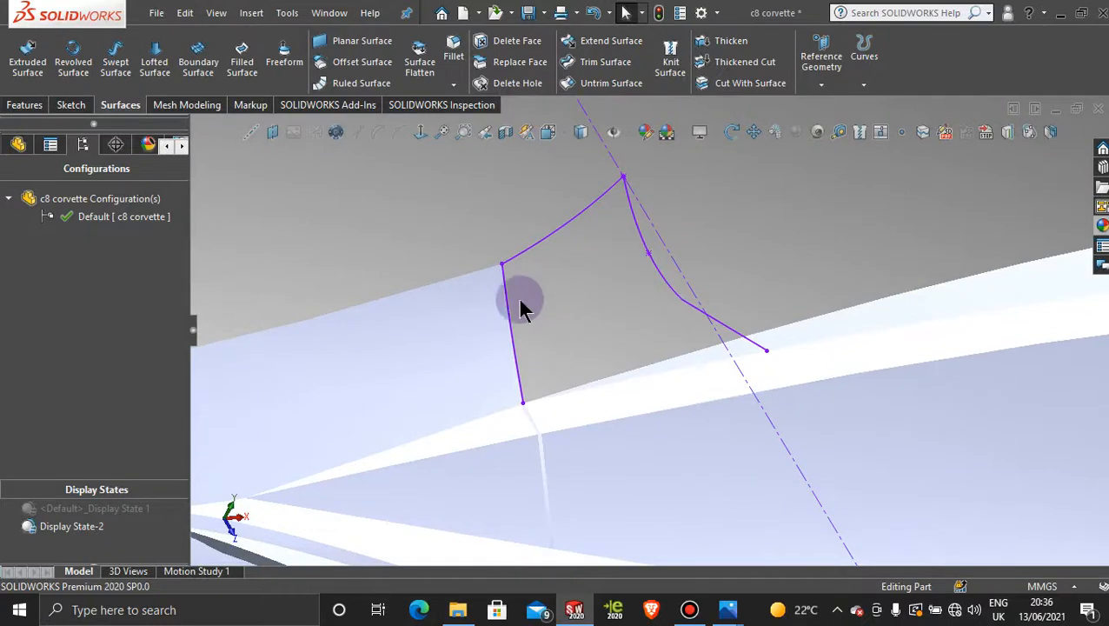
pyautogui.rightClick(510, 315)
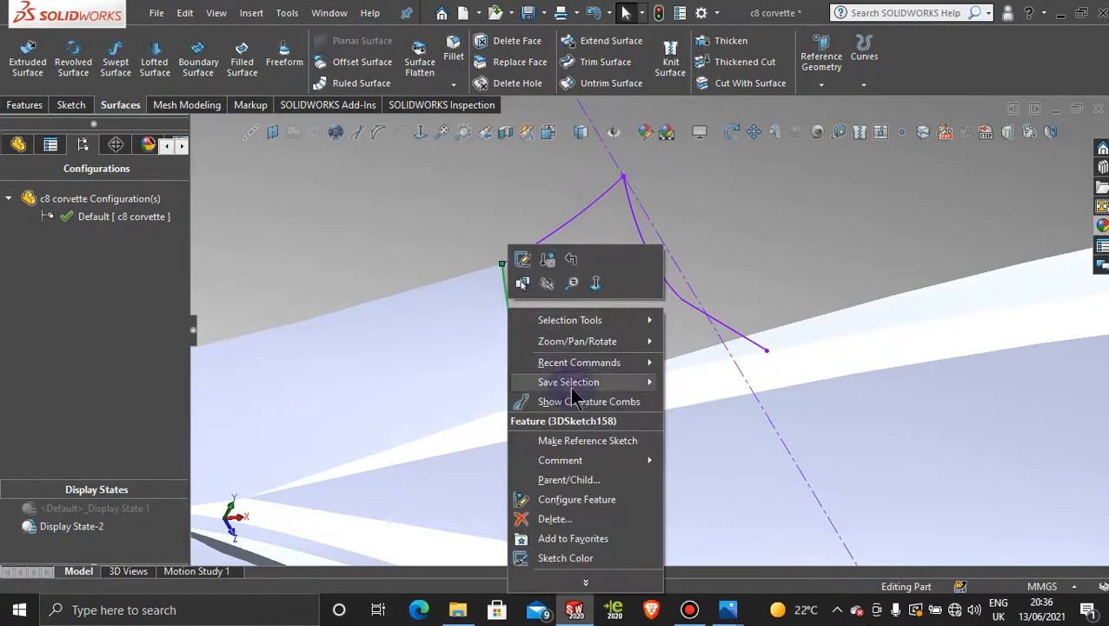
pyautogui.press('Escape')
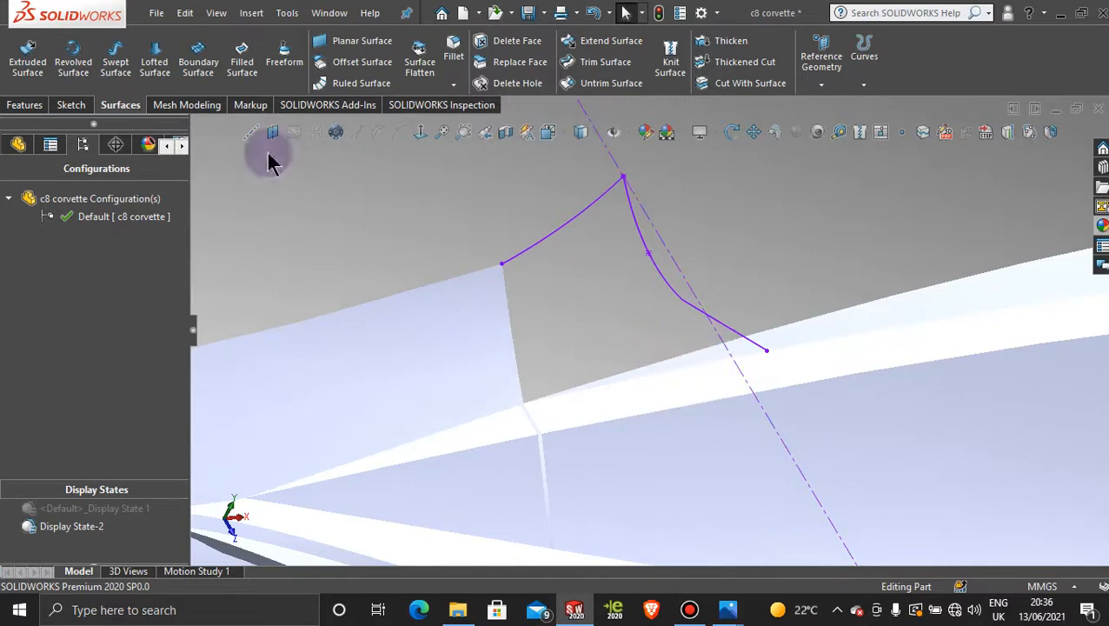
# - Start a 3D sketch and draw a six-point spline along the fender's upper edge, from the rear curve's lower endpoint to the gap's lower front corner
pyautogui.click(70, 104)
pyautogui.click(21, 84)
pyautogui.click(48, 122)
pyautogui.click(170, 45)
pyautogui.moveTo(766, 351)
pyautogui.mouseDown(button='middle')
pyautogui.moveTo(681, 388)
pyautogui.moveTo(695, 441)
pyautogui.moveTo(639, 319)
pyautogui.moveTo(754, 484)
pyautogui.moveTo(738, 477)
pyautogui.moveTo(693, 372)
pyautogui.moveTo(696, 396)
pyautogui.mouseUp(button='middle')
pyautogui.click(732, 305)
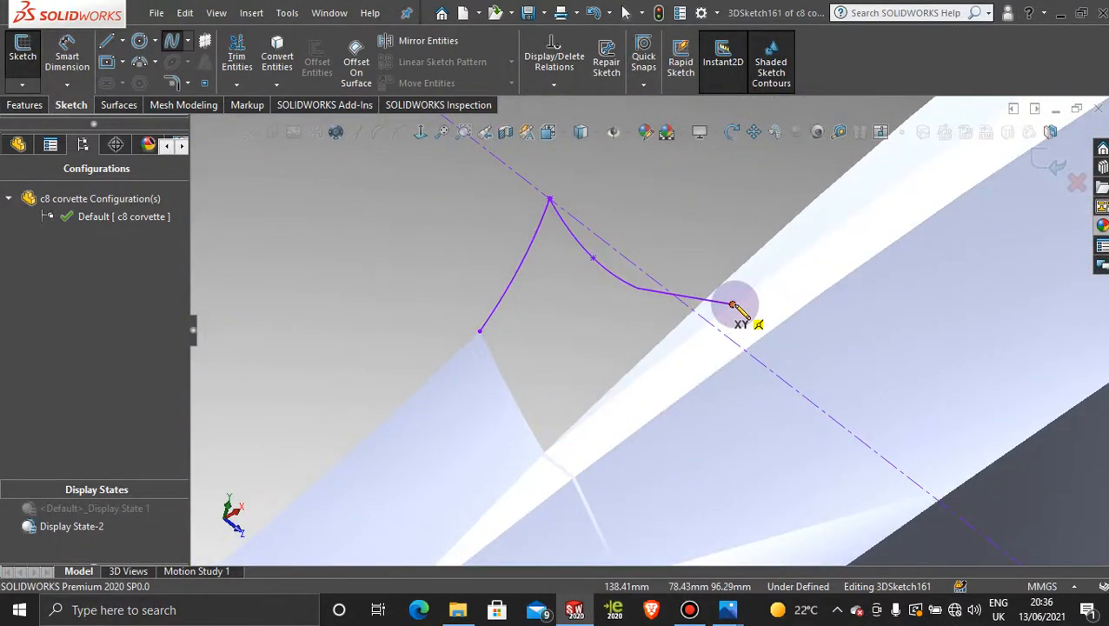
pyautogui.click(693, 340)
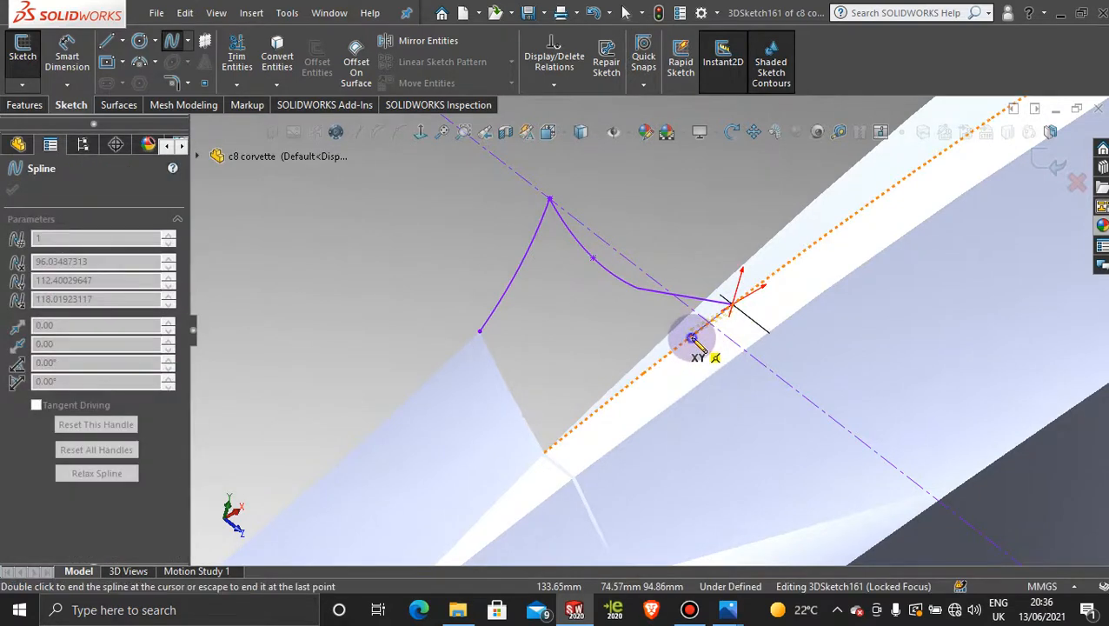
pyautogui.click(602, 406)
pyautogui.click(566, 435)
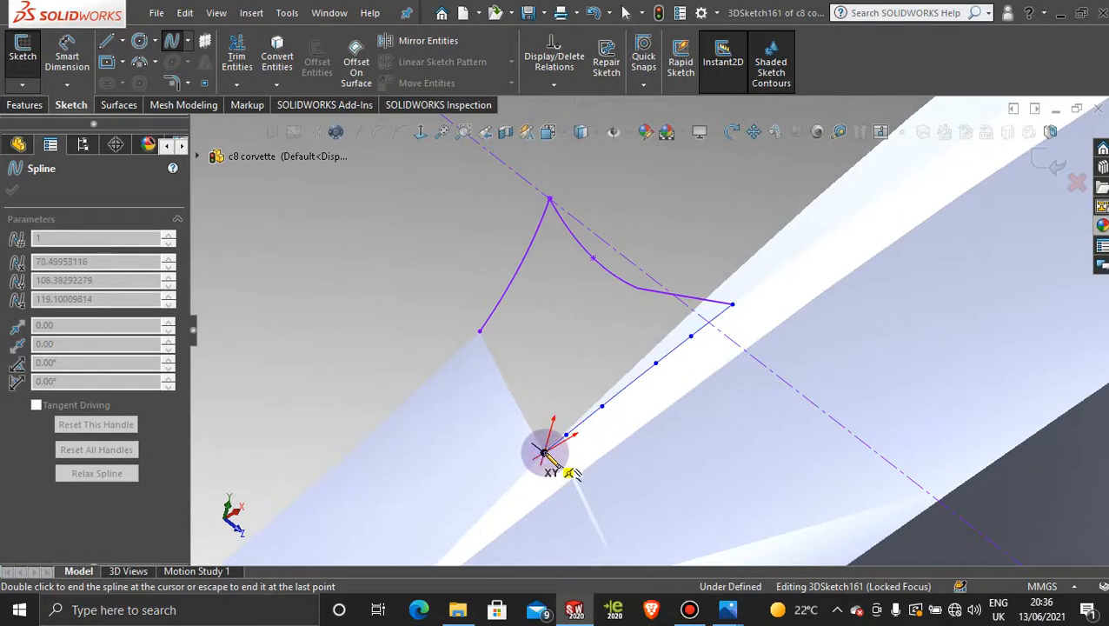
pyautogui.doubleClick(544, 451)
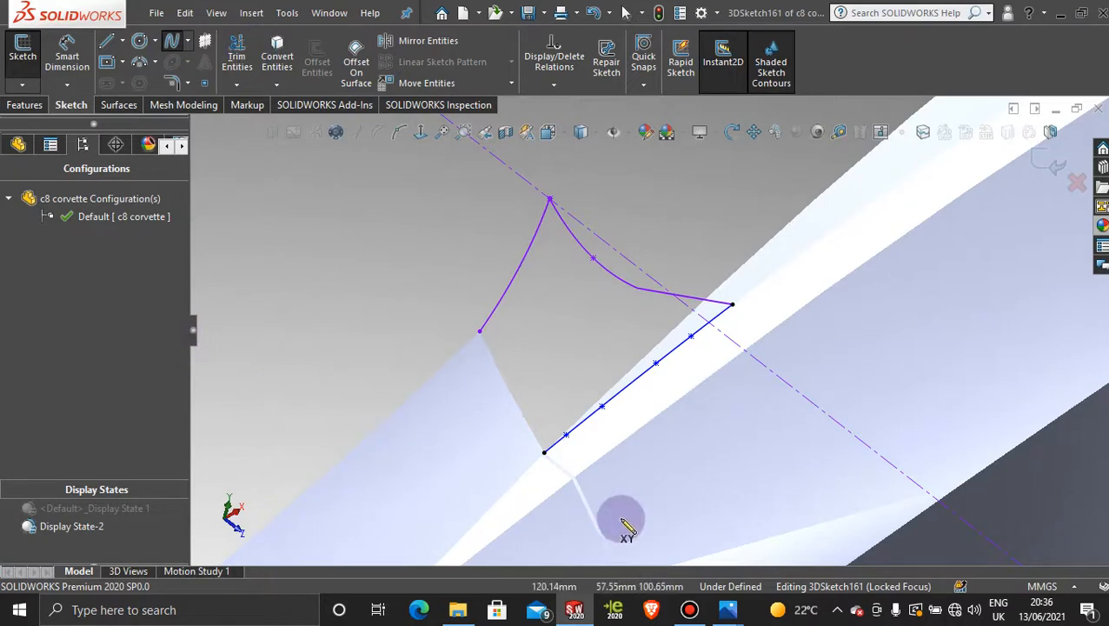
# - Draw a spline along the body panel's rear edge, from the gap's lower front corner to the upper curve's front endpoint
pyautogui.click(541, 439)
pyautogui.scroll(-3, 532, 426)
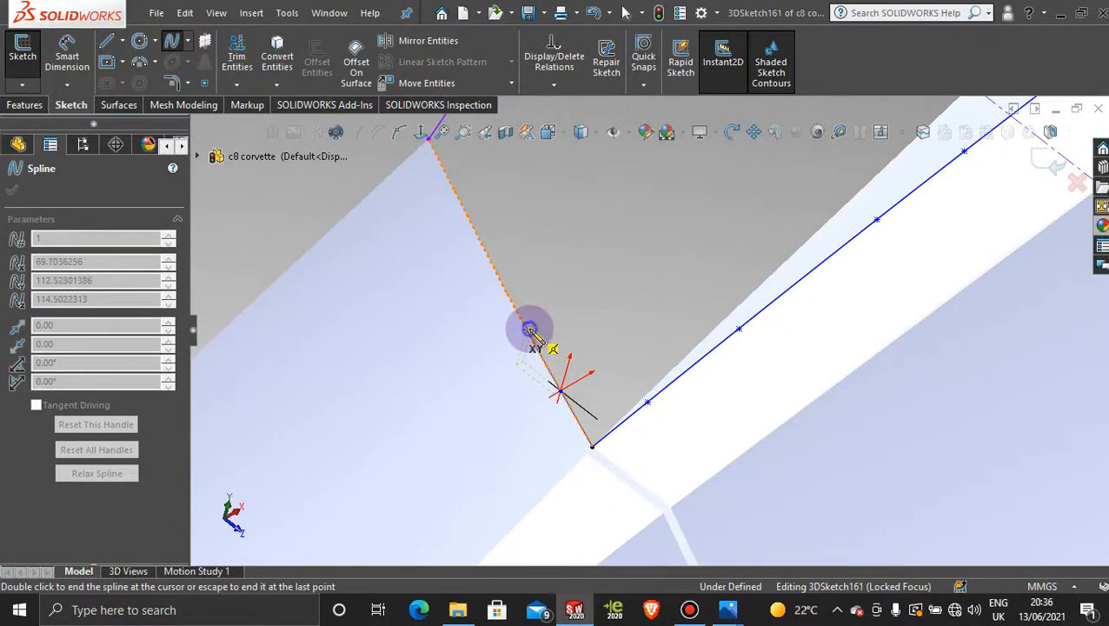
pyautogui.click(528, 331)
pyautogui.click(486, 253)
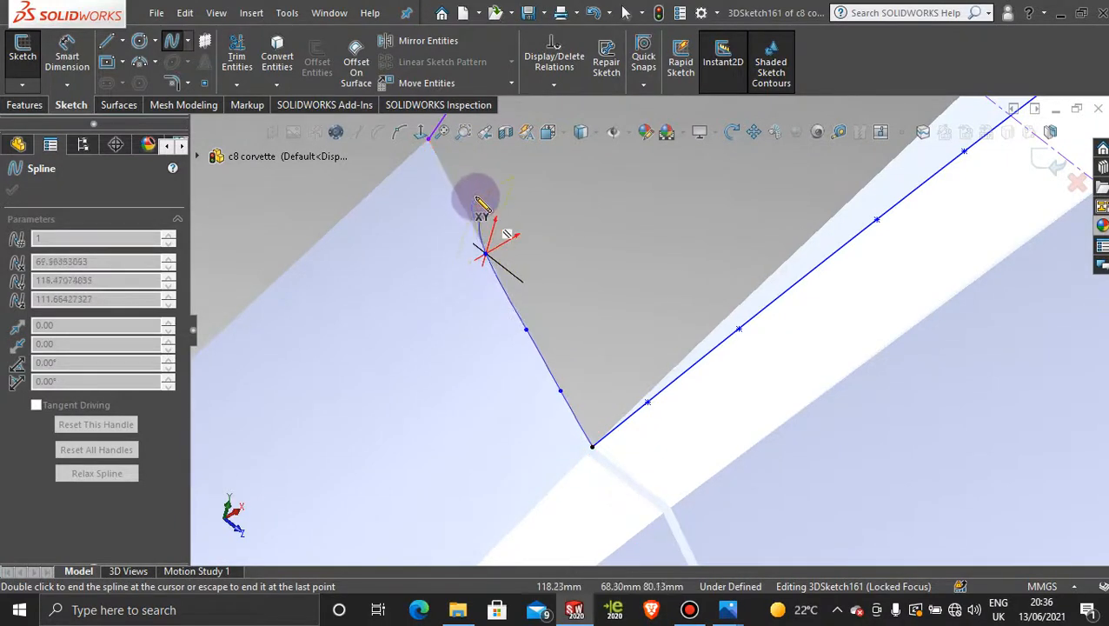
pyautogui.click(454, 186)
pyautogui.scroll(2, 462, 188)
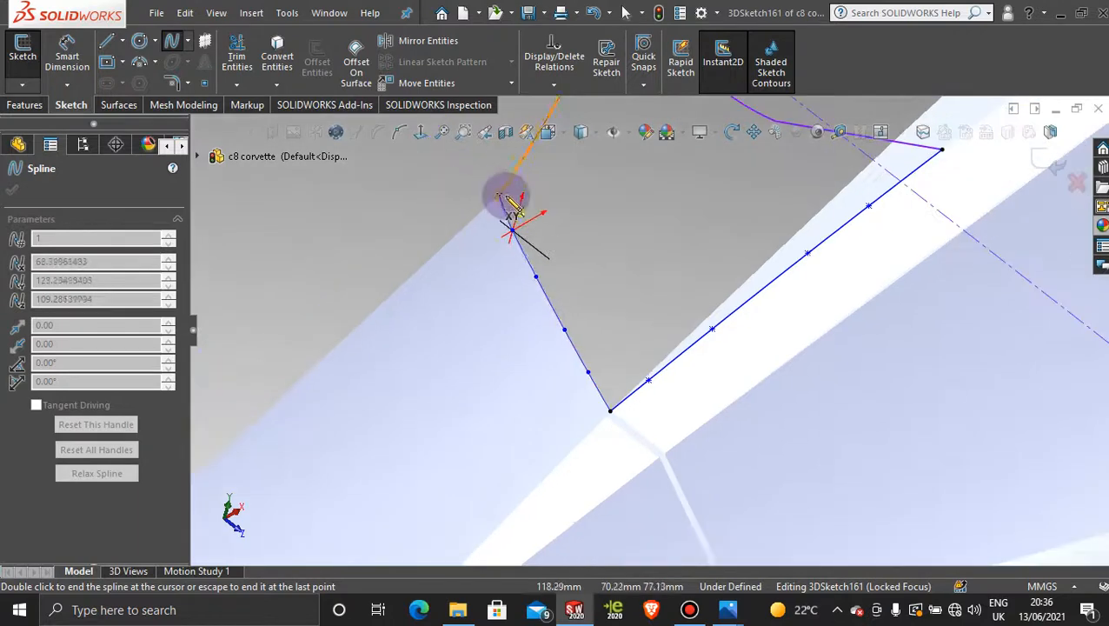
pyautogui.click(496, 198)
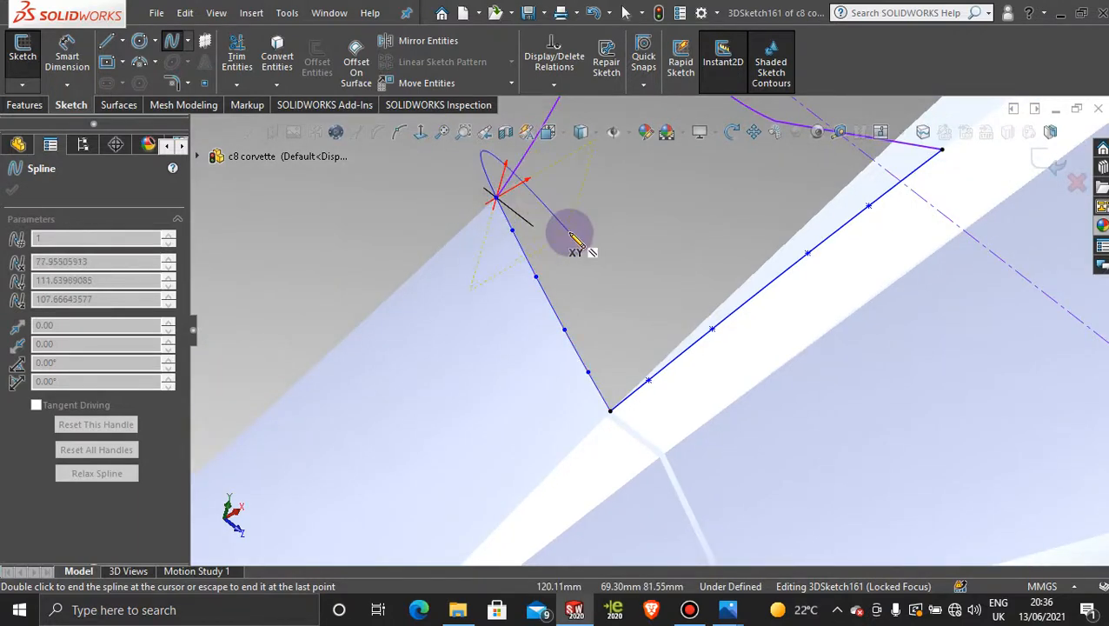
pyautogui.press('Escape')
# - Trace the kinked rear curve with a smoother multi-point spline, from its lower endpoint on the fender to its upper endpoint
pyautogui.scroll(4, 784, 220)
pyautogui.scroll(-4, 727, 233)
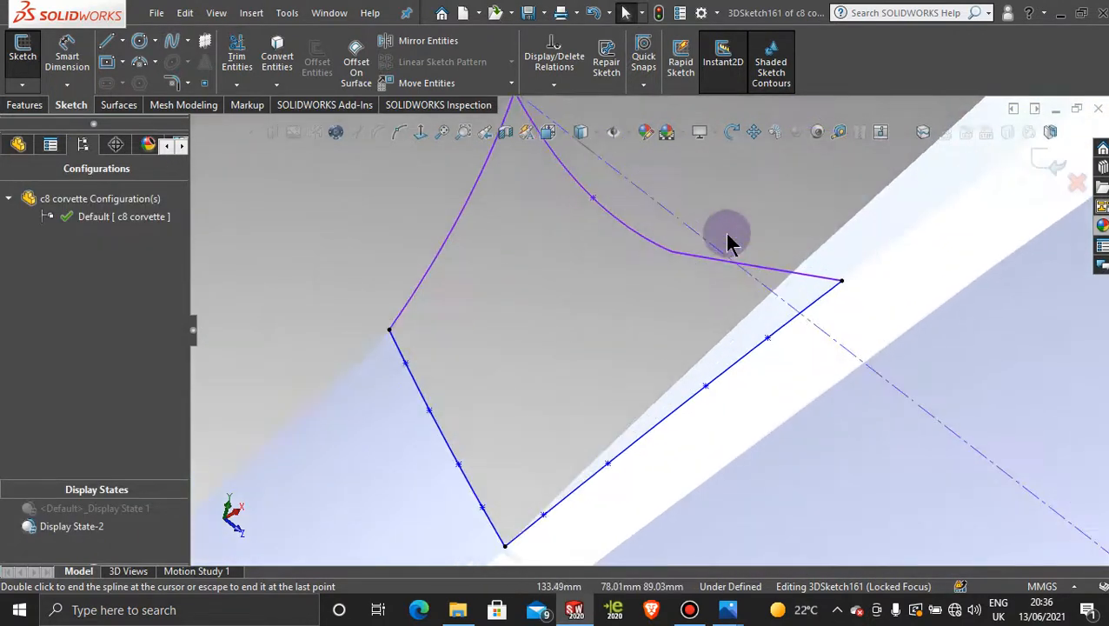
pyautogui.click(173, 43)
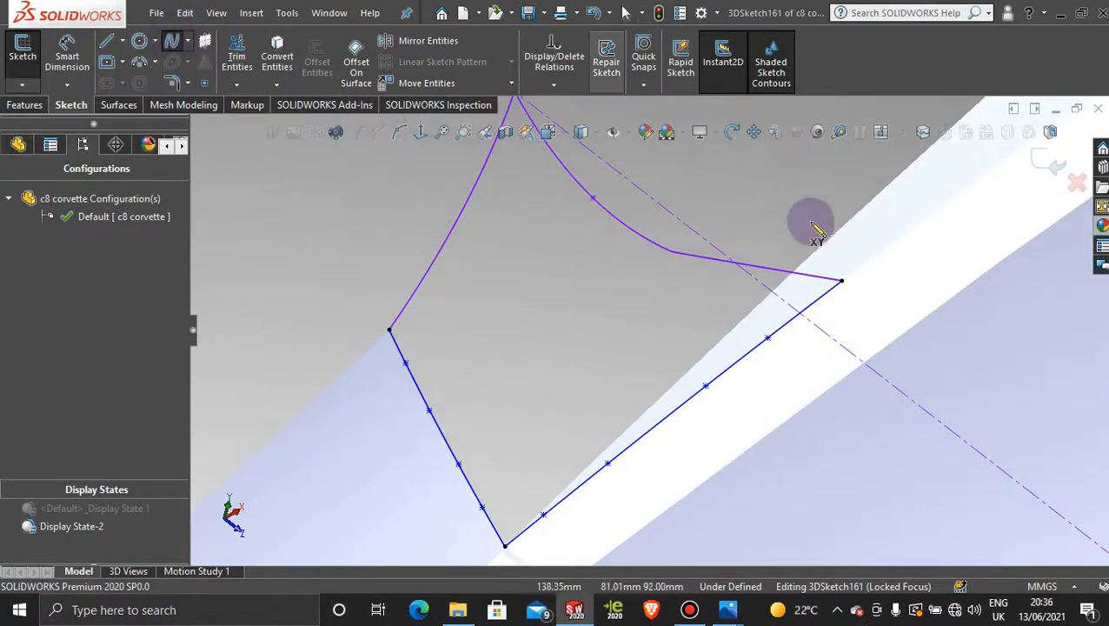
pyautogui.click(839, 284)
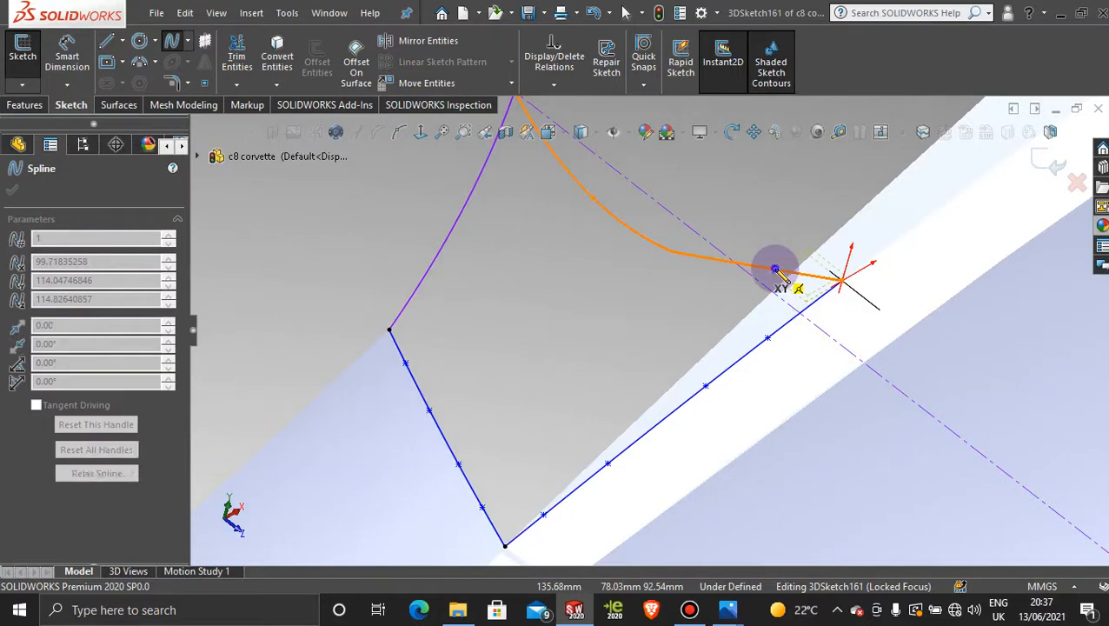
pyautogui.click(651, 242)
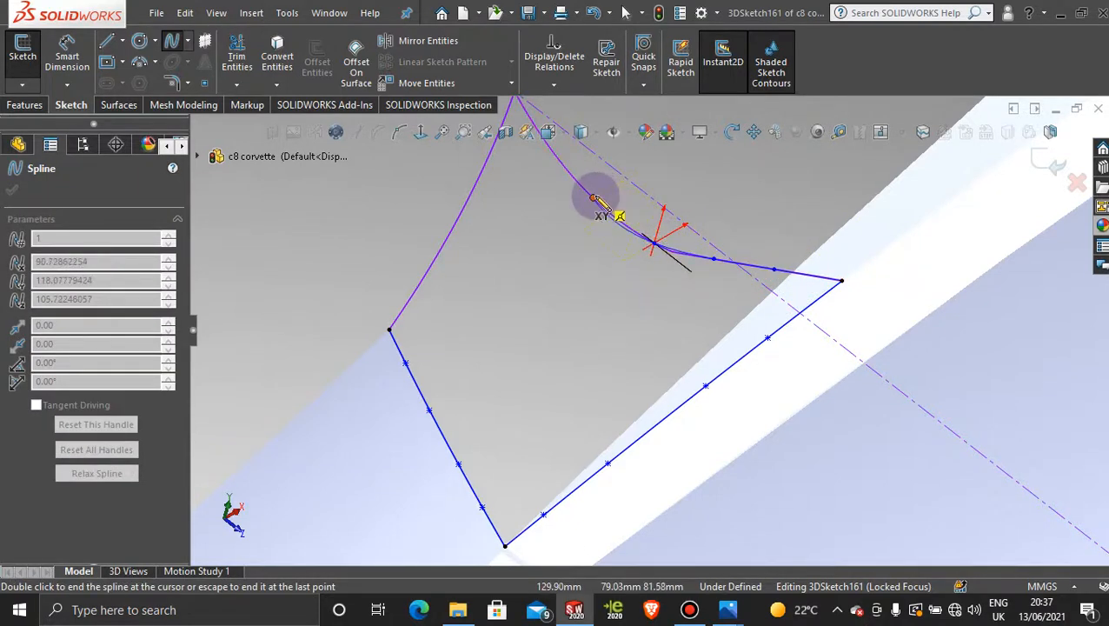
pyautogui.click(593, 198)
pyautogui.click(619, 221)
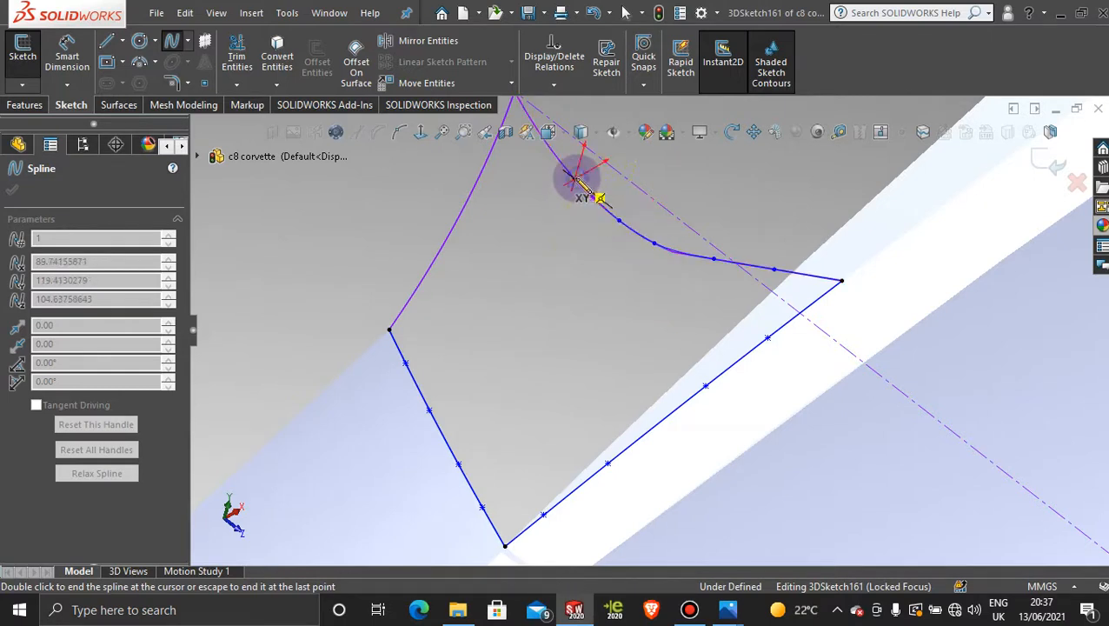
pyautogui.press('z')
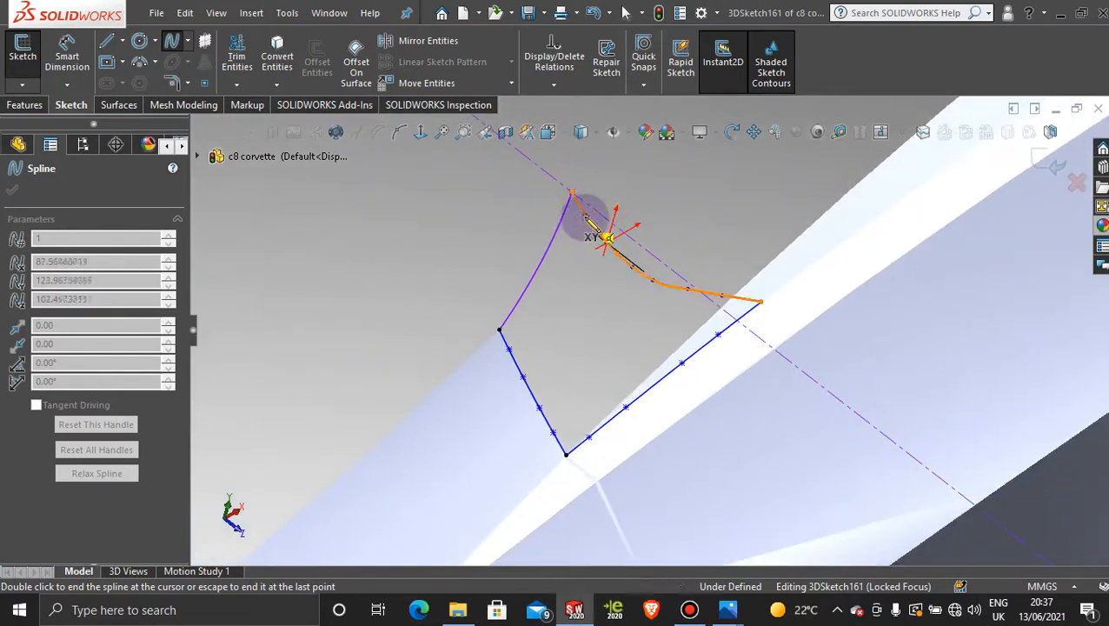
pyautogui.scroll(-5, 591, 225)
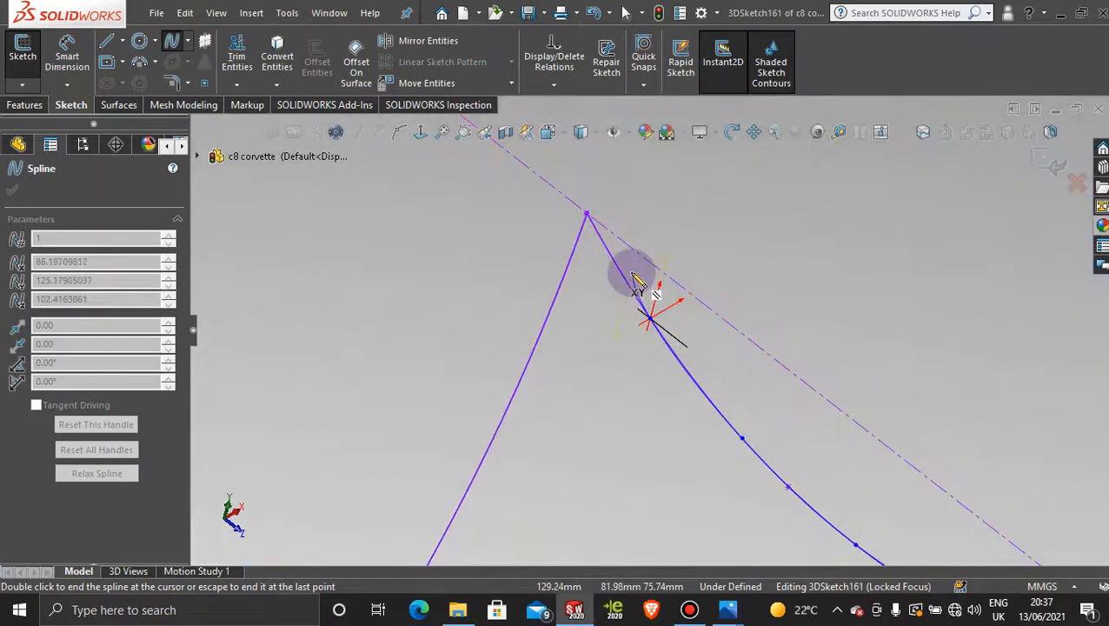
pyautogui.click(588, 215)
pyautogui.moveTo(697, 400)
pyautogui.mouseDown(button='middle')
pyautogui.moveTo(695, 422)
pyautogui.moveTo(844, 495)
pyautogui.moveTo(685, 401)
pyautogui.mouseUp(button='middle')
pyautogui.scroll(-2, 685, 402)
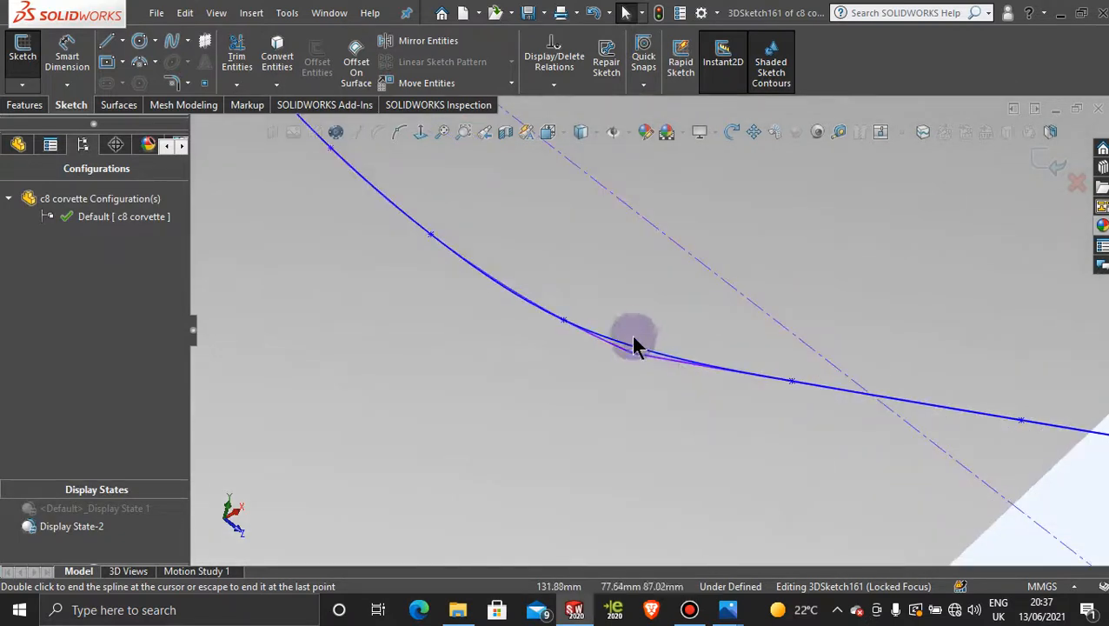
# - Exit the 3D sketch and hide the old kinked rear curve's sketch
pyautogui.click(1062, 163)
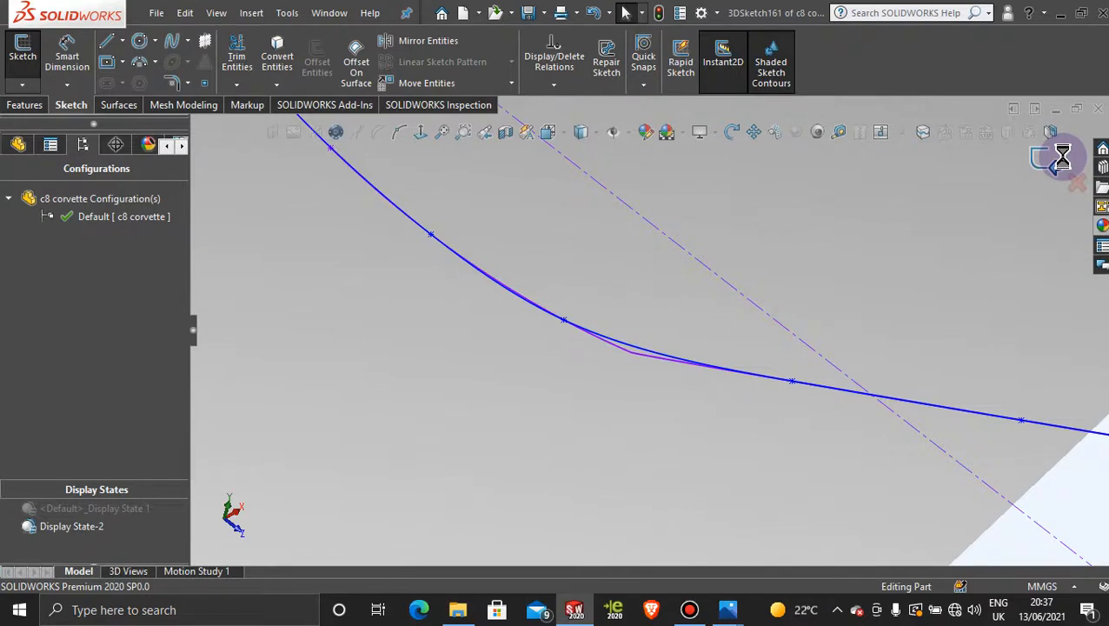
pyautogui.rightClick(652, 358)
pyautogui.click(686, 340)
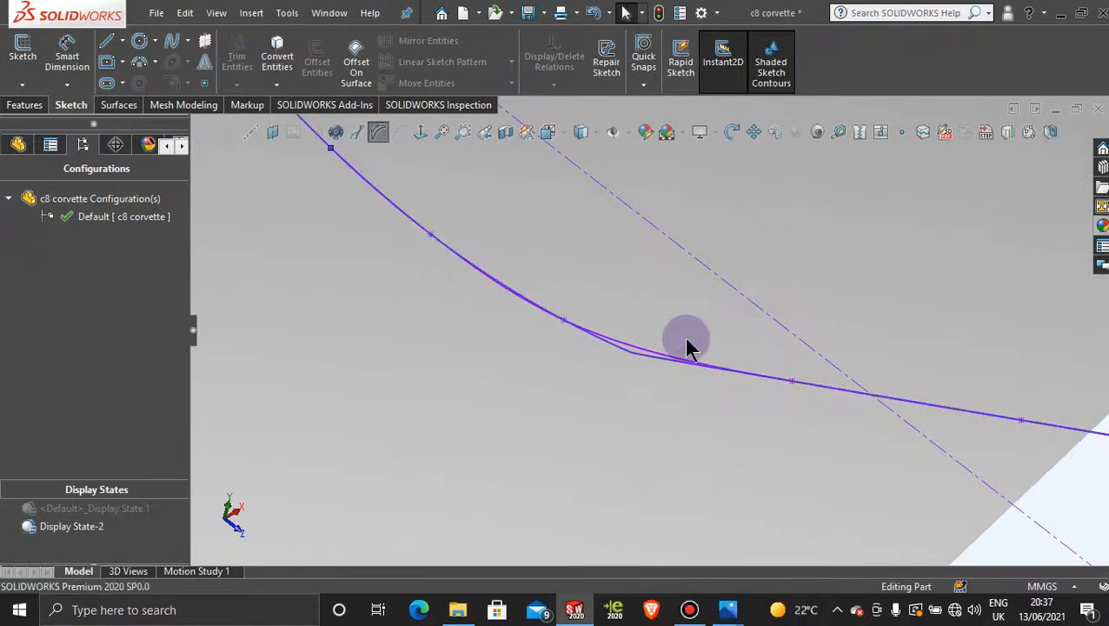
# - Create a Filled Surface bounded by the upper 3D sketch curve and the new three-spline 3D sketch, using Contact conditions
pyautogui.scroll(10, 698, 347)
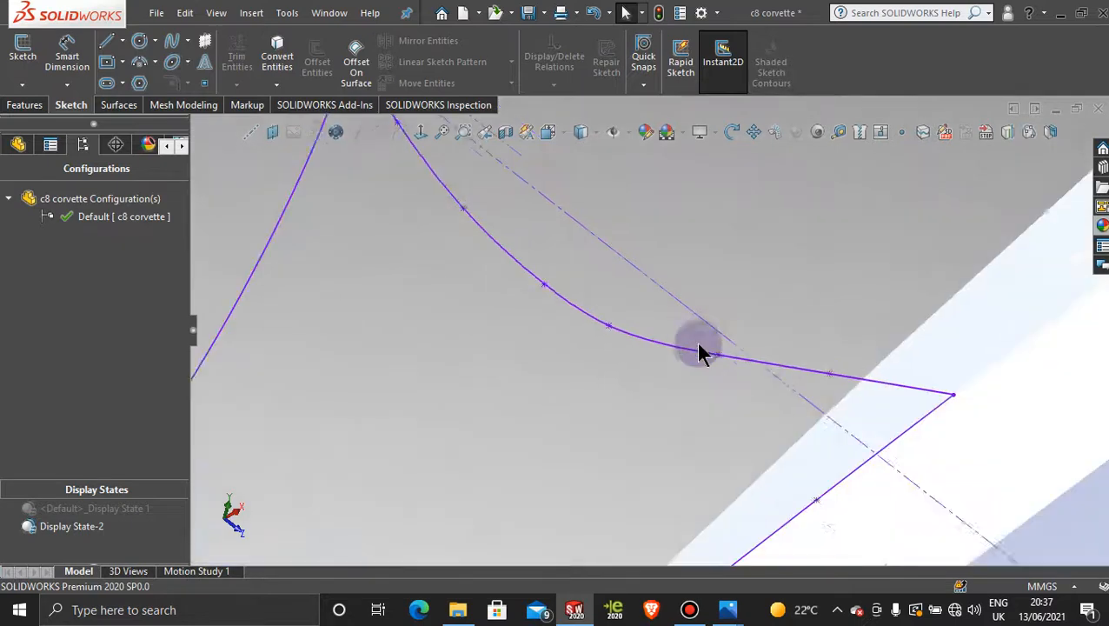
pyautogui.click(106, 105)
pyautogui.click(242, 54)
pyautogui.click(536, 328)
pyautogui.click(615, 315)
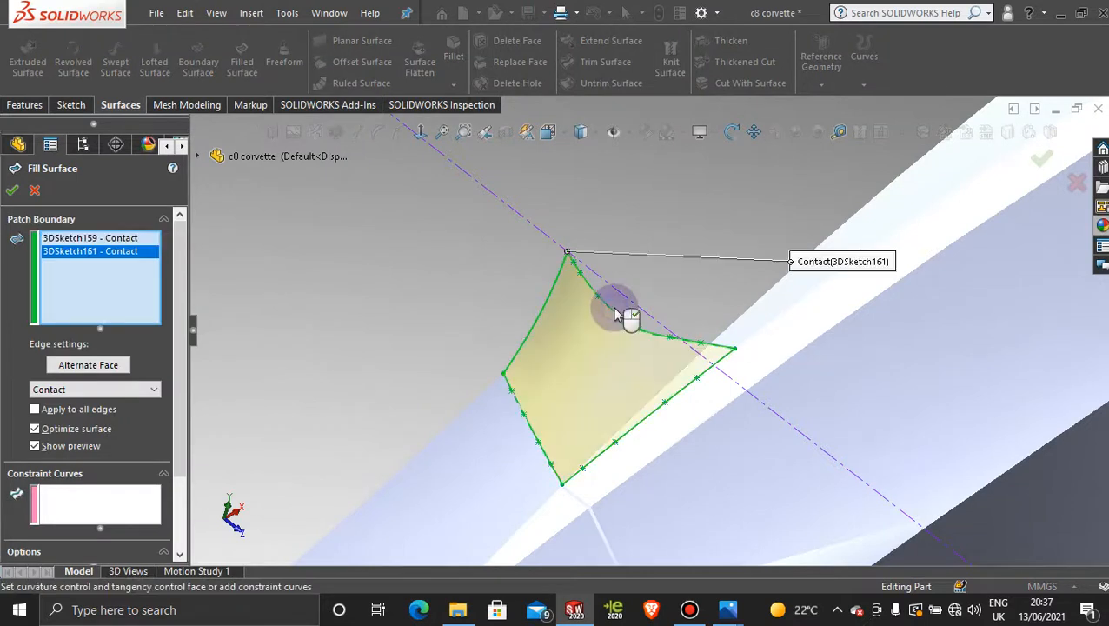
pyautogui.click(17, 192)
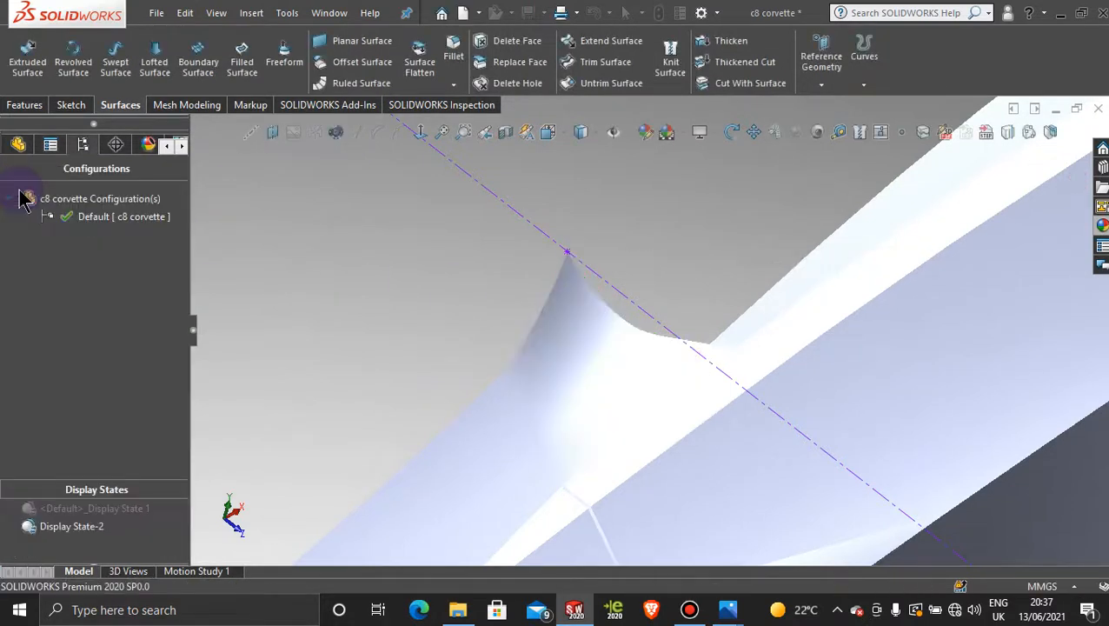
pyautogui.moveTo(398, 376); pyautogui.dragTo(571, 332, button='middle')
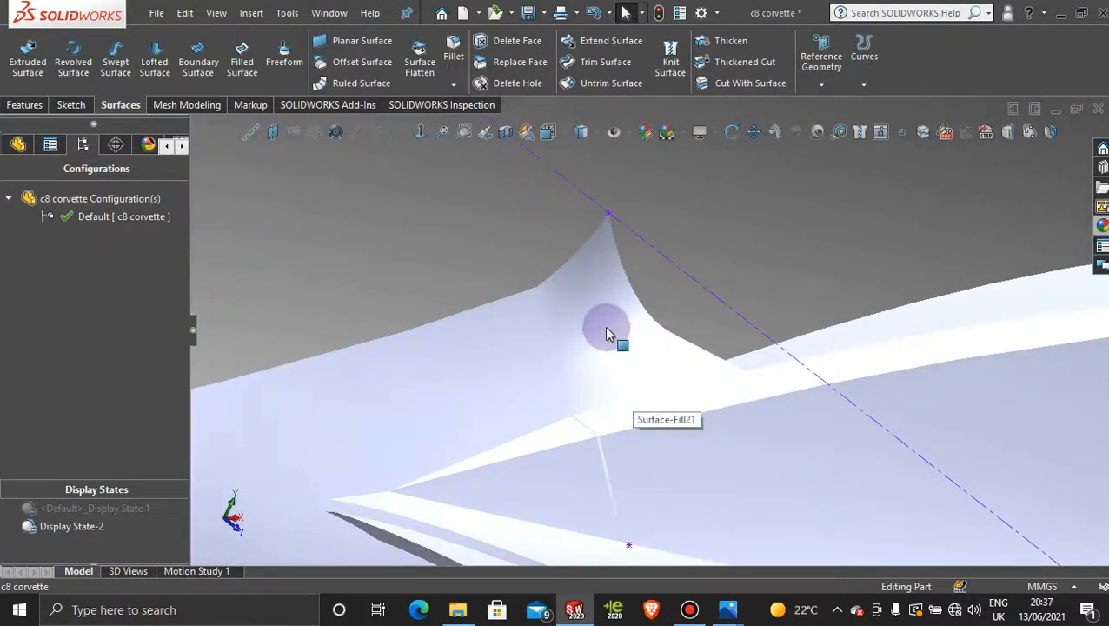
pyautogui.rightClick(608, 331)
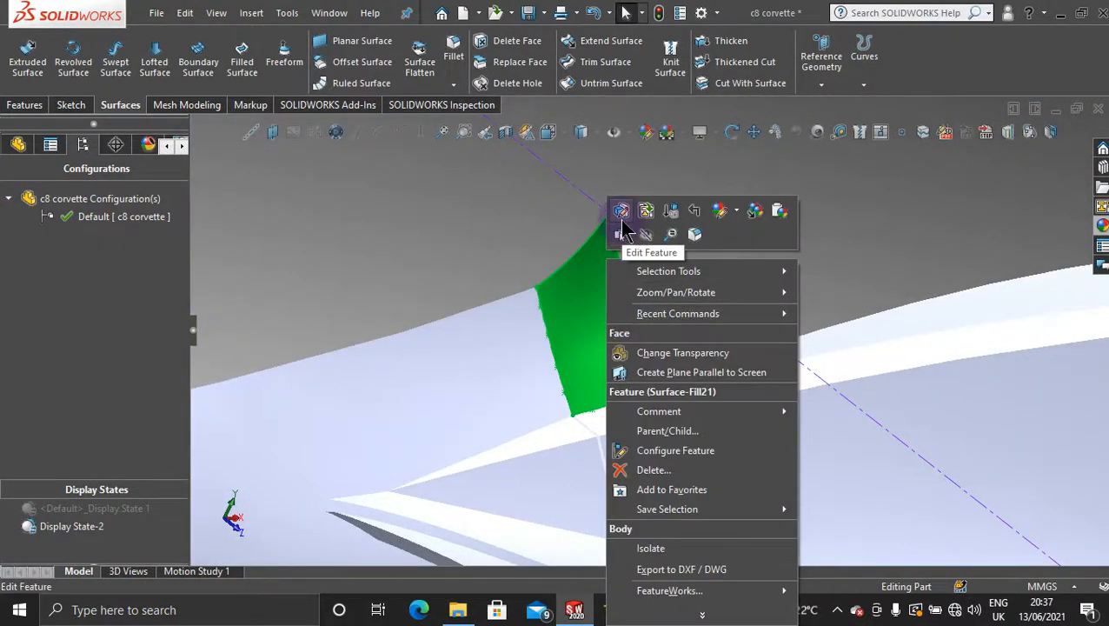
pyautogui.click(621, 213)
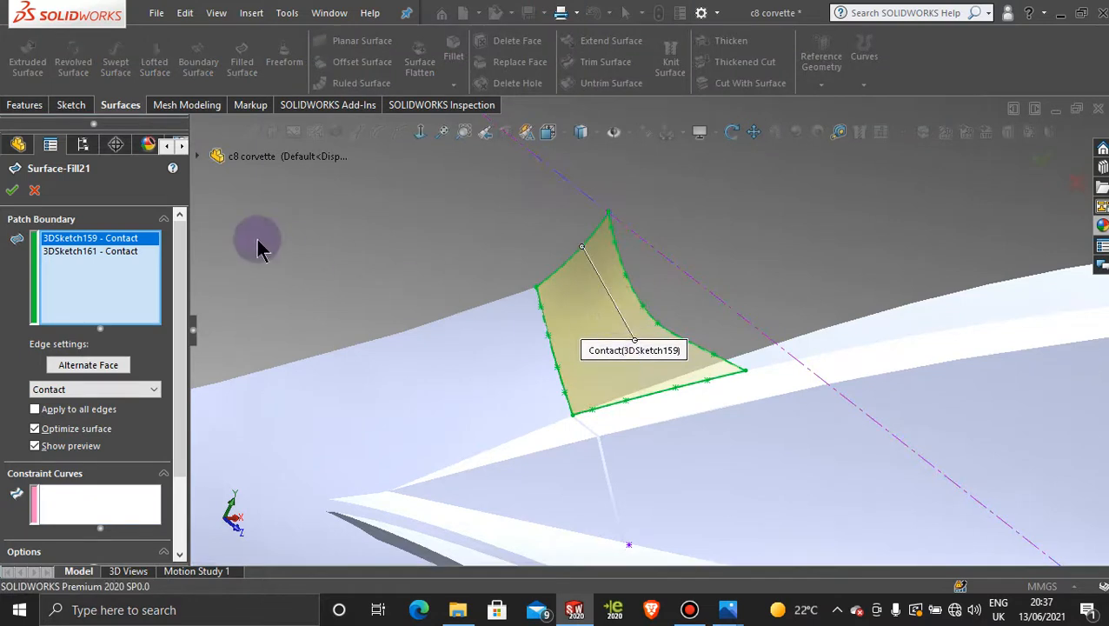
pyautogui.click(34, 191)
# - Delete the filled surface patch between the side window and the rear fender
pyautogui.rightClick(573, 331)
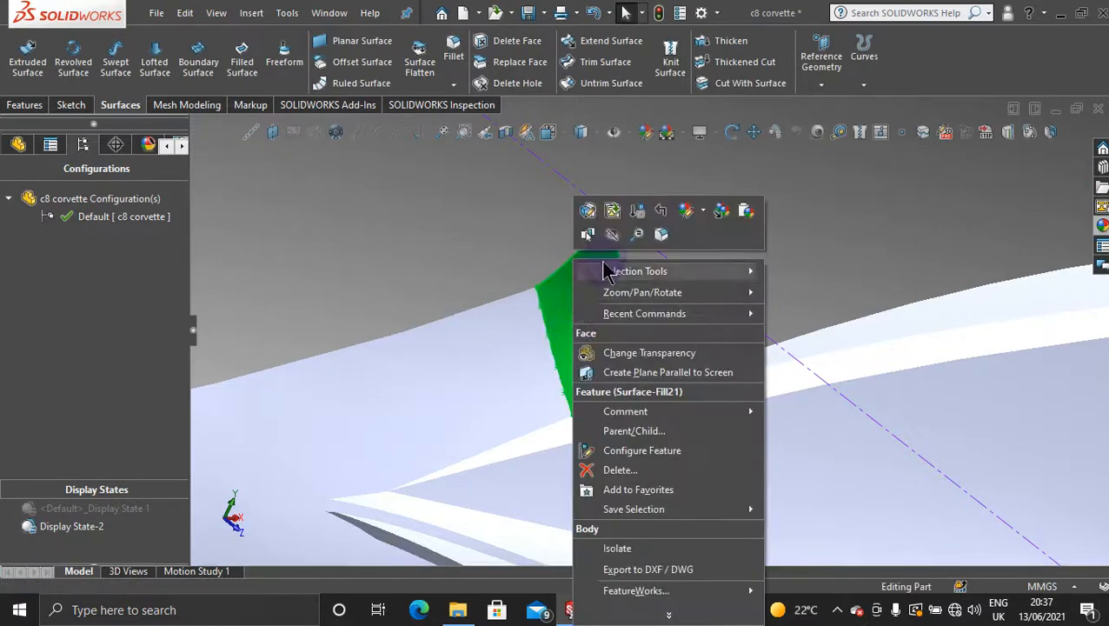
pyautogui.click(637, 471)
pyautogui.click(653, 228)
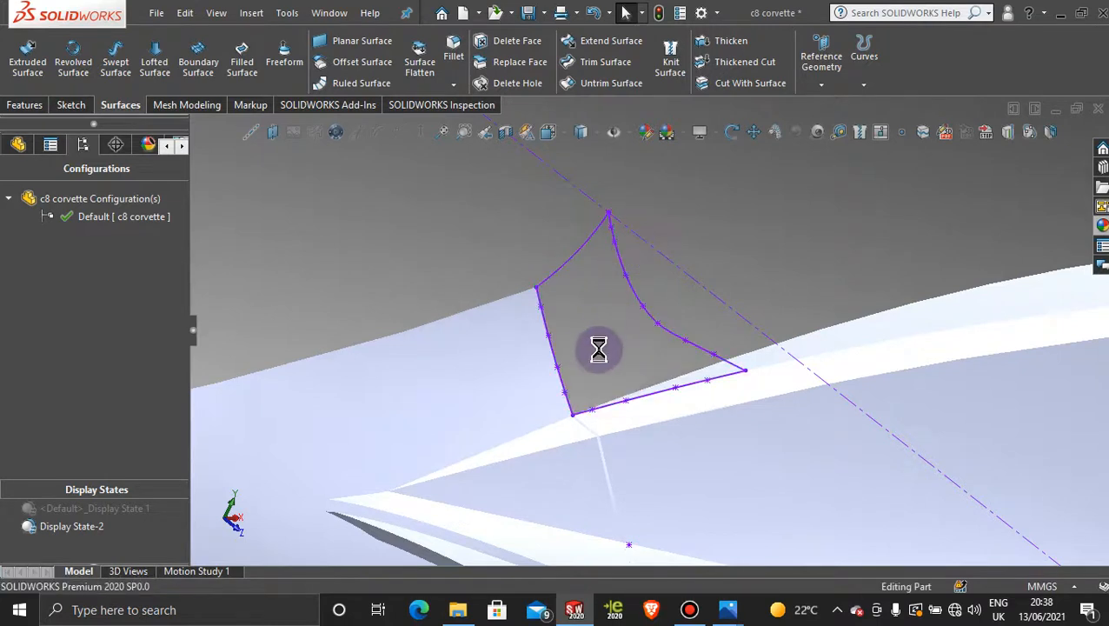
# - Try to delete the three-spline 3D sketch that bounds the patch, and hide that sketch
pyautogui.rightClick(554, 352)
pyautogui.click(607, 528)
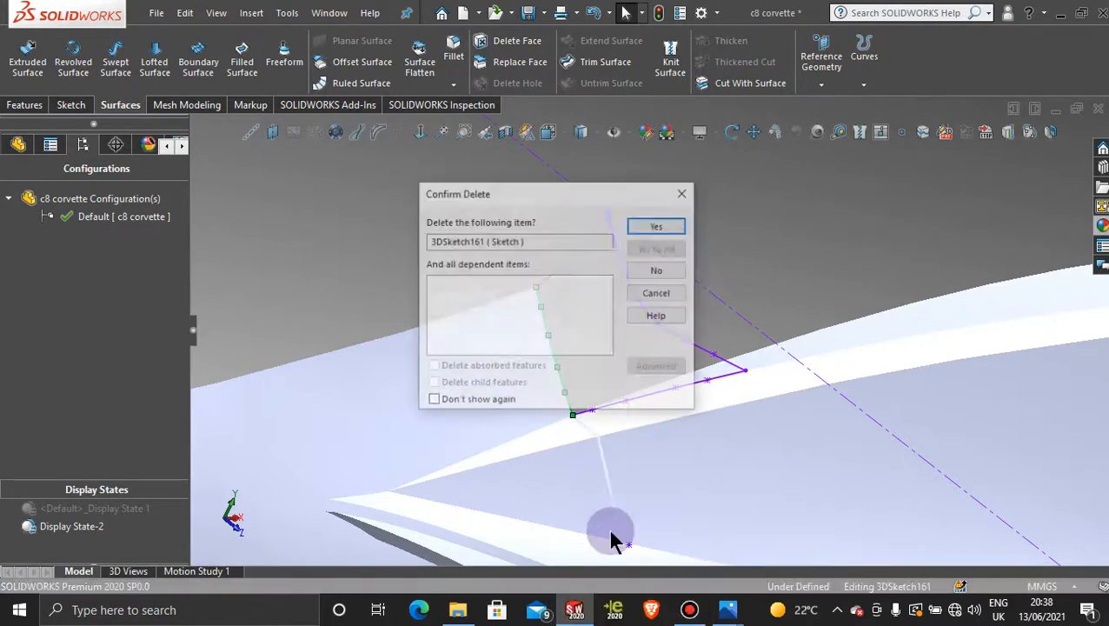
pyautogui.click(656, 227)
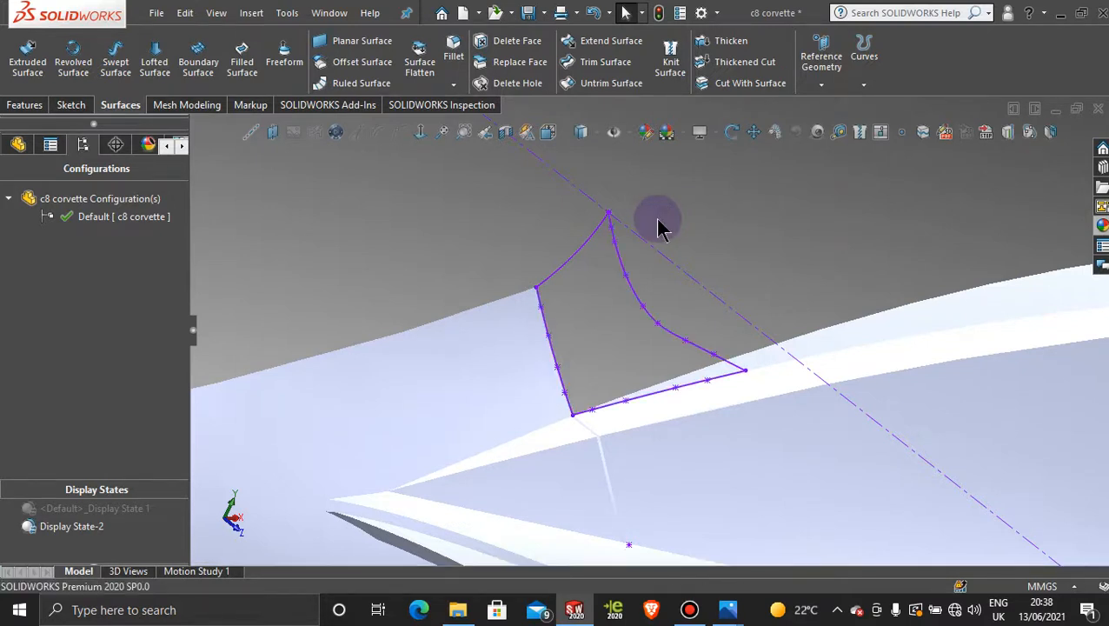
pyautogui.rightClick(553, 355)
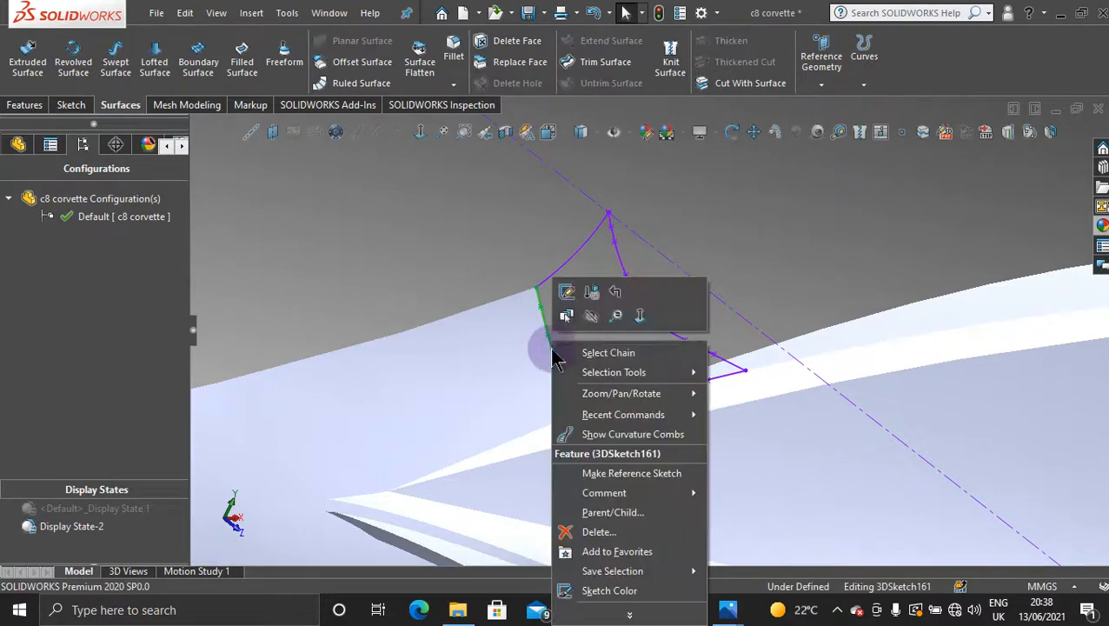
pyautogui.click(589, 326)
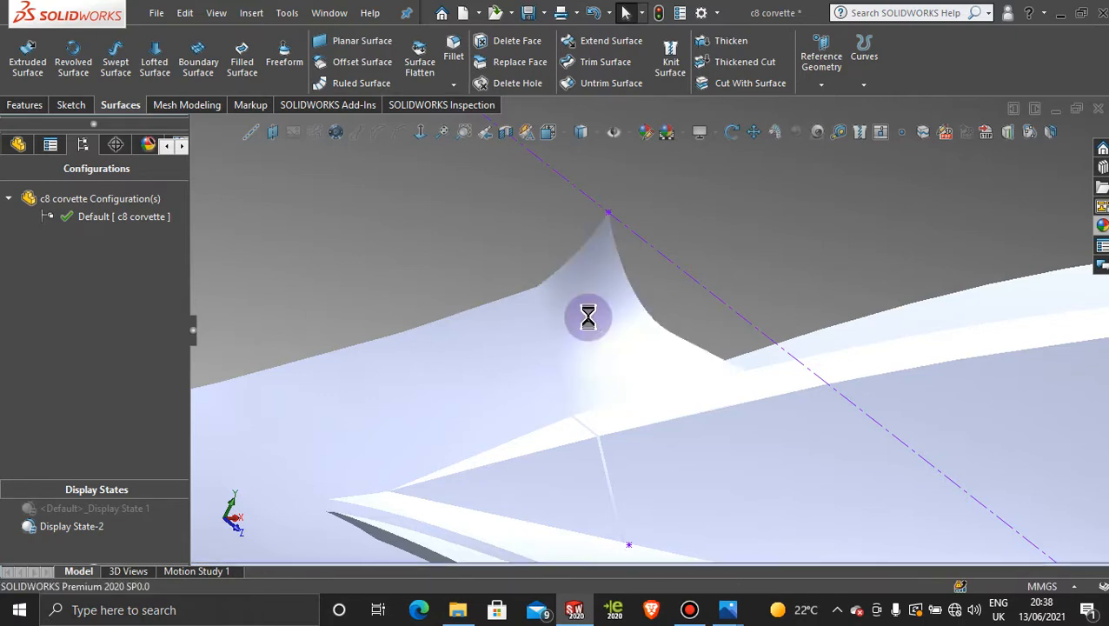
# - Examine how the filled patch blends into the rear fender and the rest of the car body from several angles
pyautogui.scroll(3, 767, 228)
pyautogui.moveTo(738, 285); pyautogui.dragTo(712, 292, button='middle')
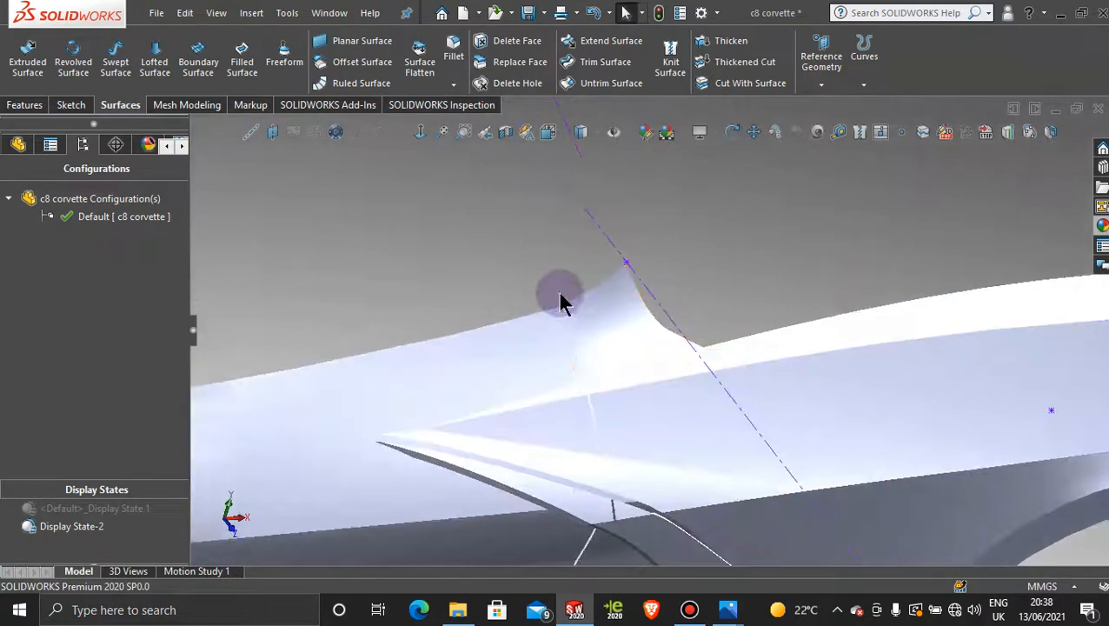
pyautogui.scroll(4, 755, 272)
pyautogui.moveTo(711, 308); pyautogui.dragTo(681, 271, button='middle')
pyautogui.scroll(3, 700, 329)
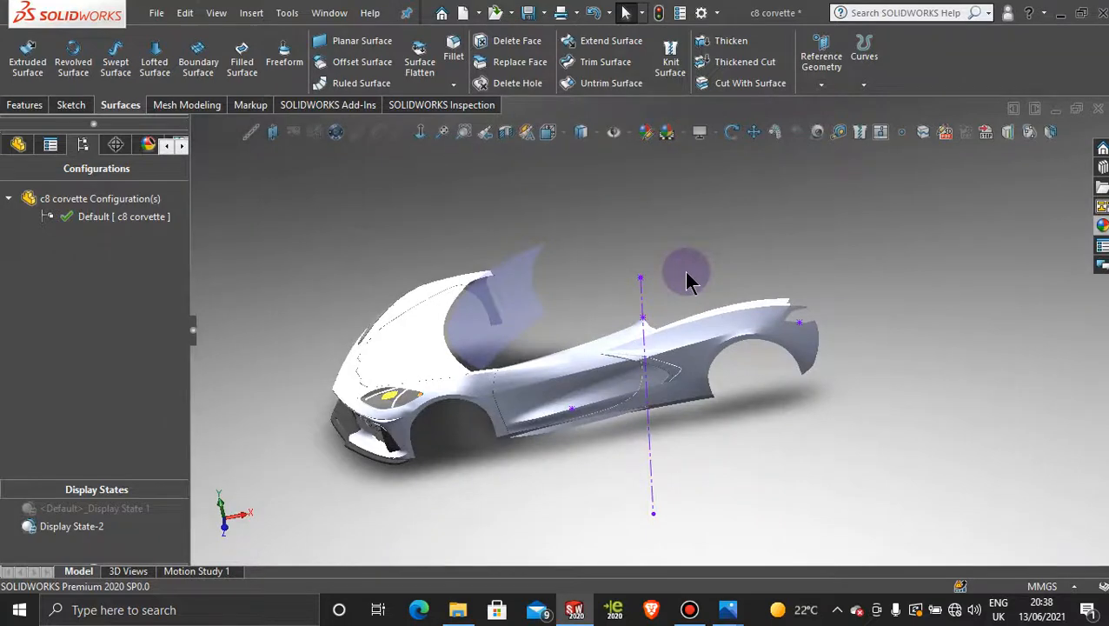
pyautogui.scroll(-3, 756, 302)
pyautogui.moveTo(756, 302)
pyautogui.mouseDown(button='middle')
pyautogui.moveTo(732, 292)
pyautogui.moveTo(763, 298)
pyautogui.moveTo(762, 309)
pyautogui.mouseUp(button='middle')
pyautogui.scroll(3, 884, 302)
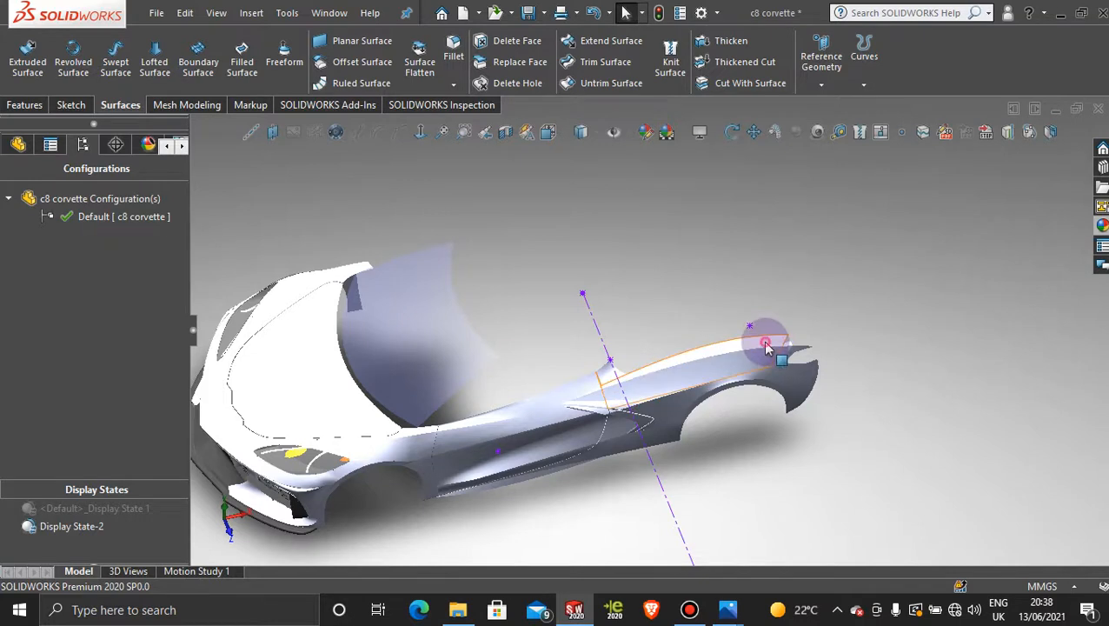
pyautogui.rightClick(766, 343)
pyautogui.click(807, 218)
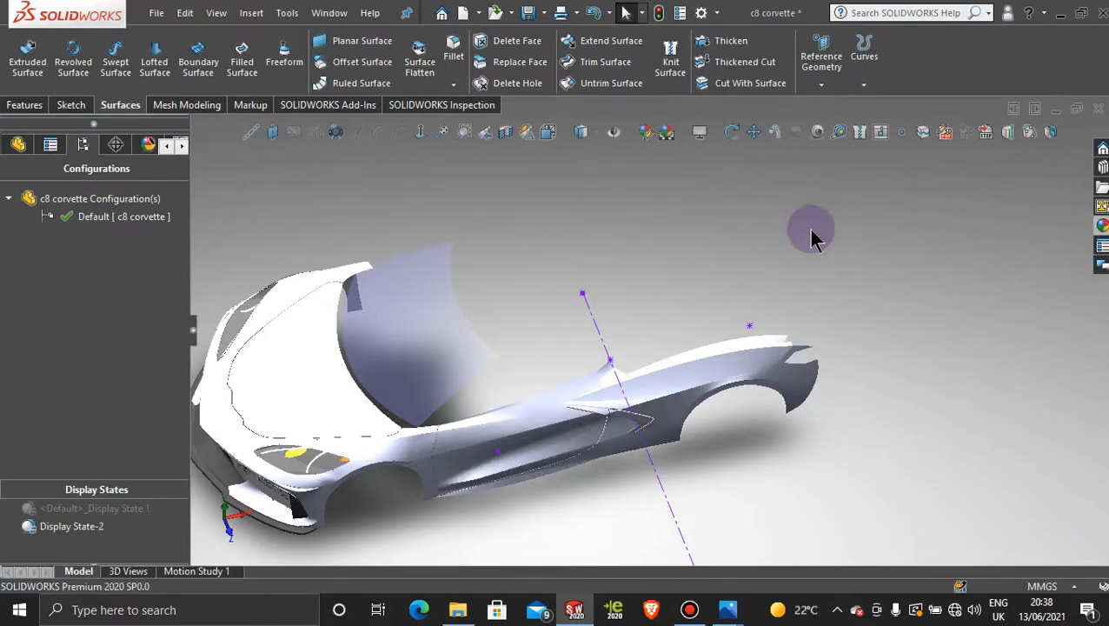
pyautogui.moveTo(717, 279); pyautogui.dragTo(675, 301, button='middle')
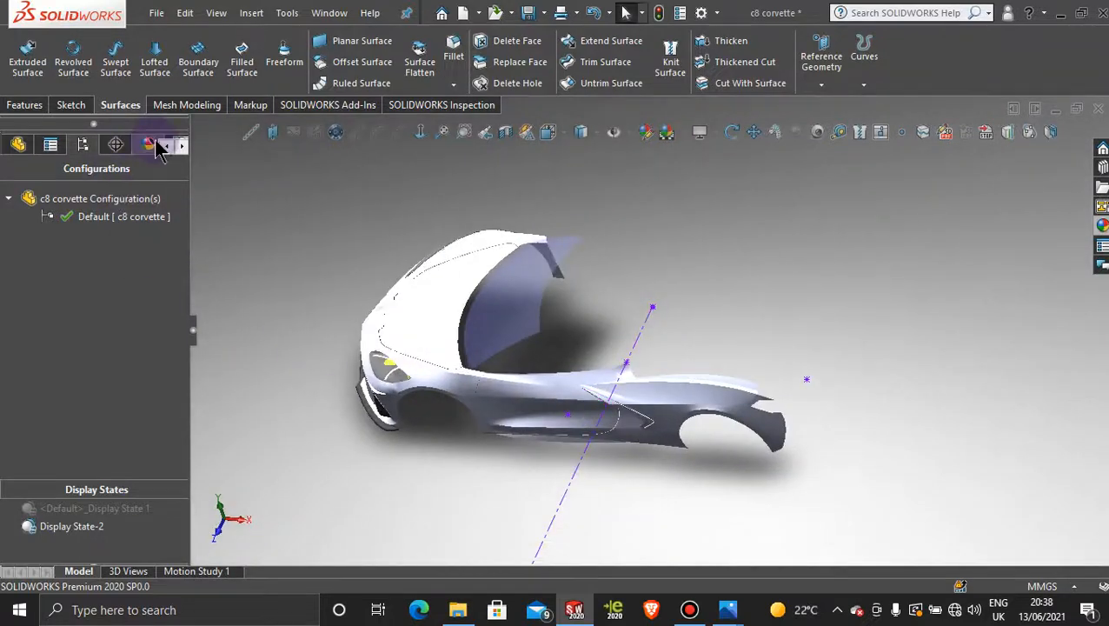
# - Start a sketch on the Front Plane and convert the outline of the upper rear fender face into it
pyautogui.click(18, 144)
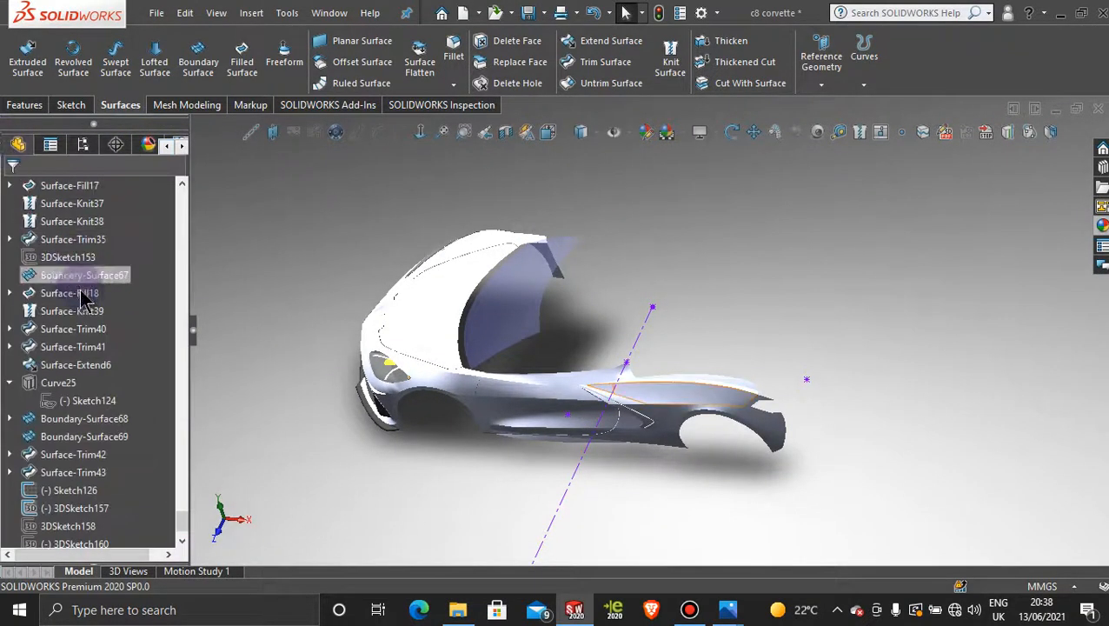
pyautogui.moveTo(178, 509); pyautogui.dragTo(173, 193)
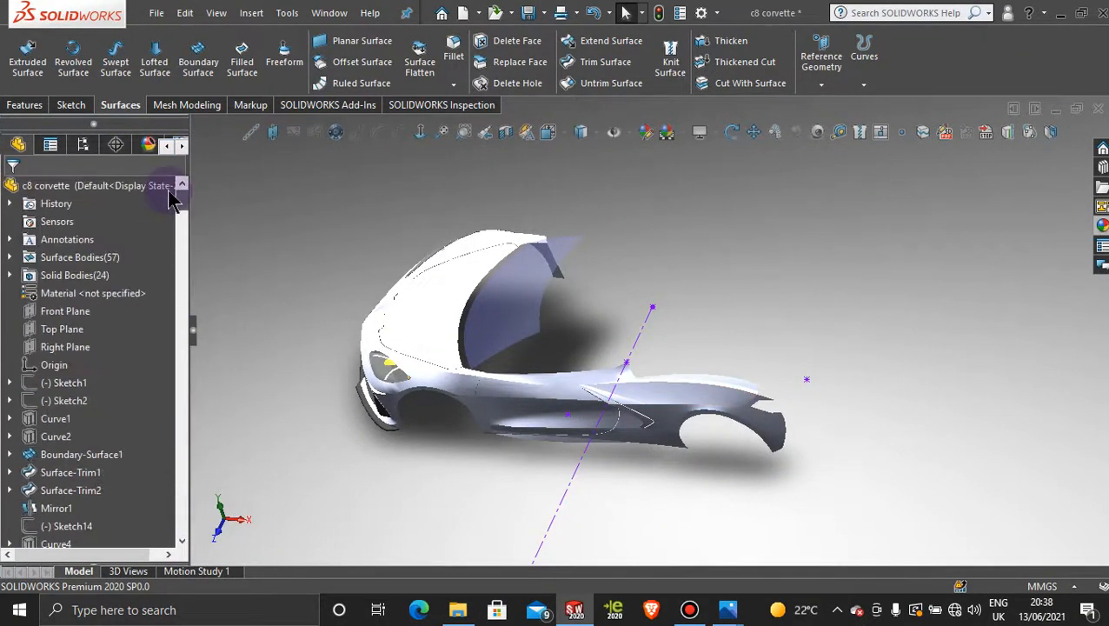
pyautogui.click(78, 310)
pyautogui.click(93, 283)
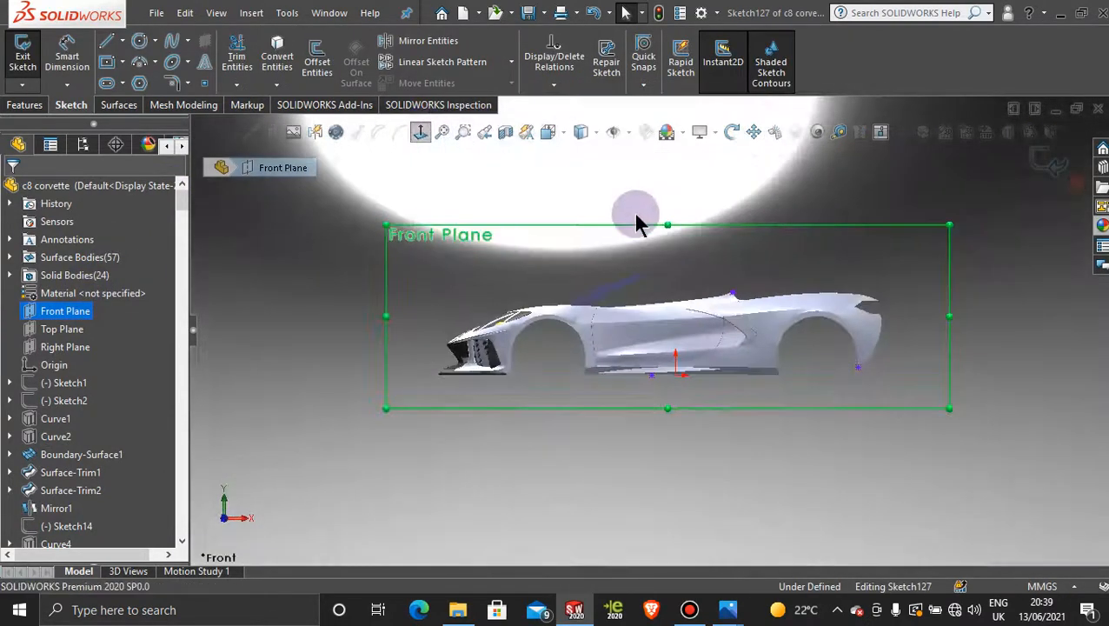
pyautogui.scroll(-4, 797, 302)
pyautogui.click(277, 61)
pyautogui.moveTo(814, 294); pyautogui.dragTo(663, 322, button='middle')
pyautogui.click(491, 348)
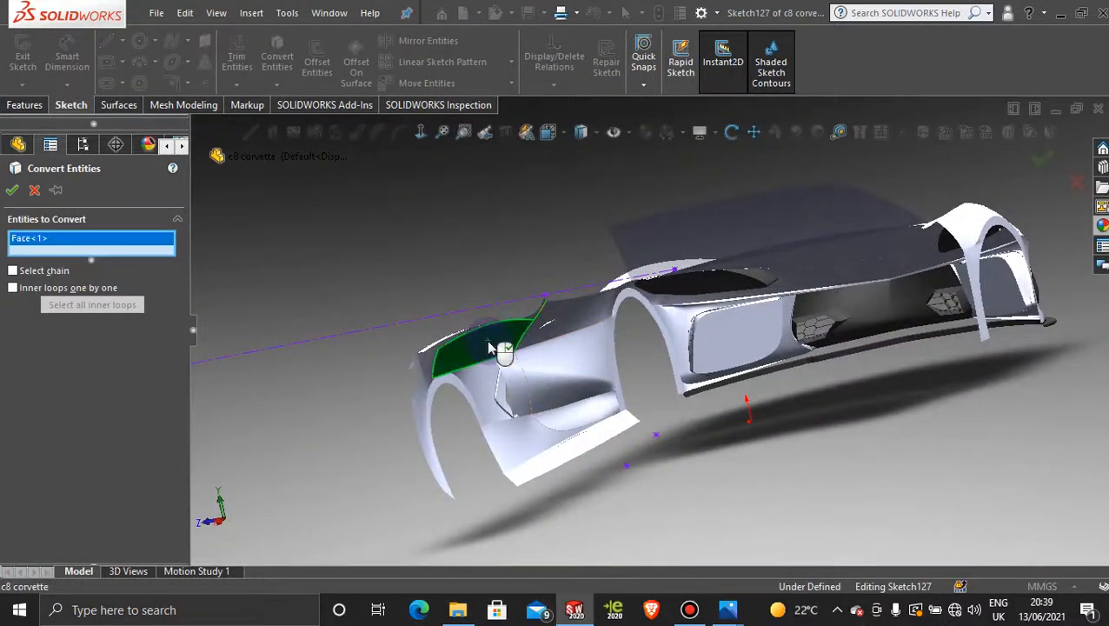
pyautogui.click(12, 190)
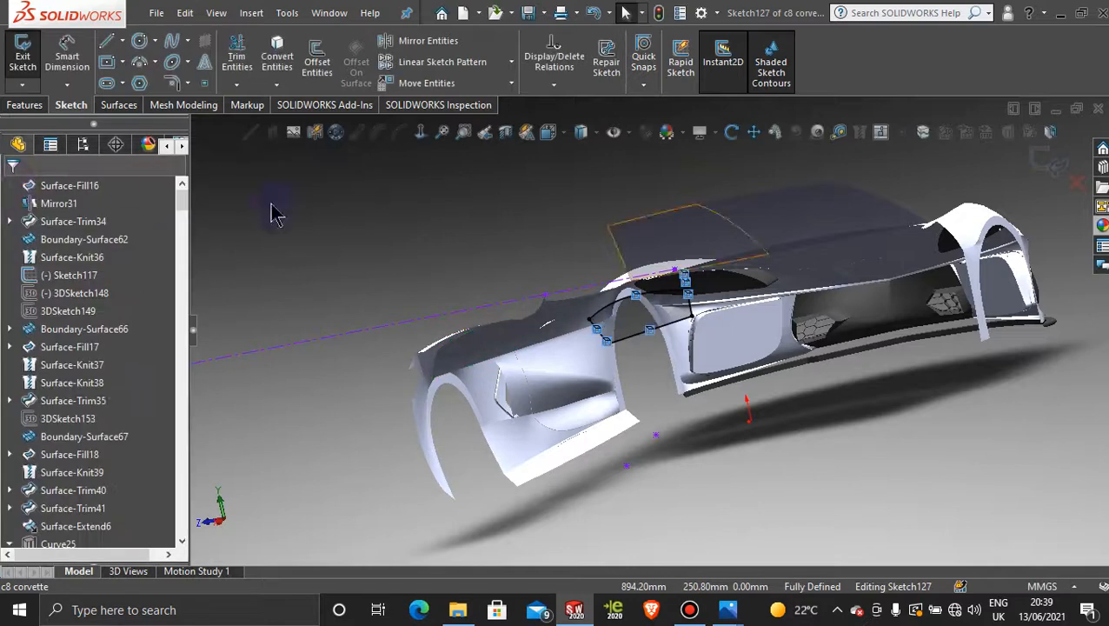
# - Power trim the converted curves at the front end of the fender outline, leaving the upper and lower long edges
pyautogui.moveTo(463, 284); pyautogui.dragTo(584, 268, button='middle')
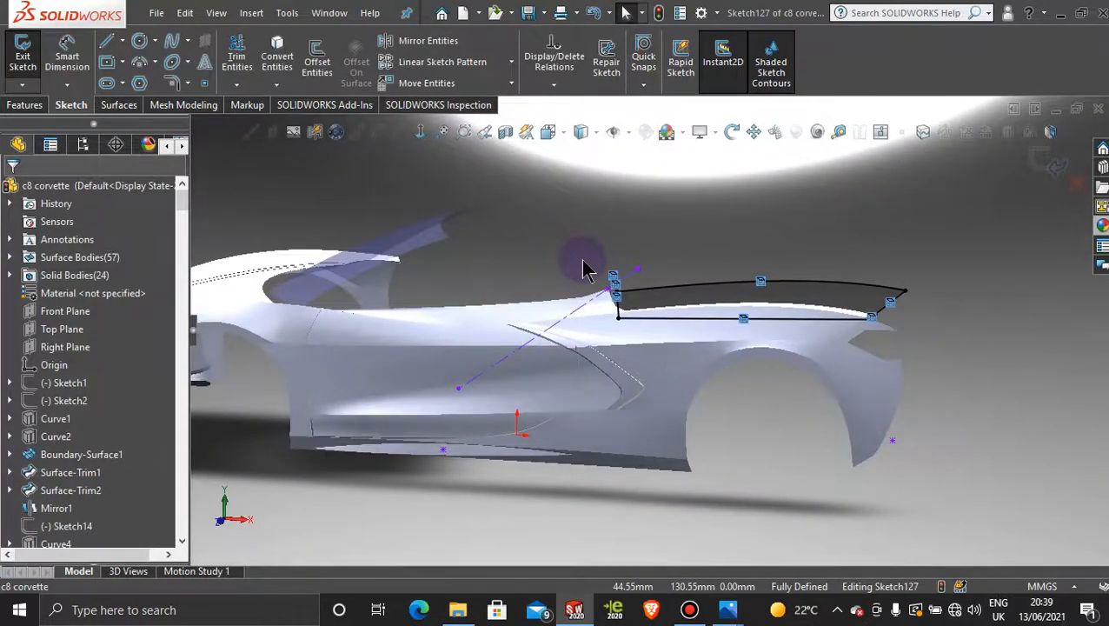
pyautogui.press('space')
pyautogui.click(532, 379)
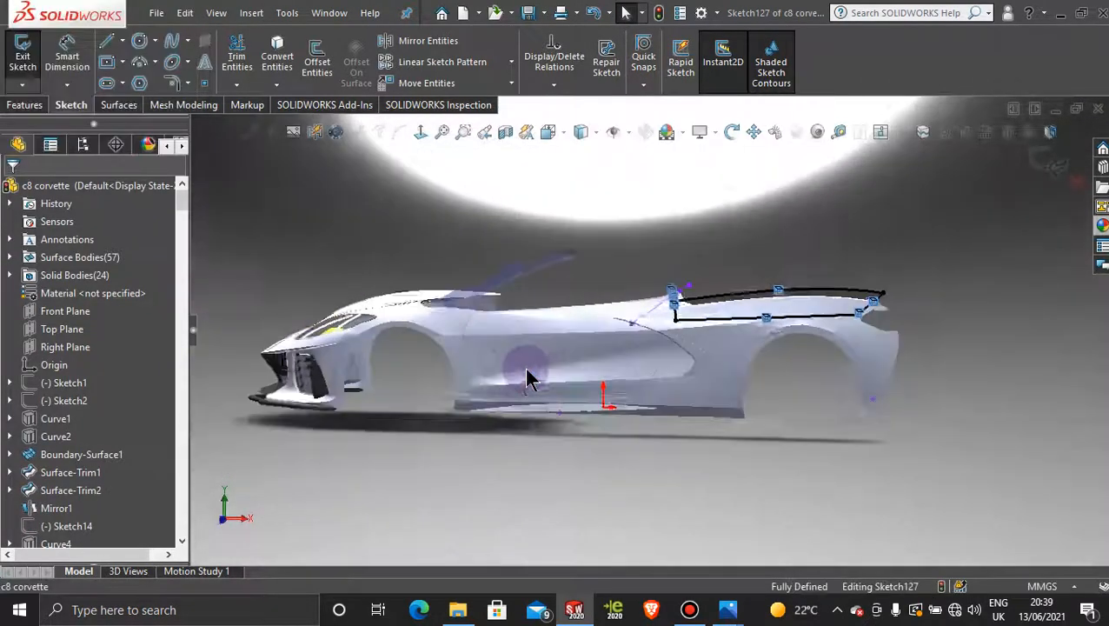
pyautogui.scroll(-3, 664, 325)
pyautogui.scroll(-5, 628, 314)
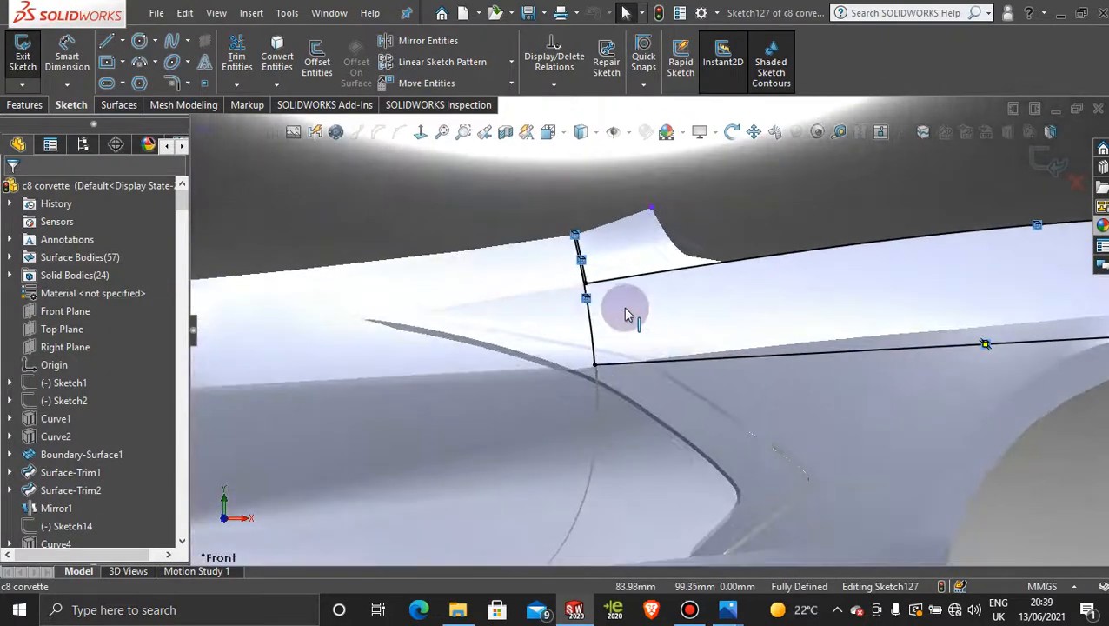
pyautogui.click(233, 45)
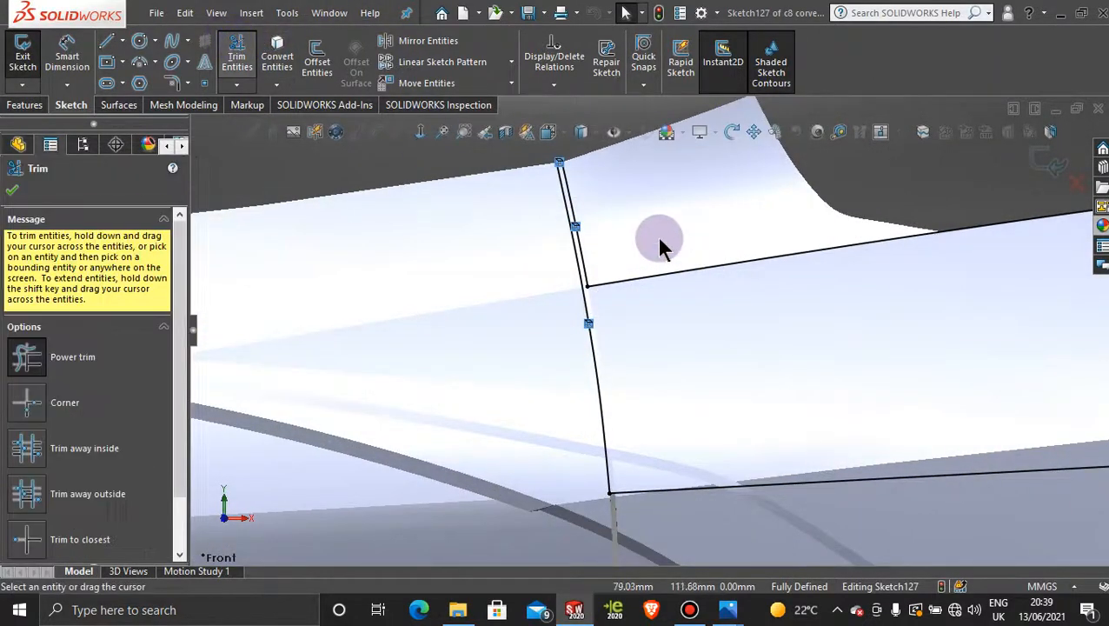
pyautogui.moveTo(619, 222); pyautogui.dragTo(528, 239)
pyautogui.scroll(-5, 564, 203)
pyautogui.moveTo(598, 185)
pyautogui.mouseDown()
pyautogui.moveTo(607, 223)
pyautogui.moveTo(631, 245)
pyautogui.mouseUp()
pyautogui.scroll(5, 738, 400)
pyautogui.scroll(4, 721, 427)
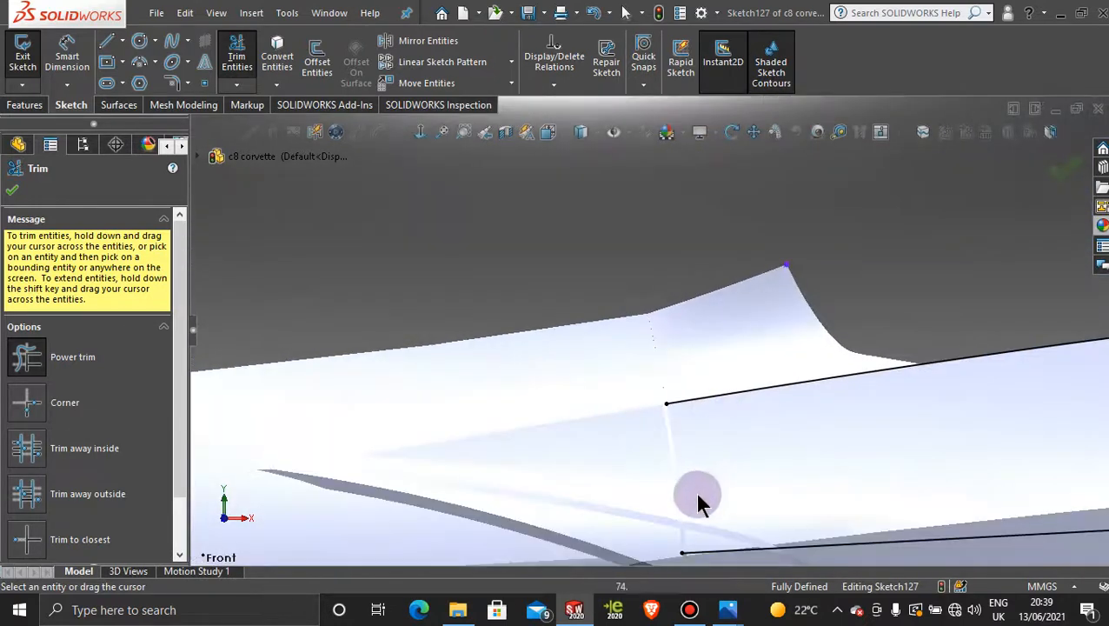
# - Close the front of the profile with a straight line from the lower edge's front endpoint to the upper edge's front endpoint
pyautogui.scroll(-4, 695, 492)
pyautogui.scroll(3, 695, 492)
pyautogui.scroll(-4, 664, 489)
pyautogui.scroll(1, 656, 411)
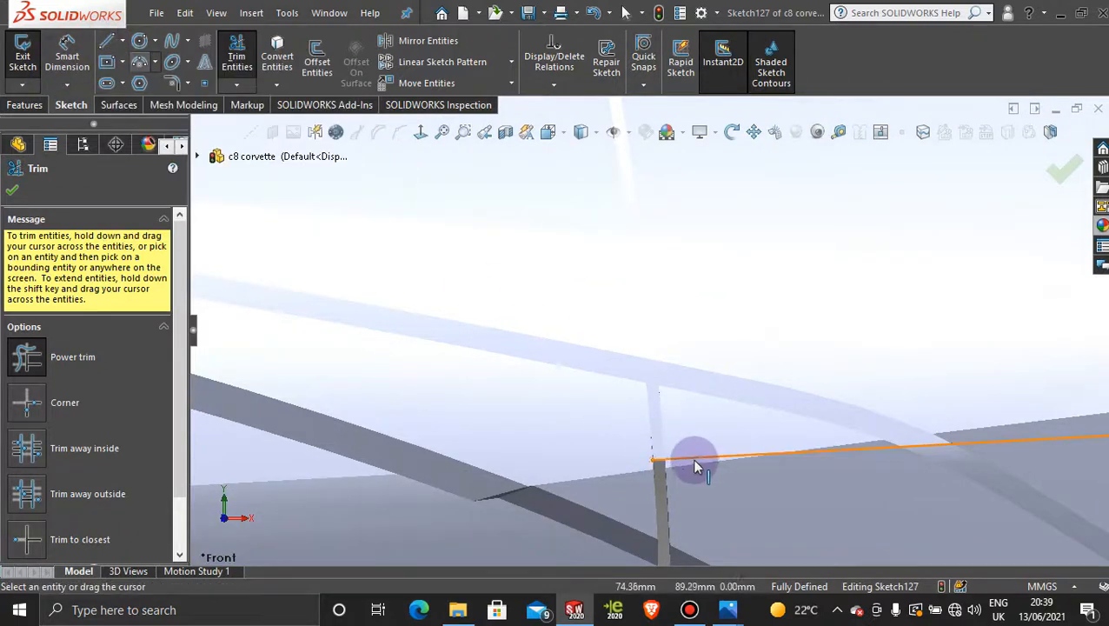
pyautogui.click(107, 41)
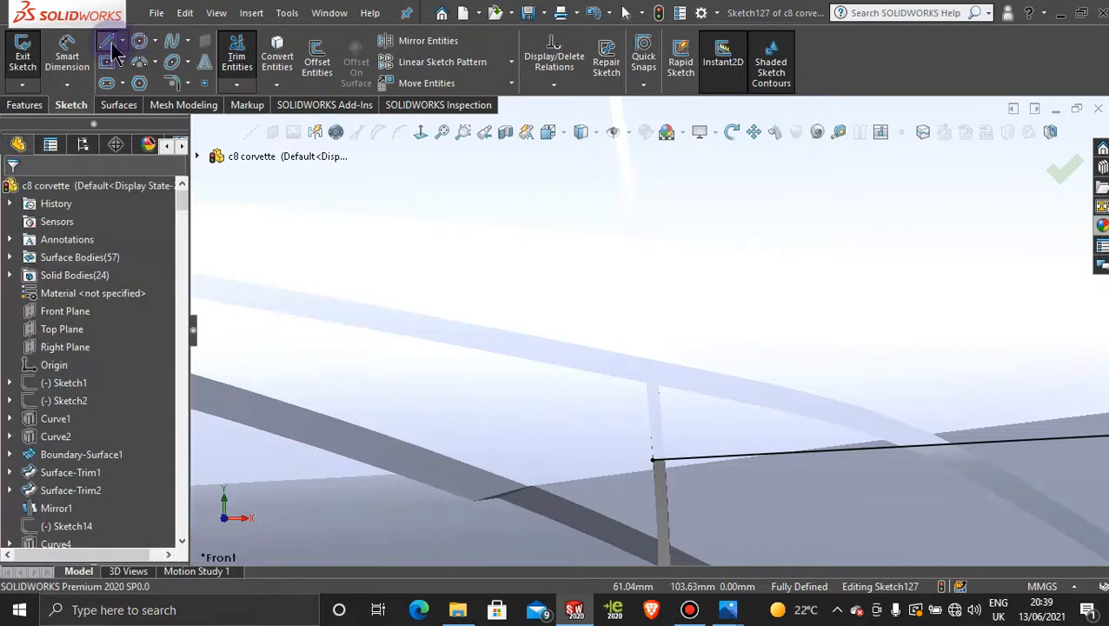
pyautogui.click(654, 461)
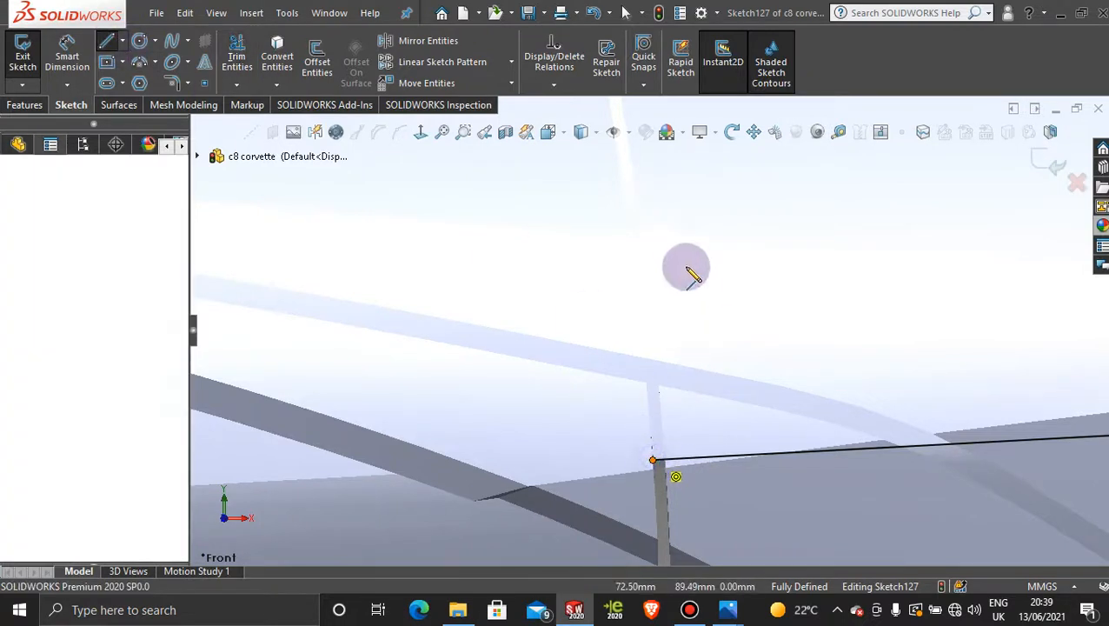
pyautogui.scroll(2, 686, 265)
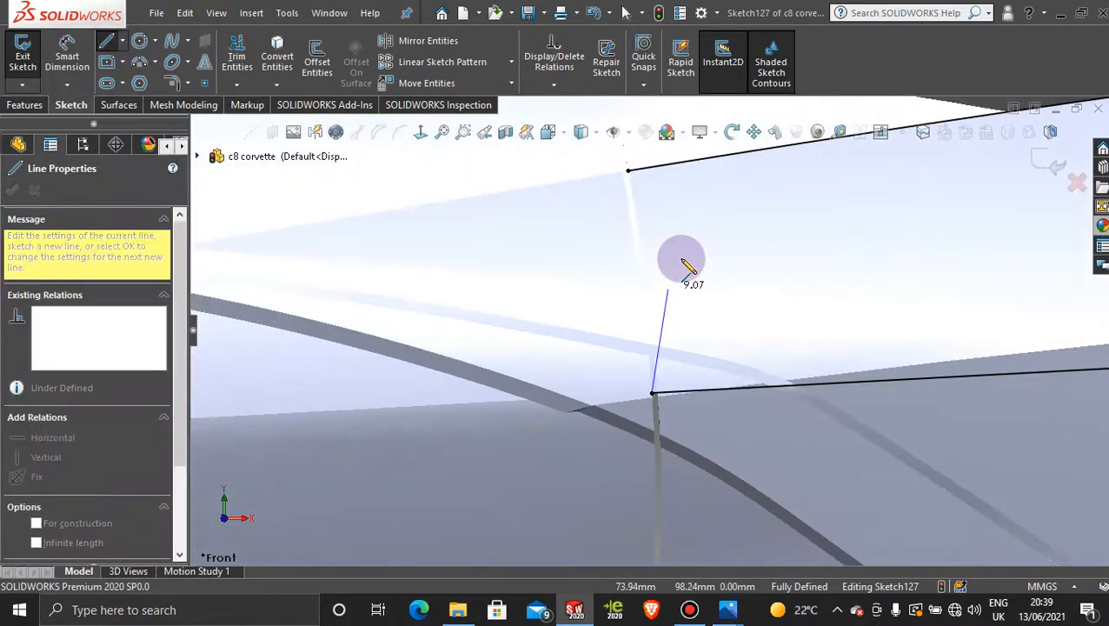
pyautogui.click(628, 171)
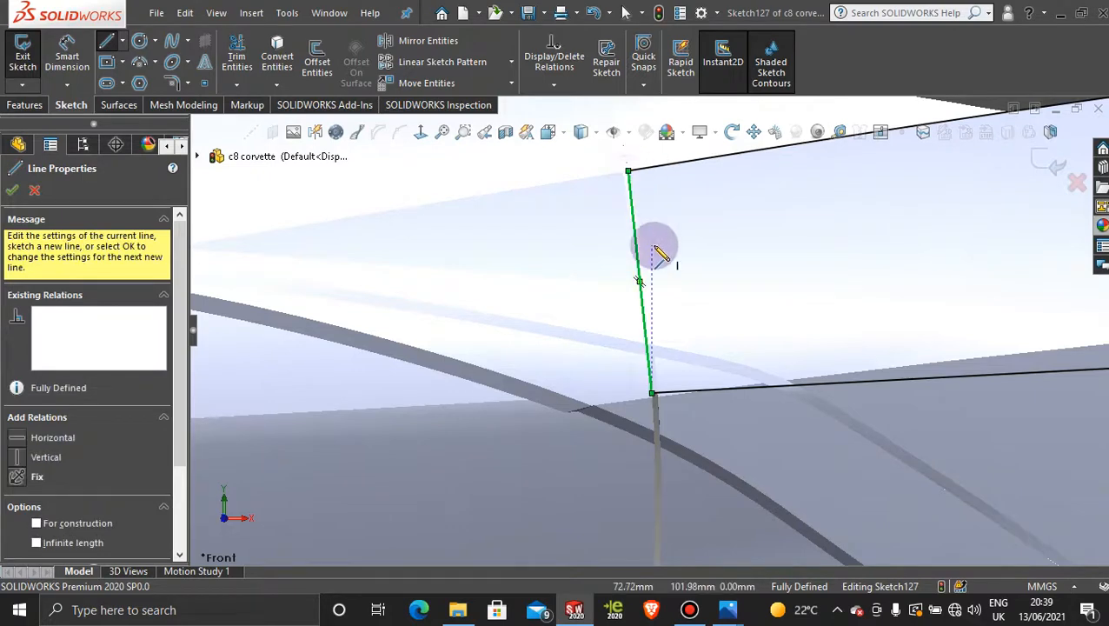
pyautogui.press('Escape')
pyautogui.press('Escape')
# - Inspect the closed fender profile's front line and its position relative to the car body
pyautogui.scroll(-3, 666, 274)
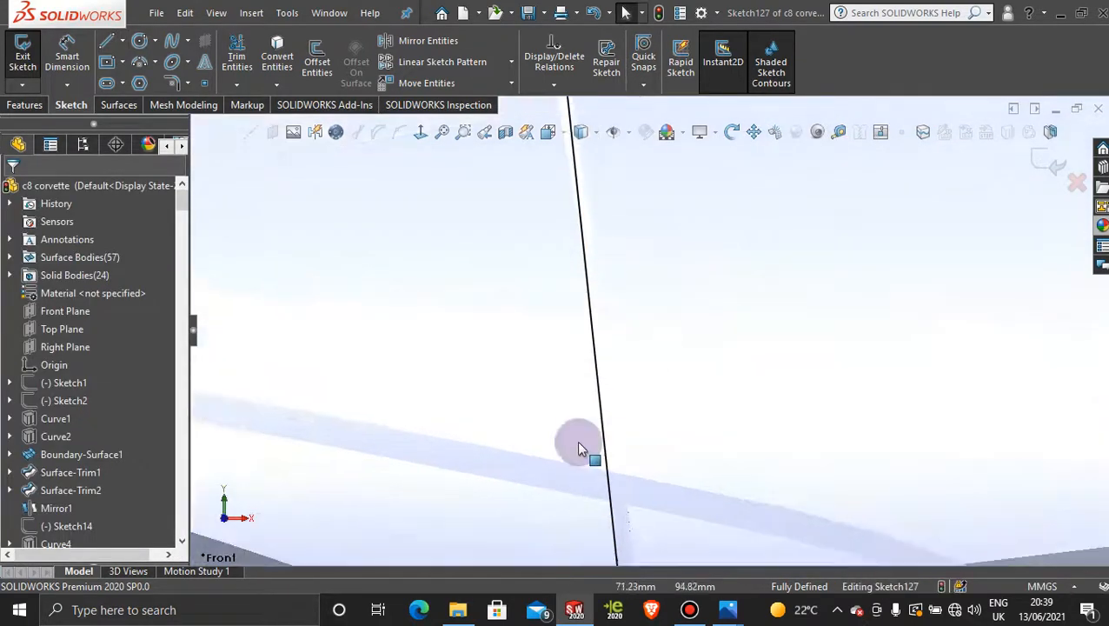
pyautogui.scroll(3, 587, 405)
pyautogui.scroll(4, 591, 405)
pyautogui.moveTo(715, 322)
pyautogui.mouseDown(button='middle')
pyautogui.moveTo(685, 314)
pyautogui.moveTo(687, 355)
pyautogui.moveTo(704, 379)
pyautogui.mouseUp(button='middle')
pyautogui.scroll(6, 747, 337)
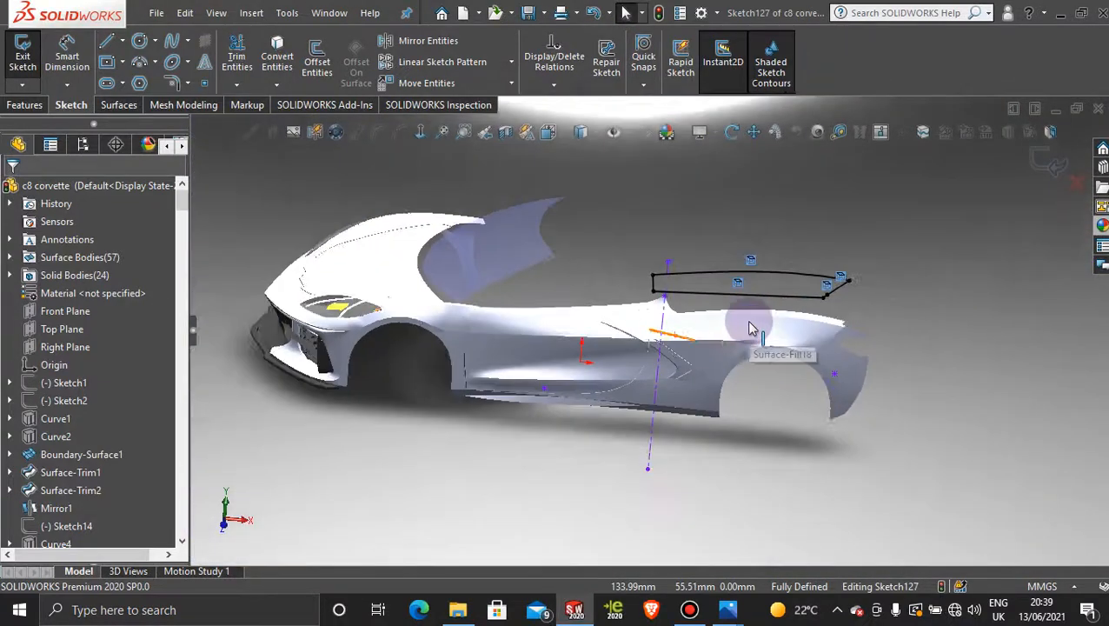
pyautogui.moveTo(753, 330); pyautogui.dragTo(732, 313, button='middle')
pyautogui.scroll(-8, 840, 282)
pyautogui.scroll(-3, 669, 381)
pyautogui.scroll(2, 662, 376)
pyautogui.scroll(5, 661, 379)
pyautogui.moveTo(525, 319)
pyautogui.mouseDown(button='middle')
pyautogui.moveTo(480, 326)
pyautogui.moveTo(457, 363)
pyautogui.moveTo(383, 310)
pyautogui.mouseUp(button='middle')
pyautogui.scroll(5, 452, 358)
pyautogui.scroll(-5, 426, 342)
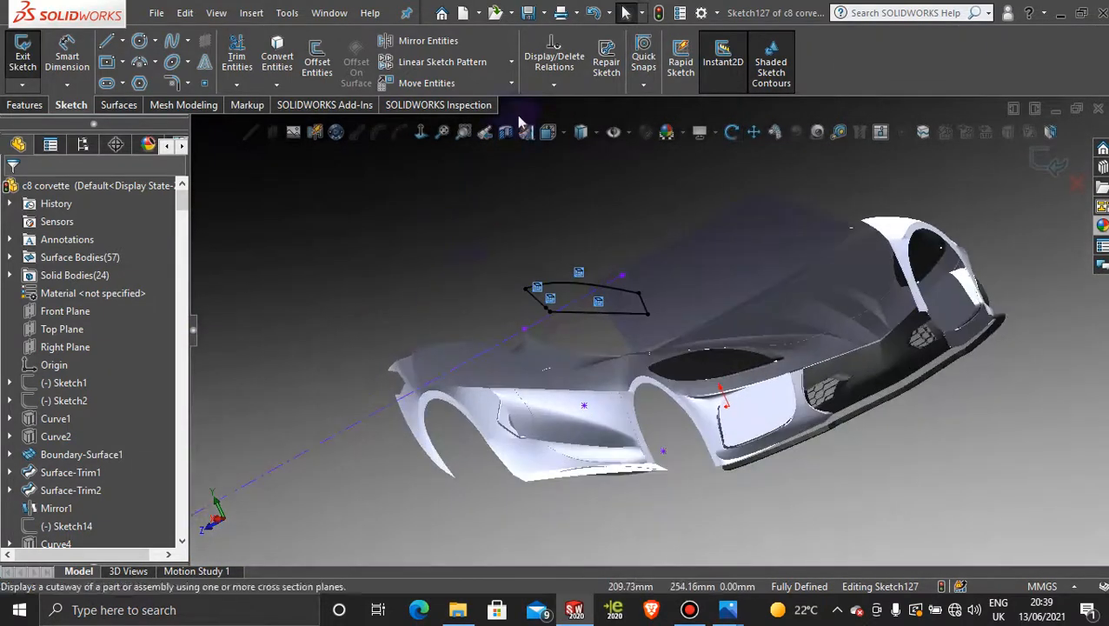
# - Try to trim the upper rear fender surface using the closed profile sketch as the trim tool
pyautogui.click(119, 105)
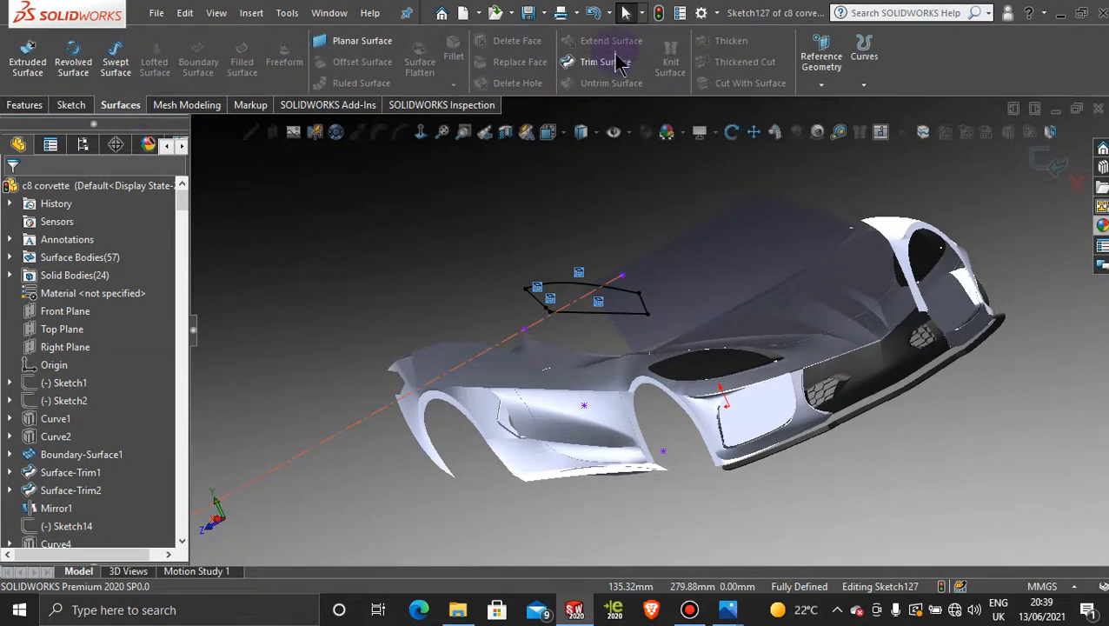
pyautogui.click(606, 62)
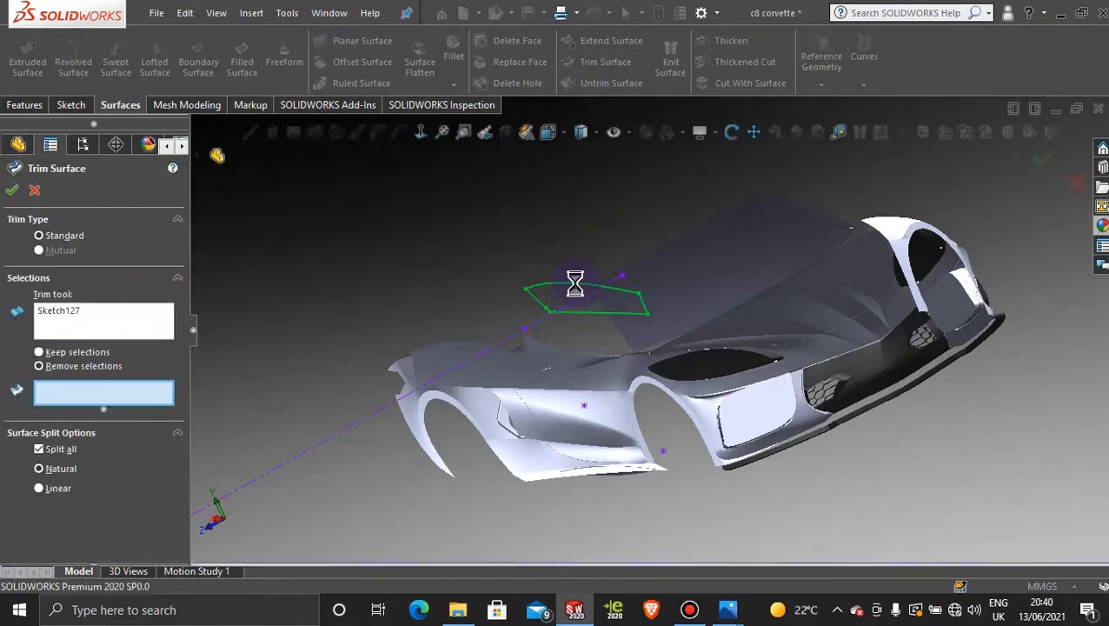
pyautogui.moveTo(575, 291)
pyautogui.mouseDown(button='middle')
pyautogui.moveTo(519, 309)
pyautogui.moveTo(634, 278)
pyautogui.moveTo(509, 321)
pyautogui.mouseUp(button='middle')
pyautogui.click(479, 351)
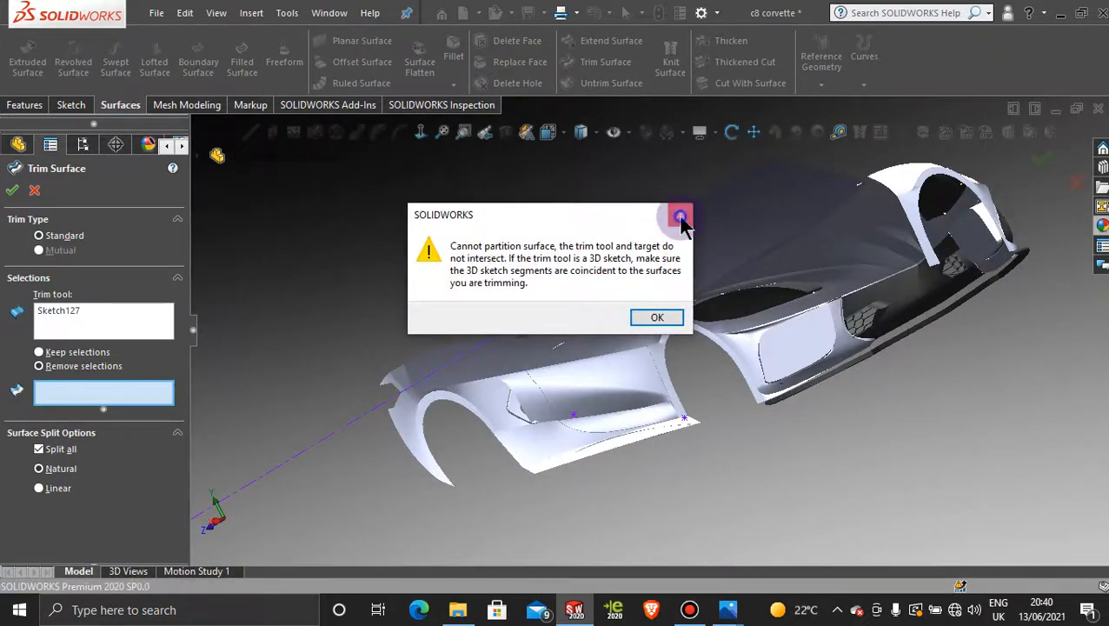
pyautogui.click(680, 217)
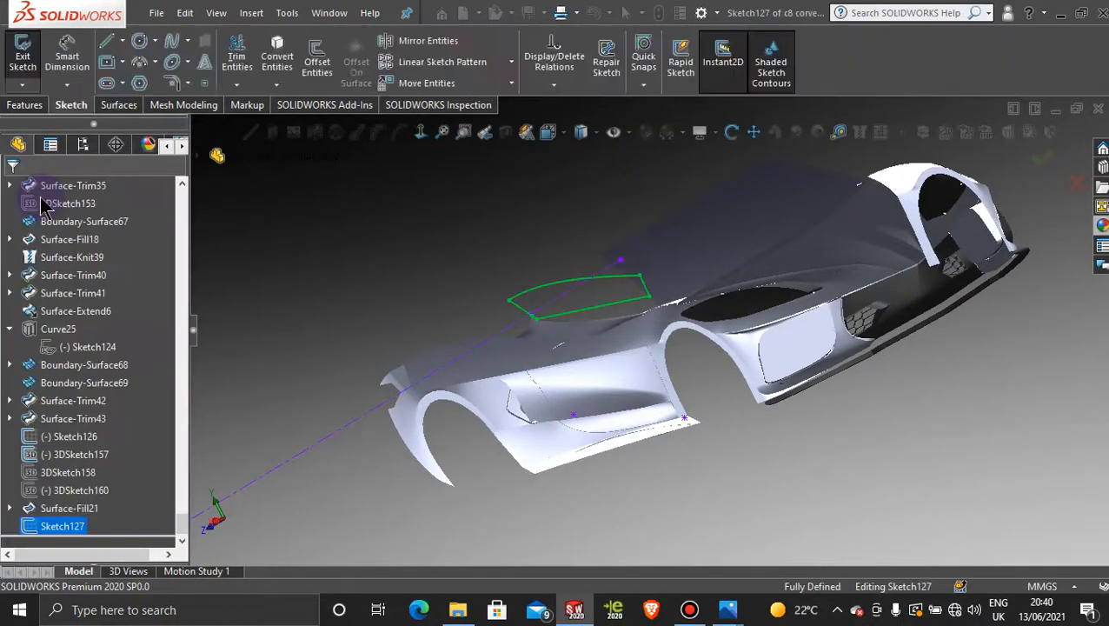
# - Split the upper rear fender face with a Projection split line from the closed profile sketch
pyautogui.click(923, 132)
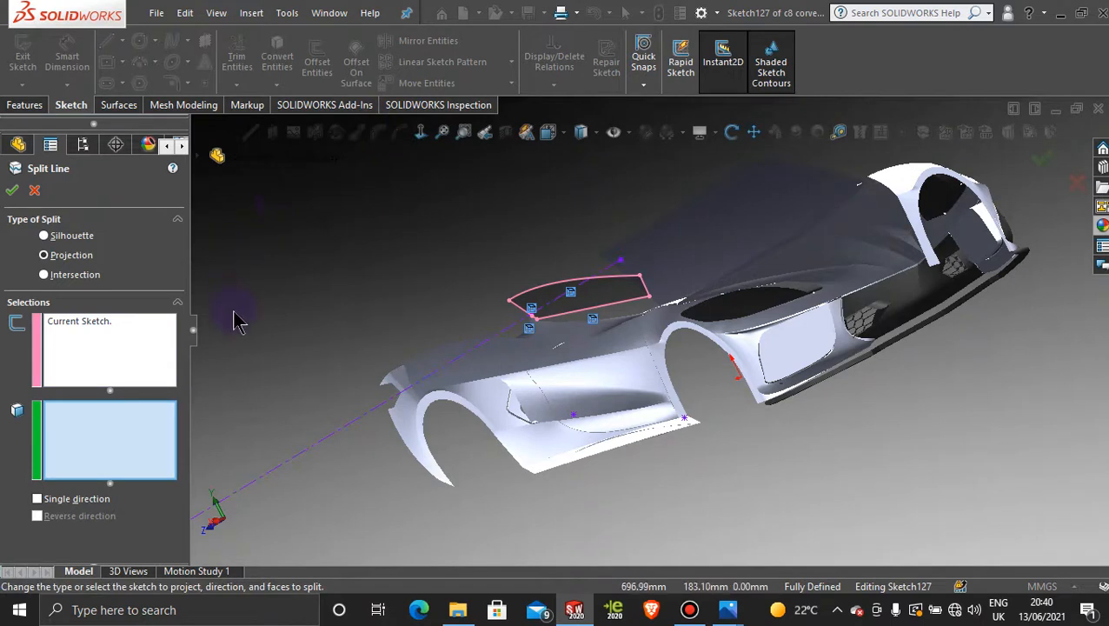
pyautogui.click(487, 367)
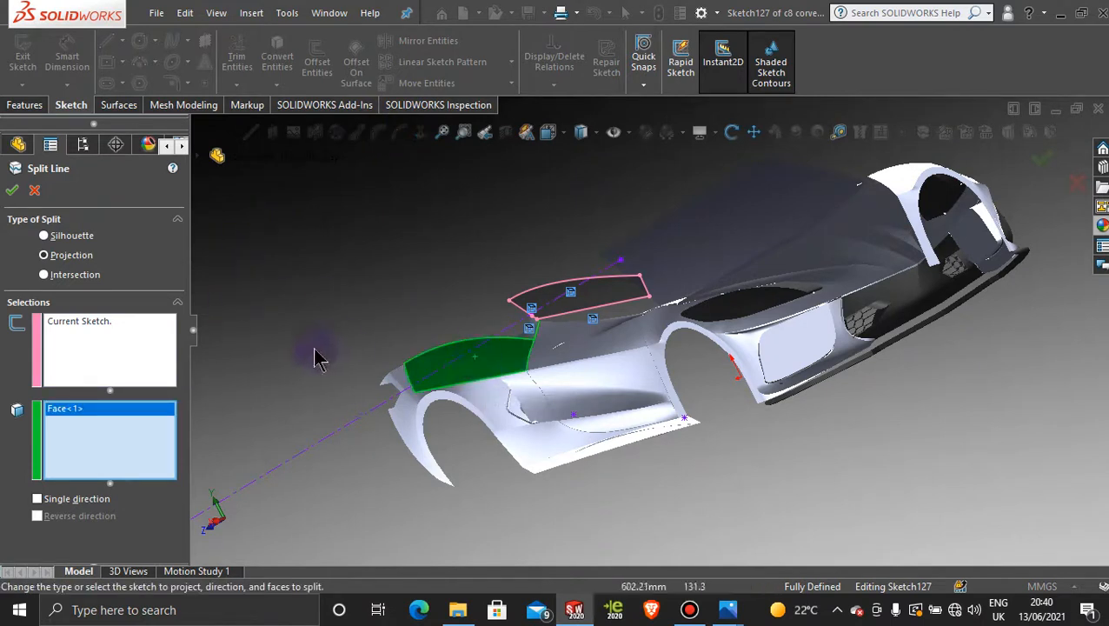
pyautogui.click(12, 191)
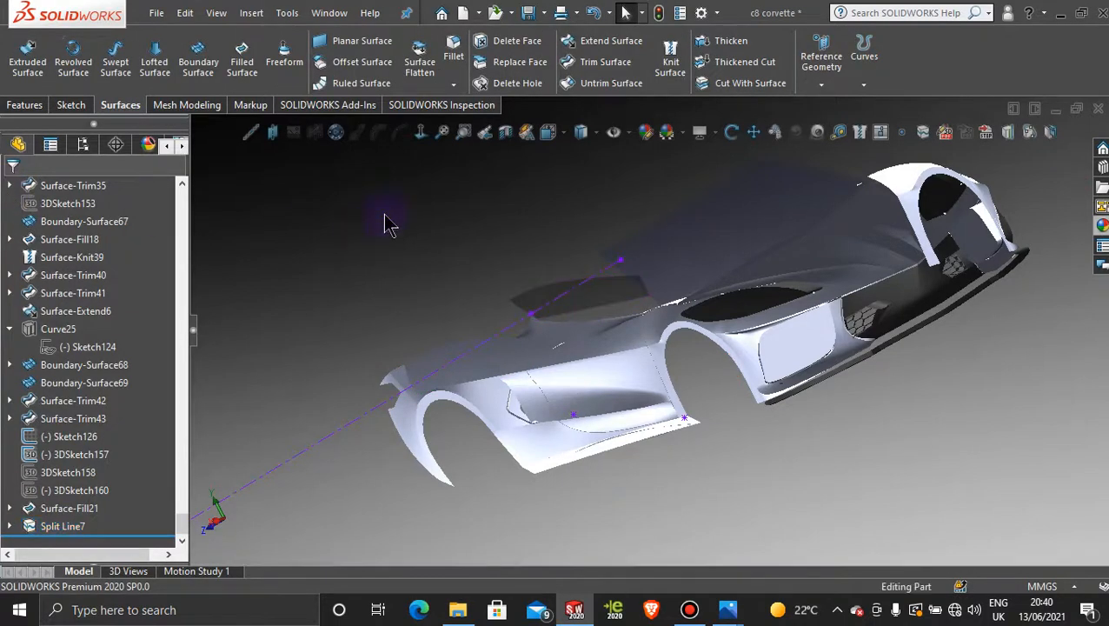
# - Delete the split-off upper rear fender face with the plain Delete option
pyautogui.click(516, 43)
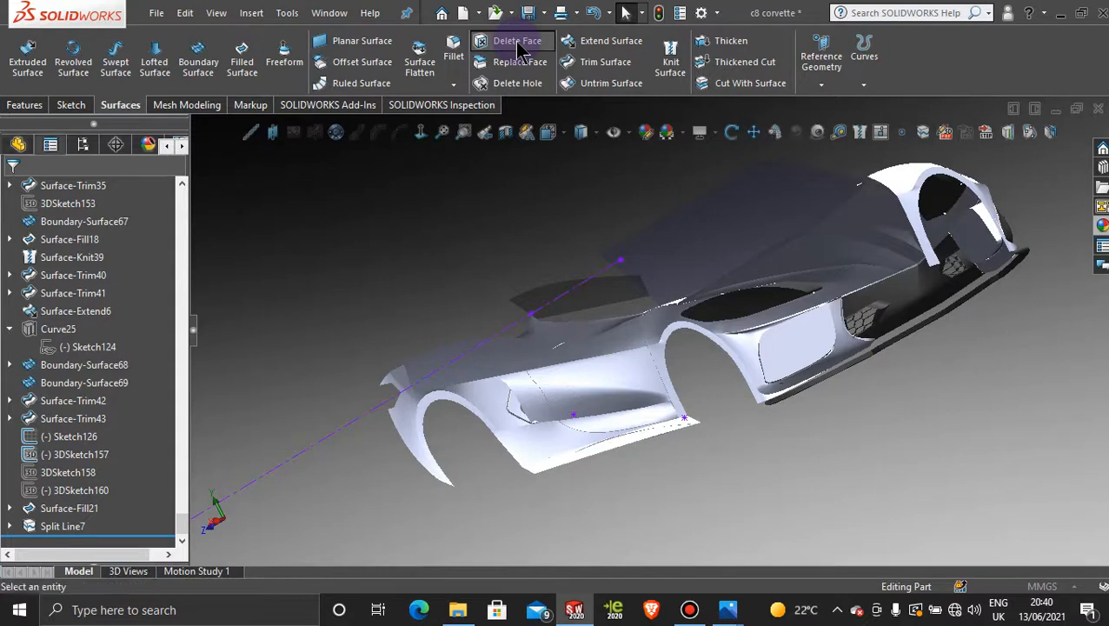
pyautogui.click(478, 373)
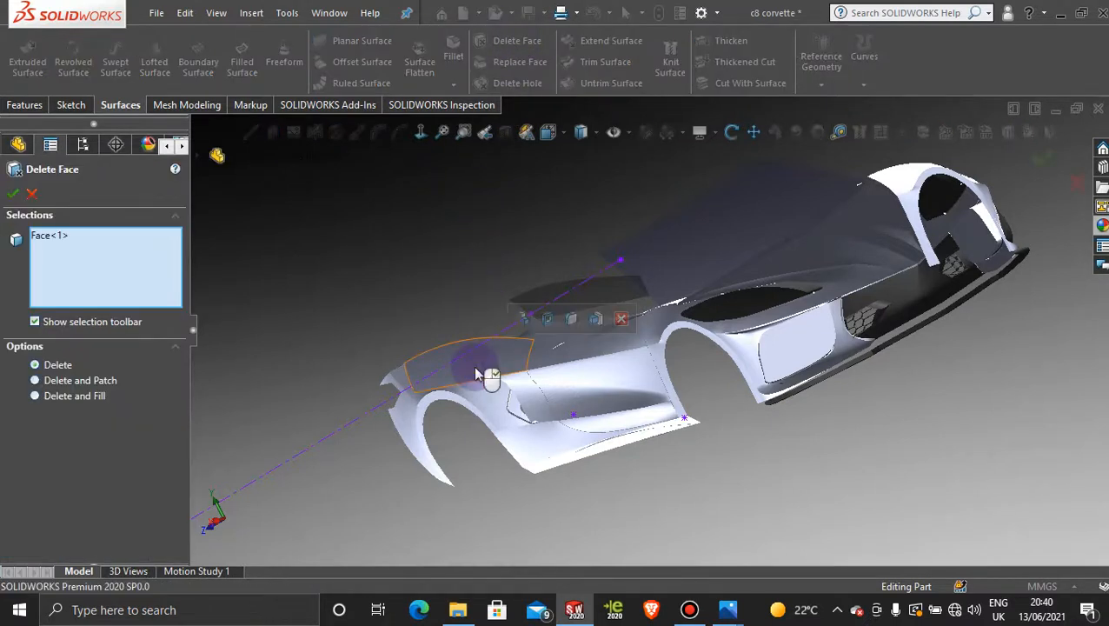
pyautogui.click(12, 195)
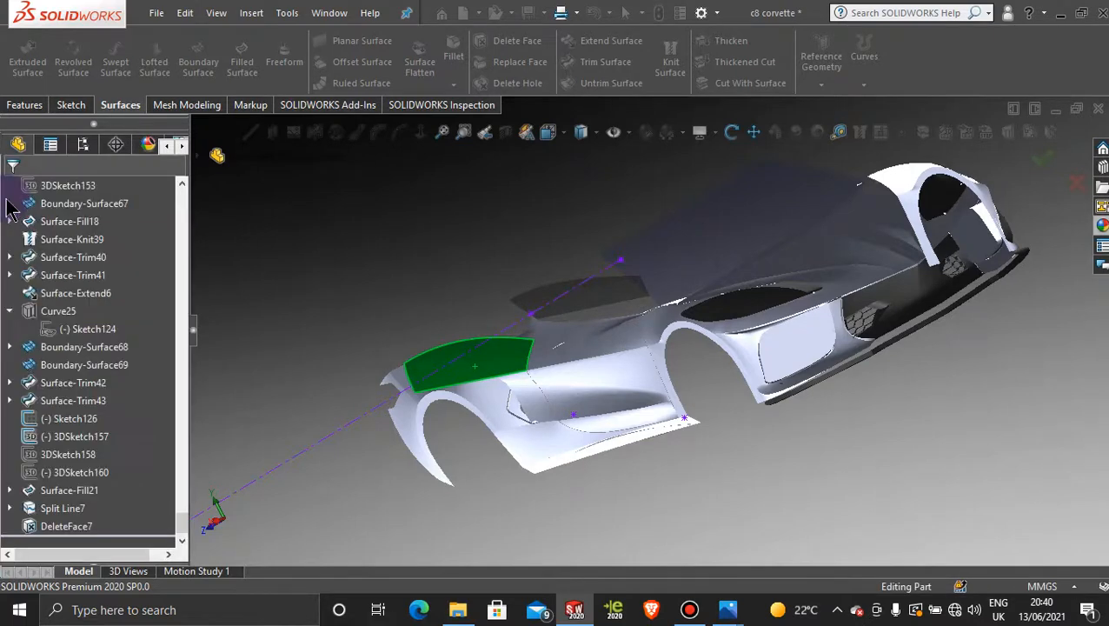
pyautogui.moveTo(392, 267); pyautogui.dragTo(753, 337, button='middle')
pyautogui.moveTo(793, 195); pyautogui.dragTo(759, 269, button='middle')
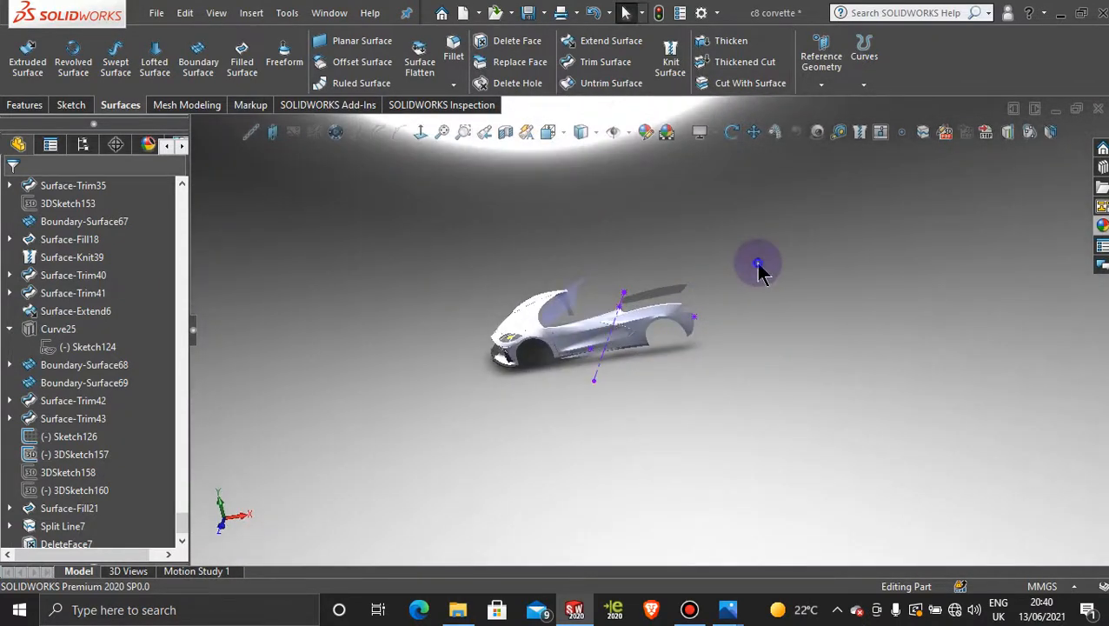
pyautogui.scroll(-6, 641, 289)
pyautogui.moveTo(700, 364)
pyautogui.mouseDown(button='middle')
pyautogui.moveTo(835, 314)
pyautogui.moveTo(886, 350)
pyautogui.moveTo(841, 278)
pyautogui.moveTo(750, 292)
pyautogui.moveTo(849, 329)
pyautogui.mouseUp(button='middle')
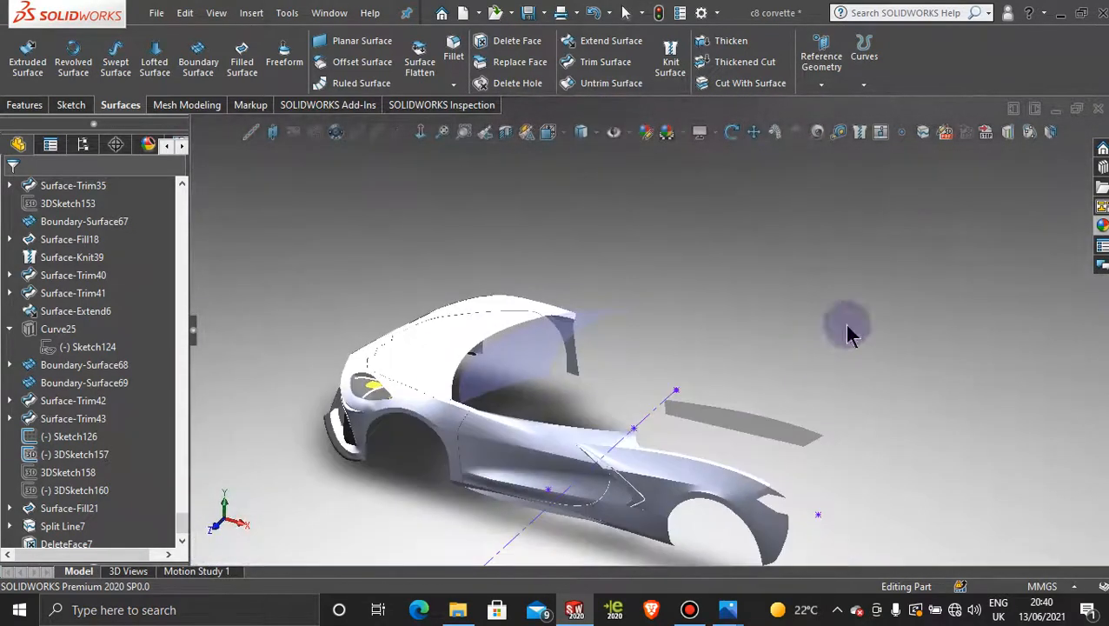
pyautogui.click(69, 105)
pyautogui.click(21, 84)
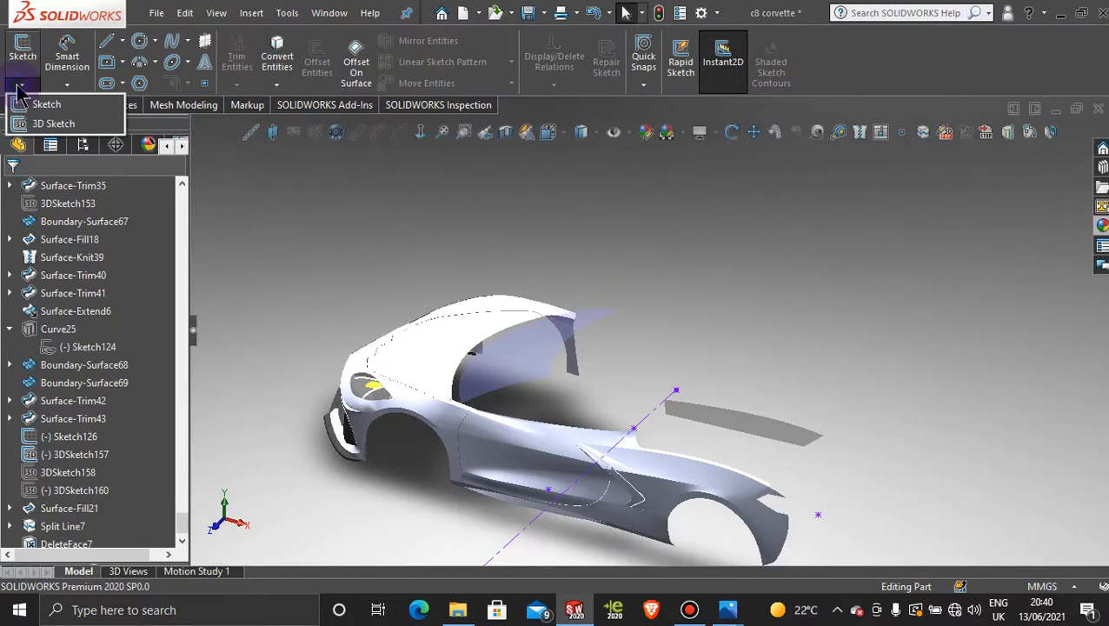
pyautogui.click(53, 125)
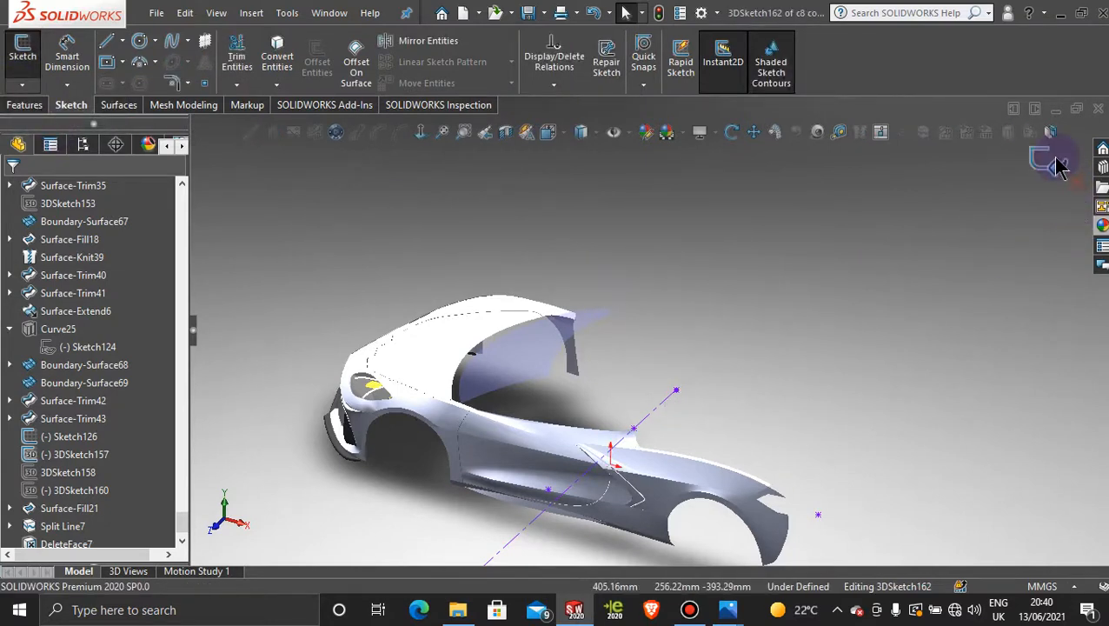
pyautogui.click(1054, 160)
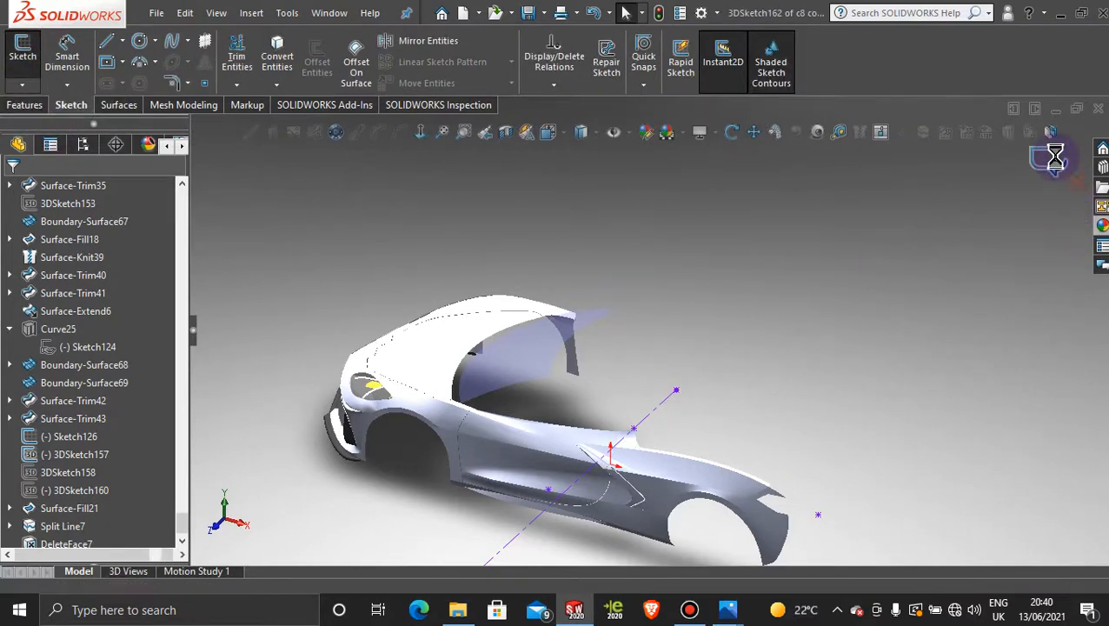
# - Inspect the rear fender, its narrow upper strip and the blended side window corner around the side intake
pyautogui.moveTo(909, 367)
pyautogui.mouseDown(button='middle')
pyautogui.moveTo(762, 380)
pyautogui.moveTo(686, 334)
pyautogui.moveTo(607, 334)
pyautogui.moveTo(738, 346)
pyautogui.moveTo(750, 389)
pyautogui.mouseUp(button='middle')
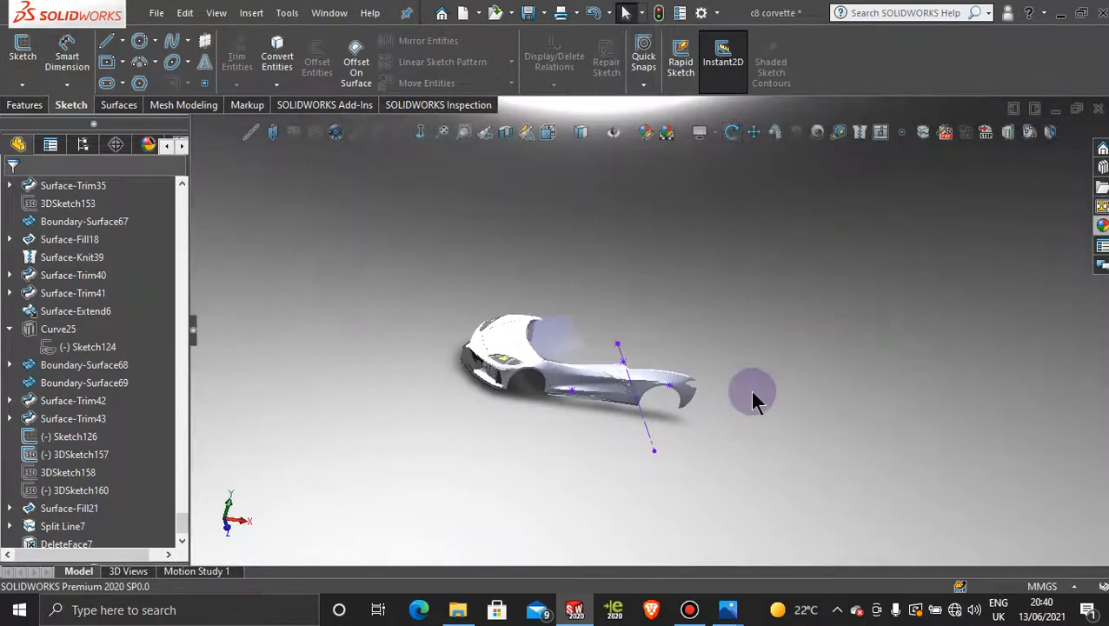
pyautogui.scroll(-5, 637, 387)
pyautogui.moveTo(630, 387); pyautogui.dragTo(577, 403, button='middle')
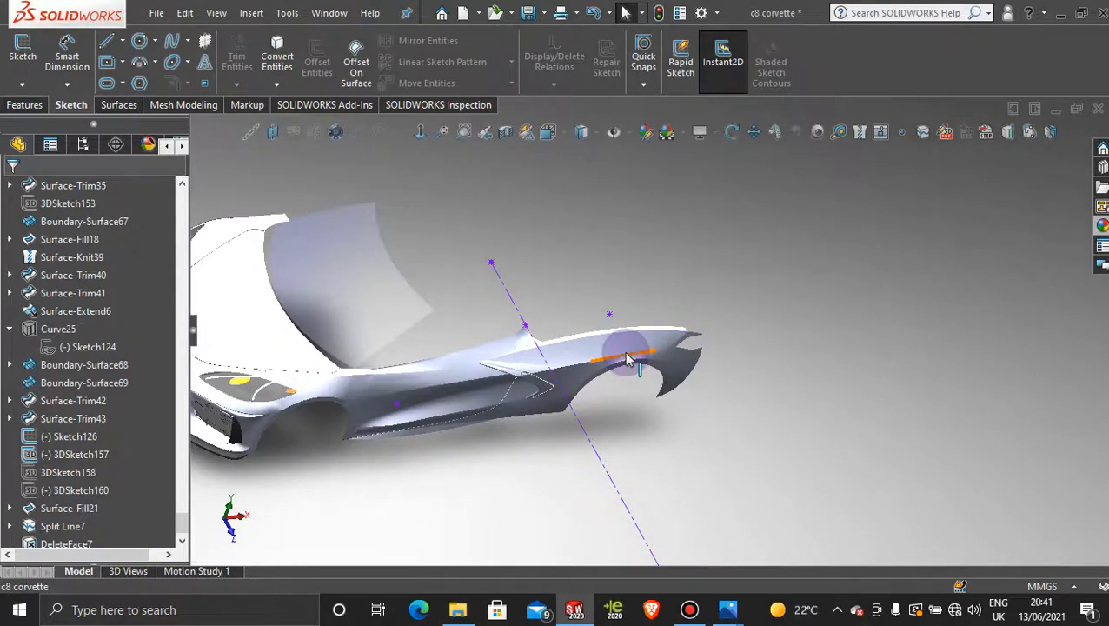
pyautogui.scroll(-4, 625, 360)
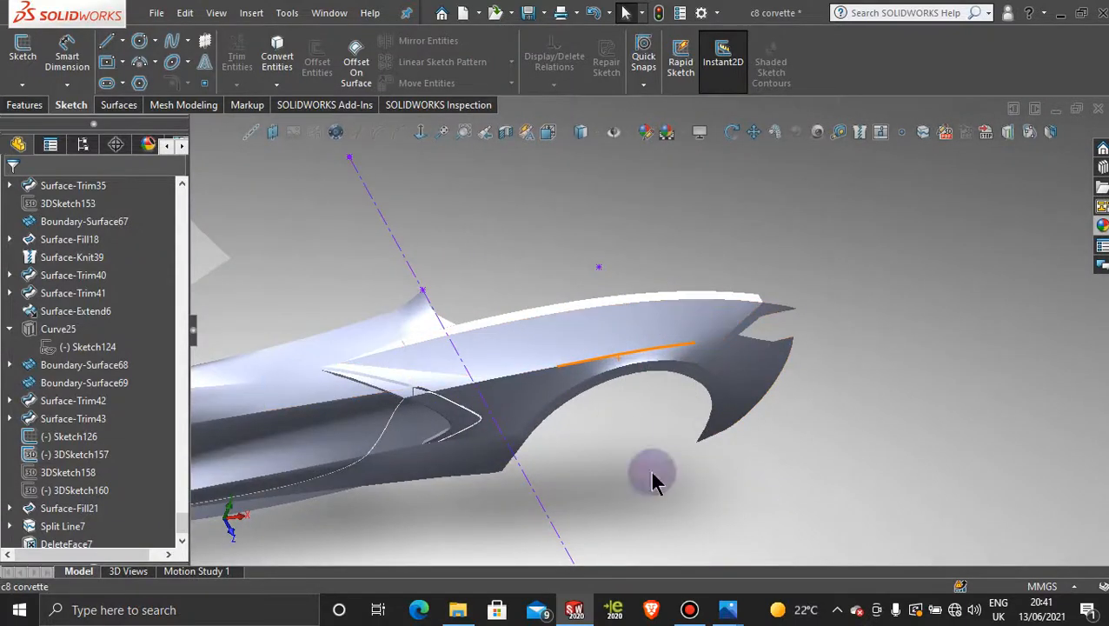
pyautogui.moveTo(602, 393); pyautogui.dragTo(409, 391, button='middle')
pyautogui.scroll(-4, 434, 378)
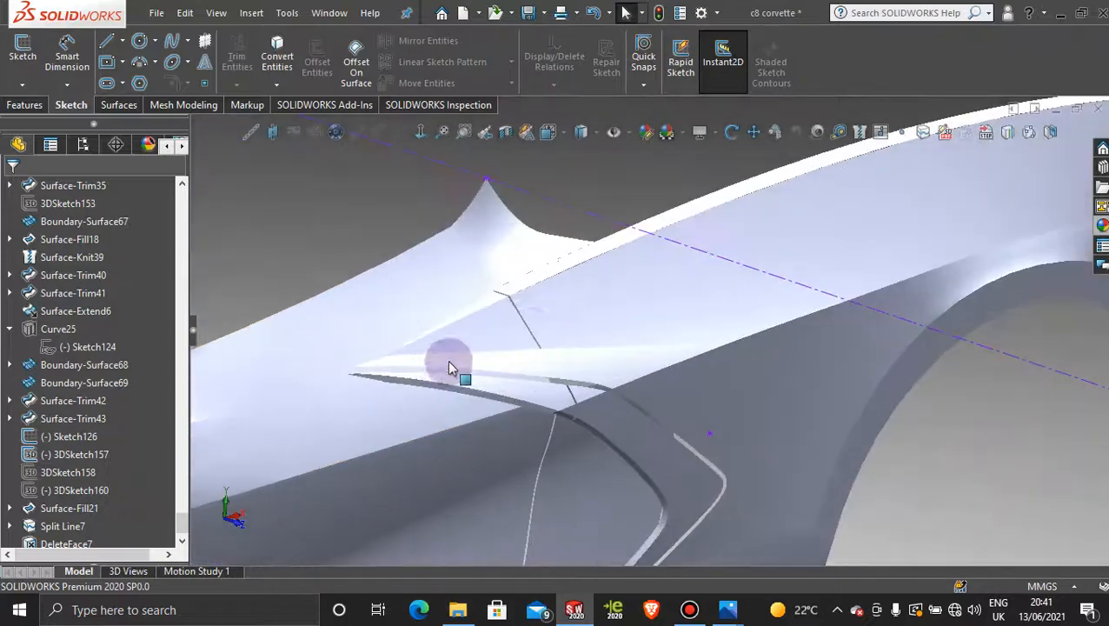
pyautogui.moveTo(584, 409); pyautogui.dragTo(517, 333, button='middle')
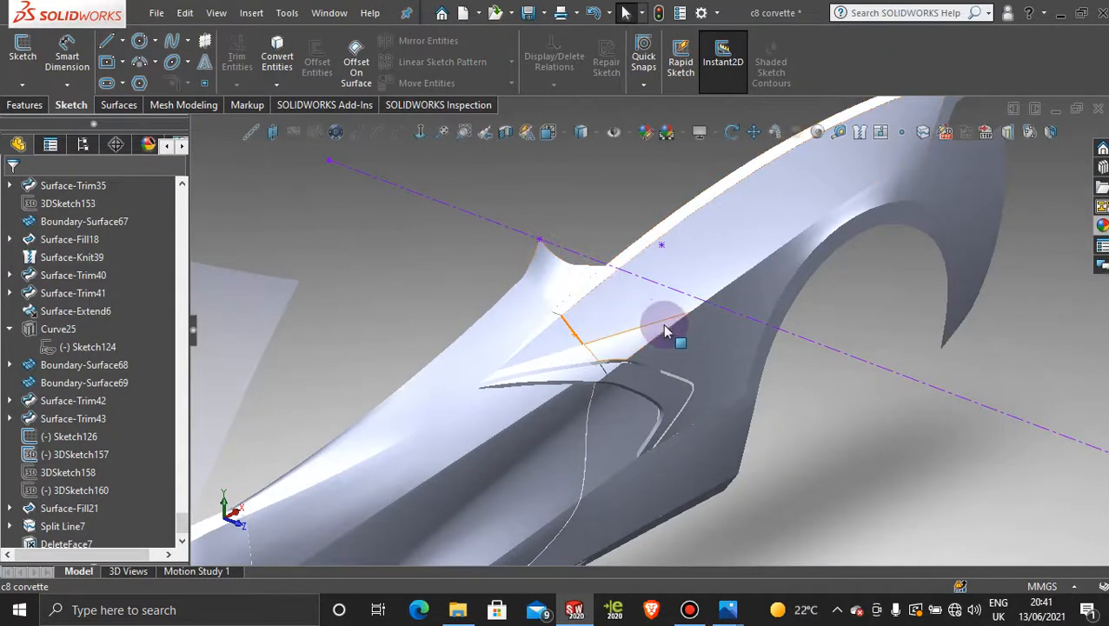
pyautogui.scroll(4, 663, 329)
pyautogui.moveTo(682, 284); pyautogui.dragTo(677, 317, button='middle')
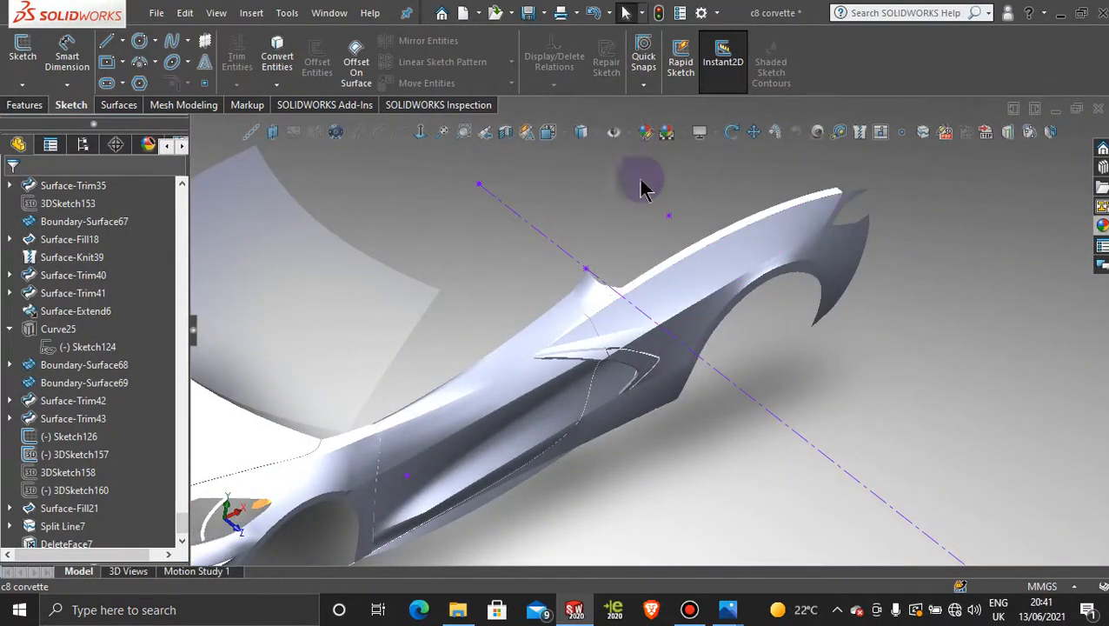
pyautogui.scroll(-3, 676, 247)
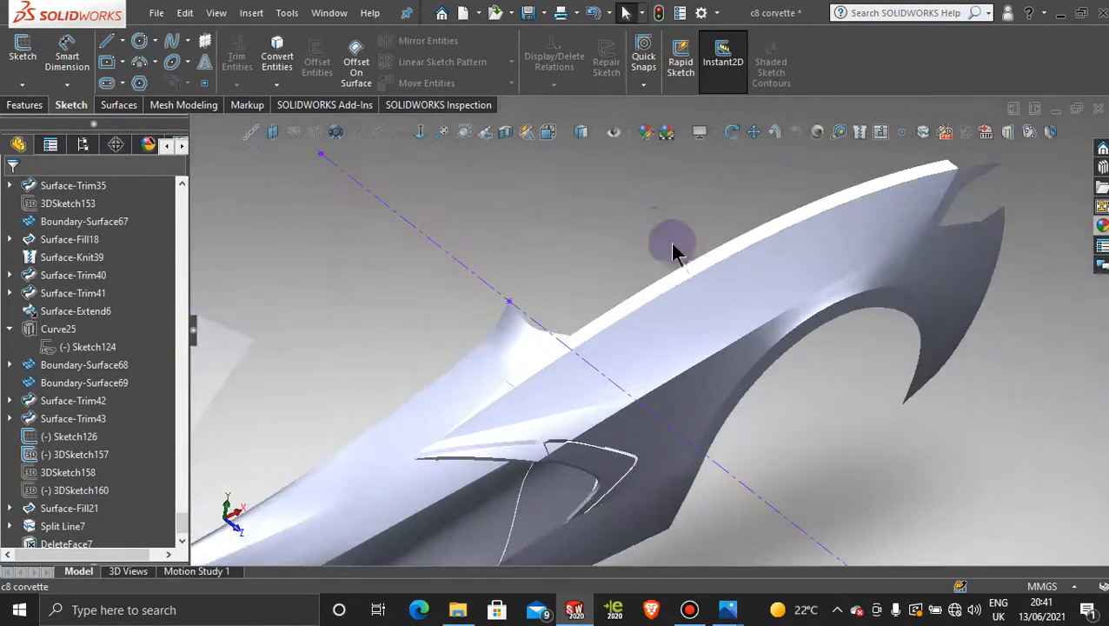
# - Knit the fender's narrow upper strip, the filled window-corner patch, the body side surface and the rear fender surface together
pyautogui.click(128, 105)
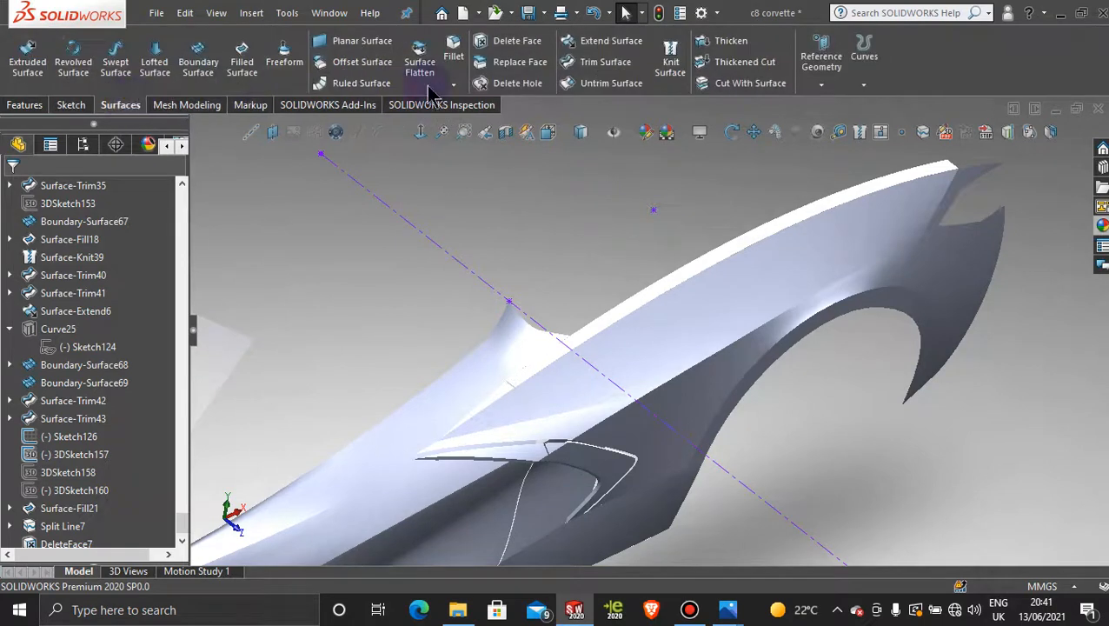
pyautogui.click(671, 61)
pyautogui.click(662, 289)
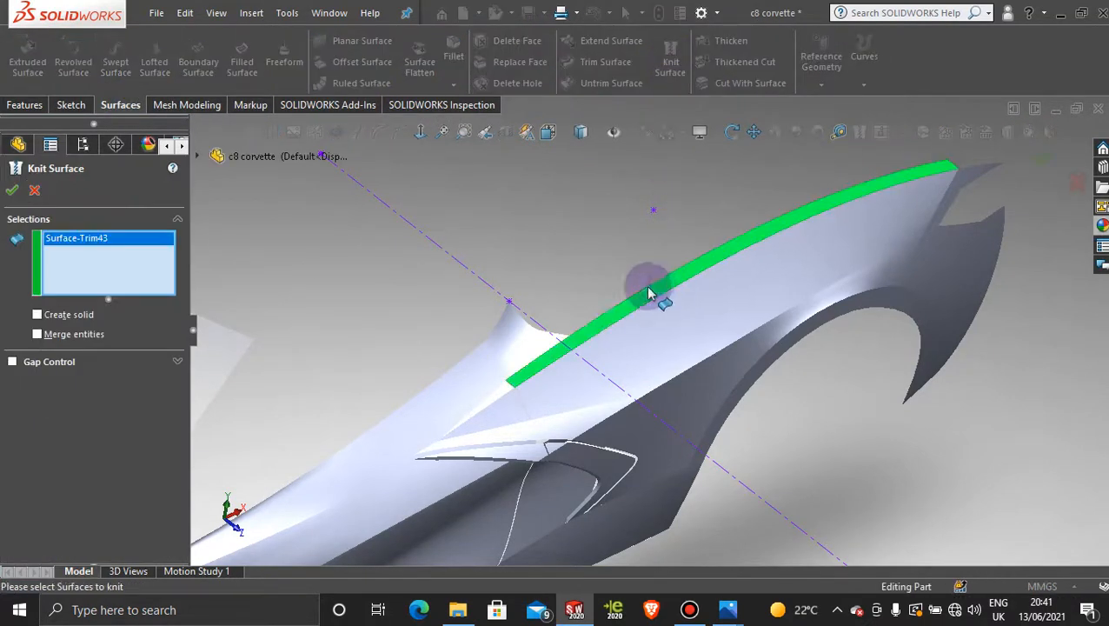
pyautogui.click(532, 343)
pyautogui.click(487, 375)
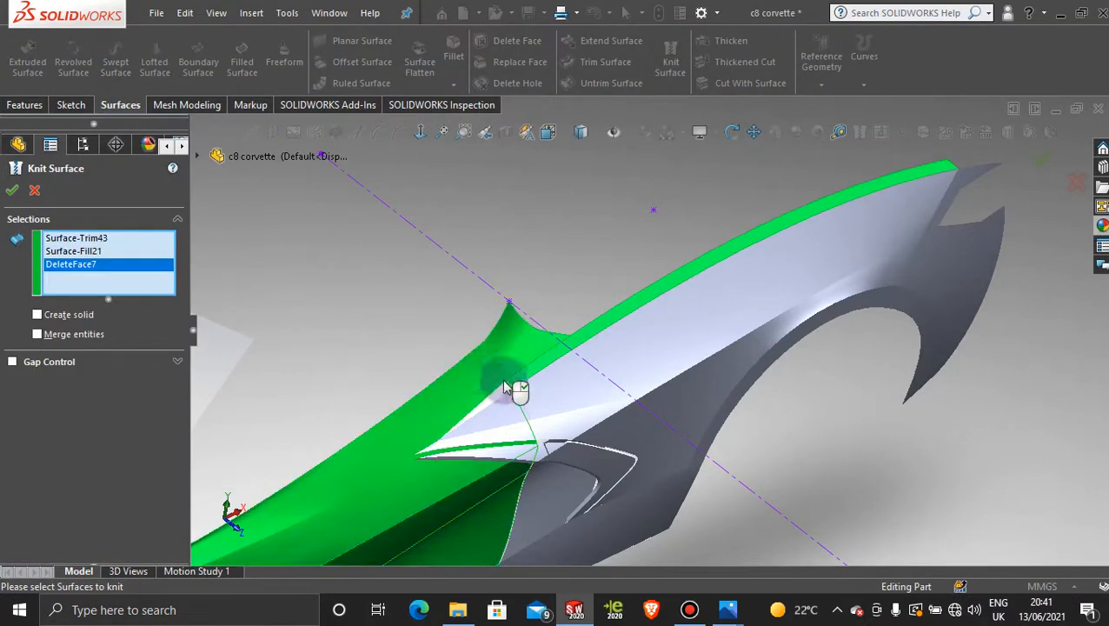
pyautogui.click(539, 395)
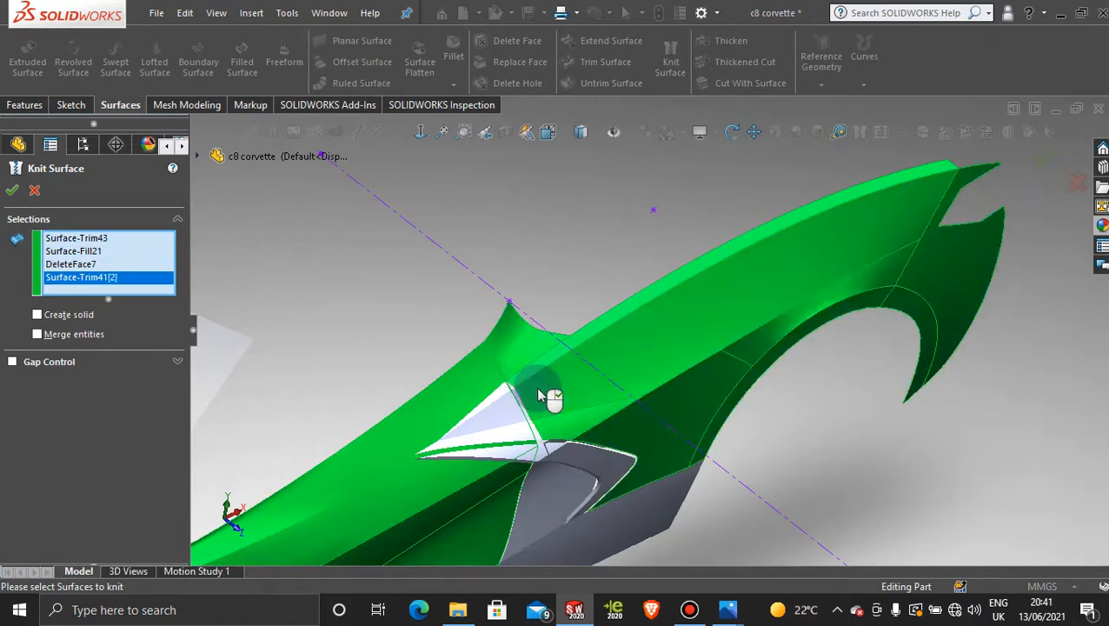
pyautogui.click(12, 190)
# - Try to knit the body side surface with the lower sill surfaces Surface-Fill15, Boundary-Surface59, Boundary-Surface58 and Boundary-Surface60
pyautogui.moveTo(574, 387); pyautogui.dragTo(586, 366, button='middle')
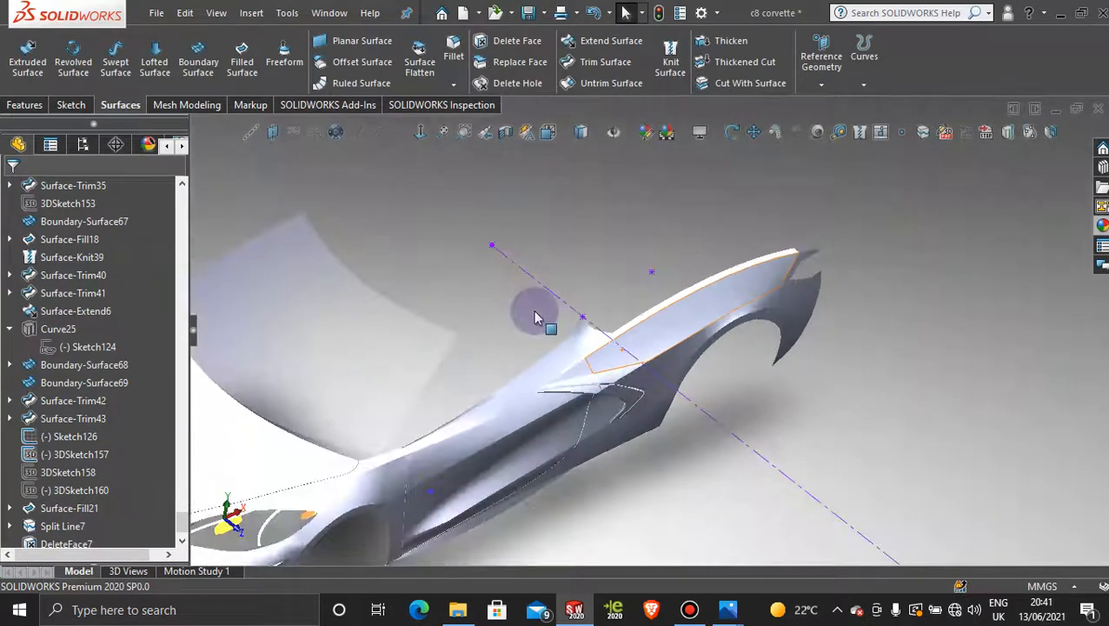
pyautogui.click(670, 61)
pyautogui.click(612, 443)
pyautogui.click(519, 513)
pyautogui.moveTo(564, 499); pyautogui.dragTo(619, 505, button='middle')
pyautogui.click(591, 476)
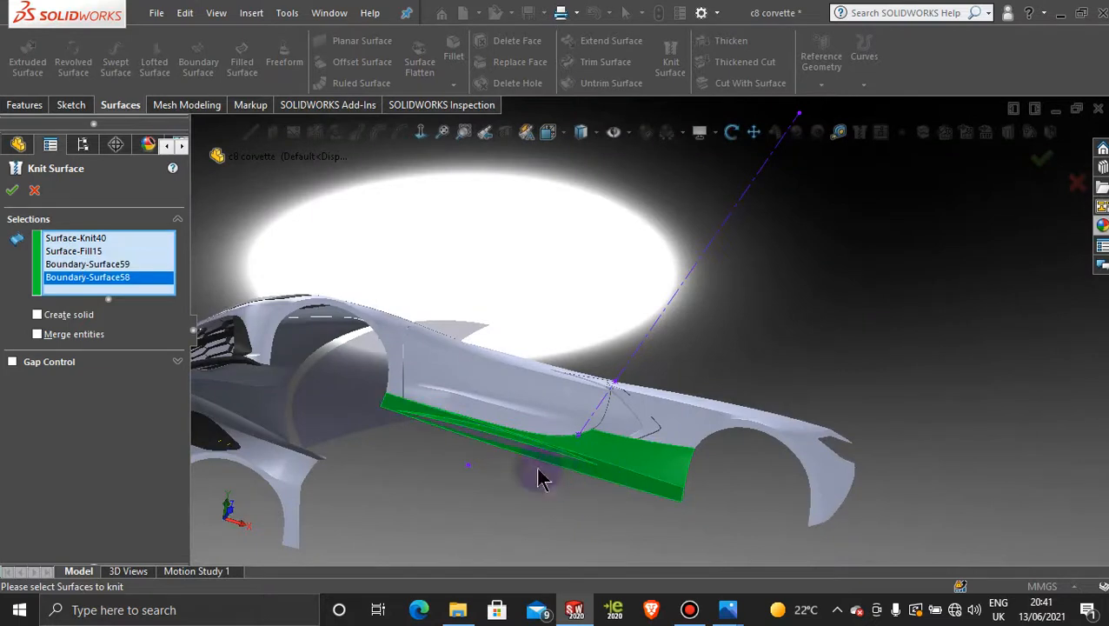
pyautogui.click(530, 454)
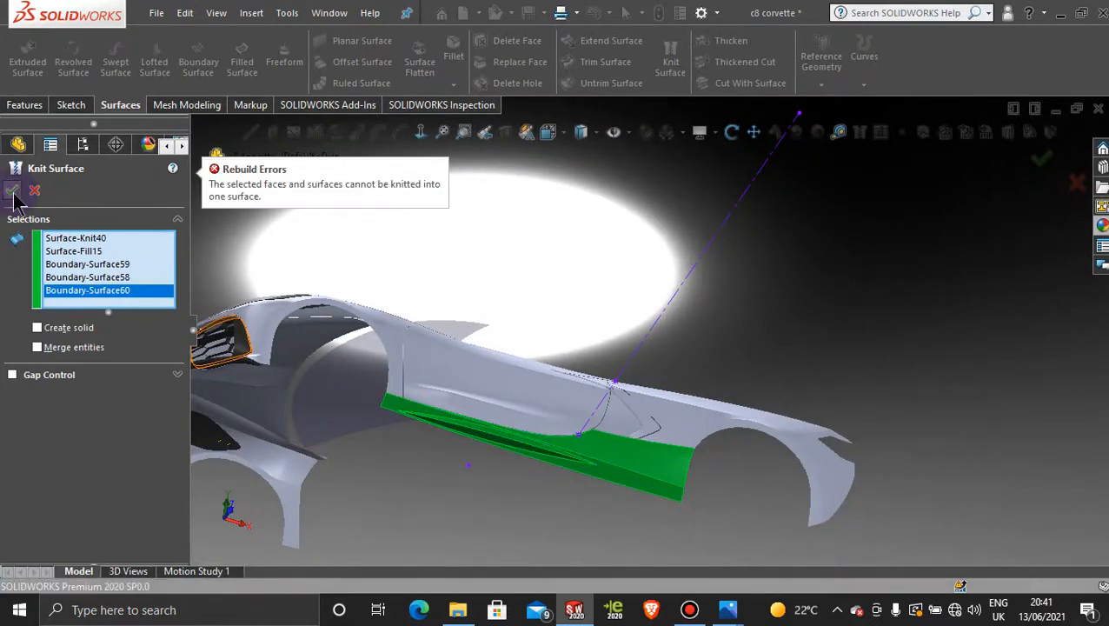
pyautogui.click(35, 191)
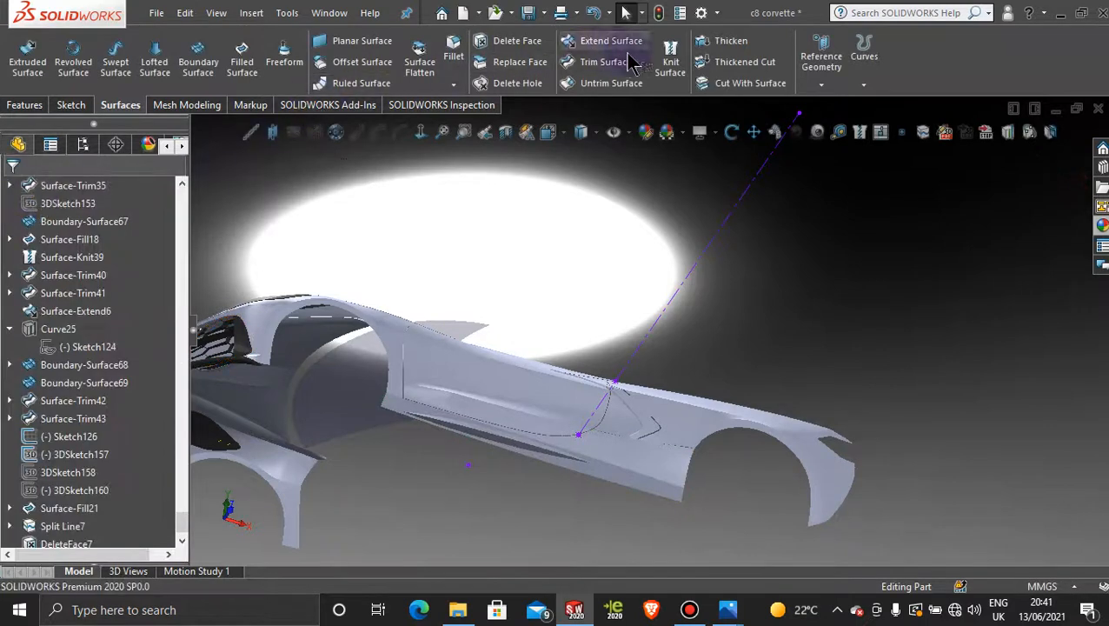
# - Try to knit the body side surface with only the sill recess surfaces Boundary-Surface60 and Boundary-Surface59
pyautogui.click(680, 68)
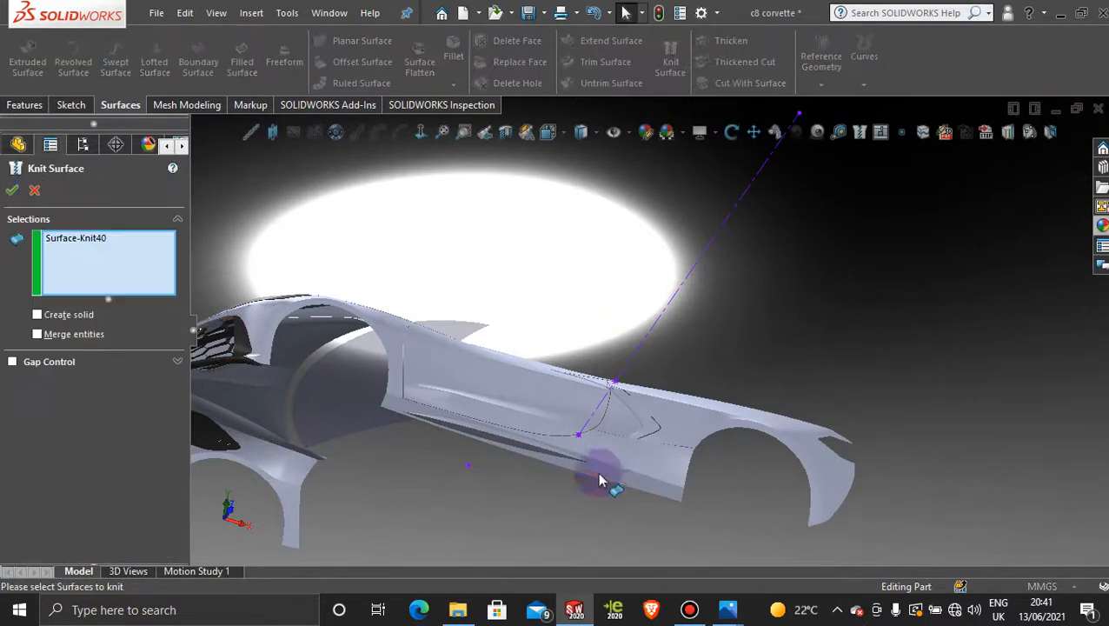
pyautogui.click(510, 447)
pyautogui.click(510, 445)
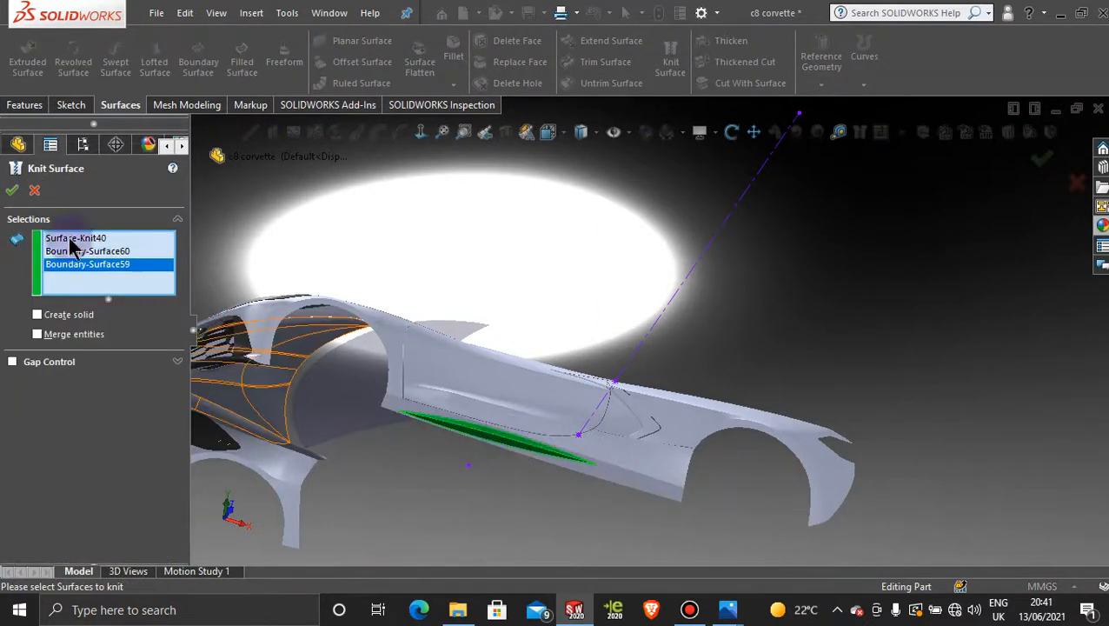
pyautogui.click(11, 190)
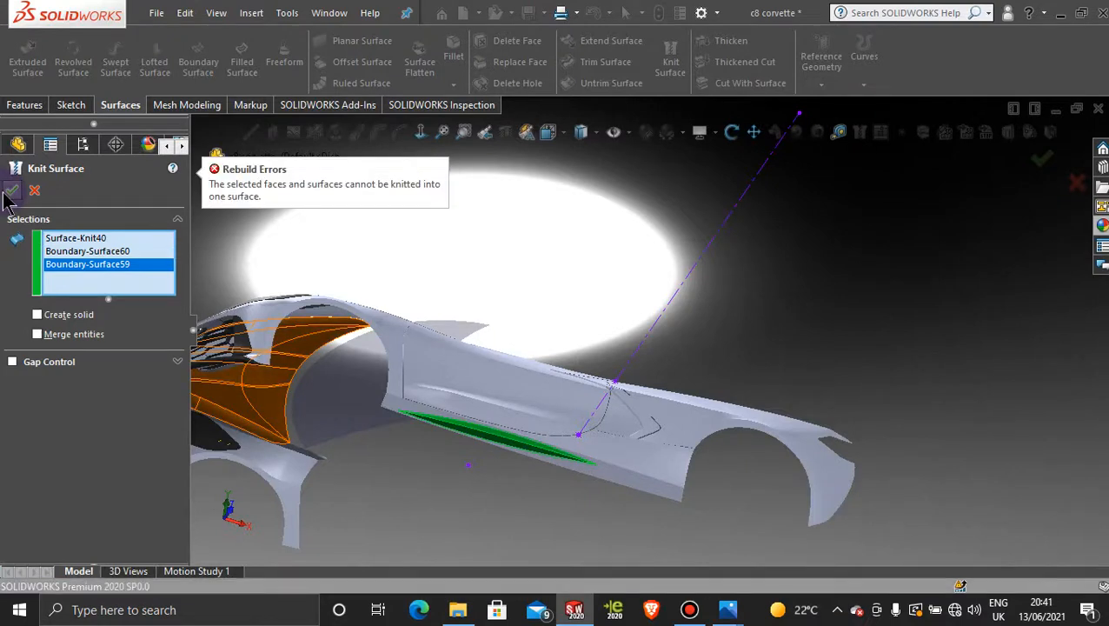
pyautogui.click(35, 192)
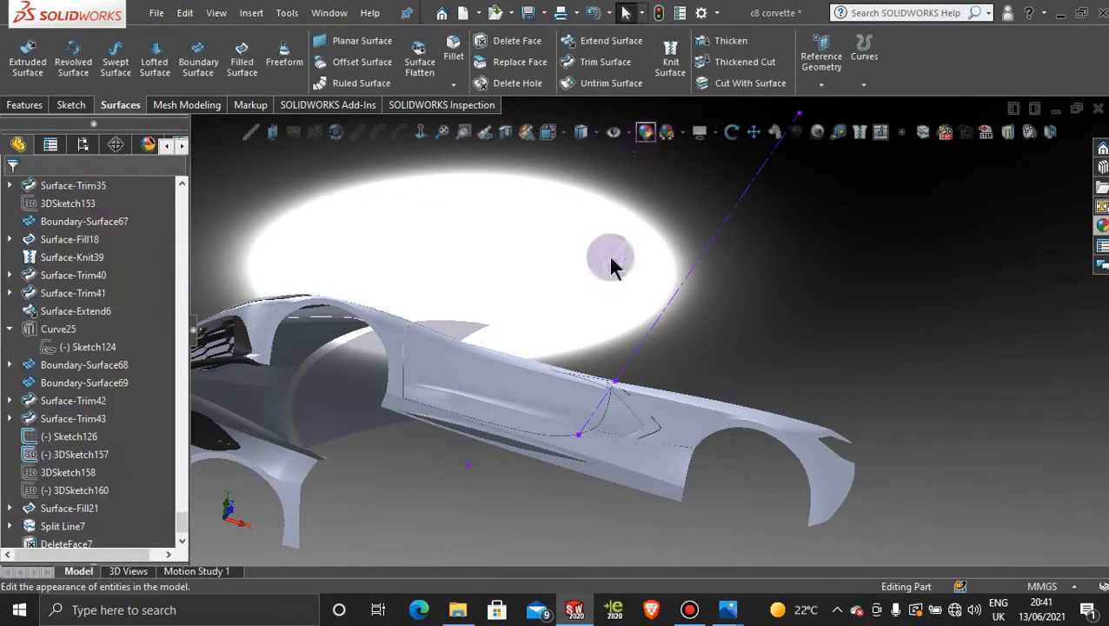
# - Try to knit the body side surface with the sill surfaces Boundary-Surface58 and Surface-Fill15, enabling gap control
pyautogui.click(671, 61)
pyautogui.click(609, 474)
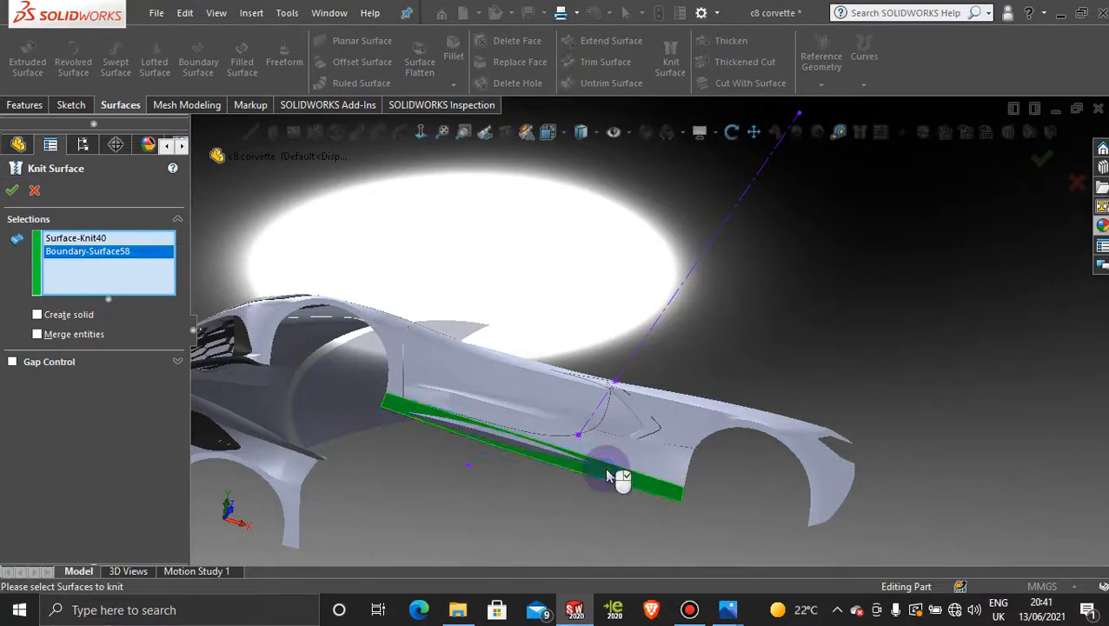
pyautogui.click(647, 461)
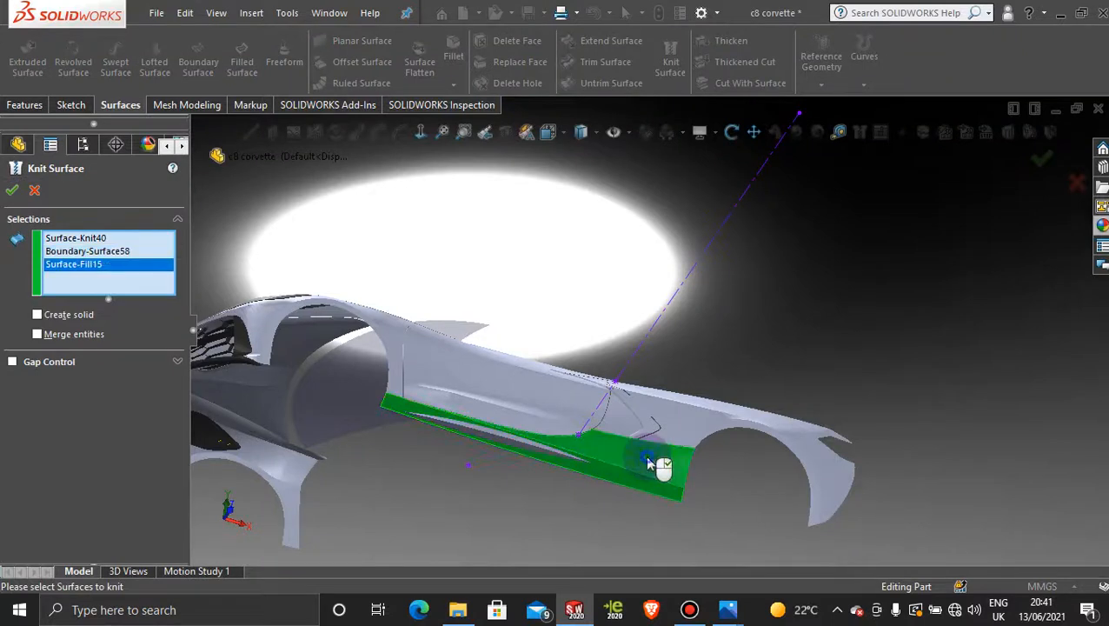
pyautogui.click(11, 191)
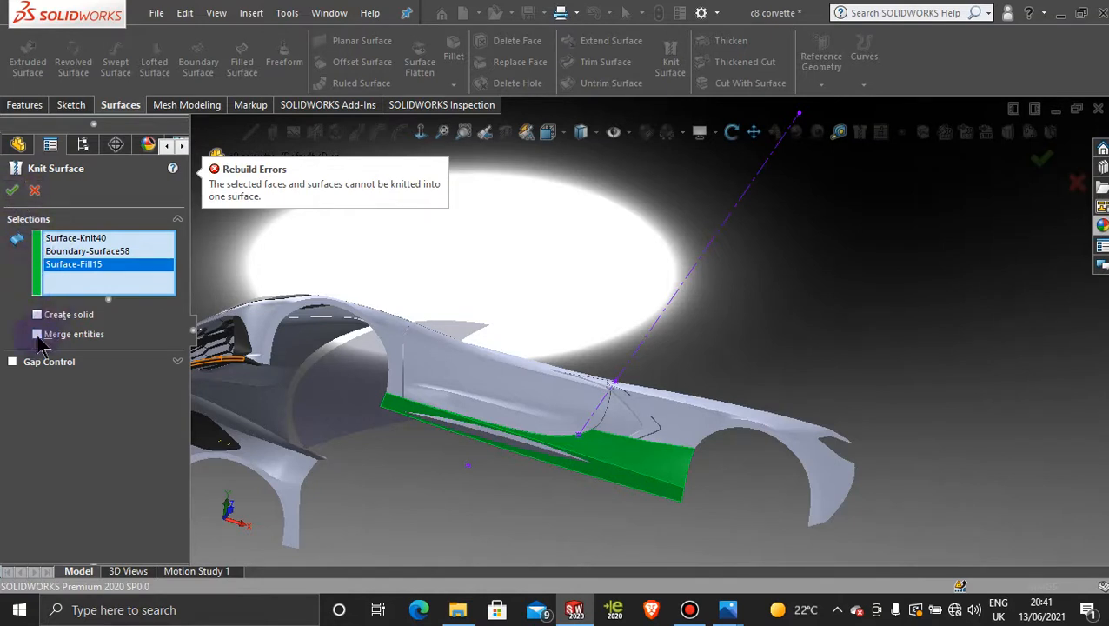
pyautogui.click(13, 362)
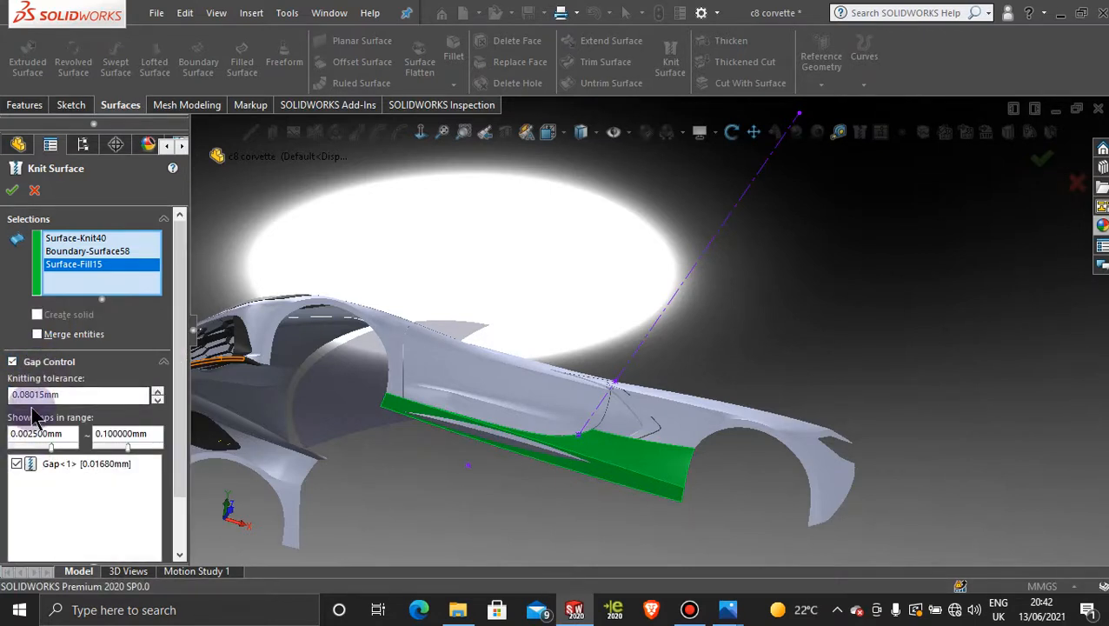
pyautogui.click(34, 190)
pyautogui.moveTo(698, 400); pyautogui.dragTo(681, 485, button='middle')
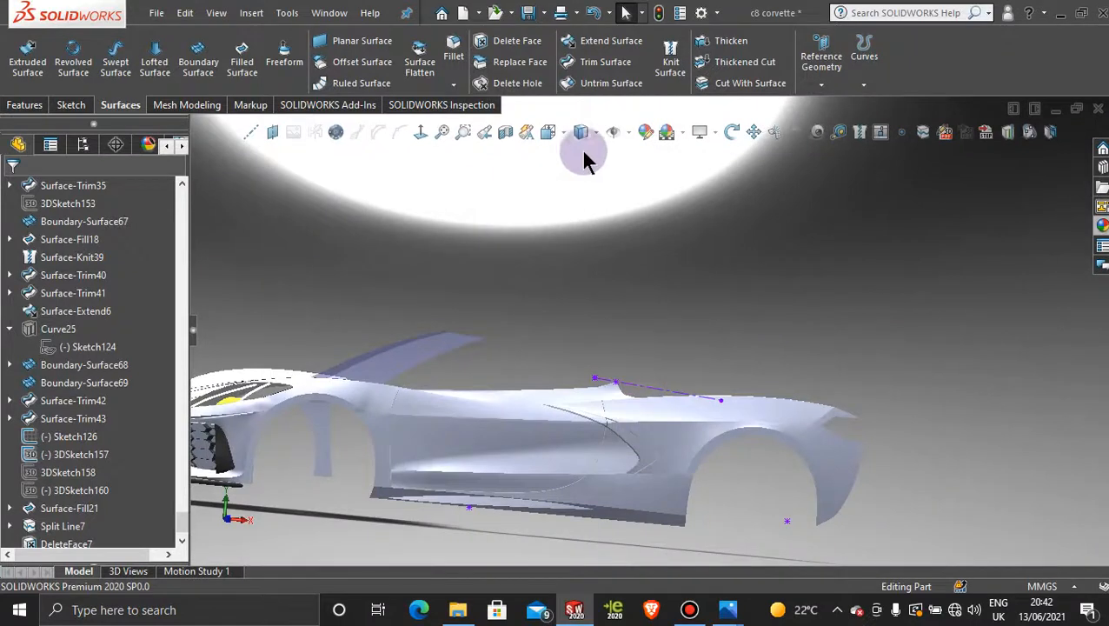
# - Try to knit the body side surface with only the lower sill surface Surface-Fill15
pyautogui.click(670, 70)
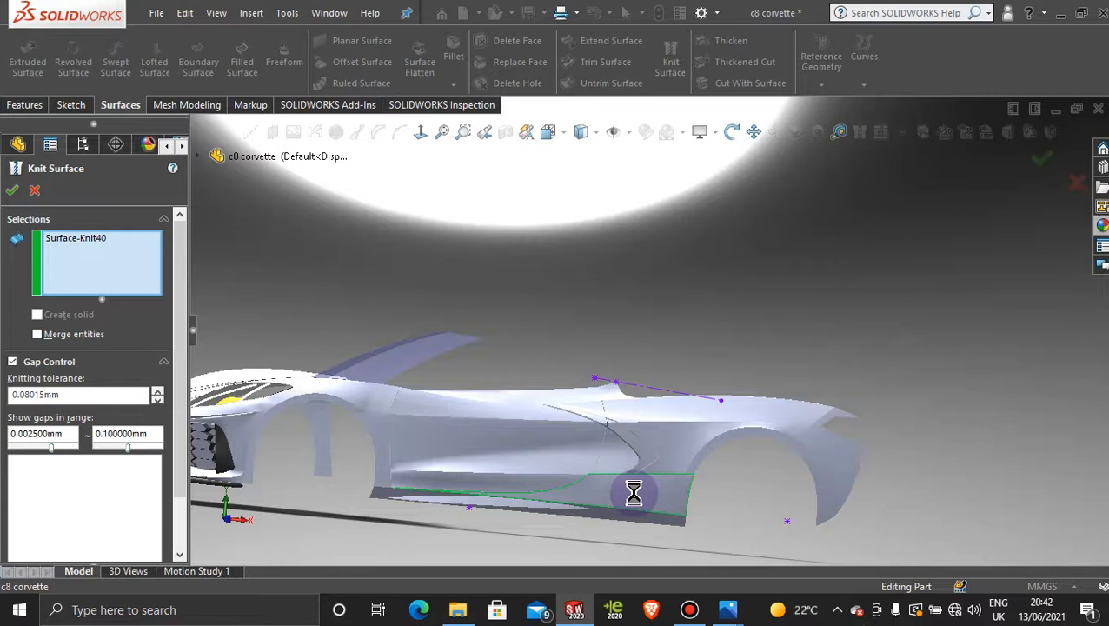
pyautogui.click(634, 493)
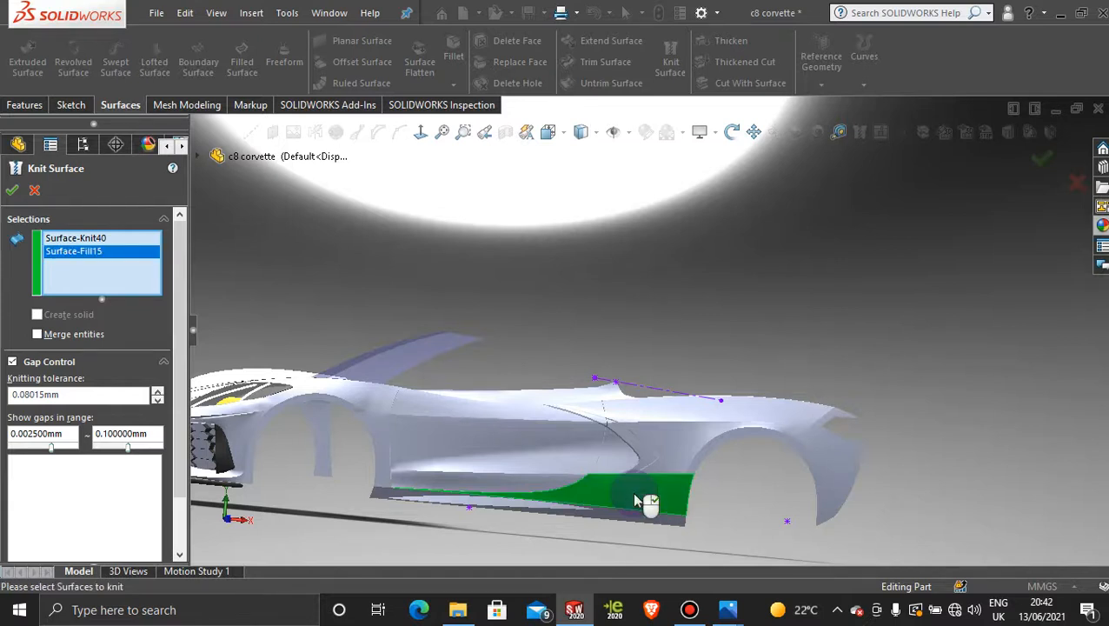
pyautogui.click(9, 193)
pyautogui.click(35, 191)
# - Inspect the overall car body from the side and front, including the windshield, door and rear fender
pyautogui.moveTo(824, 379); pyautogui.dragTo(704, 335, button='middle')
pyautogui.scroll(-4, 702, 330)
pyautogui.moveTo(689, 394); pyautogui.dragTo(735, 475, button='middle')
pyautogui.scroll(3, 735, 481)
pyautogui.moveTo(723, 426); pyautogui.dragTo(699, 410, button='middle')
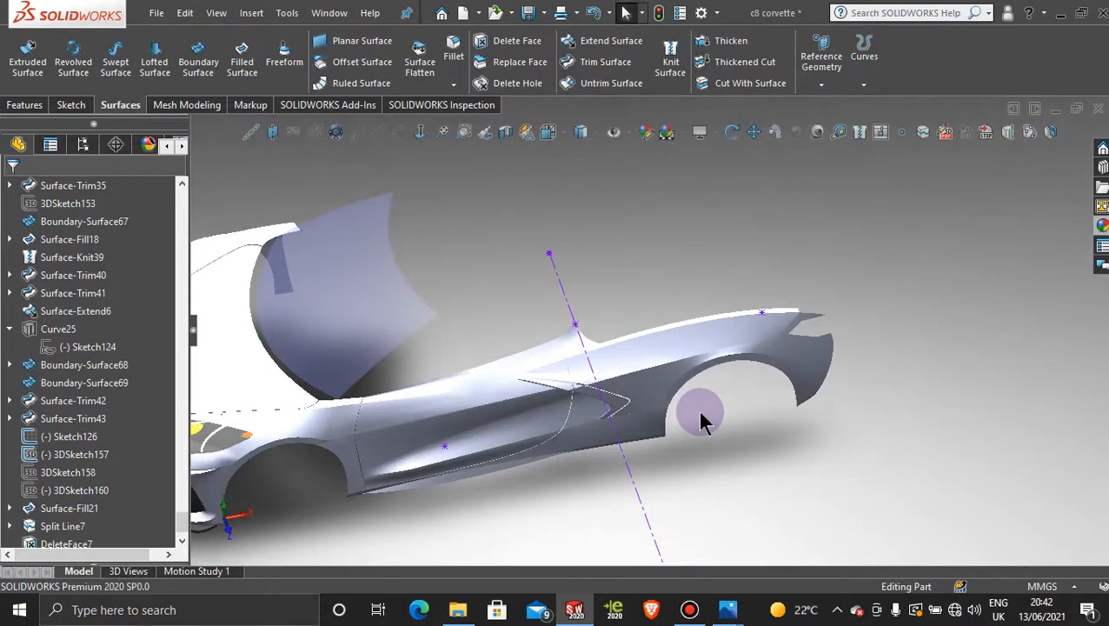
pyautogui.scroll(3, 700, 417)
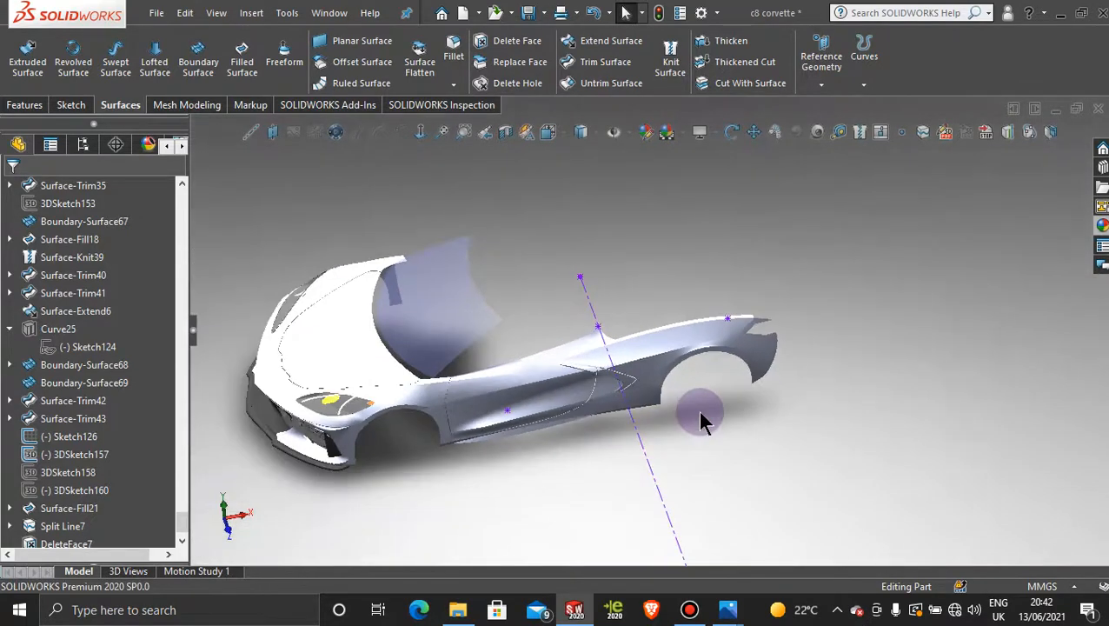
pyautogui.moveTo(700, 417); pyautogui.dragTo(648, 347, button='middle')
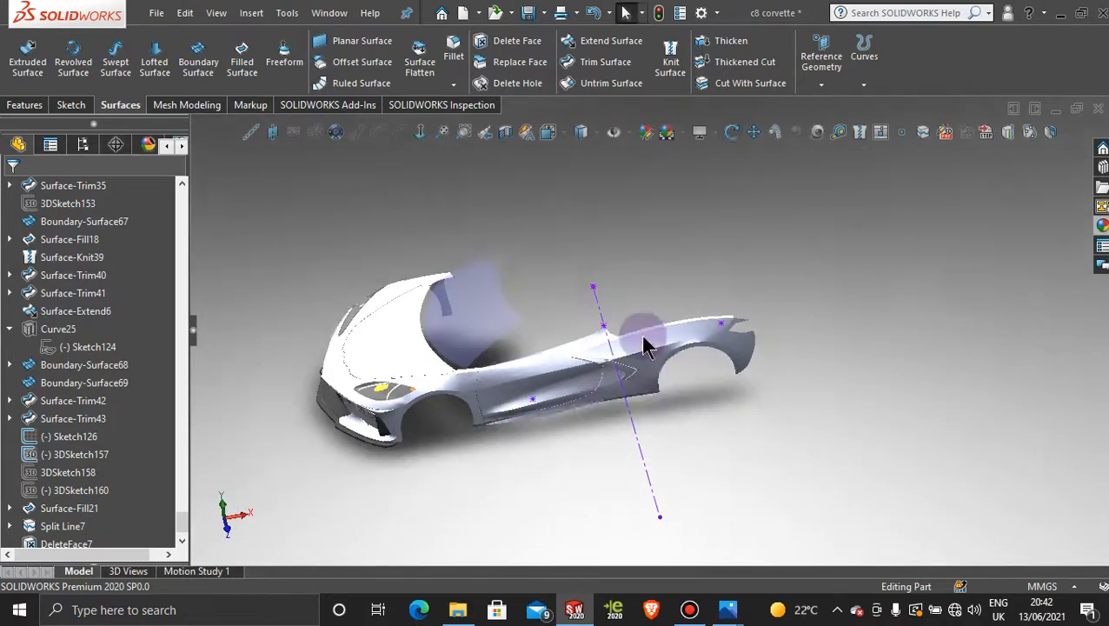
pyautogui.scroll(-4, 485, 327)
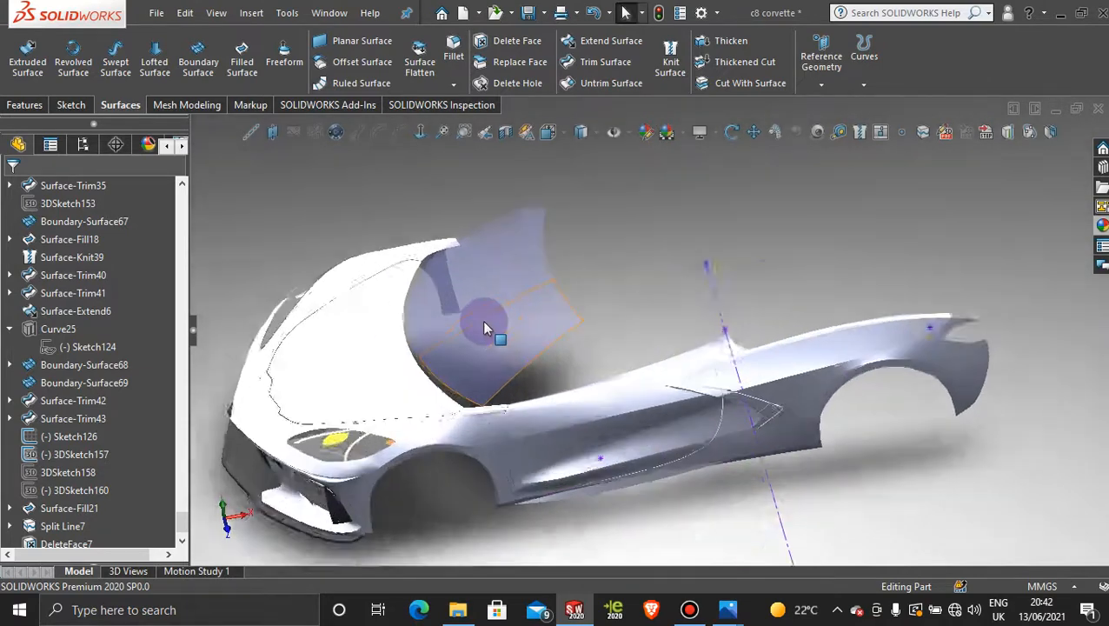
pyautogui.moveTo(611, 366); pyautogui.dragTo(783, 347, button='middle')
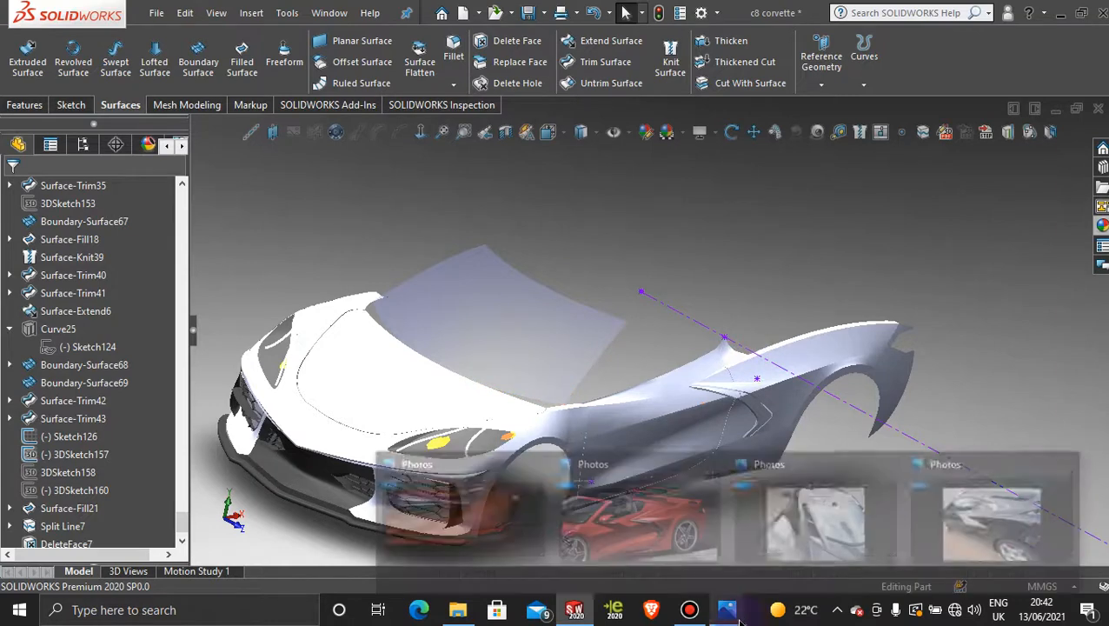
pyautogui.click(691, 613)
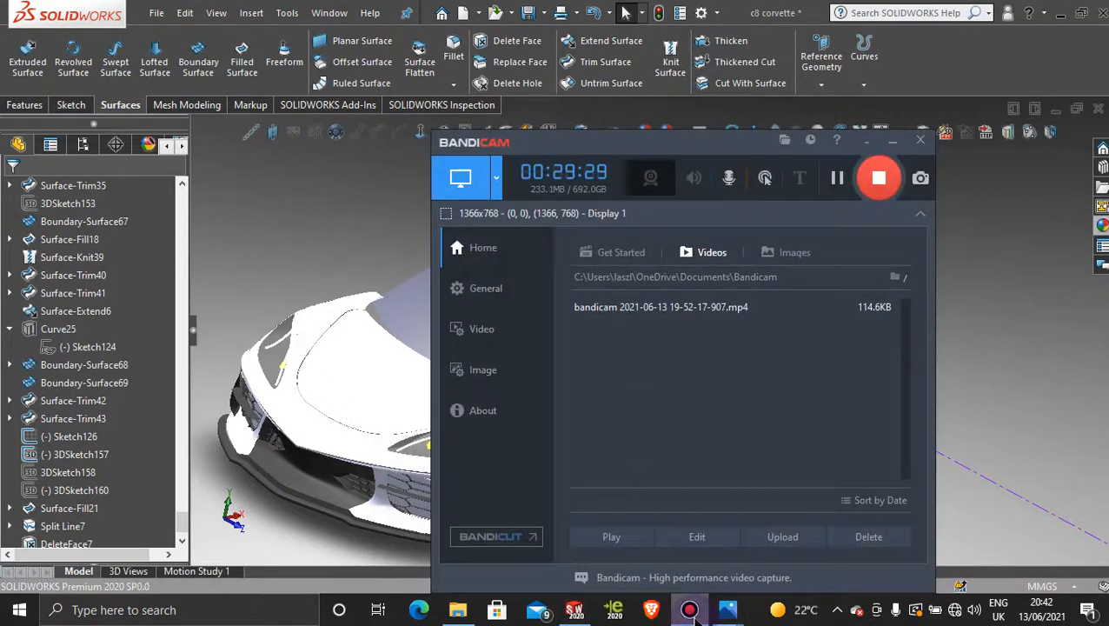
pyautogui.click(691, 612)
pyautogui.moveTo(739, 392); pyautogui.dragTo(724, 404, button='middle')
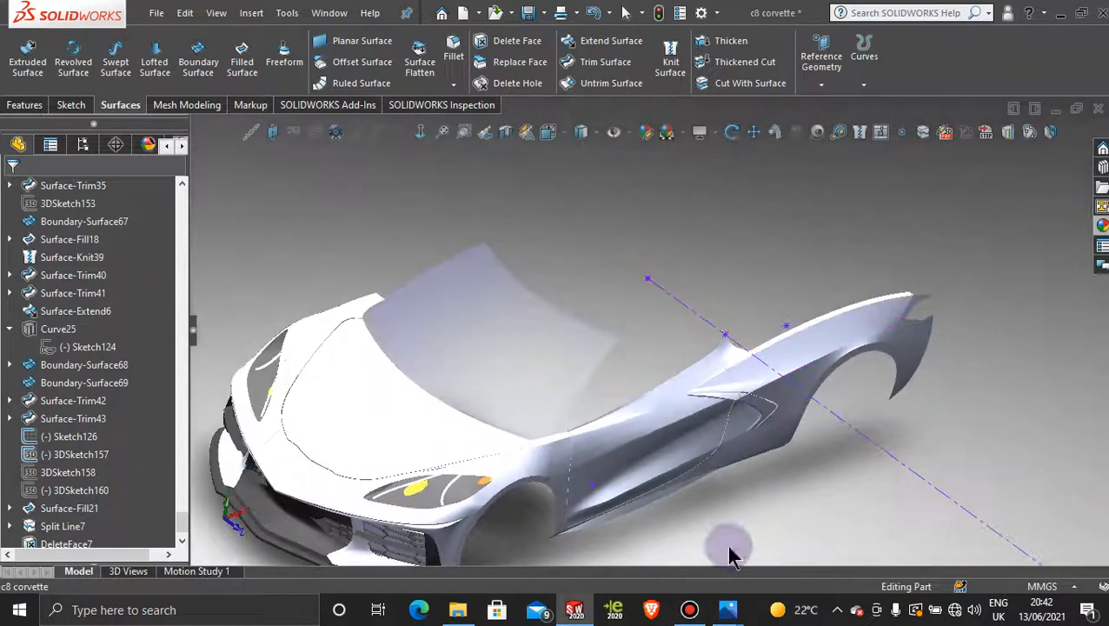
# - Switch to Photos and examine the red Corvette reference image enlarged around its door, side window and rear fender
pyautogui.moveTo(728, 611)
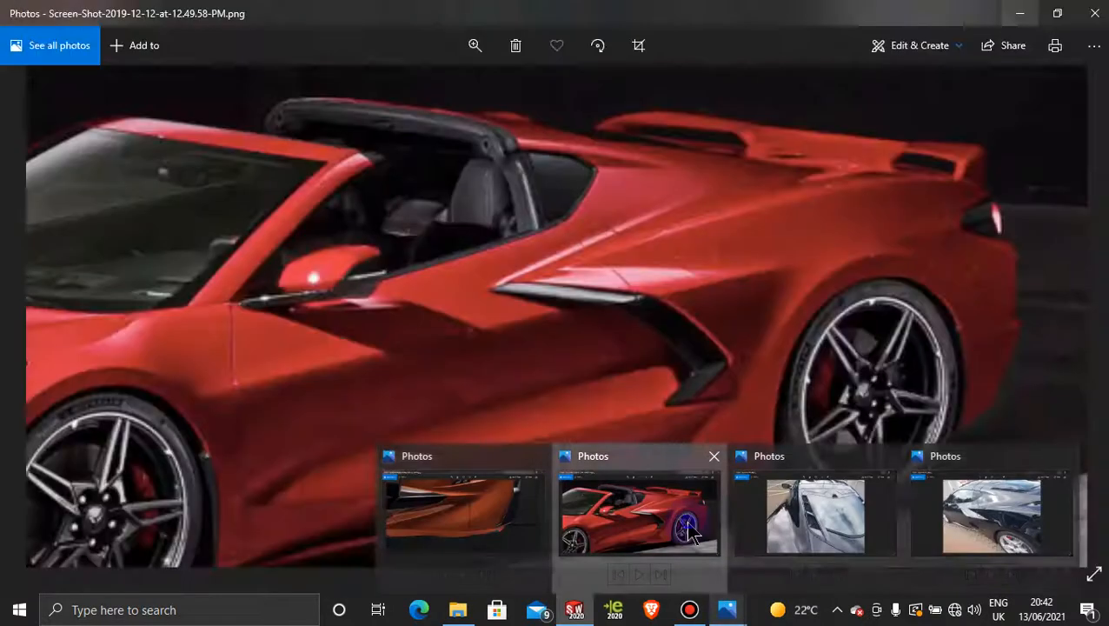
pyautogui.click(686, 521)
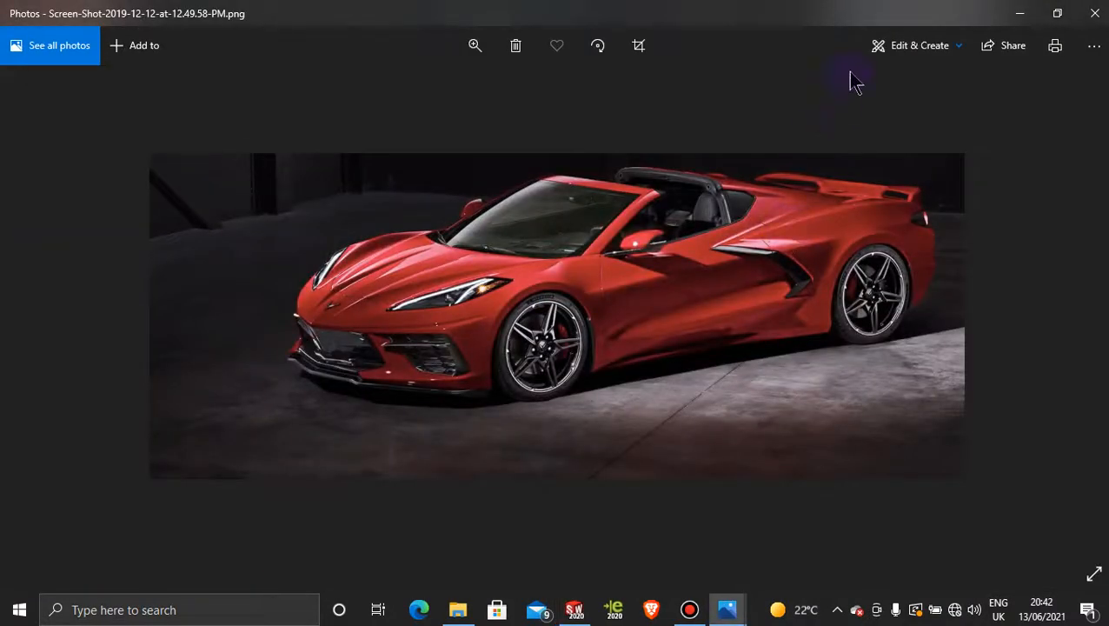
pyautogui.click(476, 49)
pyautogui.click(470, 88)
pyautogui.moveTo(913, 160); pyautogui.dragTo(484, 368)
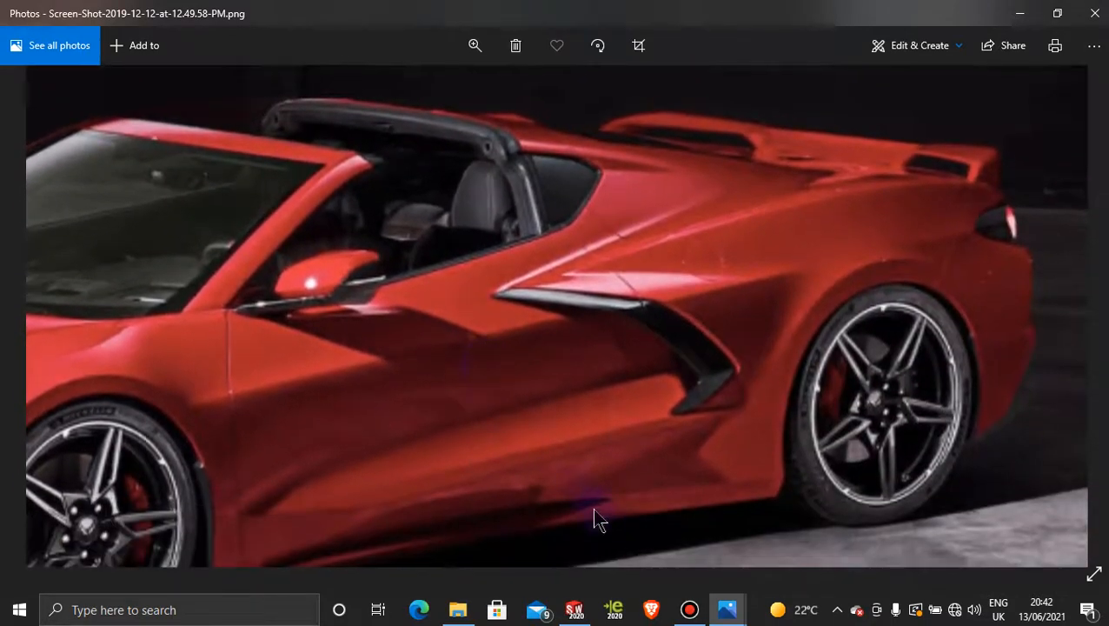
pyautogui.click(689, 609)
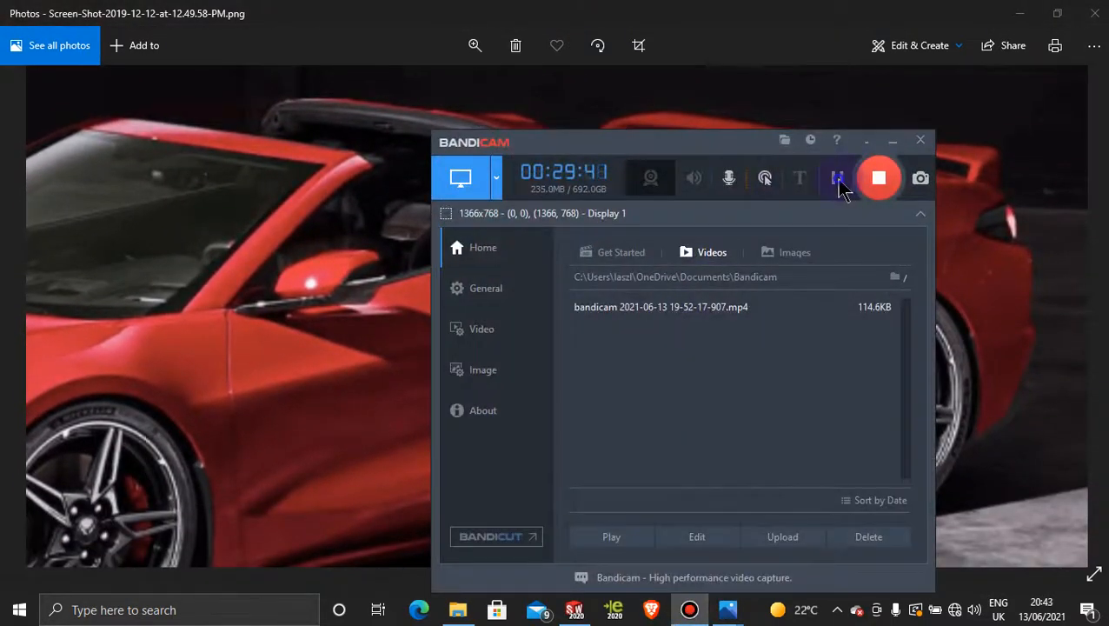
pyautogui.click(895, 142)
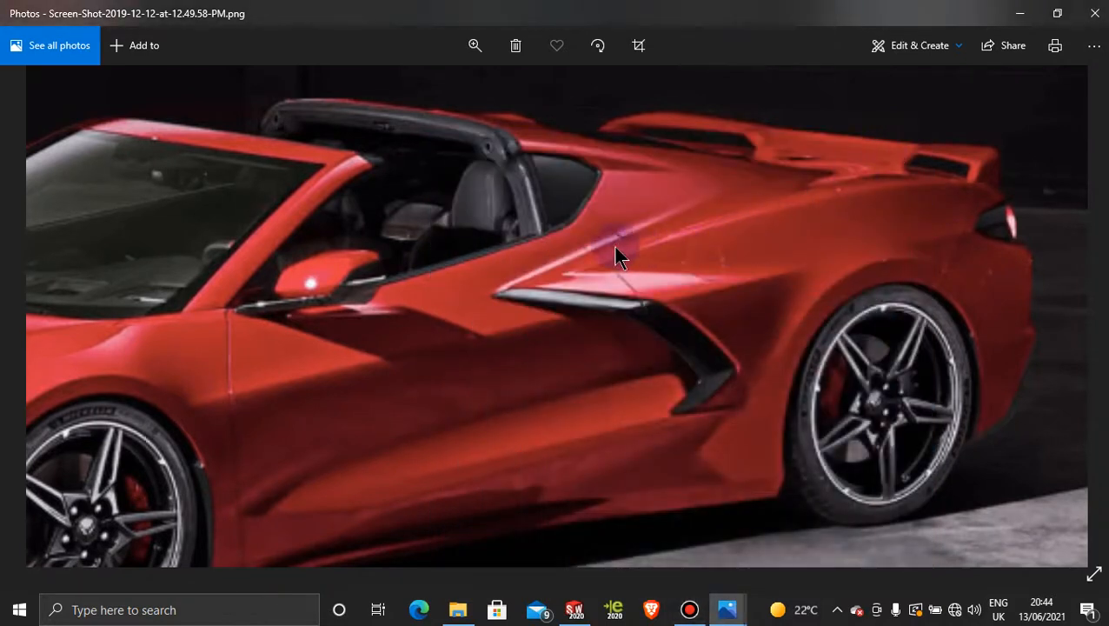
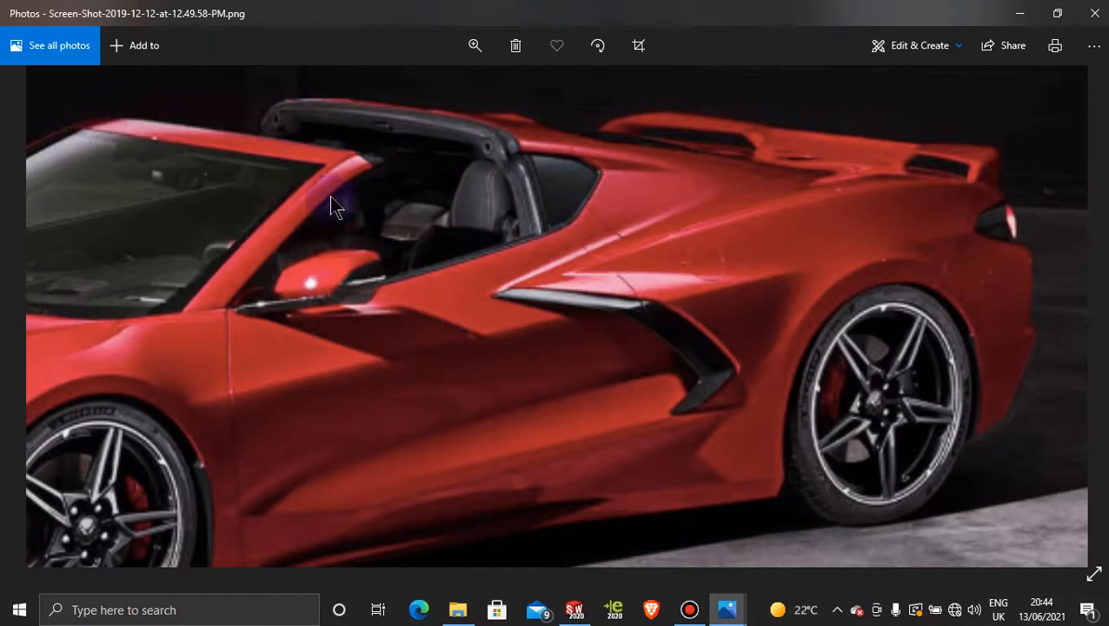
# - Switch back to SOLIDWORKS and examine the upper body side edge from the windshield base to the side window corner
pyautogui.click(1018, 15)
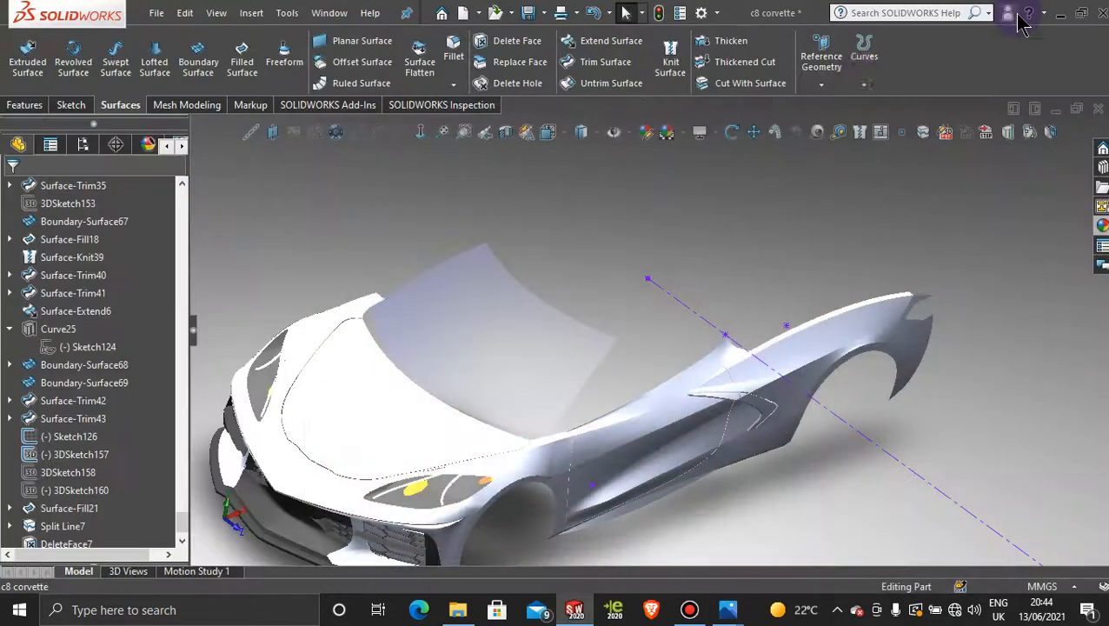
pyautogui.scroll(-5, 631, 383)
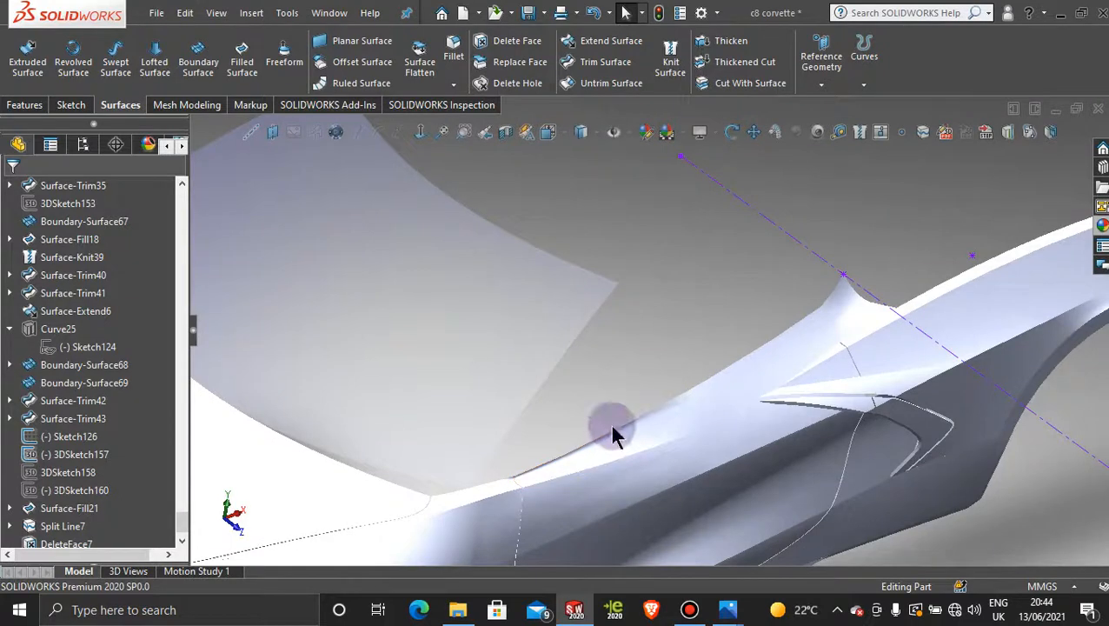
pyautogui.scroll(-3, 551, 454)
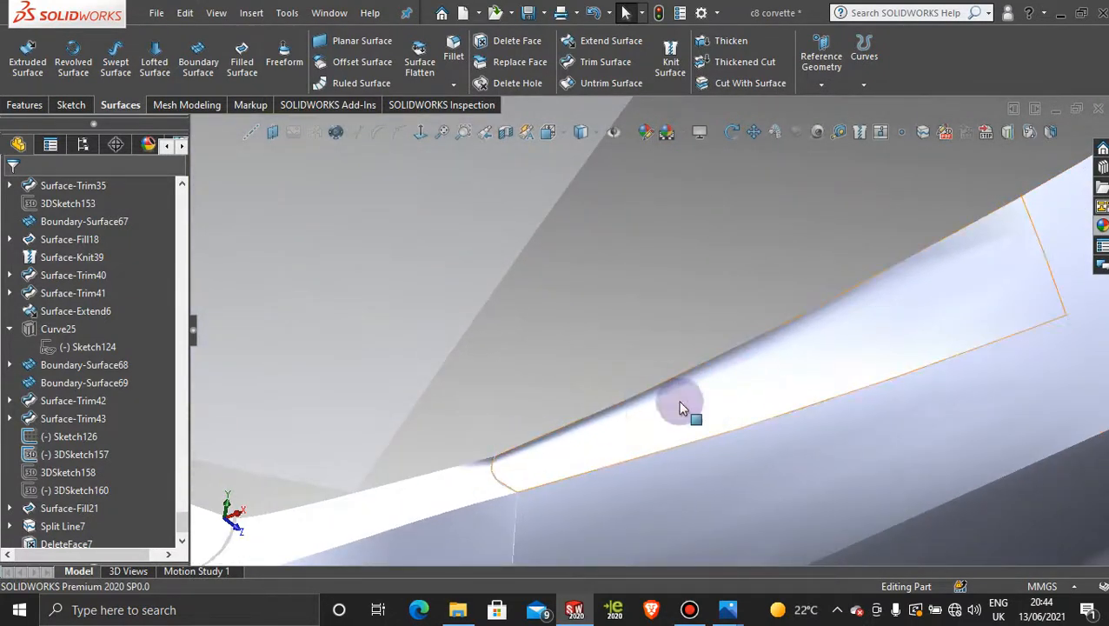
pyautogui.moveTo(610, 397); pyautogui.dragTo(606, 391, button='middle')
pyautogui.press('Escape')
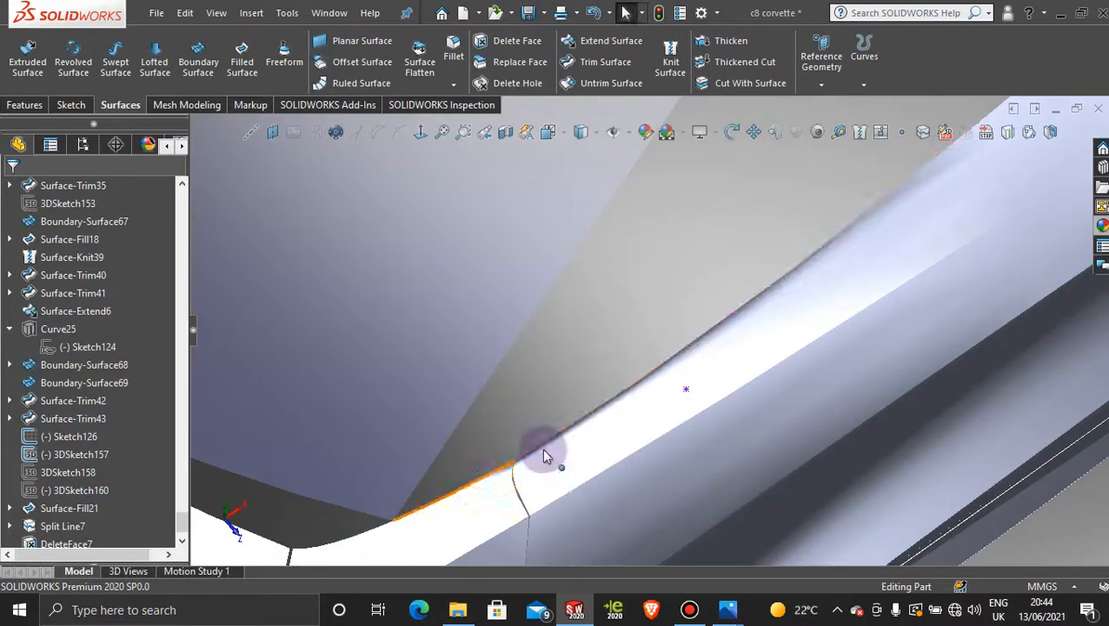
pyautogui.scroll(3, 831, 322)
pyautogui.moveTo(567, 348); pyautogui.dragTo(575, 402, button='middle')
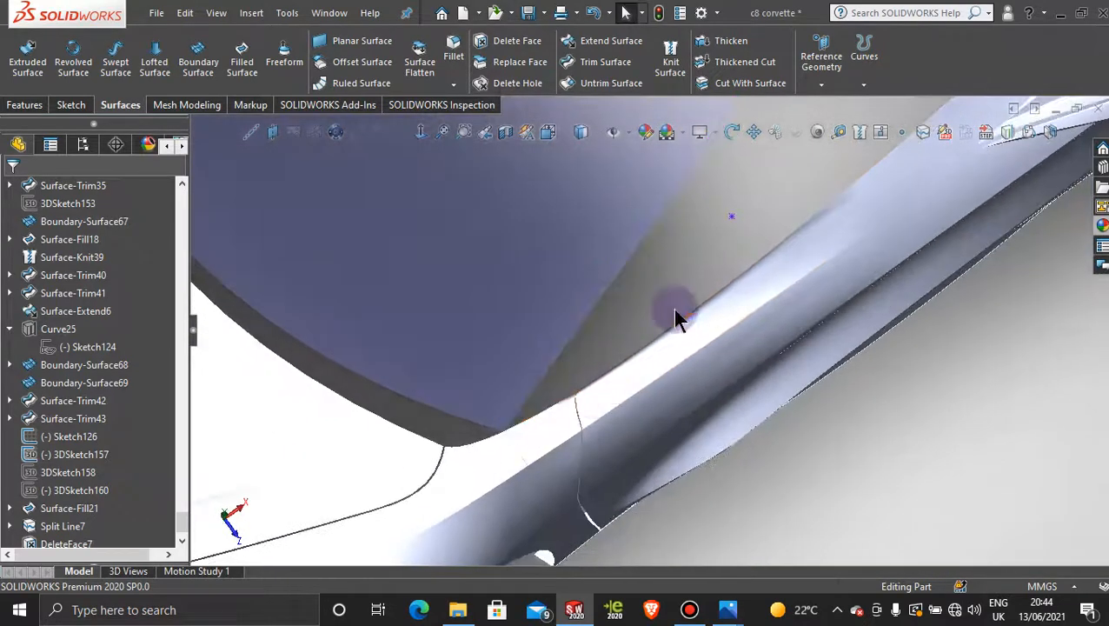
pyautogui.scroll(1, 814, 220)
pyautogui.scroll(3, 817, 228)
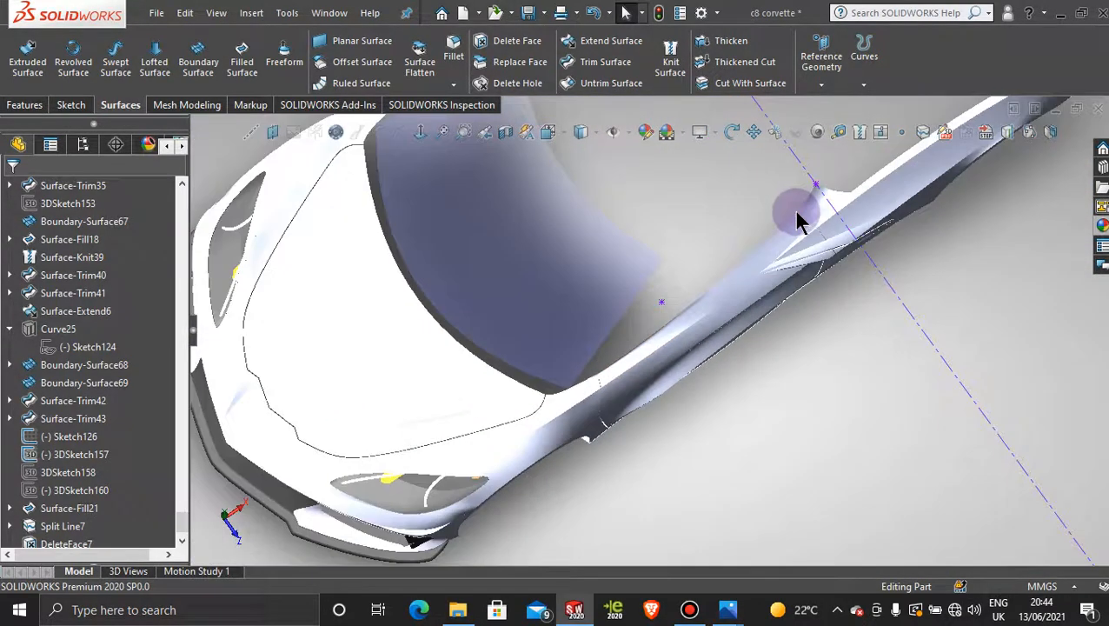
pyautogui.scroll(-3, 676, 303)
pyautogui.moveTo(607, 388); pyautogui.dragTo(589, 287, button='middle')
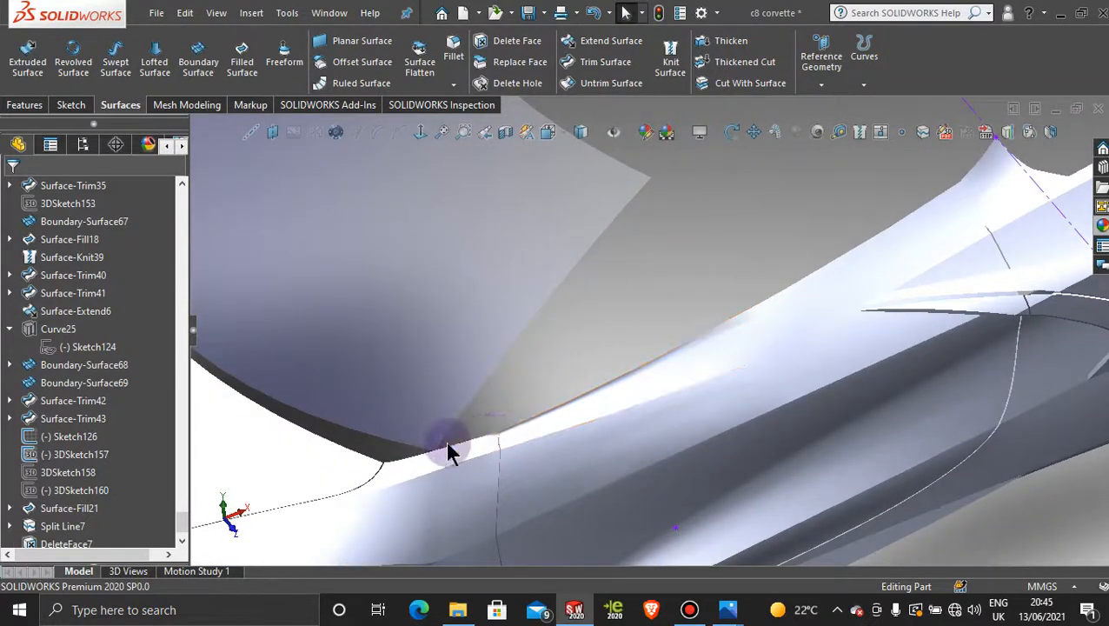
pyautogui.scroll(6, 735, 304)
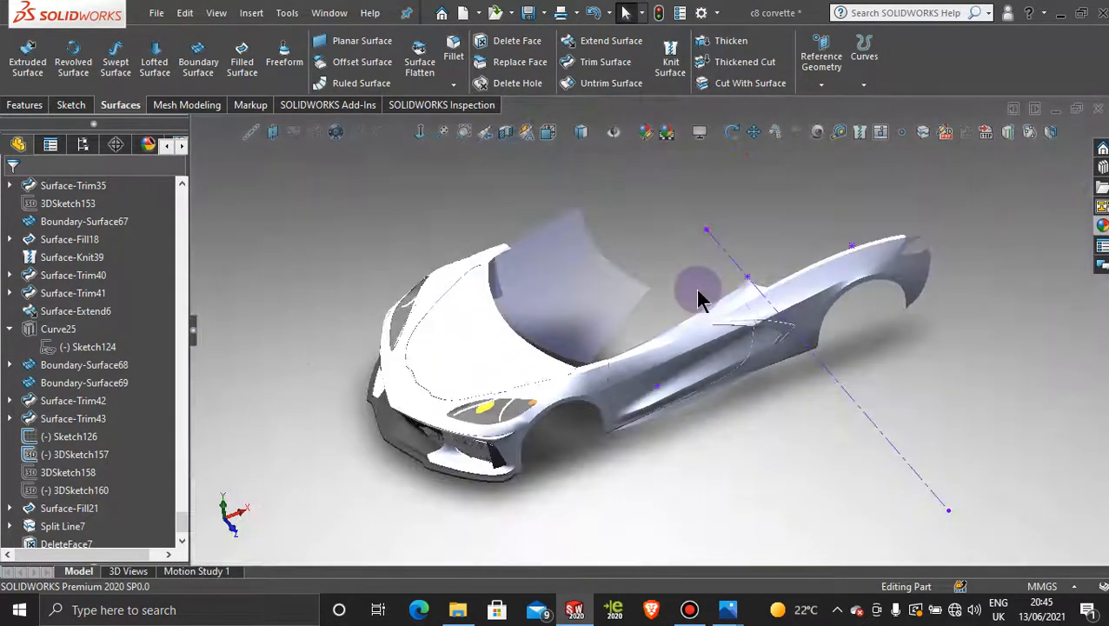
# - Start a new sketch on the Top Plane with the model viewed from above
pyautogui.press('space')
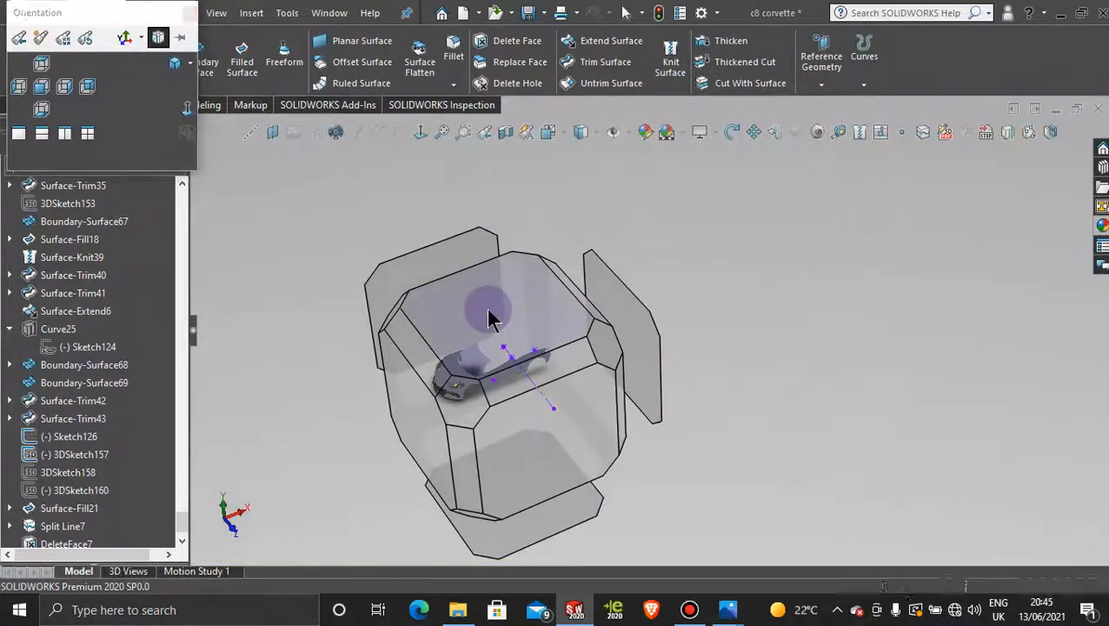
pyautogui.click(486, 313)
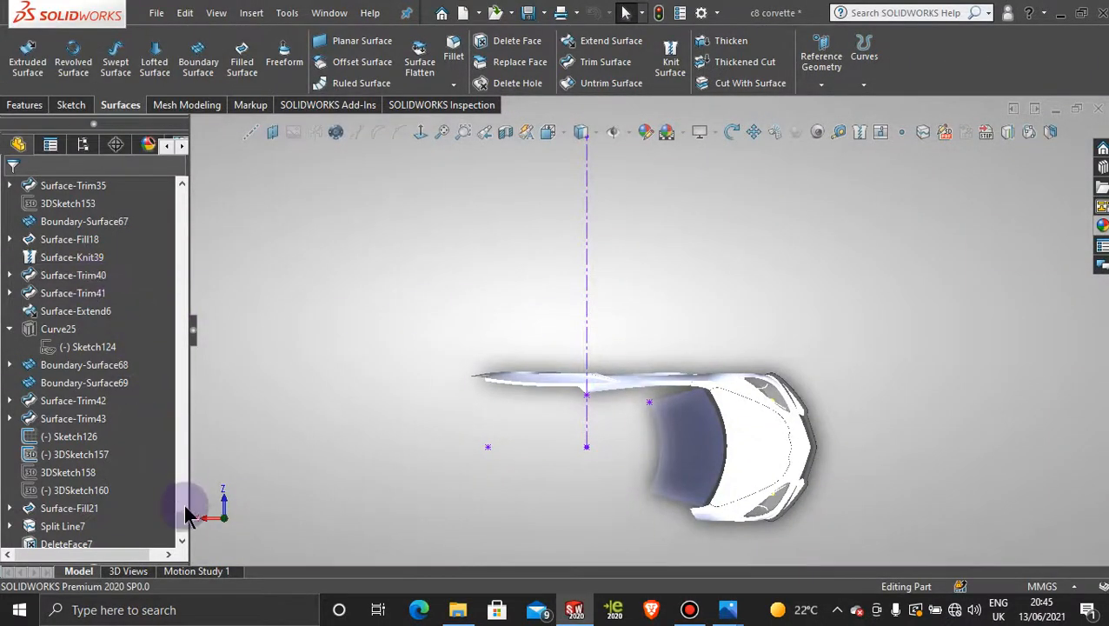
pyautogui.moveTo(182, 522); pyautogui.dragTo(182, 184)
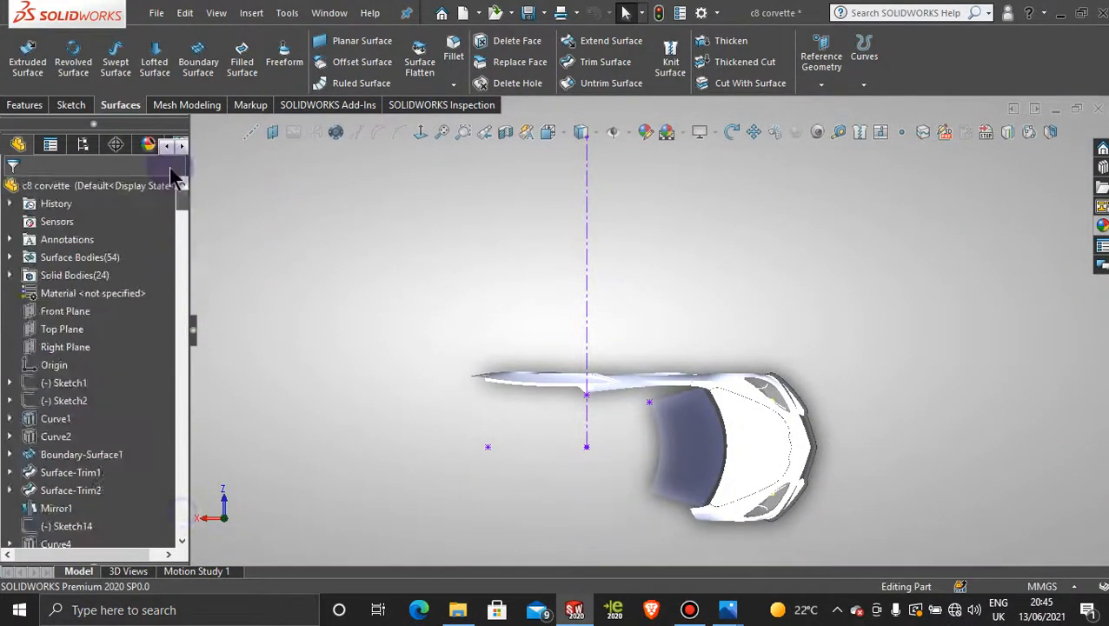
pyautogui.click(65, 330)
pyautogui.click(80, 301)
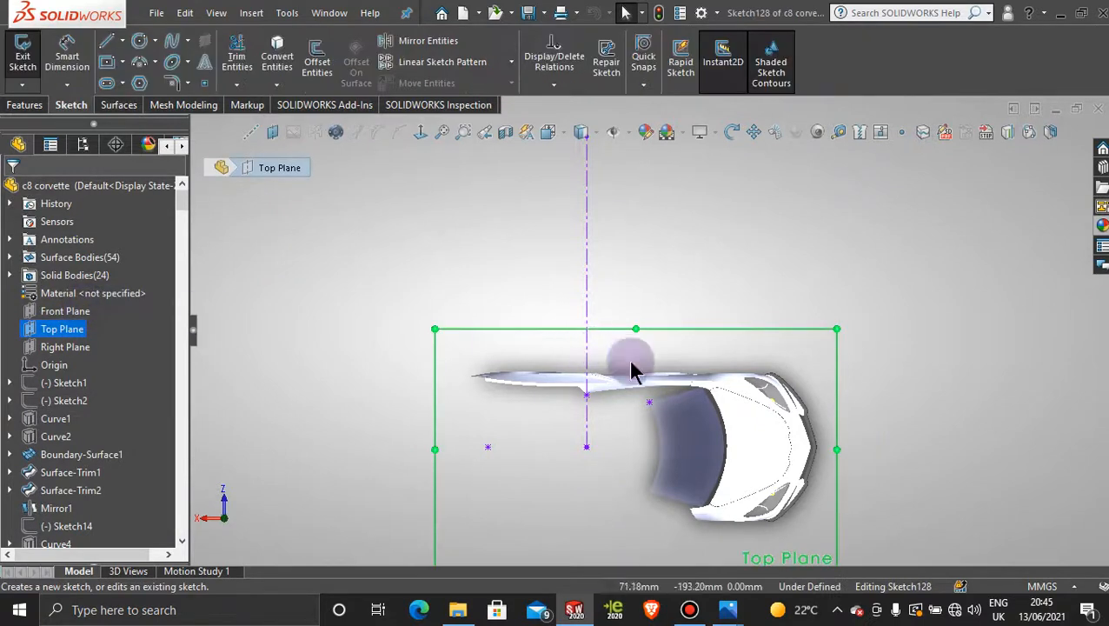
# - Draw a two-point spline about 218 mm long from the windshield base on the body edge to the pointed rear fender corner
pyautogui.scroll(-10, 686, 366)
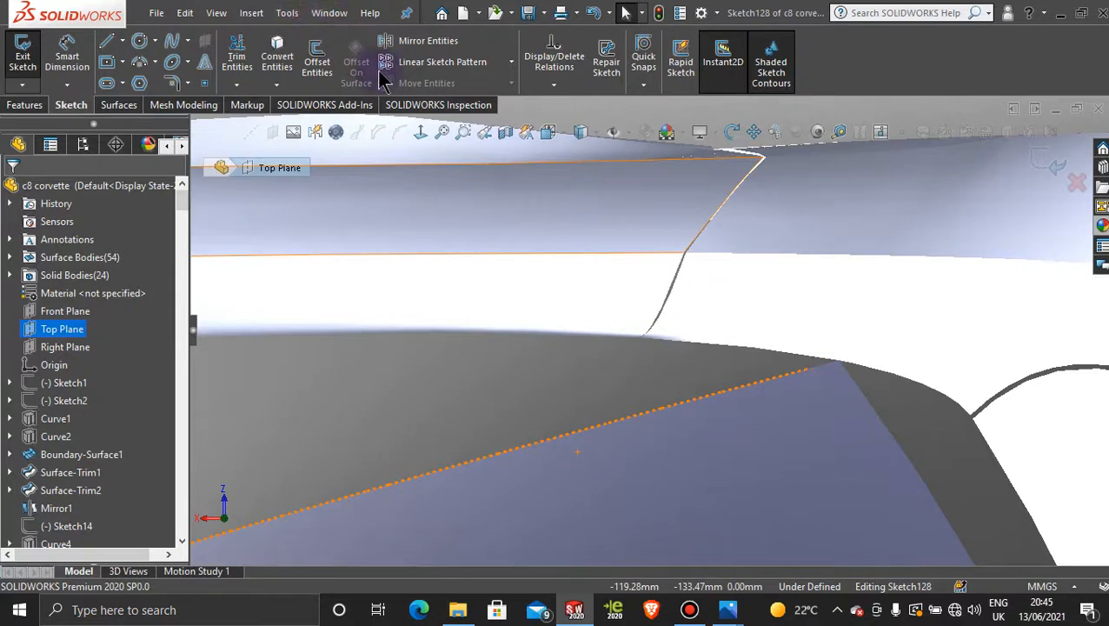
pyautogui.click(173, 44)
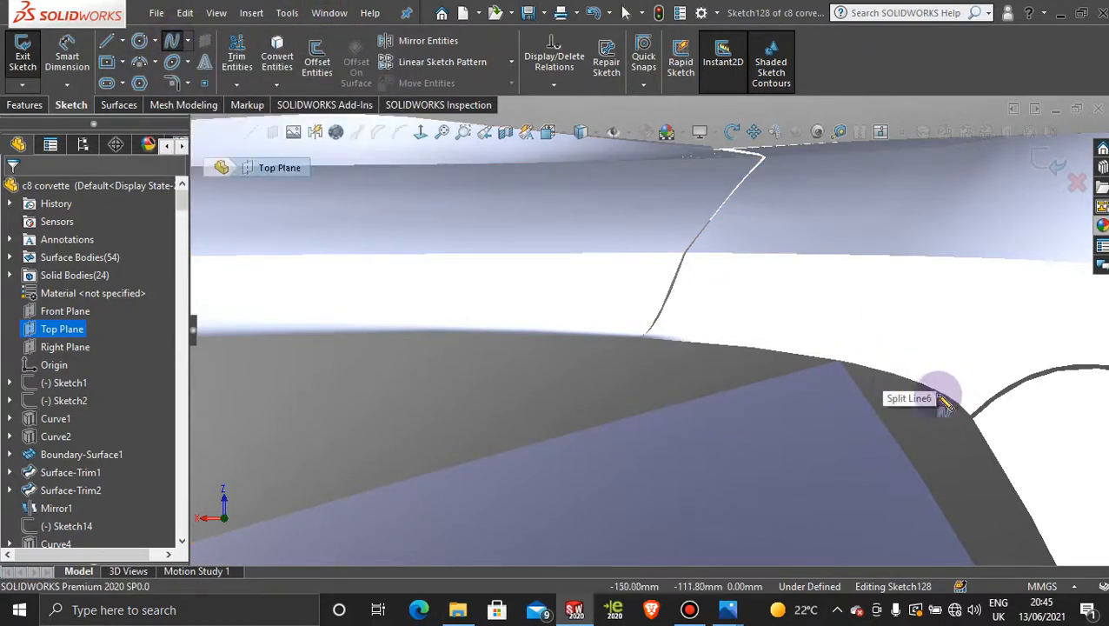
pyautogui.click(800, 352)
pyautogui.scroll(8, 454, 310)
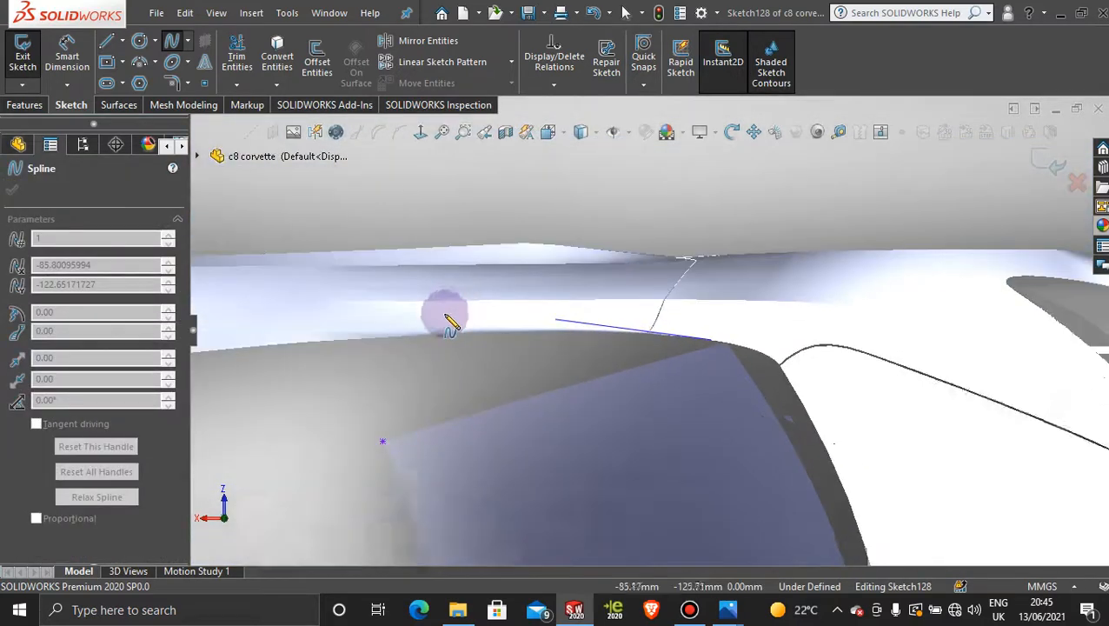
pyautogui.scroll(-5, 335, 361)
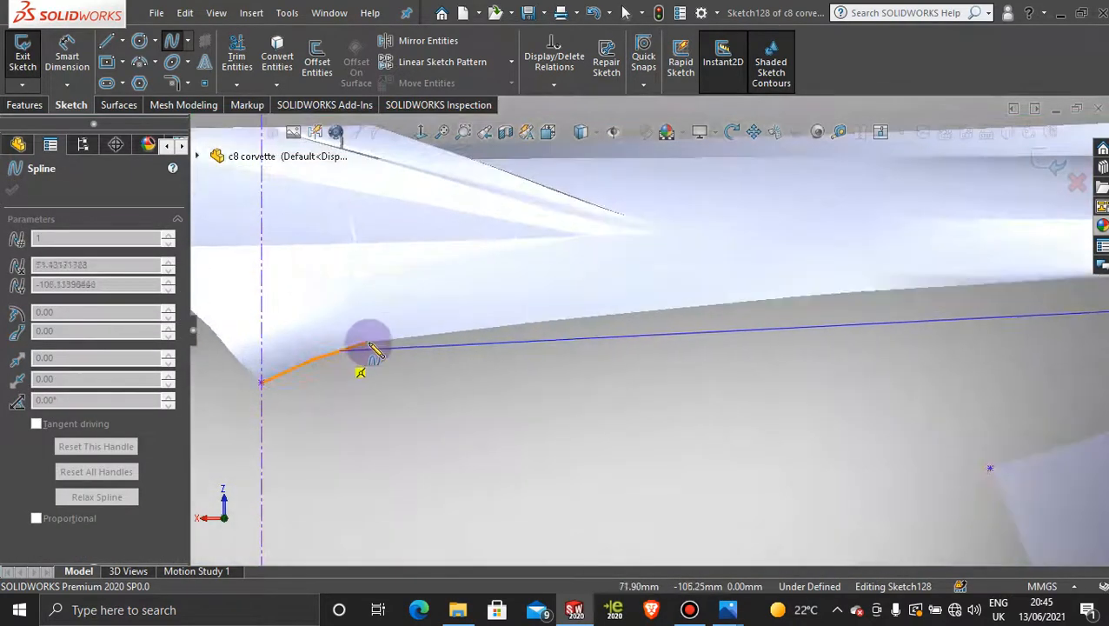
pyautogui.click(261, 383)
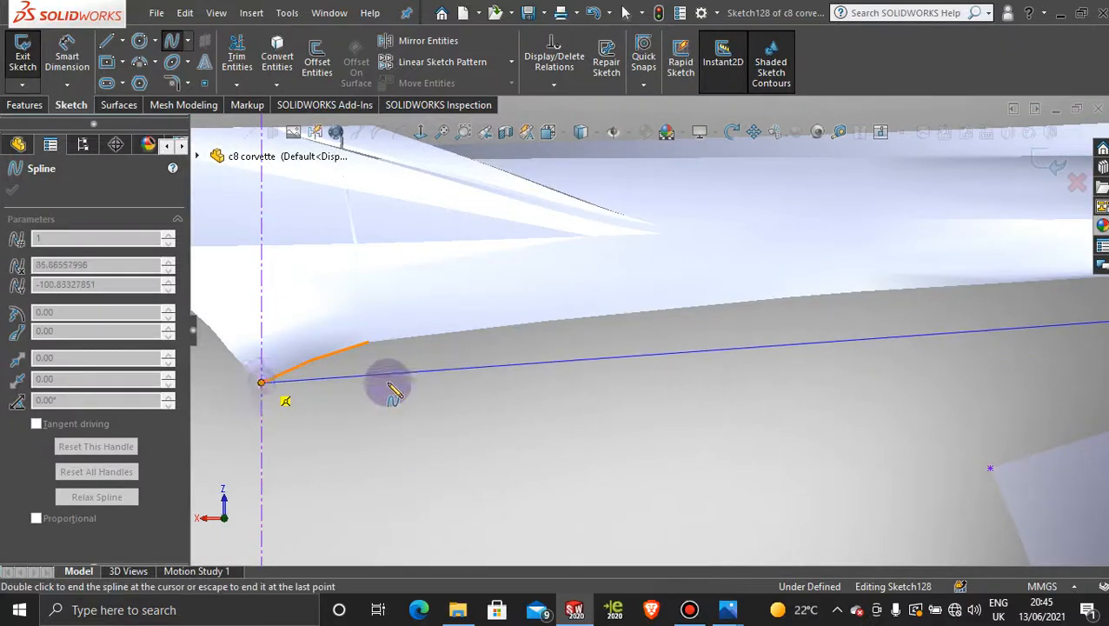
pyautogui.press('Escape')
pyautogui.scroll(5, 461, 383)
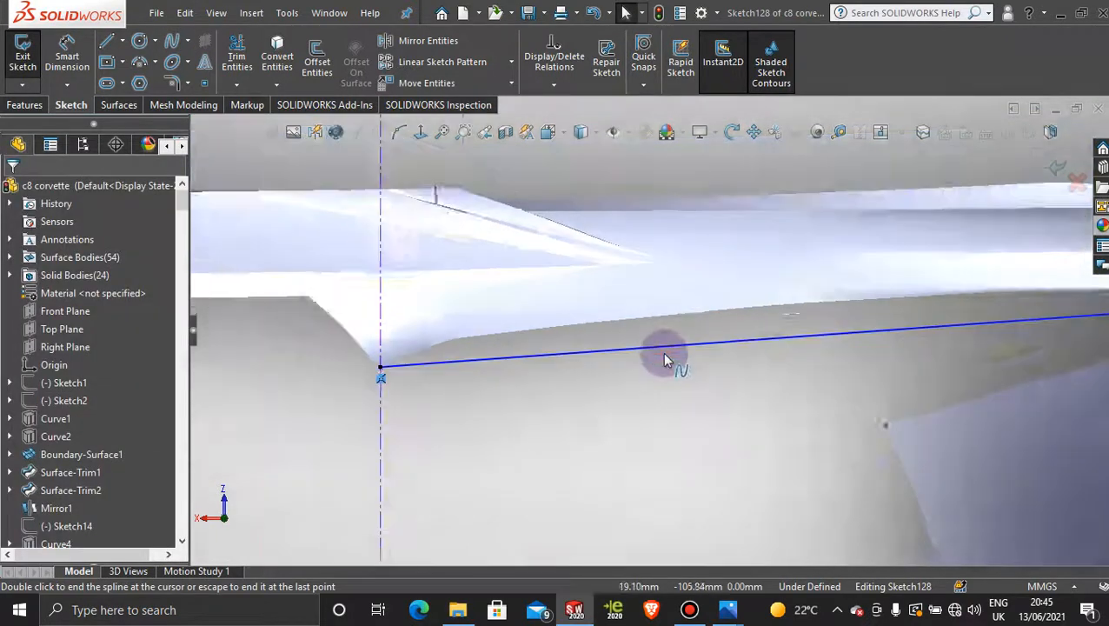
# - Bend the spline with its end tangent handles so it follows the upper body side edge between the rear fender and windshield
pyautogui.scroll(-3, 750, 356)
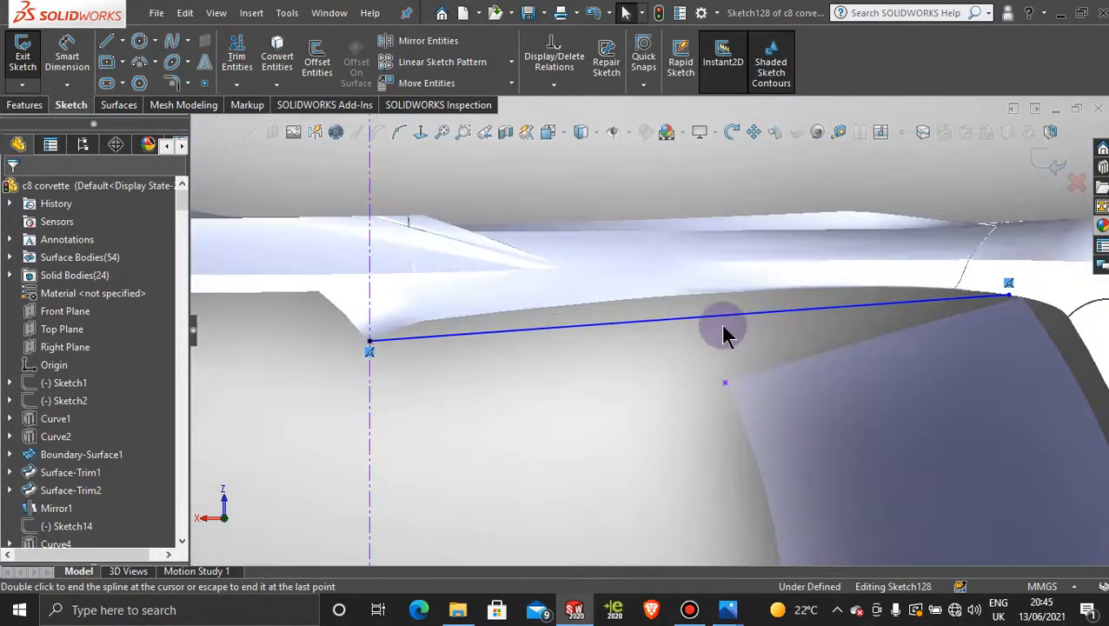
pyautogui.click(721, 318)
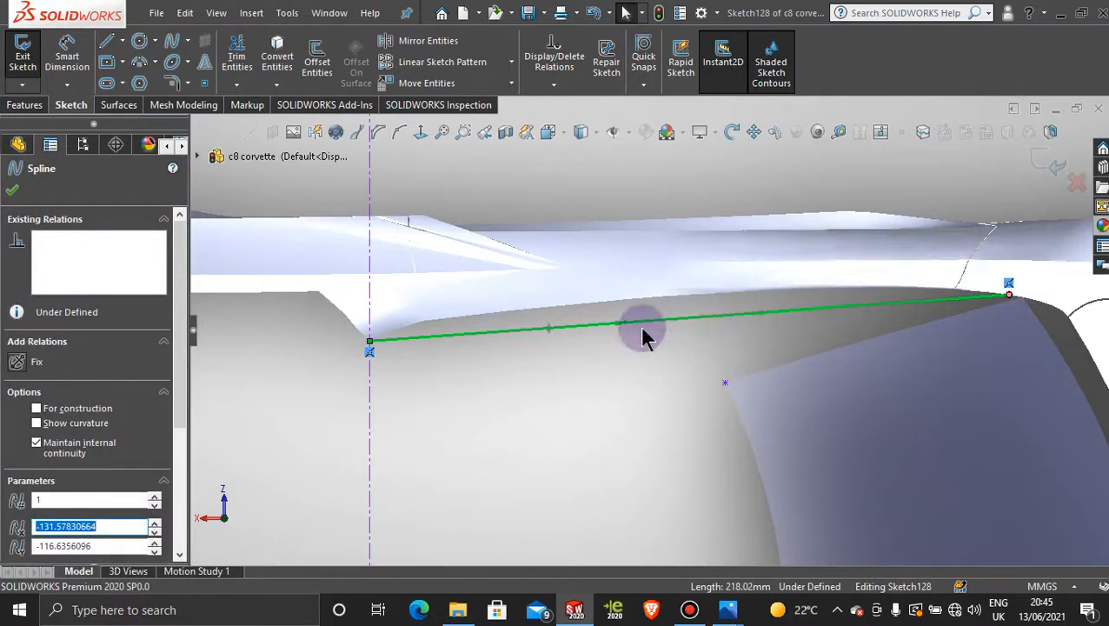
pyautogui.moveTo(625, 328); pyautogui.dragTo(432, 298)
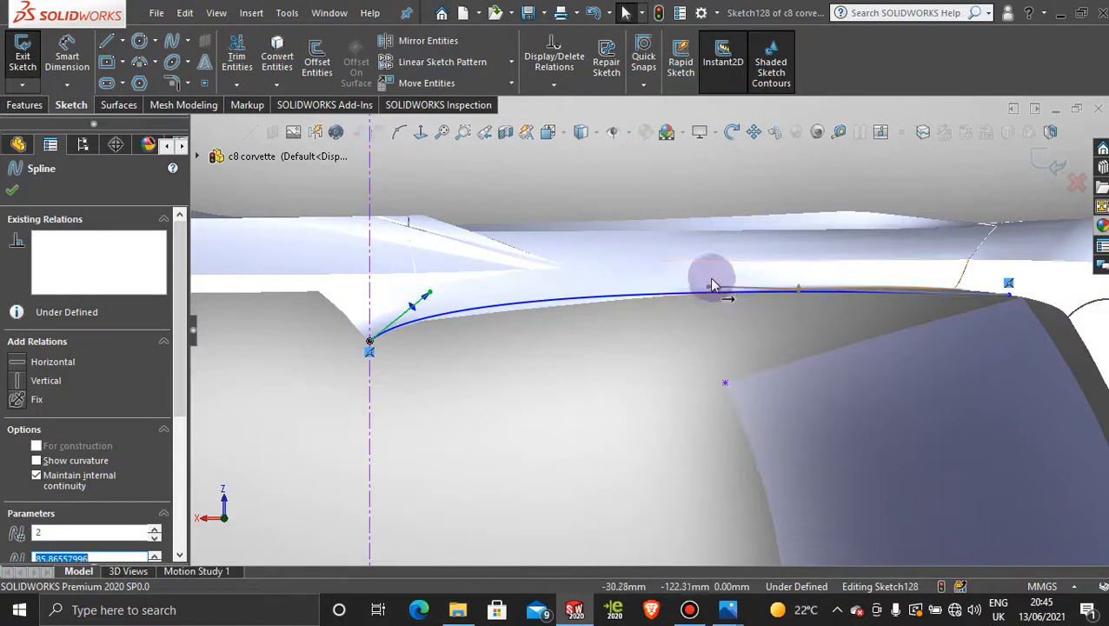
pyautogui.moveTo(707, 294); pyautogui.dragTo(947, 274)
pyautogui.scroll(-2, 900, 319)
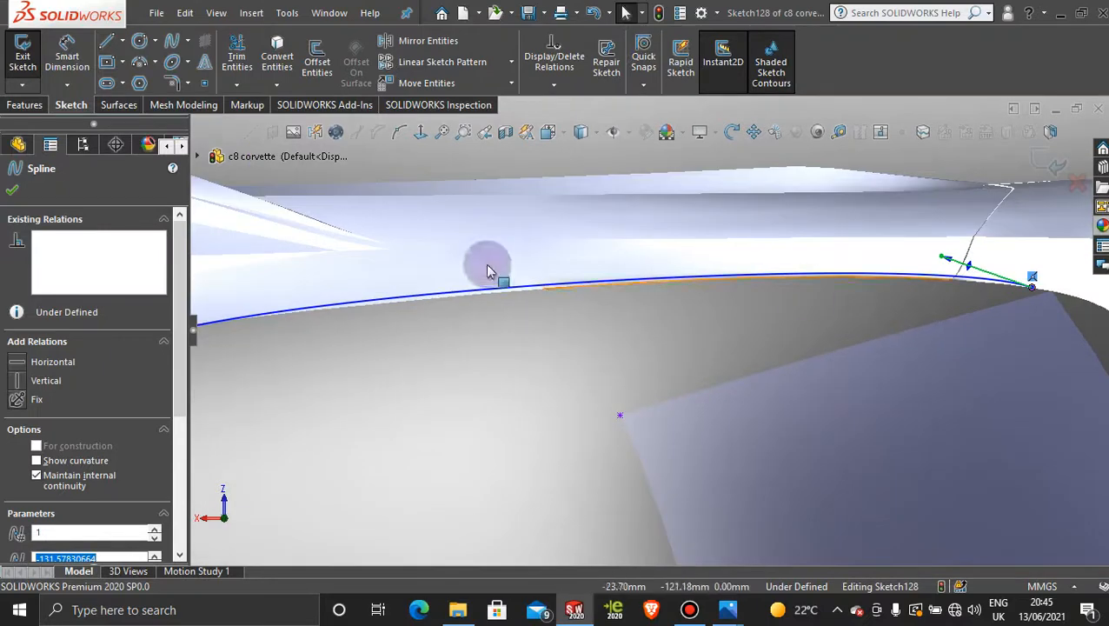
pyautogui.scroll(1, 465, 322)
pyautogui.scroll(-1, 337, 311)
pyautogui.scroll(1, 327, 329)
pyautogui.moveTo(308, 319); pyautogui.dragTo(296, 315)
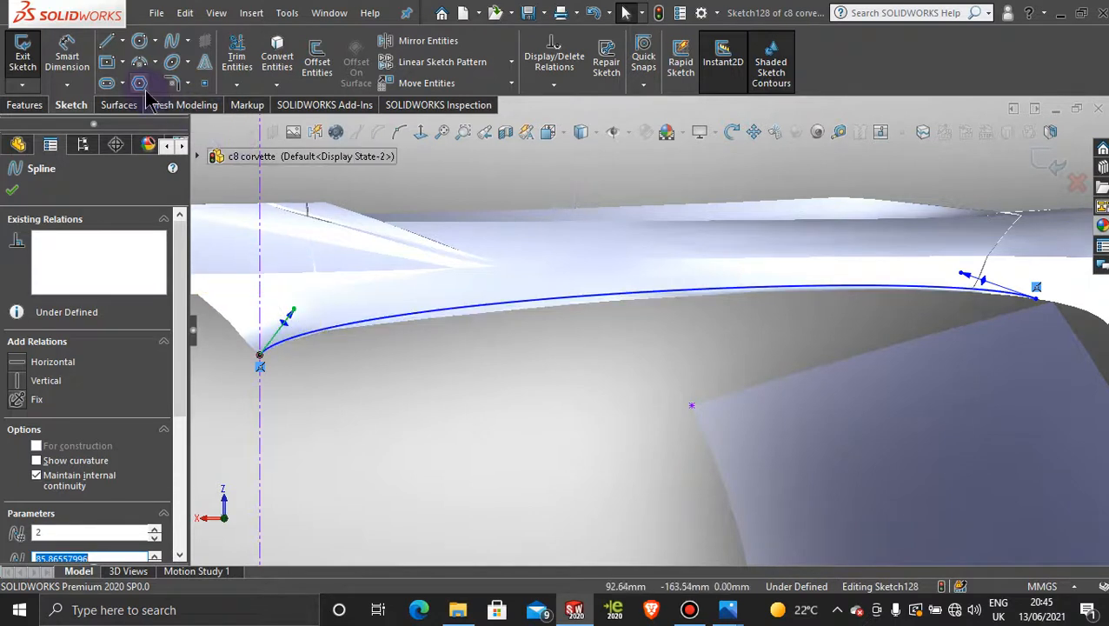
# - Insert three additional spline points along the curve: one near the middle, one toward the rear fender, one toward the windshield
pyautogui.click(398, 131)
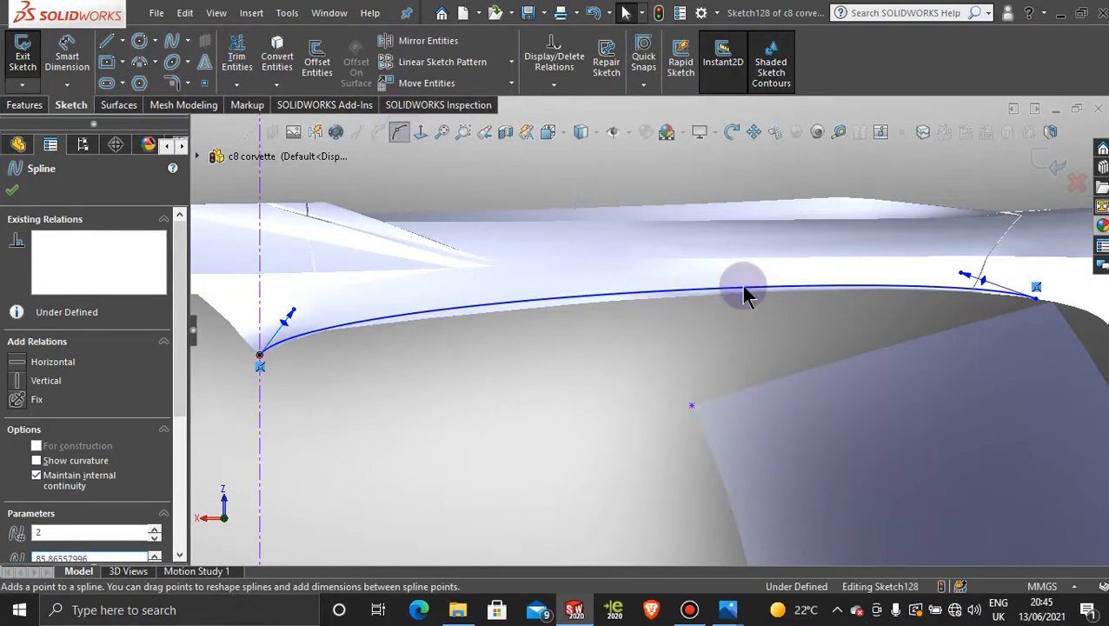
pyautogui.click(658, 295)
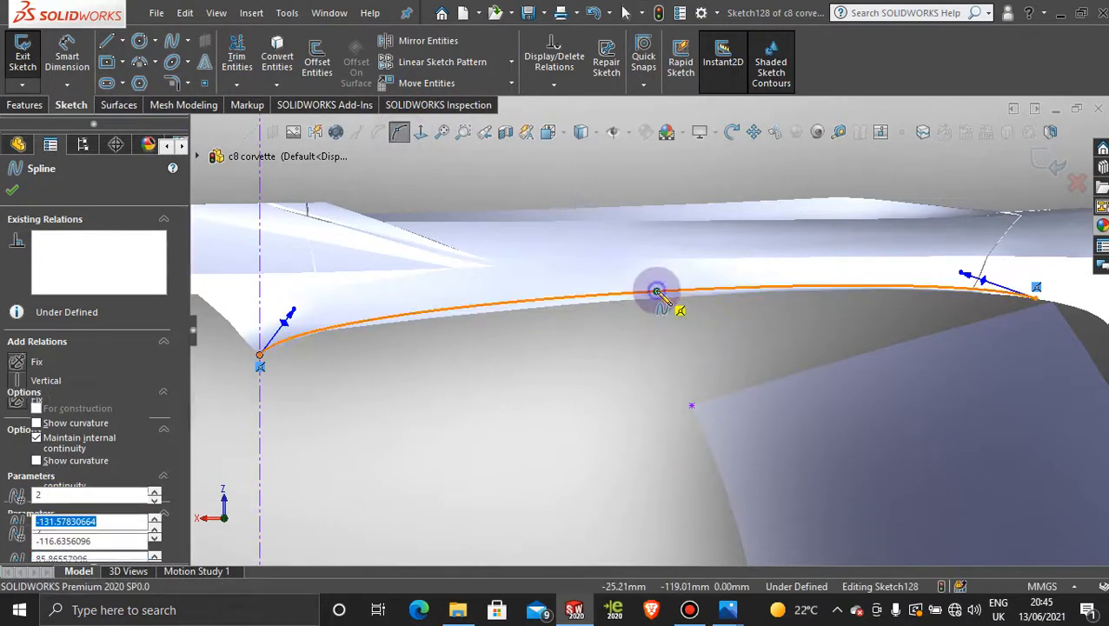
pyautogui.click(452, 309)
pyautogui.click(901, 287)
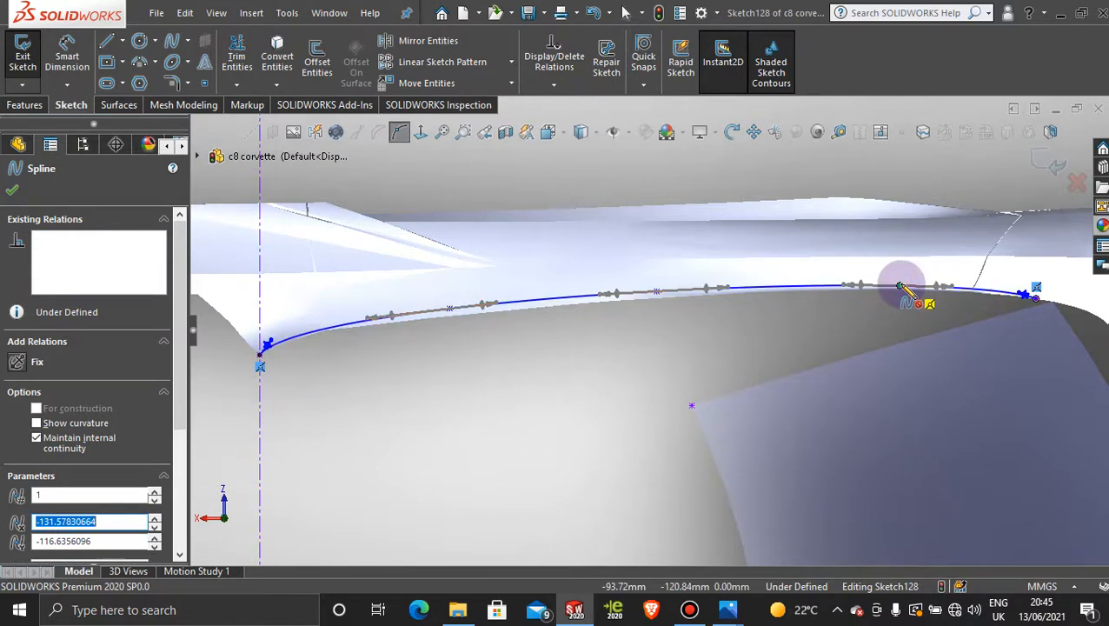
pyautogui.click(217, 396)
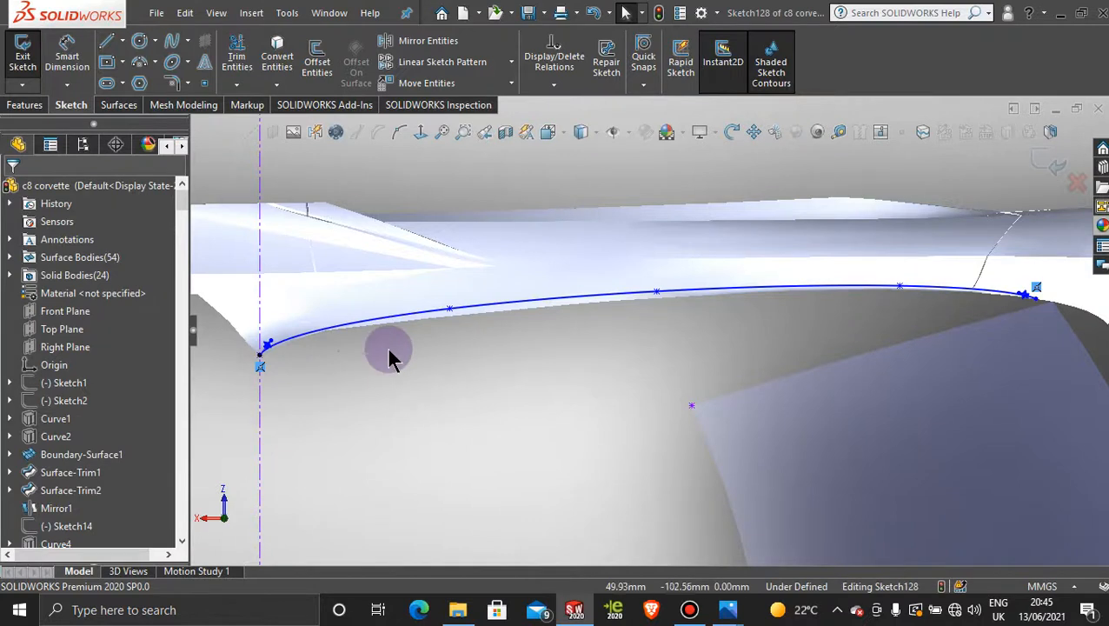
# - Display the spline's control polygon and fine-tune its control points so the curve runs smoothly just outside the body edge
pyautogui.click(390, 322)
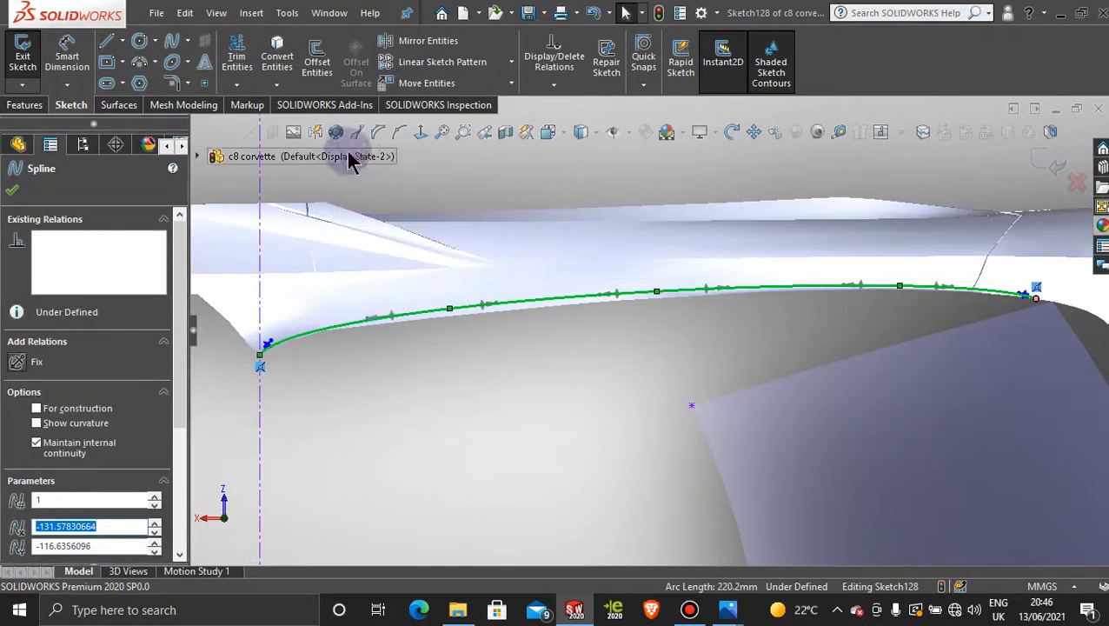
pyautogui.click(376, 134)
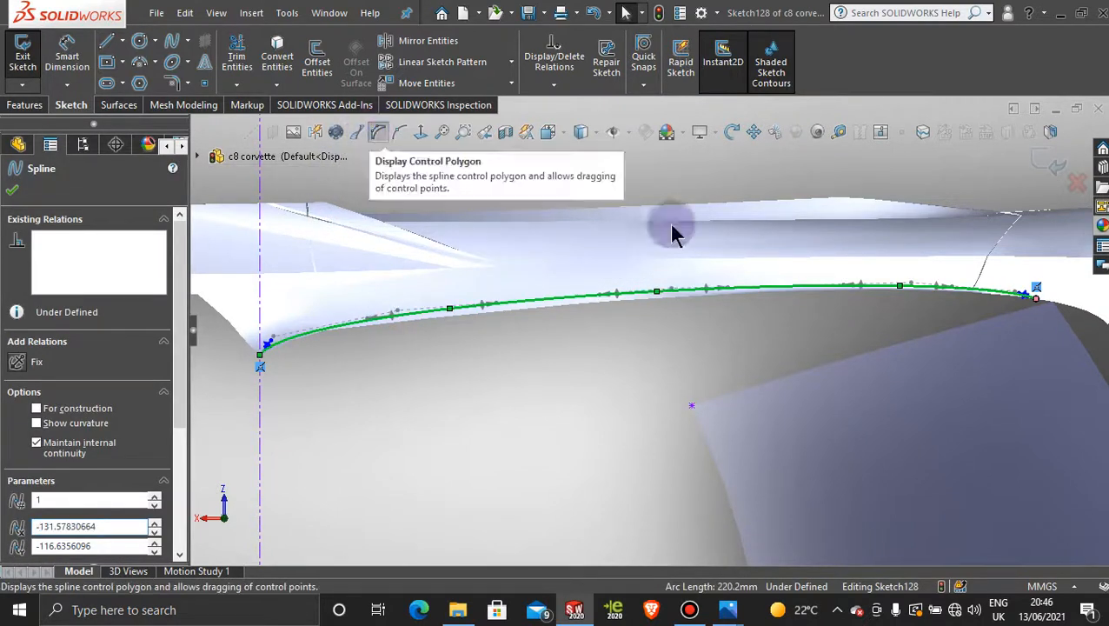
pyautogui.click(673, 292)
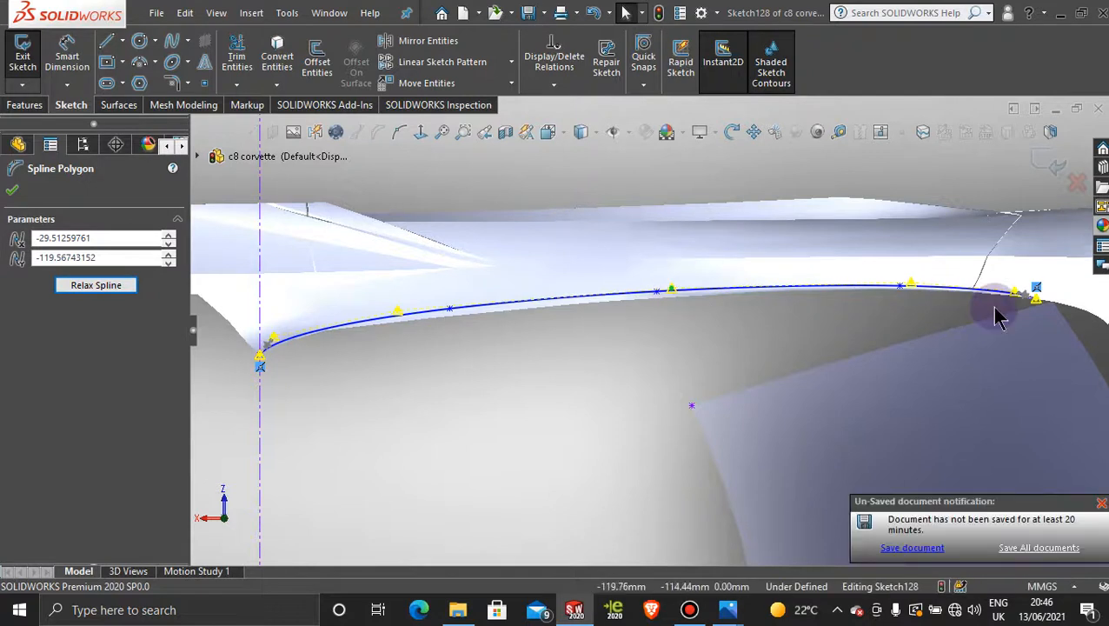
pyautogui.scroll(-1, 301, 361)
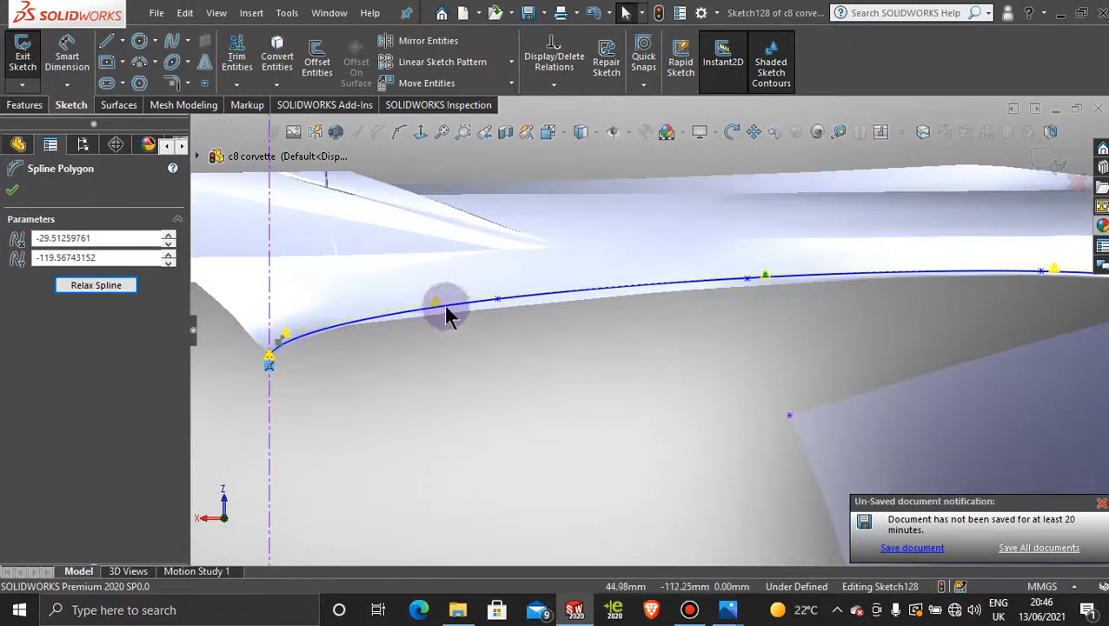
pyautogui.click(288, 337)
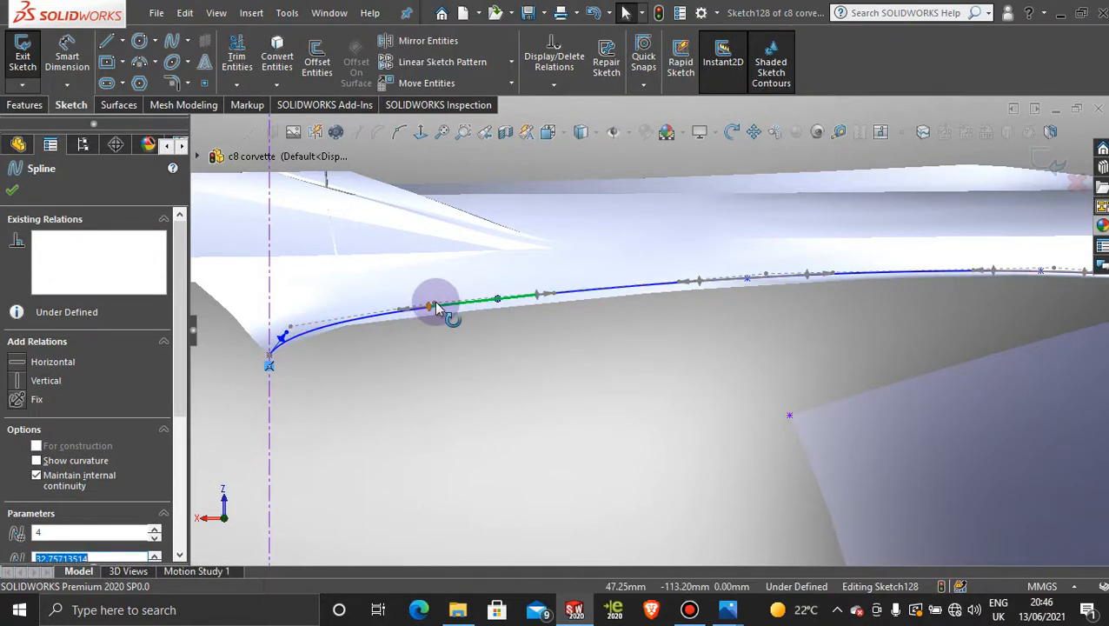
pyautogui.click(765, 278)
pyautogui.moveTo(766, 279); pyautogui.dragTo(768, 283)
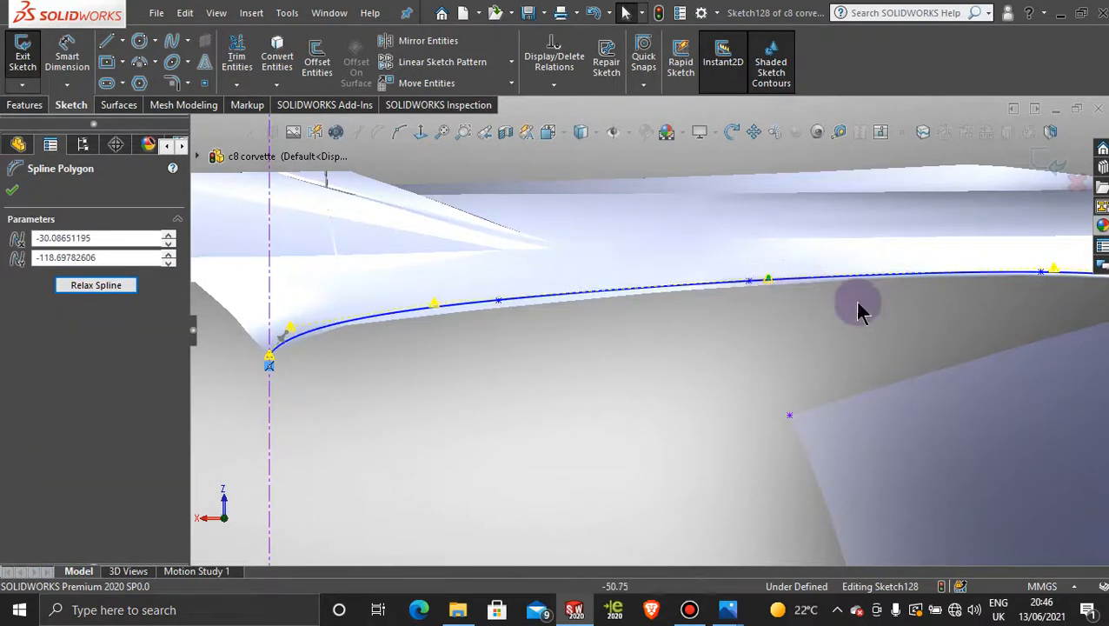
pyautogui.scroll(2, 885, 301)
pyautogui.scroll(-2, 890, 301)
pyautogui.moveTo(923, 287); pyautogui.dragTo(923, 284)
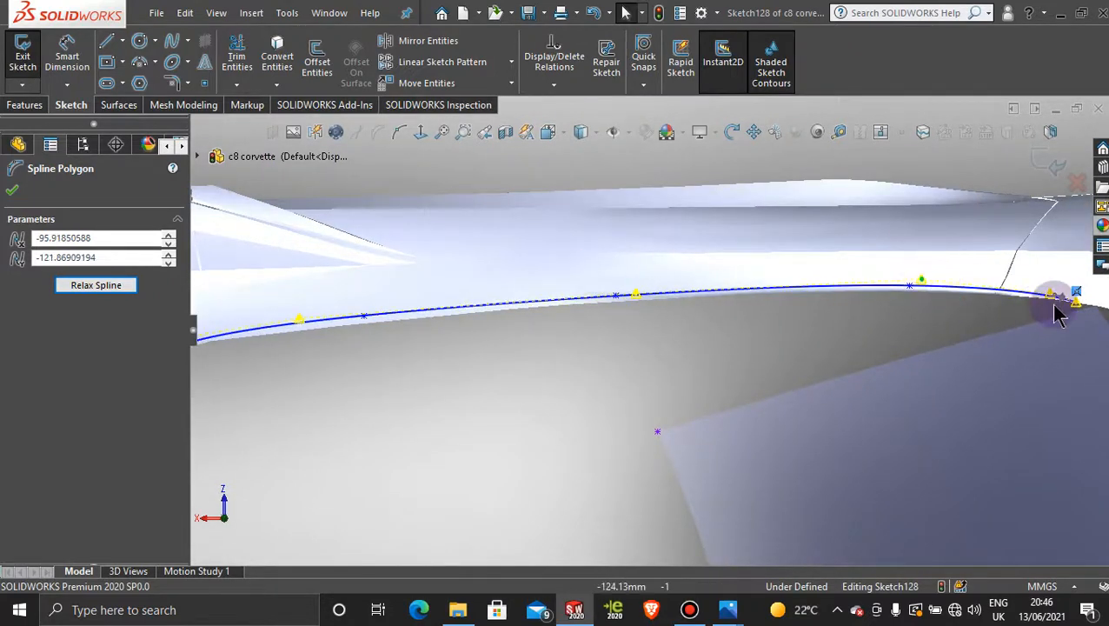
pyautogui.scroll(3, 857, 353)
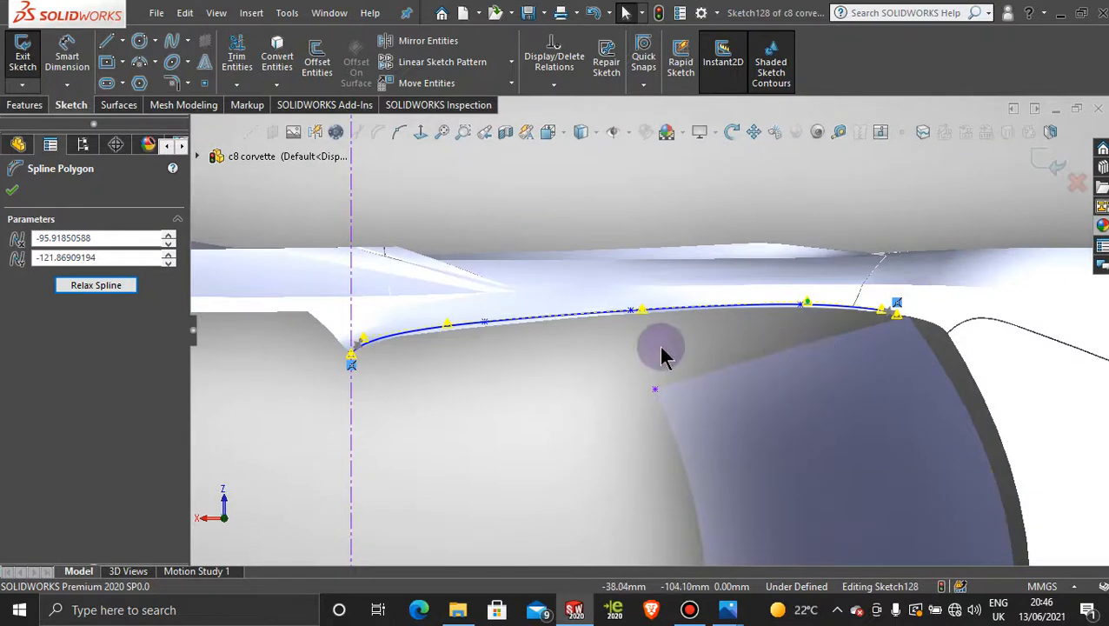
pyautogui.press('Escape')
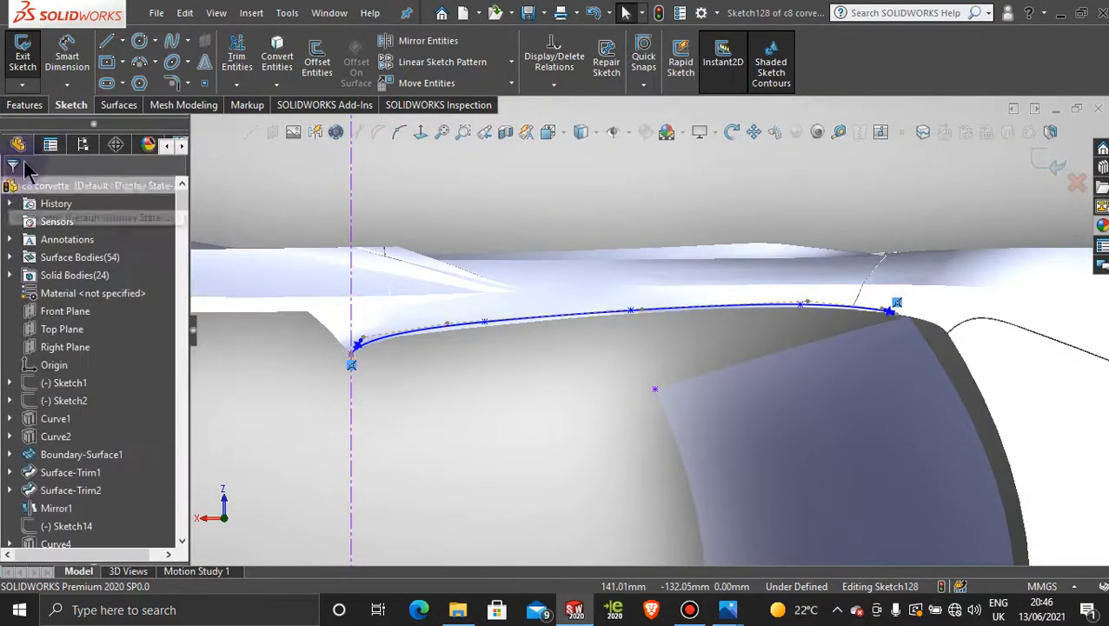
# - Trim the knitted side body surface with the spline sketch, removing the thin strip along its upper inner edge
pyautogui.click(118, 105)
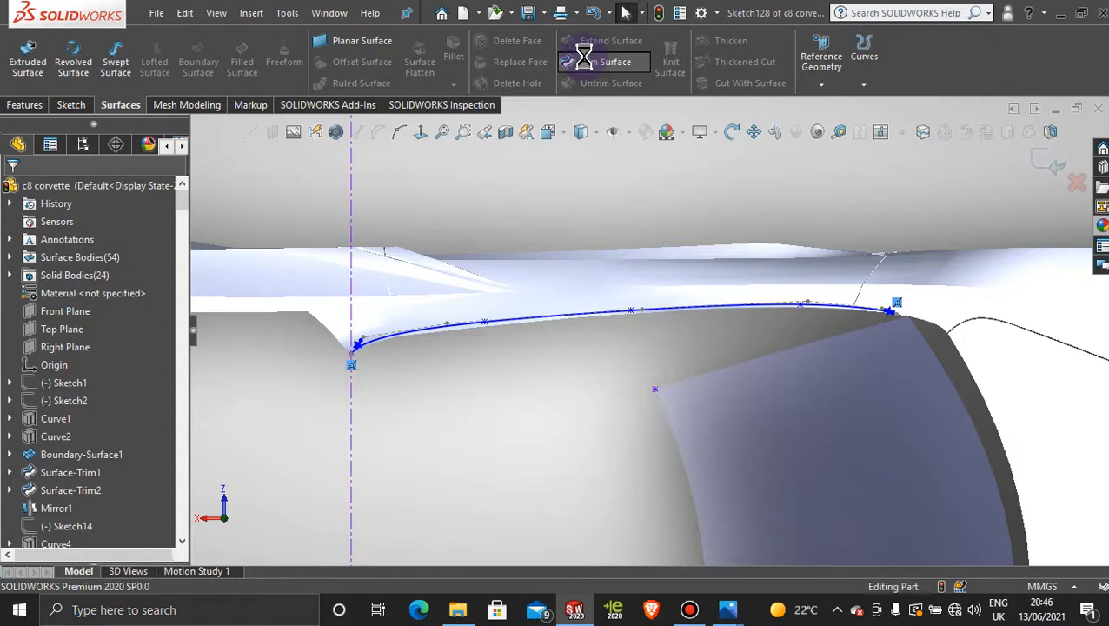
pyautogui.click(600, 62)
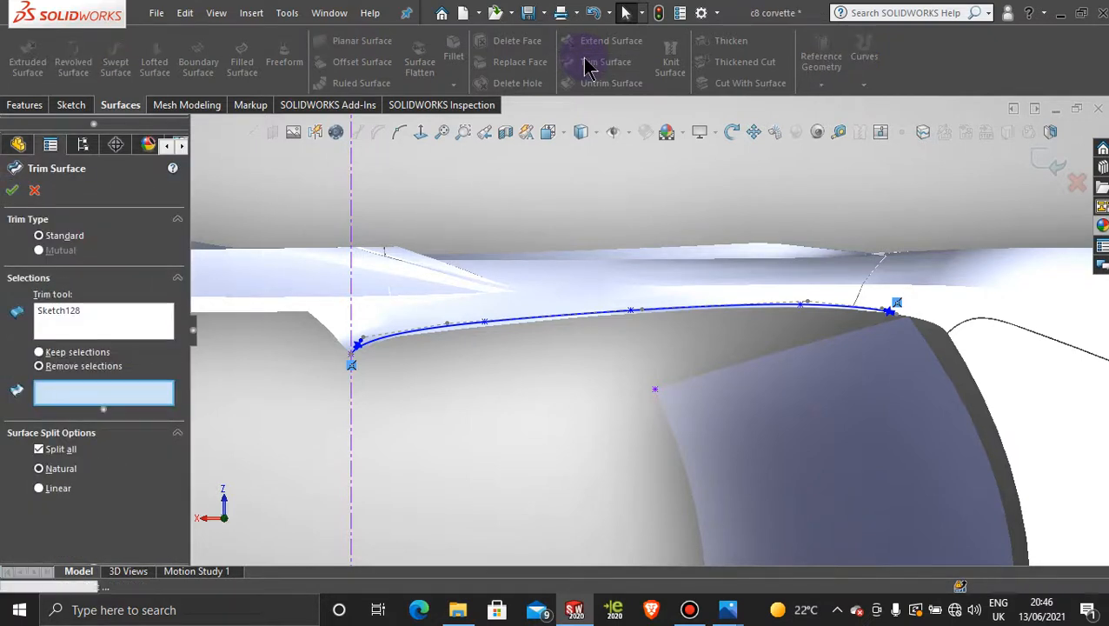
pyautogui.click(459, 329)
pyautogui.scroll(-4, 419, 333)
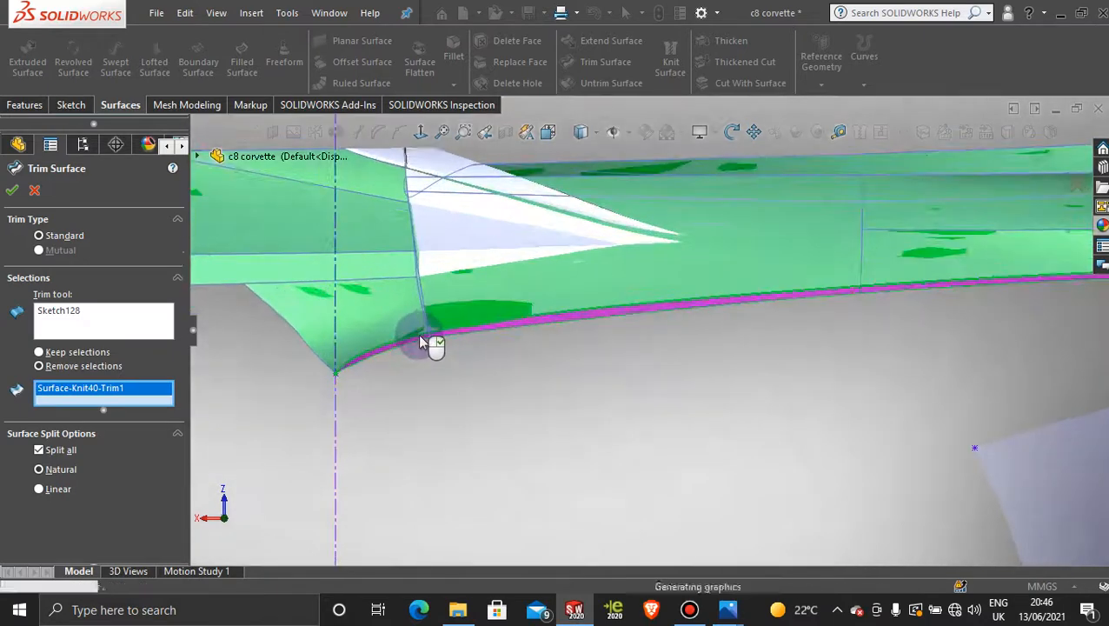
pyautogui.click(12, 191)
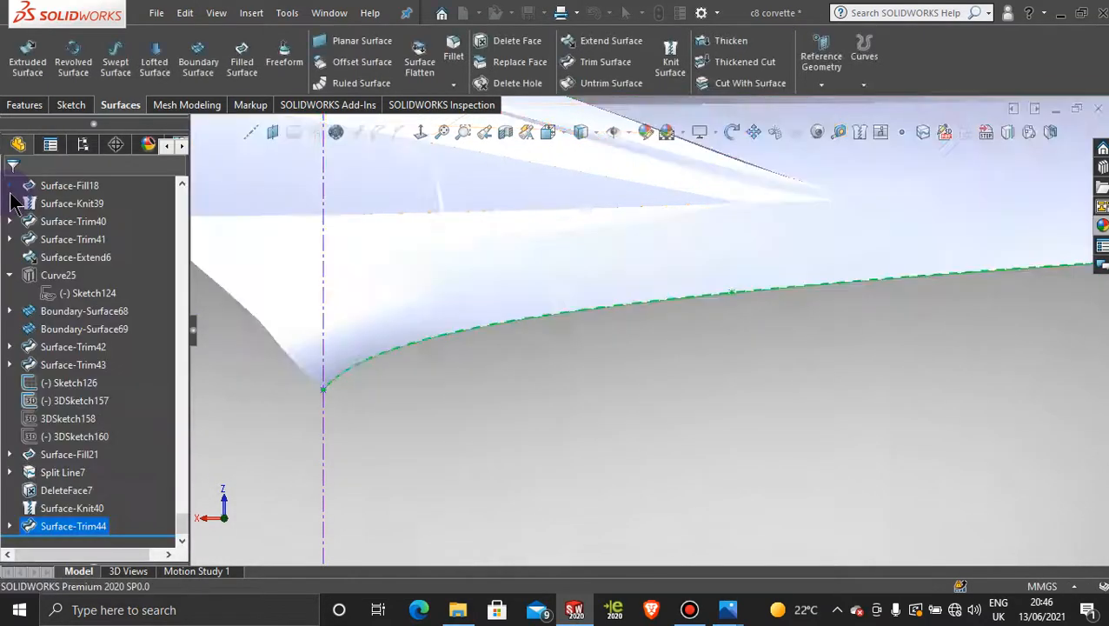
# - Check the trimmed upper side edge near the windshield and select the spline sketch belonging to the newest surface trim
pyautogui.moveTo(965, 490); pyautogui.dragTo(931, 376, button='middle')
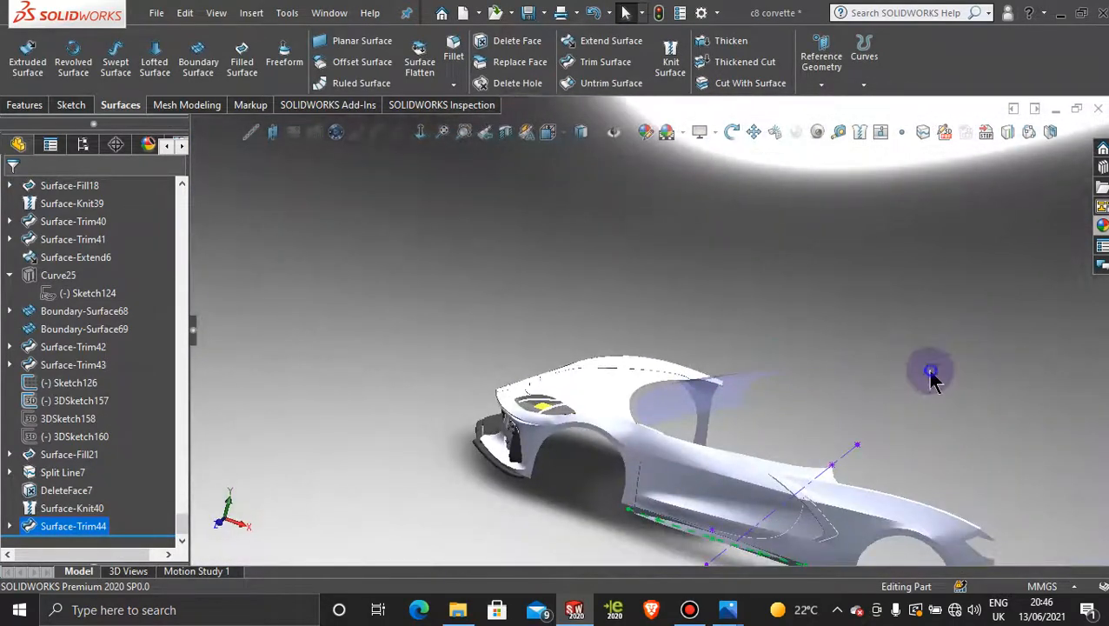
pyautogui.moveTo(657, 364); pyautogui.dragTo(695, 472, button='middle')
pyautogui.scroll(3, 683, 412)
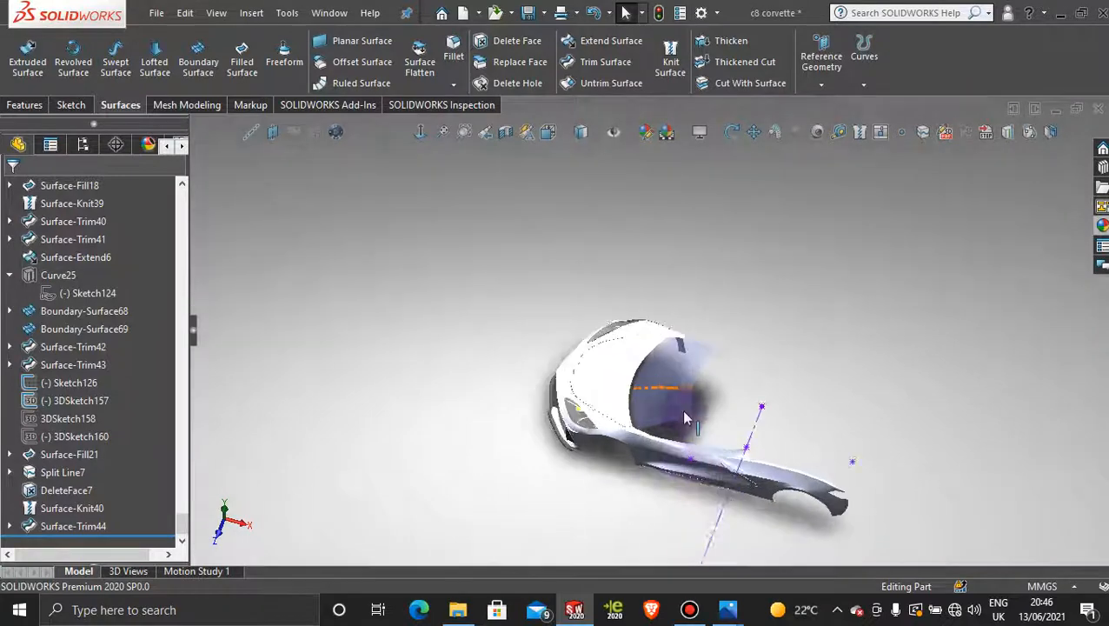
pyautogui.scroll(-9, 681, 409)
pyautogui.moveTo(529, 498); pyautogui.dragTo(590, 465, button='middle')
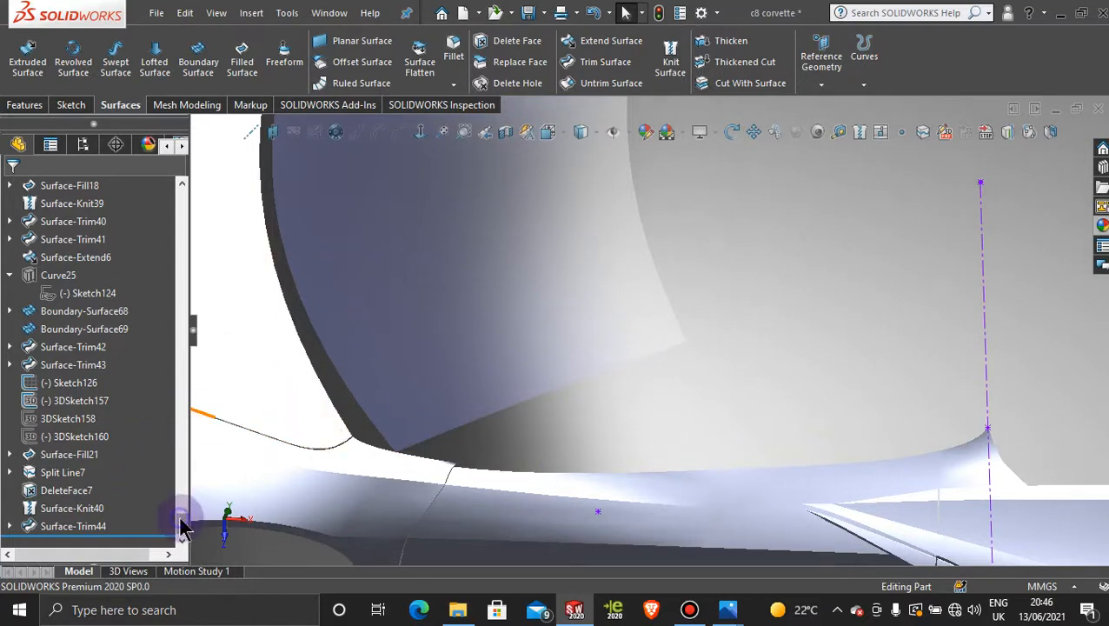
pyautogui.click(6, 527)
pyautogui.click(76, 530)
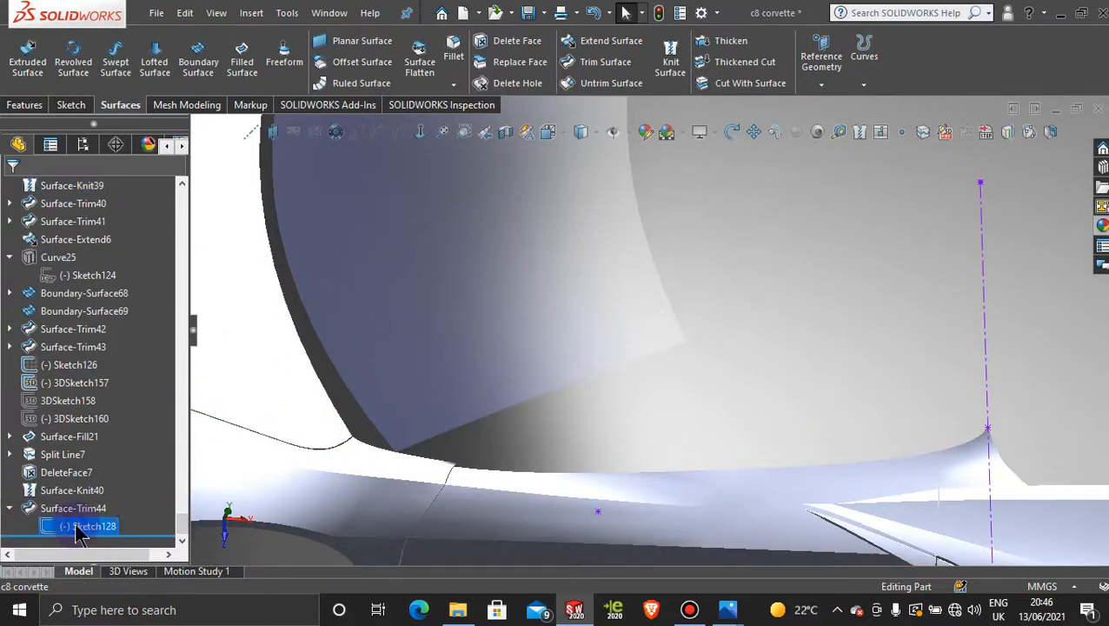
# - Edit Sketch128 under Surface-Trim44 in a normal view and move the spline's front endpoint to the lower corner of the windshield surface
pyautogui.click(91, 475)
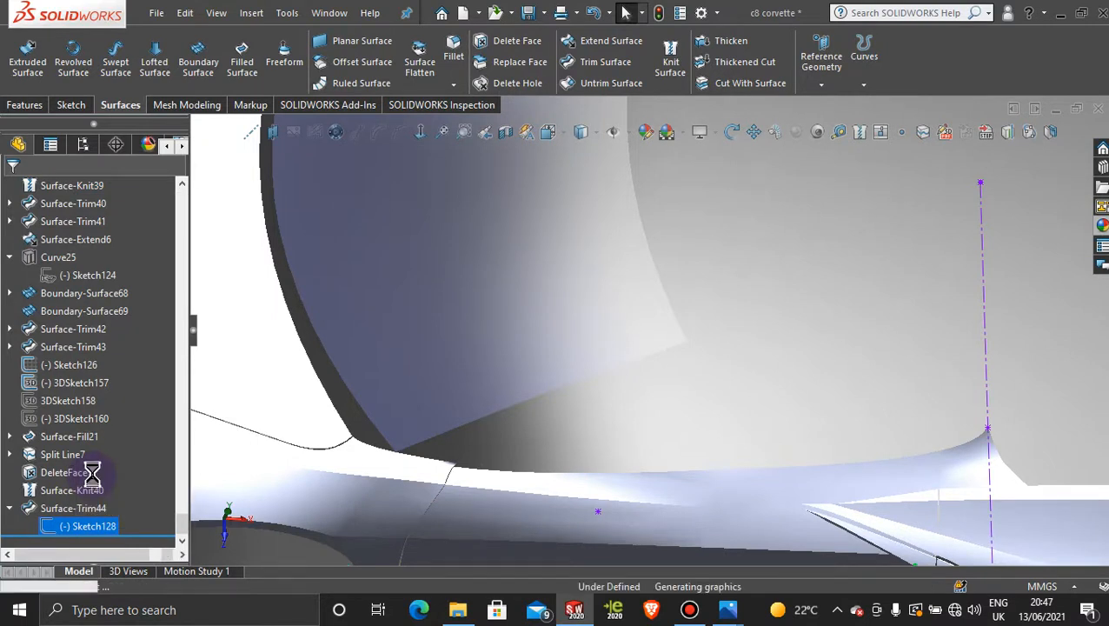
pyautogui.scroll(2, 658, 459)
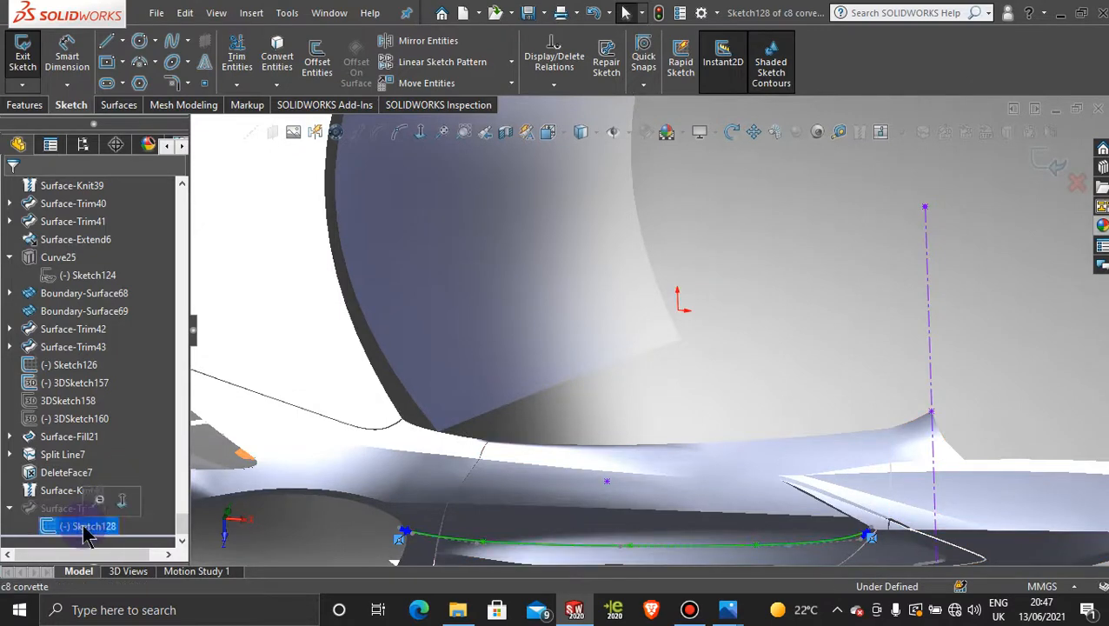
pyautogui.click(419, 137)
pyautogui.click(438, 139)
pyautogui.scroll(-3, 598, 279)
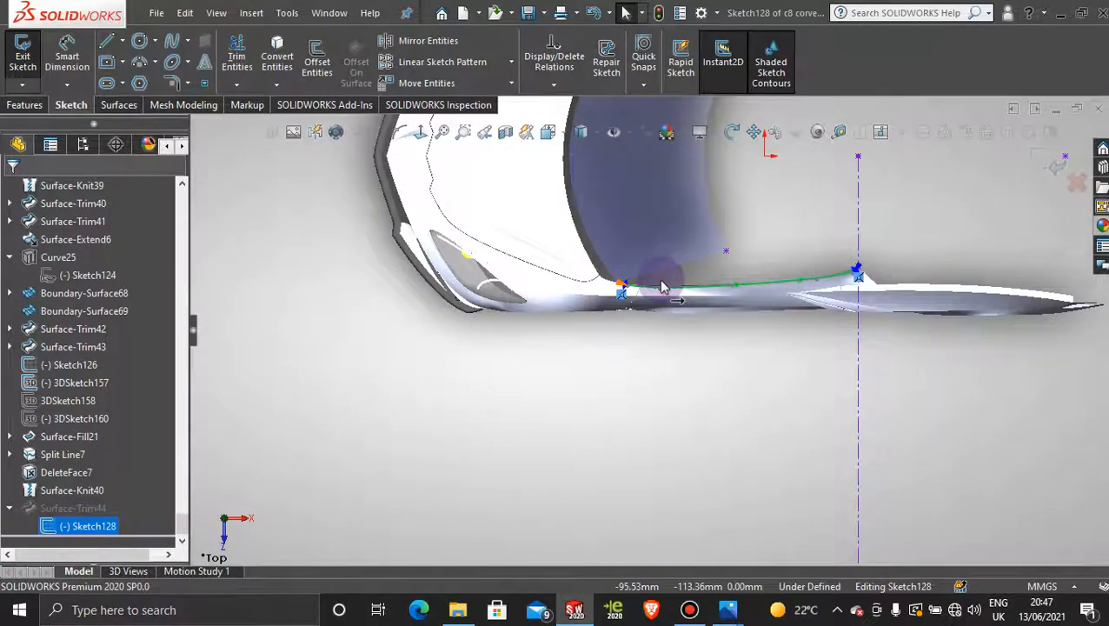
pyautogui.scroll(-4, 661, 287)
pyautogui.scroll(-2, 553, 328)
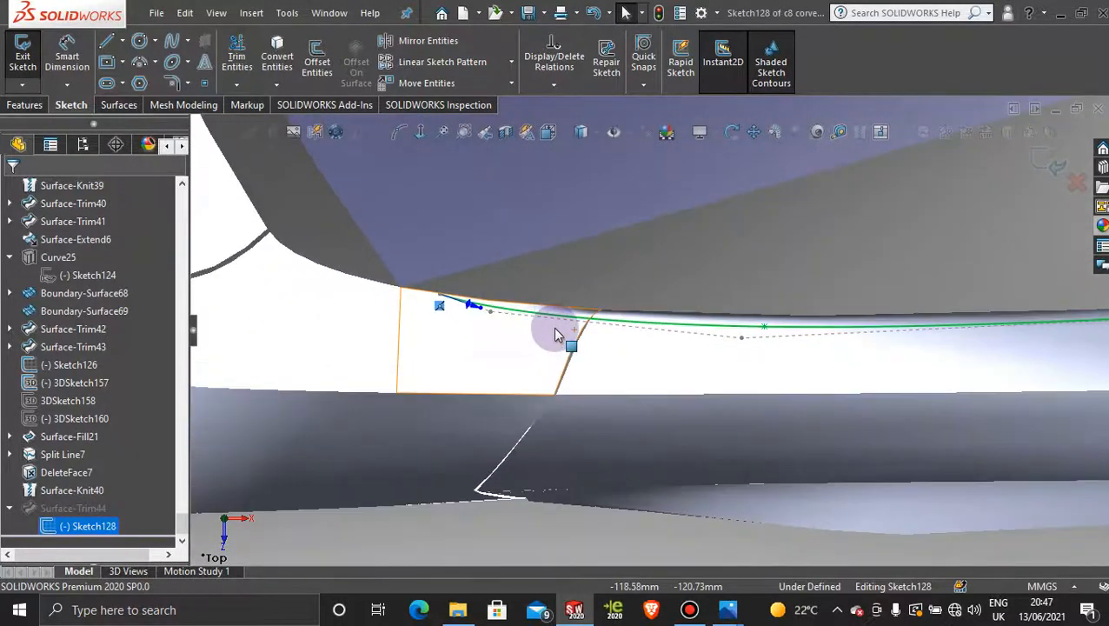
pyautogui.moveTo(440, 293); pyautogui.dragTo(341, 281)
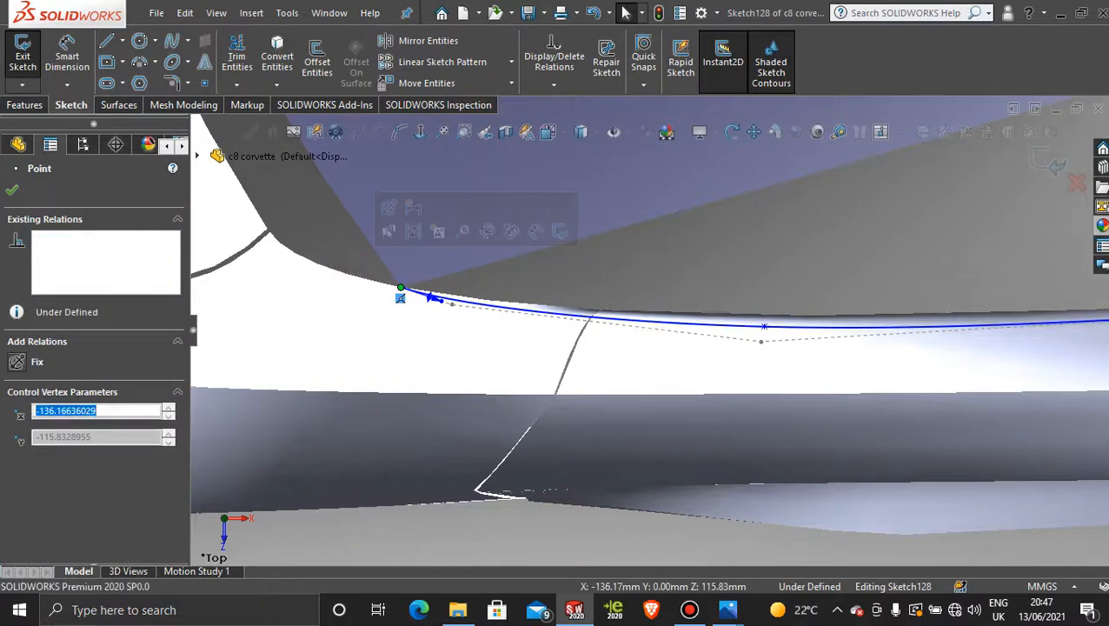
# - Move the spline's control polygon vertex behind the windshield corner to about X -93.36, Y -121.90 to follow the body edge
pyautogui.click(762, 346)
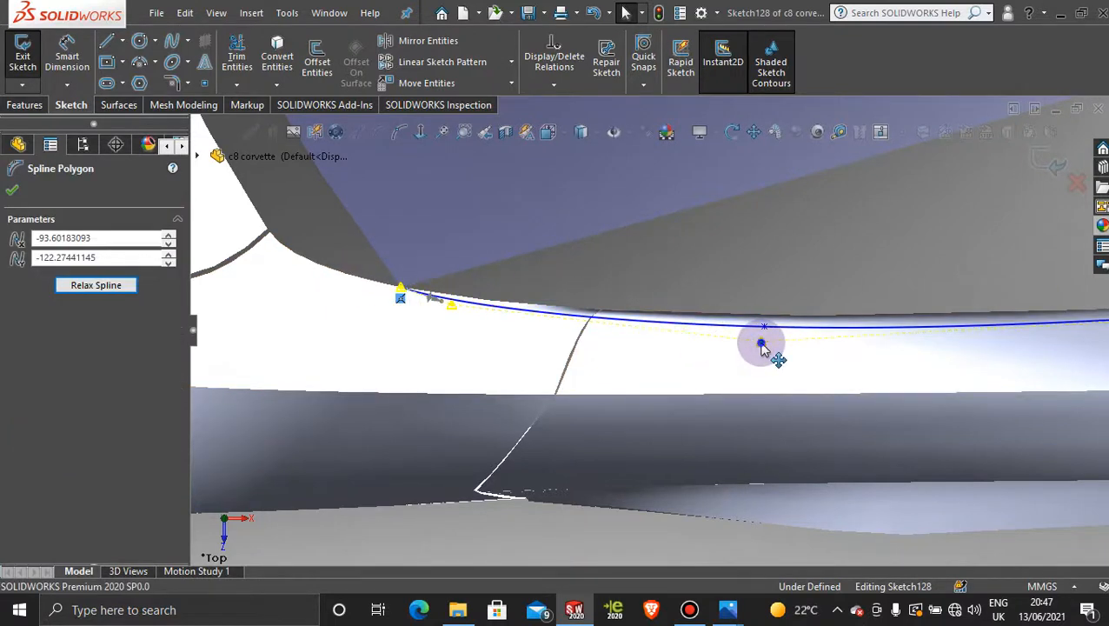
pyautogui.moveTo(762, 346); pyautogui.dragTo(764, 345)
pyautogui.scroll(-3, 813, 328)
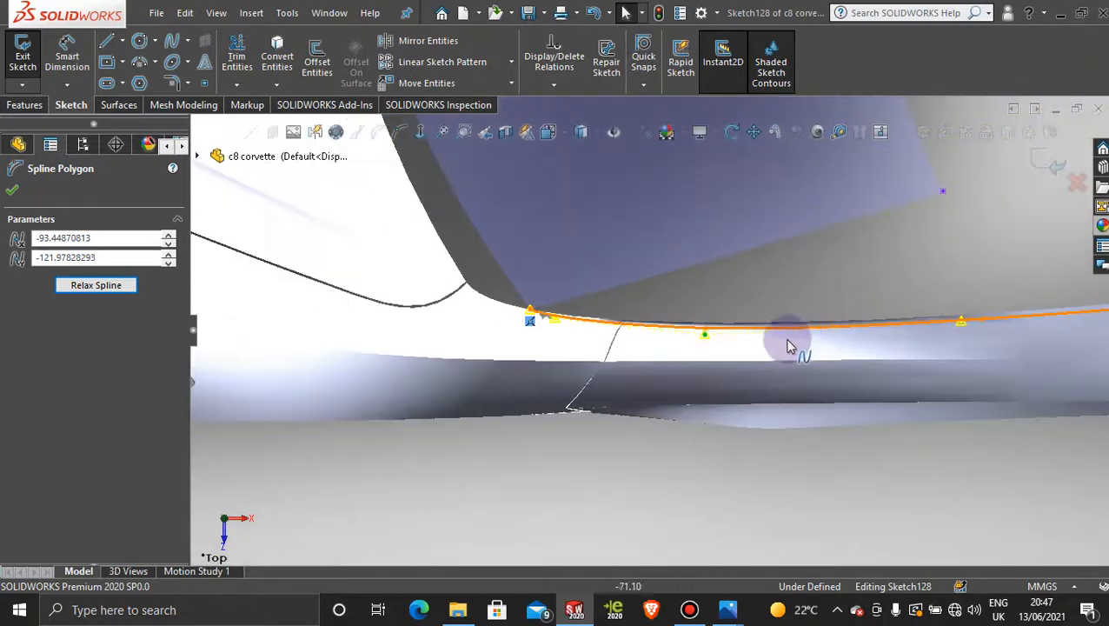
pyautogui.moveTo(657, 334); pyautogui.dragTo(658, 329)
pyautogui.scroll(4, 658, 329)
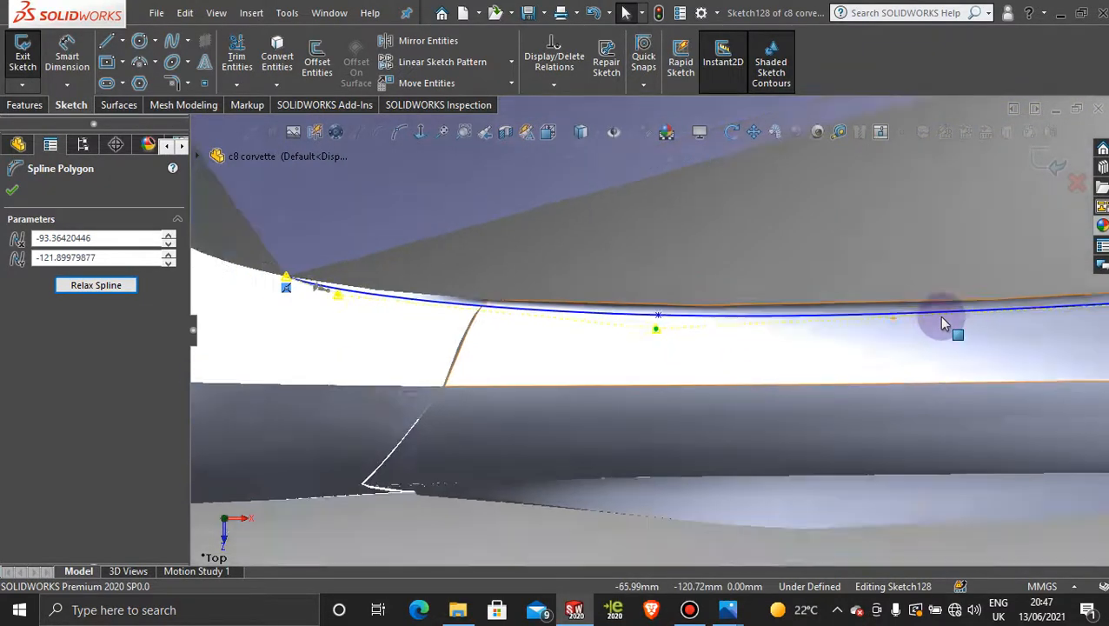
# - Move the control polygon vertex near the spline's rear end to about X 77.54, Y -108.14
pyautogui.scroll(6, 939, 343)
pyautogui.scroll(-7, 930, 316)
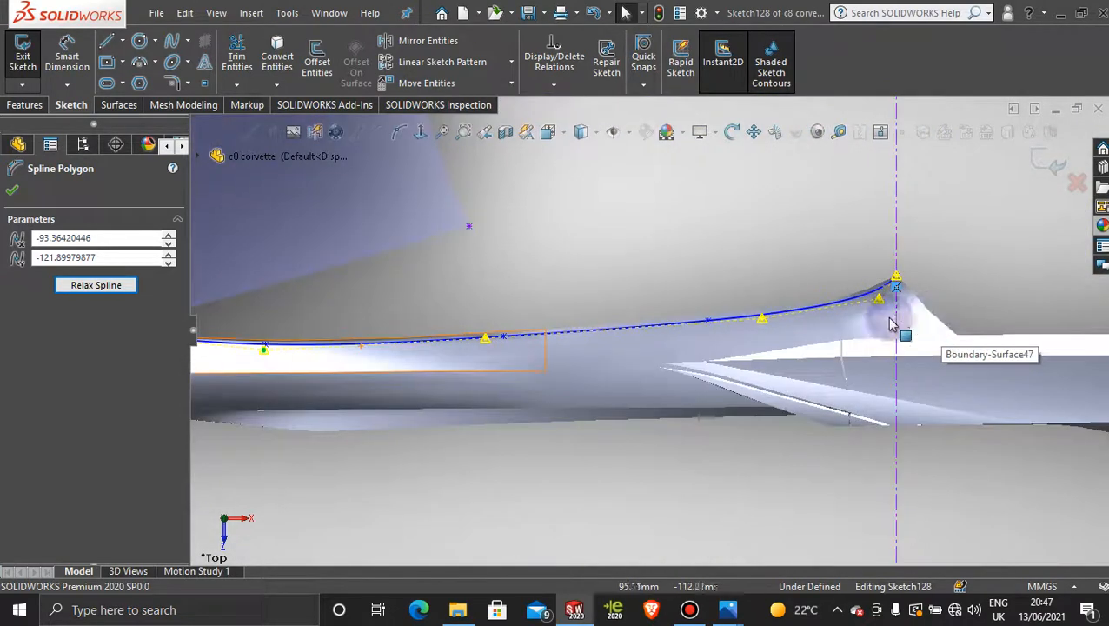
pyautogui.scroll(5, 817, 326)
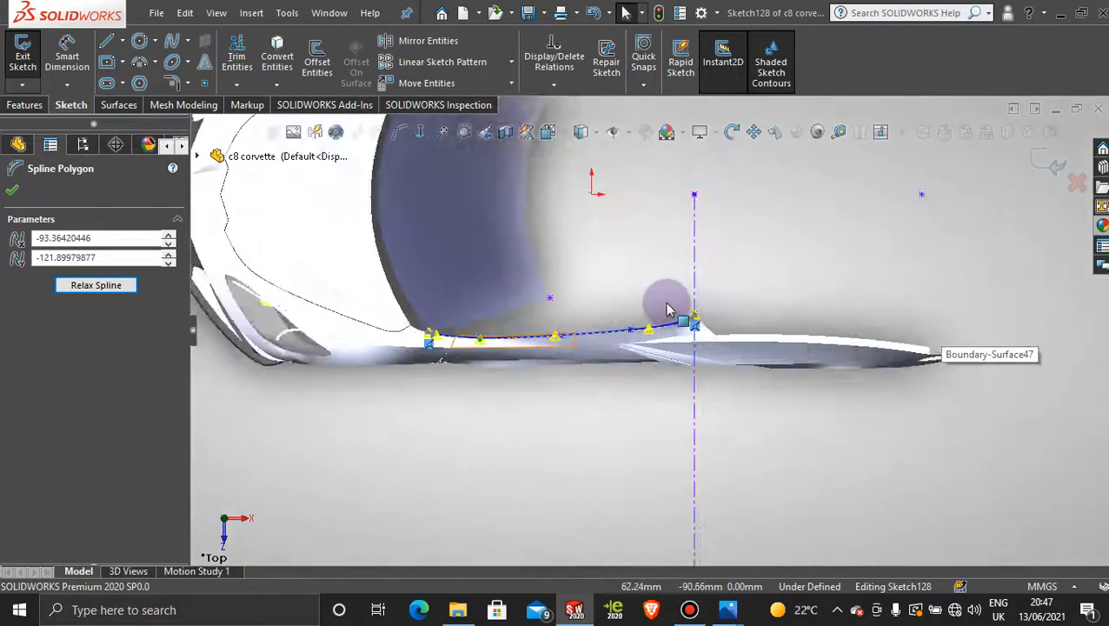
pyautogui.scroll(-6, 711, 352)
pyautogui.scroll(-2, 711, 352)
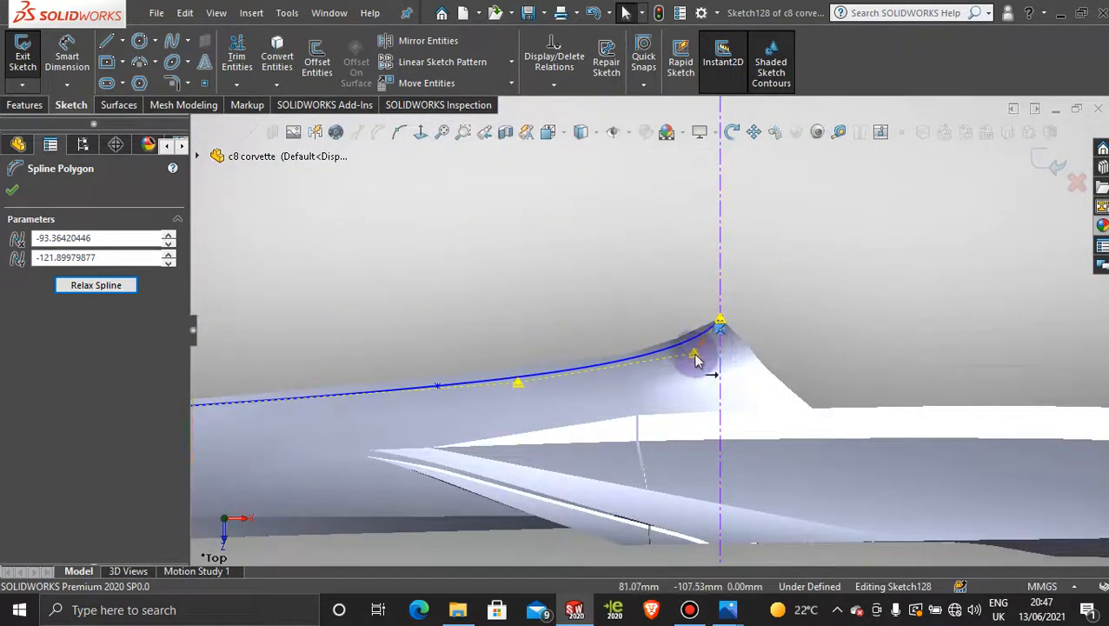
pyautogui.click(692, 356)
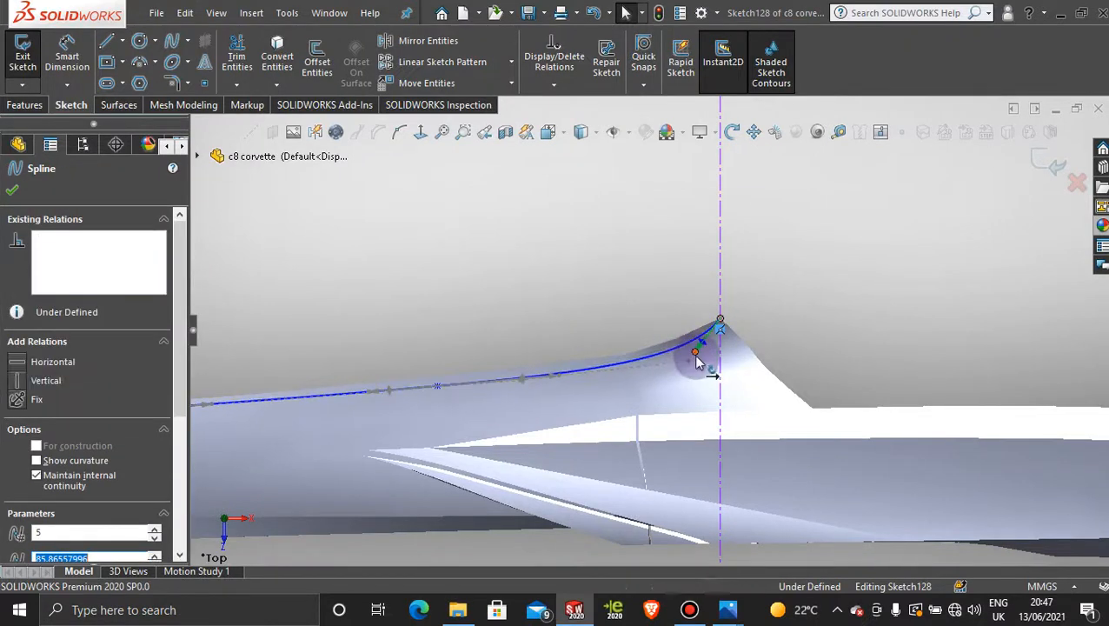
pyautogui.click(690, 368)
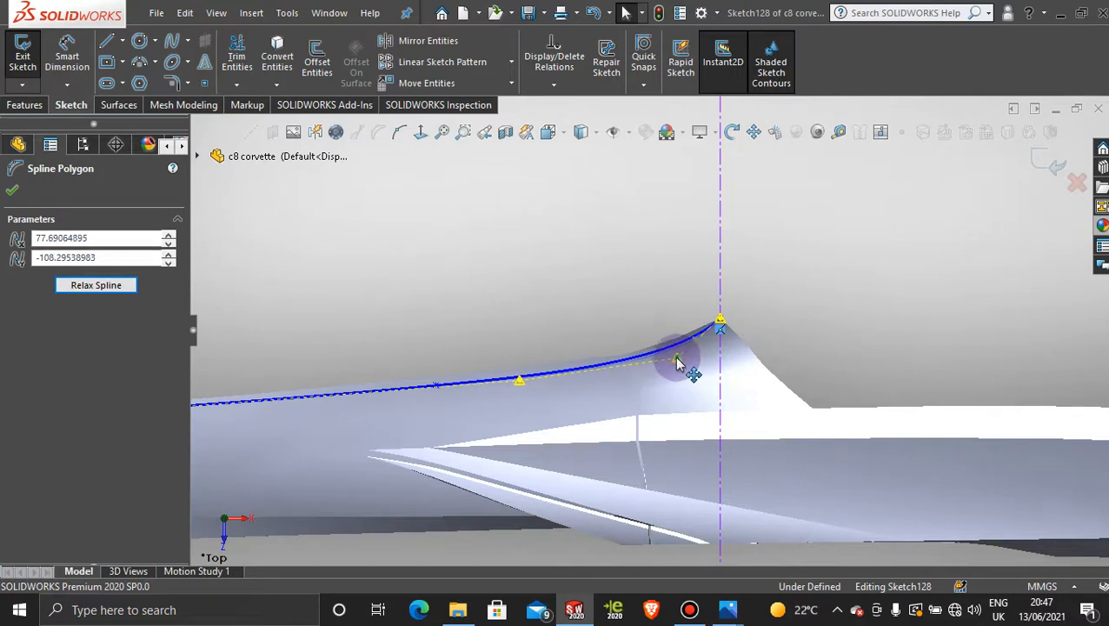
pyautogui.moveTo(678, 362); pyautogui.dragTo(676, 360)
# - Delete the relation holding the spline's front endpoint and move the endpoint to the hood corner at about X -151.49, Y -109.42
pyautogui.scroll(3, 499, 412)
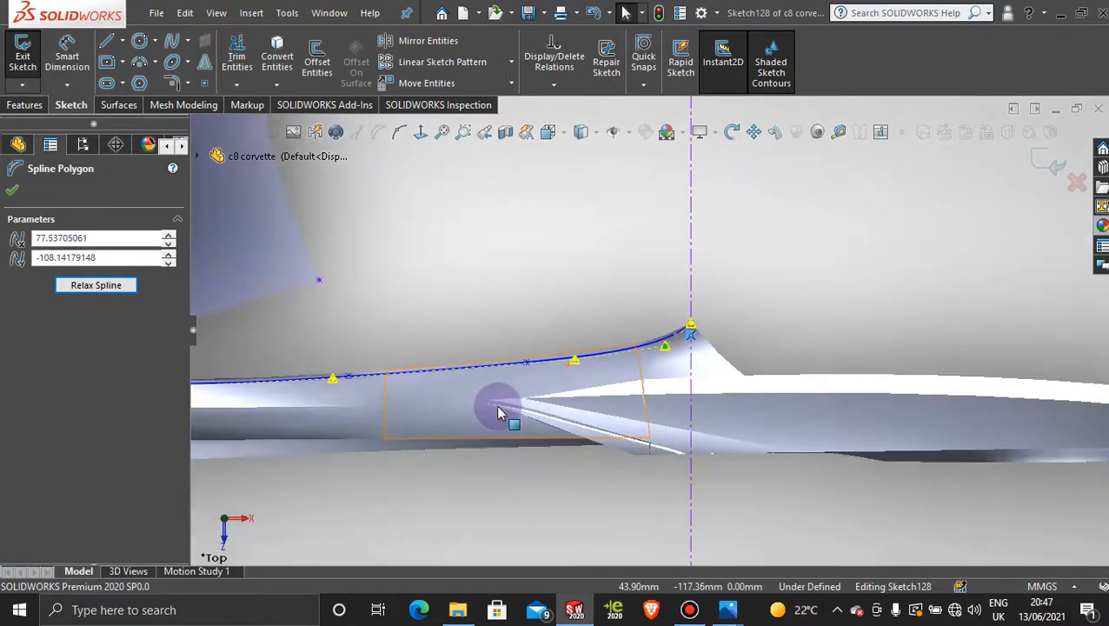
pyautogui.scroll(3, 499, 412)
pyautogui.scroll(-5, 398, 361)
pyautogui.scroll(2, 396, 380)
pyautogui.scroll(-2, 365, 366)
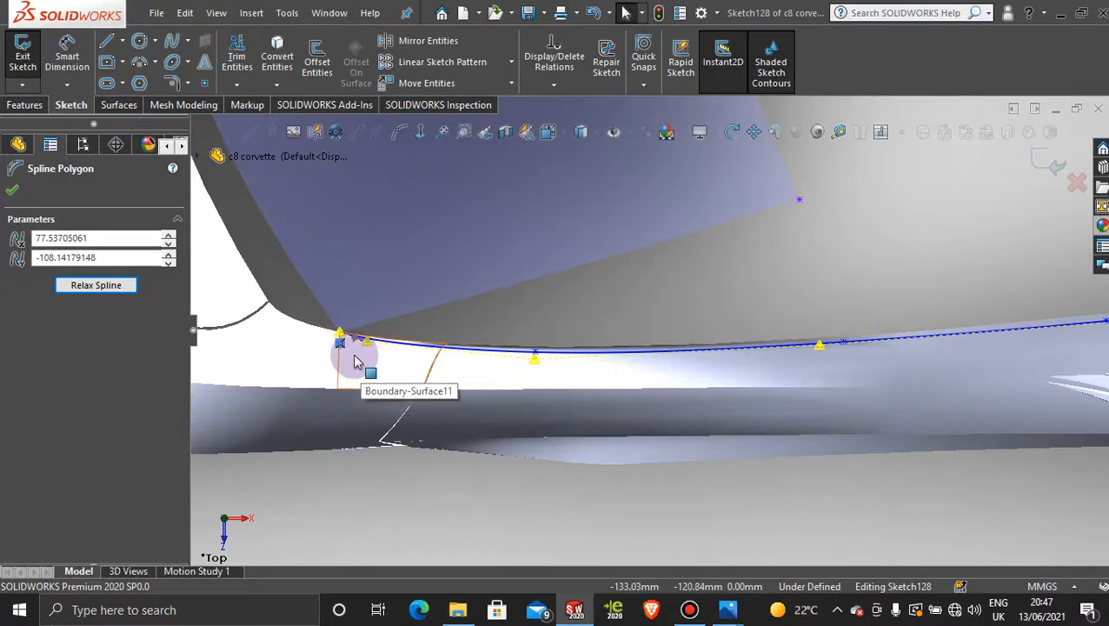
pyautogui.scroll(-2, 321, 335)
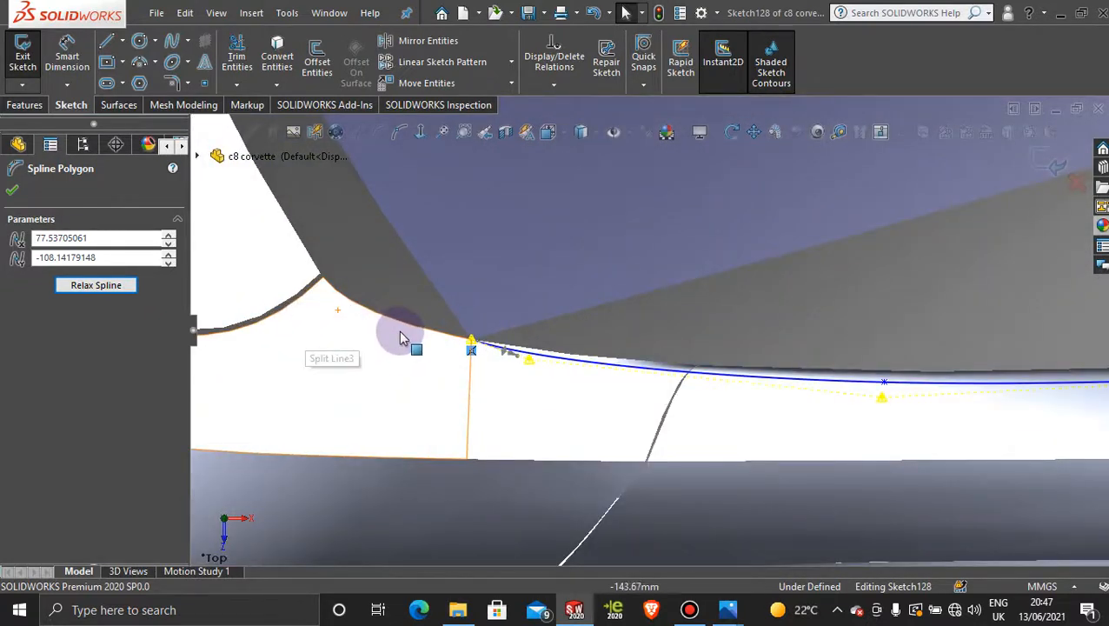
pyautogui.moveTo(472, 339); pyautogui.dragTo(406, 326)
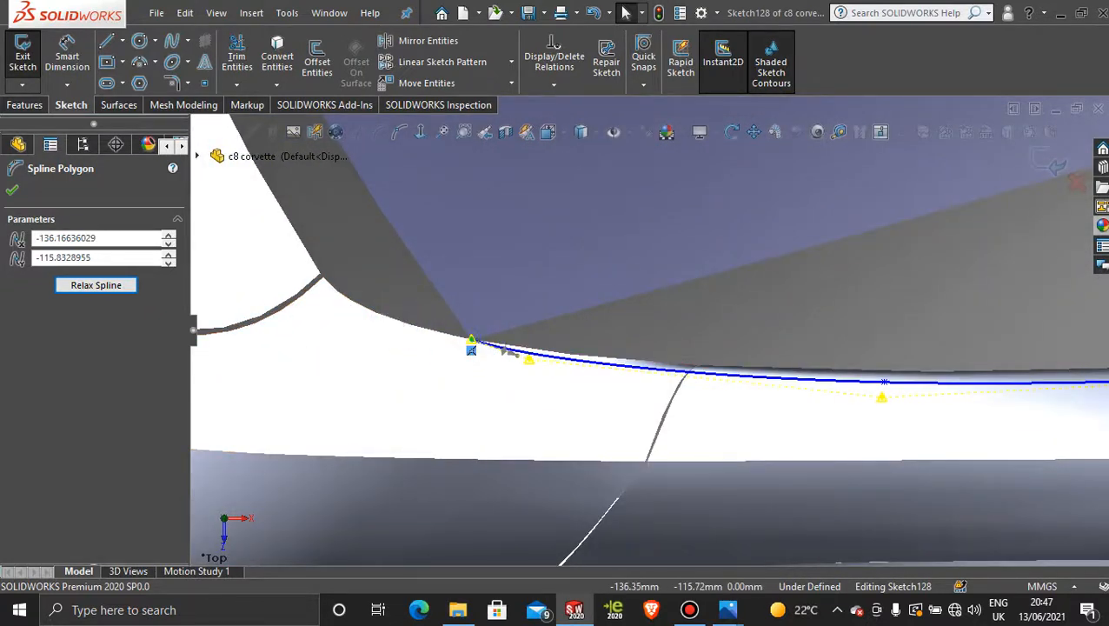
pyautogui.rightClick(471, 356)
pyautogui.click(545, 542)
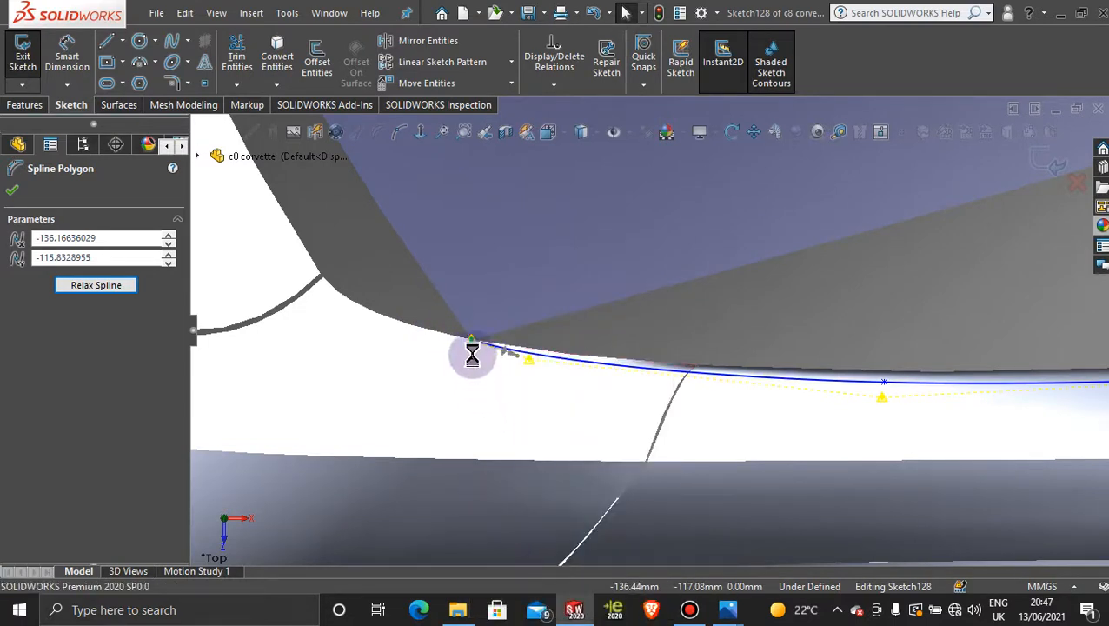
pyautogui.moveTo(471, 341); pyautogui.dragTo(327, 290)
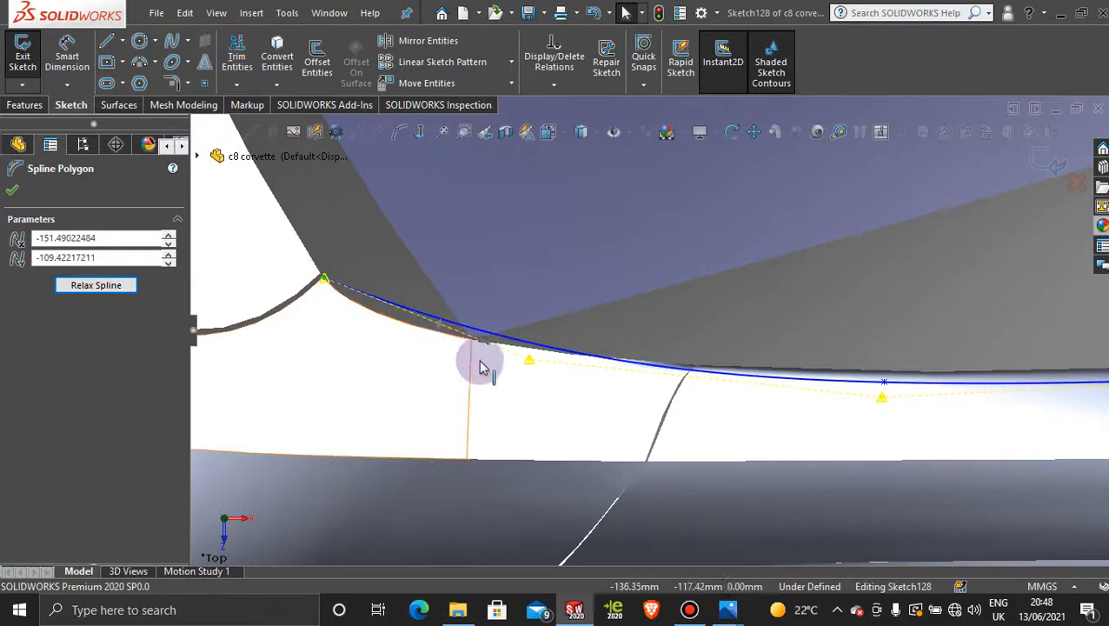
# - Shape the spline's front by moving its two nearest control vertices to about X -147.24, Y -116.23 and X -93.65, Y -121.76
pyautogui.moveTo(528, 365); pyautogui.dragTo(365, 347)
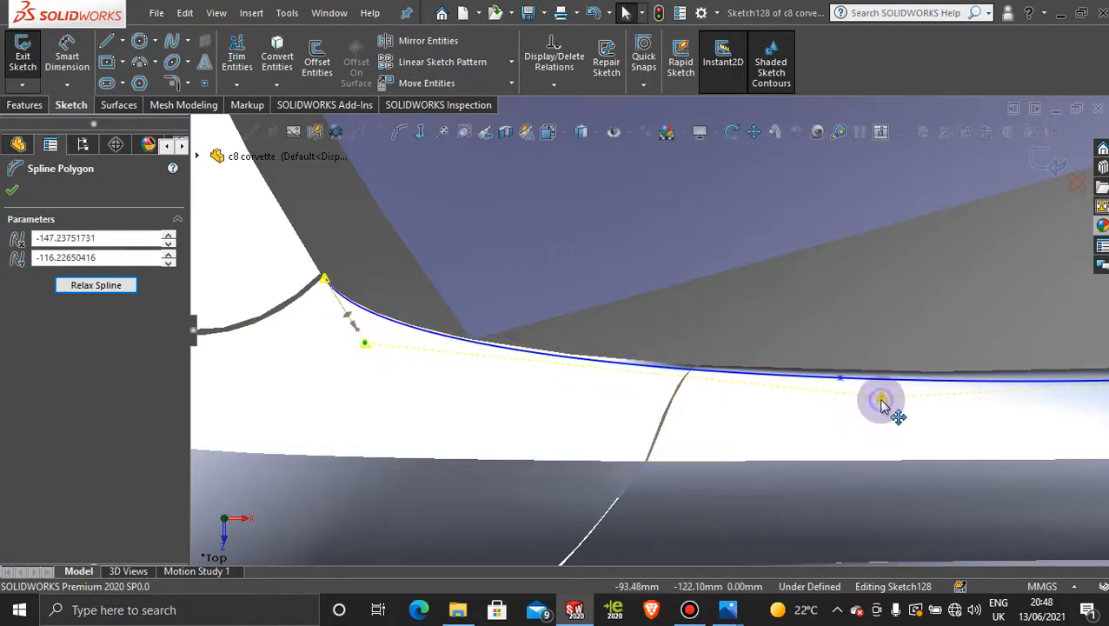
pyautogui.moveTo(881, 400); pyautogui.dragTo(881, 413)
pyautogui.scroll(5, 880, 426)
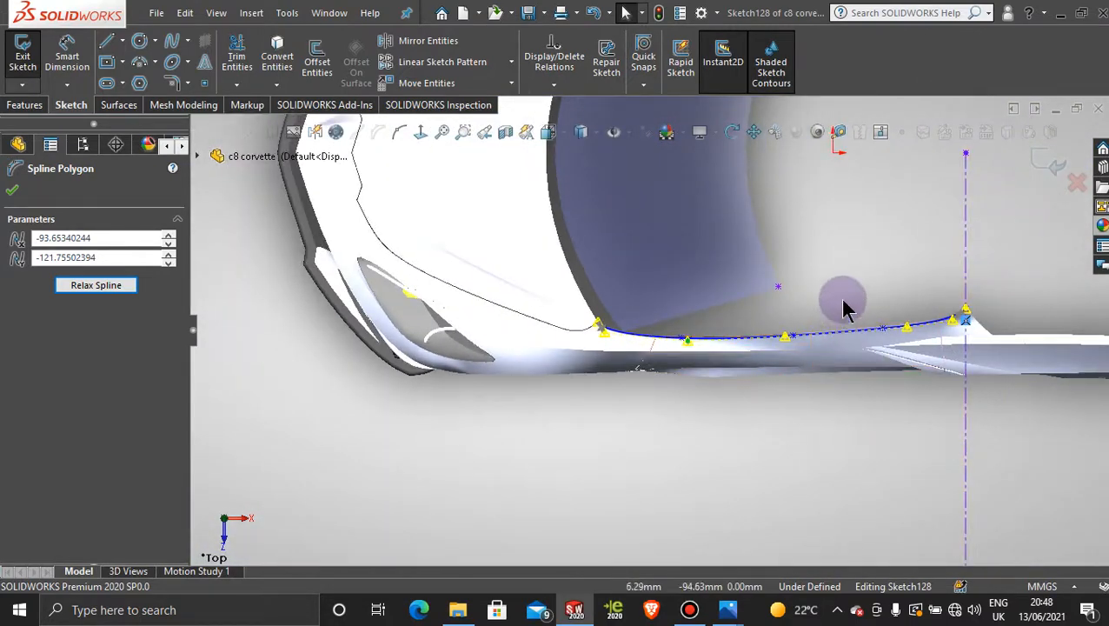
pyautogui.scroll(-2, 844, 307)
pyautogui.scroll(4, 841, 309)
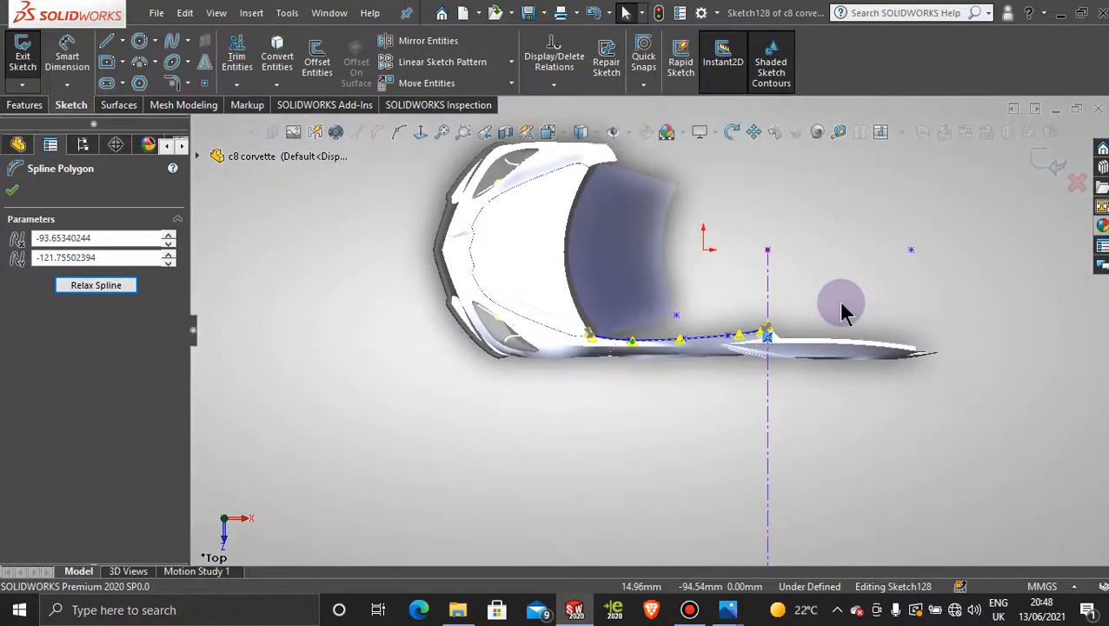
pyautogui.scroll(-3, 743, 291)
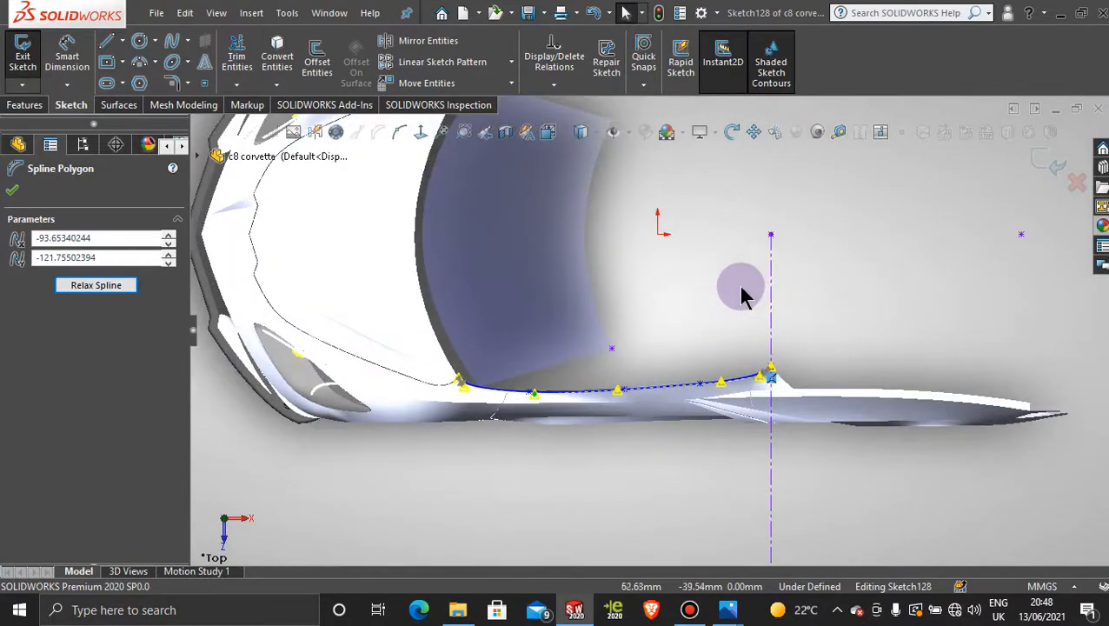
pyautogui.scroll(2, 663, 295)
pyautogui.click(10, 190)
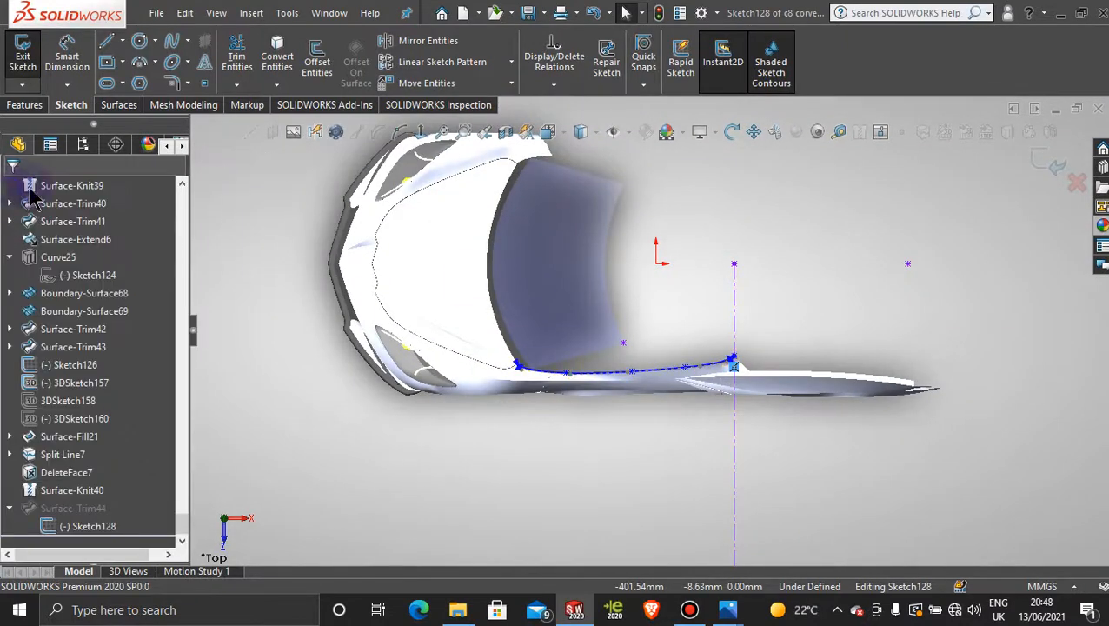
# - Draw a horizontal centerline about 365 mm long from the origin toward the rear of the car
pyautogui.click(123, 42)
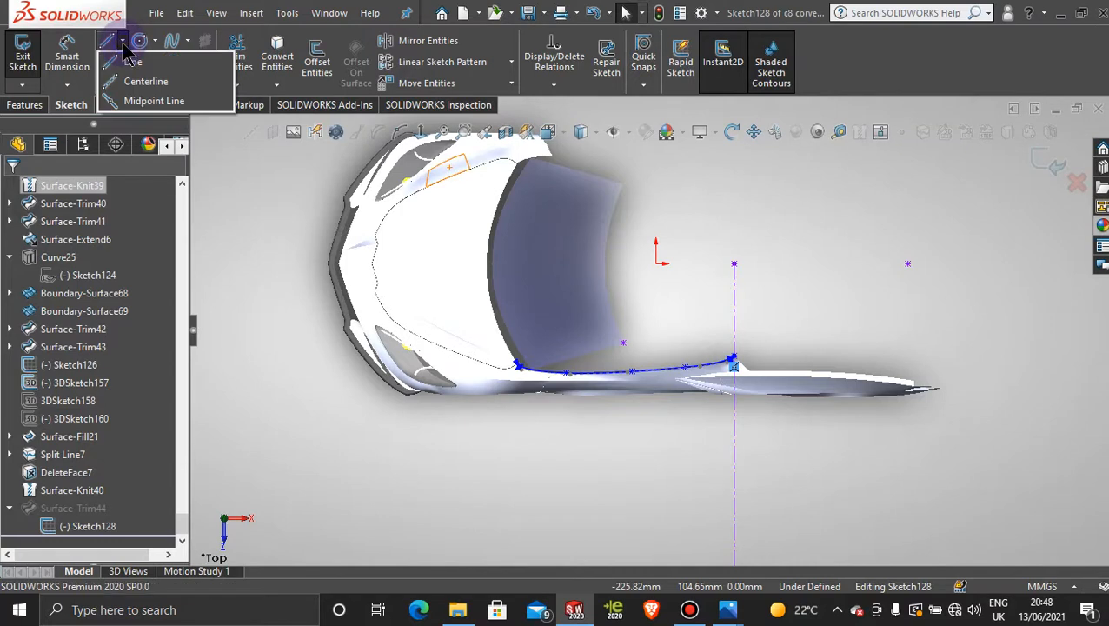
pyautogui.click(152, 82)
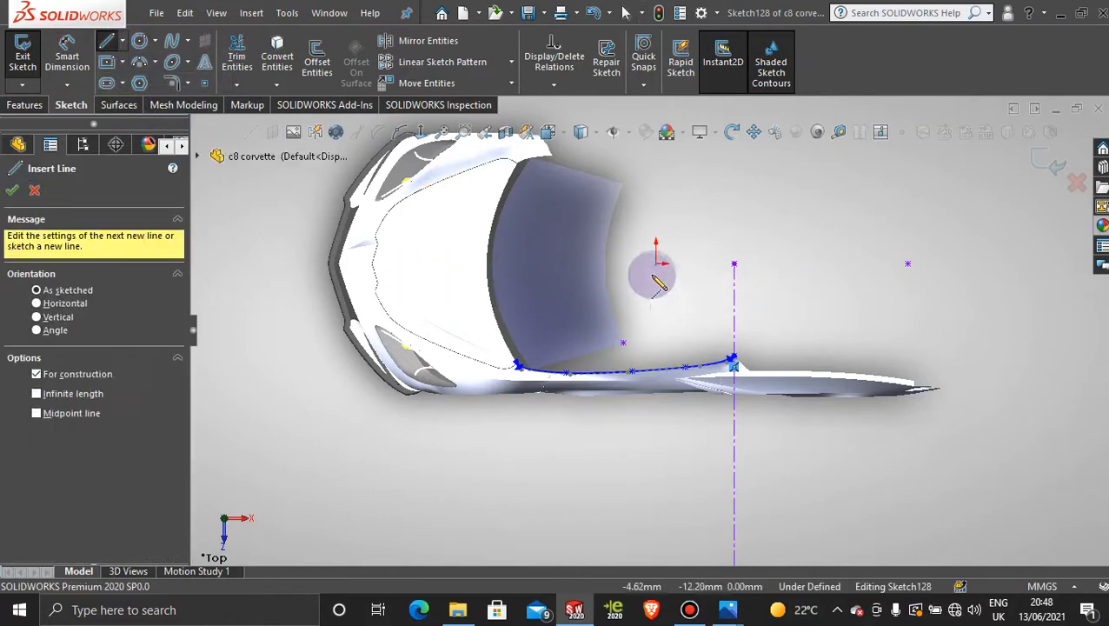
pyautogui.click(657, 264)
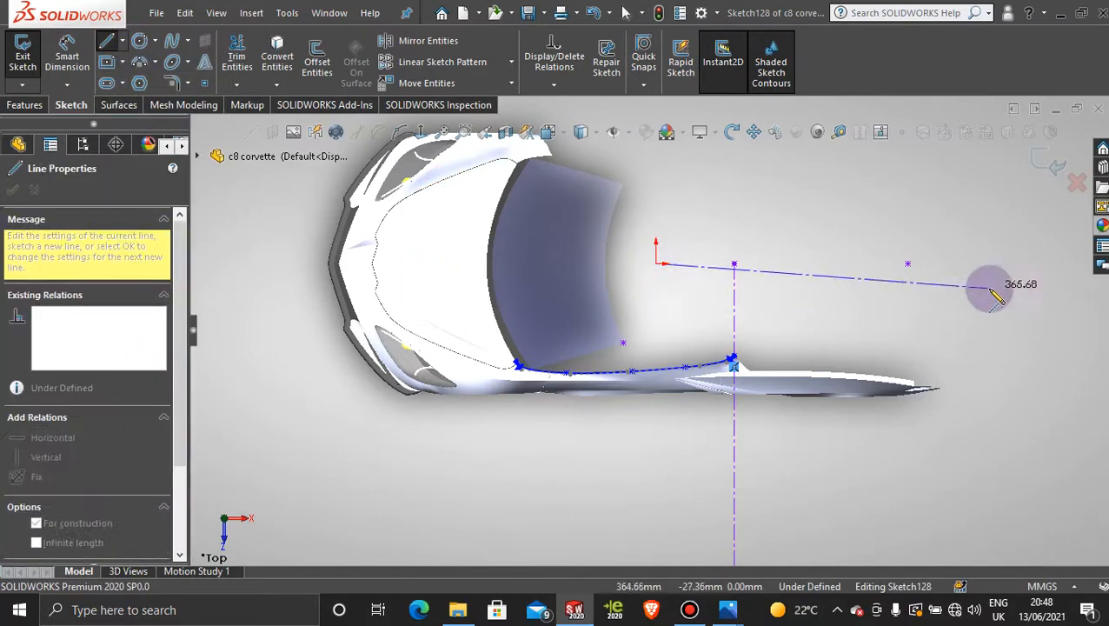
pyautogui.click(991, 264)
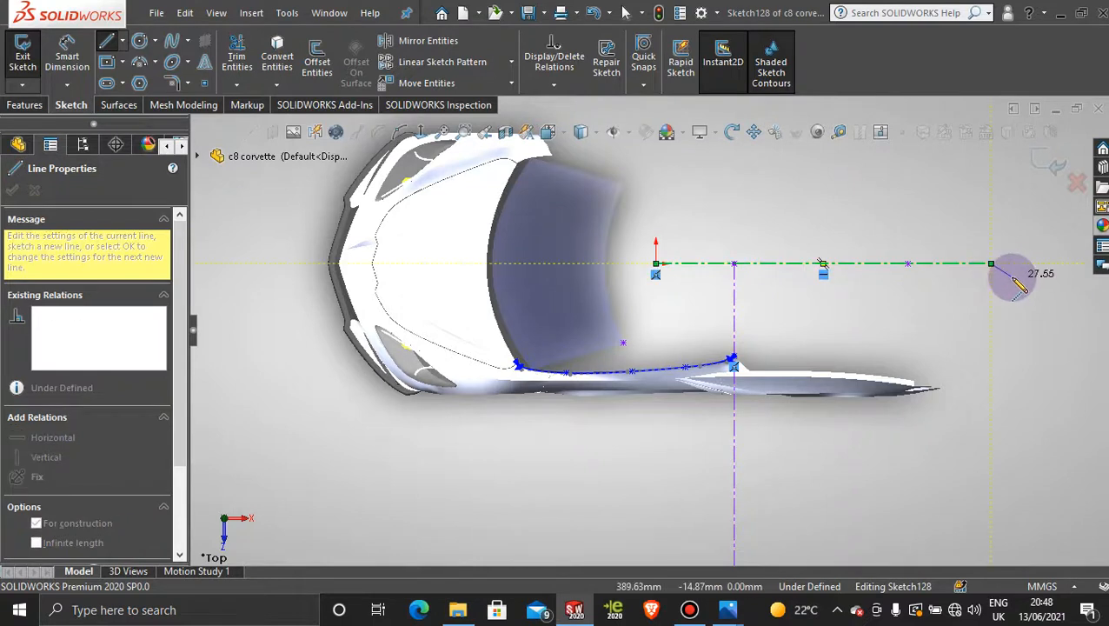
pyautogui.press('Escape')
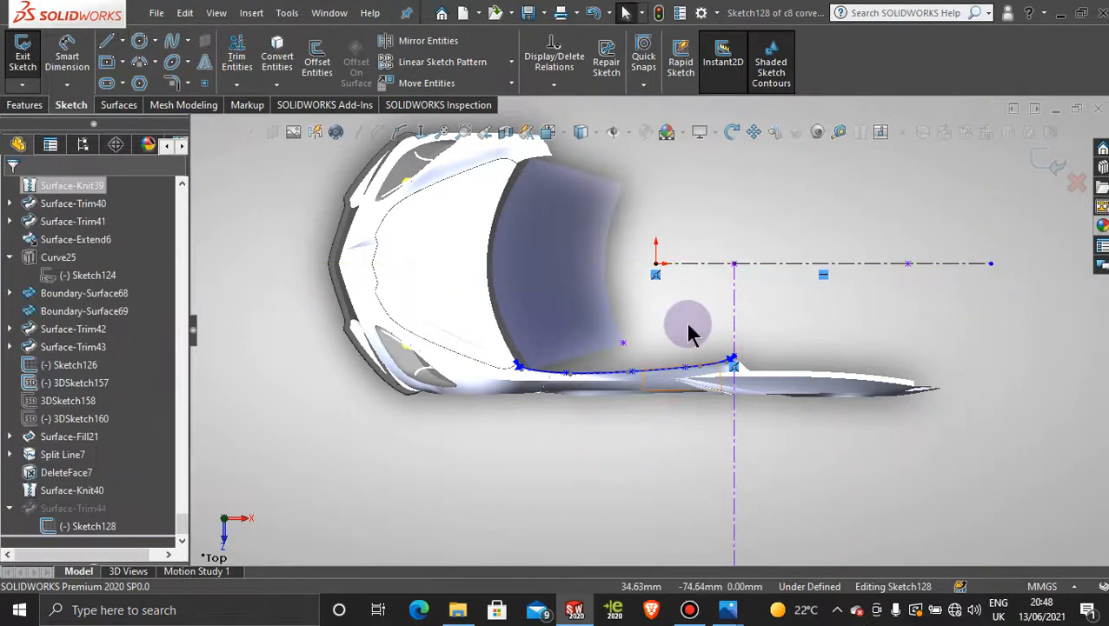
# - Mirror a copy of the side spline about the horizontal centerline and exit the sketch
pyautogui.click(426, 41)
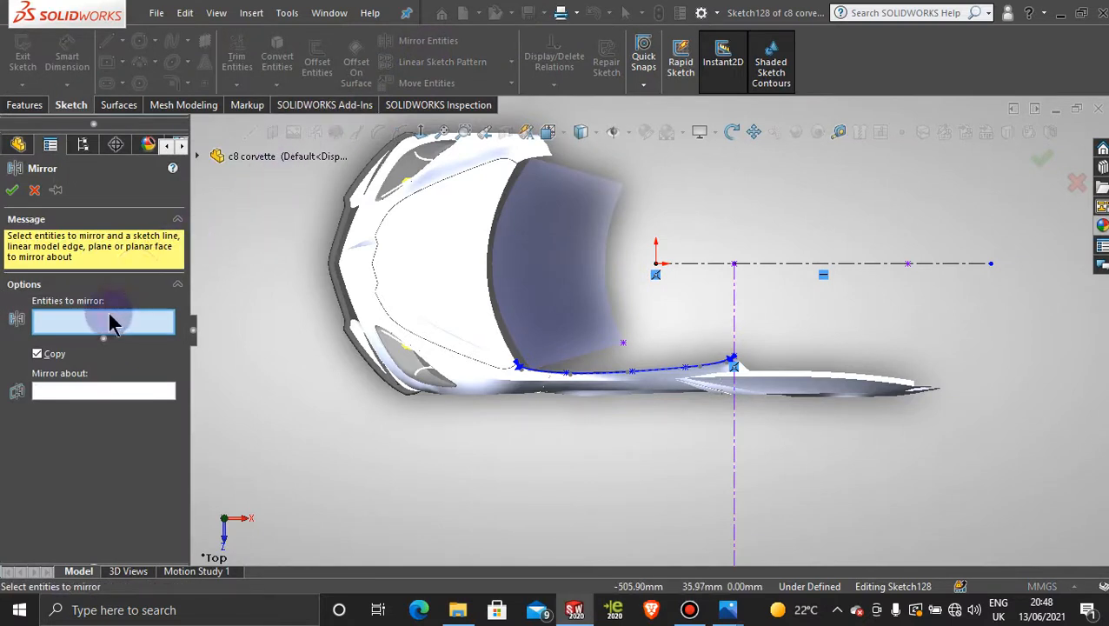
pyautogui.click(579, 380)
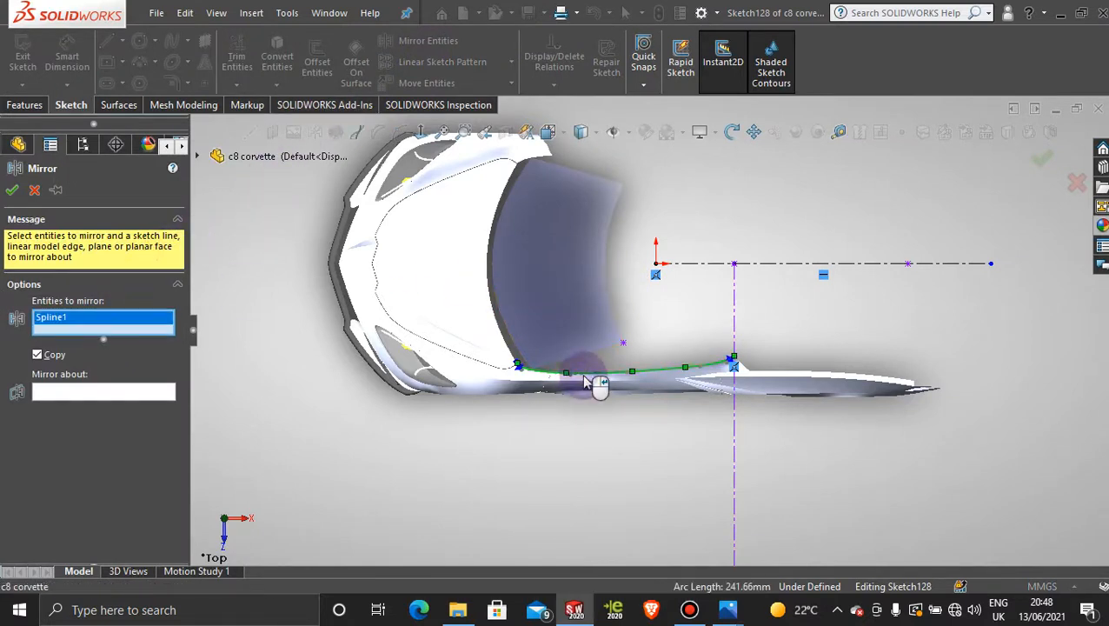
pyautogui.click(127, 393)
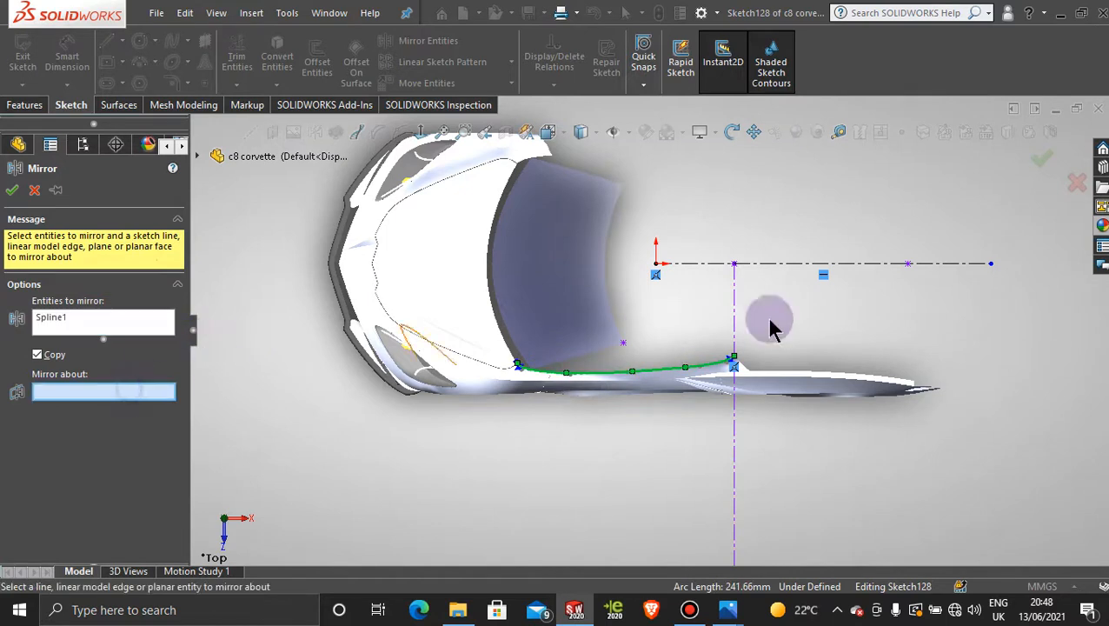
pyautogui.click(799, 263)
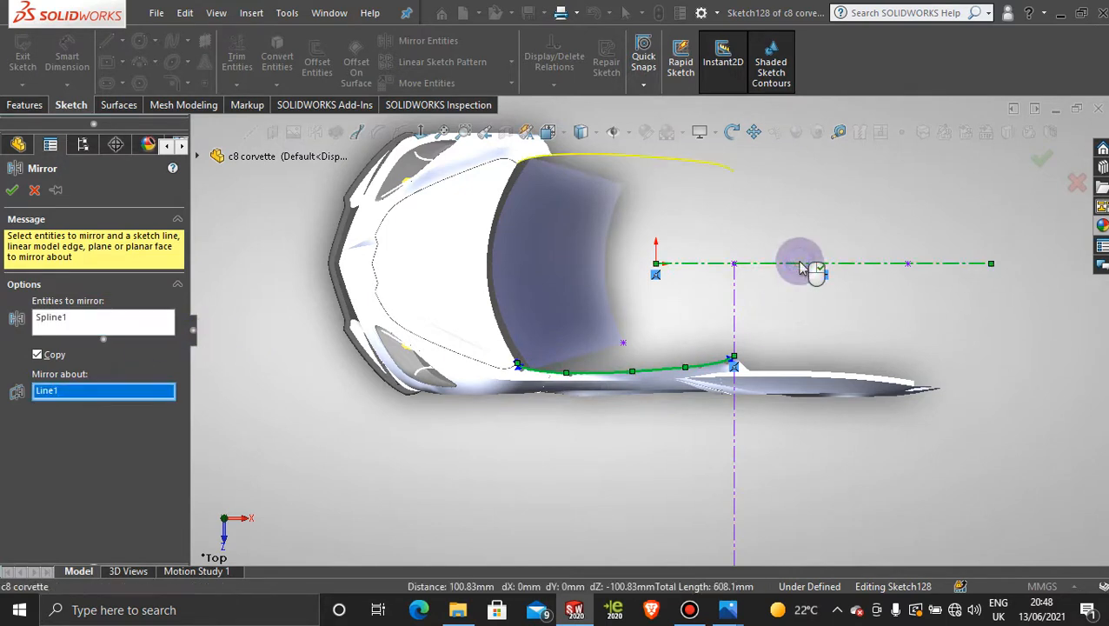
pyautogui.click(12, 191)
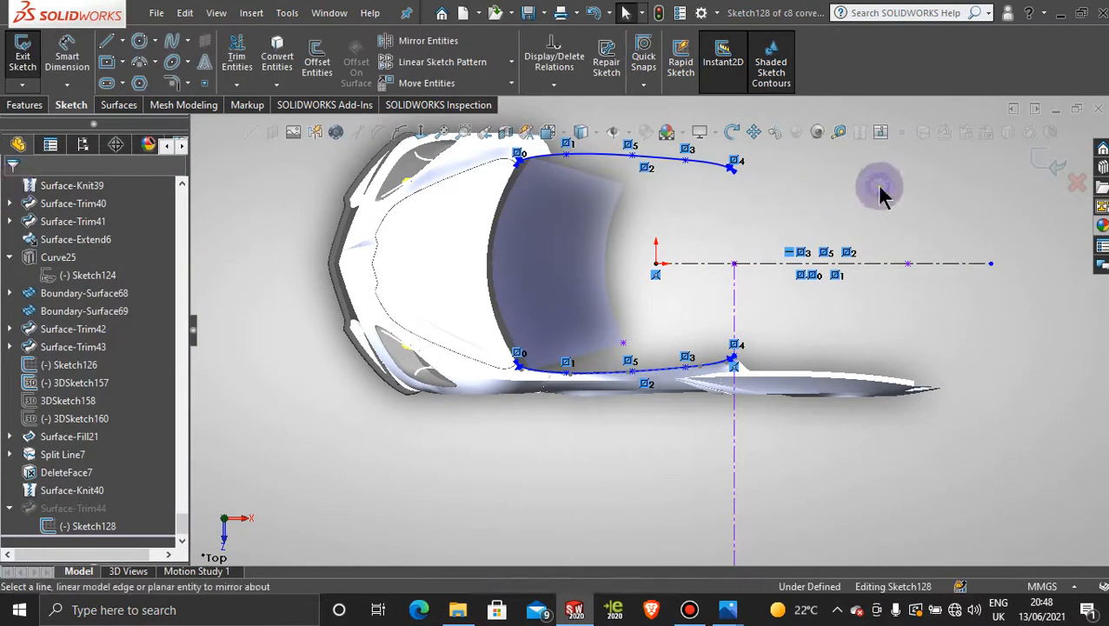
pyautogui.click(1045, 165)
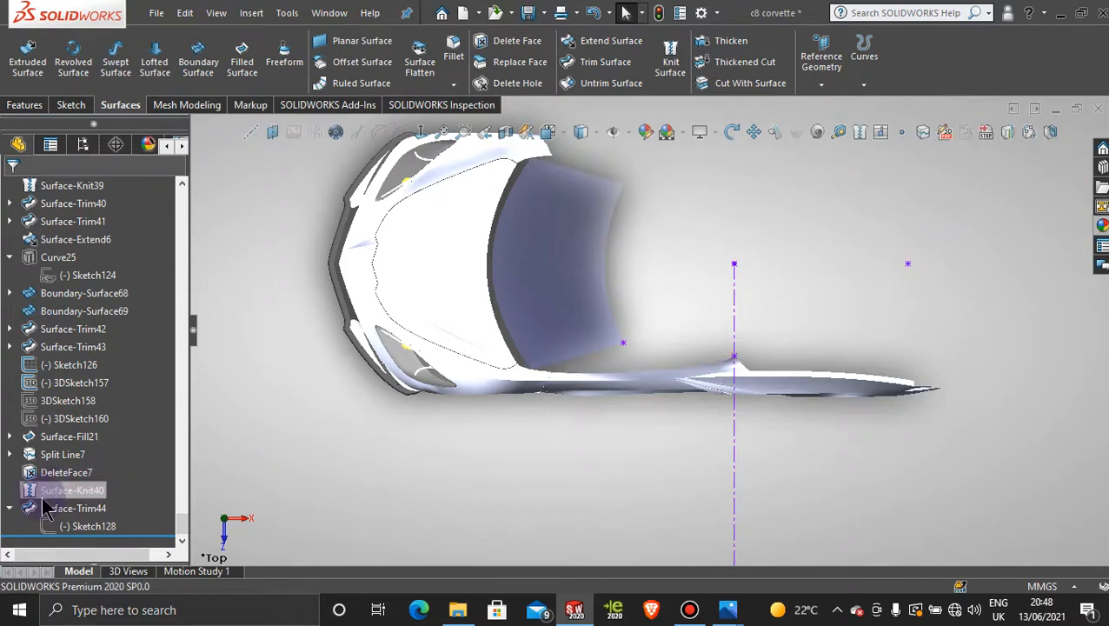
# - Edit Surface-Trim44 to also remove the leftover strip DeleteFace4-Trim0 along the body's upper edge behind the hood corner
pyautogui.scroll(-5, 550, 392)
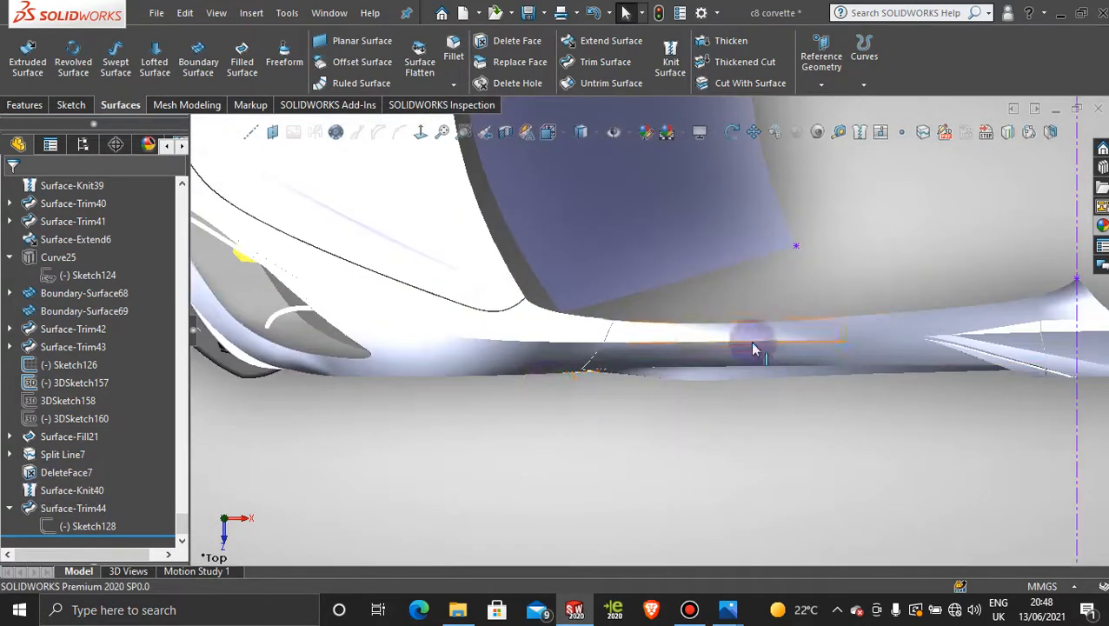
pyautogui.moveTo(648, 427); pyautogui.dragTo(637, 327, button='middle')
pyautogui.scroll(-8, 565, 322)
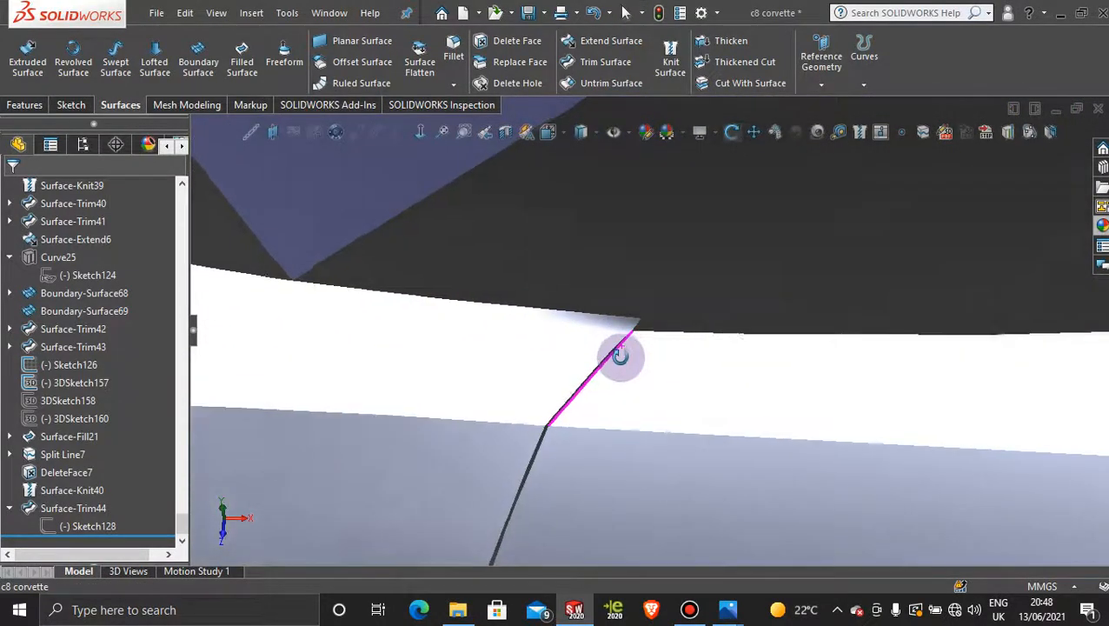
pyautogui.click(75, 508)
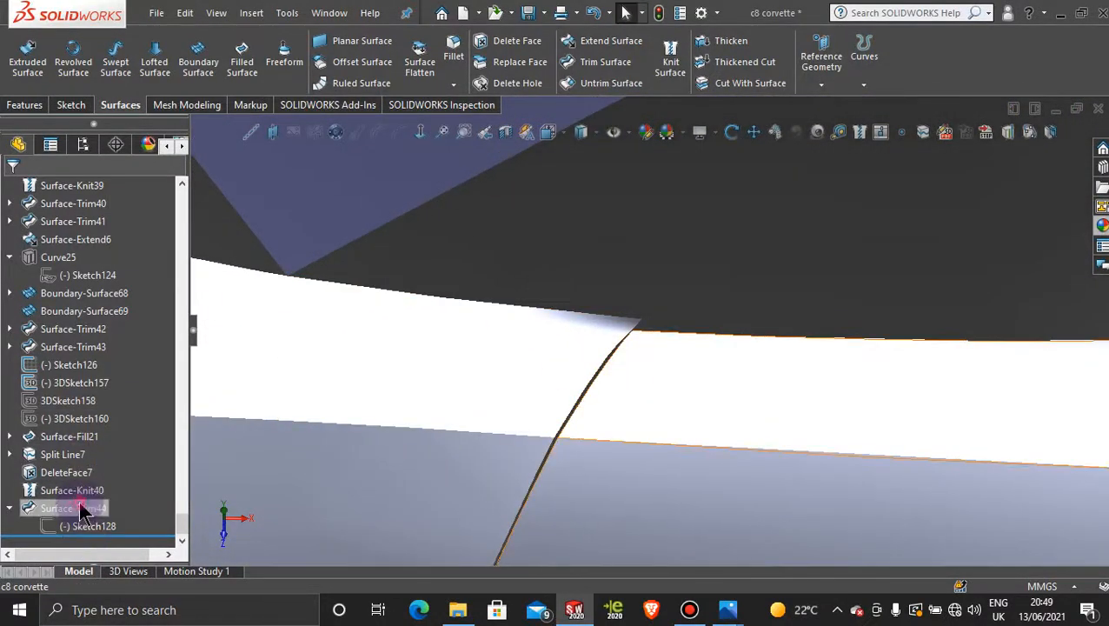
pyautogui.rightClick(78, 508)
pyautogui.click(94, 236)
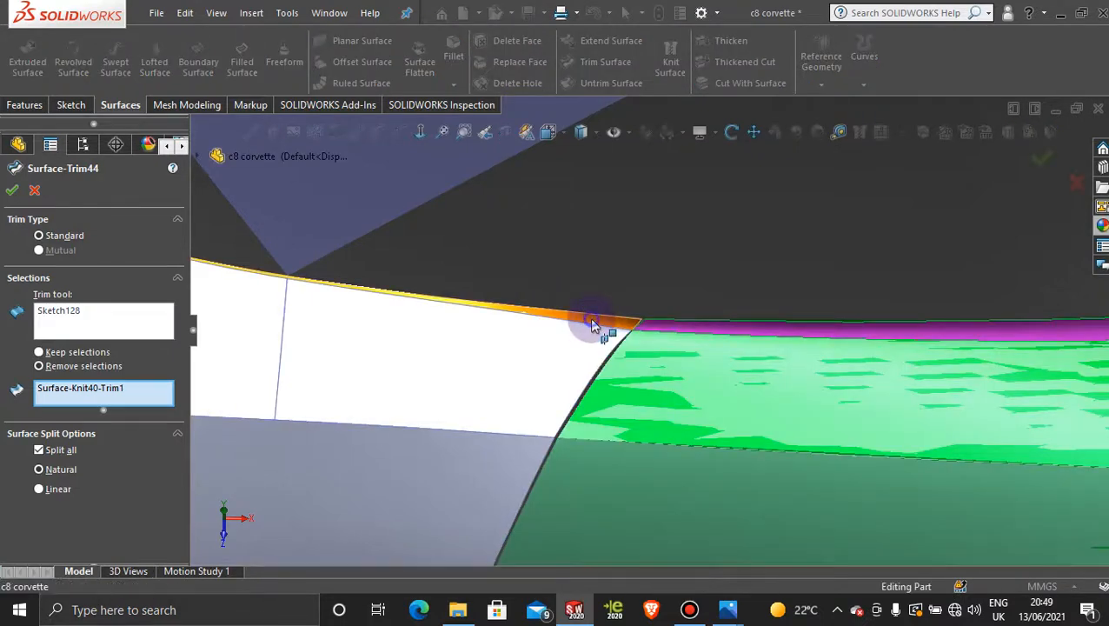
pyautogui.click(591, 326)
pyautogui.scroll(2, 591, 326)
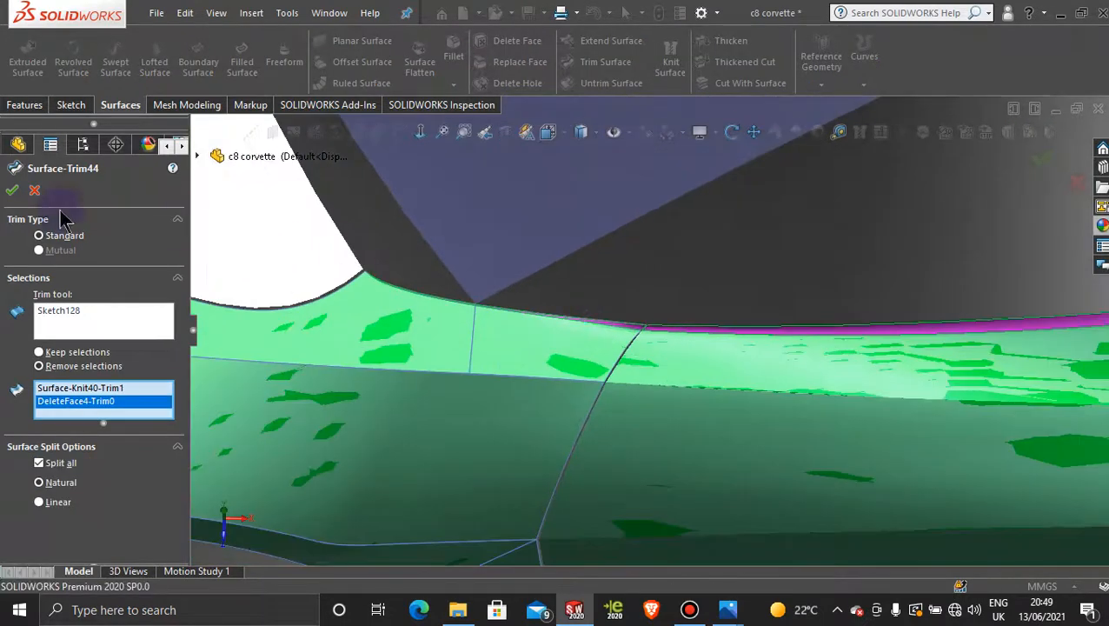
pyautogui.click(14, 193)
pyautogui.scroll(3, 694, 321)
pyautogui.moveTo(726, 315); pyautogui.dragTo(852, 276, button='middle')
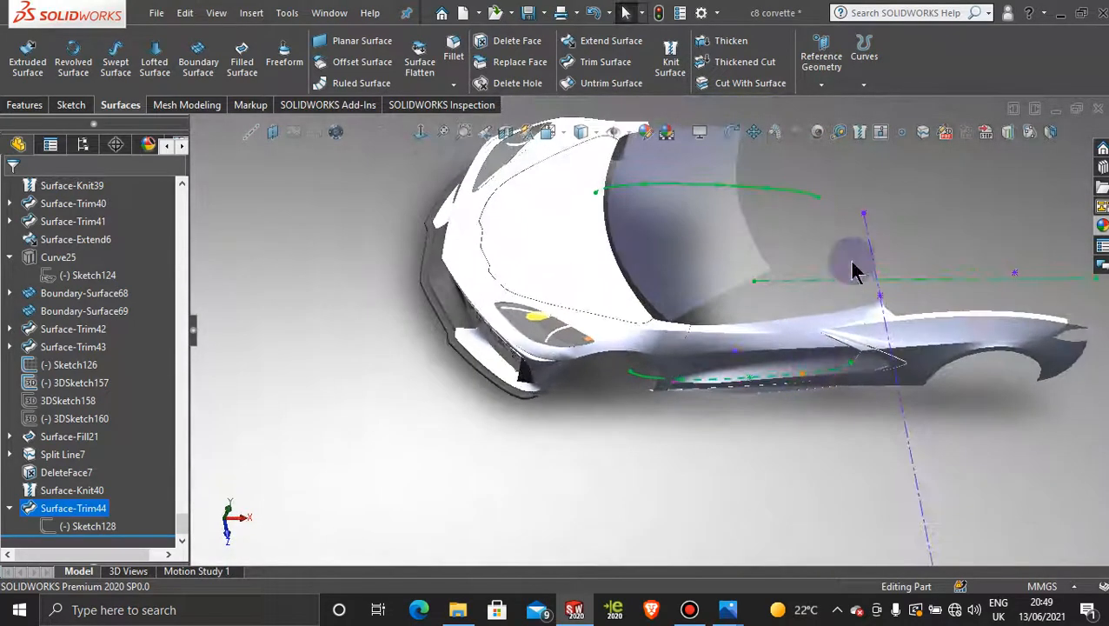
pyautogui.click(917, 212)
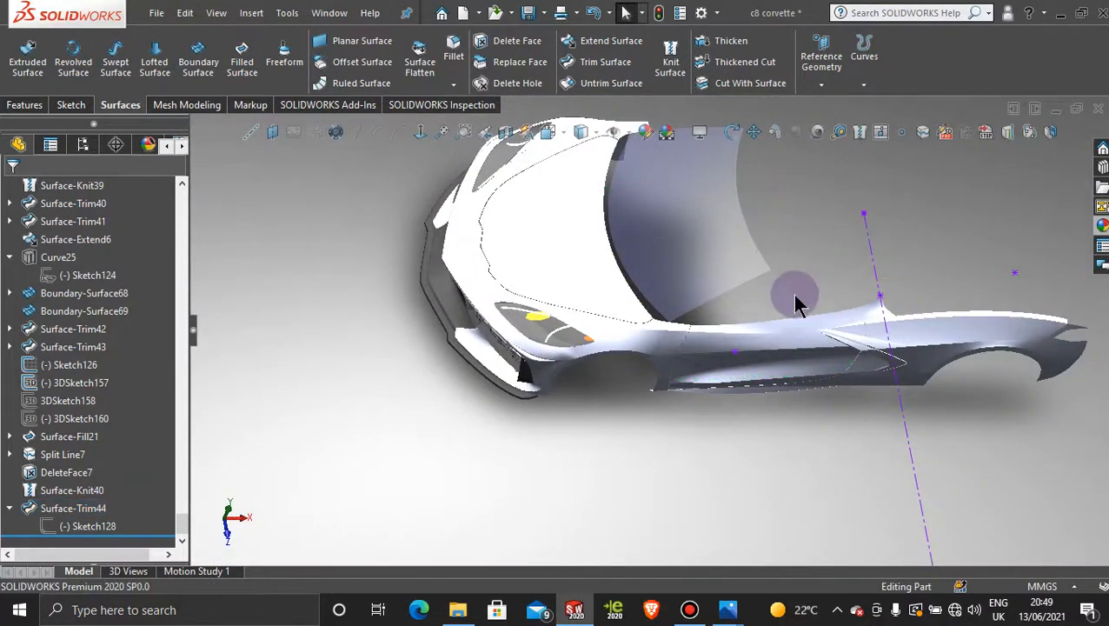
pyautogui.scroll(-5, 778, 306)
pyautogui.moveTo(676, 385); pyautogui.dragTo(639, 368, button='middle')
pyautogui.scroll(5, 650, 333)
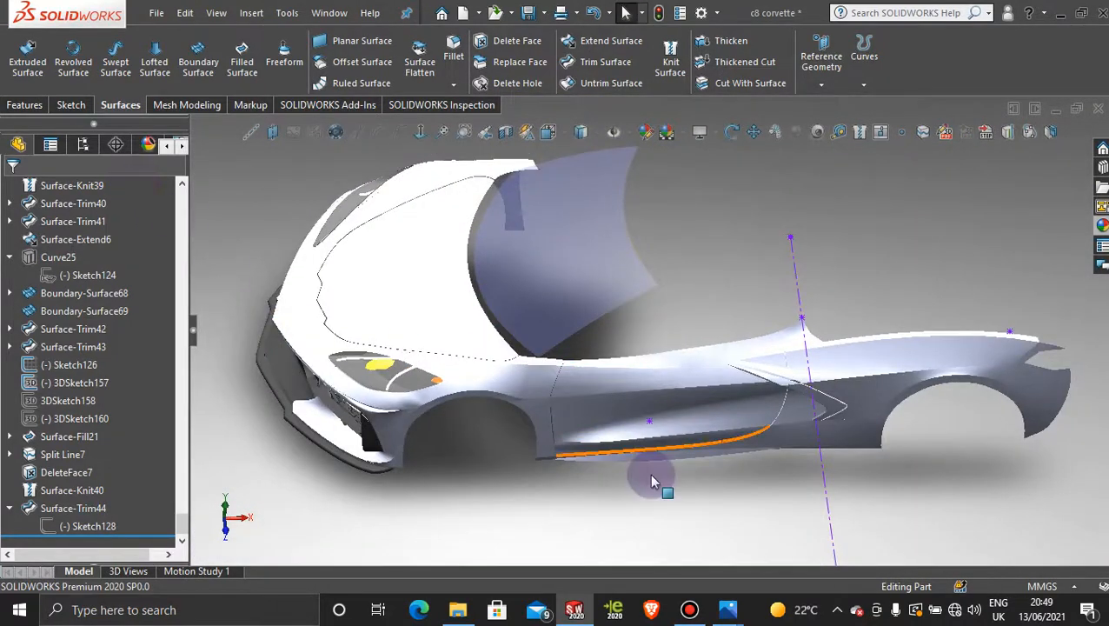
pyautogui.click(689, 609)
pyautogui.click(689, 610)
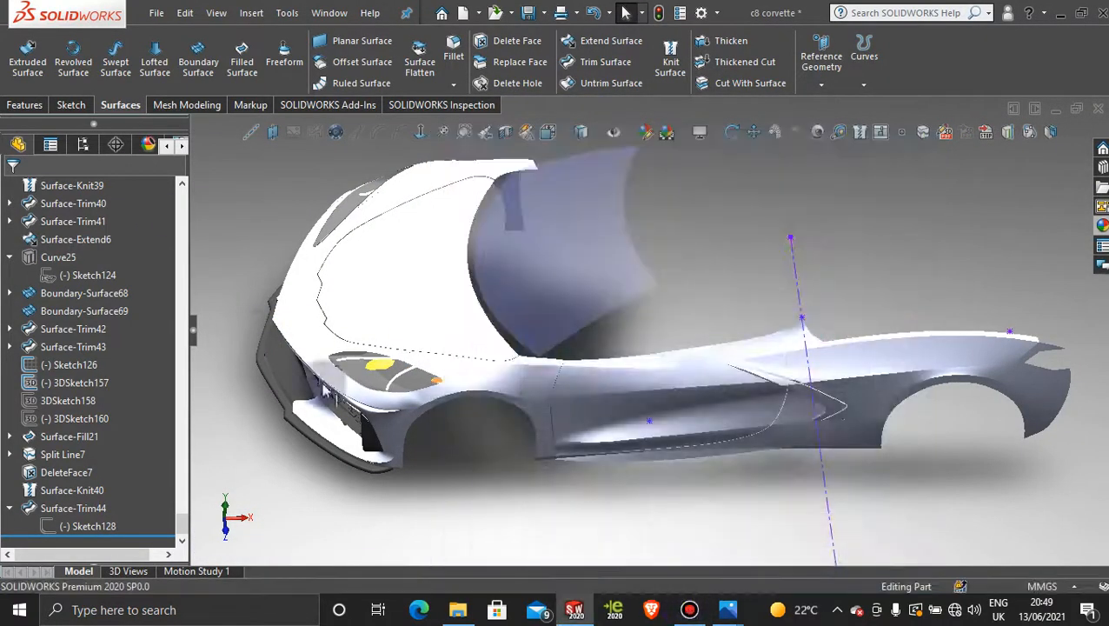
# - Activate the <Default>_Display State 1 display state of the c8 corvette part
pyautogui.click(82, 144)
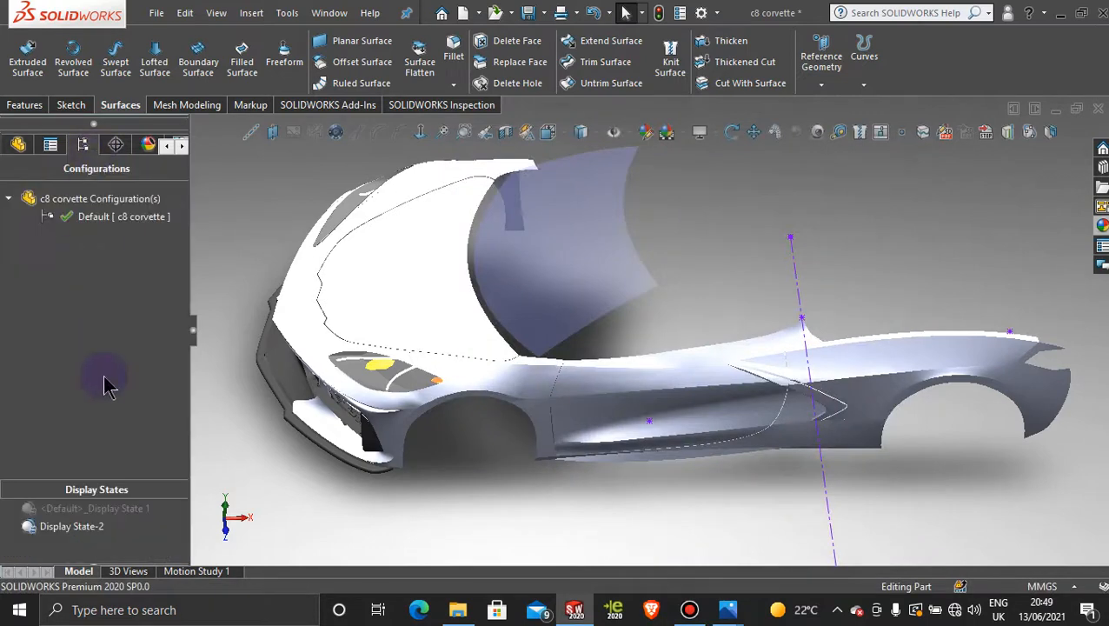
pyautogui.click(106, 509)
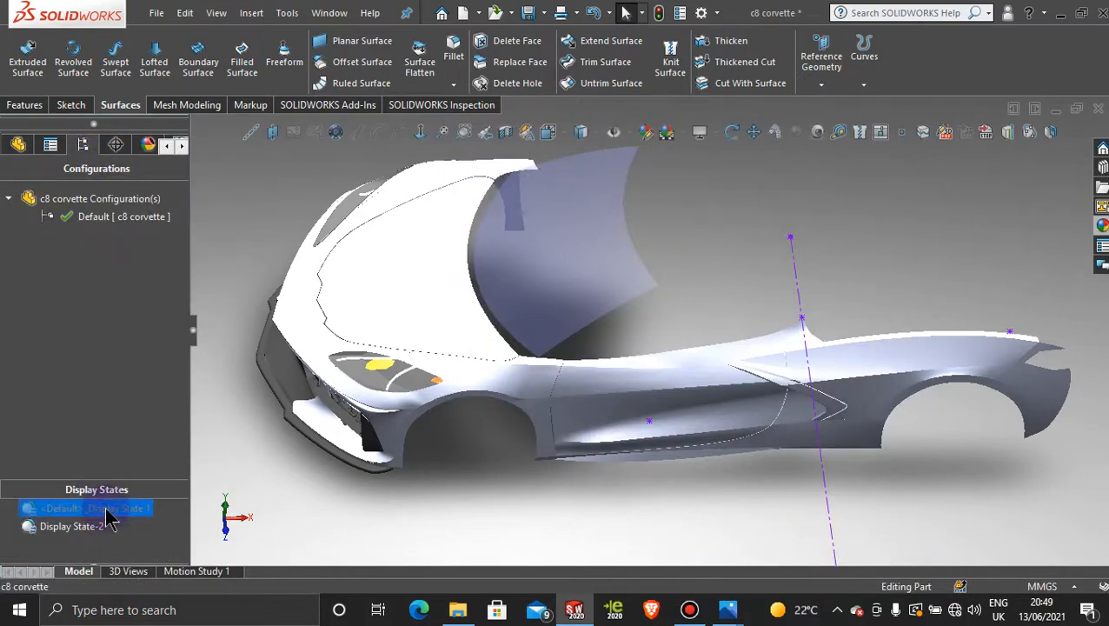
pyautogui.doubleClick(106, 511)
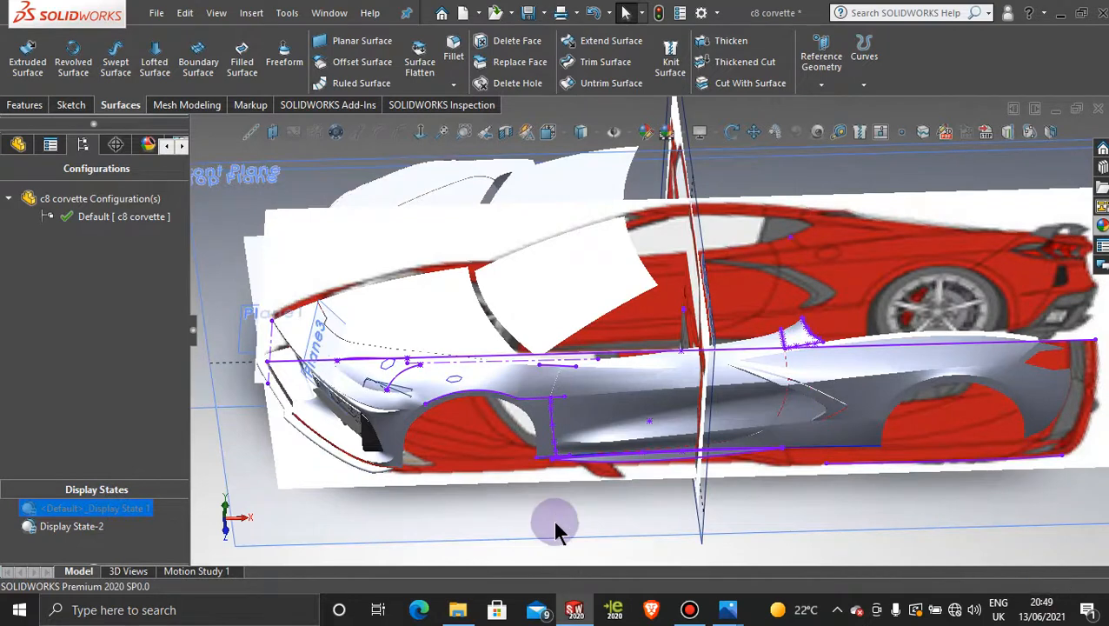
# - Start a new sketch on the Front Plane and view it normal to the plane
pyautogui.moveTo(553, 479); pyautogui.dragTo(553, 411, button='middle')
pyautogui.scroll(2, 549, 457)
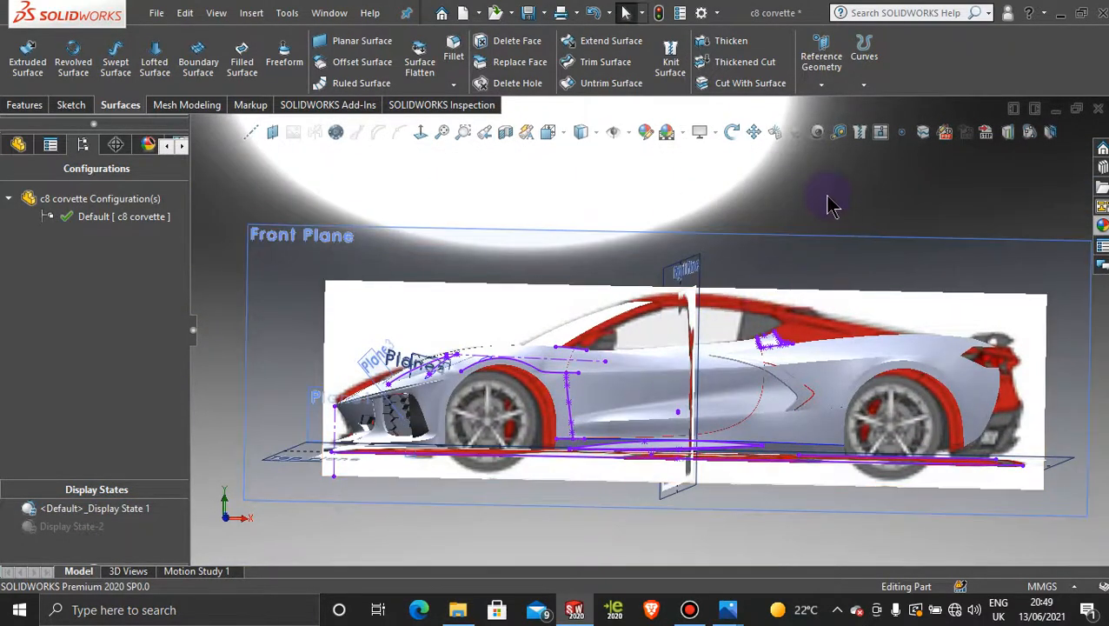
pyautogui.click(837, 244)
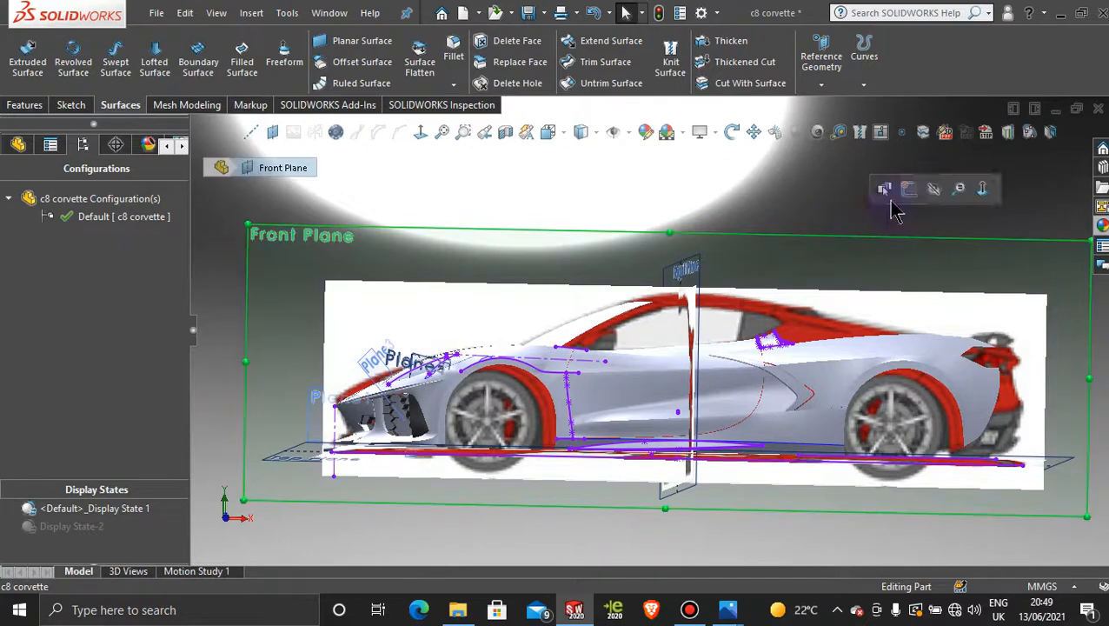
pyautogui.click(906, 188)
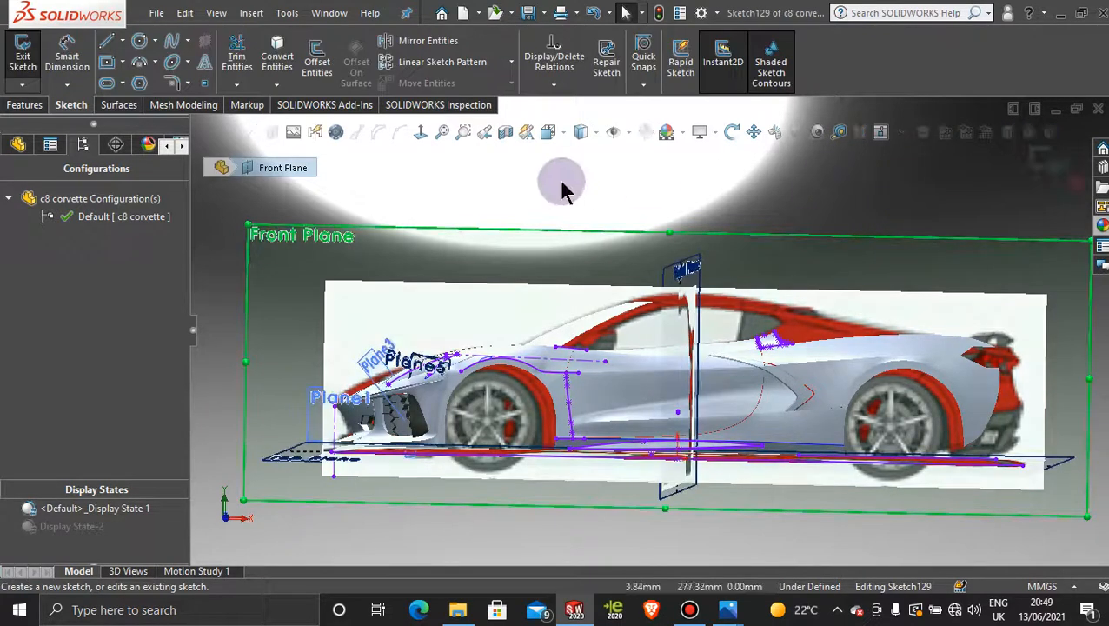
pyautogui.click(421, 132)
# - Draw a spline about 203 mm long from the hood corner up the windshield pillar and along the side window's top edge to its rear corner
pyautogui.scroll(-3, 639, 432)
pyautogui.scroll(-3, 684, 438)
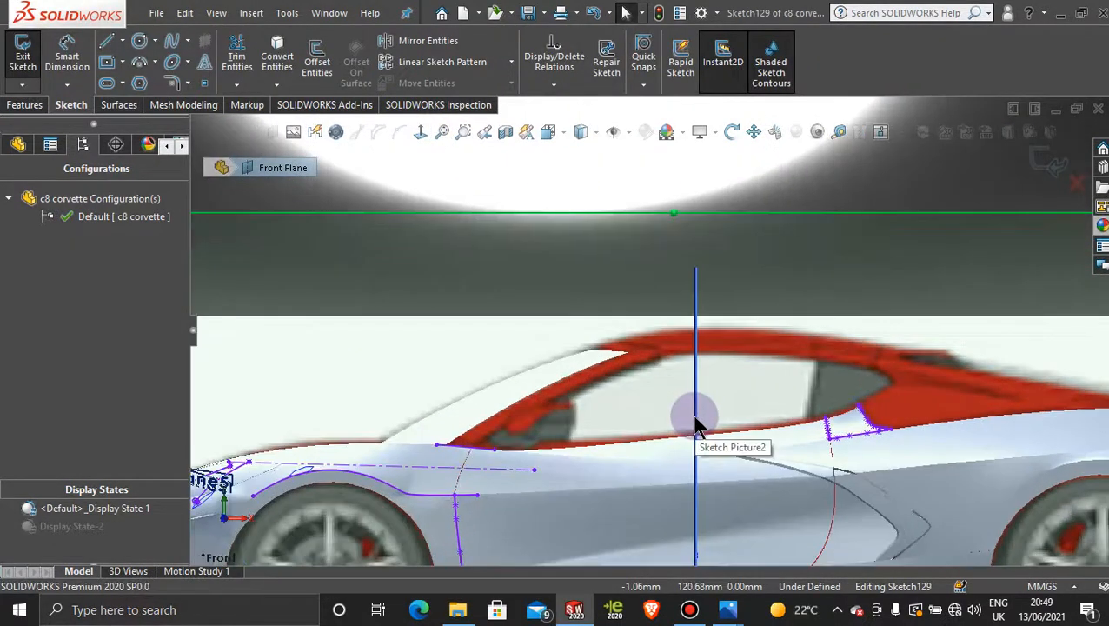
pyautogui.scroll(-3, 776, 354)
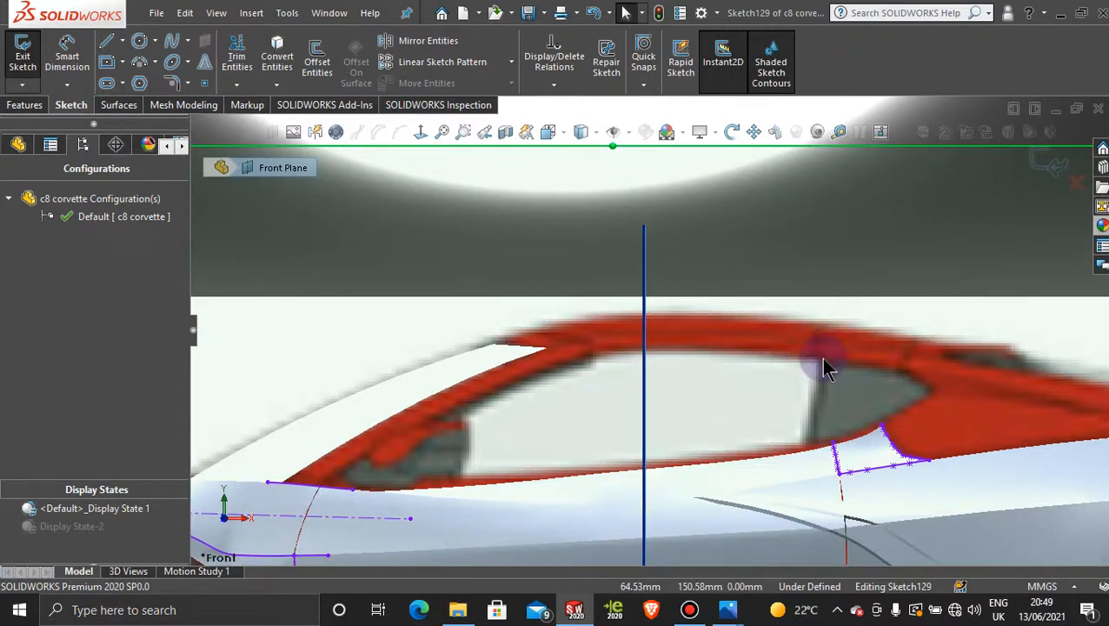
pyautogui.moveTo(730, 613)
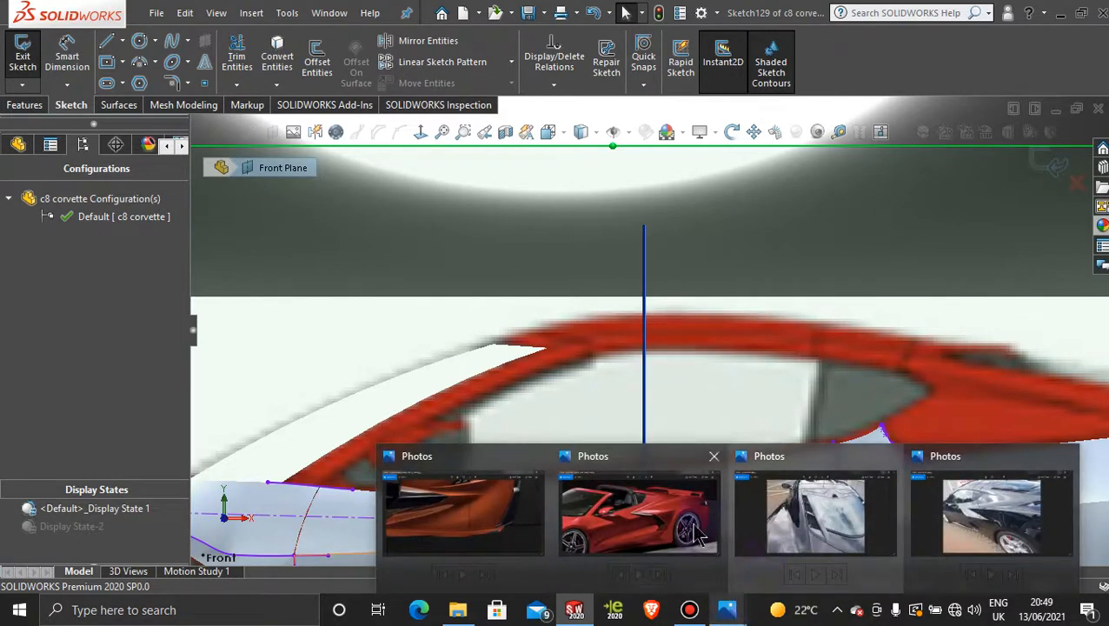
pyautogui.moveTo(684, 527)
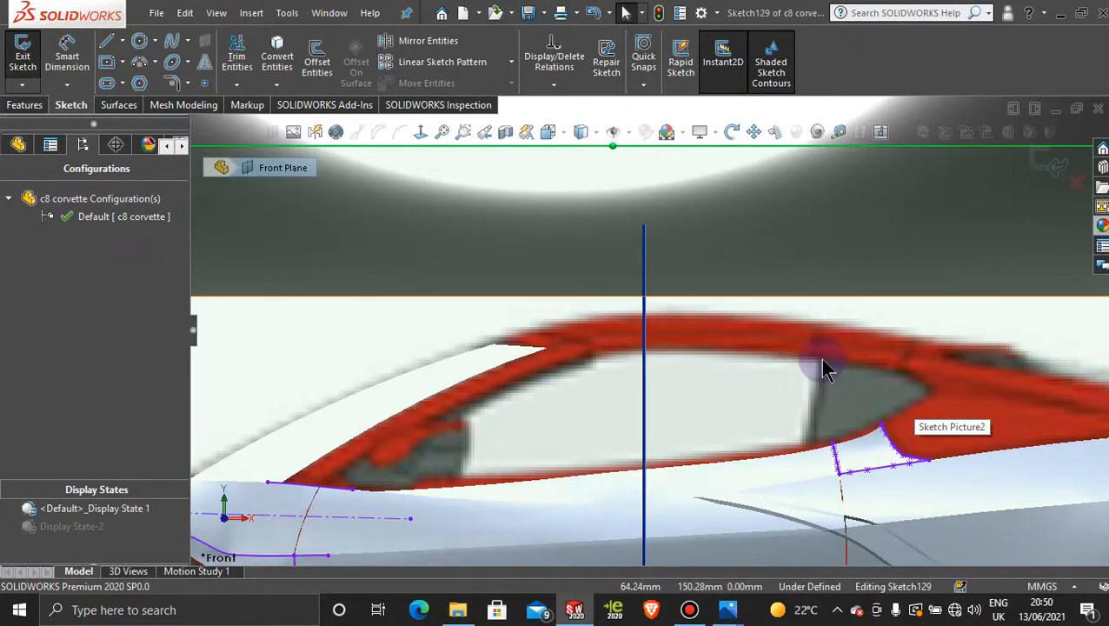
pyautogui.click(171, 41)
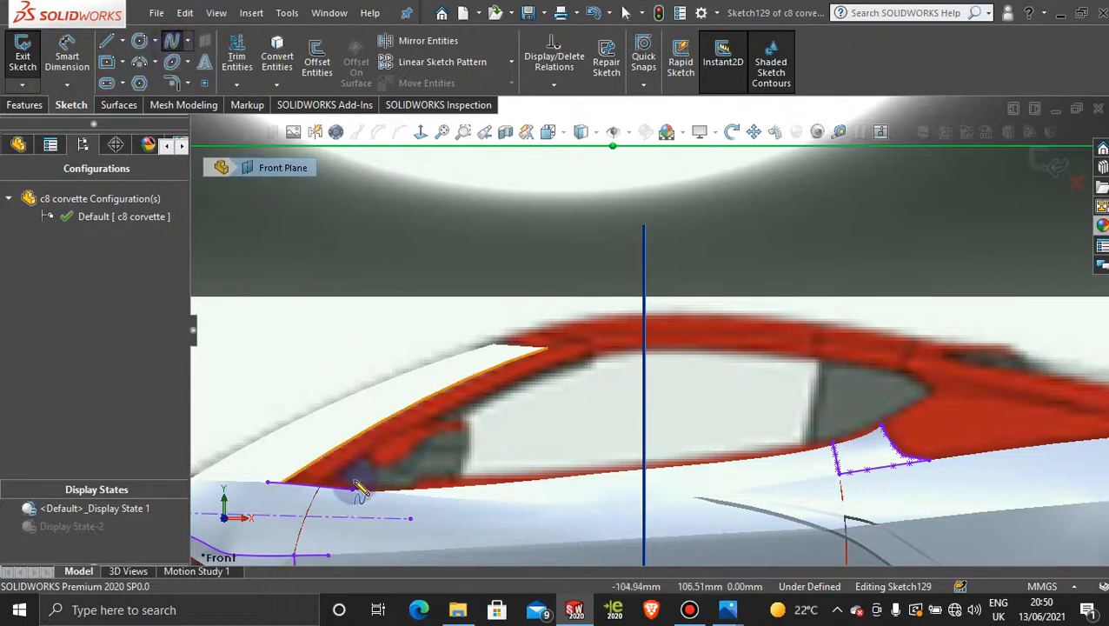
pyautogui.scroll(-4, 332, 491)
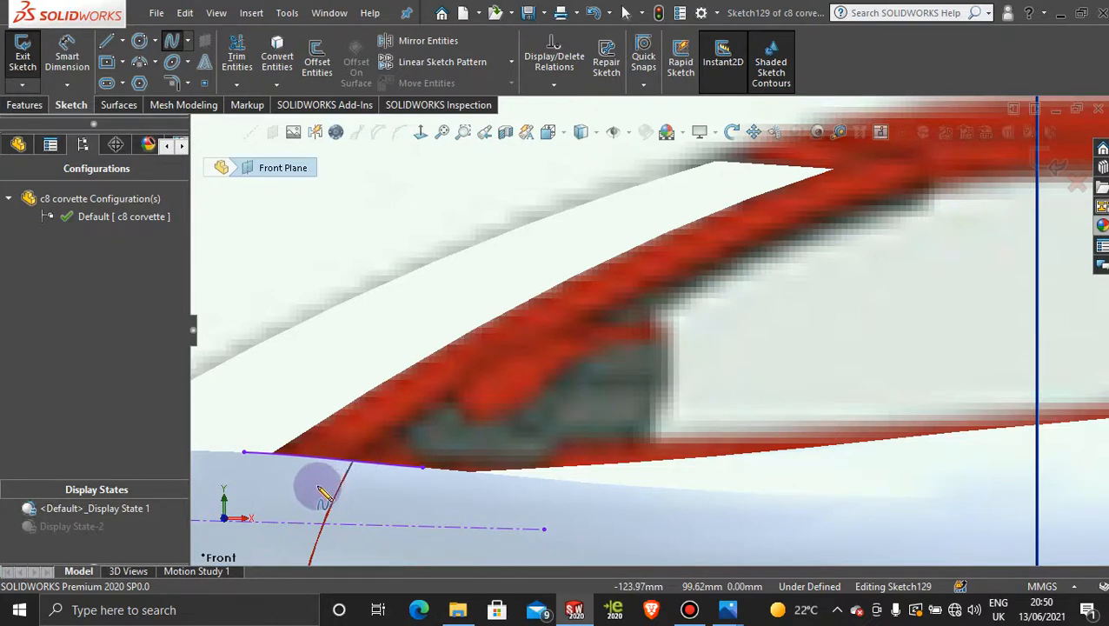
pyautogui.click(350, 463)
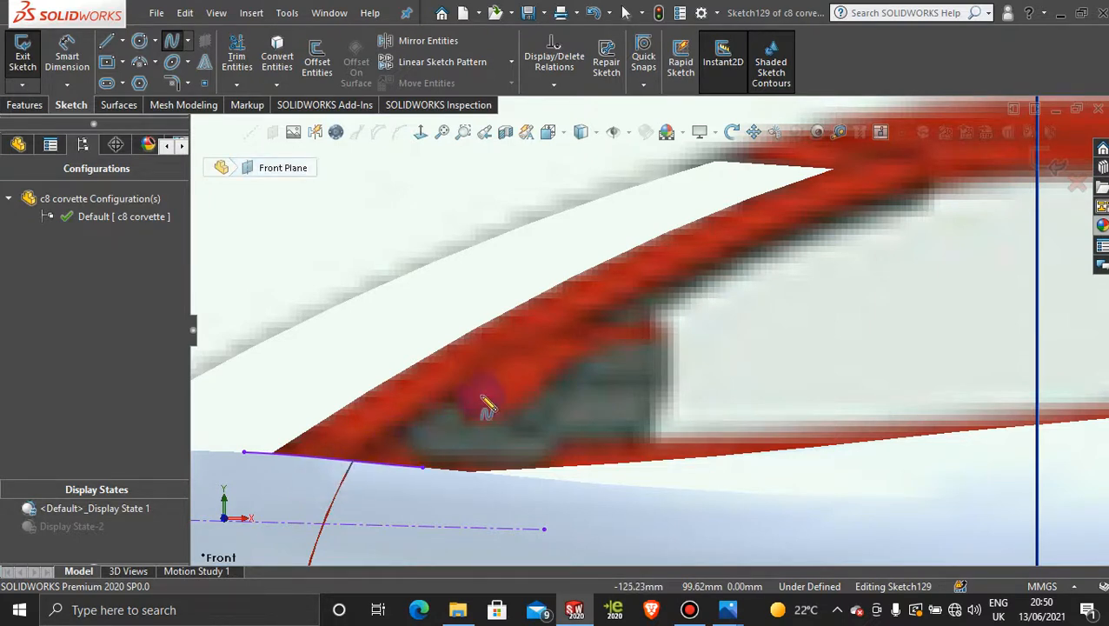
pyautogui.click(606, 310)
pyautogui.scroll(2, 784, 219)
pyautogui.scroll(1, 900, 200)
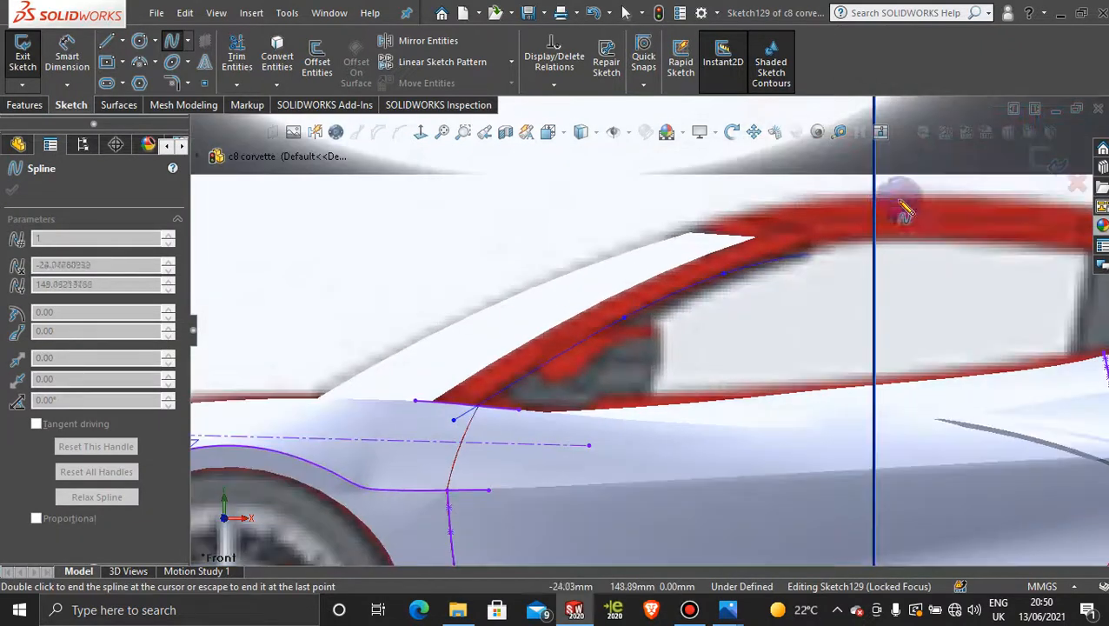
pyautogui.click(812, 244)
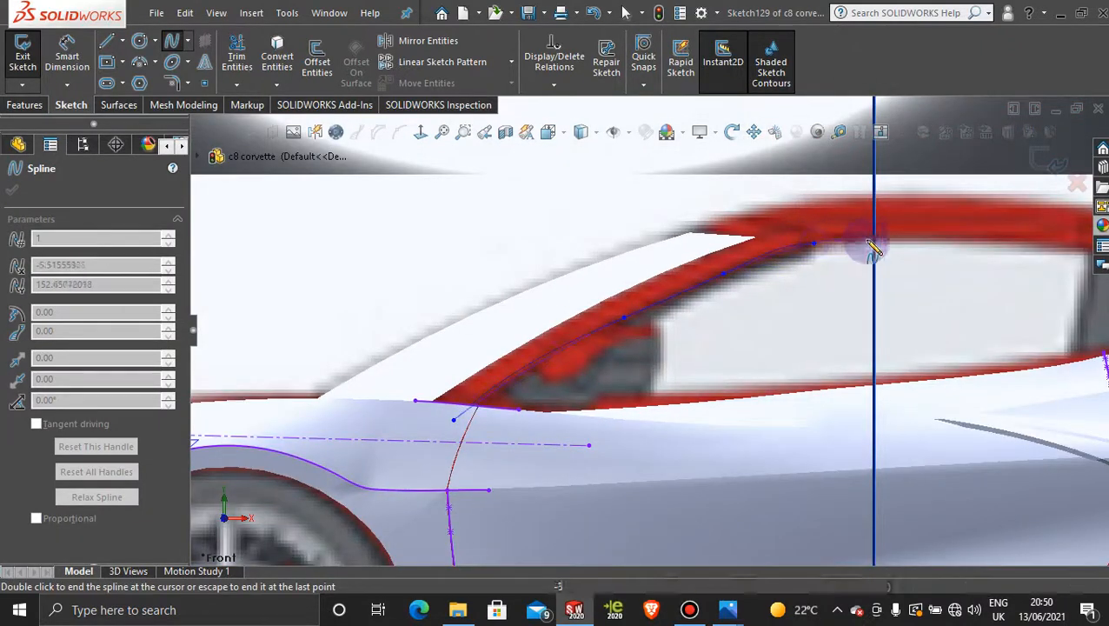
pyautogui.click(897, 238)
pyautogui.click(976, 239)
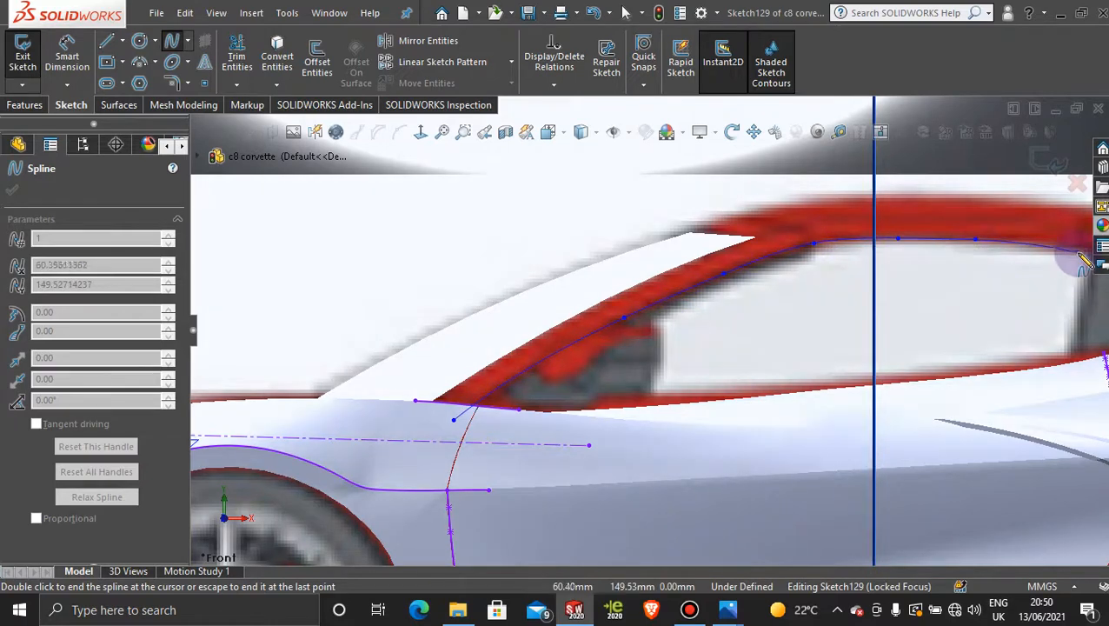
pyautogui.scroll(-3, 906, 290)
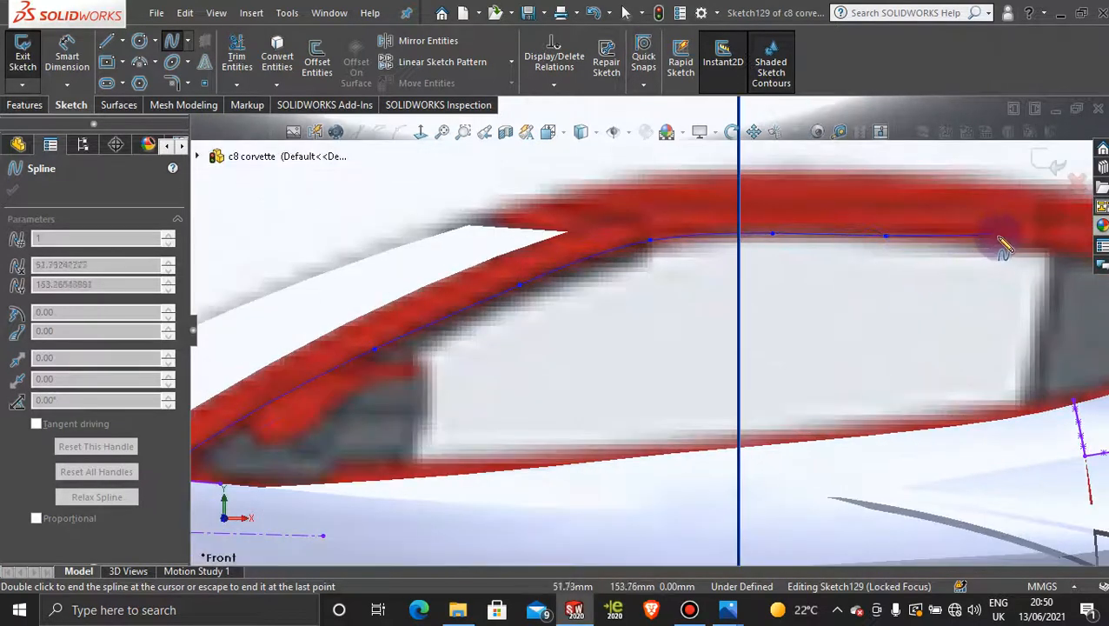
pyautogui.click(1015, 245)
pyautogui.click(1054, 252)
pyautogui.press('Escape')
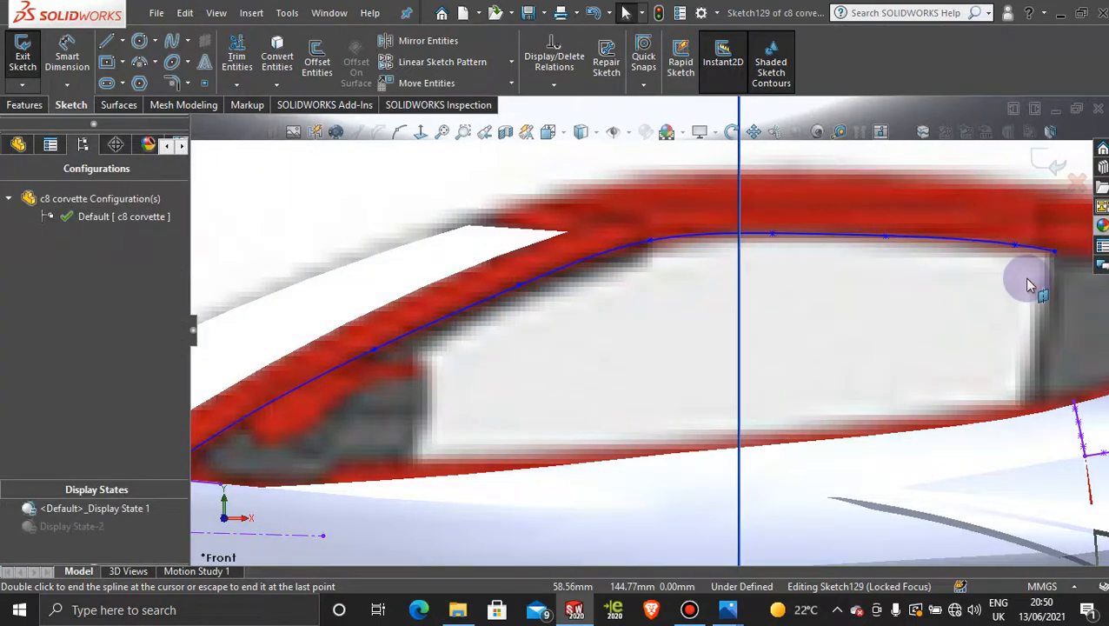
# - Show the spline's control polygon and move its pillar vertices to about X -63.90, Y 135.94 and X -19.56, Y 153.51
pyautogui.click(854, 239)
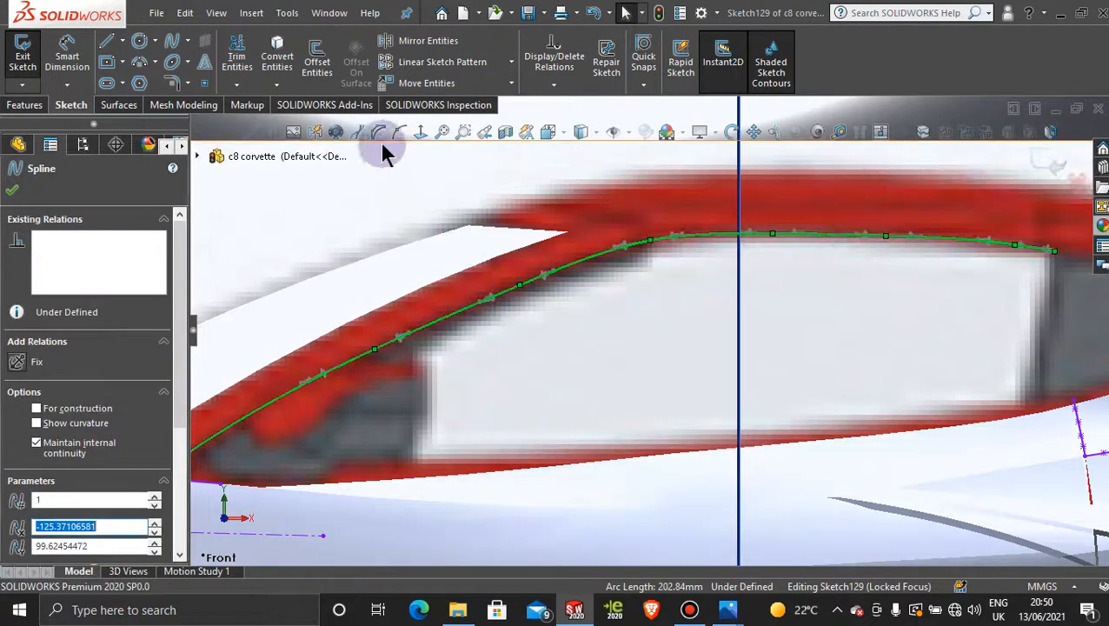
pyautogui.click(378, 131)
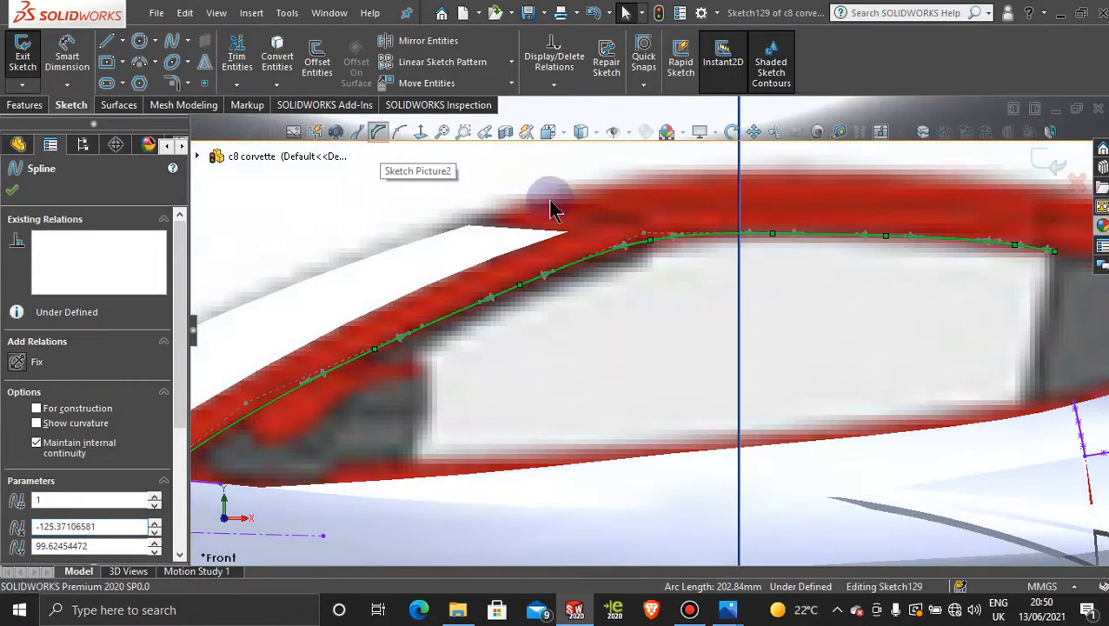
pyautogui.click(646, 232)
pyautogui.scroll(1, 396, 393)
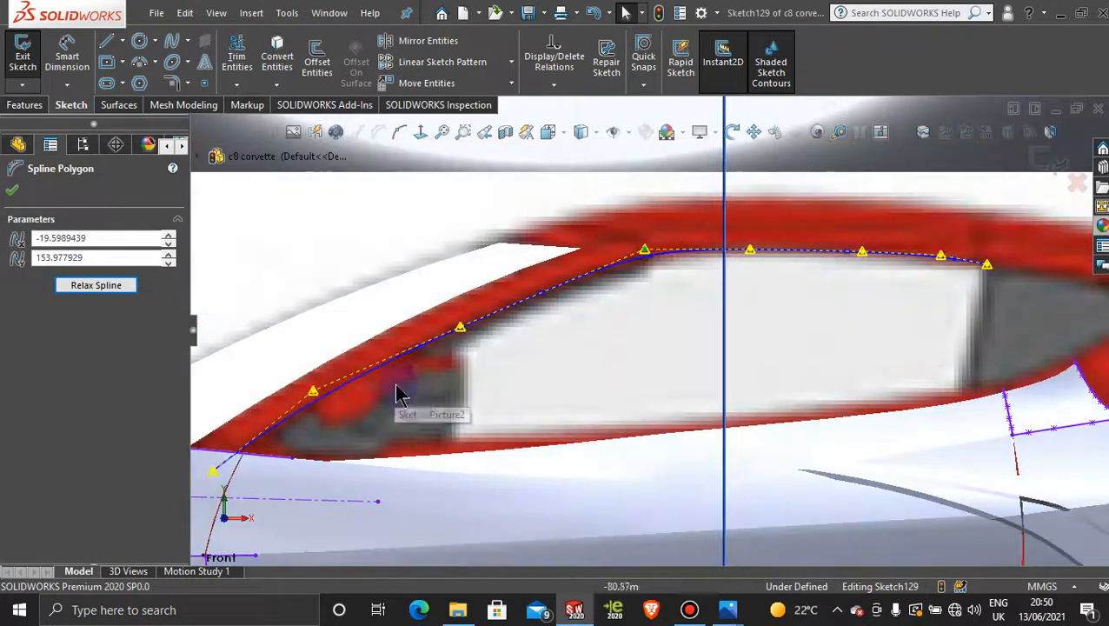
pyautogui.moveTo(460, 333); pyautogui.dragTo(464, 330)
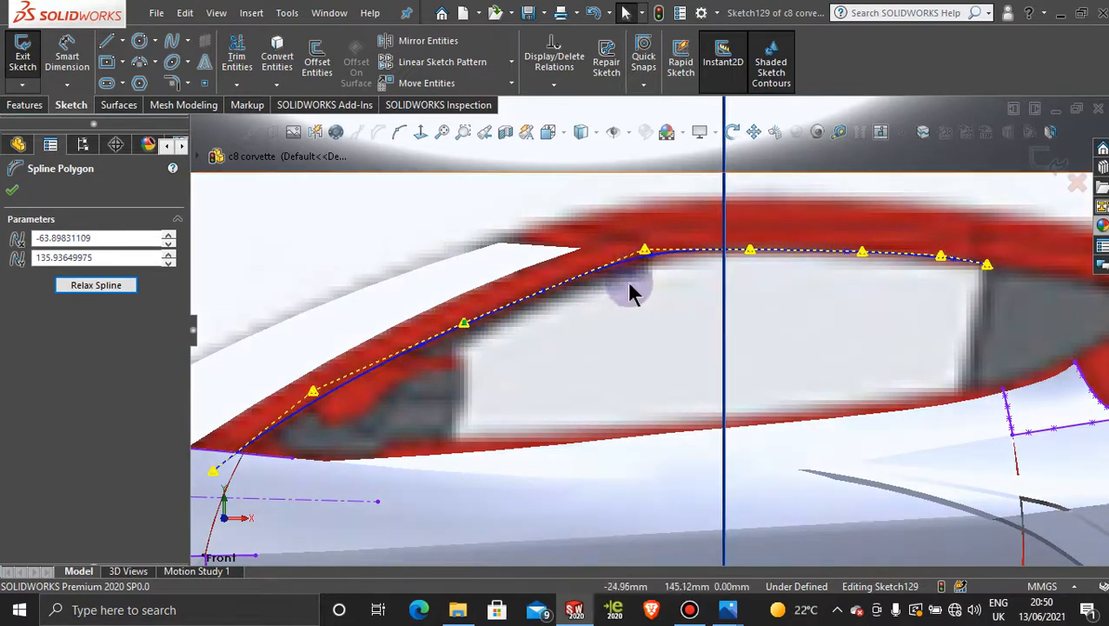
pyautogui.click(644, 252)
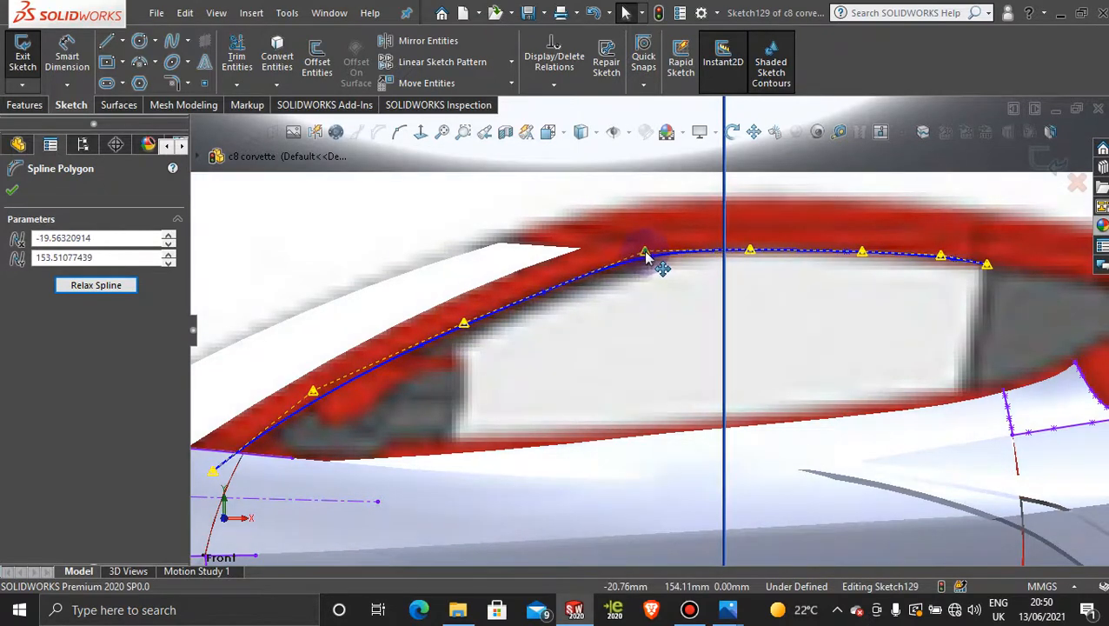
# - Move the two roof control vertices to about X 0.81, Y 154.31 and X 26.37, Y 154.11, and the rear endpoint to X 64.31, Y 151.31
pyautogui.moveTo(753, 253); pyautogui.dragTo(713, 253)
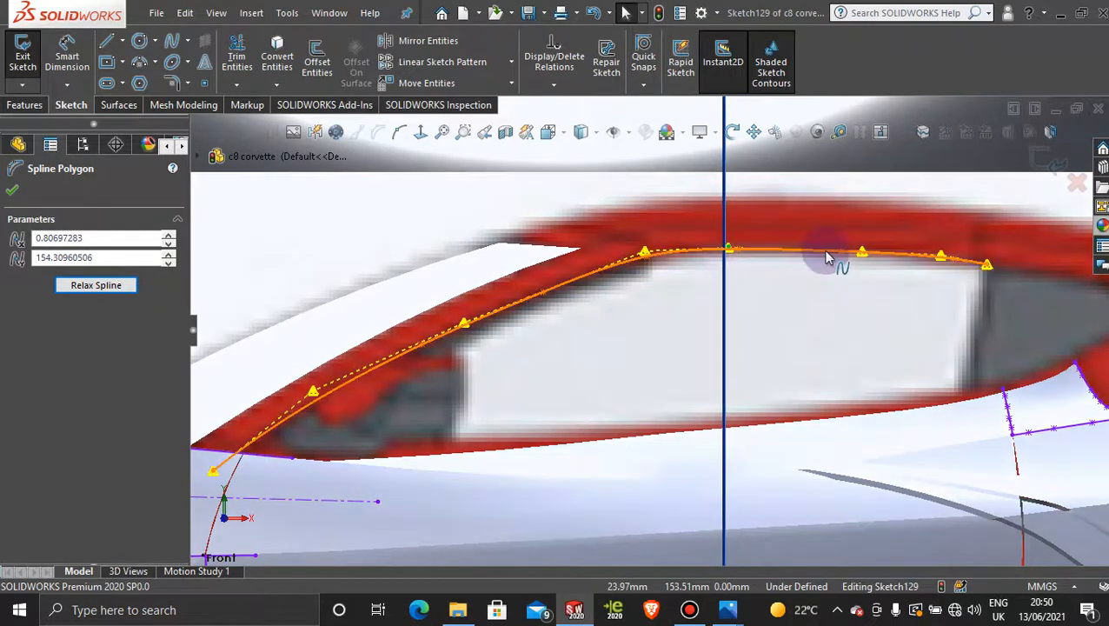
pyautogui.moveTo(864, 254); pyautogui.dragTo(849, 253)
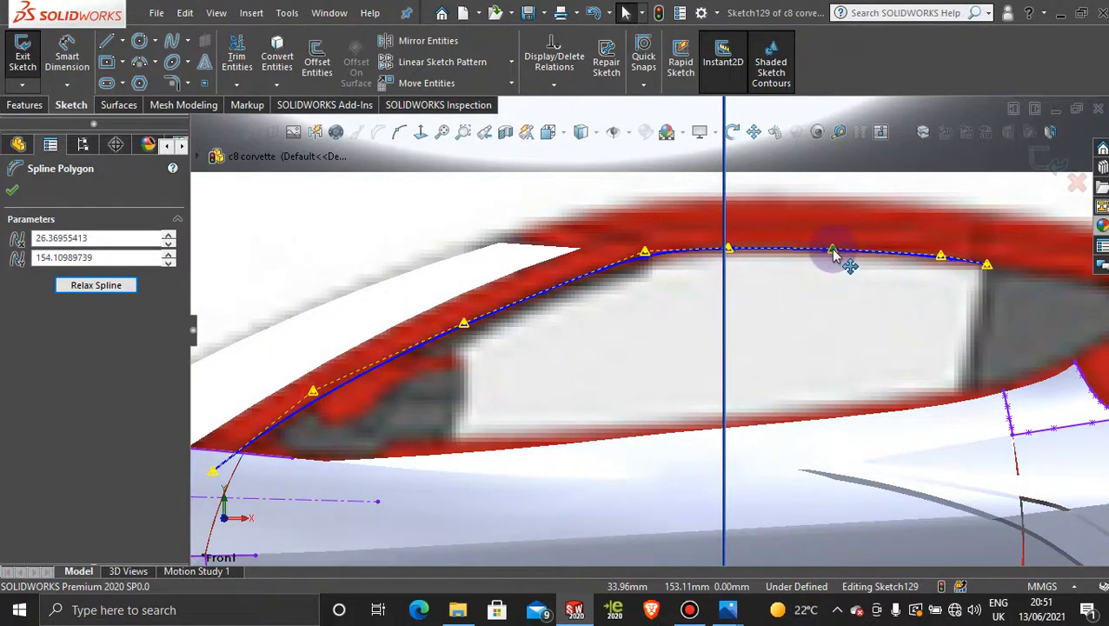
pyautogui.click(988, 266)
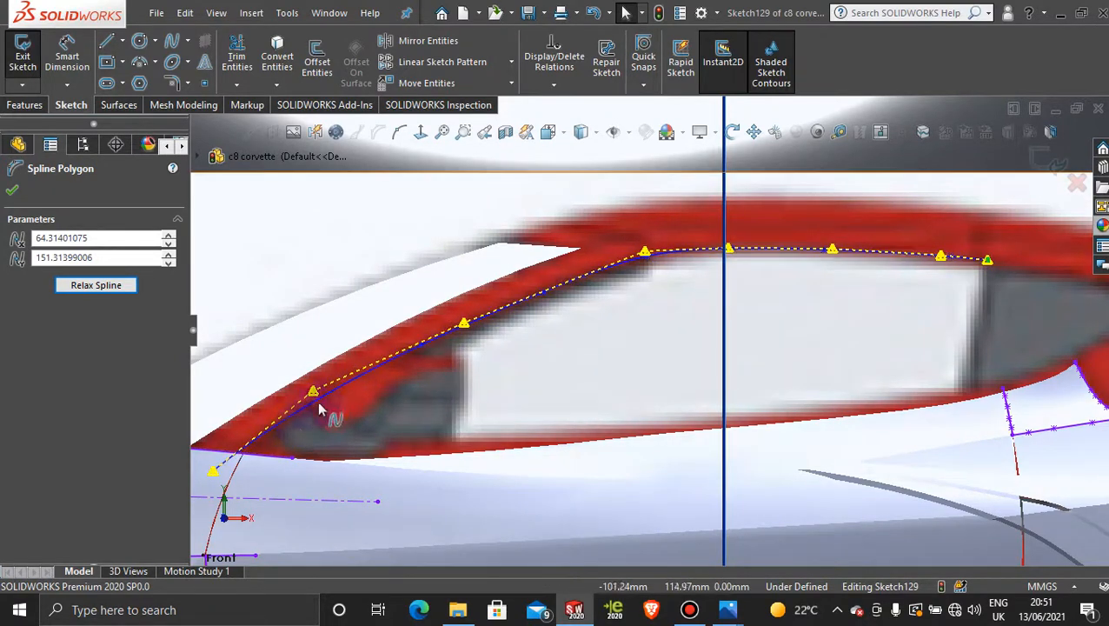
# - Move the middle windshield pillar control vertex to about X -64.70, Y 136.74 and finish the Front Plane sketch
pyautogui.moveTo(313, 392); pyautogui.dragTo(461, 323)
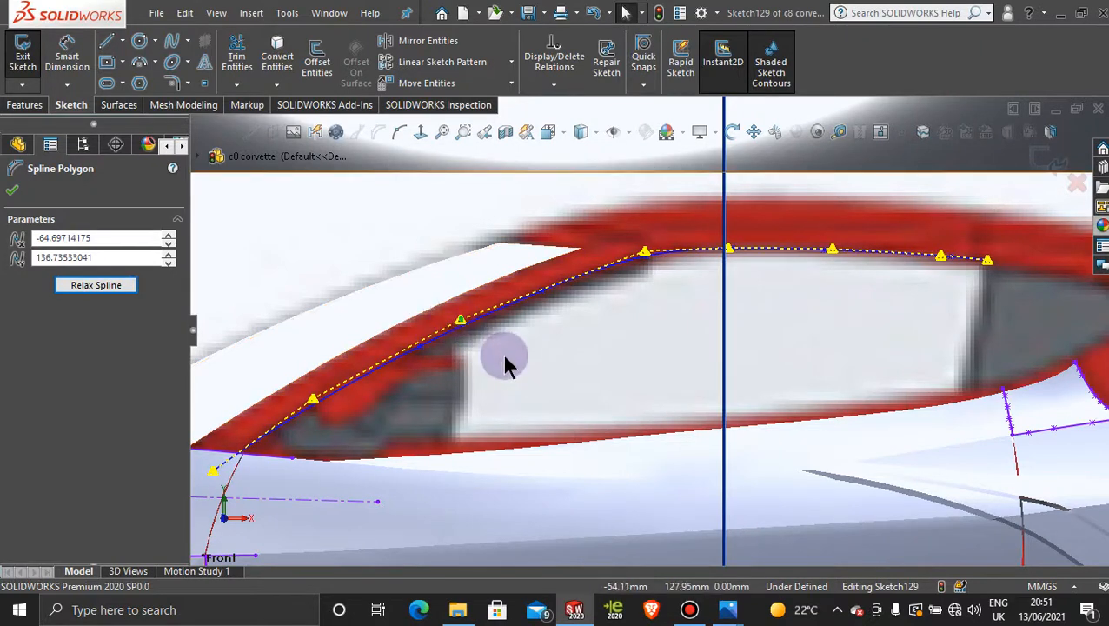
pyautogui.scroll(1, 495, 358)
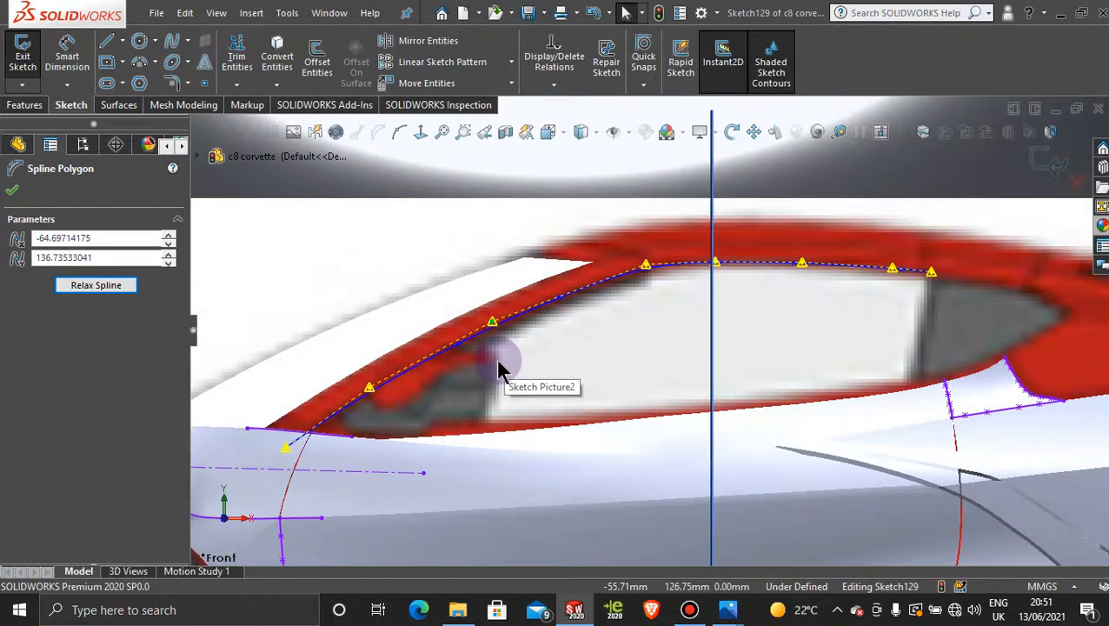
pyautogui.click(1047, 158)
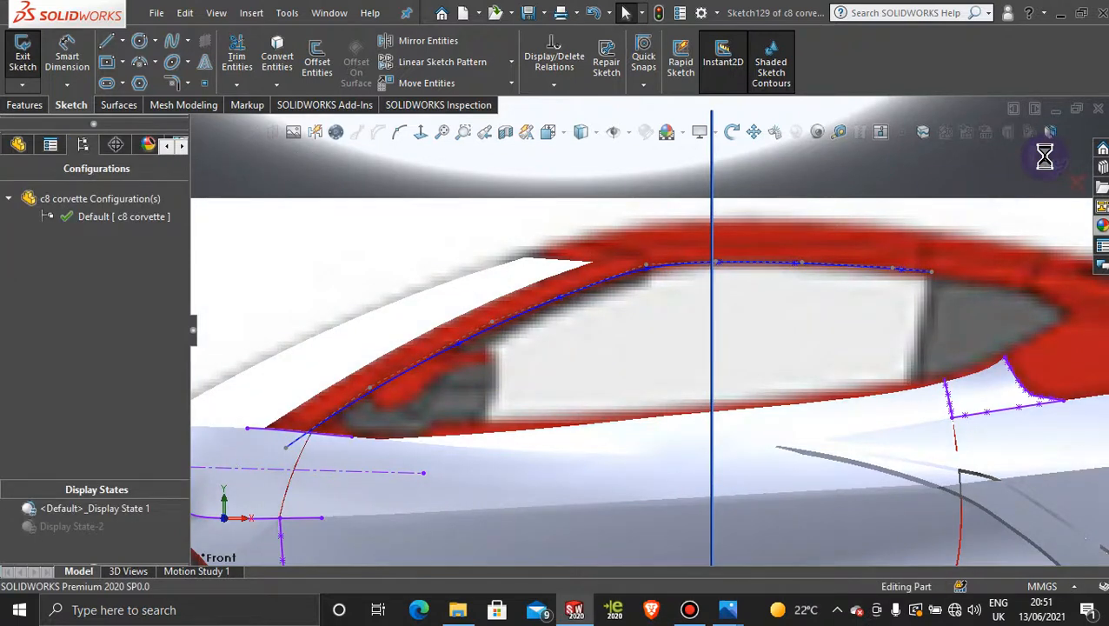
pyautogui.click(879, 172)
# - Select the Top Plane and view it normal to the plane, close up on the side window
pyautogui.scroll(5, 777, 220)
pyautogui.moveTo(698, 255); pyautogui.dragTo(714, 413, button='middle')
pyautogui.scroll(3, 717, 415)
pyautogui.click(791, 418)
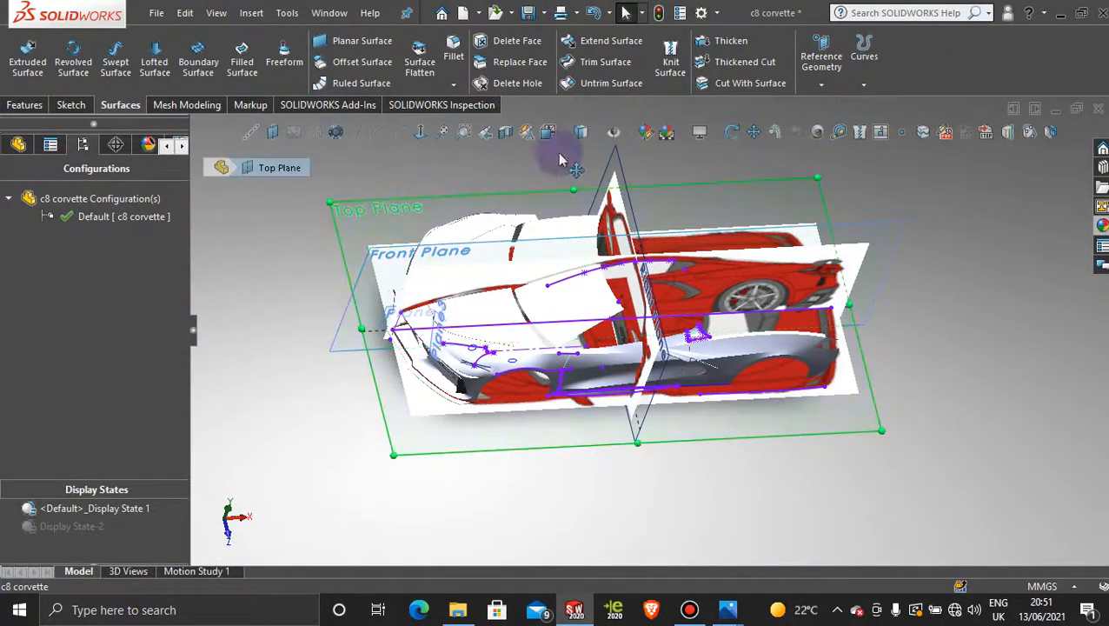
pyautogui.click(419, 137)
pyautogui.scroll(-5, 664, 388)
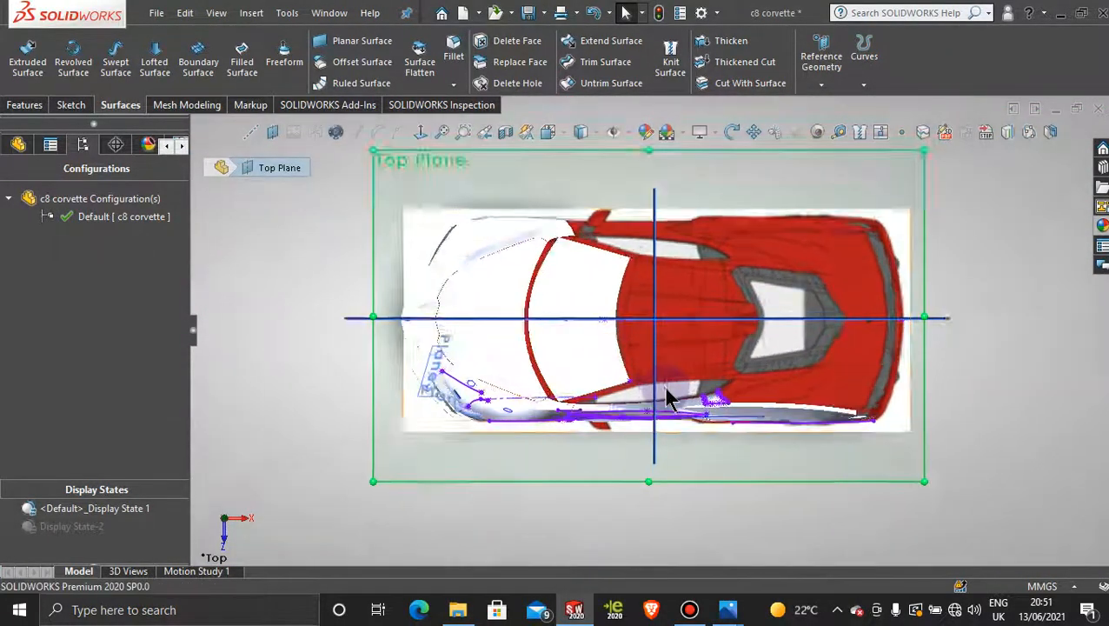
pyautogui.scroll(-2, 606, 375)
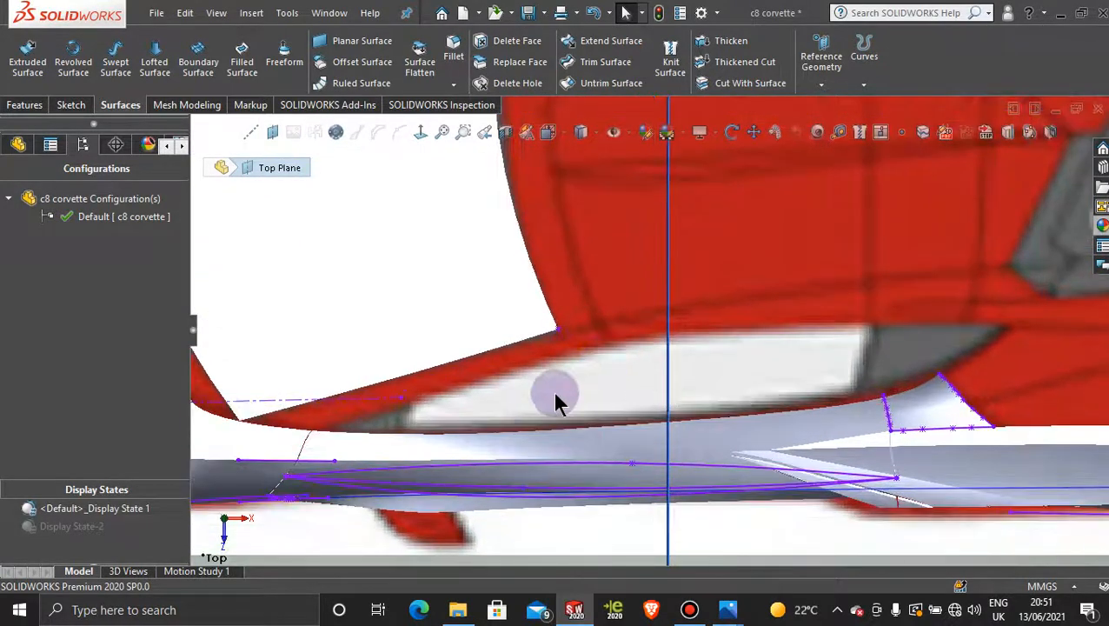
pyautogui.click(76, 105)
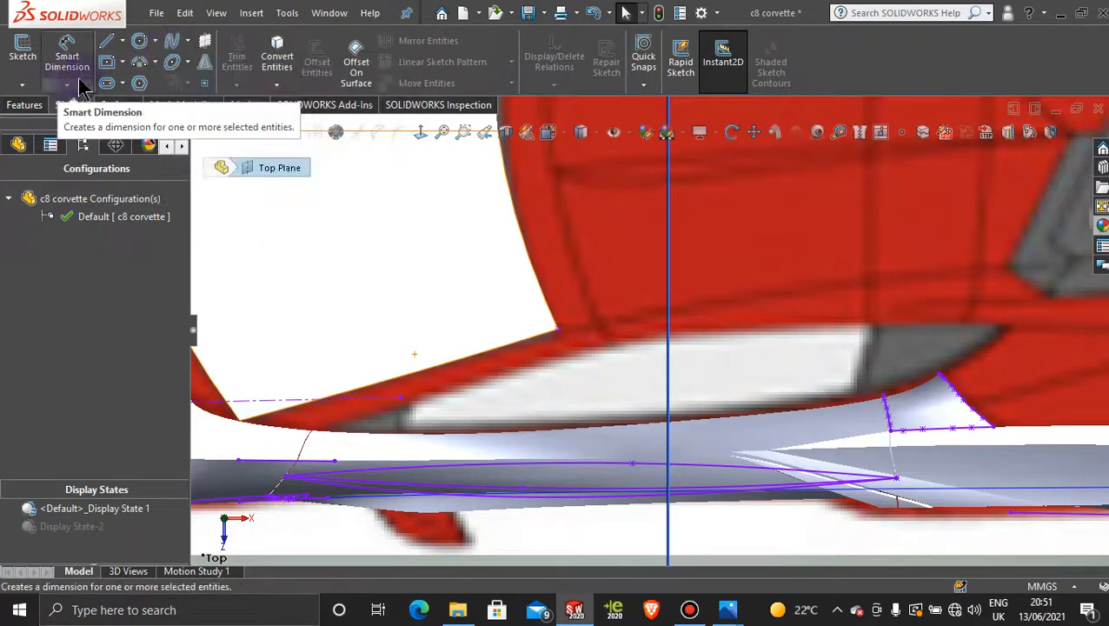
pyautogui.click(25, 52)
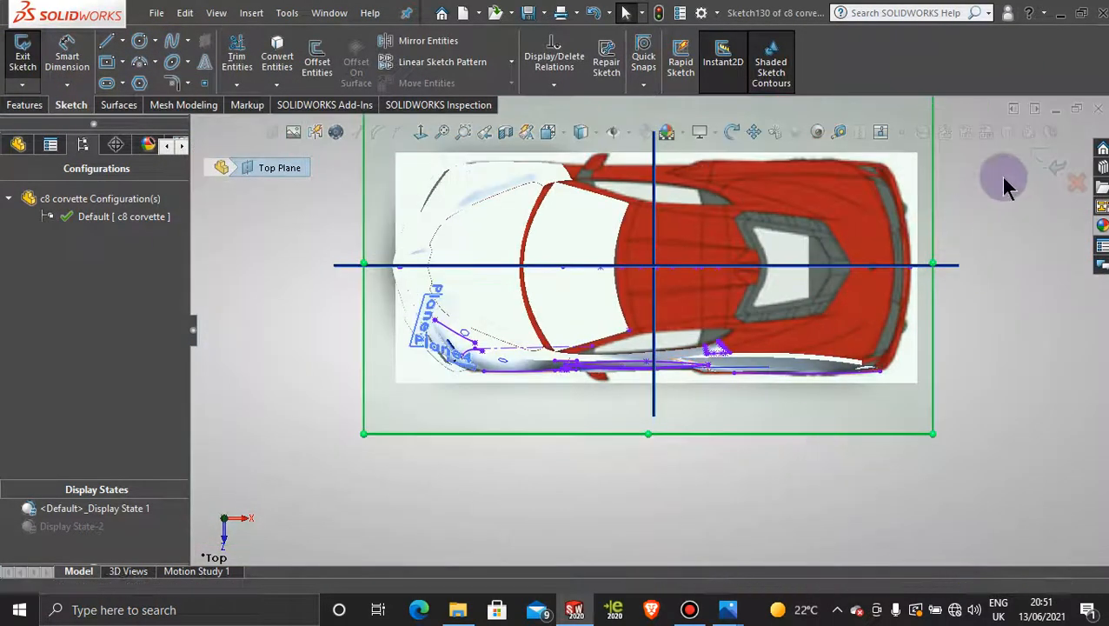
pyautogui.click(1036, 161)
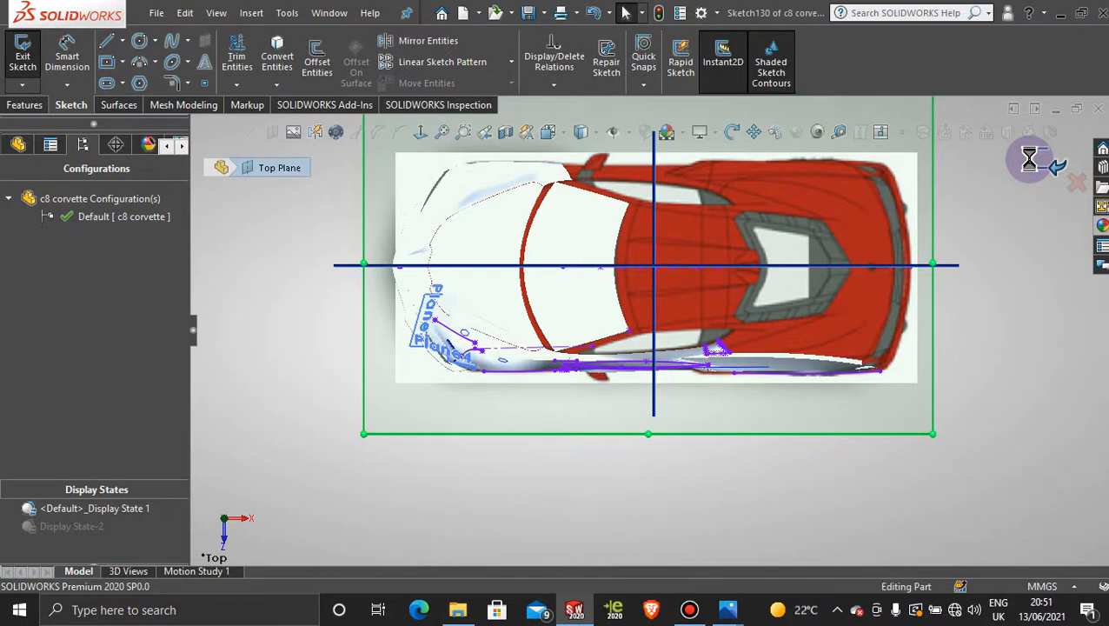
pyautogui.click(1013, 296)
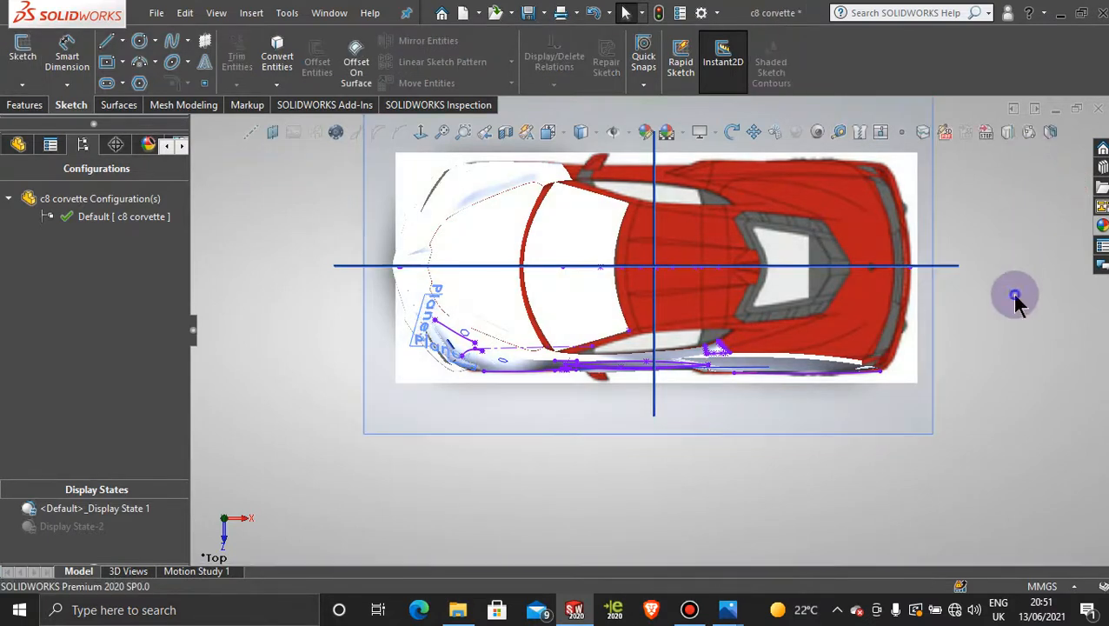
# - Start a new sketch on the Top Plane, framed on the side window area
pyautogui.click(896, 415)
pyautogui.click(971, 367)
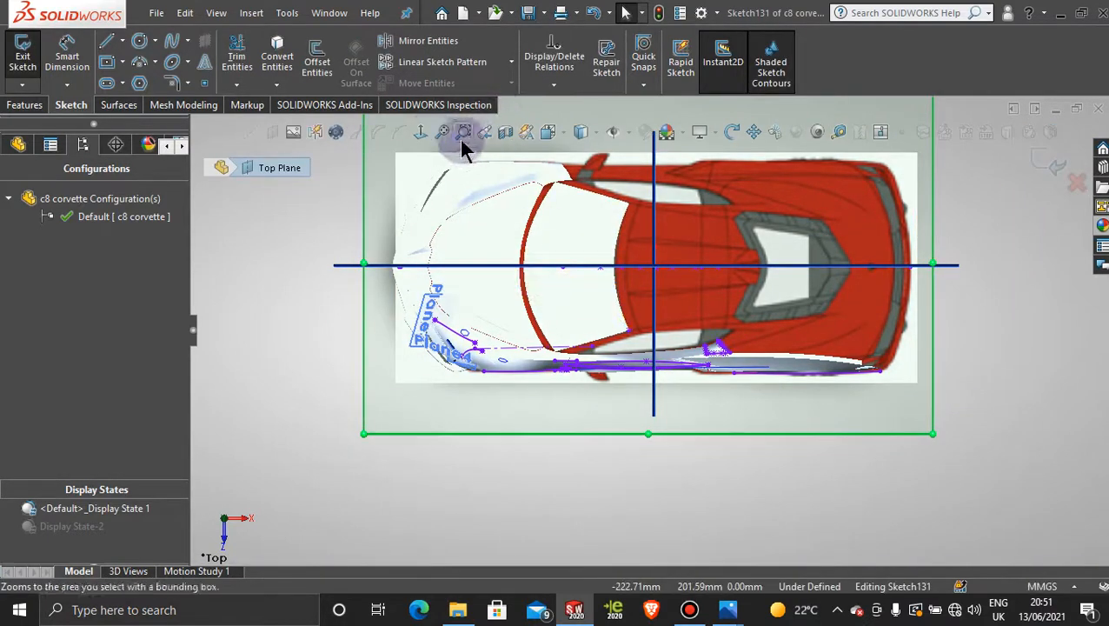
pyautogui.scroll(-5, 582, 297)
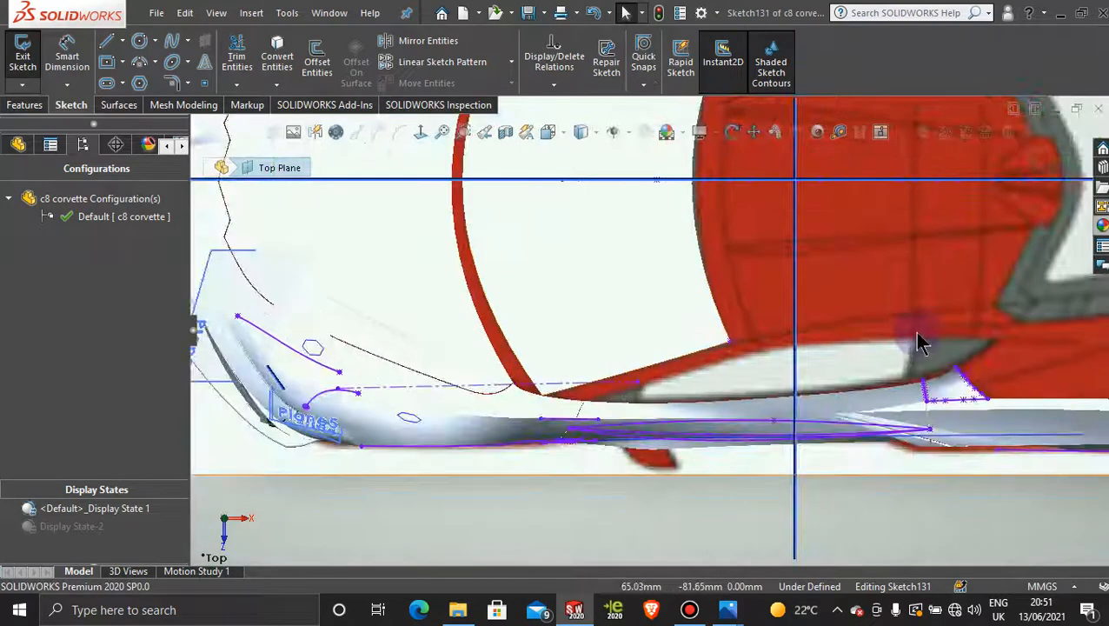
pyautogui.scroll(-2, 920, 341)
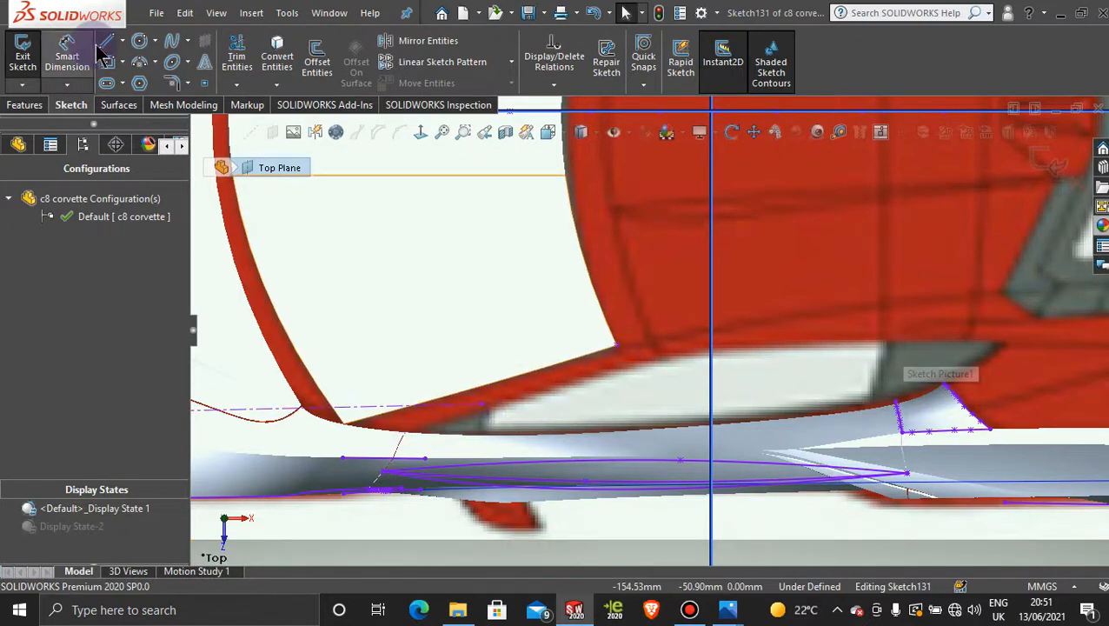
# - Draw a spline from the body surface's corner at the pillar base along the side window's inner edge to about X 66.48, Y -84.53
pyautogui.click(173, 42)
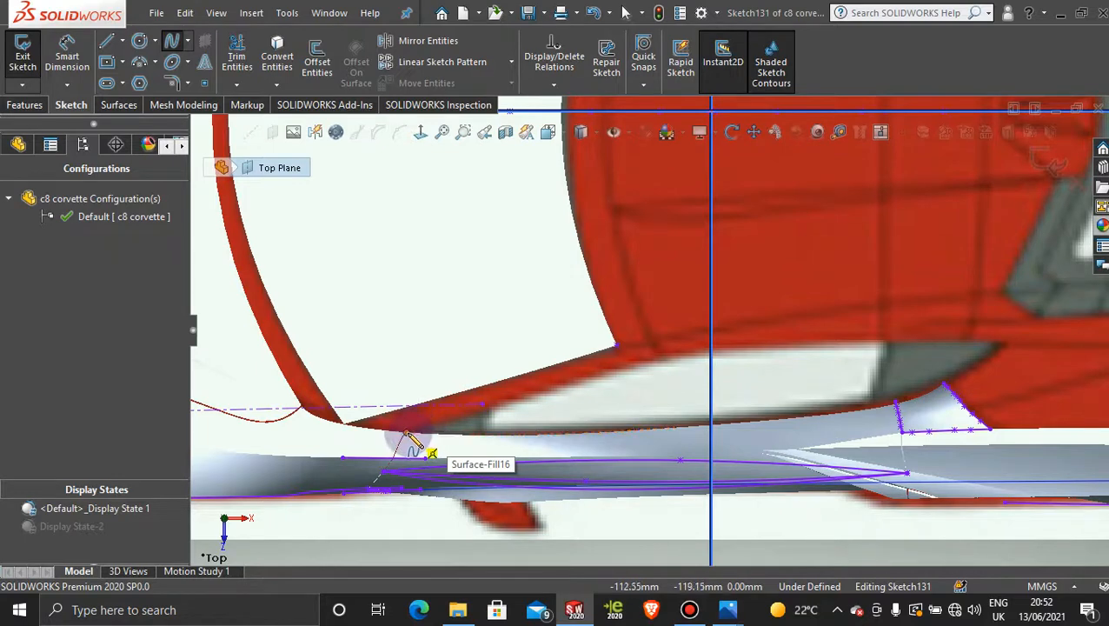
pyautogui.scroll(-3, 405, 432)
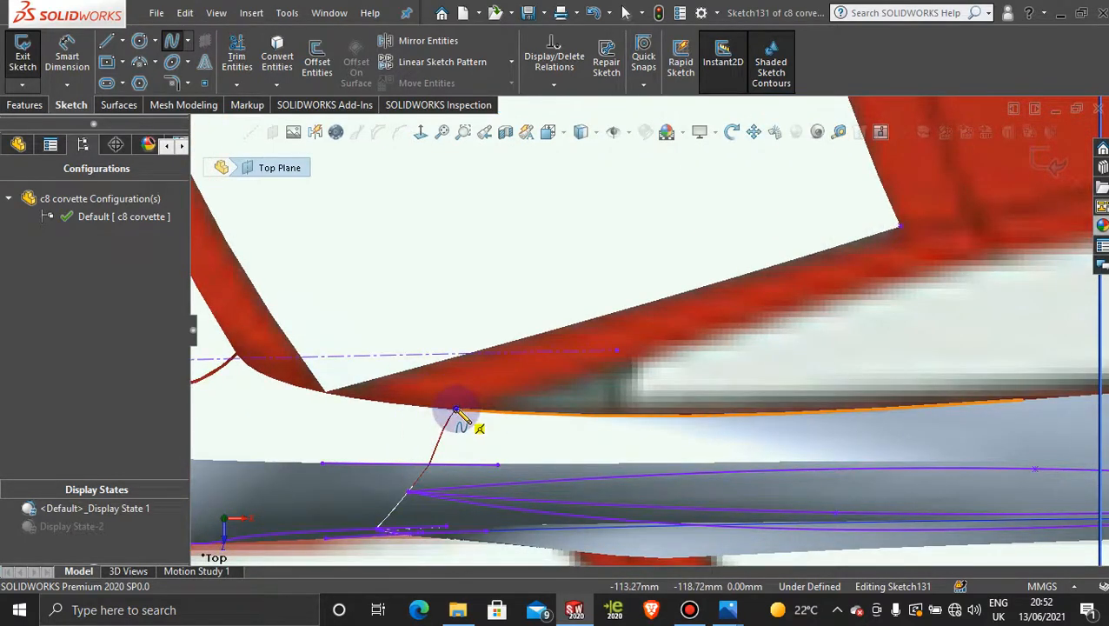
pyautogui.doubleClick(455, 410)
pyautogui.scroll(3, 685, 345)
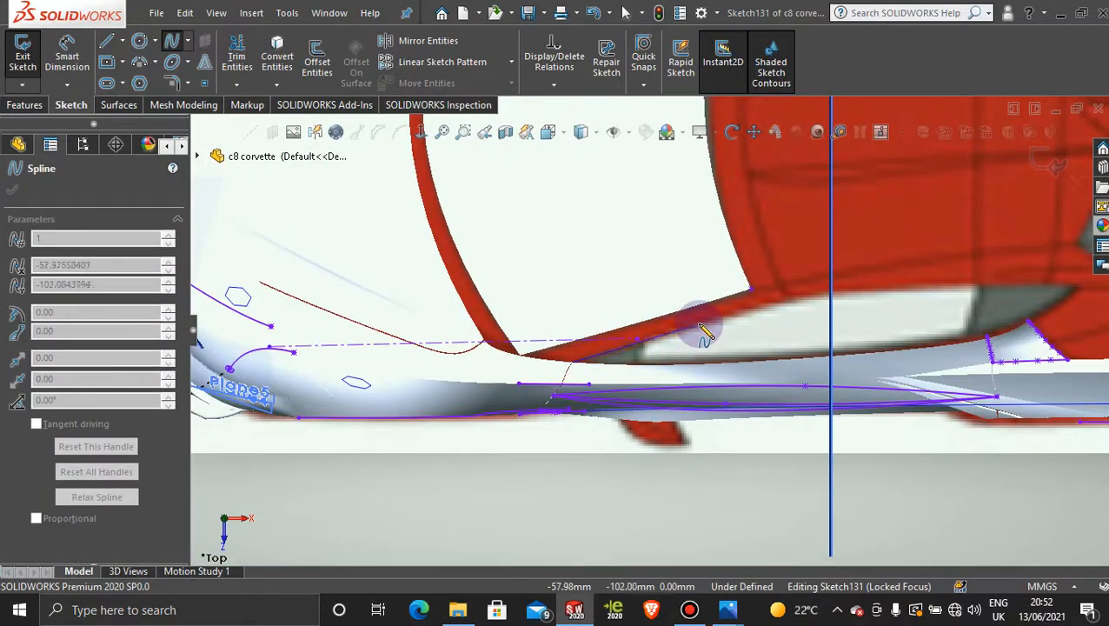
pyautogui.click(702, 324)
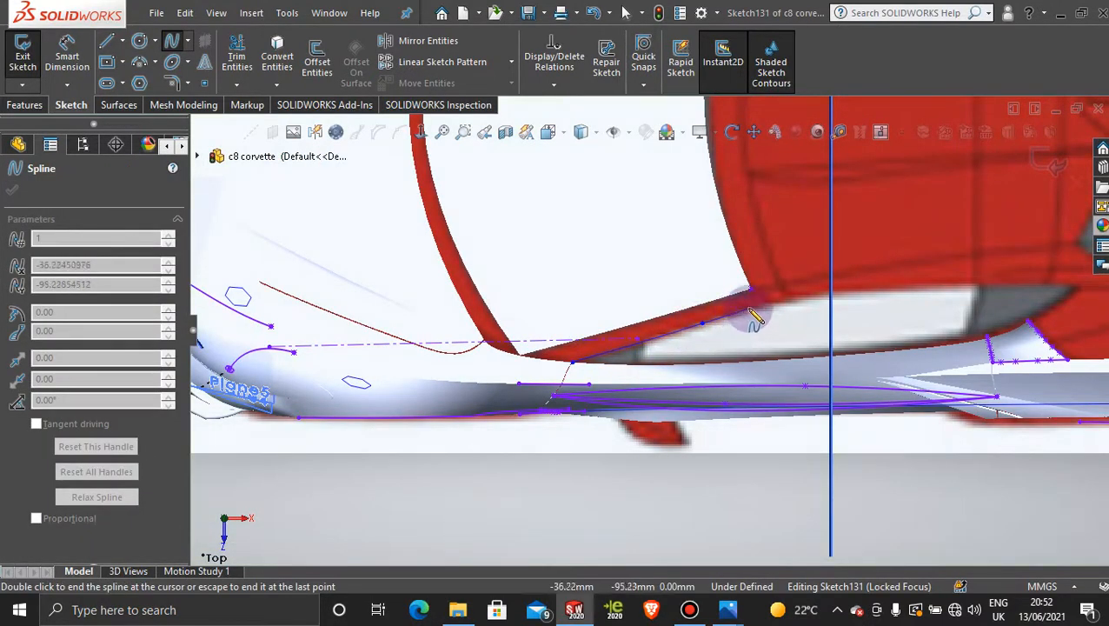
pyautogui.click(749, 308)
pyautogui.click(811, 297)
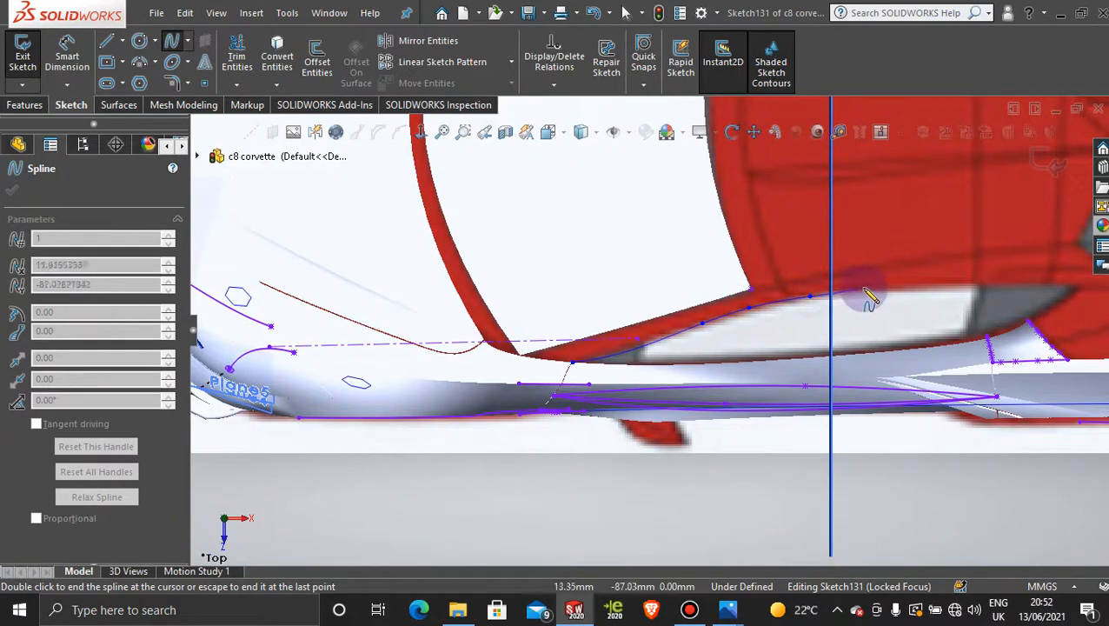
pyautogui.click(875, 290)
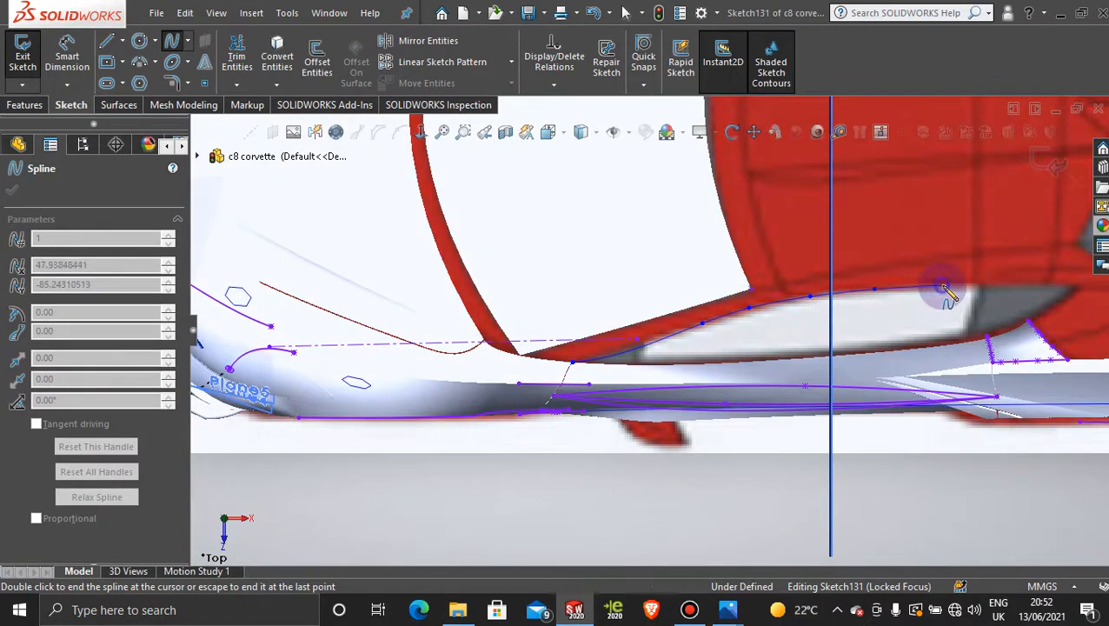
pyautogui.click(940, 285)
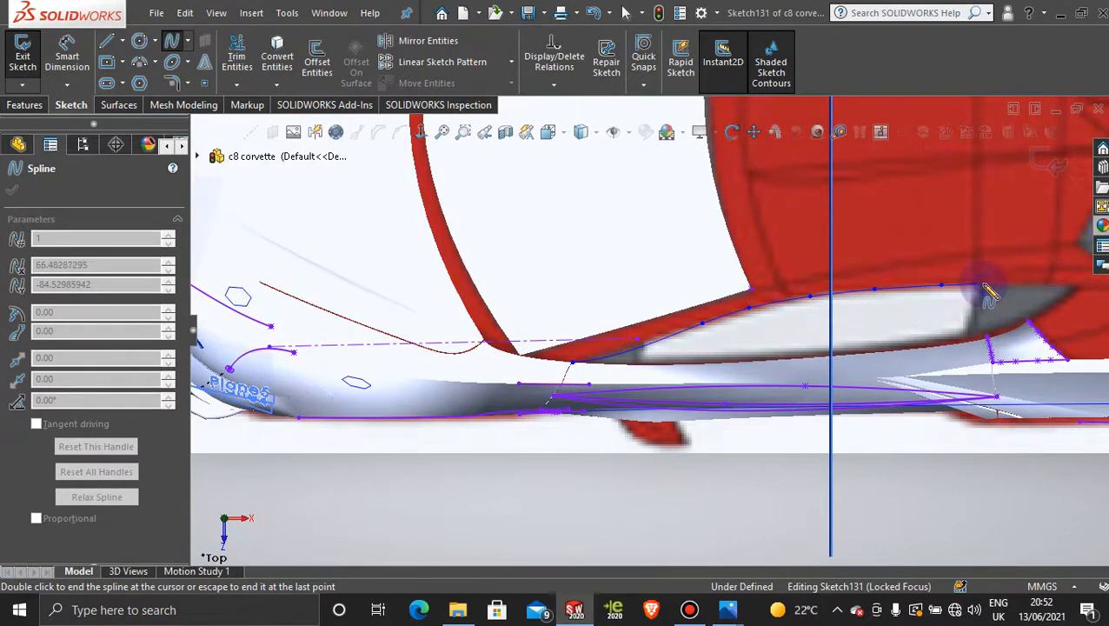
pyautogui.click(984, 284)
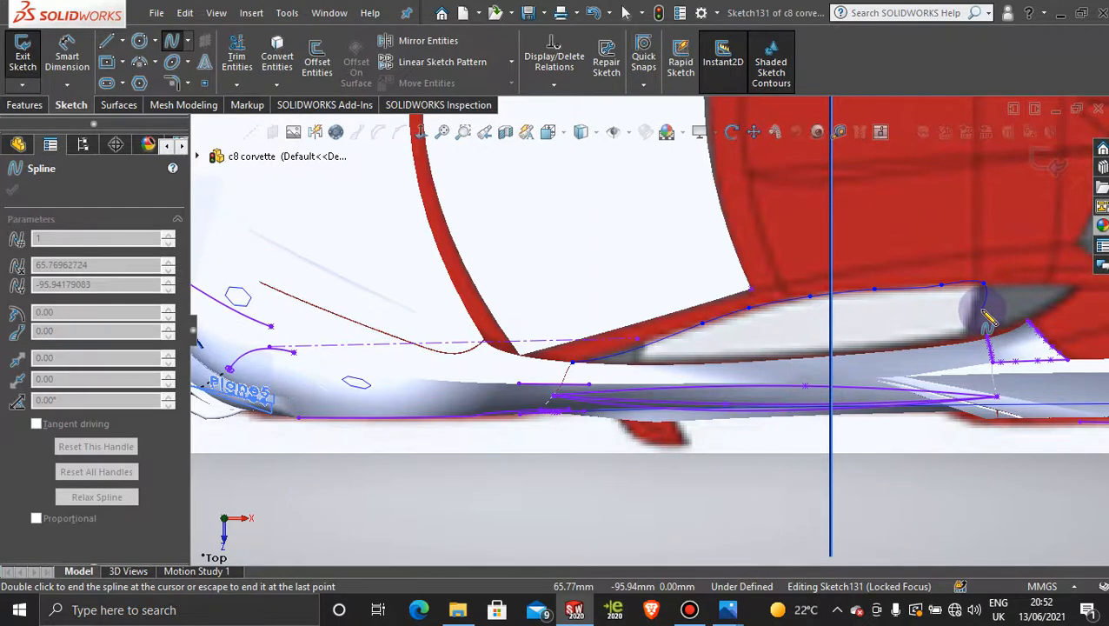
pyautogui.press('Escape')
# - Show the spline's control polygon and move its first two inner vertices to about X -89.17, Y -112.14 and X -30.79, Y -94.75
pyautogui.scroll(-2, 879, 322)
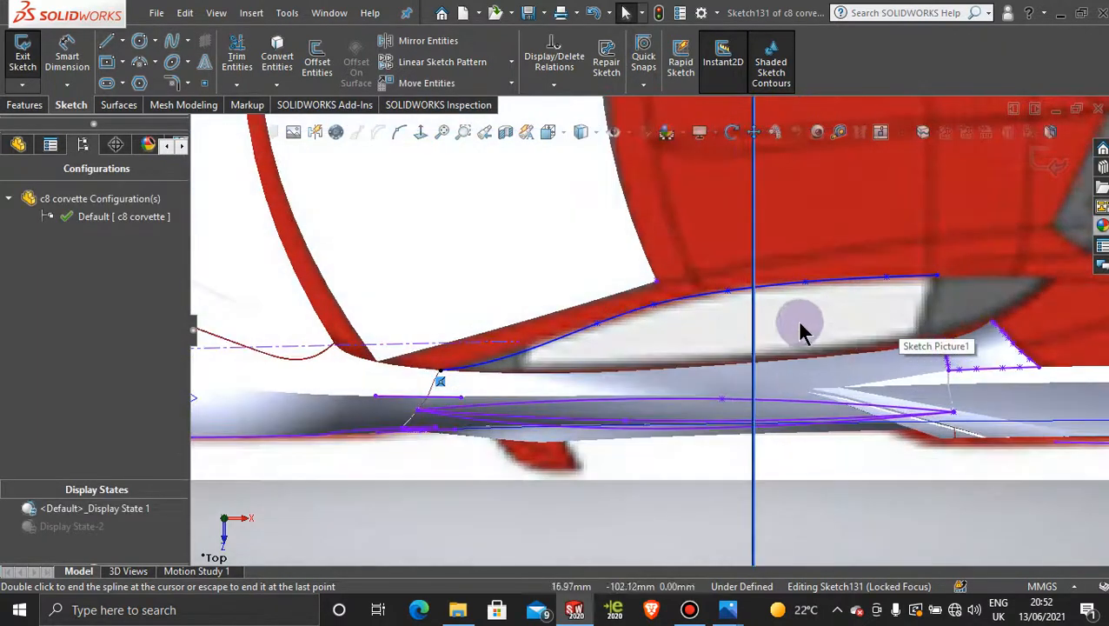
pyautogui.click(789, 284)
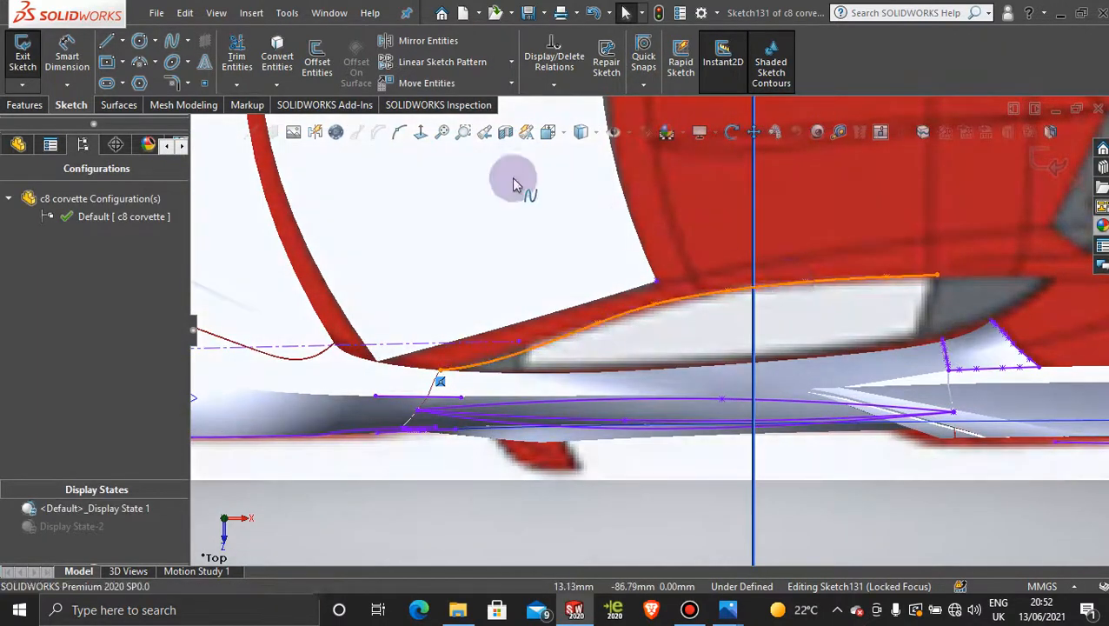
pyautogui.click(379, 133)
pyautogui.moveTo(520, 373); pyautogui.dragTo(509, 359)
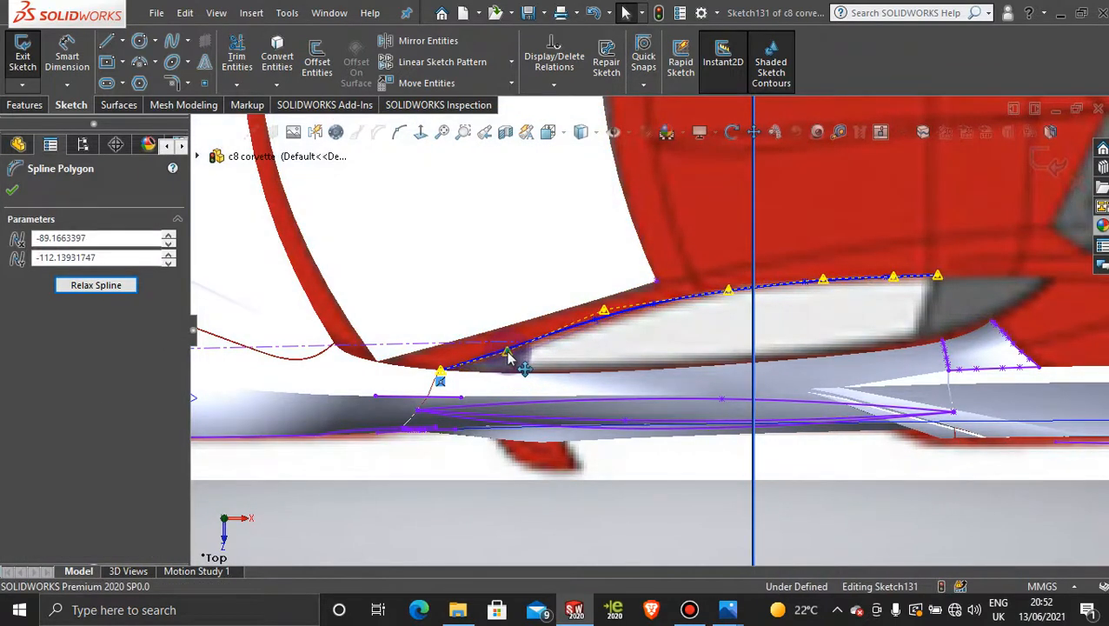
pyautogui.moveTo(604, 311); pyautogui.dragTo(613, 322)
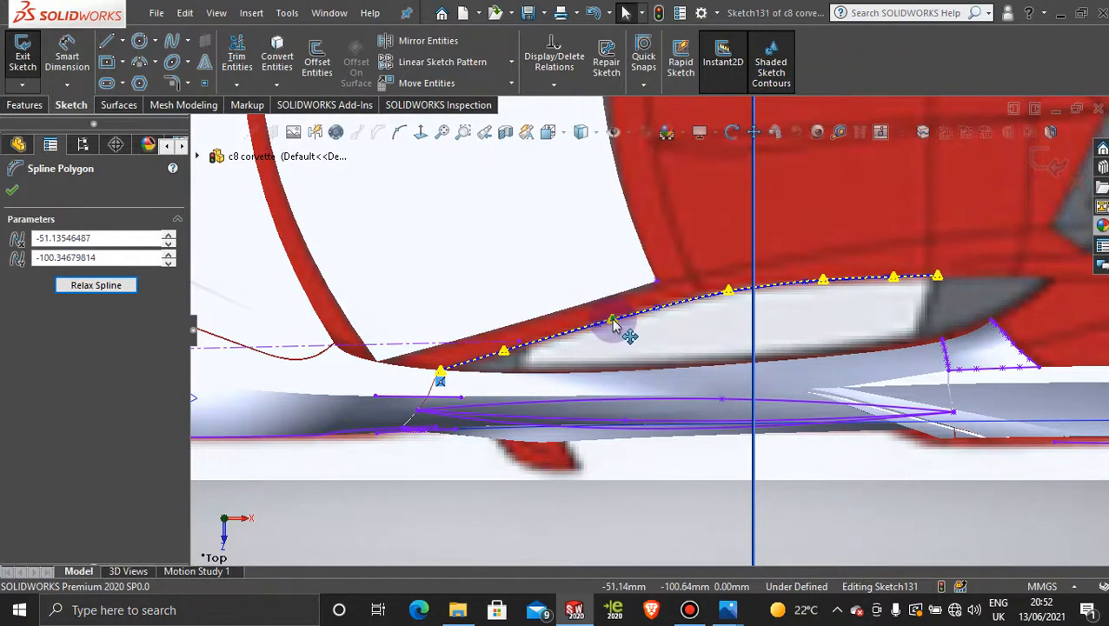
pyautogui.moveTo(612, 319); pyautogui.dragTo(668, 307)
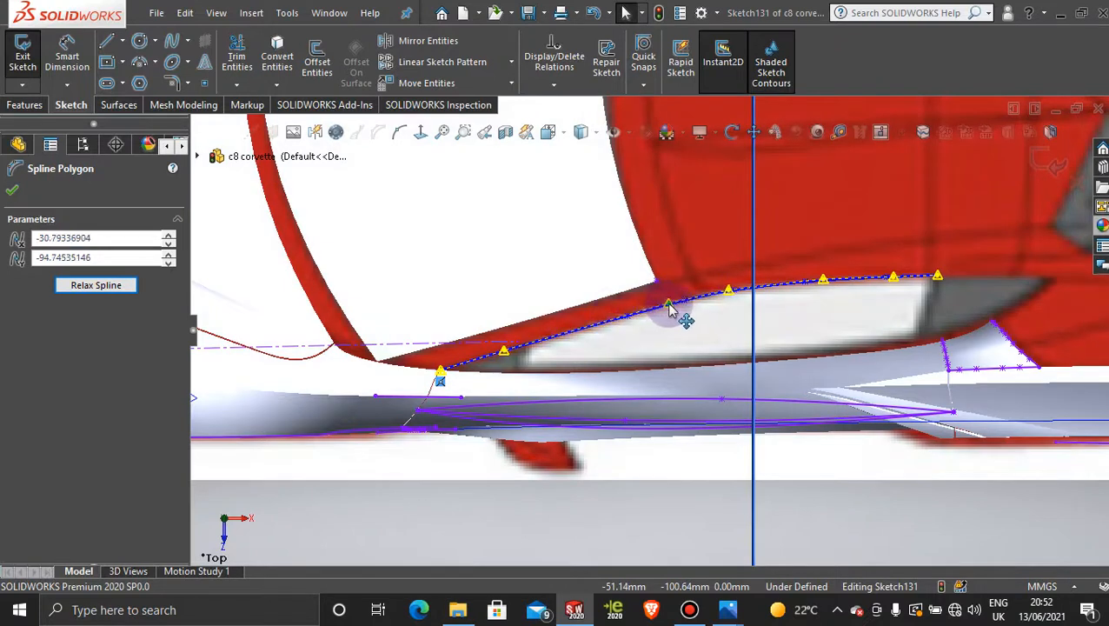
# - Move the rear endpoint to about X 64.73, Y -85.02, adjust the vertices before it to the window edge, and finish the sketch
pyautogui.moveTo(730, 291)
pyautogui.mouseDown()
pyautogui.moveTo(738, 306)
pyautogui.moveTo(715, 292)
pyautogui.mouseUp()
pyautogui.moveTo(939, 280); pyautogui.dragTo(932, 280)
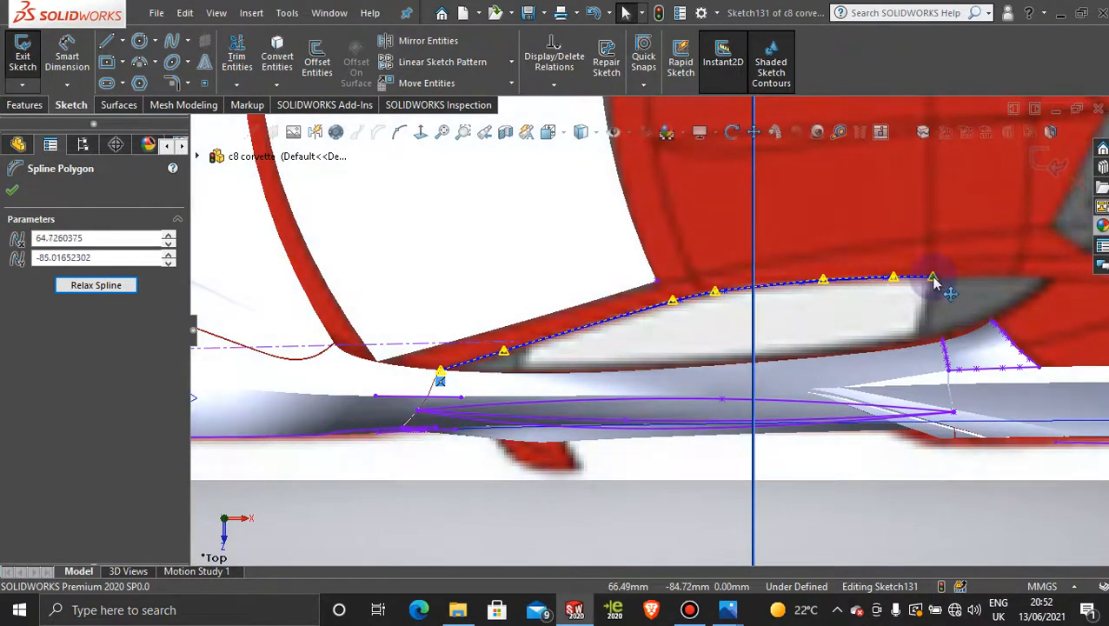
pyautogui.moveTo(895, 284); pyautogui.dragTo(897, 288)
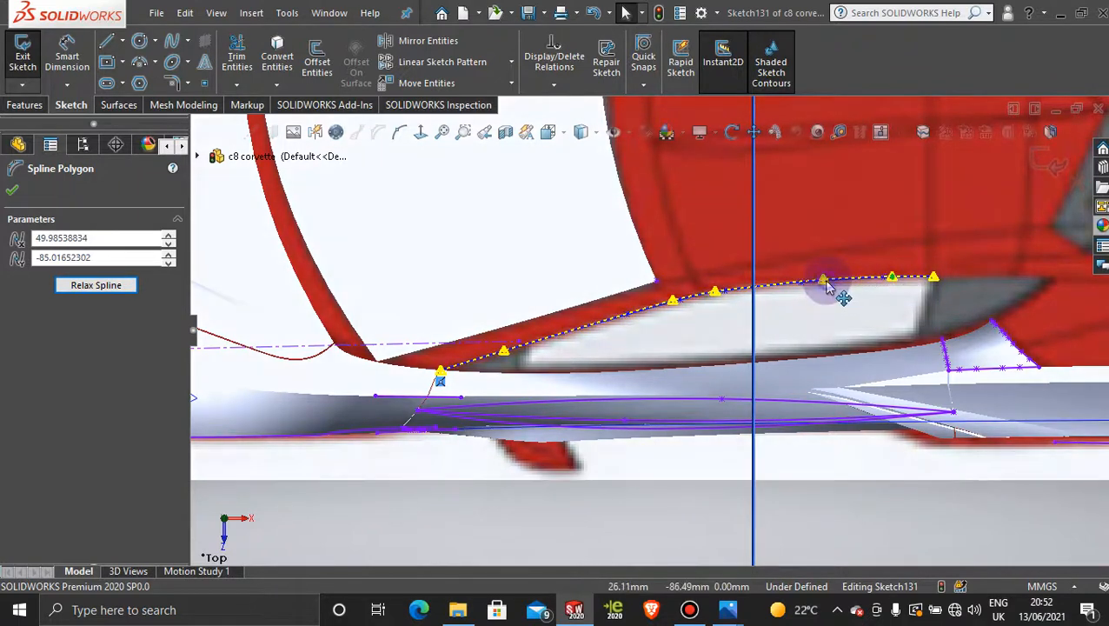
pyautogui.moveTo(824, 282); pyautogui.dragTo(825, 285)
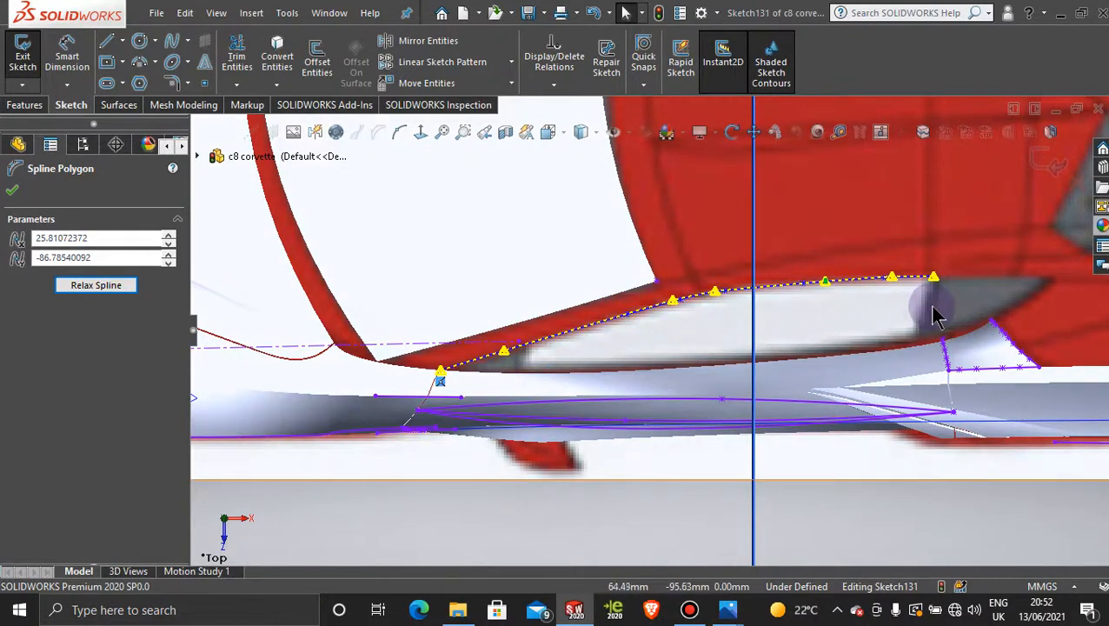
pyautogui.click(1051, 155)
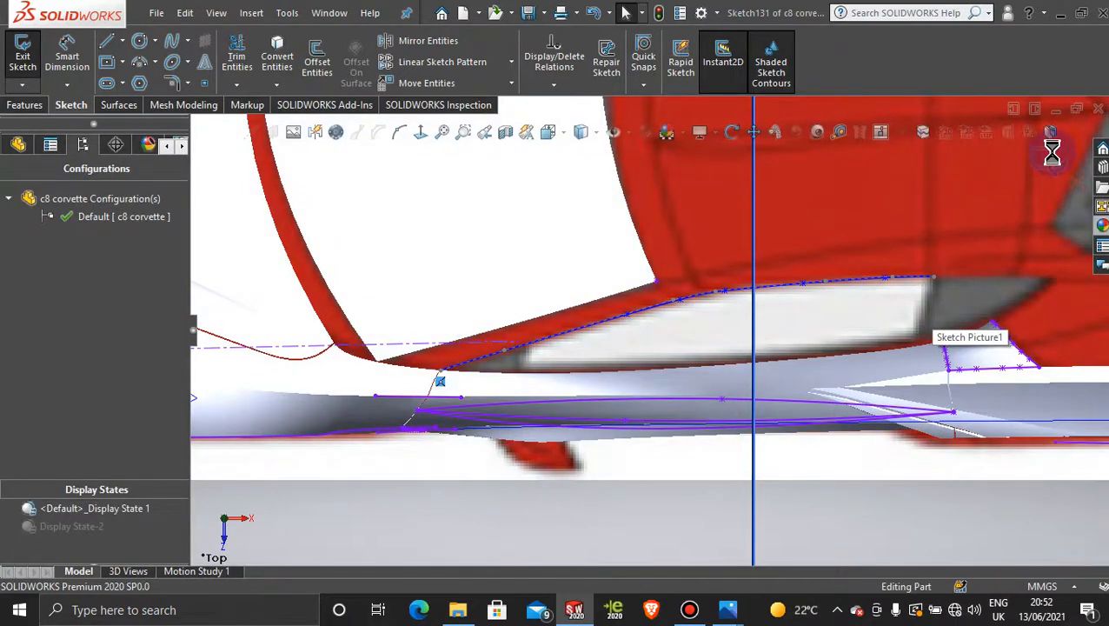
# - Create a sketch-on-sketch projected curve from the side window's Front Plane spline and Top Plane spline
pyautogui.scroll(4, 928, 425)
pyautogui.press('f')
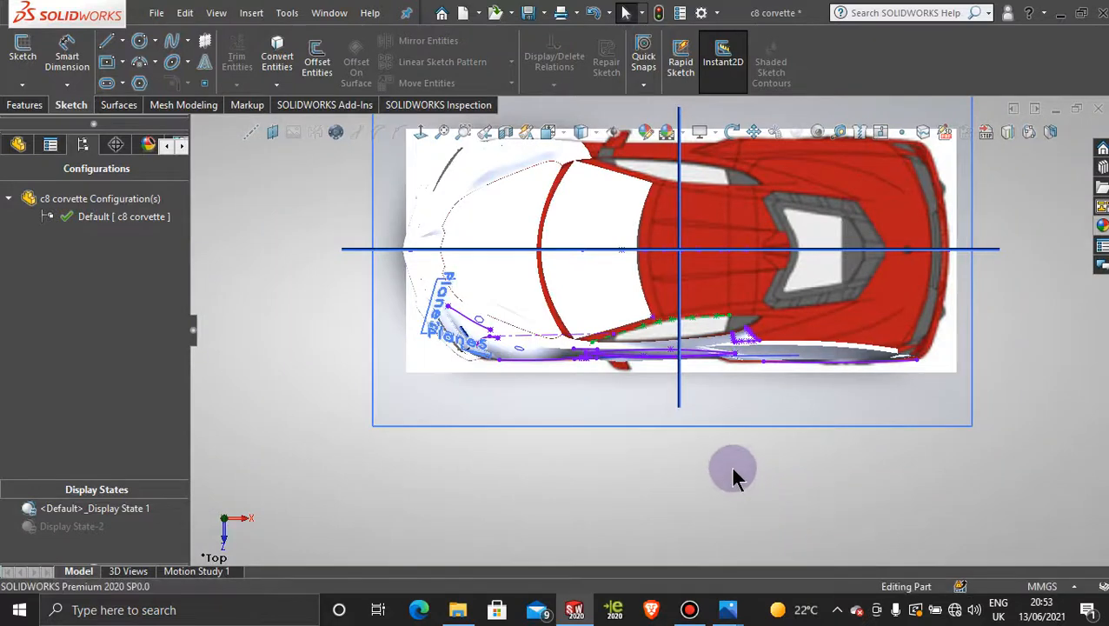
pyautogui.moveTo(738, 476); pyautogui.dragTo(619, 221, button='middle')
pyautogui.moveTo(720, 410); pyautogui.dragTo(725, 393, button='middle')
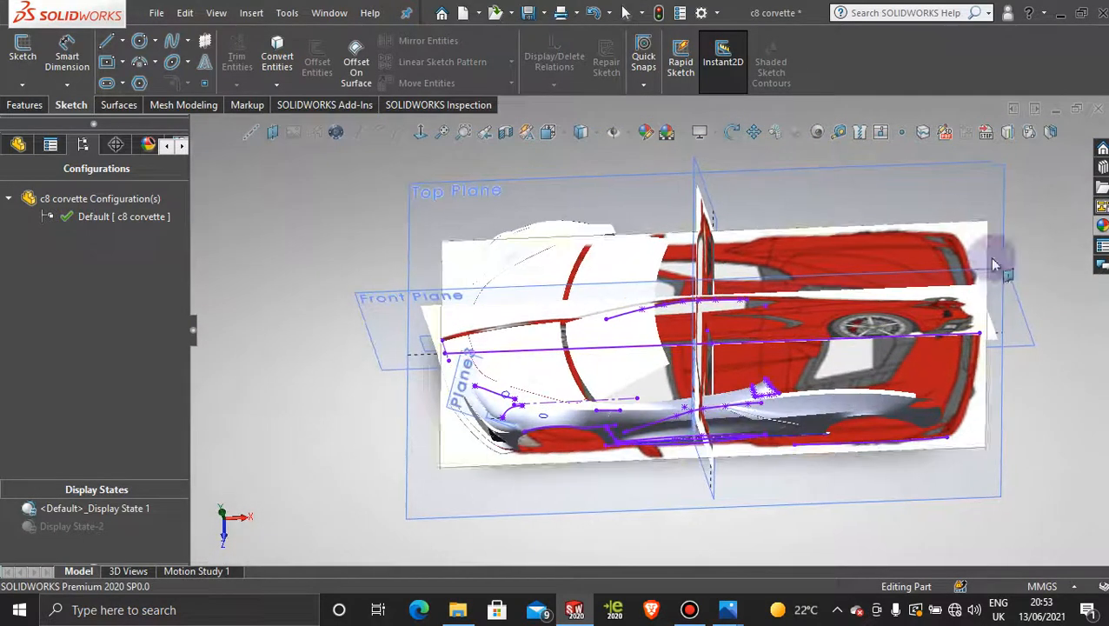
pyautogui.click(1007, 131)
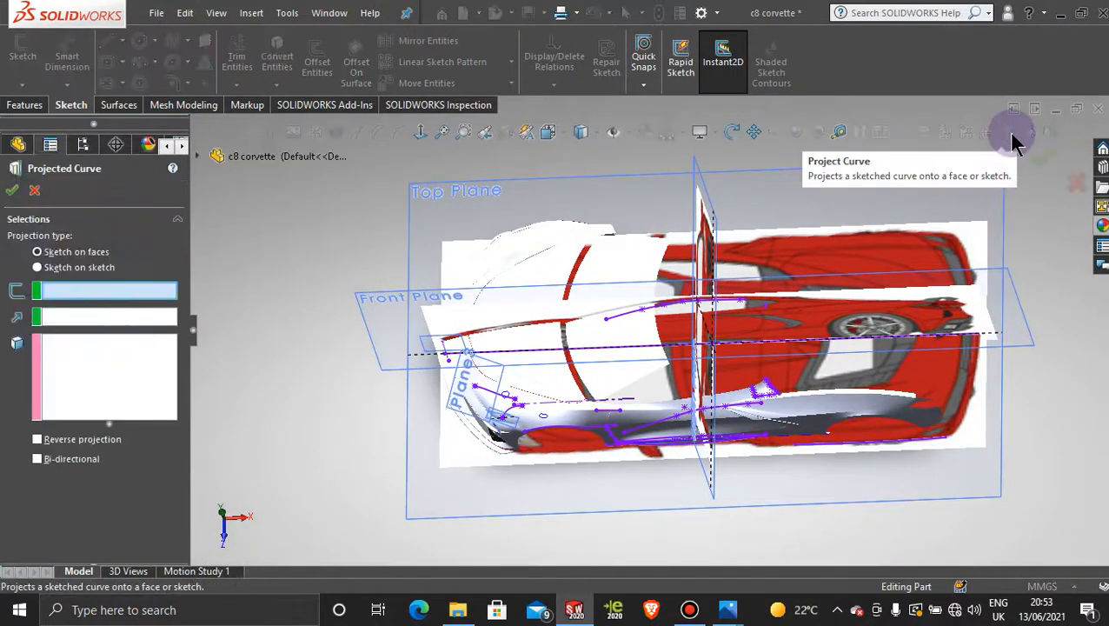
pyautogui.click(83, 269)
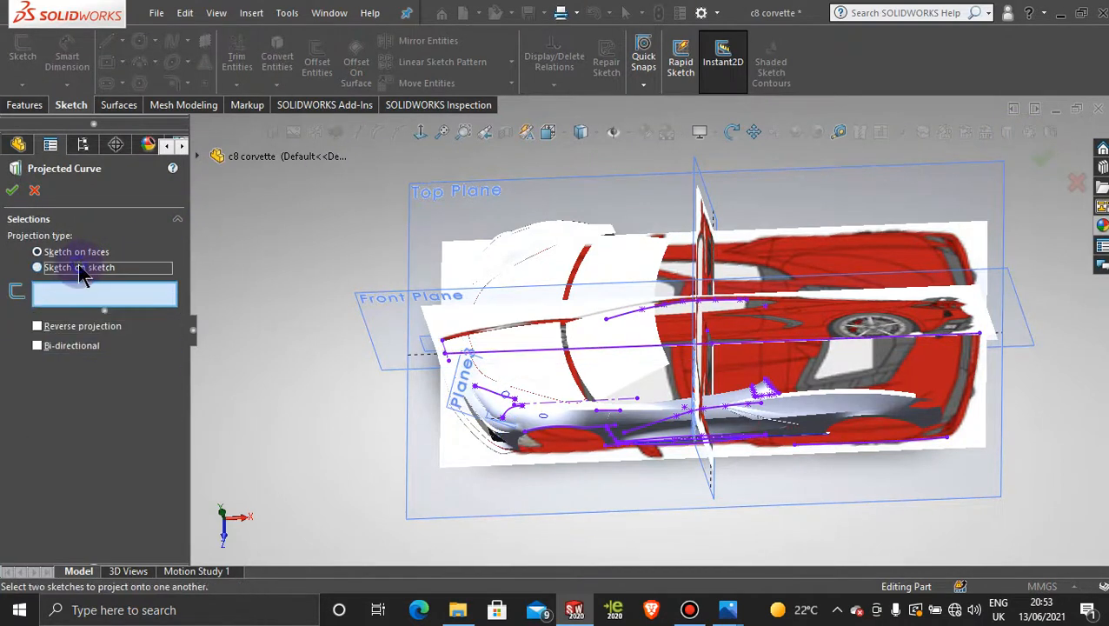
pyautogui.click(629, 321)
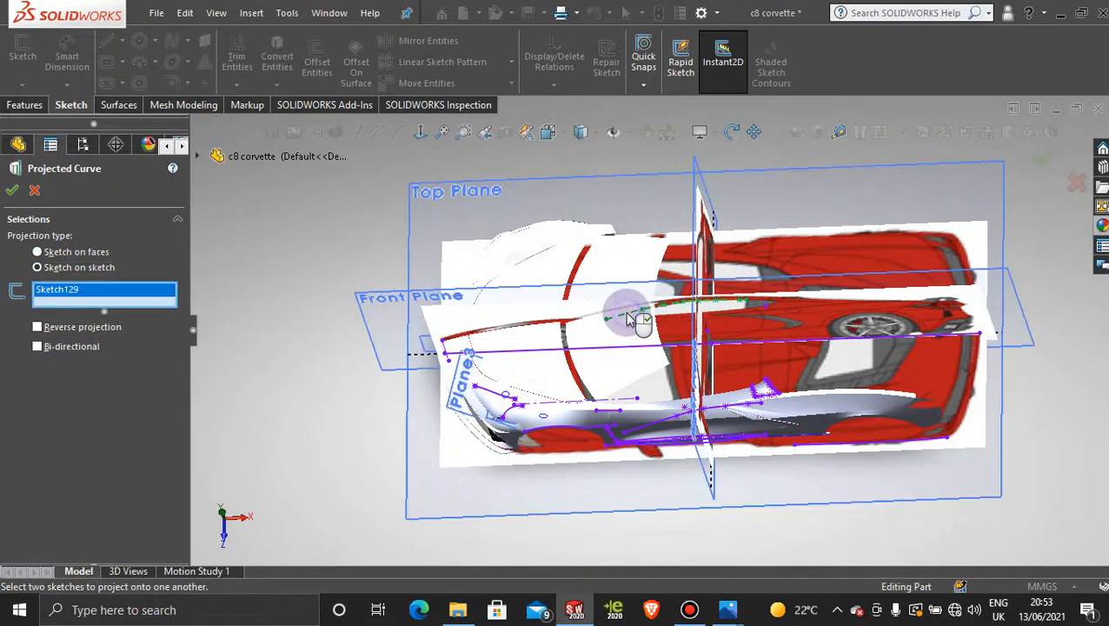
pyautogui.moveTo(706, 445); pyautogui.dragTo(683, 398, button='middle')
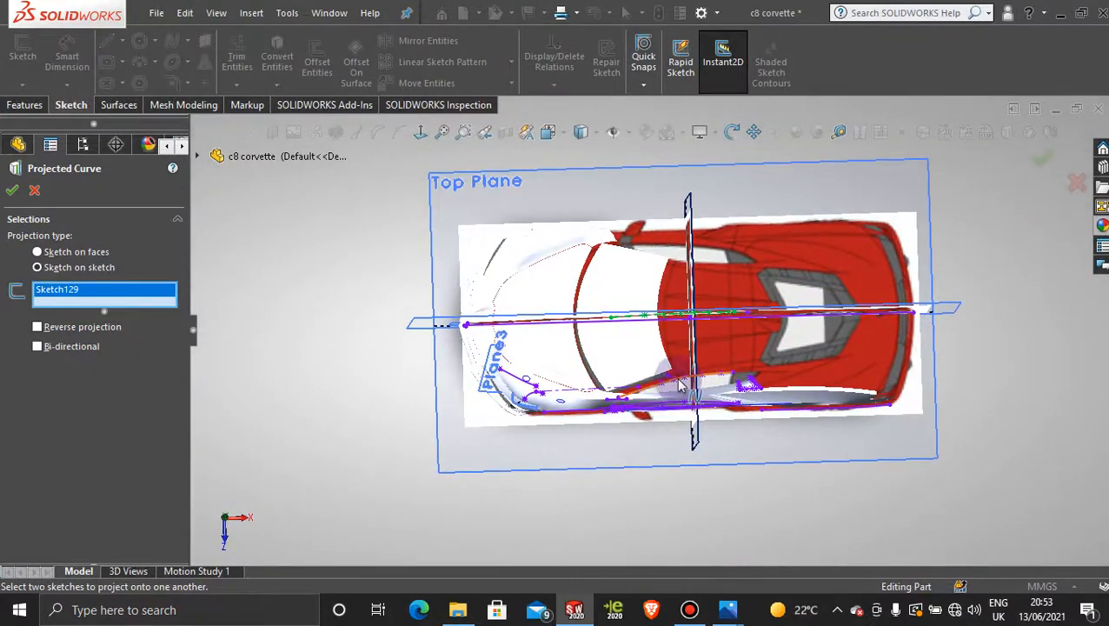
pyautogui.click(681, 385)
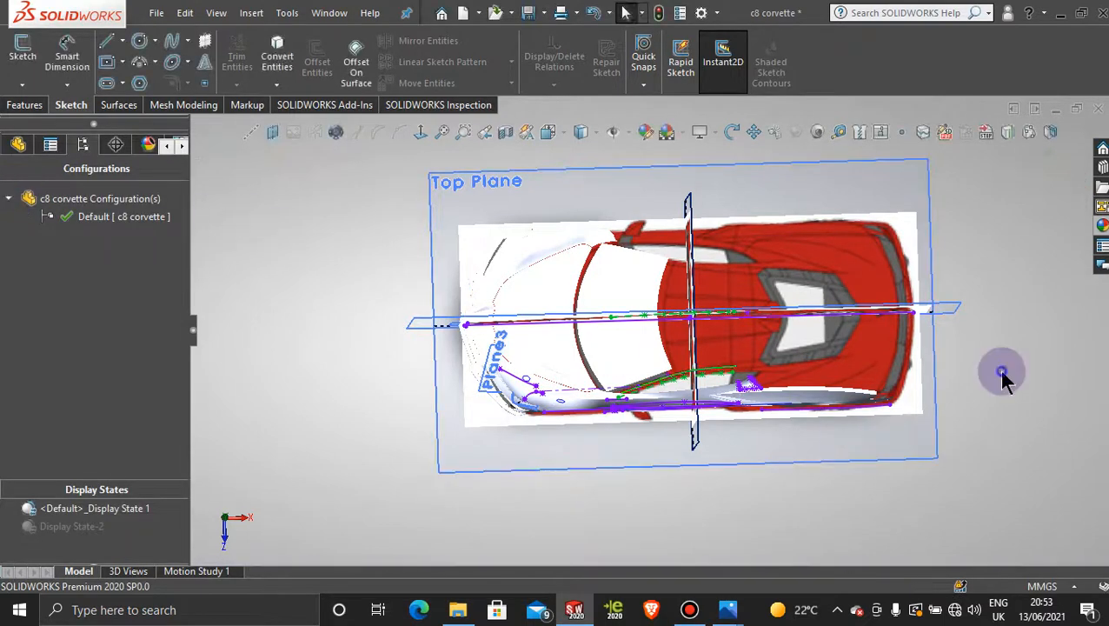
# - Examine the projected curve against the side window outline in front view, especially at the pillar base
pyautogui.moveTo(761, 484); pyautogui.dragTo(756, 437, button='middle')
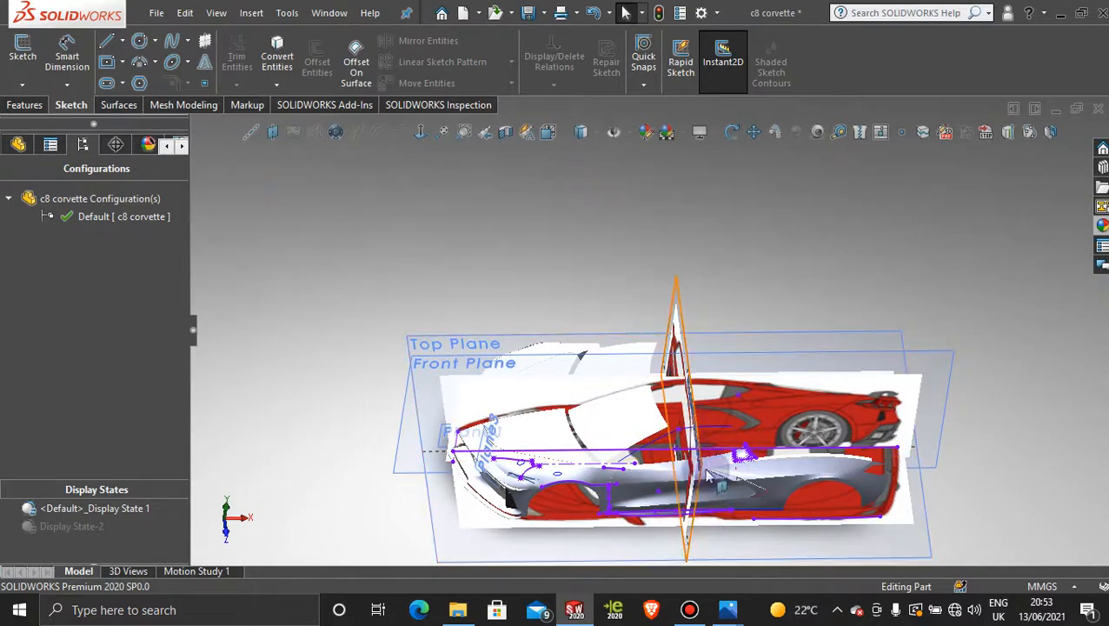
pyautogui.scroll(3, 756, 394)
pyautogui.click(823, 347)
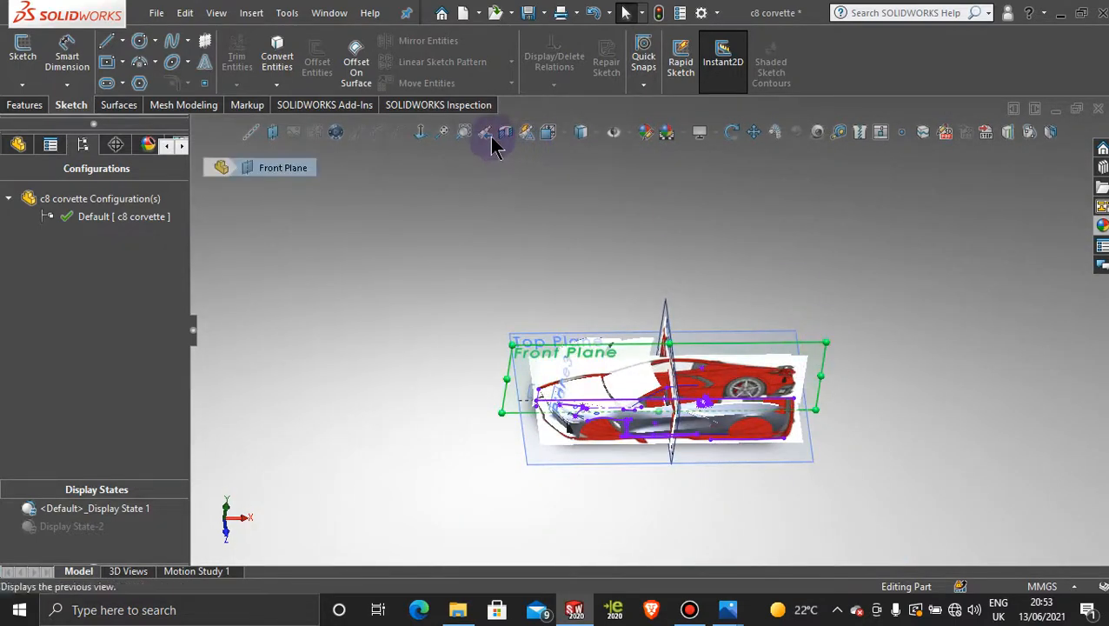
pyautogui.click(423, 137)
pyautogui.scroll(-5, 663, 420)
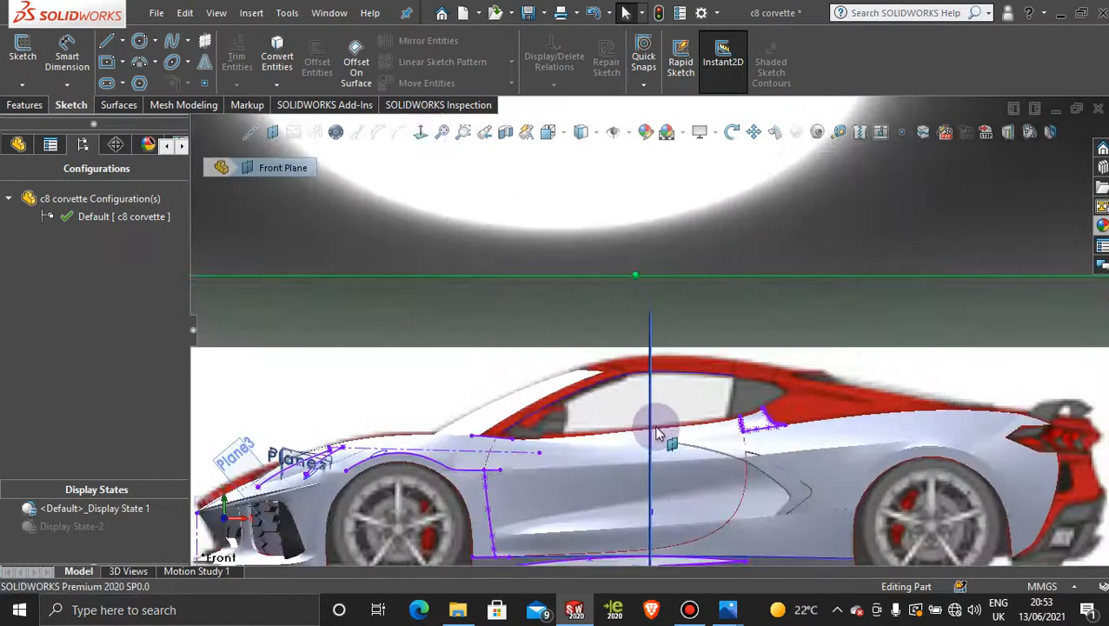
pyautogui.scroll(-2, 633, 419)
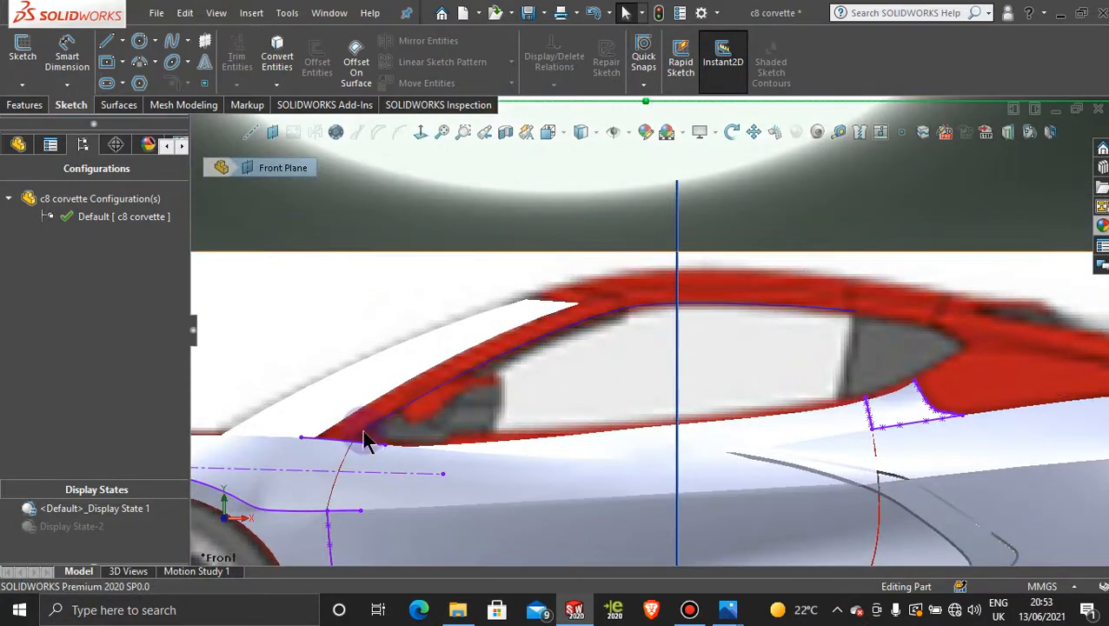
pyautogui.scroll(-2, 439, 415)
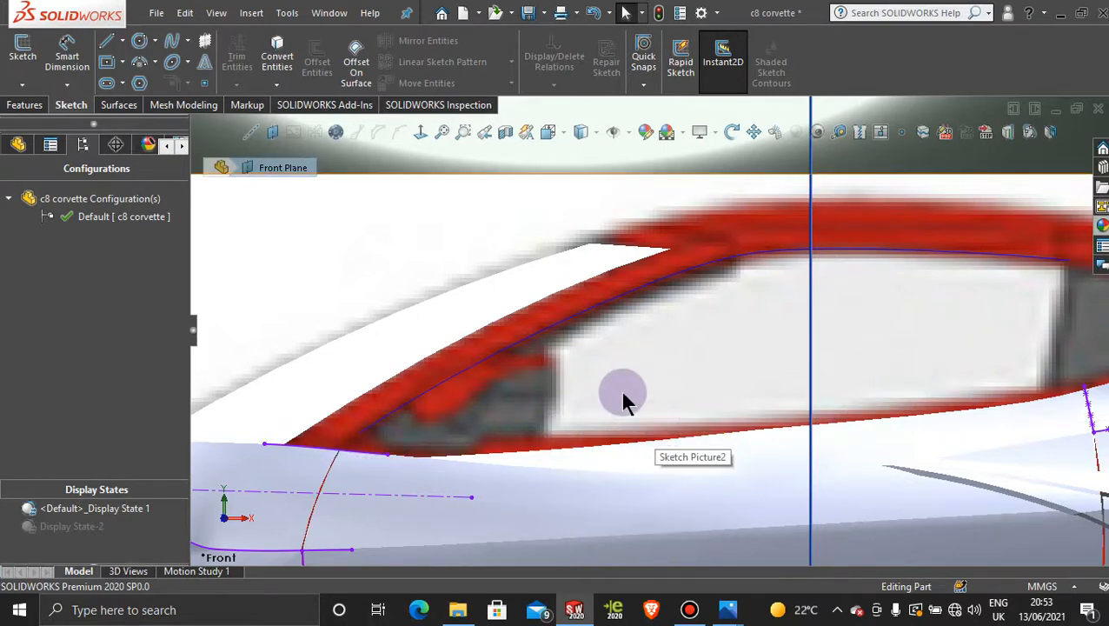
pyautogui.scroll(2, 617, 389)
pyautogui.moveTo(596, 383)
pyautogui.mouseDown(button='middle')
pyautogui.moveTo(593, 478)
pyautogui.moveTo(600, 375)
pyautogui.mouseUp(button='middle')
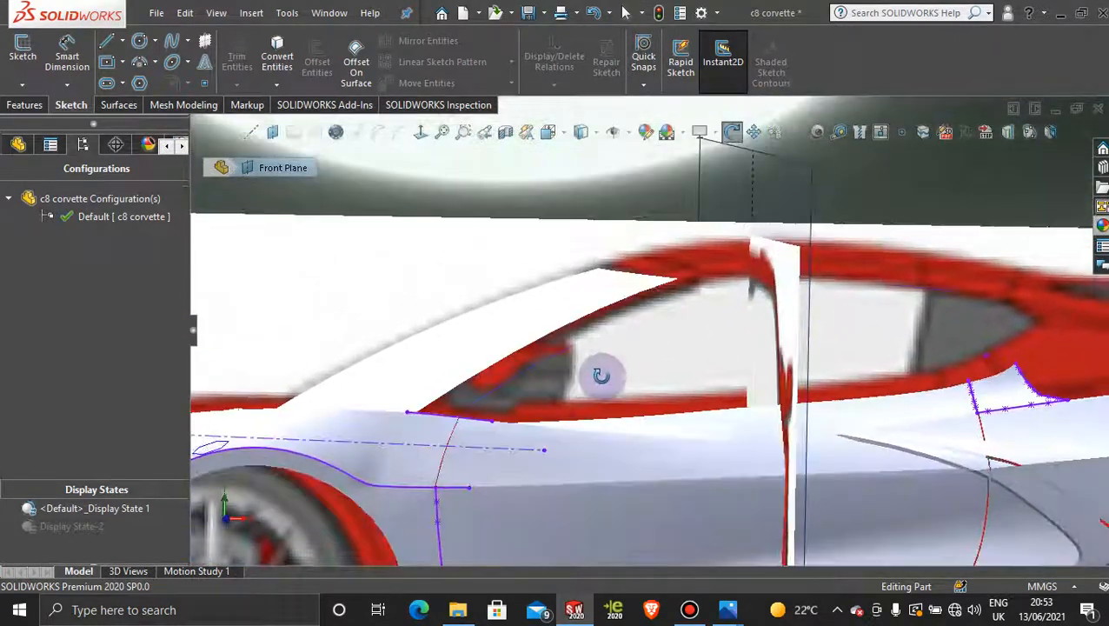
pyautogui.press('space')
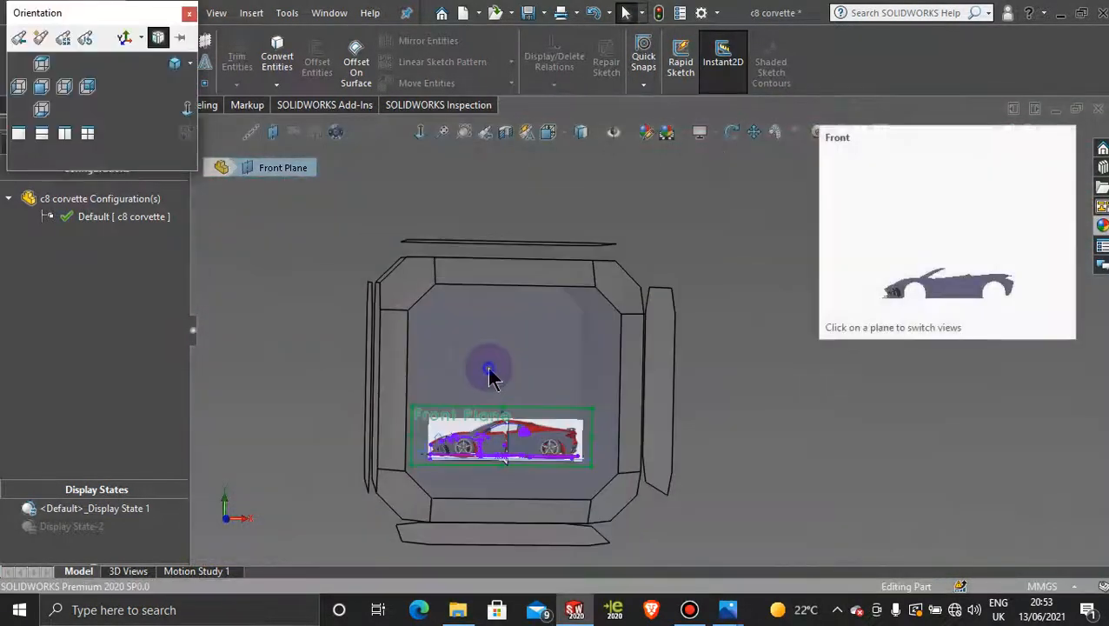
pyautogui.click(487, 374)
pyautogui.scroll(-10, 632, 435)
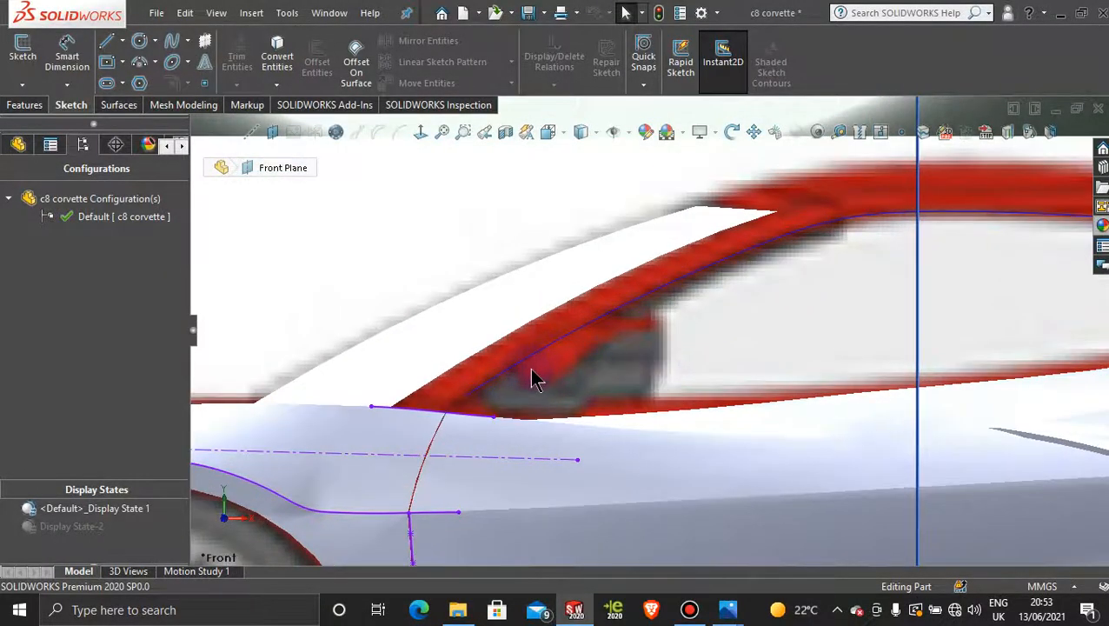
# - Find the new projected curve in the feature tree and open its Top Plane sketch for editing
pyautogui.click(16, 149)
pyautogui.moveTo(184, 521); pyautogui.dragTo(181, 539)
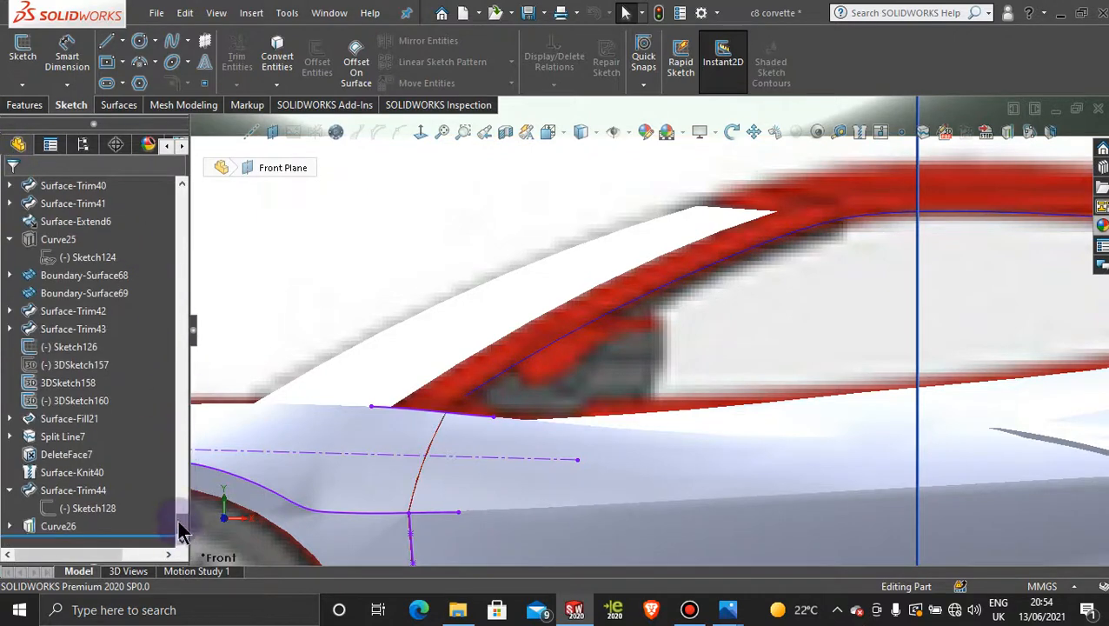
pyautogui.click(11, 526)
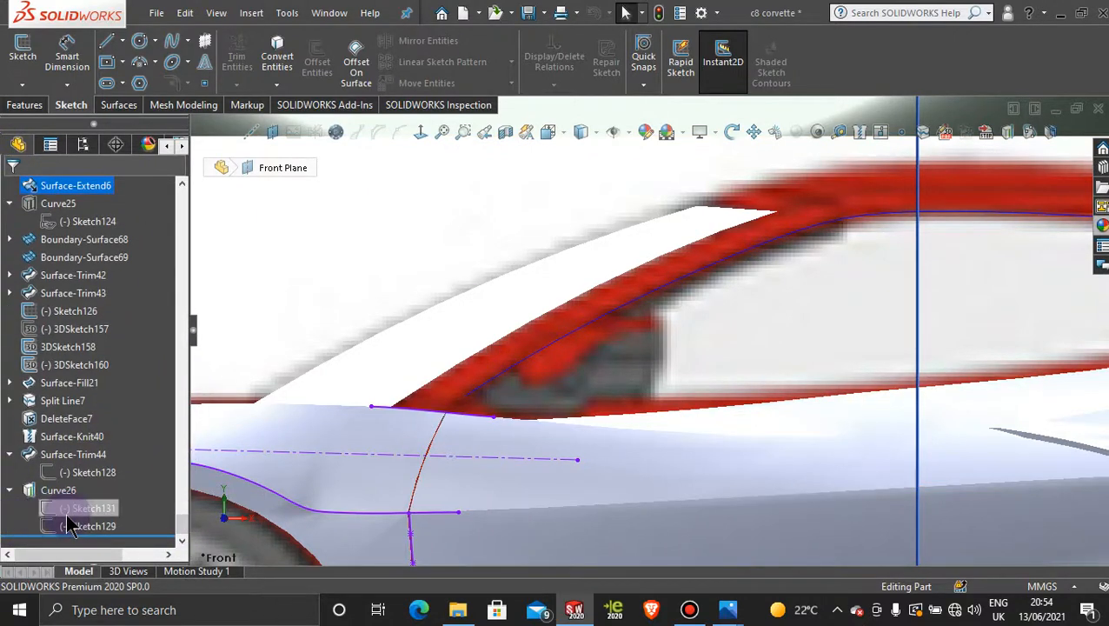
pyautogui.moveTo(512, 421); pyautogui.dragTo(517, 521, button='middle')
pyautogui.scroll(7, 443, 491)
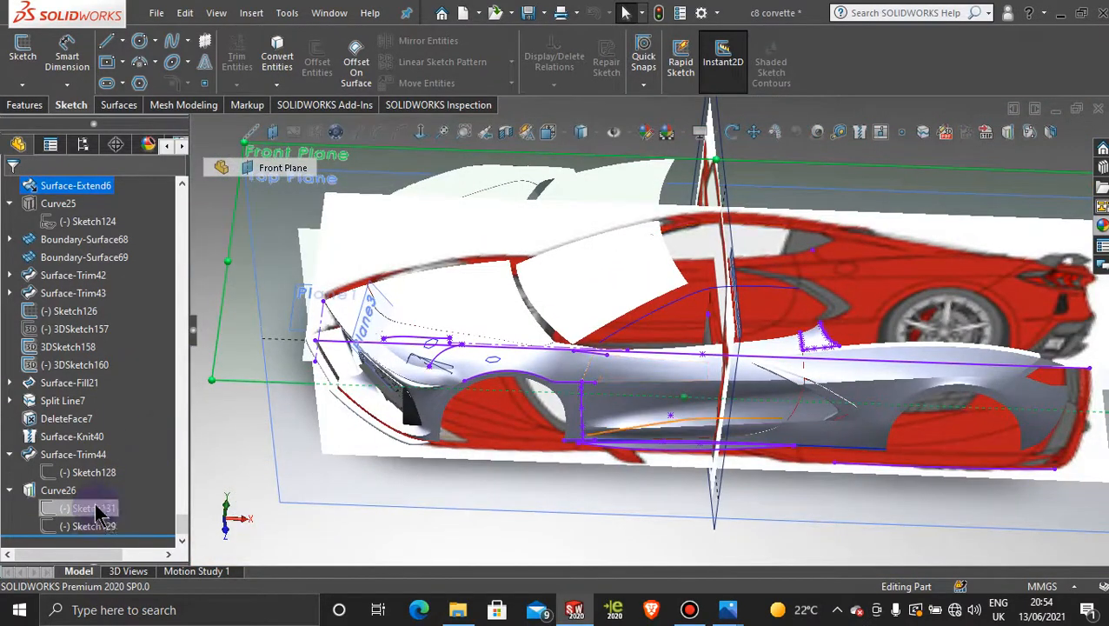
pyautogui.click(92, 508)
pyautogui.click(111, 458)
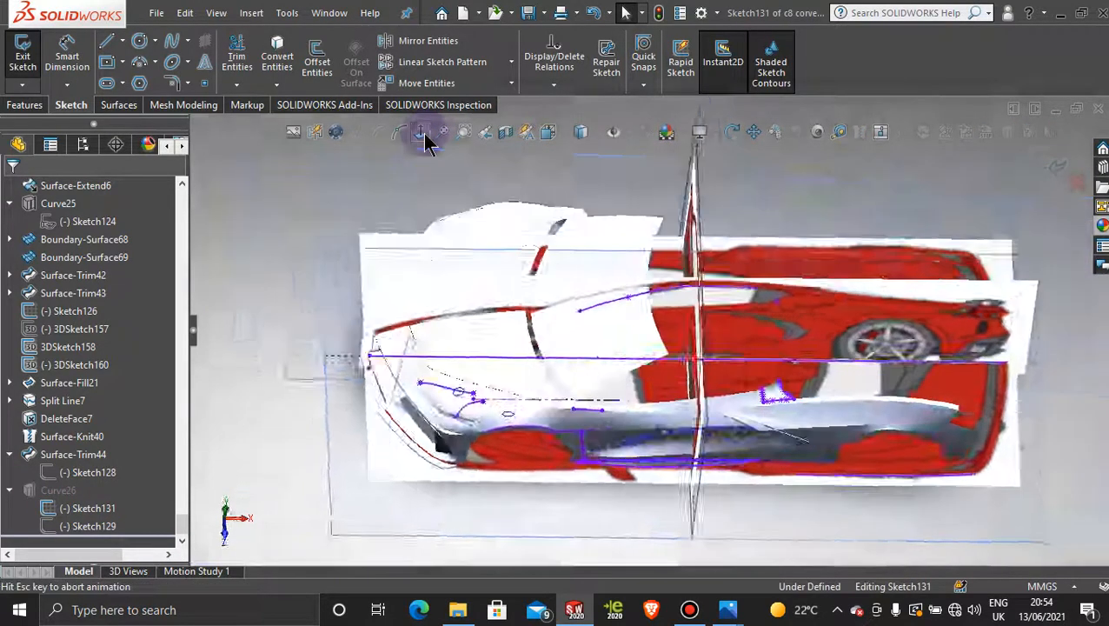
# - Delete the relation at the spline's front endpoint and move that endpoint past the pillar base to about X -151.65, Y -129.91
pyautogui.scroll(-6, 594, 395)
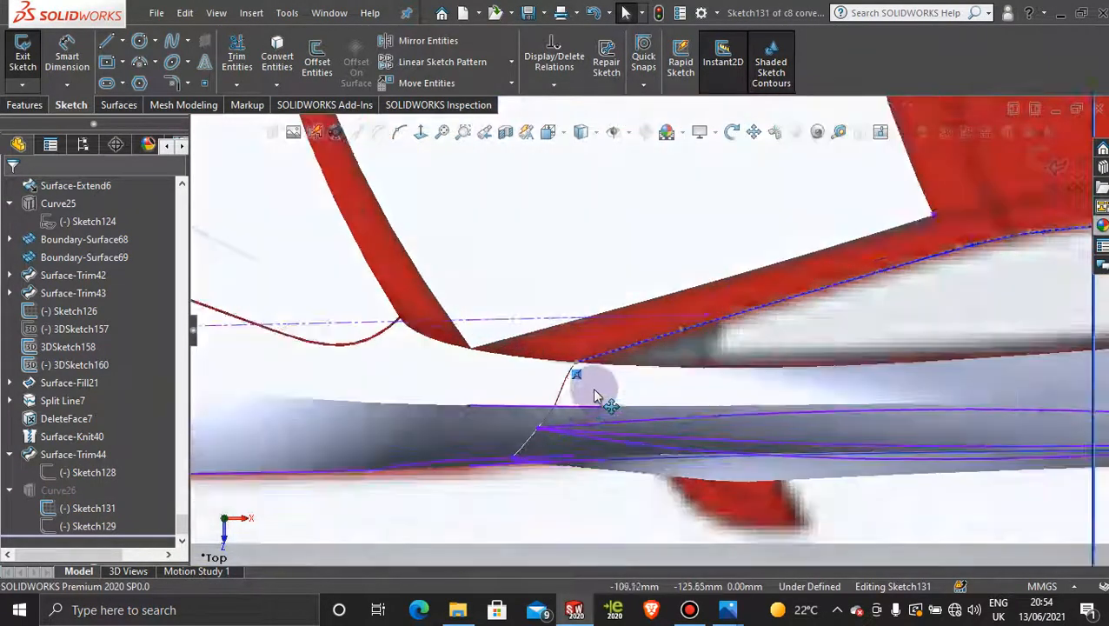
pyautogui.scroll(-2, 595, 396)
pyautogui.rightClick(577, 365)
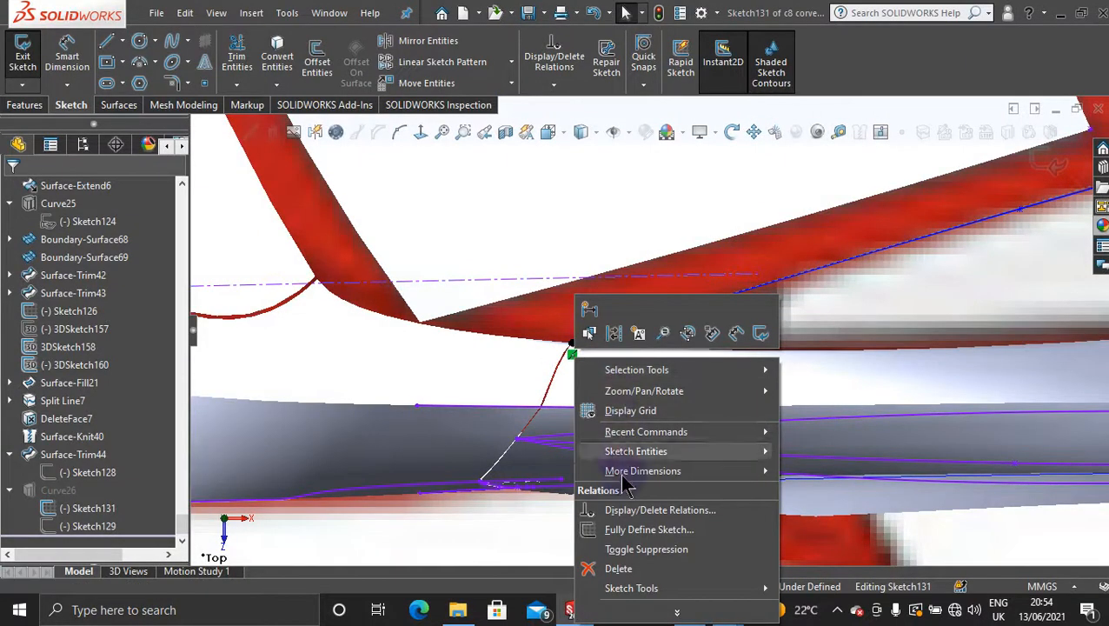
pyautogui.click(614, 564)
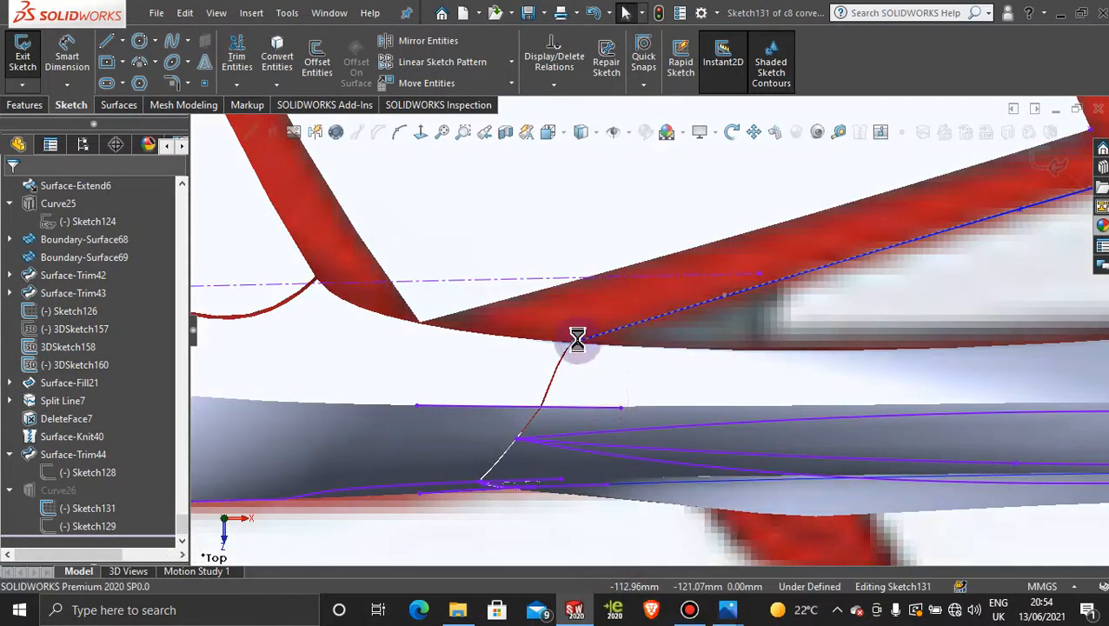
pyautogui.moveTo(576, 350); pyautogui.dragTo(316, 415)
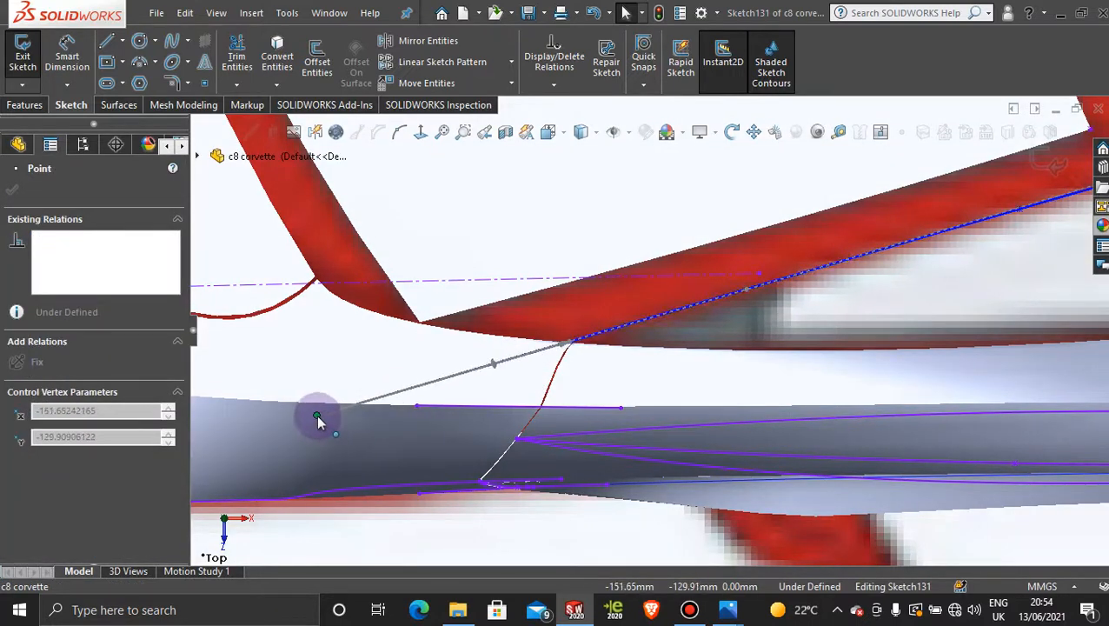
# - Move the control vertex next to the front endpoint to about X -87.53, Y -110.62 and finish the sketch
pyautogui.click(743, 297)
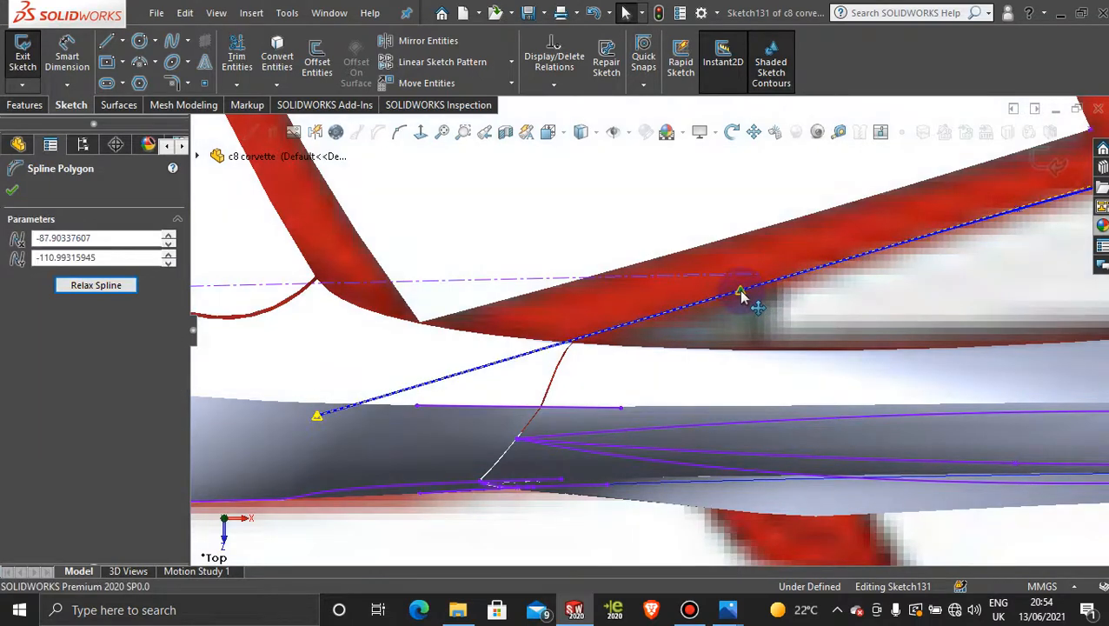
pyautogui.moveTo(741, 295); pyautogui.dragTo(744, 294)
pyautogui.scroll(5, 849, 300)
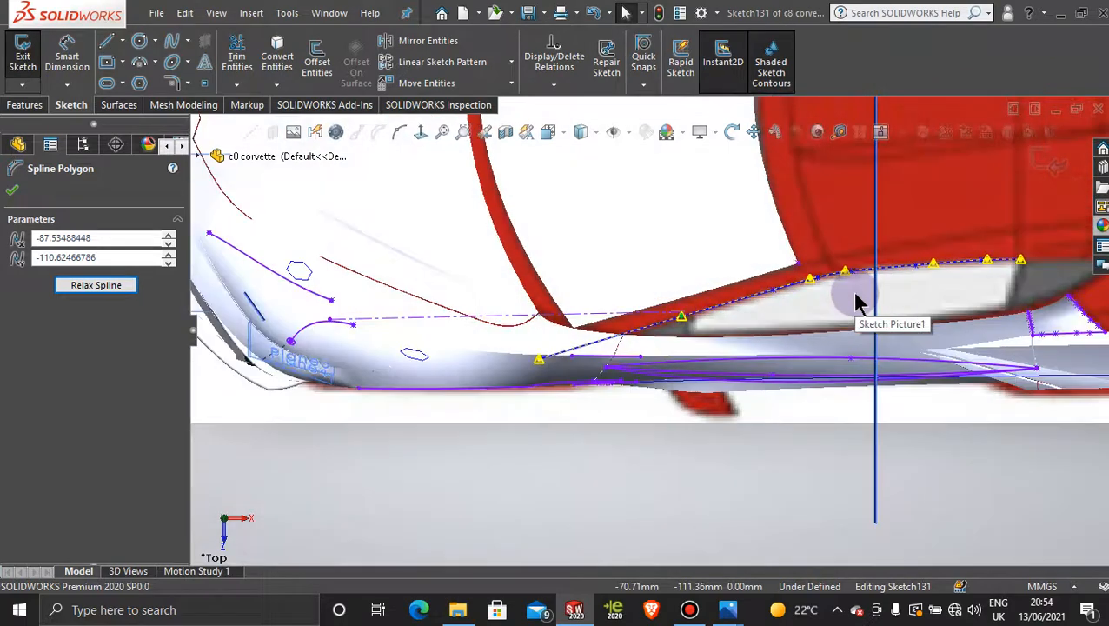
pyautogui.click(1052, 166)
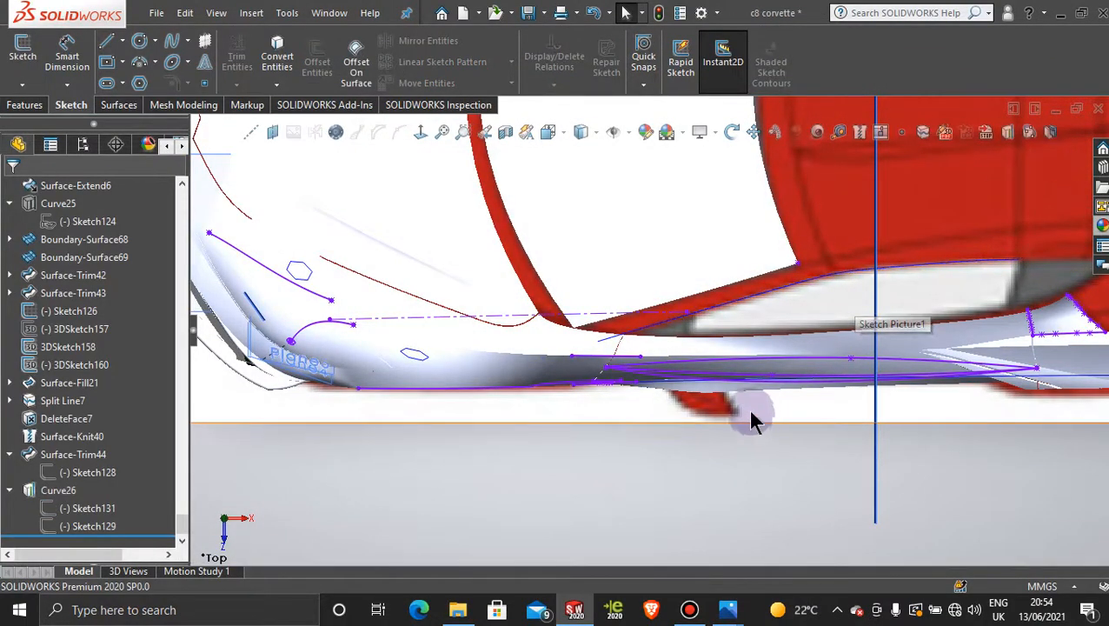
# - Examine the extended window curve normal to the Top and Front Planes, from the pillar base to the window's rear edge
pyautogui.moveTo(755, 426); pyautogui.dragTo(747, 308, button='middle')
pyautogui.scroll(6, 747, 308)
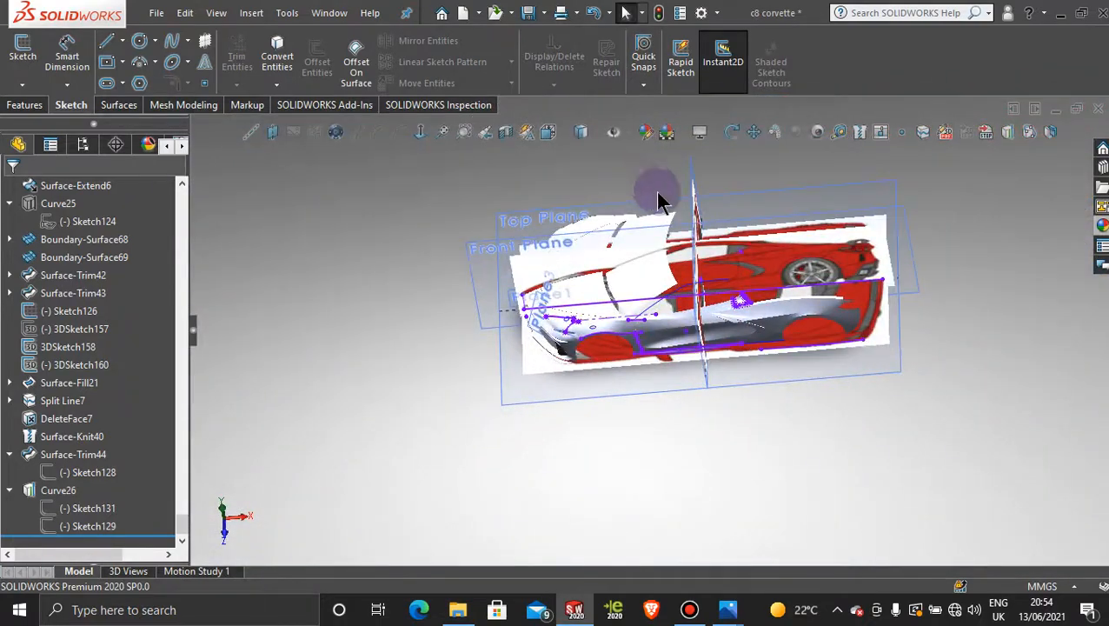
pyautogui.click(743, 202)
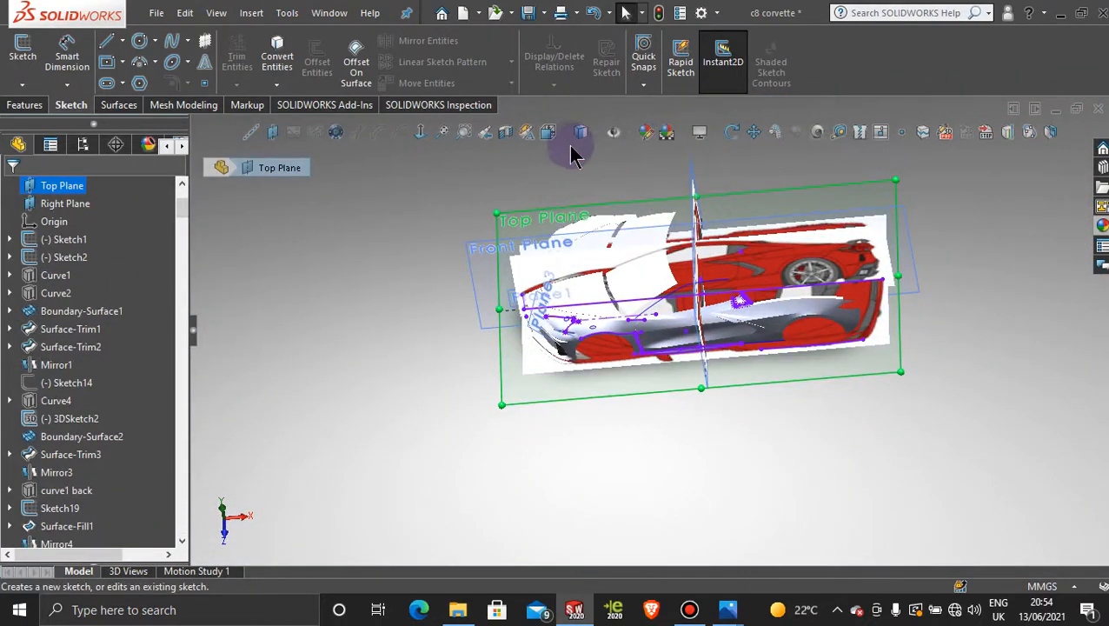
pyautogui.click(421, 132)
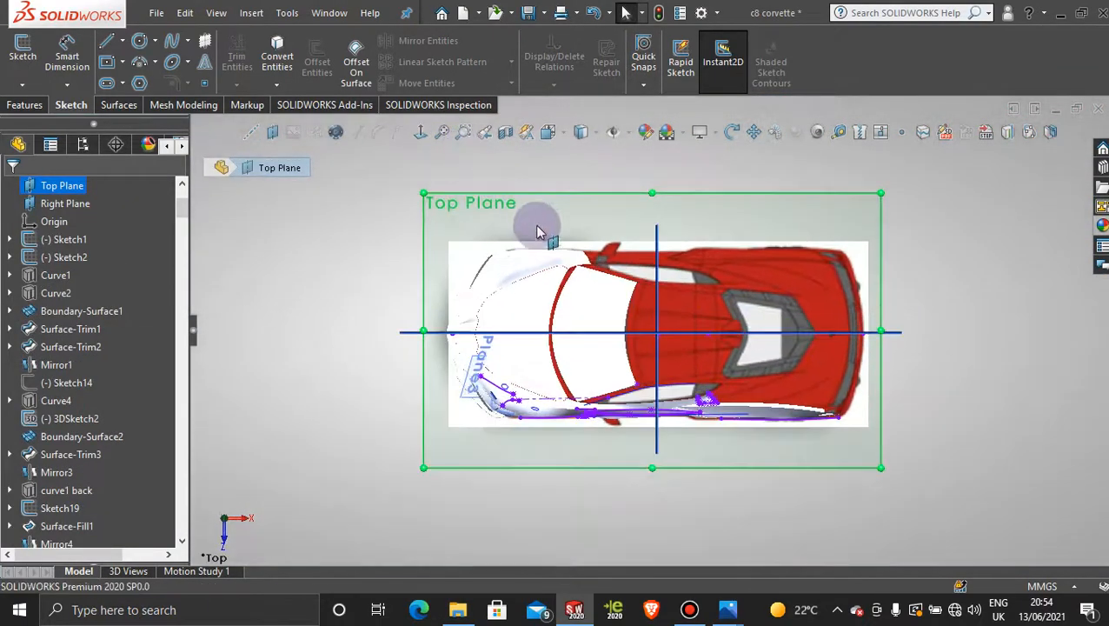
pyautogui.moveTo(631, 439); pyautogui.dragTo(654, 309, button='middle')
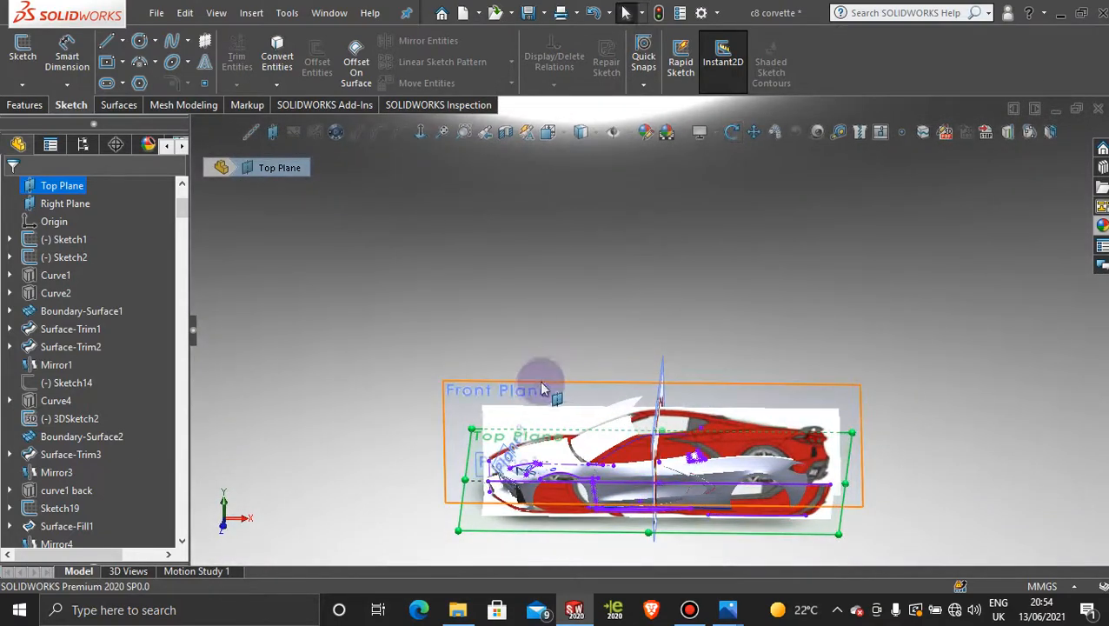
pyautogui.click(606, 197)
pyautogui.click(422, 133)
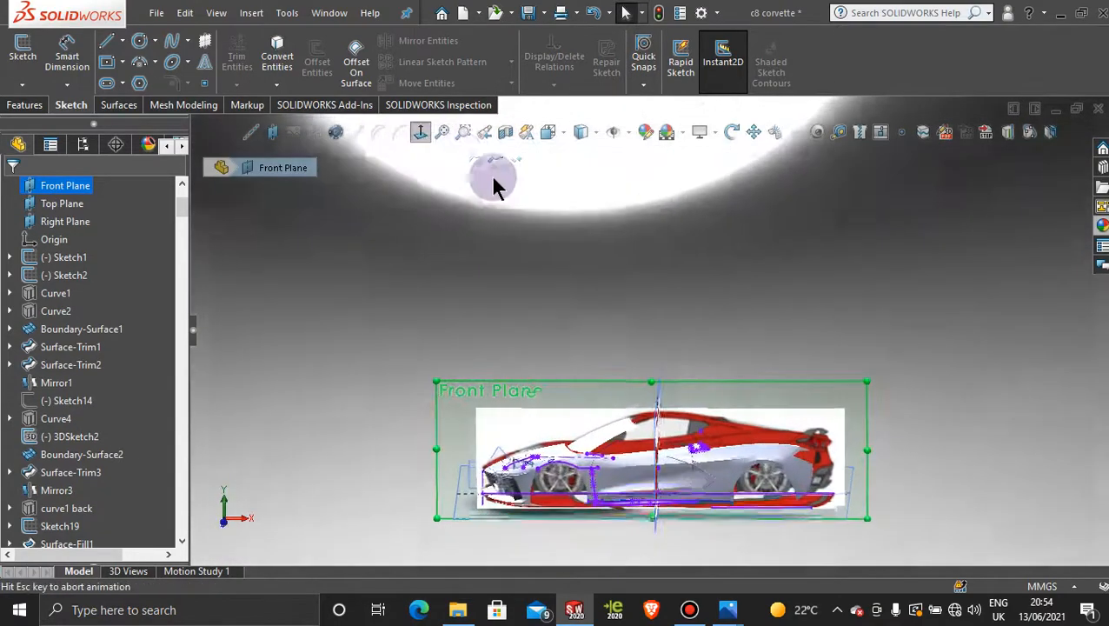
pyautogui.scroll(-10, 664, 467)
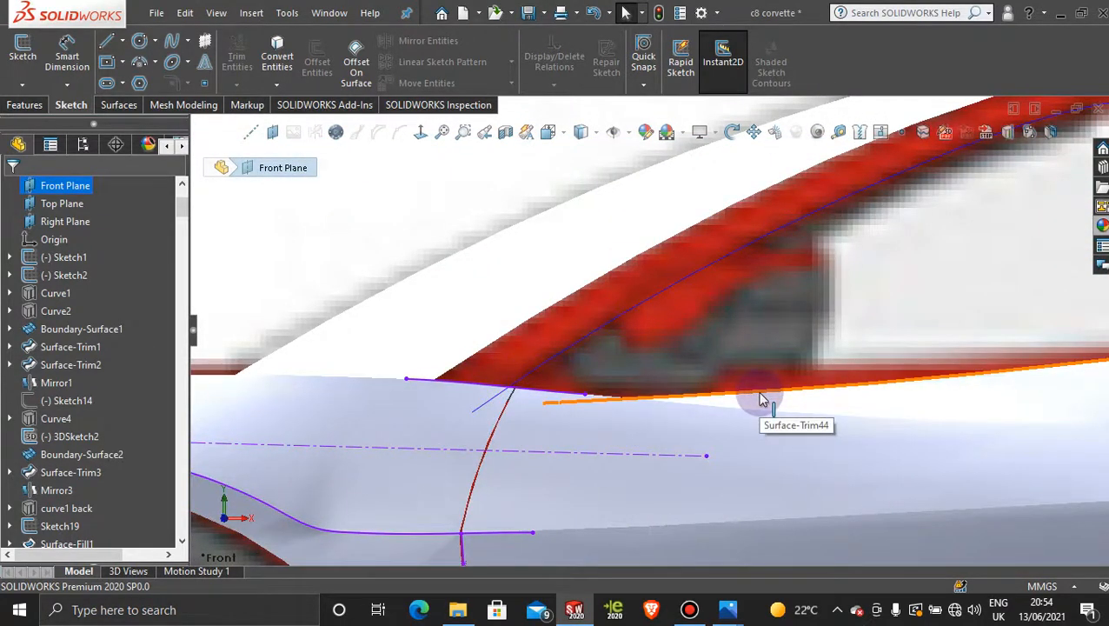
pyautogui.scroll(3, 761, 400)
pyautogui.scroll(-4, 761, 382)
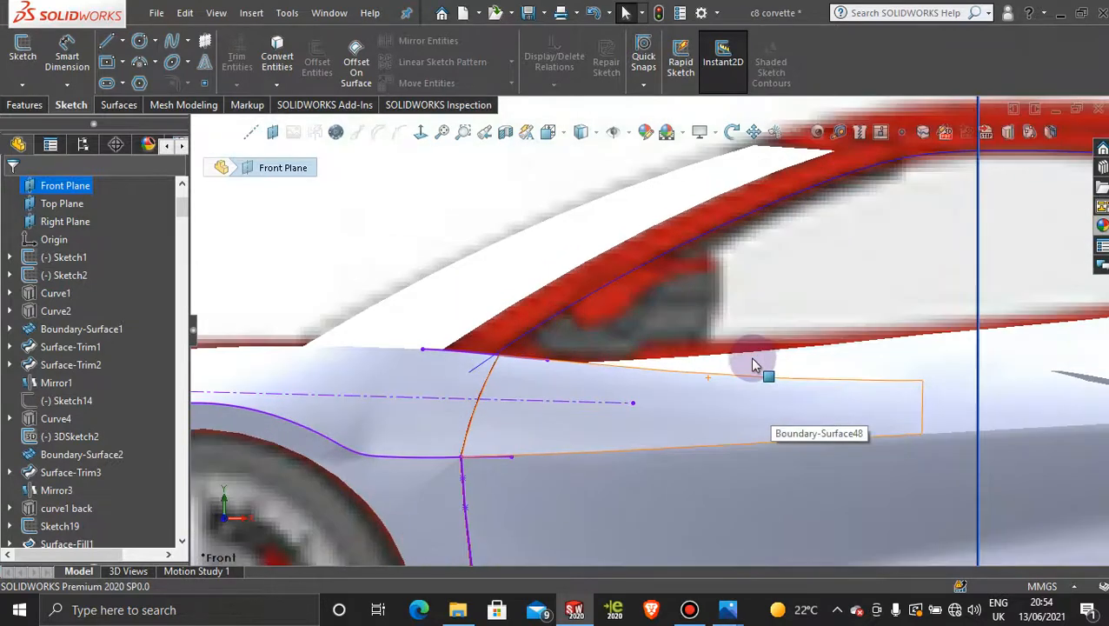
pyautogui.scroll(3, 754, 365)
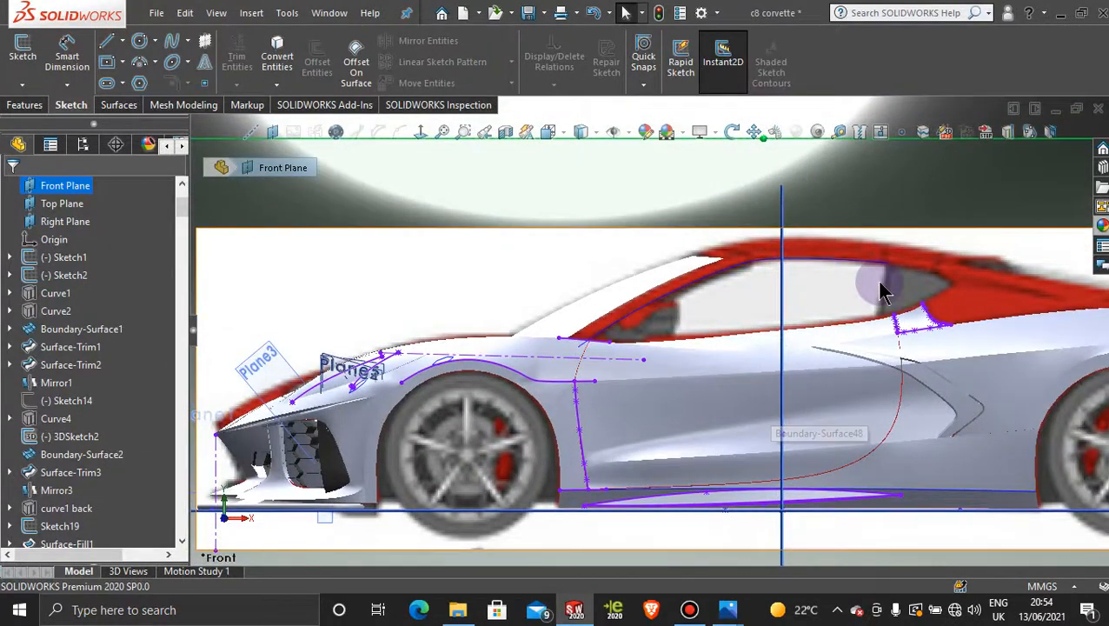
pyautogui.scroll(-3, 882, 309)
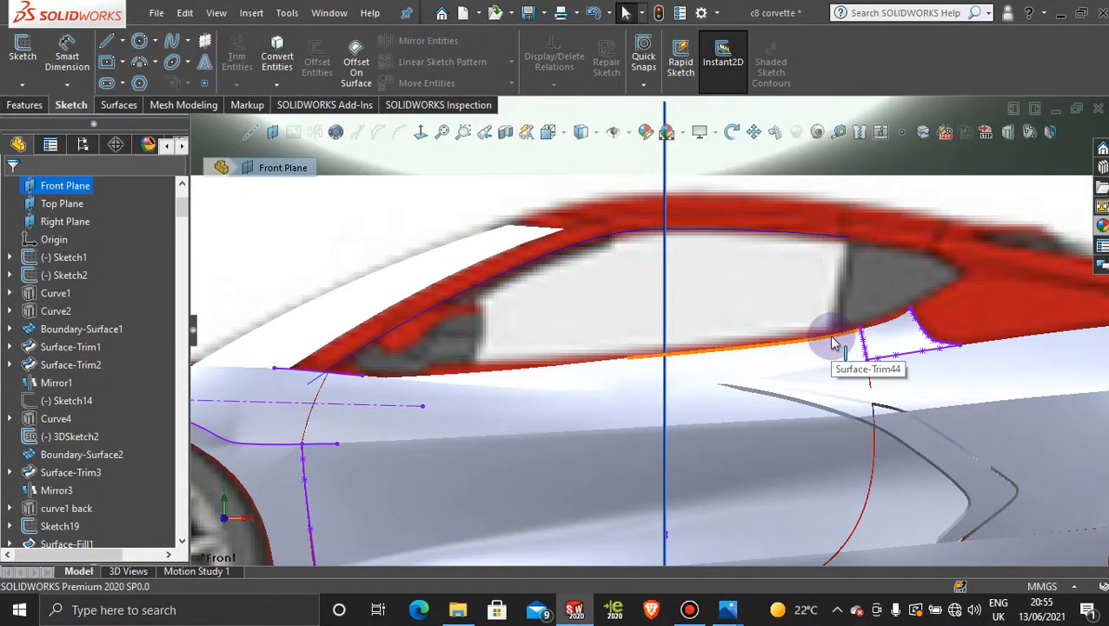
# - In a new 3D sketch, draw a two-point spline from the window curve's rear end down to the body's upper edge
pyautogui.moveTo(727, 610)
pyautogui.moveTo(711, 537)
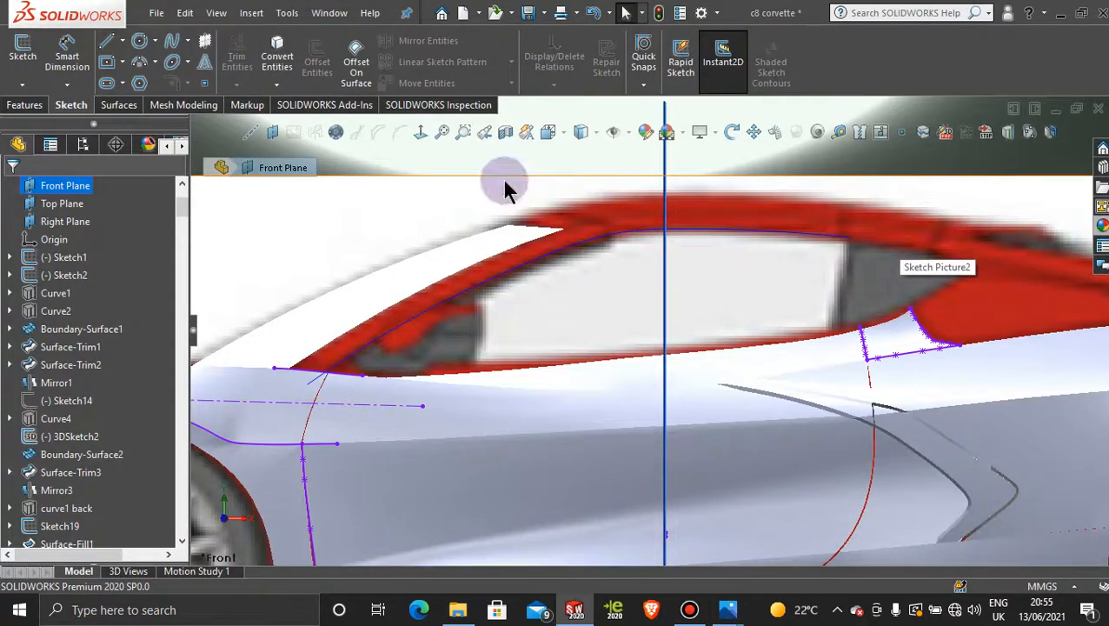
pyautogui.click(21, 84)
pyautogui.click(39, 122)
pyautogui.click(171, 44)
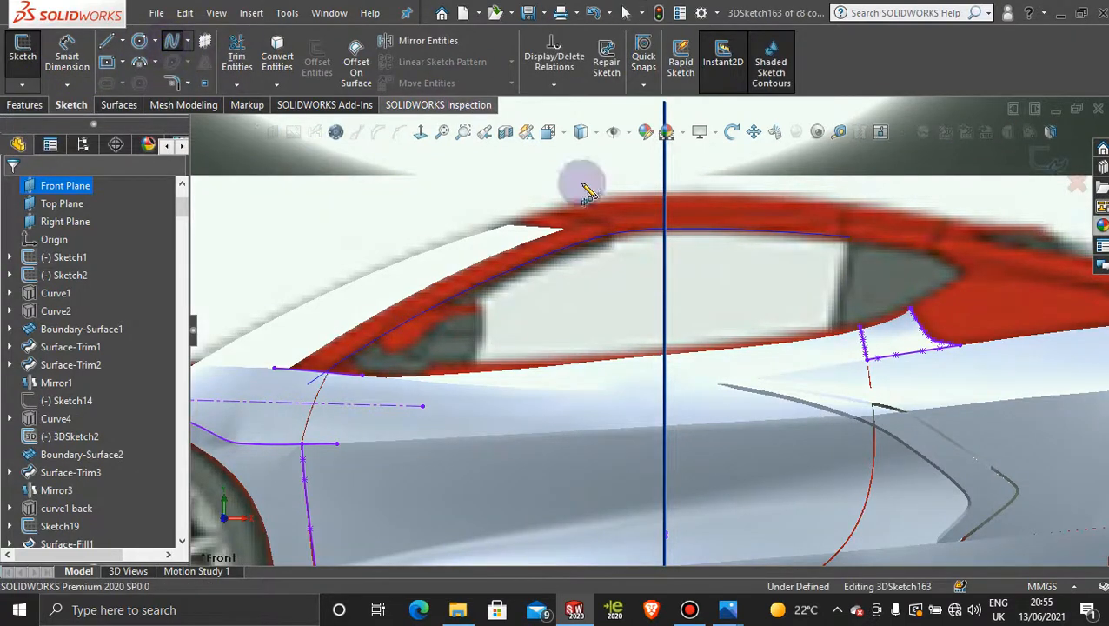
pyautogui.click(839, 238)
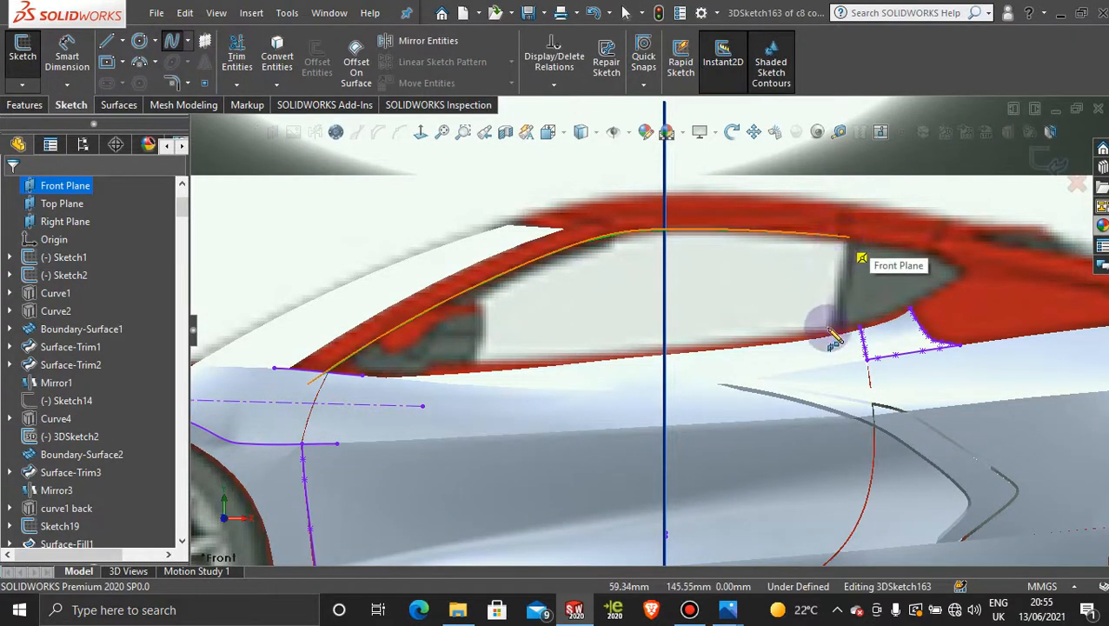
pyautogui.moveTo(830, 347)
pyautogui.mouseDown(button='middle')
pyautogui.moveTo(824, 413)
pyautogui.moveTo(837, 341)
pyautogui.mouseUp(button='middle')
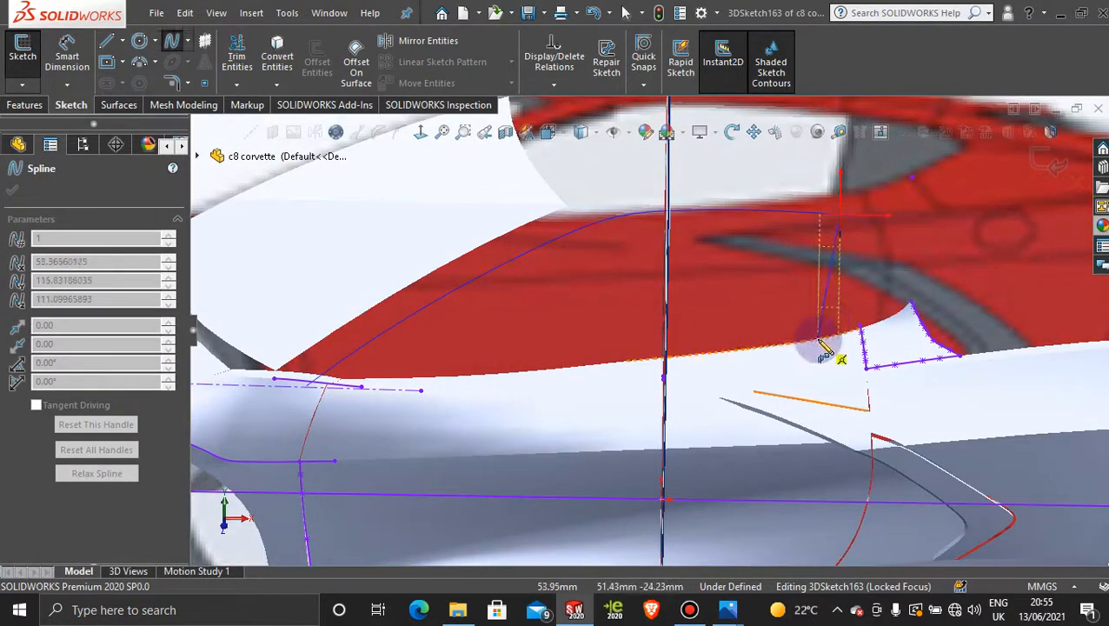
pyautogui.click(828, 341)
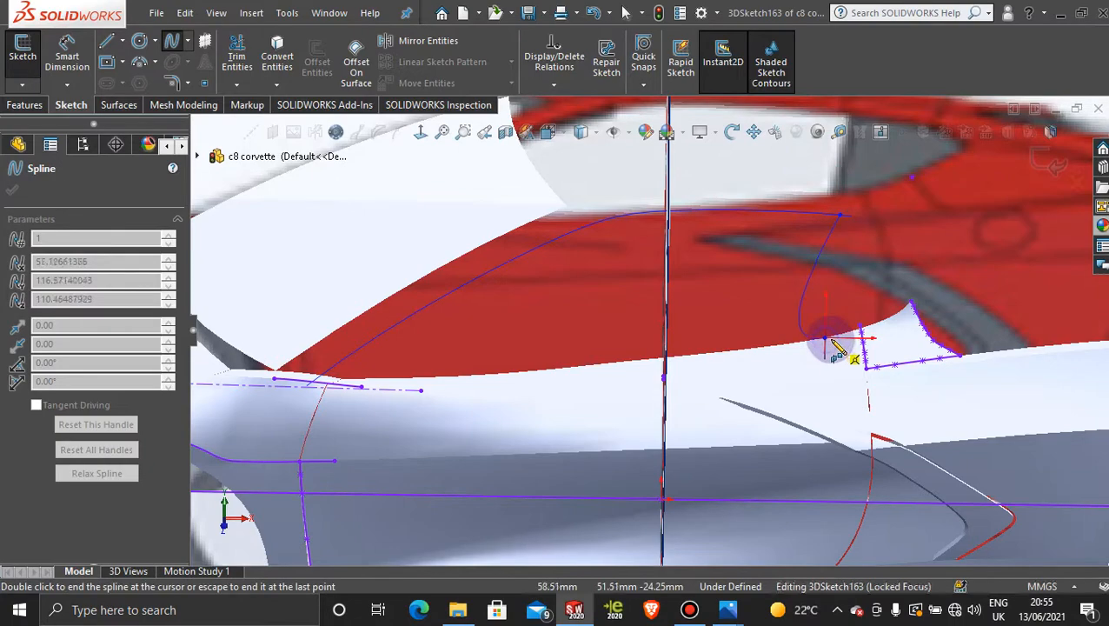
# - In front view, snap the spline's upper endpoint to the window curve's rear end and slide its lower endpoint along the body edge to about X 57.37
pyautogui.press('space')
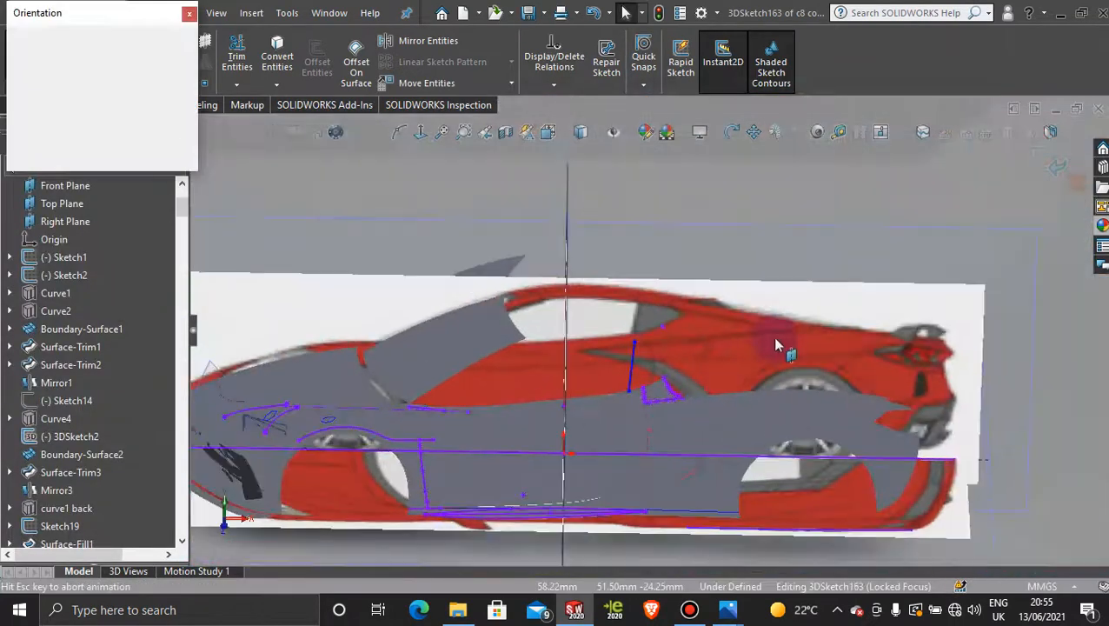
pyautogui.click(527, 383)
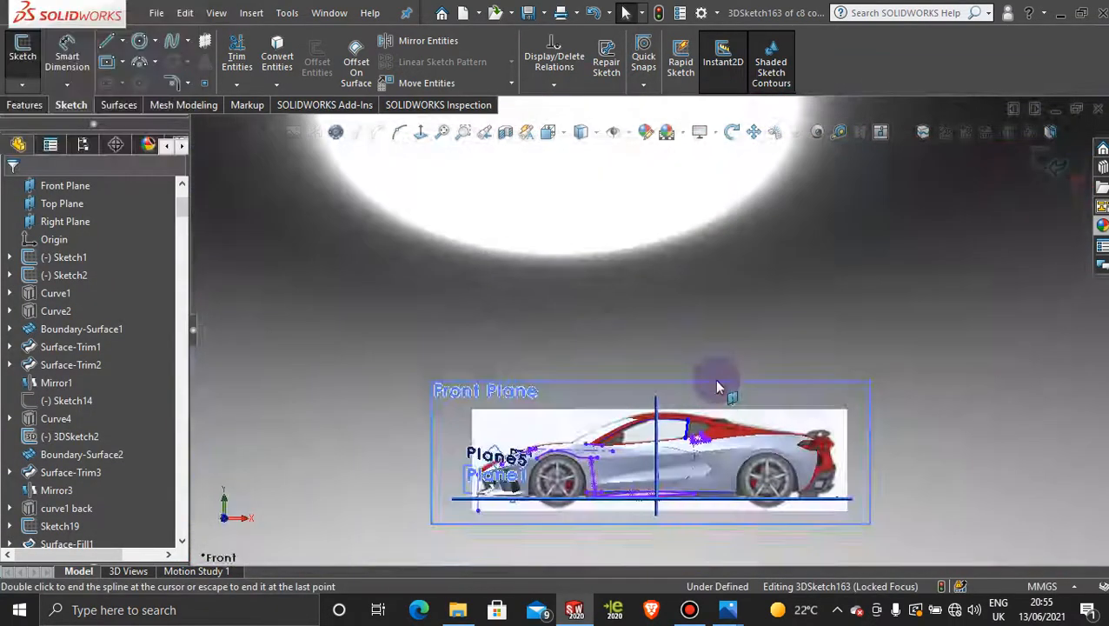
pyautogui.scroll(-5, 718, 422)
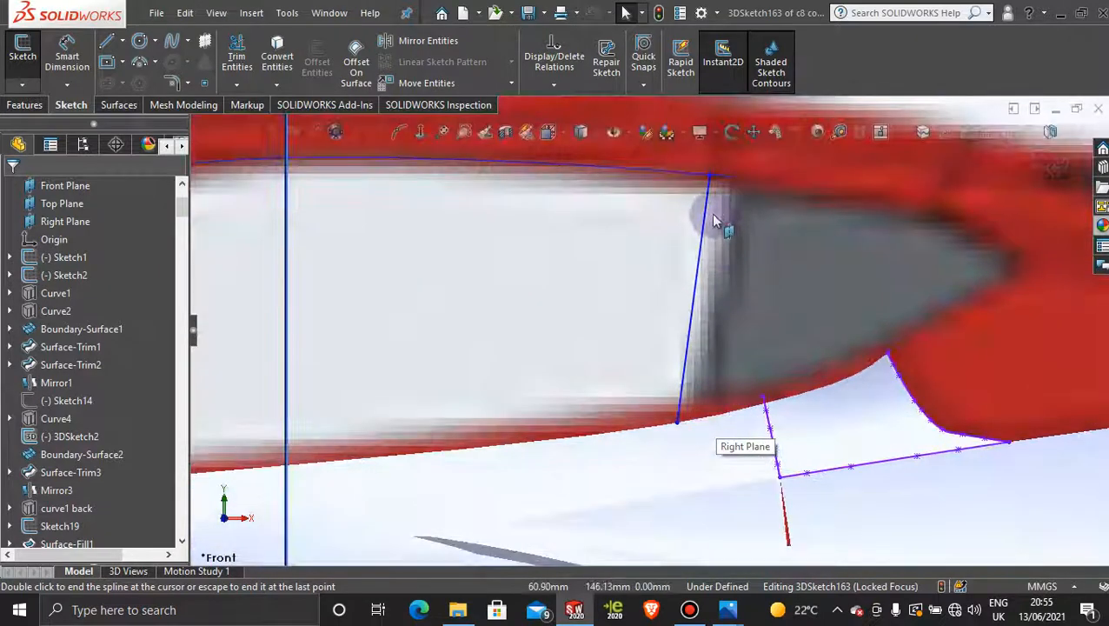
pyautogui.moveTo(723, 176); pyautogui.dragTo(739, 179)
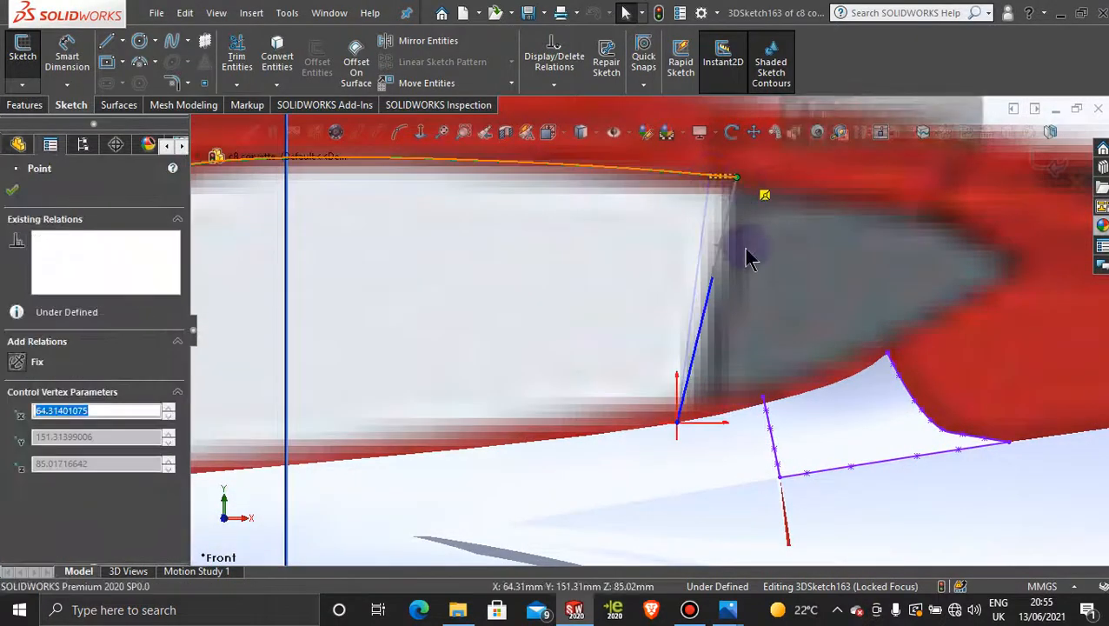
pyautogui.moveTo(679, 426)
pyautogui.mouseDown()
pyautogui.moveTo(718, 428)
pyautogui.moveTo(688, 417)
pyautogui.mouseUp()
# - In top view, slide the spline's lower endpoint along the body edge to about X 60.01, Y 117.01, Z 110.08
pyautogui.scroll(6, 689, 418)
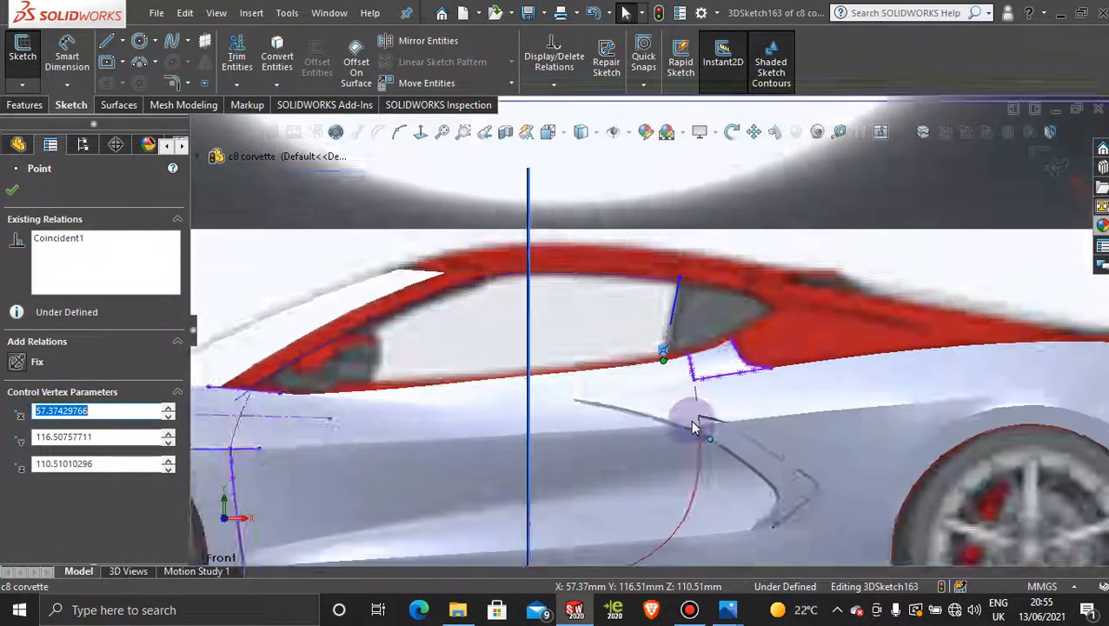
pyautogui.moveTo(676, 267); pyautogui.dragTo(636, 475, button='middle')
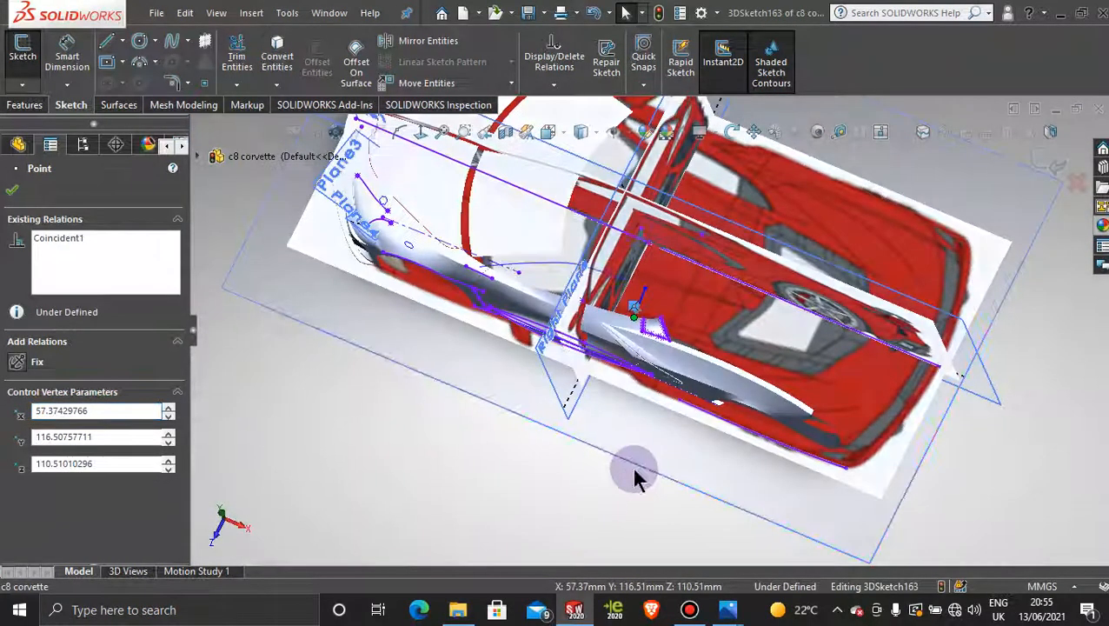
pyautogui.press('space')
pyautogui.click(495, 344)
pyautogui.scroll(-10, 689, 403)
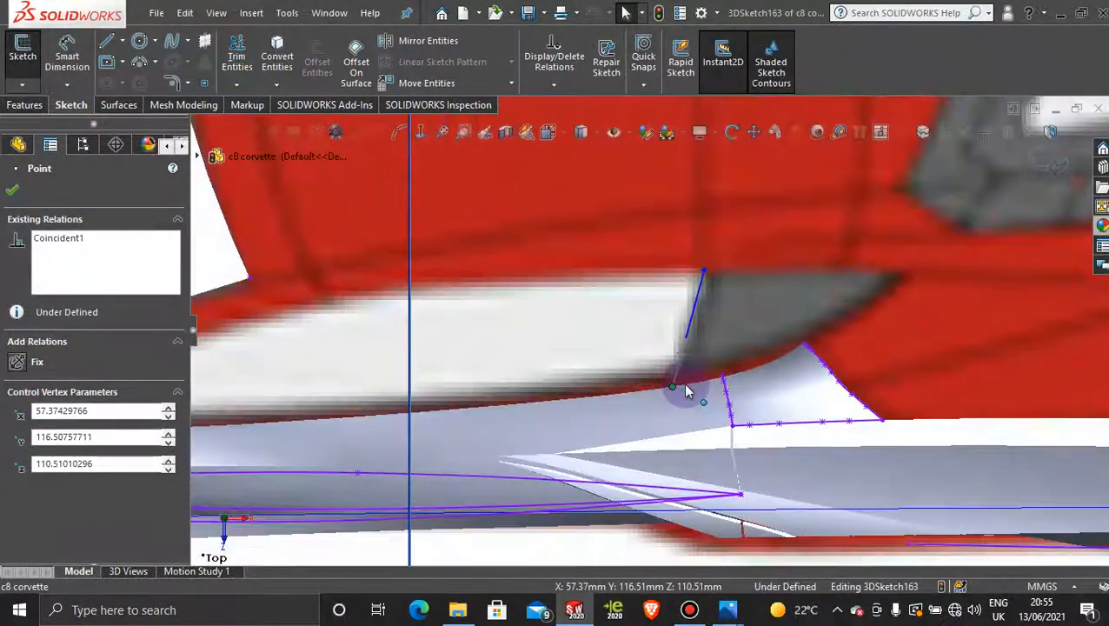
pyautogui.moveTo(662, 380); pyautogui.dragTo(680, 379)
# - Switch to Display State-2 so the reference planes and pictures are hidden
pyautogui.scroll(10, 680, 379)
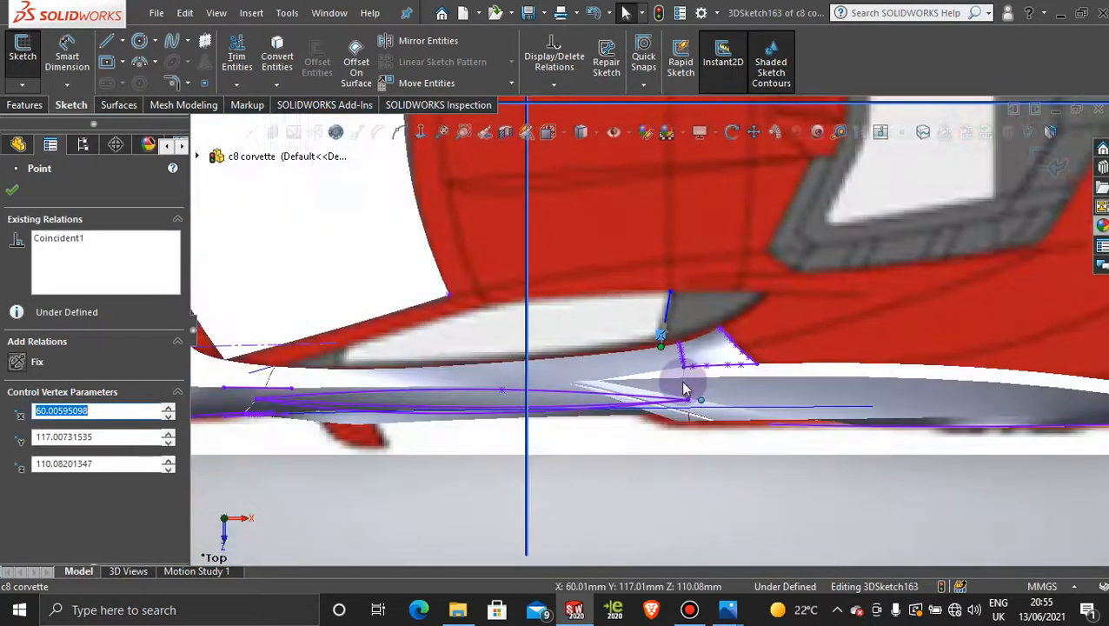
pyautogui.moveTo(676, 341); pyautogui.dragTo(617, 287, button='middle')
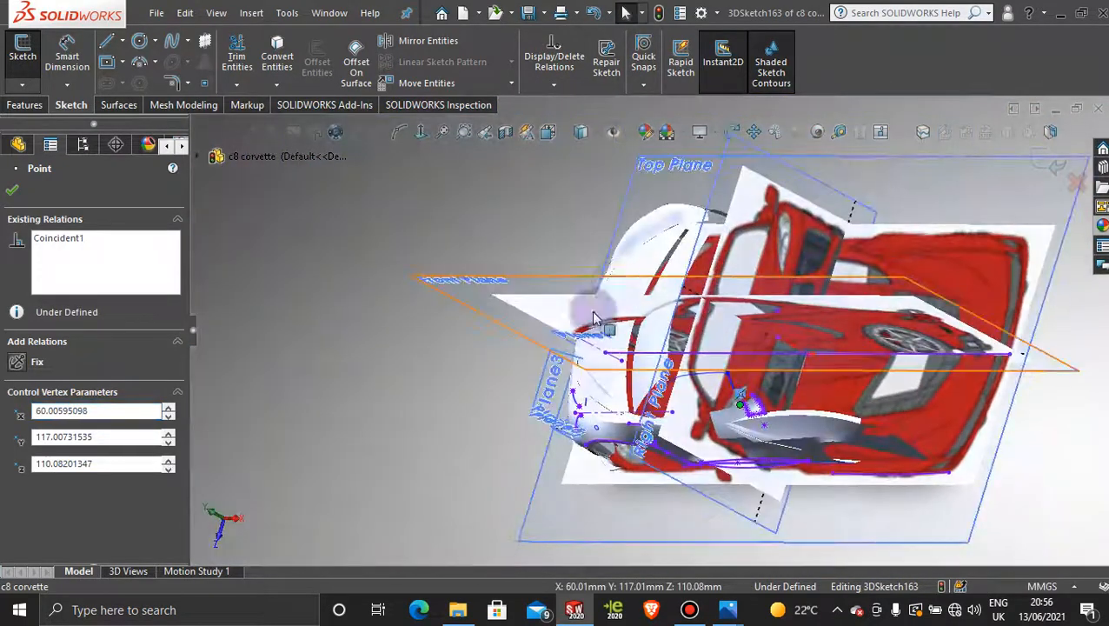
pyautogui.click(83, 144)
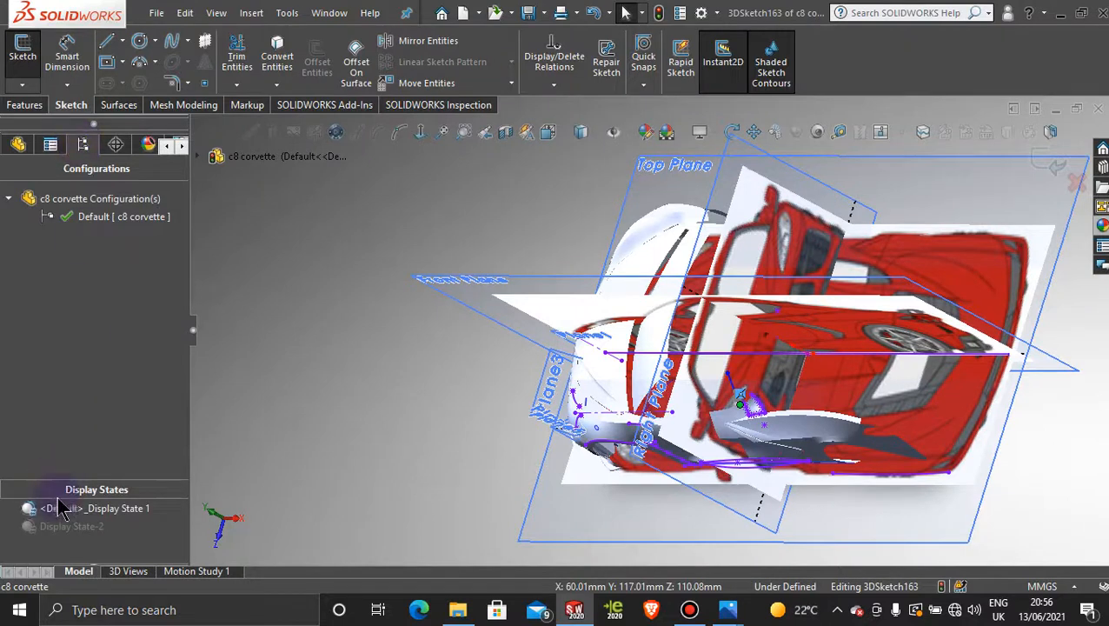
pyautogui.click(76, 520)
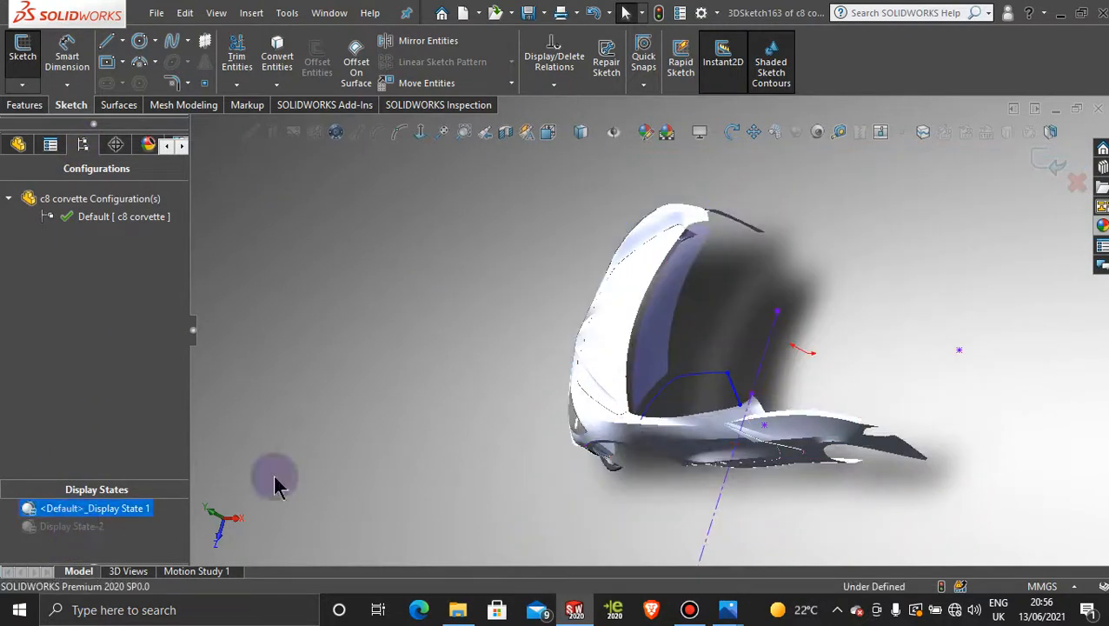
# - In right view, bow the window's rear spline slightly outward with its tangent handles and finish the 3D sketch
pyautogui.moveTo(606, 372); pyautogui.dragTo(545, 406, button='middle')
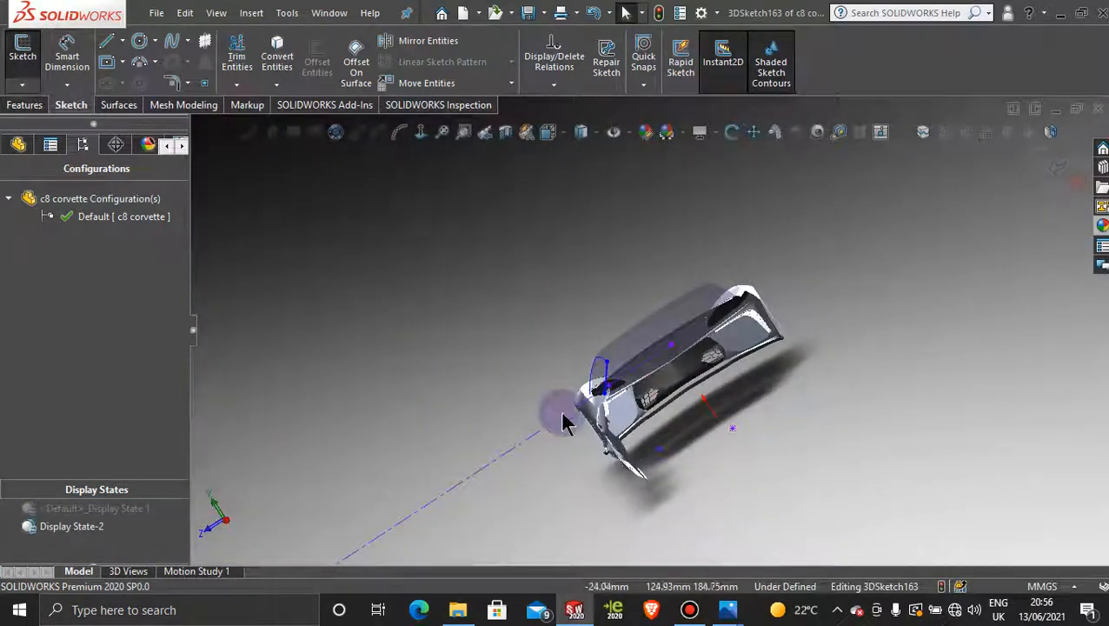
pyautogui.press('space')
pyautogui.click(492, 432)
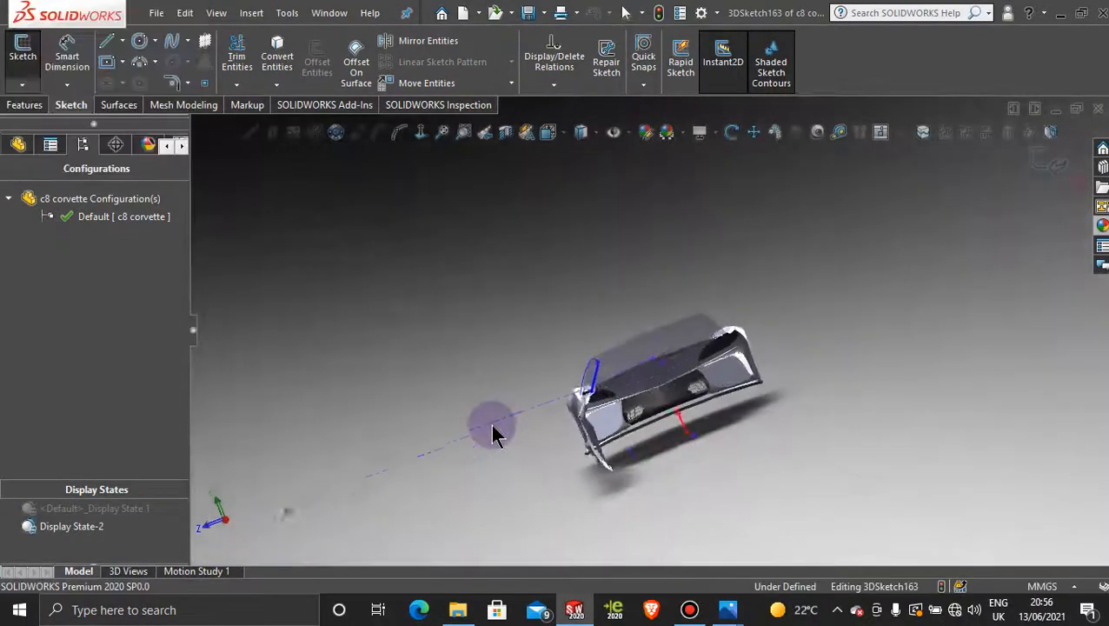
pyautogui.scroll(-6, 599, 430)
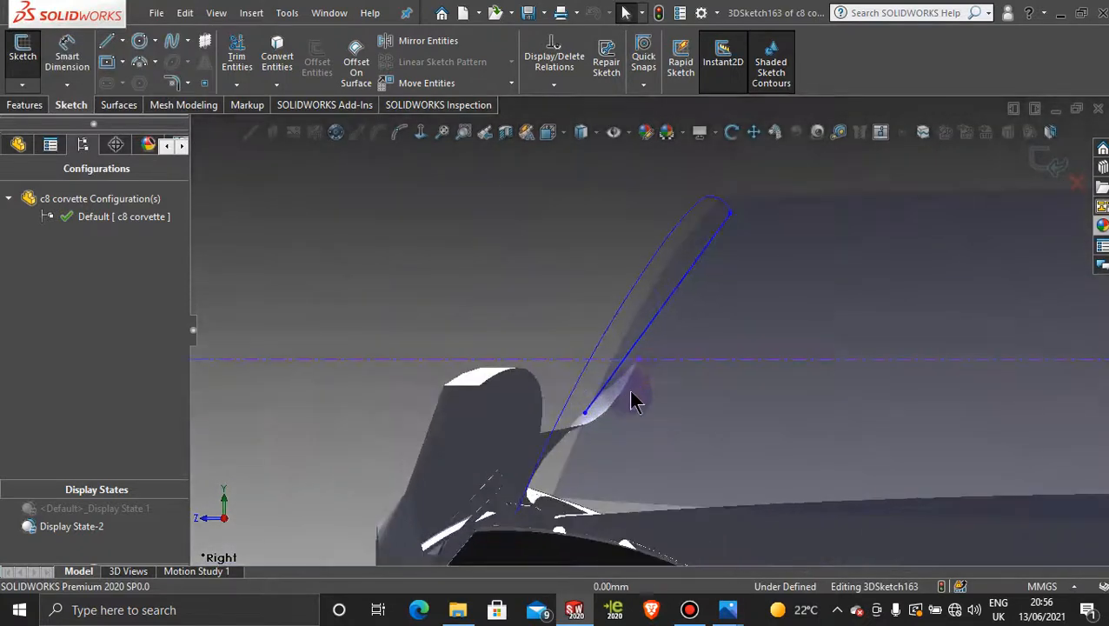
pyautogui.click(655, 323)
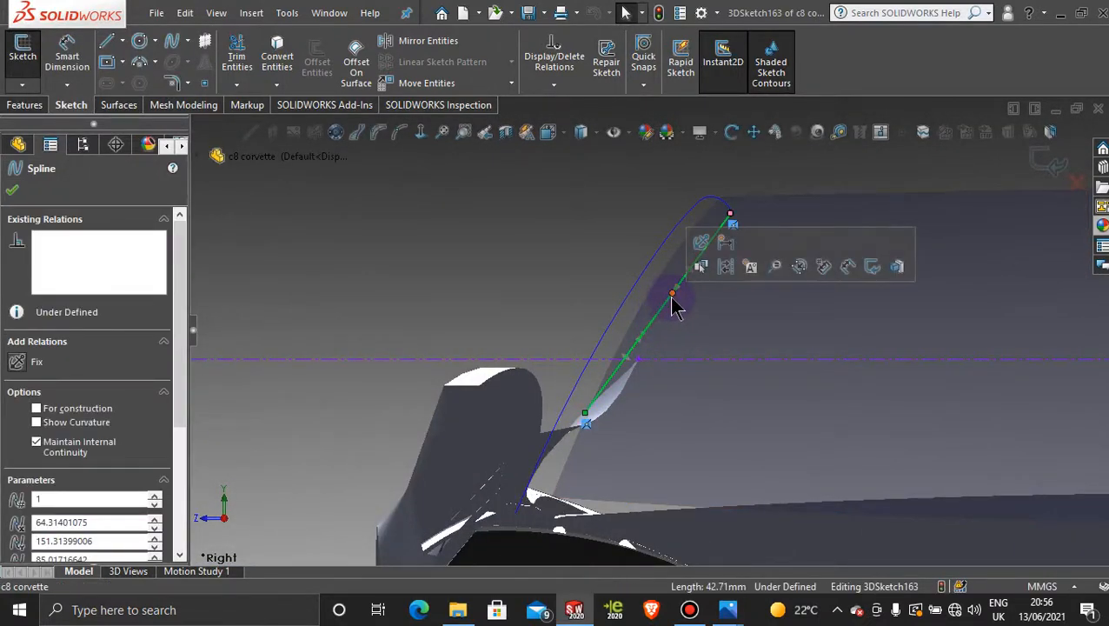
pyautogui.click(671, 296)
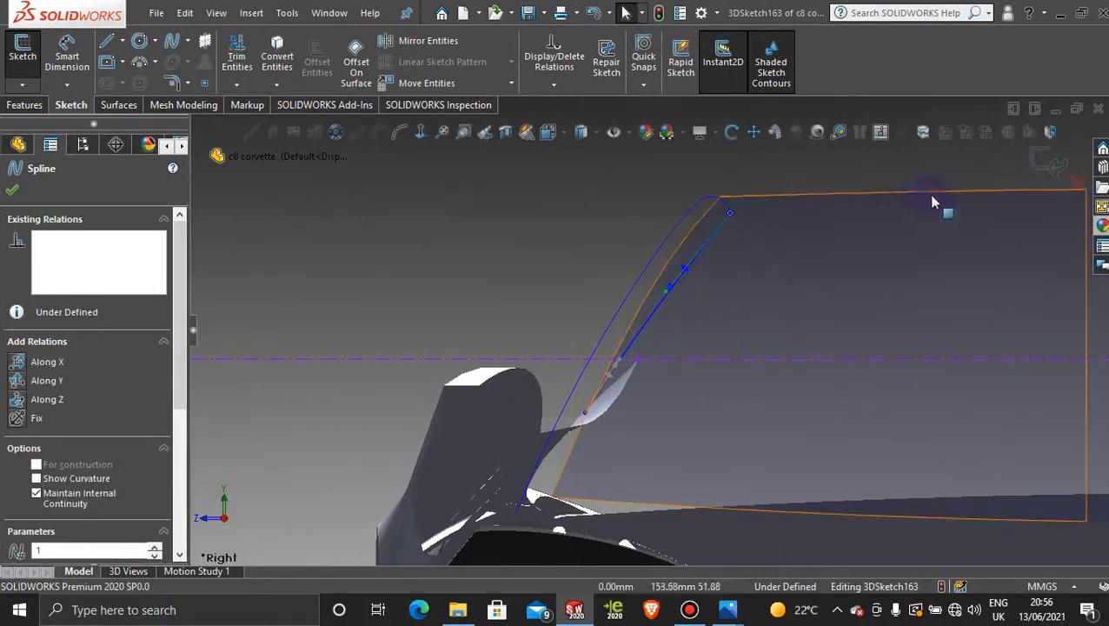
pyautogui.click(1050, 160)
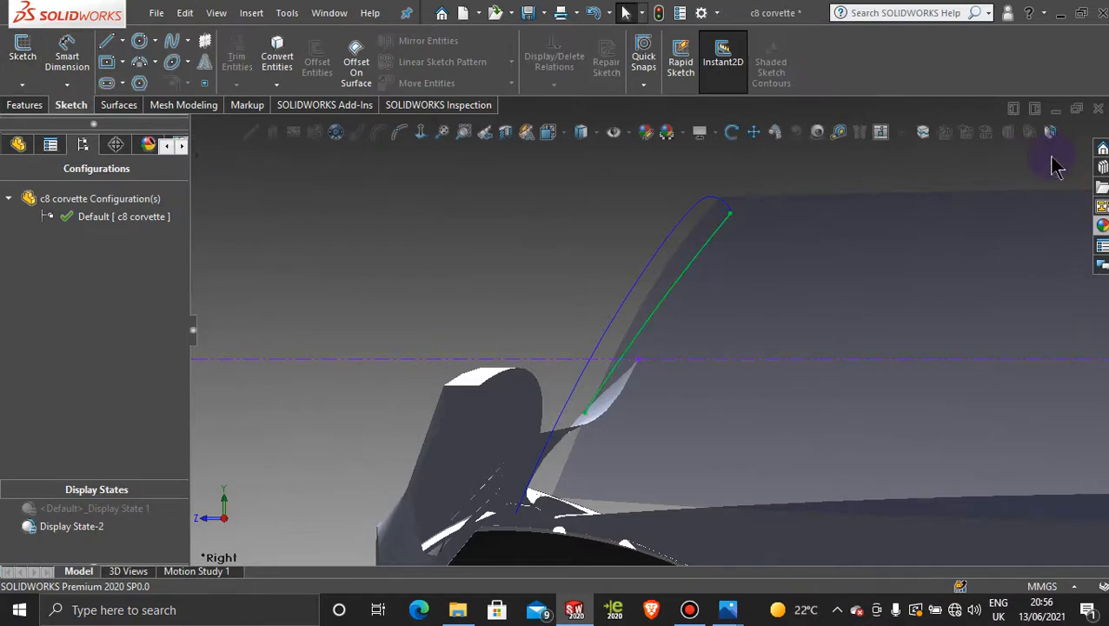
# - In a new 3D sketch, draw a two-point spline from the rear spline's lower end forward to the upper window curve near the pillar base
pyautogui.moveTo(817, 314)
pyautogui.mouseDown(button='middle')
pyautogui.moveTo(586, 321)
pyautogui.moveTo(611, 328)
pyautogui.moveTo(649, 401)
pyautogui.moveTo(629, 426)
pyautogui.moveTo(641, 428)
pyautogui.moveTo(577, 445)
pyautogui.moveTo(596, 460)
pyautogui.moveTo(659, 429)
pyautogui.moveTo(648, 423)
pyautogui.moveTo(671, 400)
pyautogui.moveTo(687, 414)
pyautogui.mouseUp(button='middle')
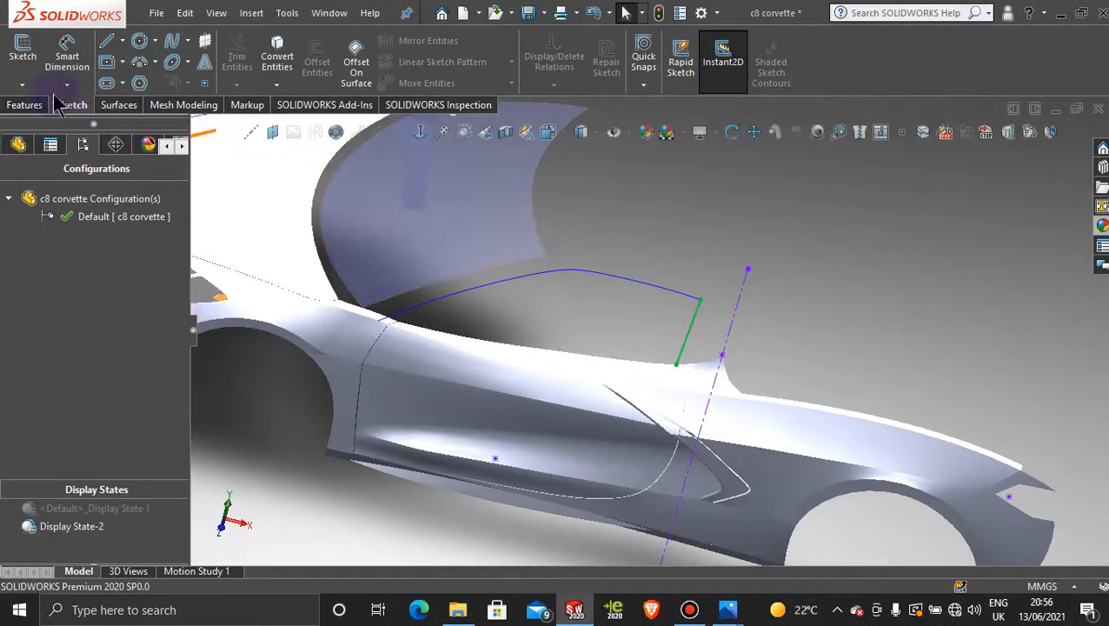
pyautogui.click(22, 84)
pyautogui.click(771, 209)
pyautogui.click(771, 209)
pyautogui.click(22, 84)
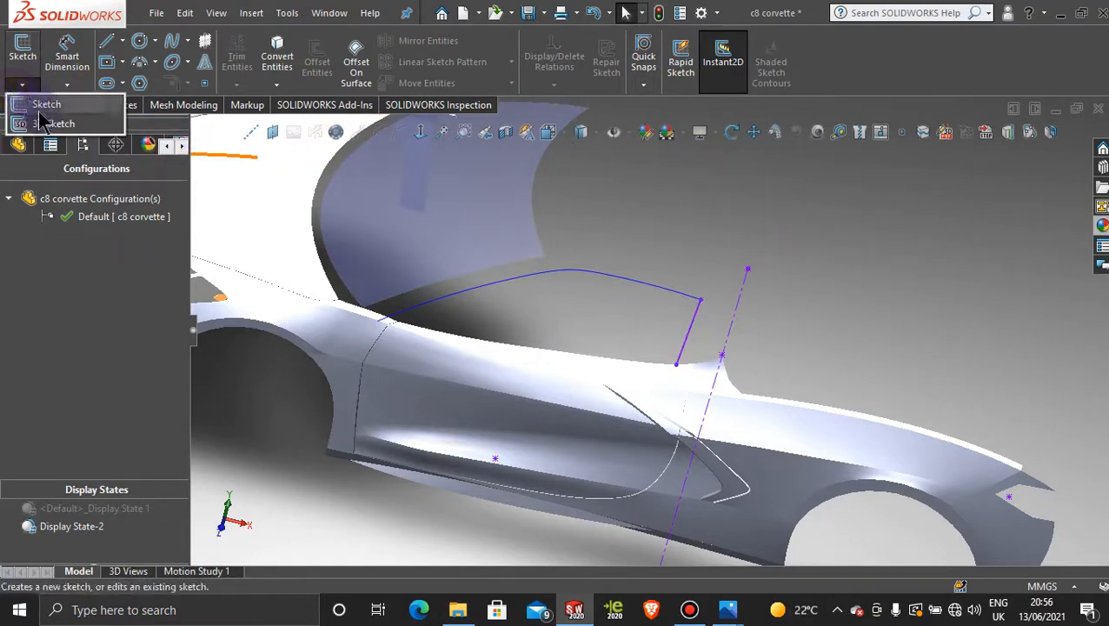
pyautogui.click(43, 124)
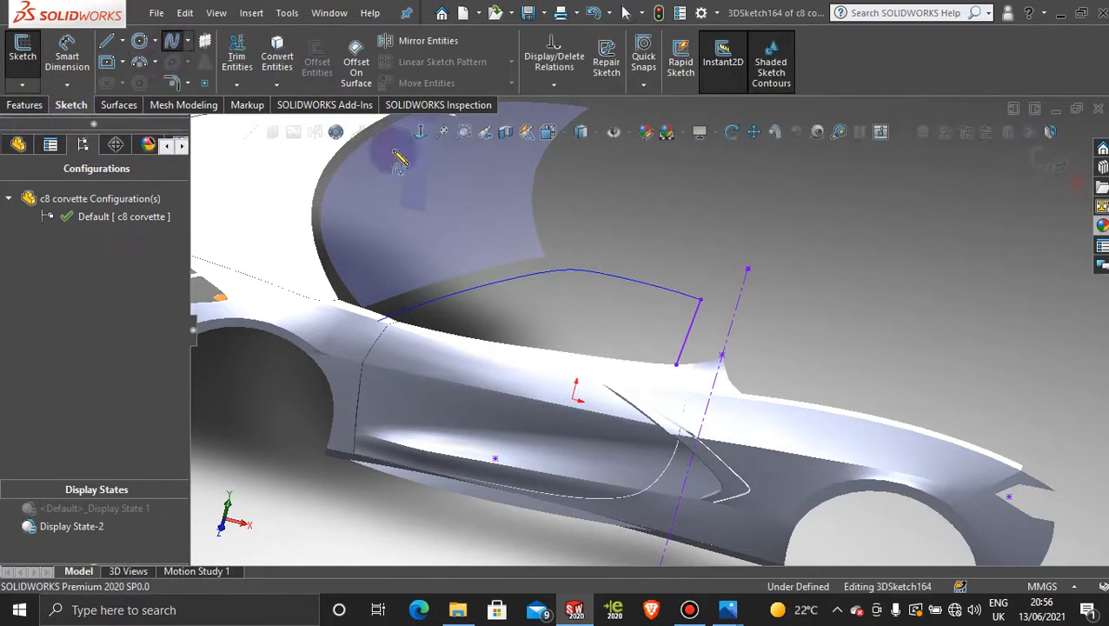
pyautogui.moveTo(549, 314); pyautogui.dragTo(732, 329, button='middle')
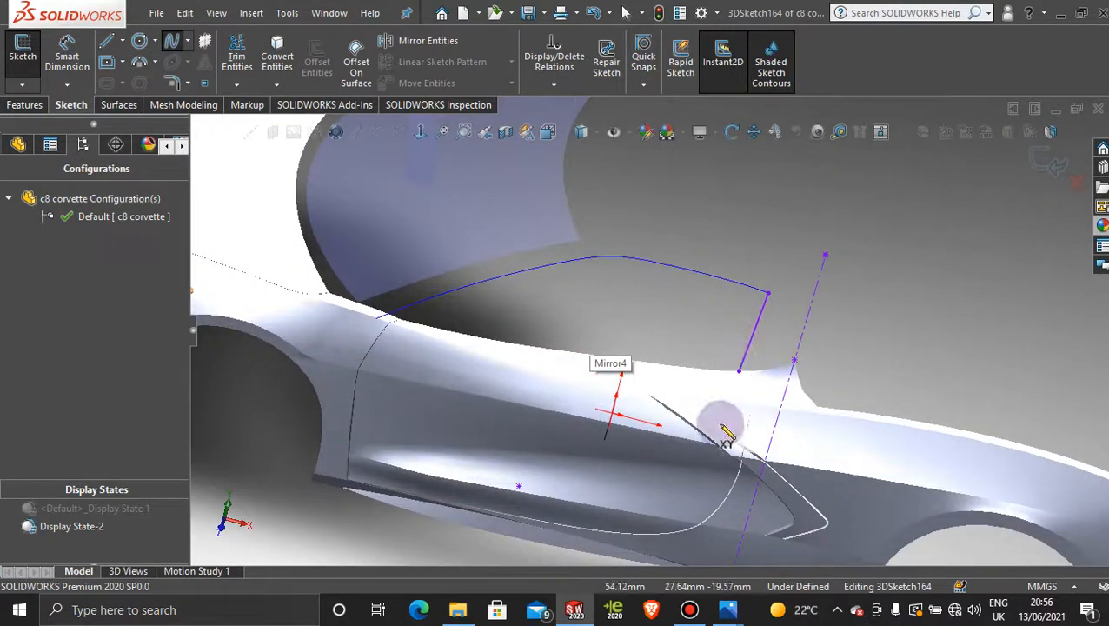
pyautogui.click(689, 609)
pyautogui.click(691, 611)
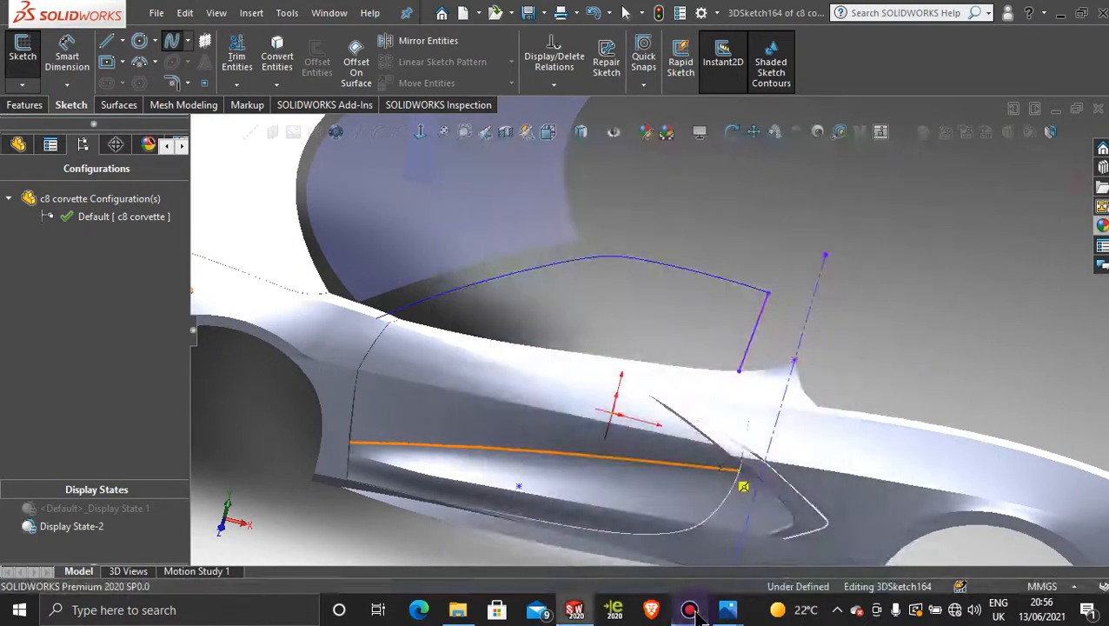
pyautogui.click(739, 374)
pyautogui.click(409, 316)
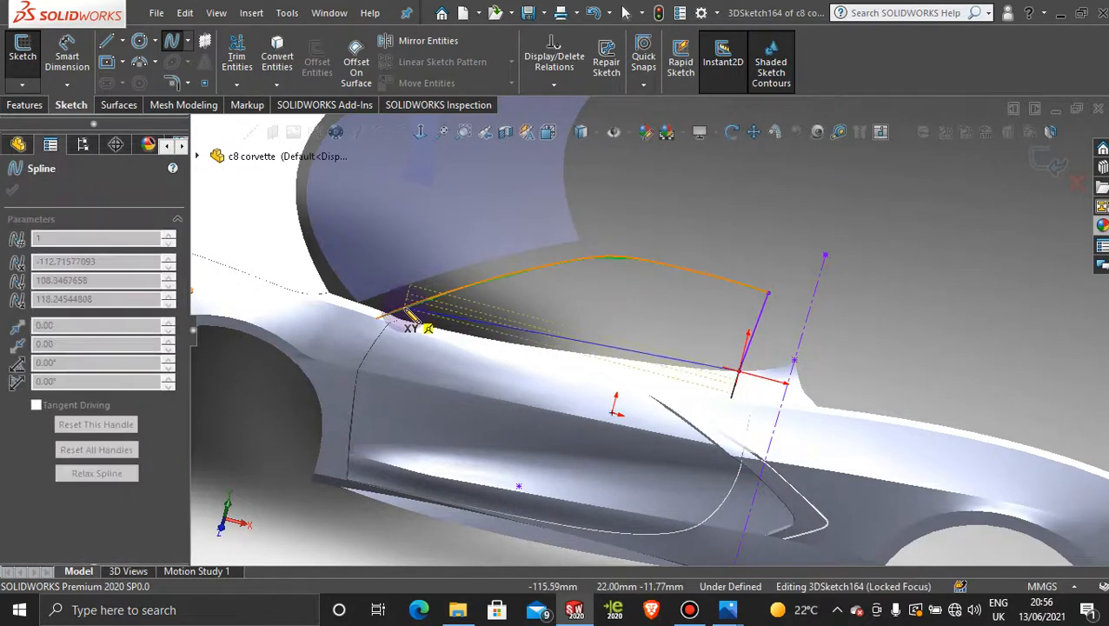
pyautogui.doubleClick(417, 316)
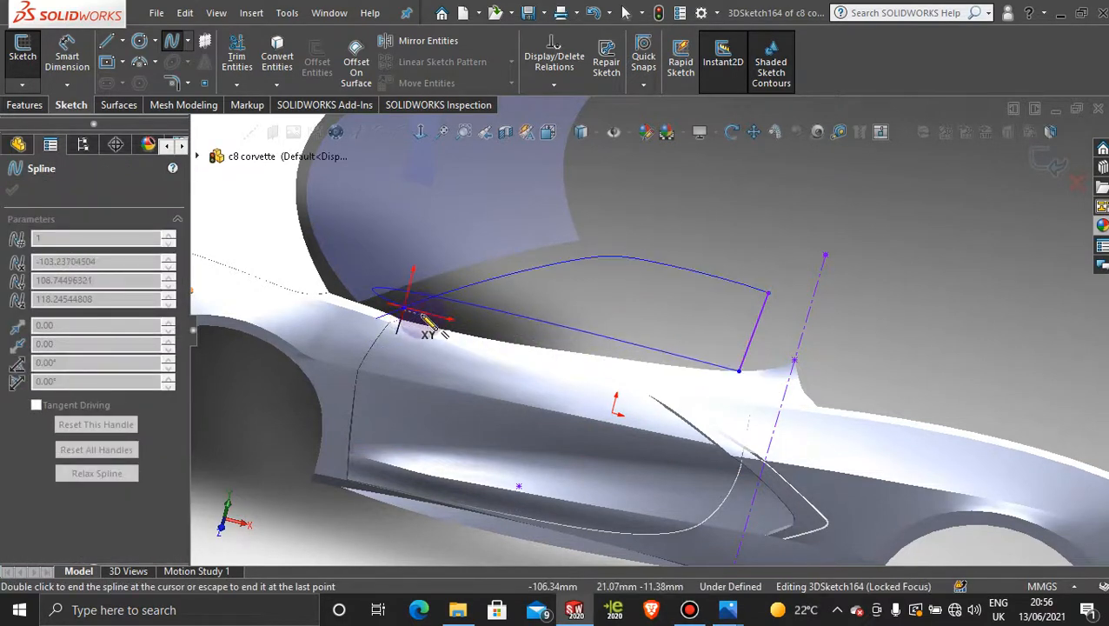
pyautogui.press('Escape')
# - In front view, slide the lower spline's front endpoint along the window curve to the body edge at about X -118.72, Y 104.31, Z 120.04
pyautogui.scroll(2, 611, 311)
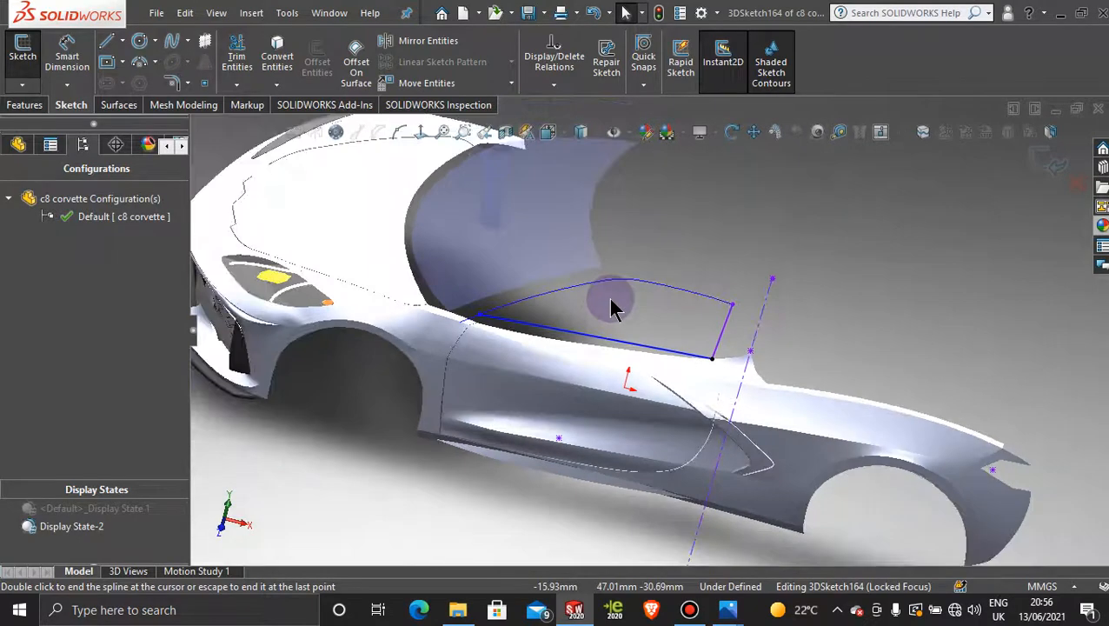
pyautogui.press('space')
pyautogui.click(492, 433)
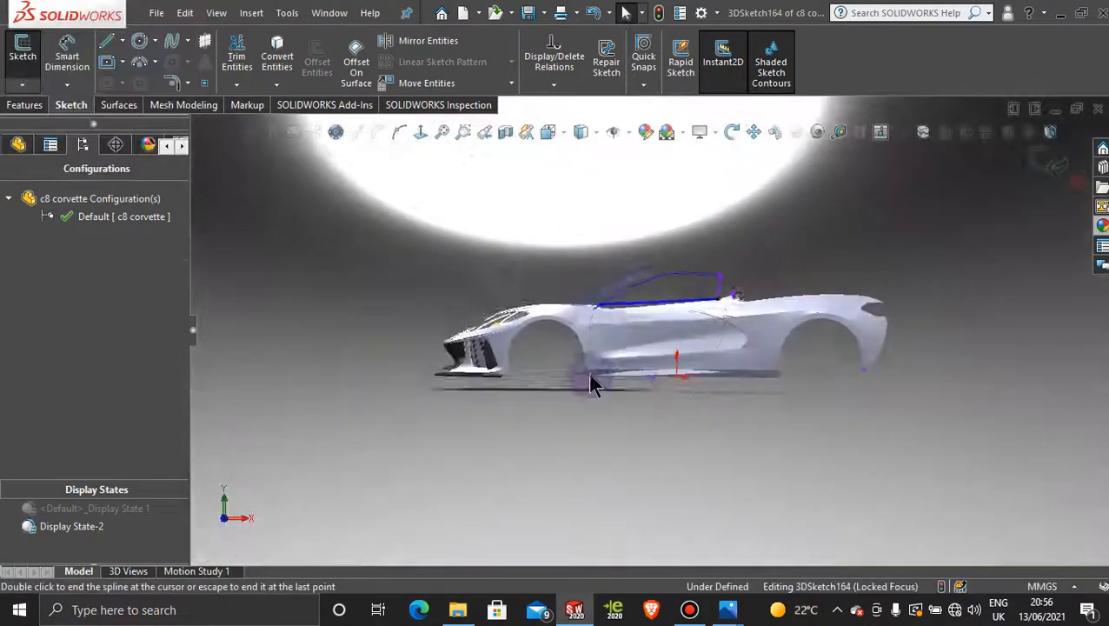
pyautogui.scroll(-6, 612, 339)
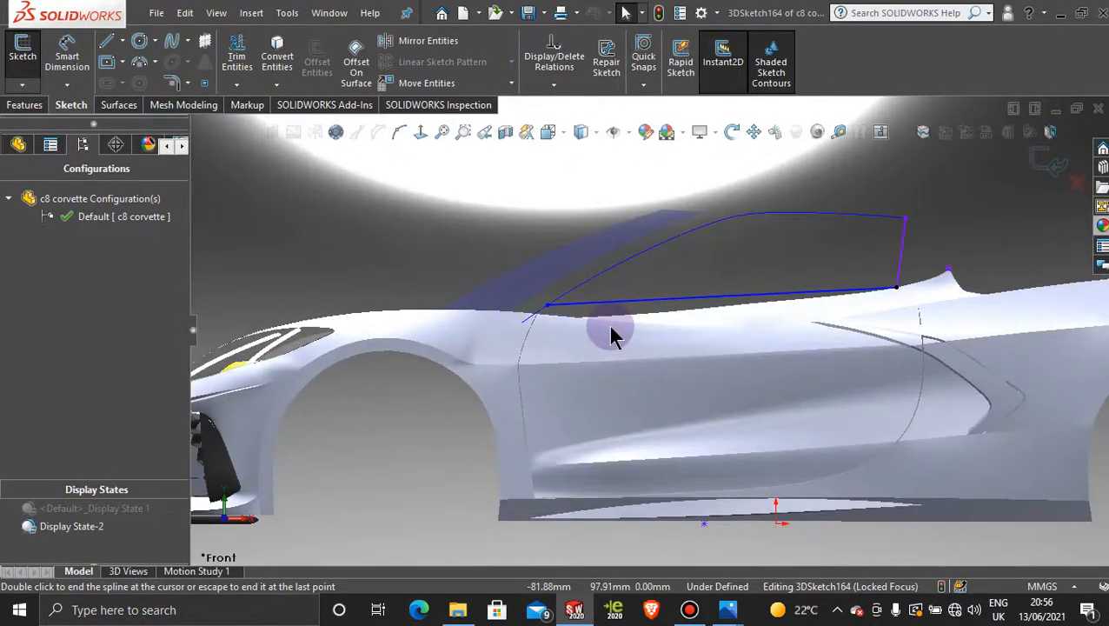
pyautogui.scroll(-1, 631, 321)
pyautogui.scroll(-1, 631, 321)
pyautogui.doubleClick(471, 309)
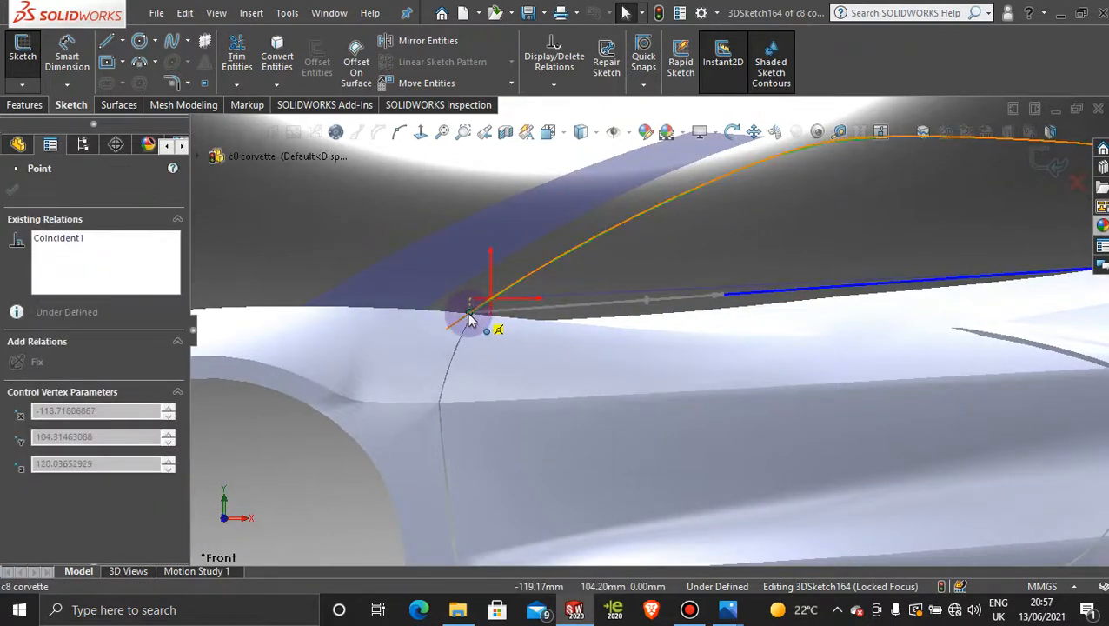
pyautogui.click(467, 309)
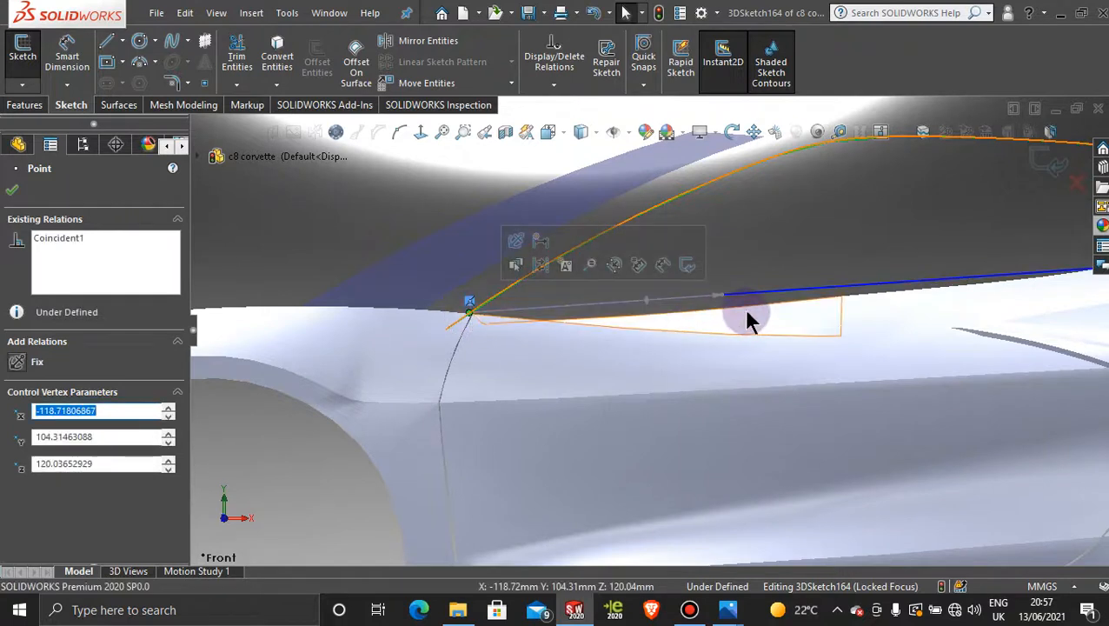
# - Reshape the lower spline with its front and rear tangent handles so it follows the body's upper edge in front view
pyautogui.moveTo(723, 296); pyautogui.dragTo(576, 331)
pyautogui.moveTo(833, 299); pyautogui.dragTo(837, 299)
pyautogui.scroll(3, 888, 306)
pyautogui.scroll(-5, 890, 313)
pyautogui.moveTo(619, 324); pyautogui.dragTo(765, 314)
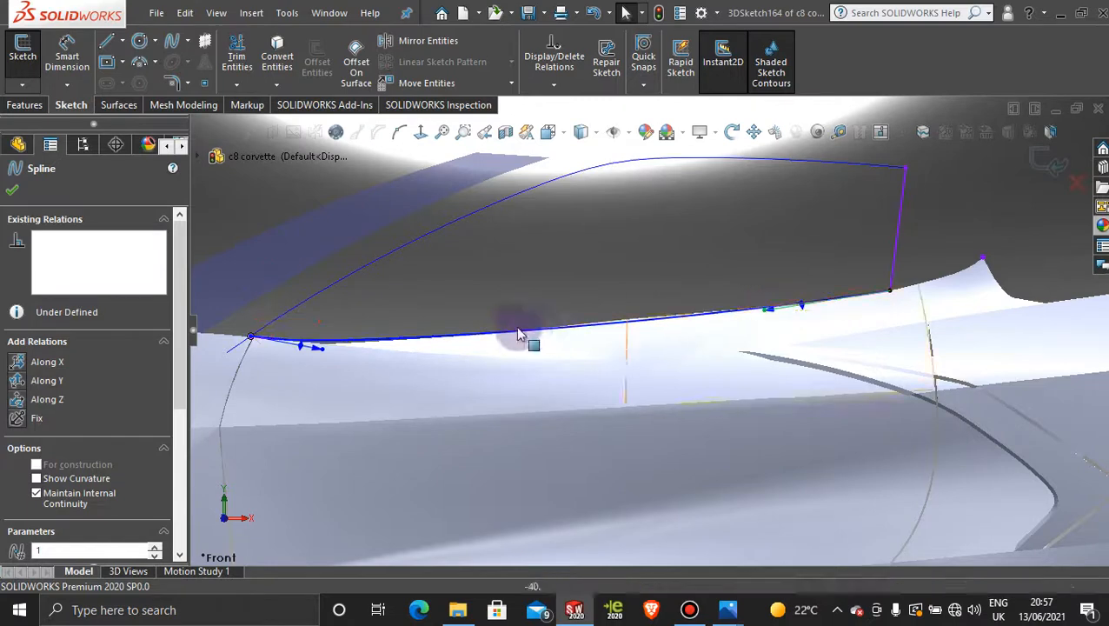
# - In top view, bow the window's lower spline outward with its front and rear tangent handles so it follows the body's upper edge
pyautogui.moveTo(322, 356)
pyautogui.mouseDown()
pyautogui.moveTo(331, 362)
pyautogui.moveTo(324, 356)
pyautogui.mouseUp()
pyautogui.scroll(3, 666, 337)
pyautogui.moveTo(621, 304); pyautogui.dragTo(527, 411, button='middle')
pyautogui.press('space')
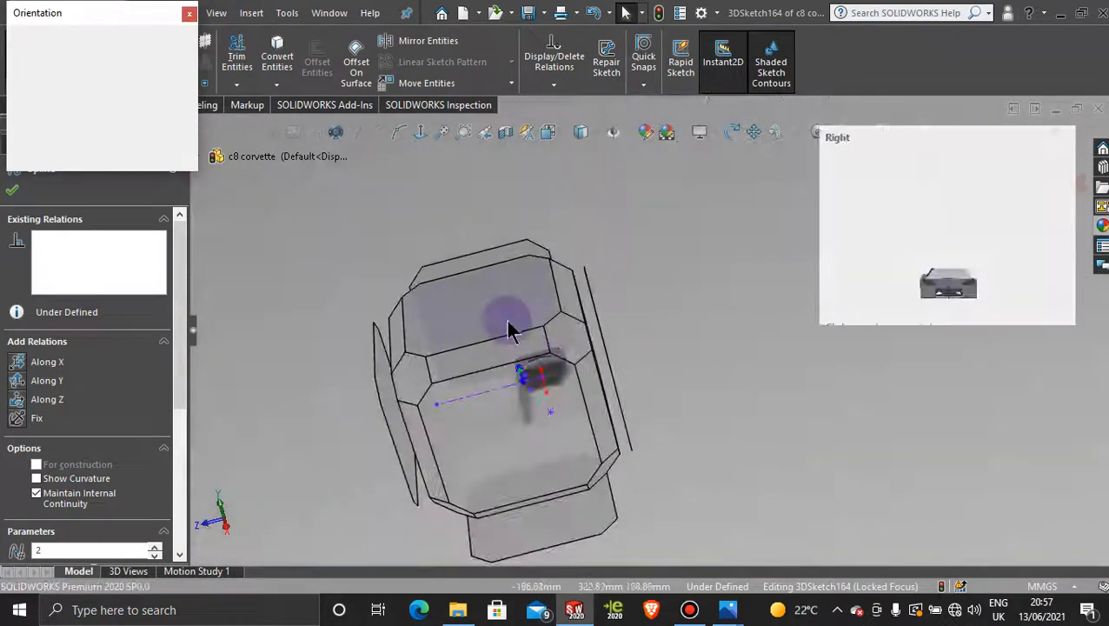
pyautogui.click(507, 321)
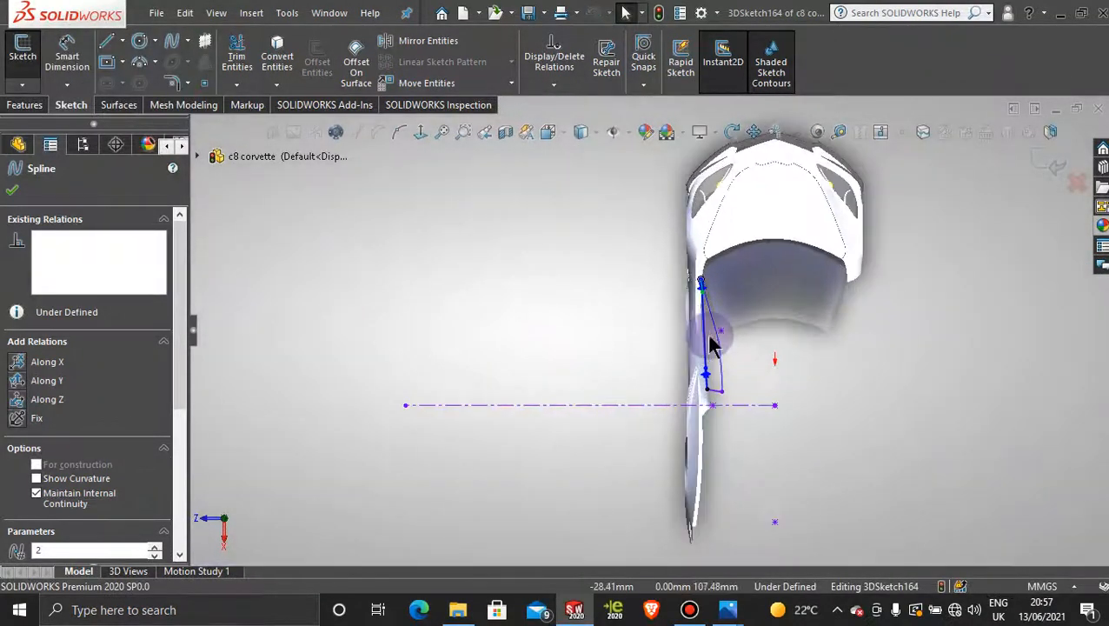
pyautogui.scroll(-5, 711, 344)
pyautogui.scroll(-2, 674, 256)
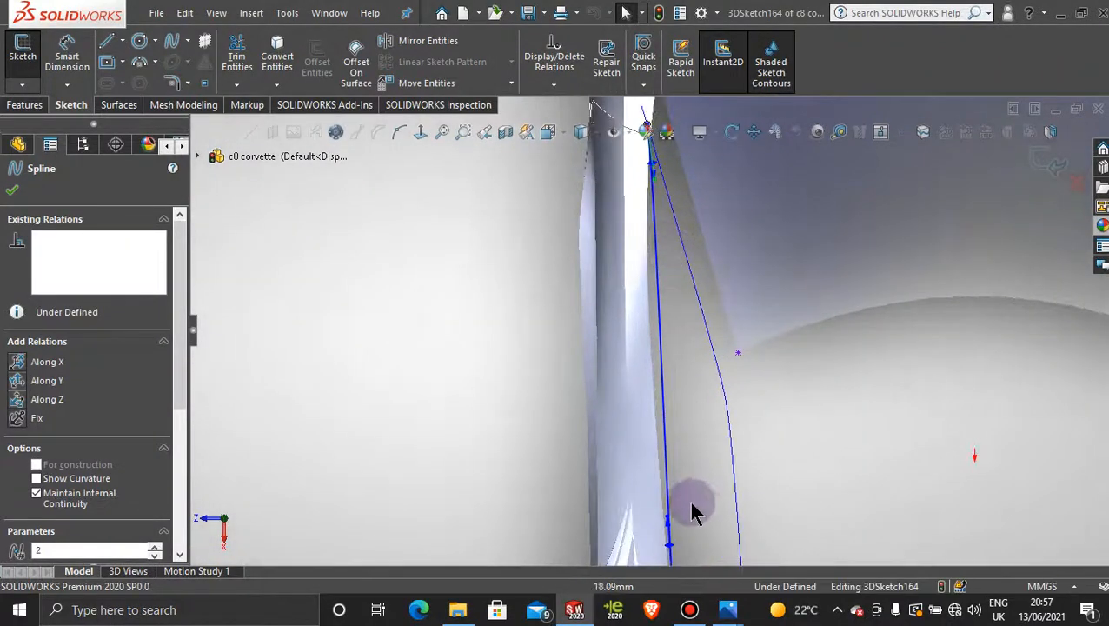
pyautogui.moveTo(657, 181); pyautogui.dragTo(644, 273)
pyautogui.scroll(2, 672, 466)
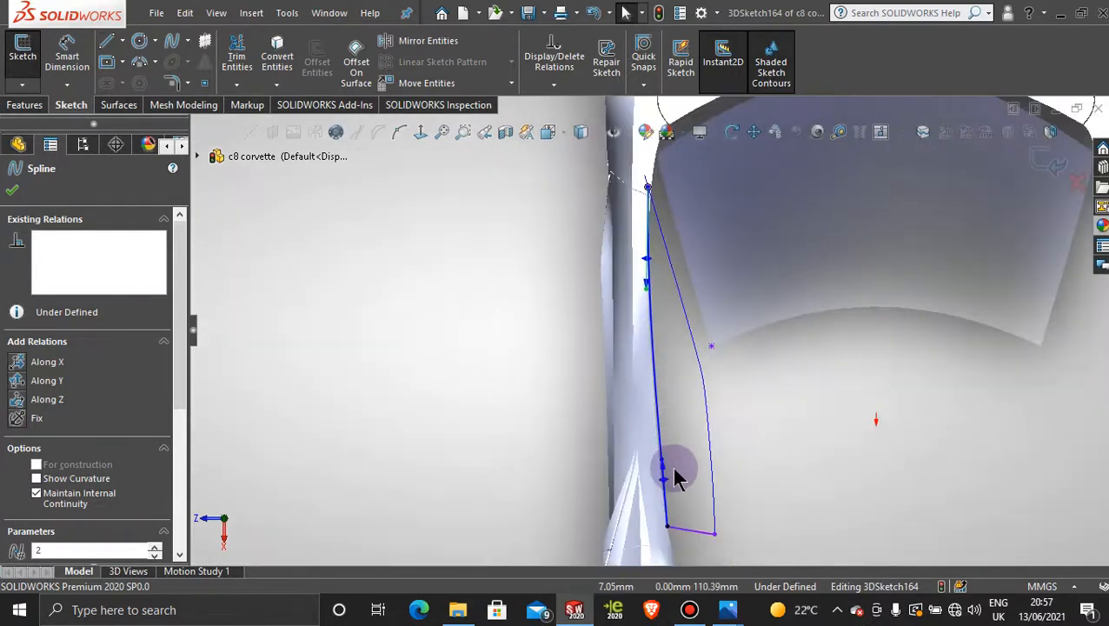
pyautogui.scroll(-3, 672, 467)
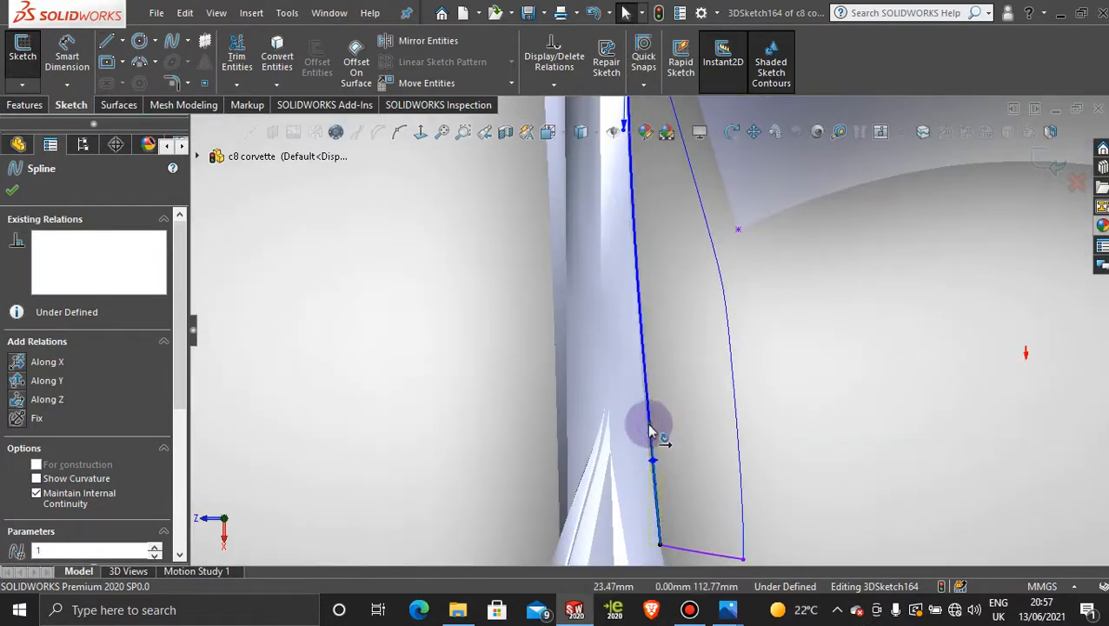
pyautogui.scroll(2, 656, 285)
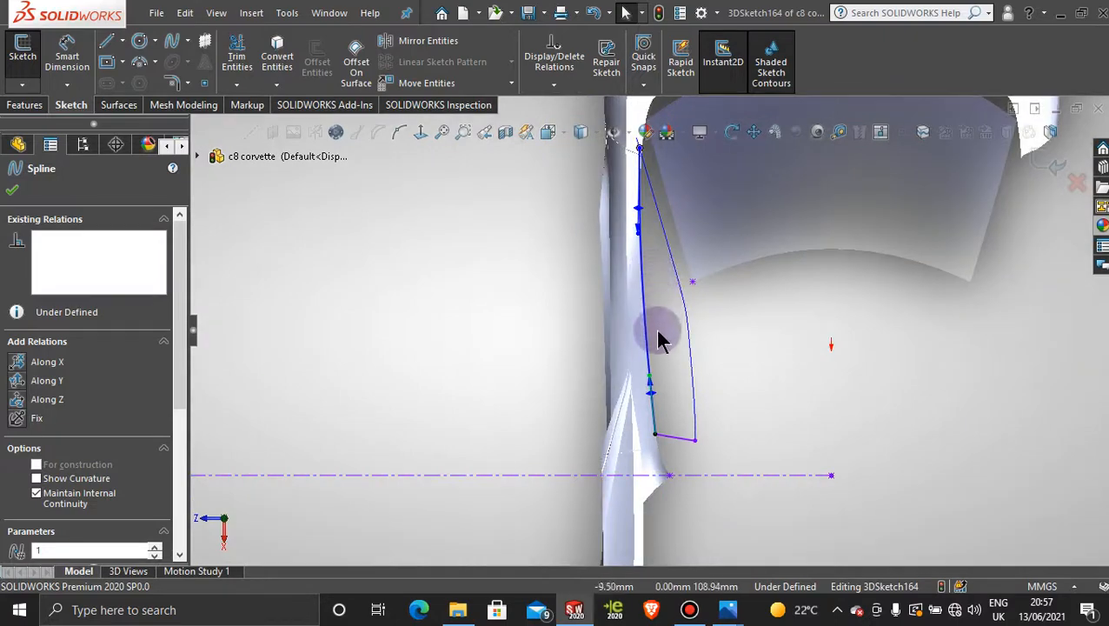
# - In front view, fine-tune the lower spline's front and rear tangent handles along the body edge and finish the 3D sketch
pyautogui.moveTo(668, 397); pyautogui.dragTo(697, 379, button='middle')
pyautogui.press('space')
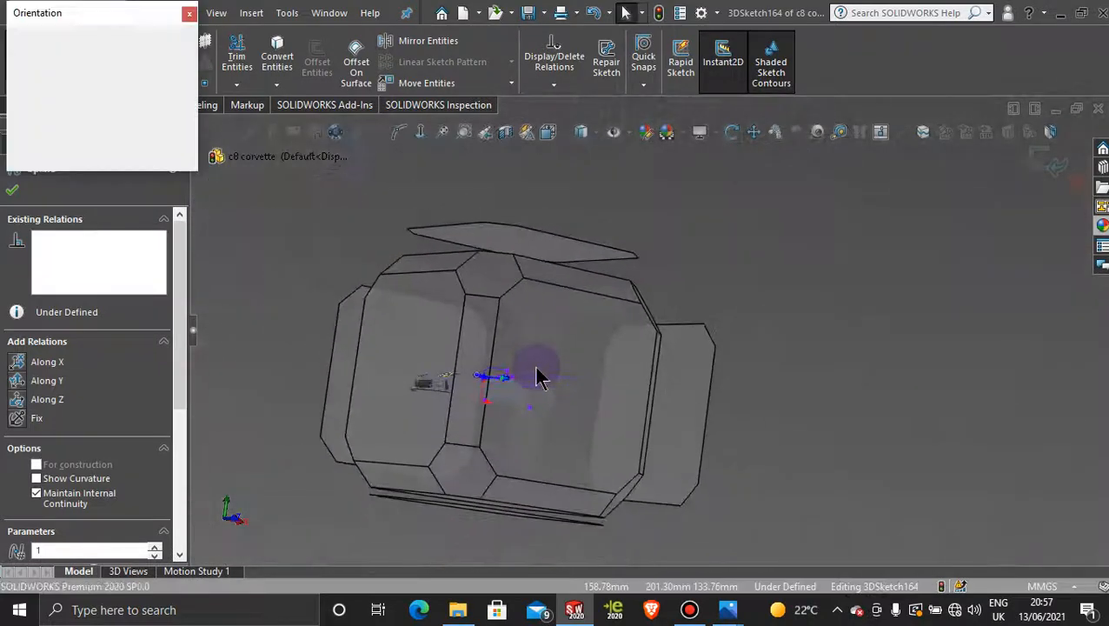
pyautogui.click(537, 376)
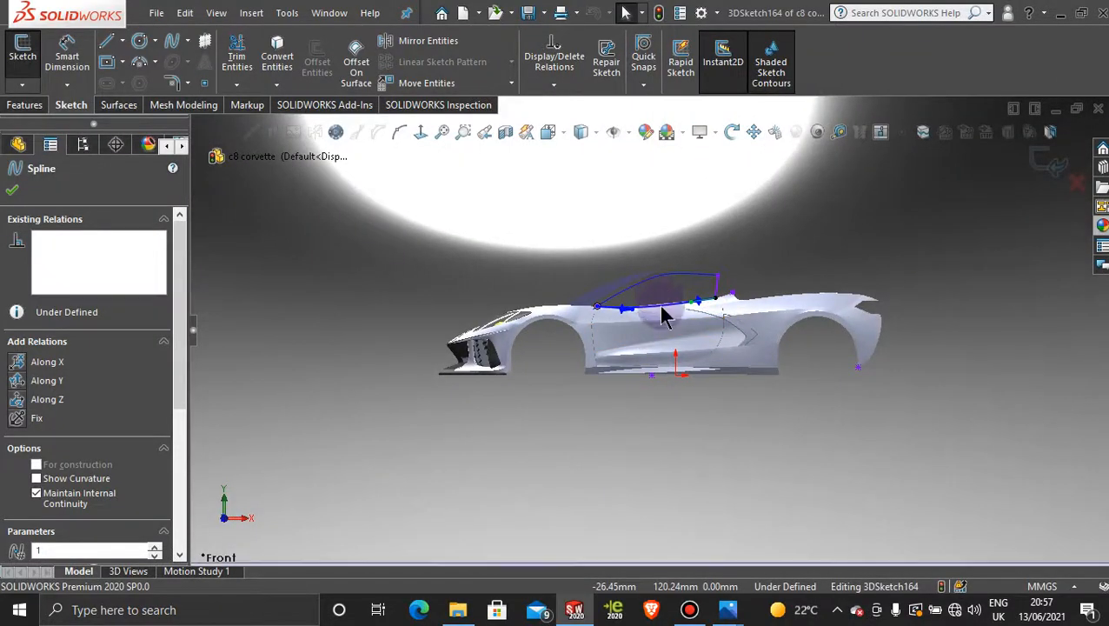
pyautogui.scroll(-6, 663, 314)
pyautogui.moveTo(492, 344); pyautogui.dragTo(493, 341)
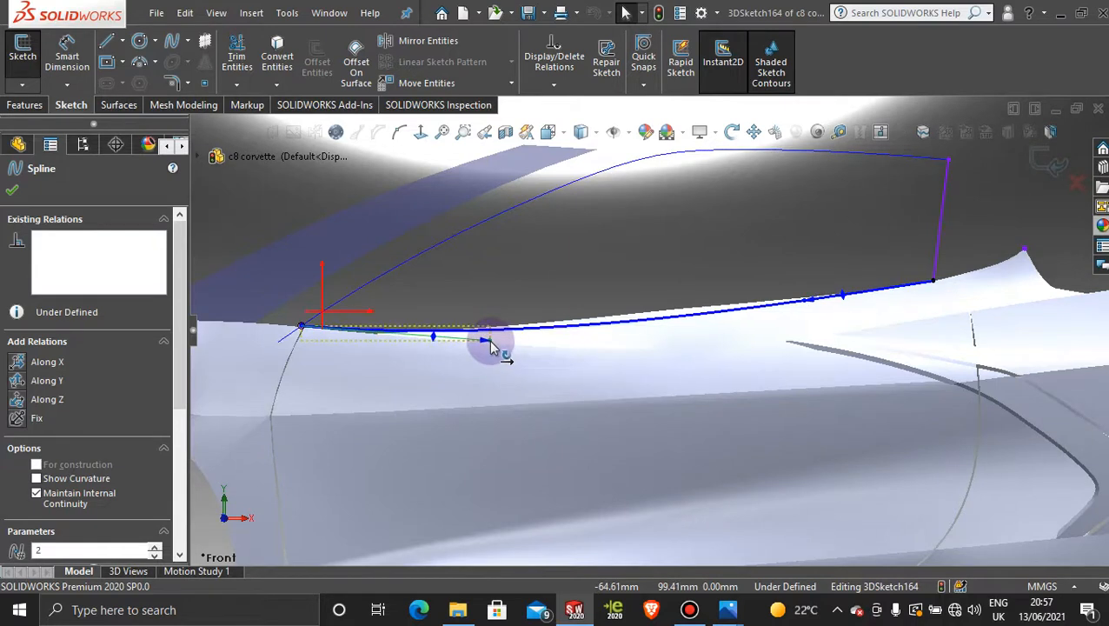
pyautogui.click(804, 302)
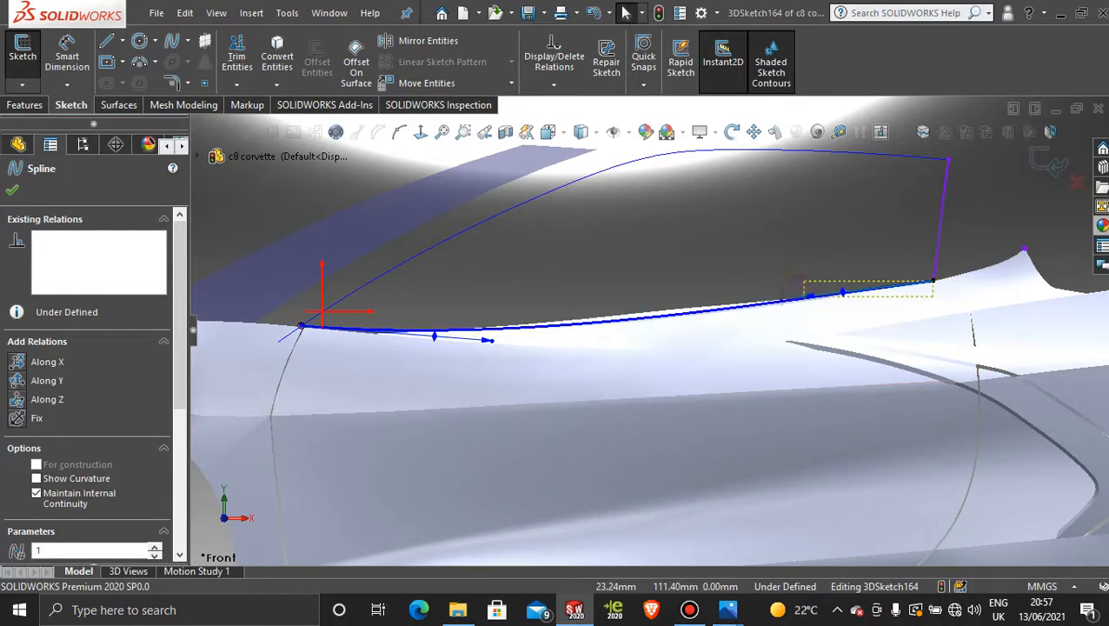
pyautogui.click(492, 344)
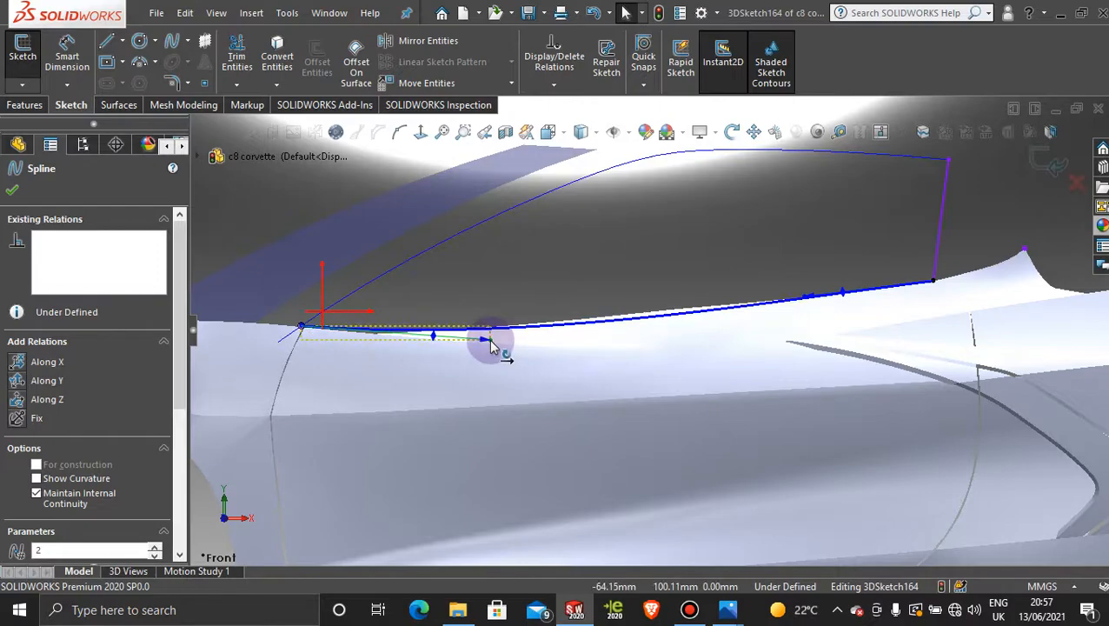
pyautogui.scroll(3, 641, 336)
pyautogui.moveTo(643, 337); pyautogui.dragTo(598, 424, button='middle')
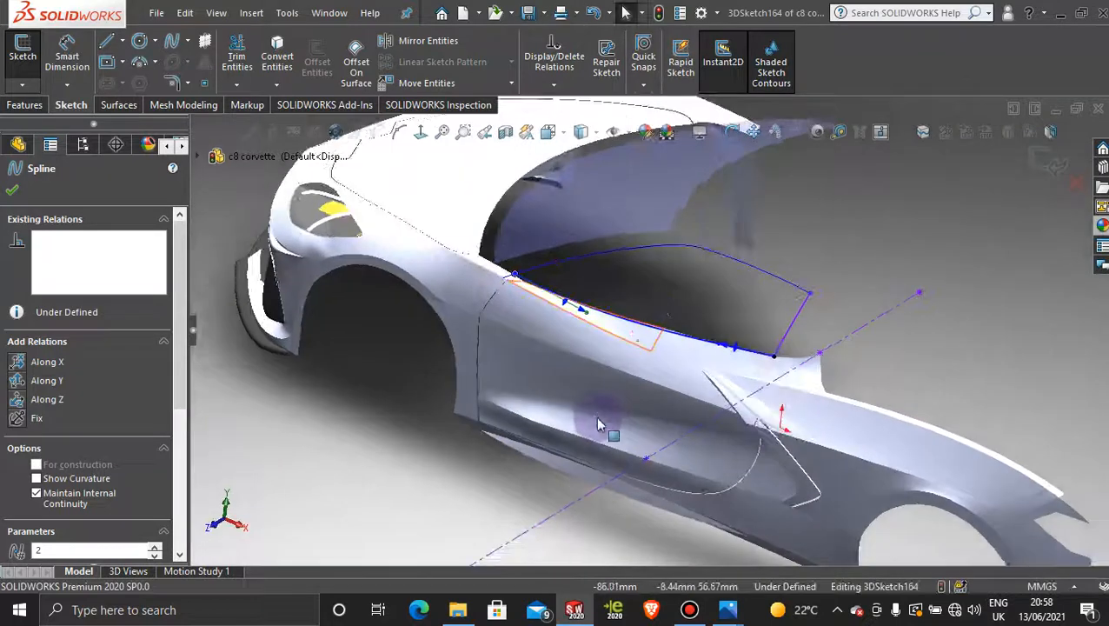
pyautogui.scroll(3, 782, 309)
pyautogui.click(1052, 161)
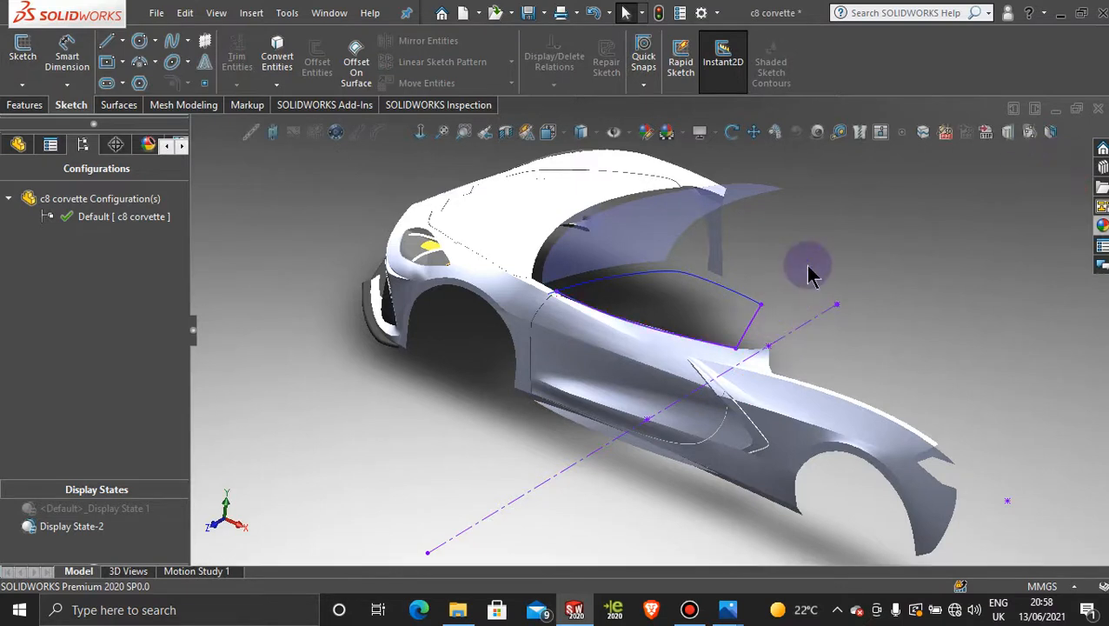
# - Create a filled surface for the side window bounded by the upper projected curve, lower spline and rear spline with Contact edges
pyautogui.click(242, 54)
pyautogui.click(610, 287)
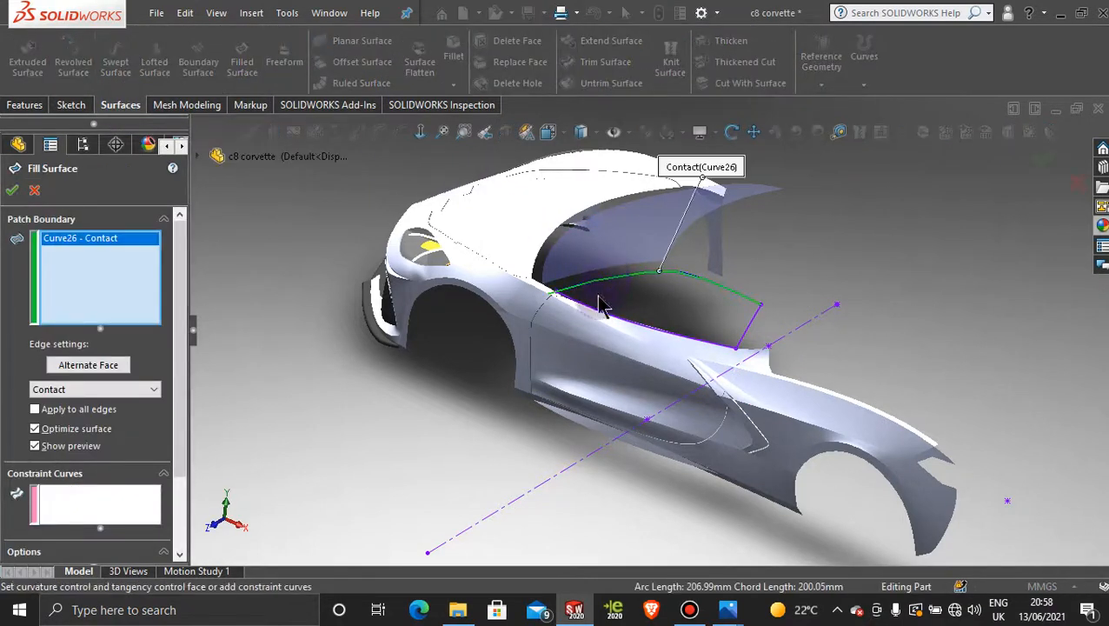
pyautogui.click(596, 319)
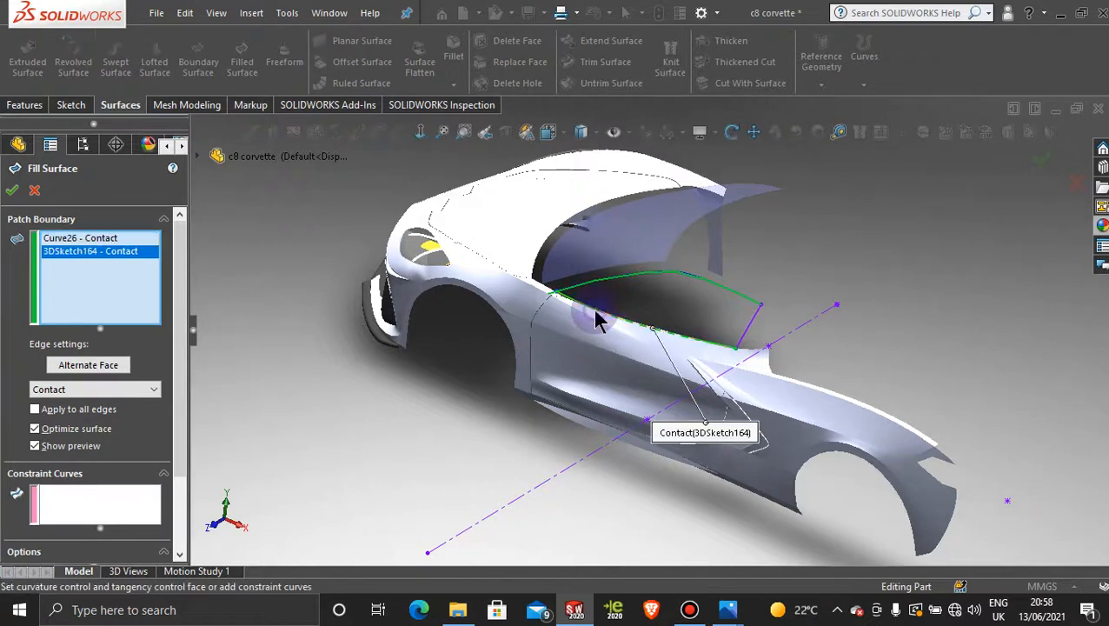
pyautogui.click(748, 328)
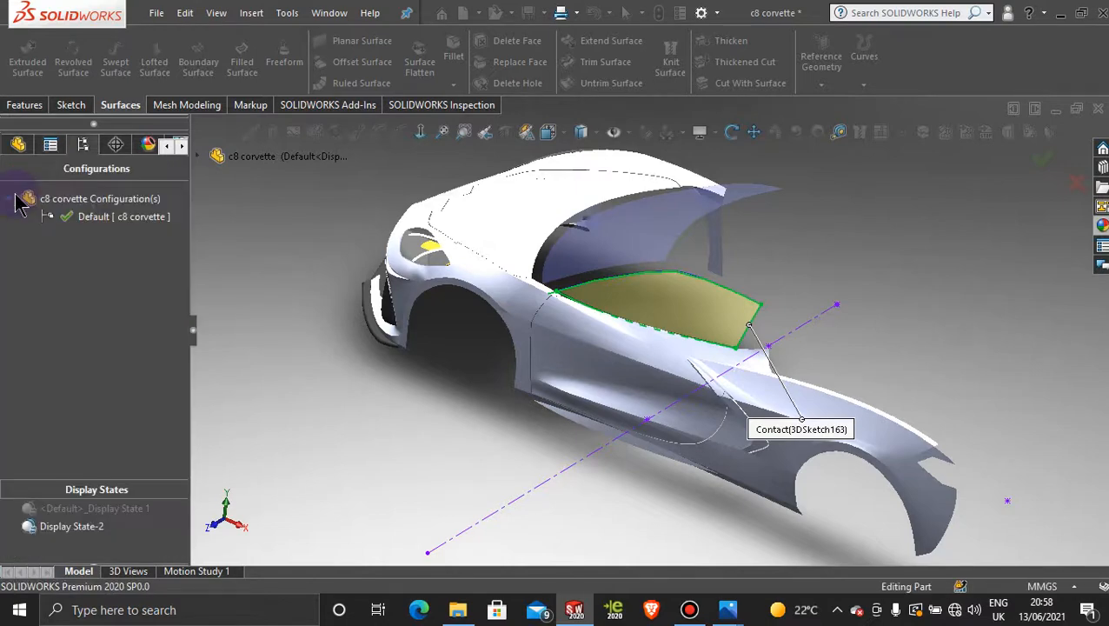
# - Examine the side window's filled surface from the front quarter, checking its front corner and overall curvature against the body edge
pyautogui.moveTo(593, 346); pyautogui.dragTo(670, 365, button='middle')
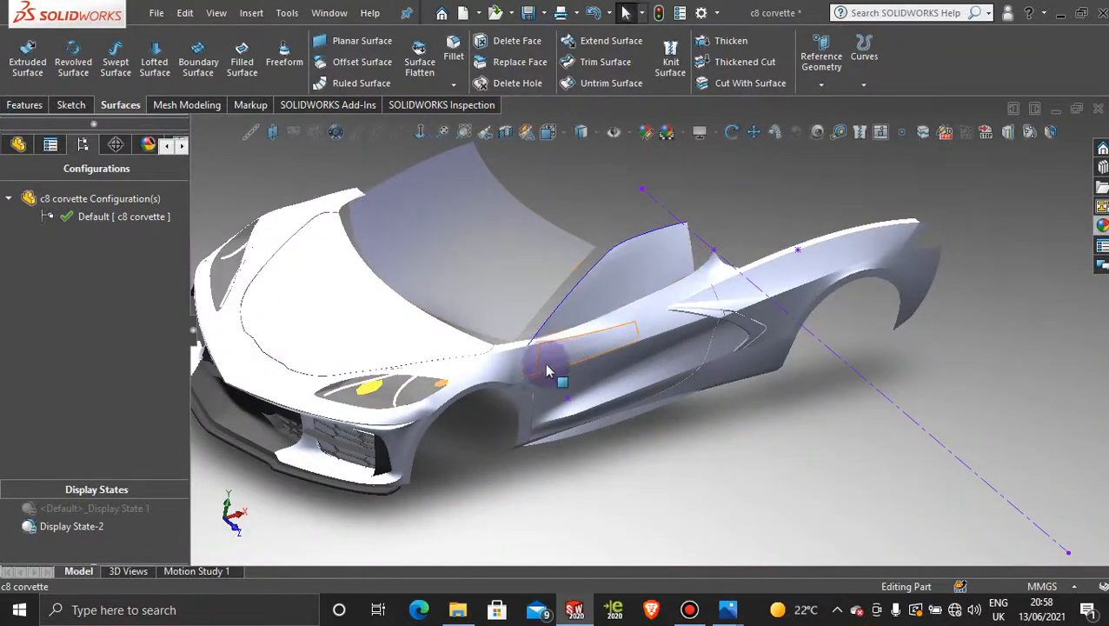
pyautogui.scroll(-5, 545, 357)
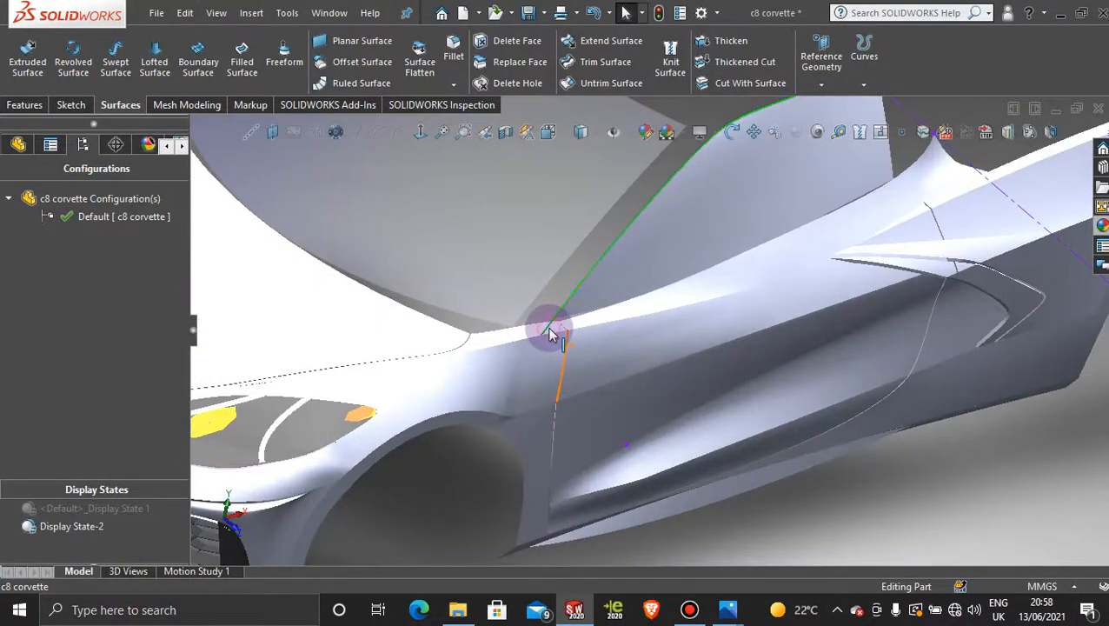
pyautogui.rightClick(549, 335)
pyautogui.click(599, 302)
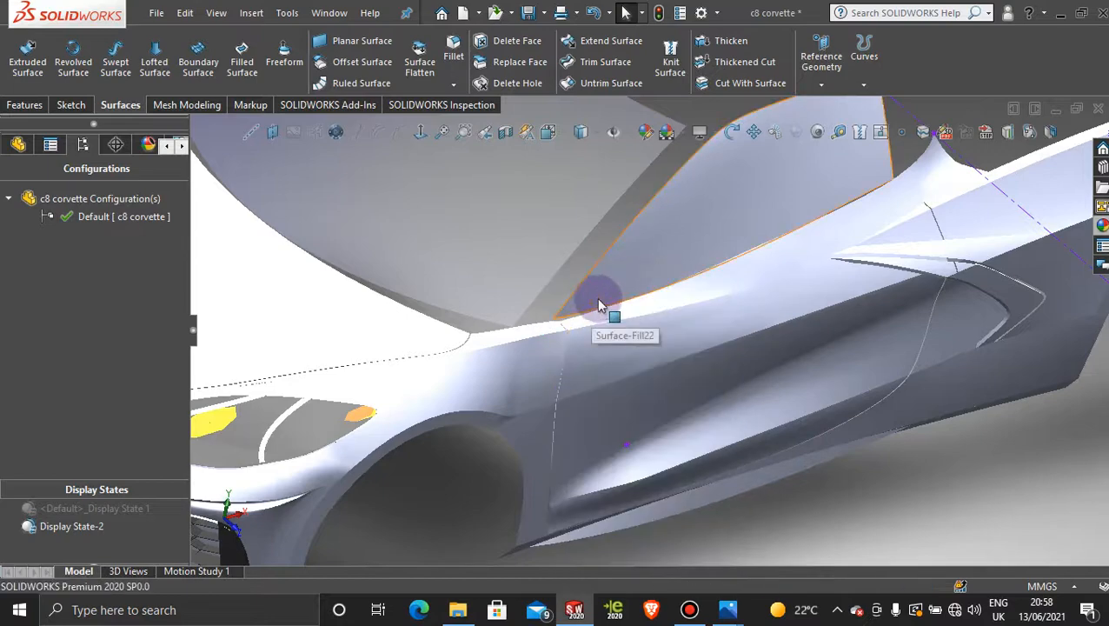
pyautogui.scroll(8, 599, 306)
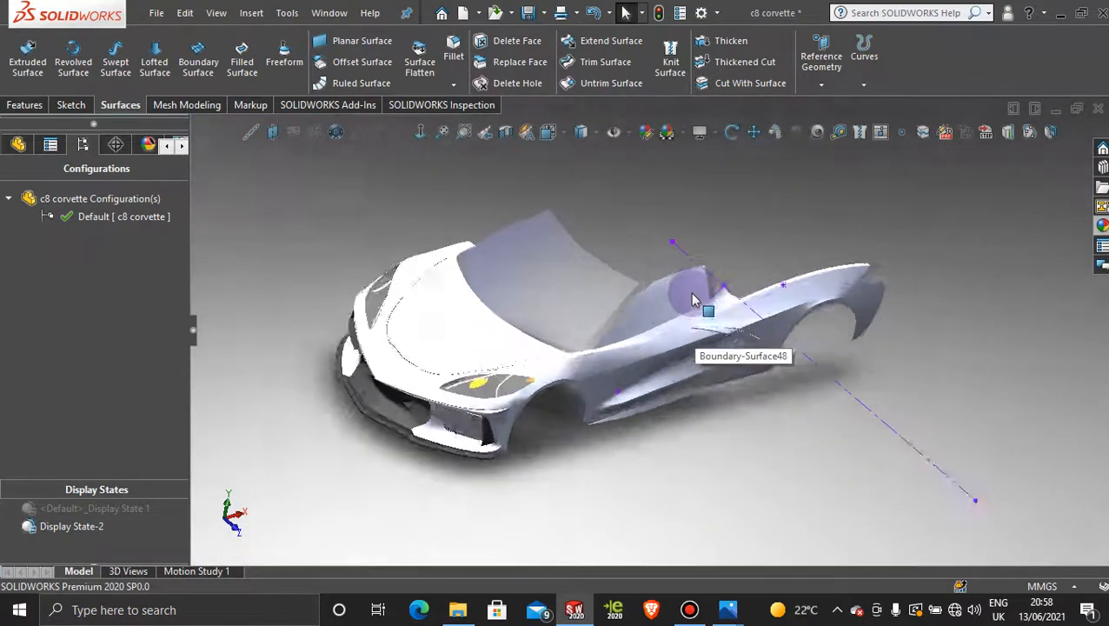
pyautogui.scroll(-4, 693, 300)
pyautogui.moveTo(669, 316); pyautogui.dragTo(594, 372, button='middle')
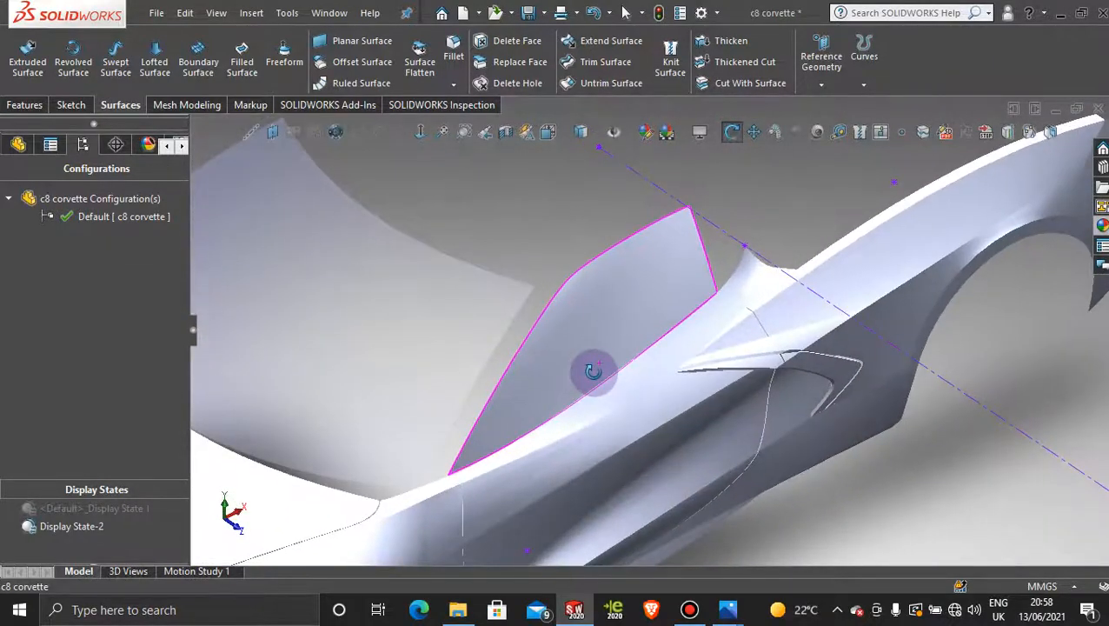
# - Try to delete the side window's filled surface Surface-Fill22
pyautogui.rightClick(639, 295)
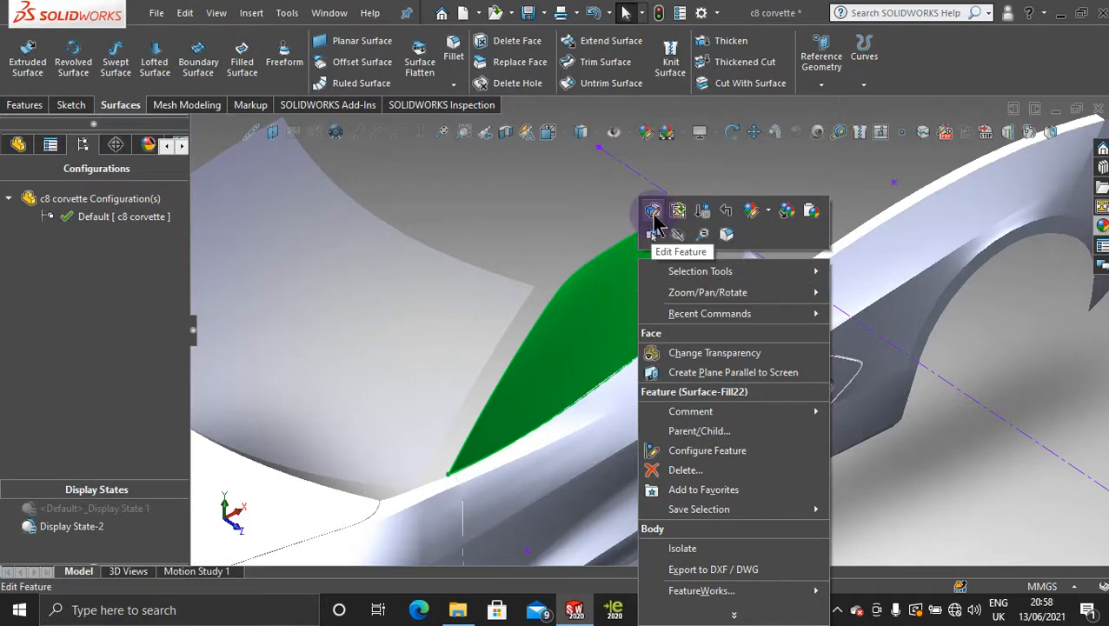
pyautogui.click(680, 469)
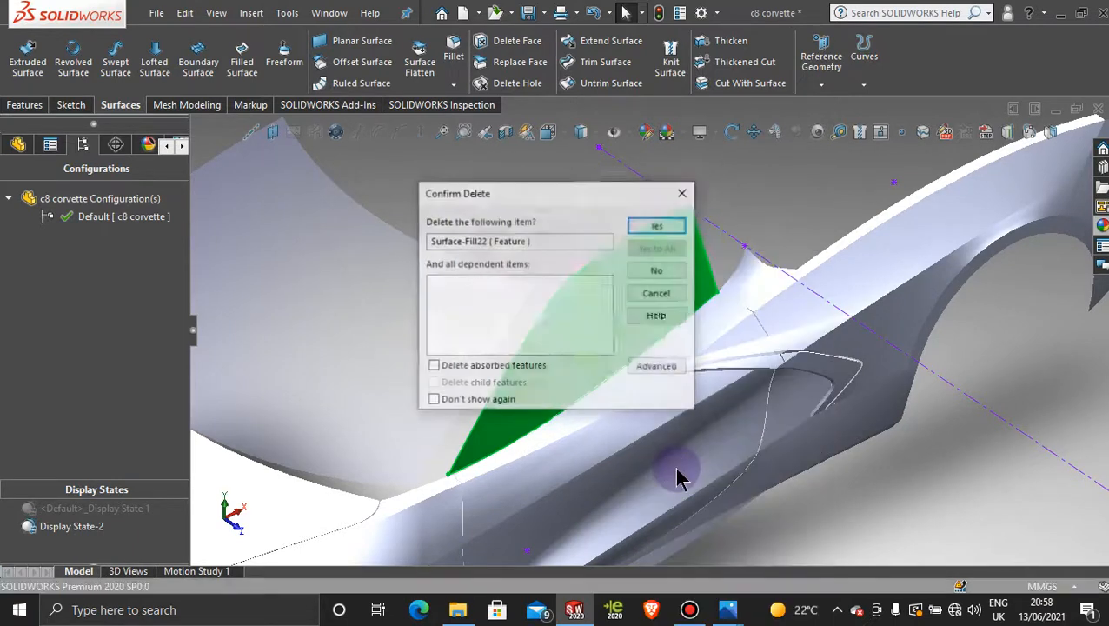
pyautogui.click(658, 225)
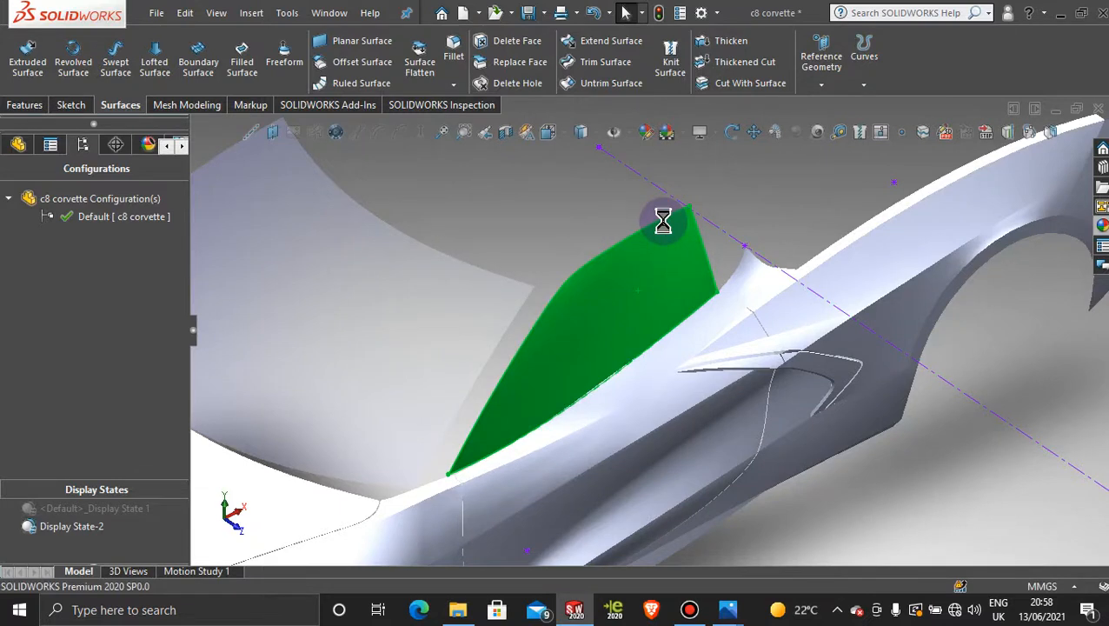
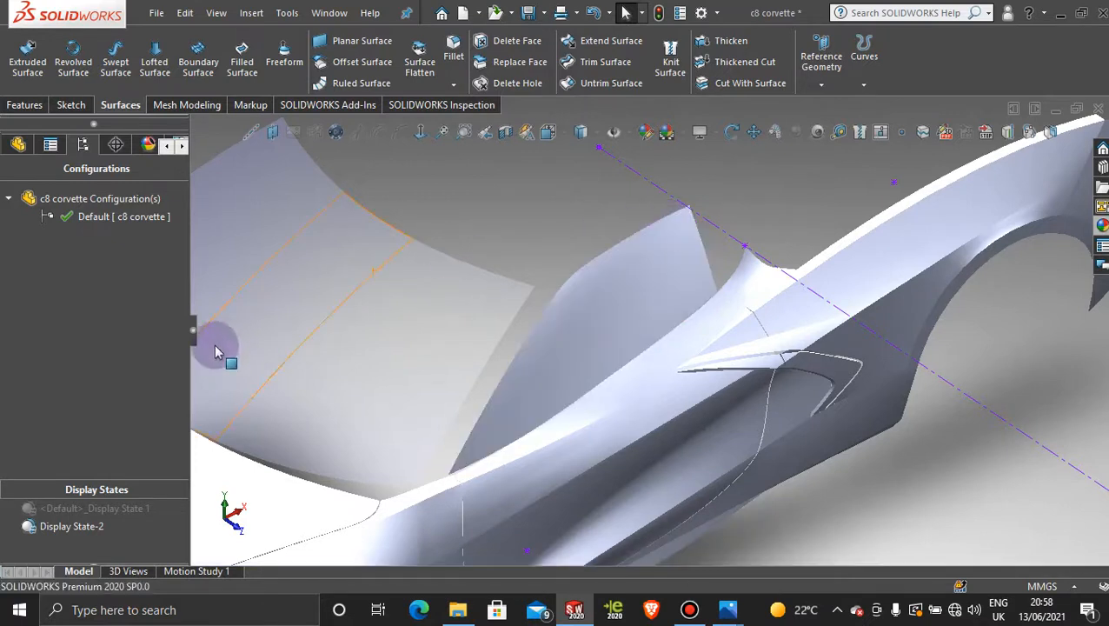
# - Show the side window's upper projected curve, Curve26
pyautogui.click(14, 146)
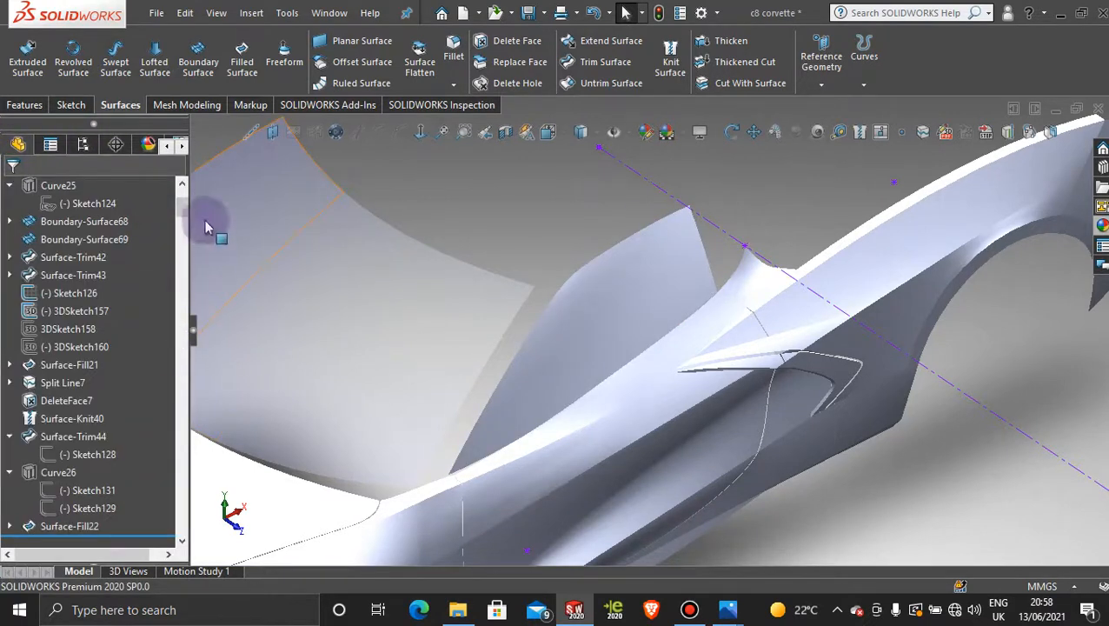
pyautogui.moveTo(180, 208); pyautogui.dragTo(165, 532)
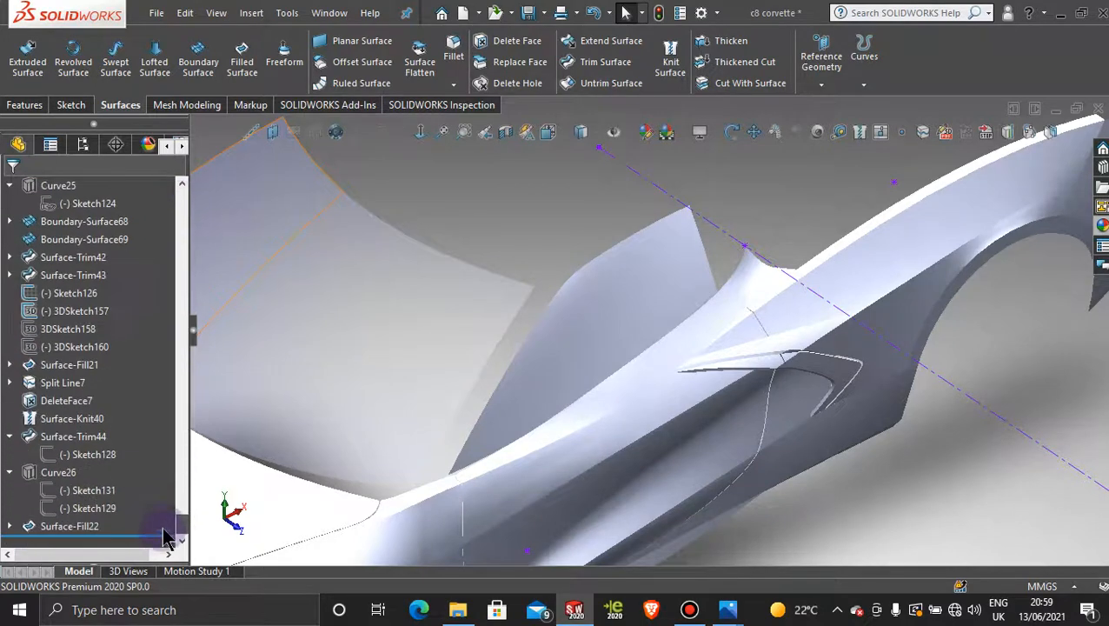
pyautogui.moveTo(87, 490); pyautogui.dragTo(74, 476)
pyautogui.click(68, 472)
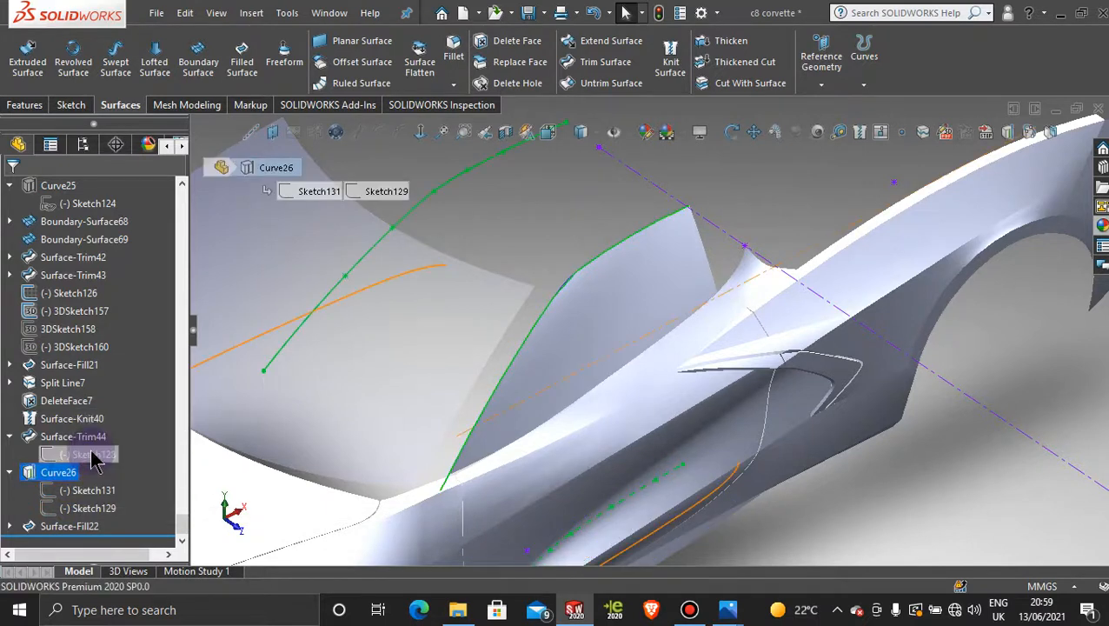
pyautogui.click(586, 197)
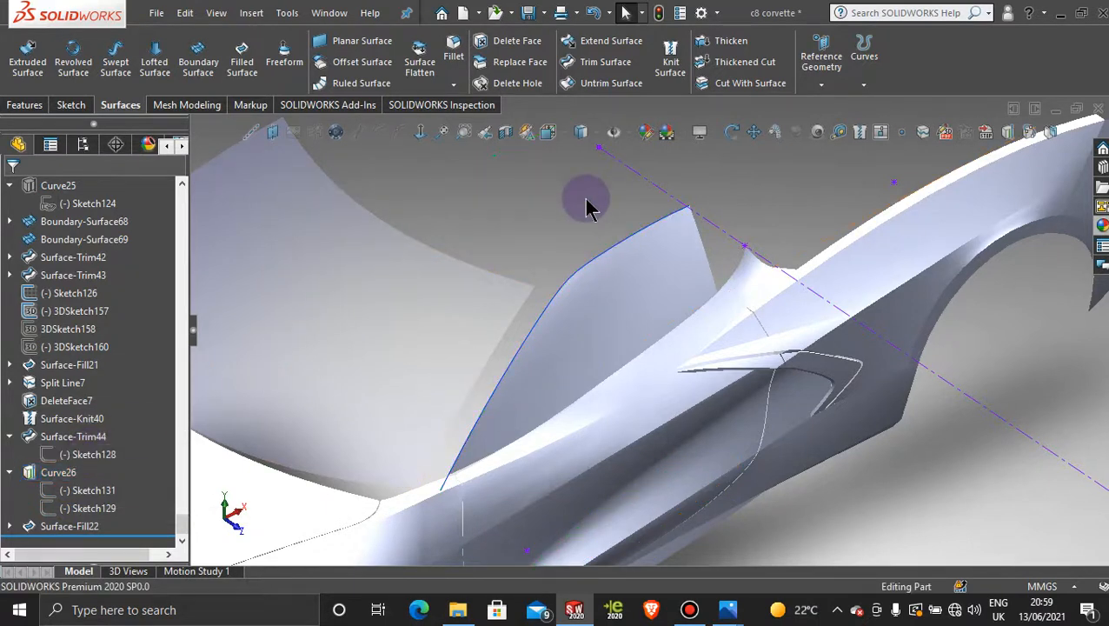
# - Delete the filled surface Surface-Fill22, keeping the window's boundary curve and 3D sketches
pyautogui.click(617, 294)
pyautogui.rightClick(618, 292)
pyautogui.click(639, 461)
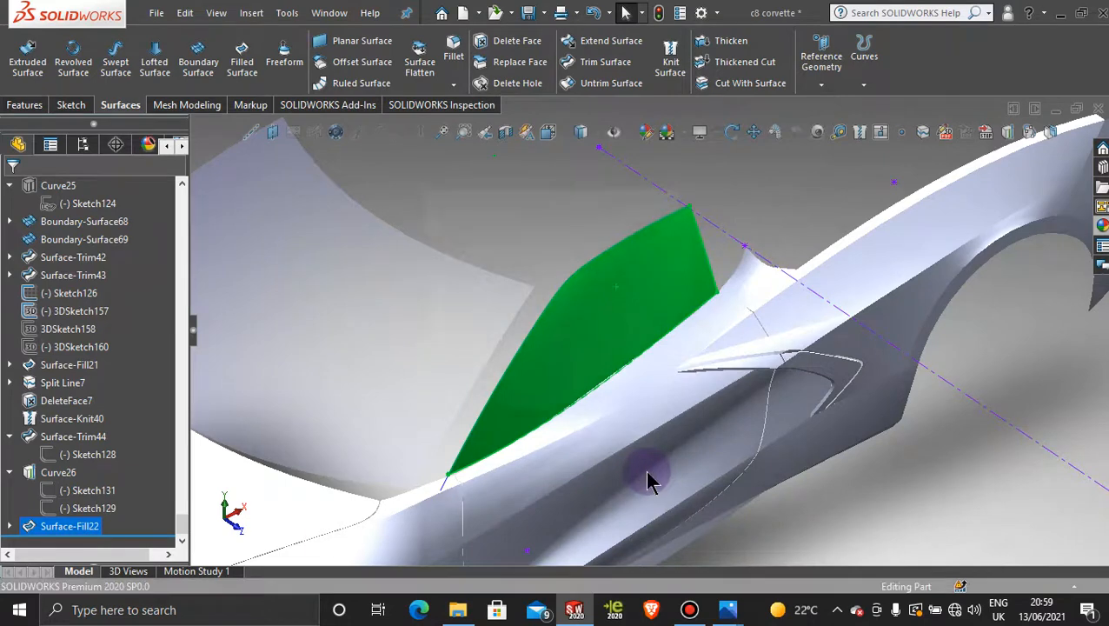
pyautogui.click(658, 225)
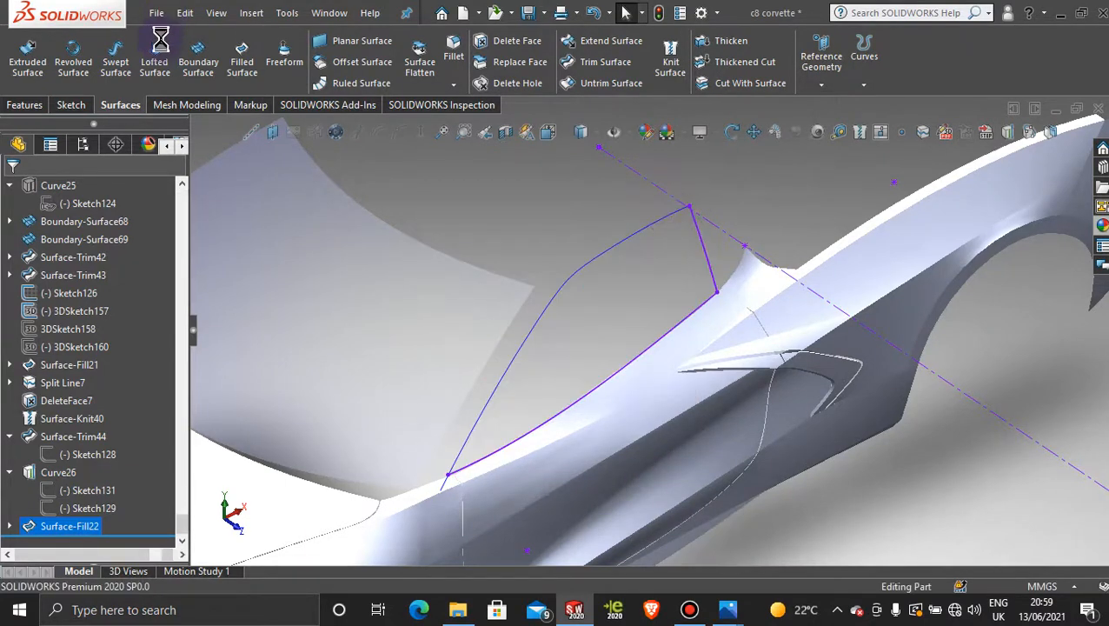
# - In a new 3D sketch, draw a two-point spline from the lower spline's middle to the upper window curve at about X 12.86, Y 132.85, Z 99.81
pyautogui.click(73, 103)
pyautogui.click(21, 84)
pyautogui.click(54, 124)
pyautogui.click(172, 43)
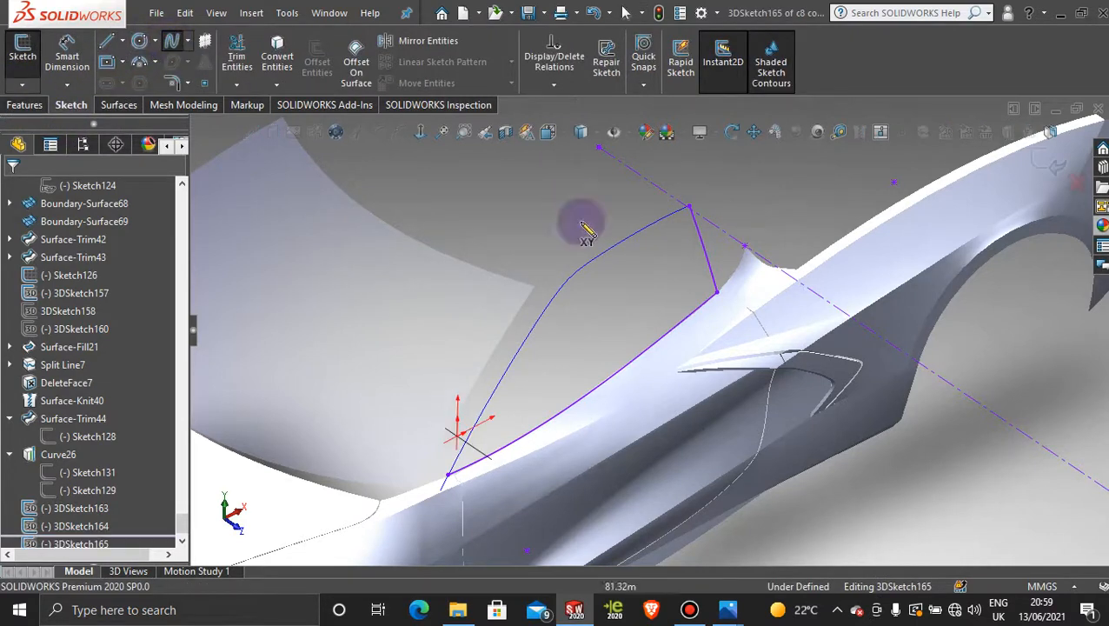
pyautogui.click(626, 366)
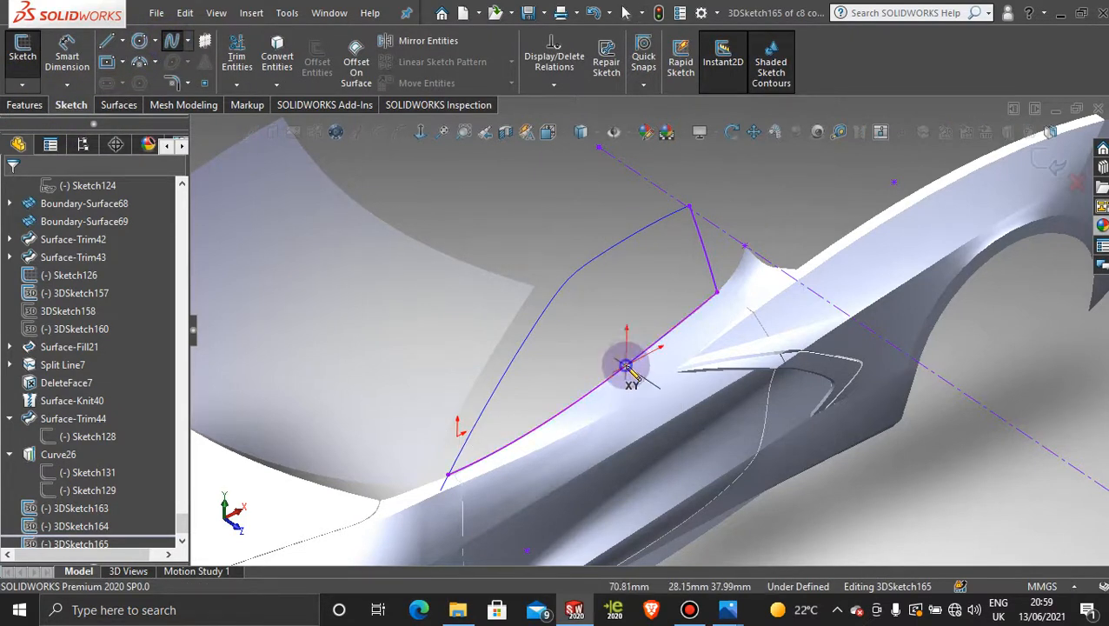
pyautogui.click(583, 266)
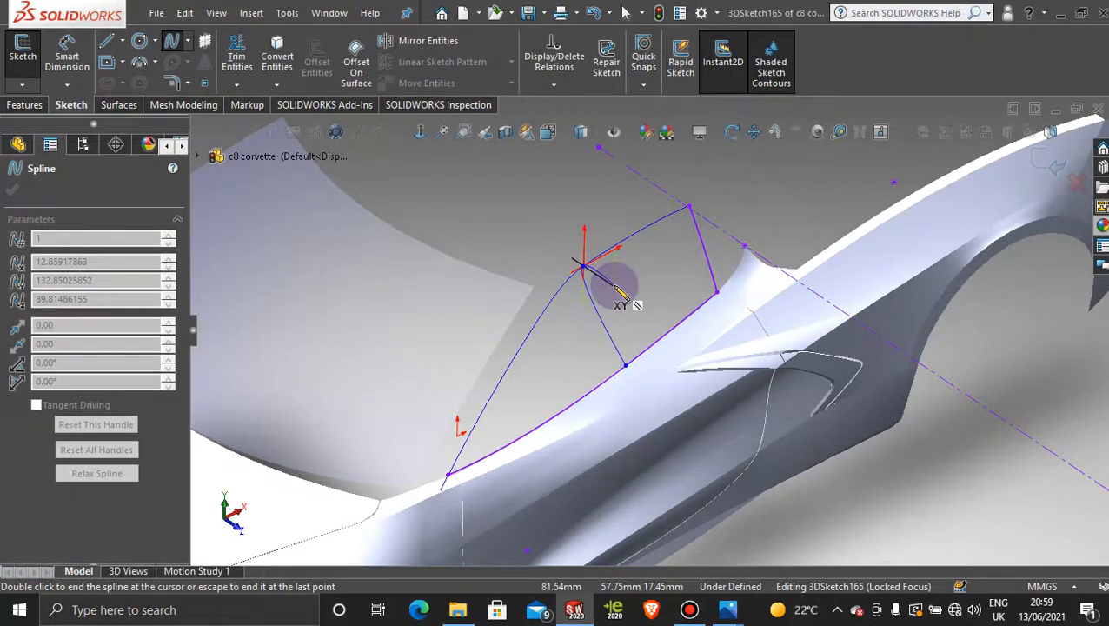
pyautogui.moveTo(634, 317); pyautogui.dragTo(476, 413, button='middle')
pyautogui.press('super+s')
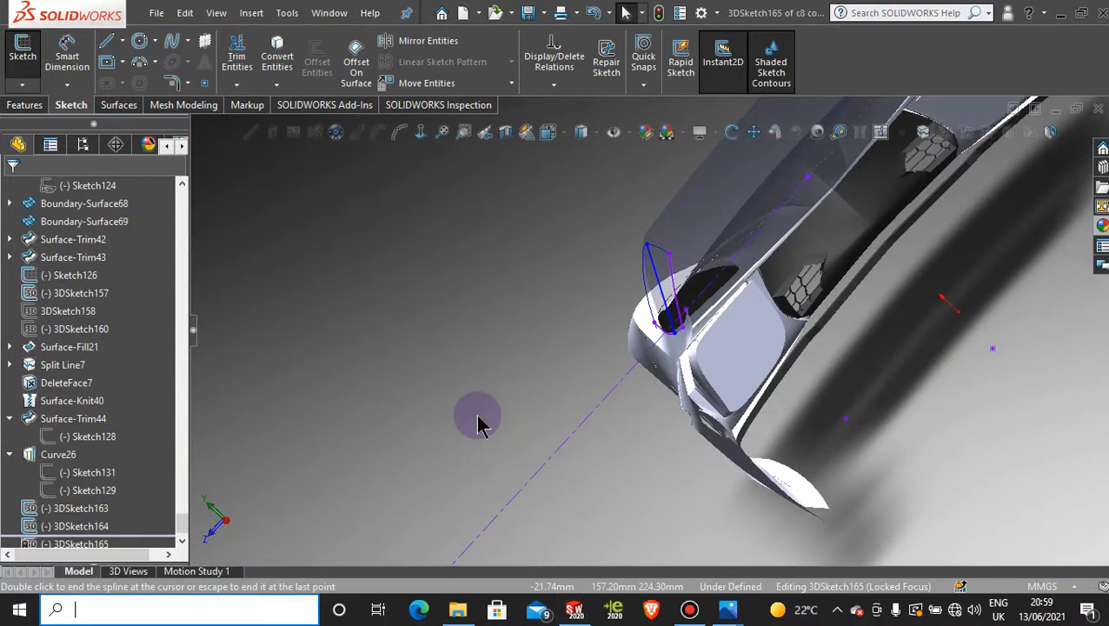
# - Shape the middle spline with its tangency handles so it bows outward between the upper and lower window curves, and close the 3D sketch
pyautogui.click(724, 500)
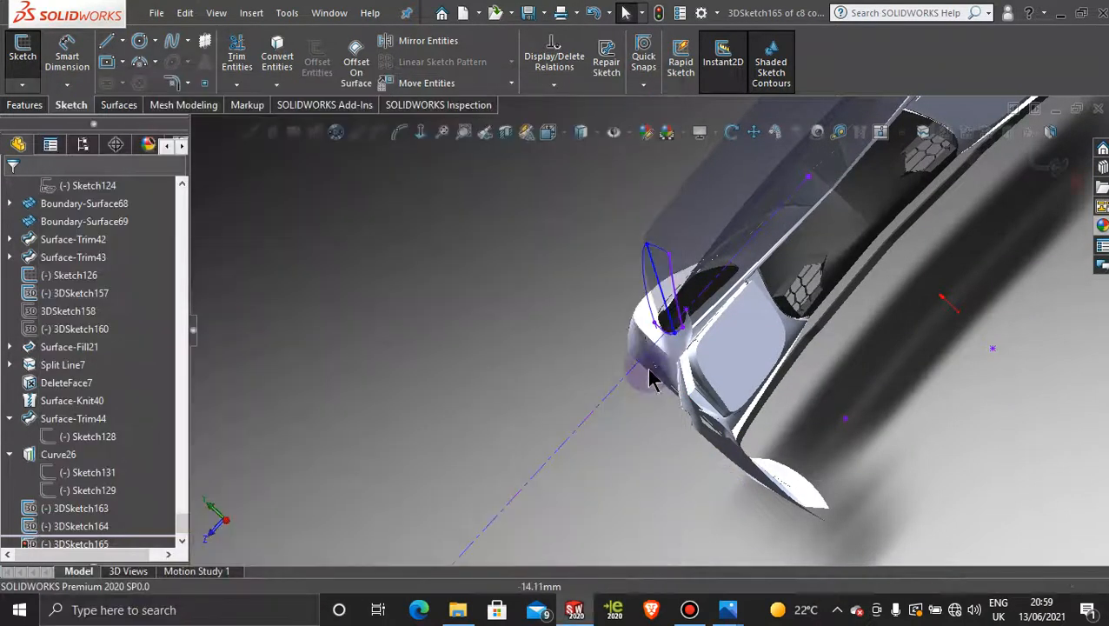
pyautogui.press('space')
pyautogui.click(487, 398)
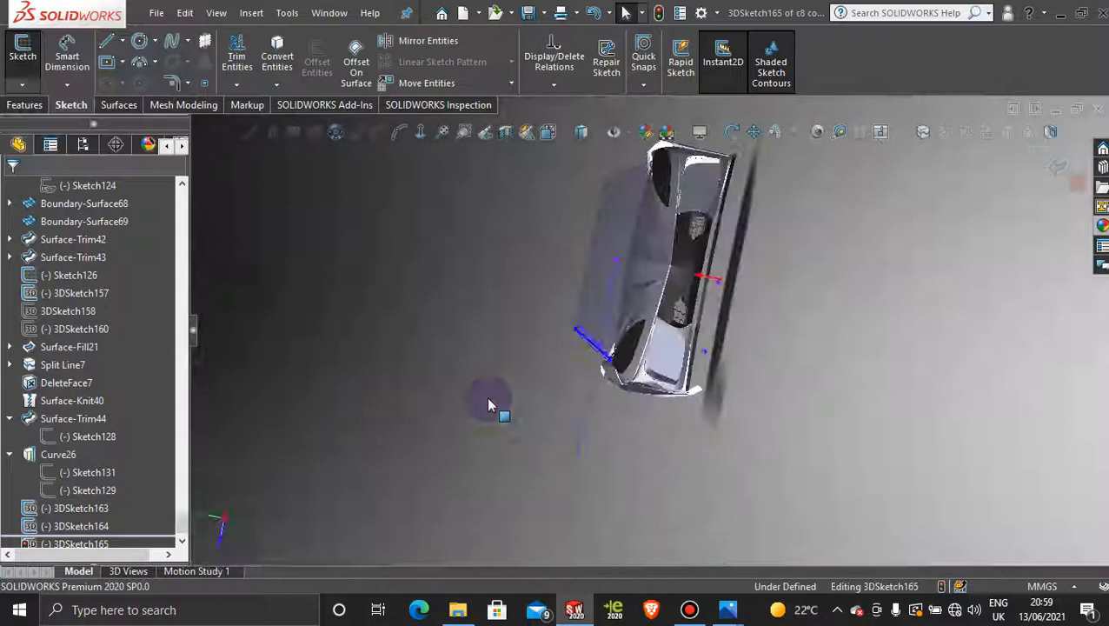
pyautogui.scroll(-10, 616, 285)
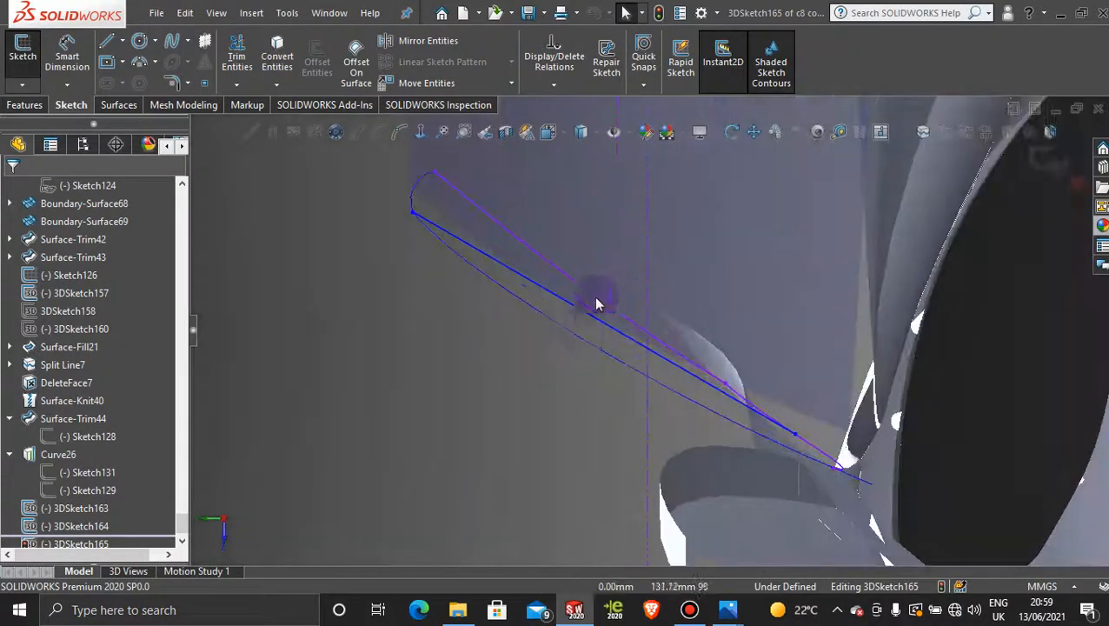
pyautogui.click(595, 324)
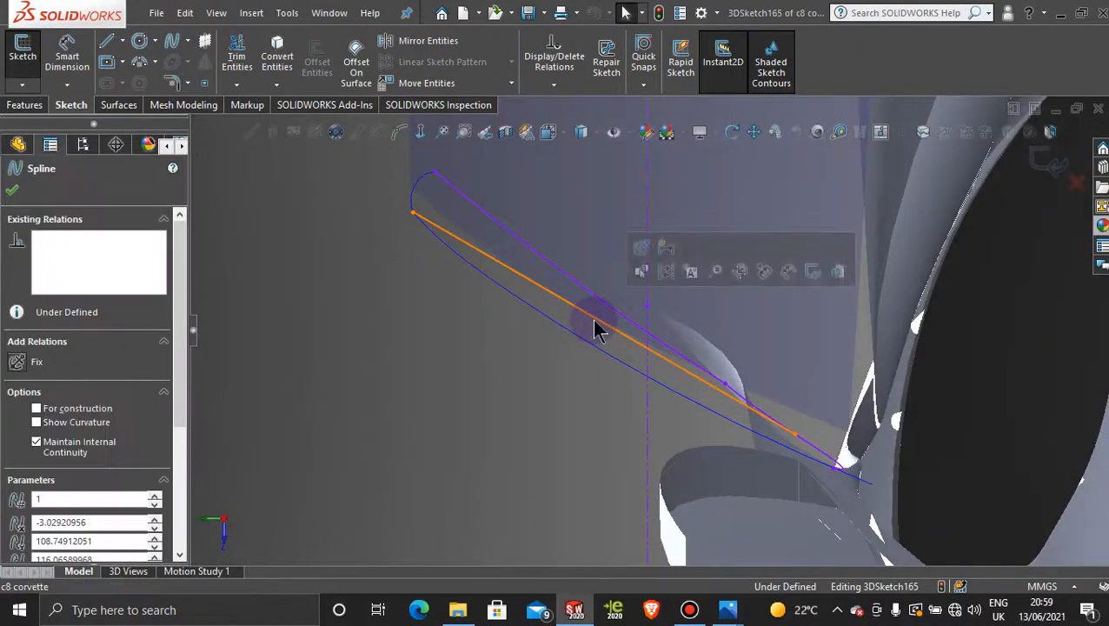
pyautogui.moveTo(569, 313)
pyautogui.mouseDown()
pyautogui.moveTo(573, 338)
pyautogui.moveTo(564, 334)
pyautogui.mouseUp()
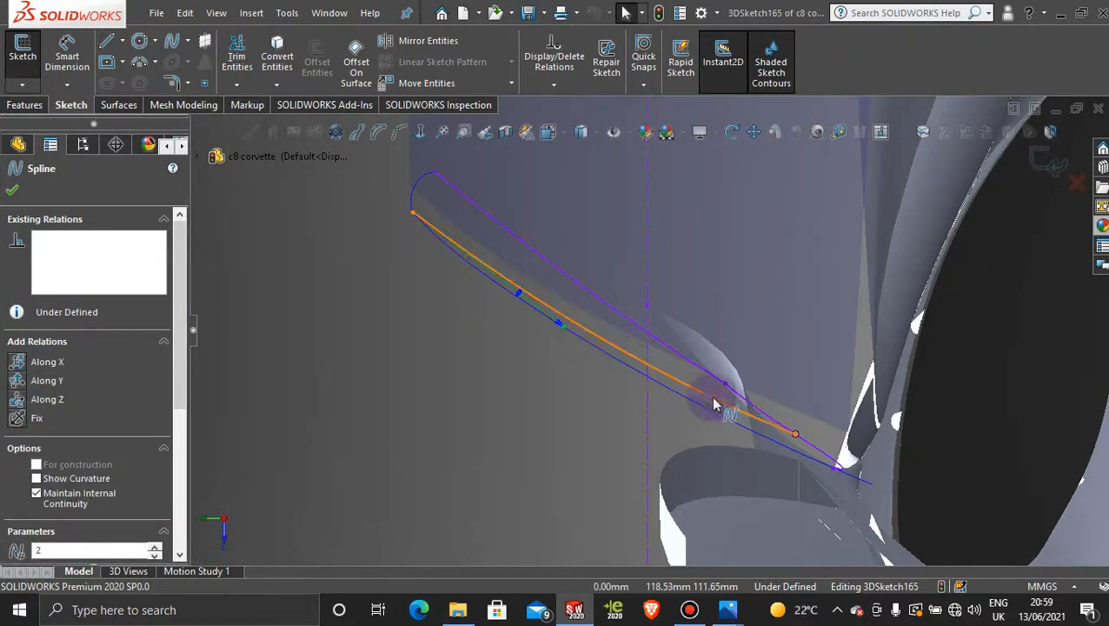
pyautogui.press('Delete')
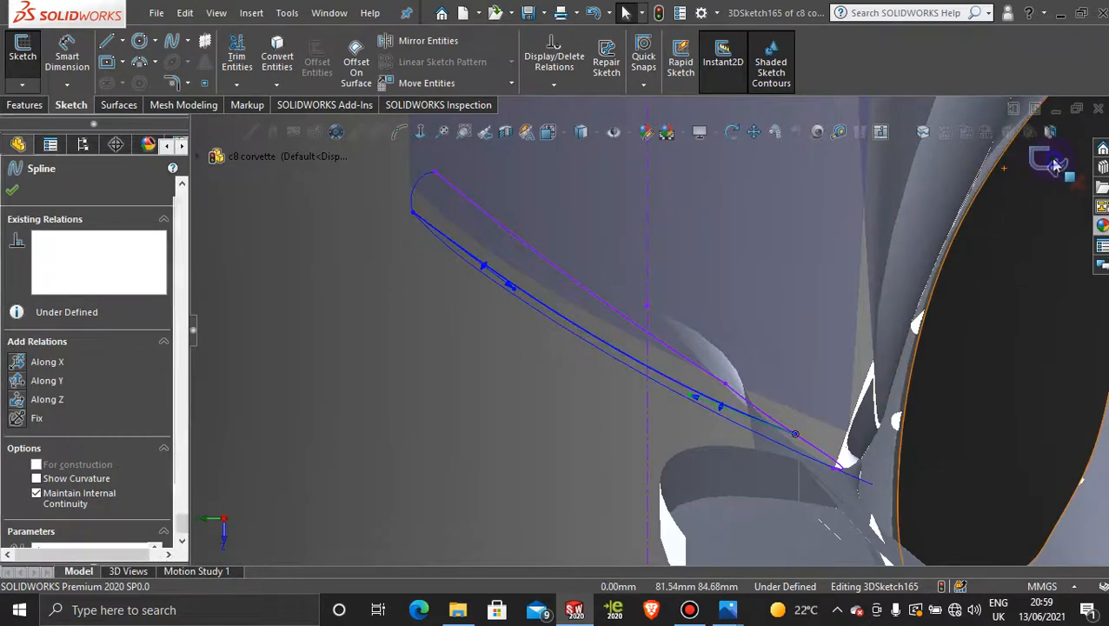
pyautogui.click(1052, 159)
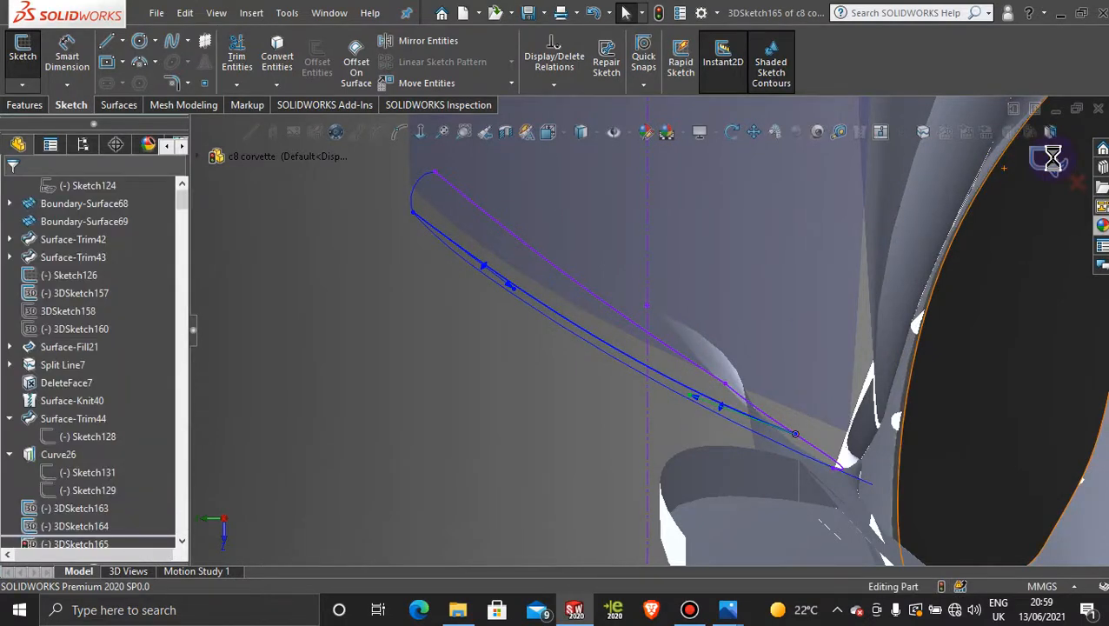
# - Create a filled surface bounded by Curve26, 3DSketch163 and 3DSketch164 with Contact edges, using 3DSketch165 as the constraint curve
pyautogui.moveTo(683, 347)
pyautogui.mouseDown(button='middle')
pyautogui.moveTo(516, 428)
pyautogui.moveTo(516, 387)
pyautogui.moveTo(557, 317)
pyautogui.moveTo(663, 252)
pyautogui.moveTo(624, 213)
pyautogui.mouseUp(button='middle')
pyautogui.scroll(-1, 762, 254)
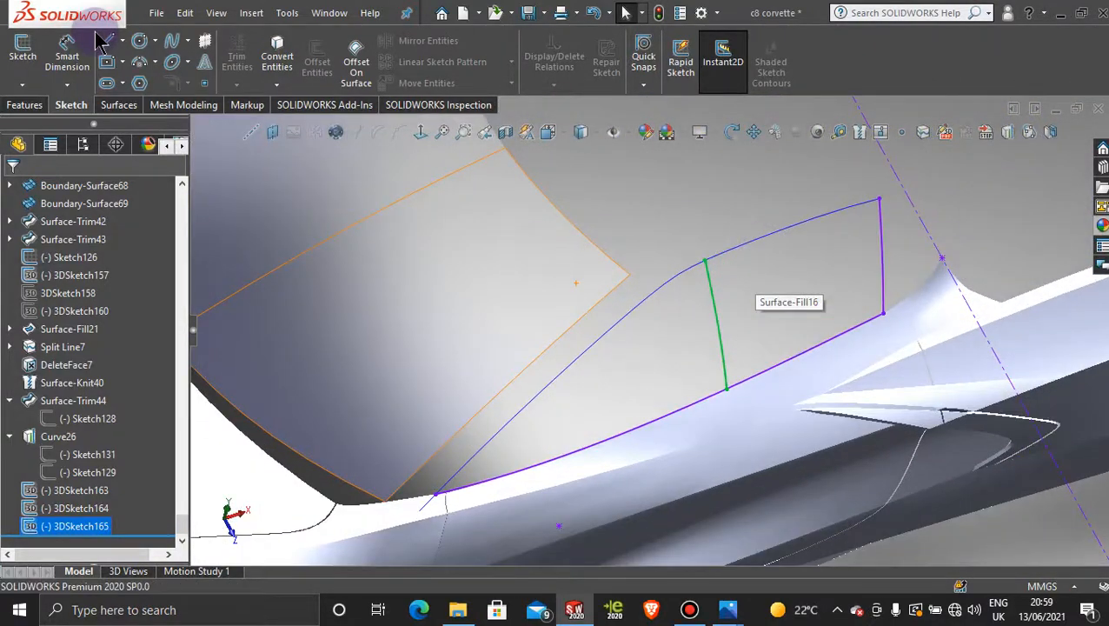
pyautogui.click(119, 105)
pyautogui.click(242, 61)
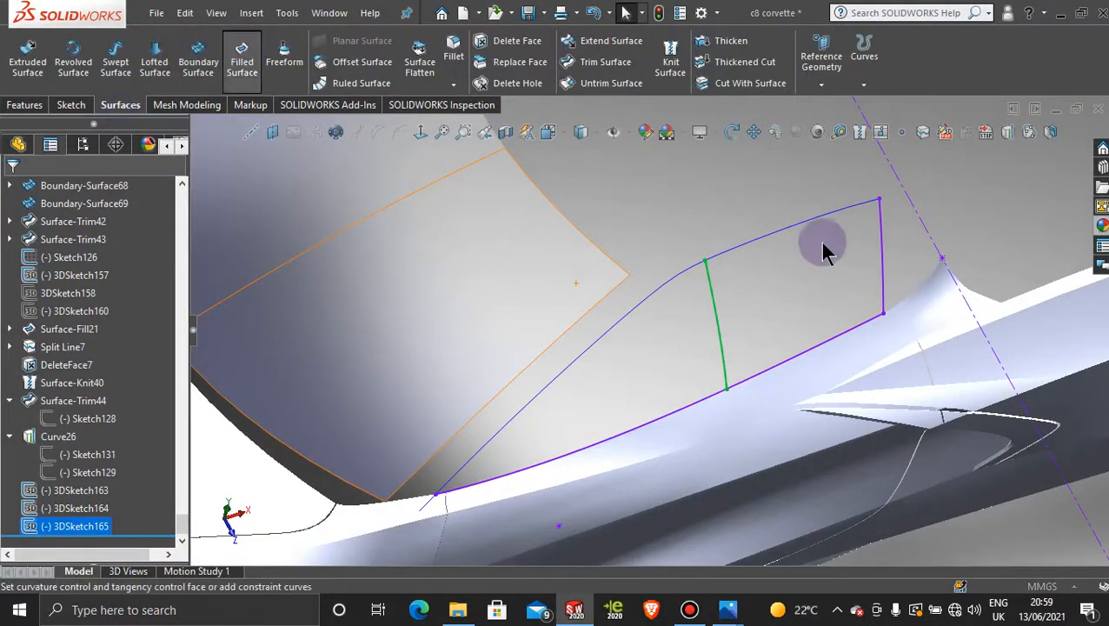
pyautogui.click(797, 229)
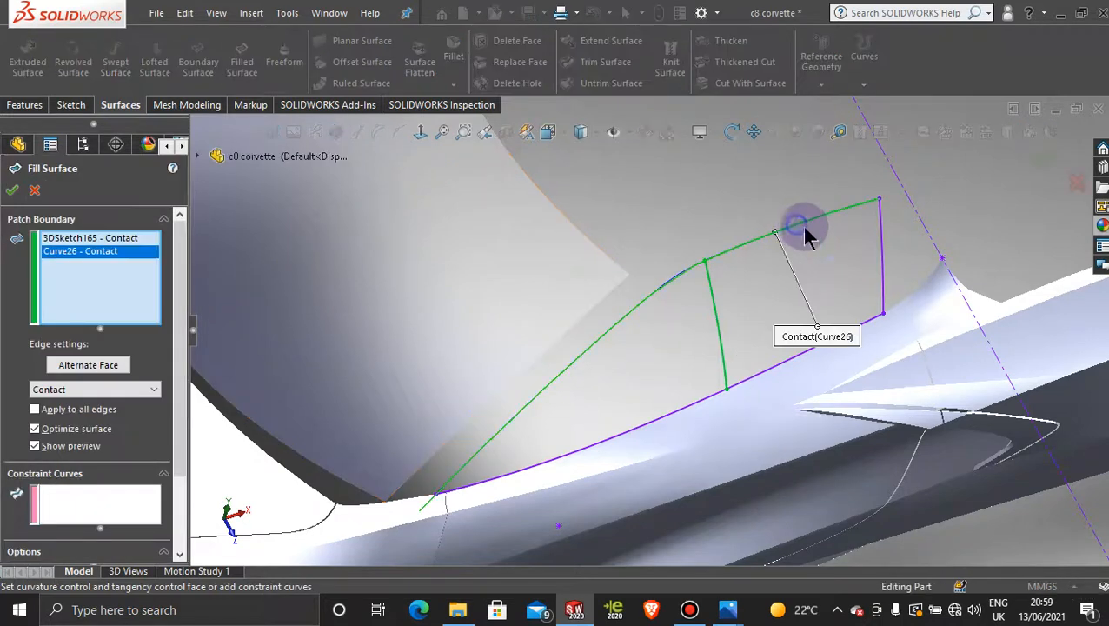
pyautogui.click(884, 266)
pyautogui.click(691, 408)
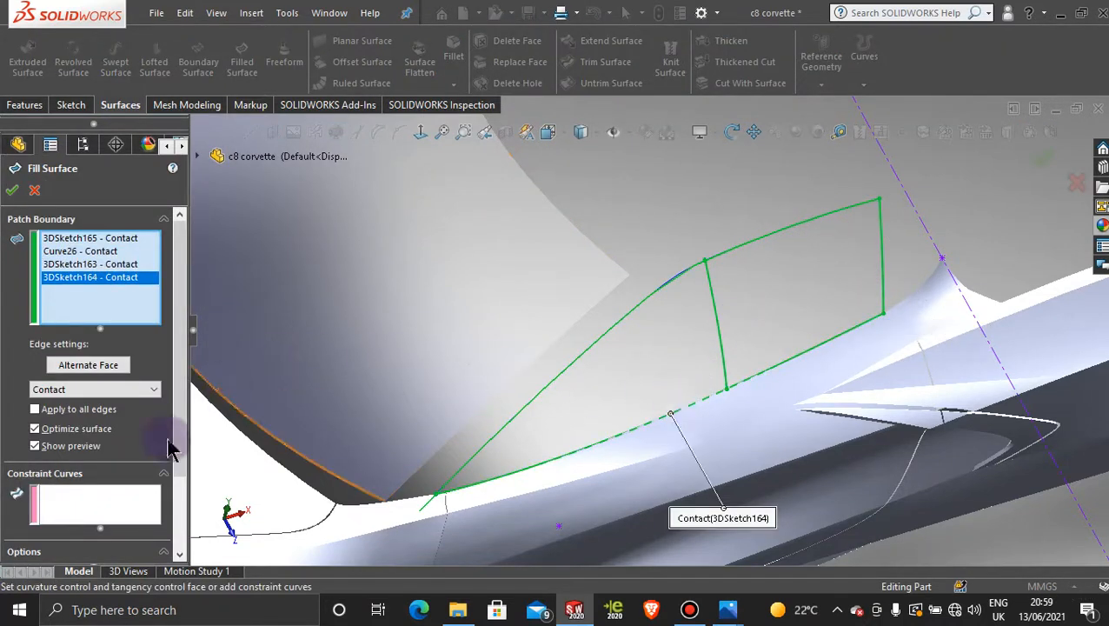
pyautogui.click(91, 504)
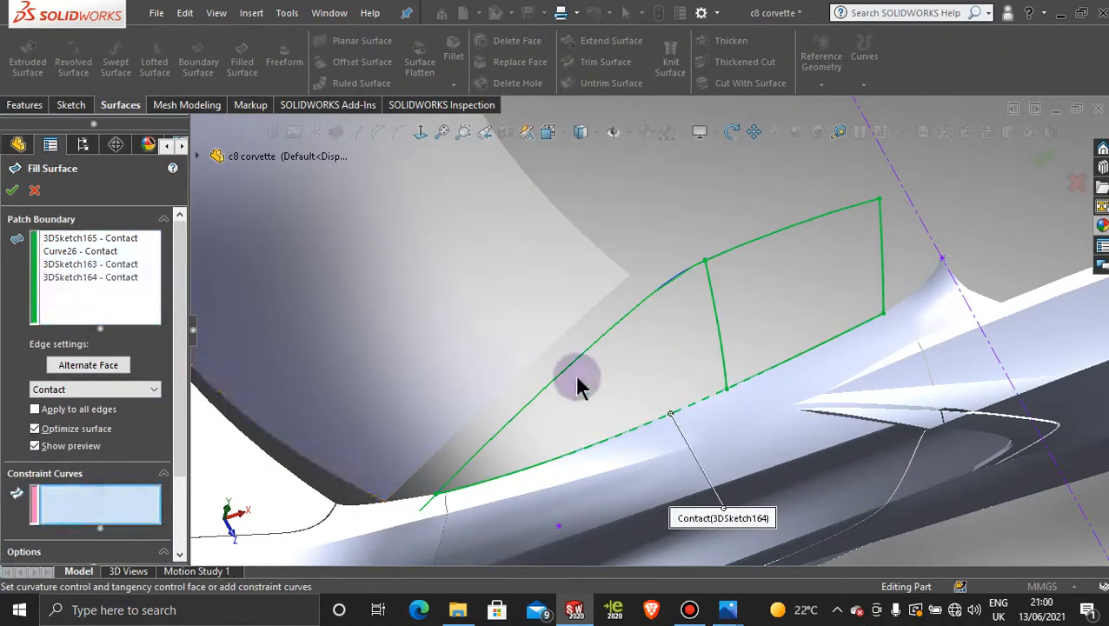
pyautogui.click(715, 324)
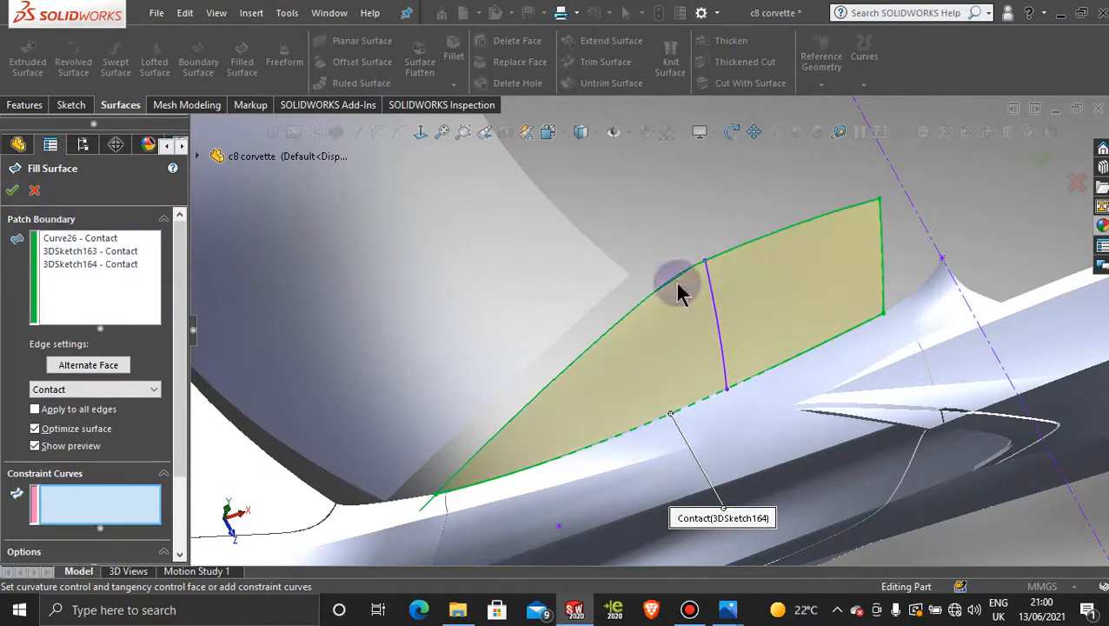
pyautogui.click(718, 319)
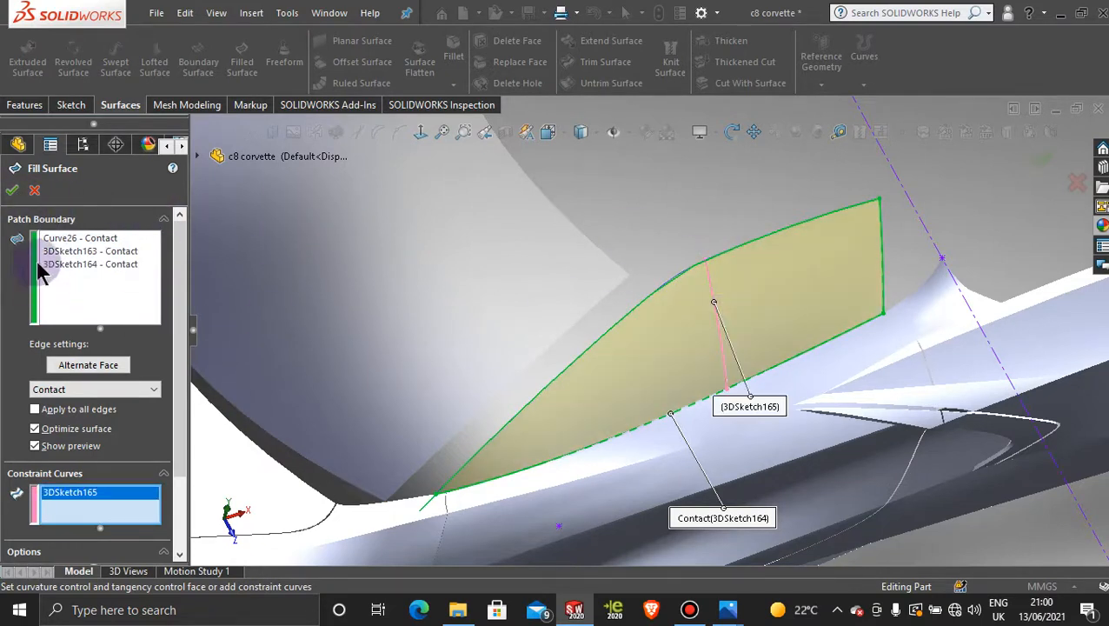
pyautogui.click(12, 189)
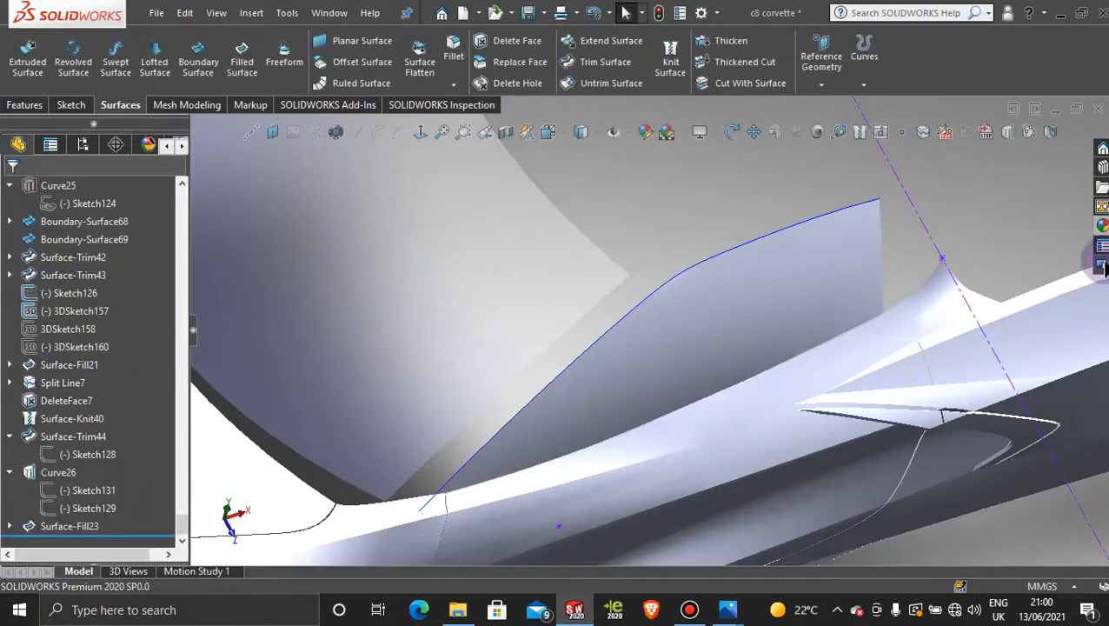
# - Hide Curve26 along the upper edge of the side window
pyautogui.scroll(10, 914, 342)
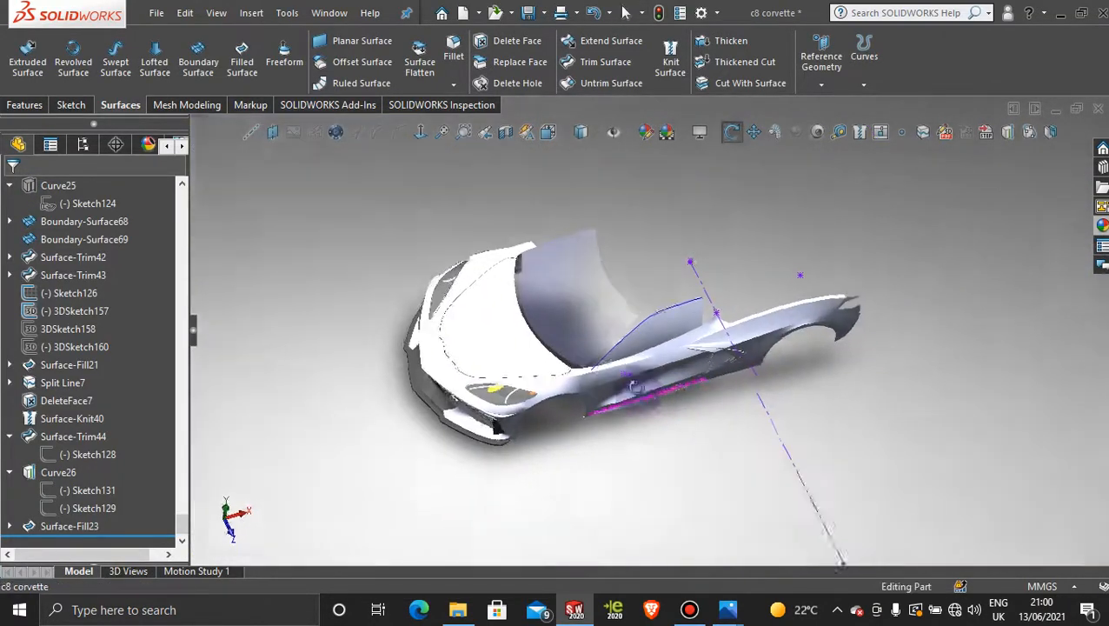
pyautogui.moveTo(929, 366); pyautogui.dragTo(730, 411, button='middle')
pyautogui.moveTo(599, 295); pyautogui.dragTo(648, 291, button='middle')
pyautogui.scroll(-5, 654, 306)
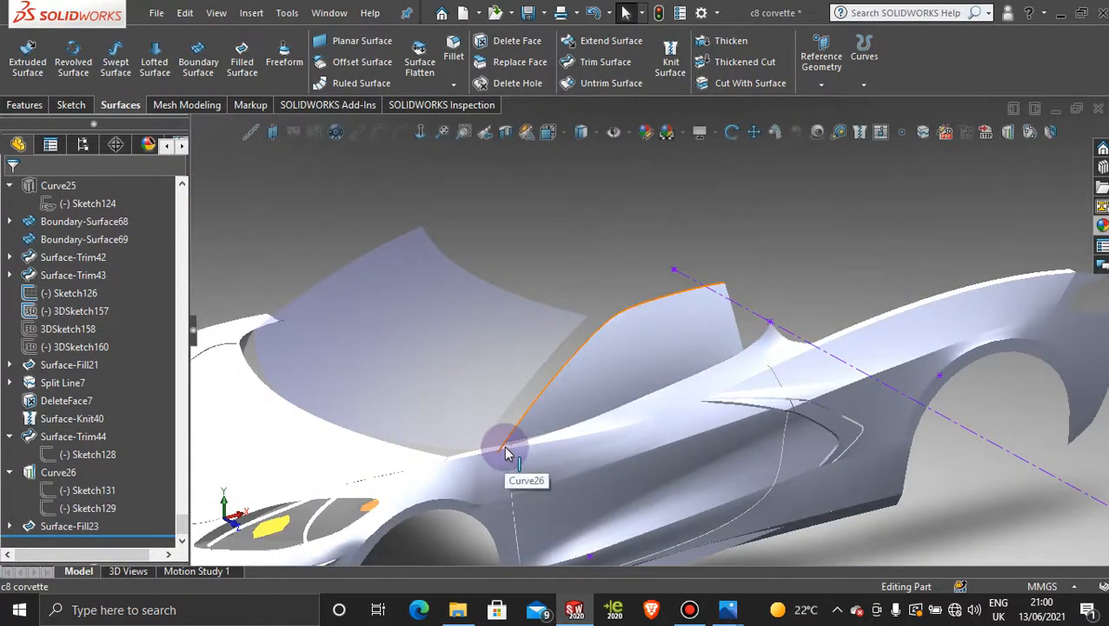
pyautogui.rightClick(506, 447)
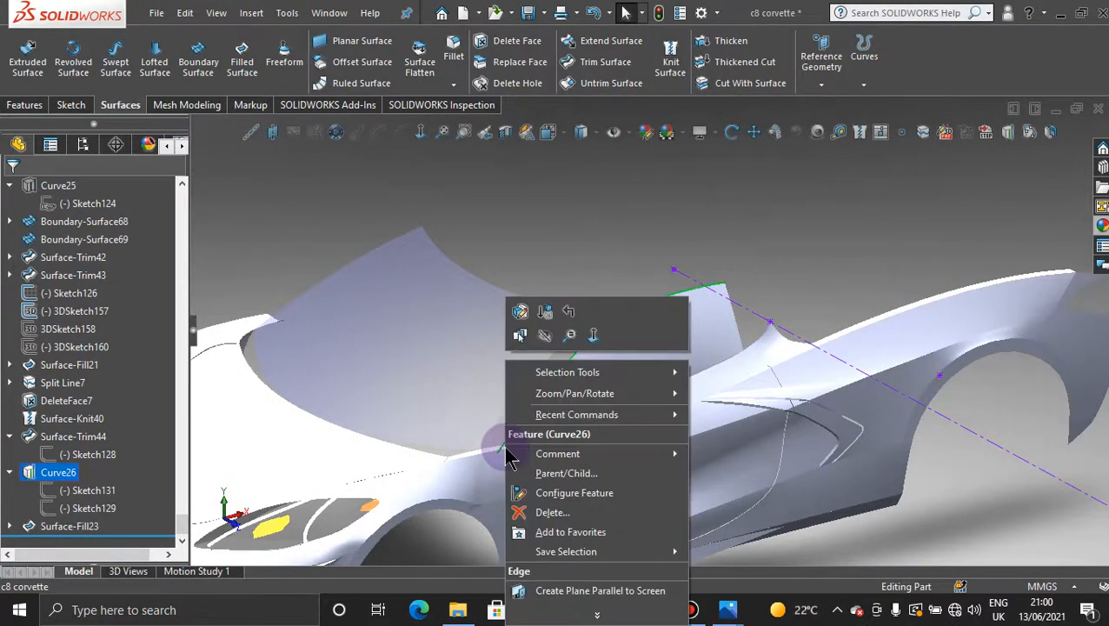
pyautogui.click(548, 332)
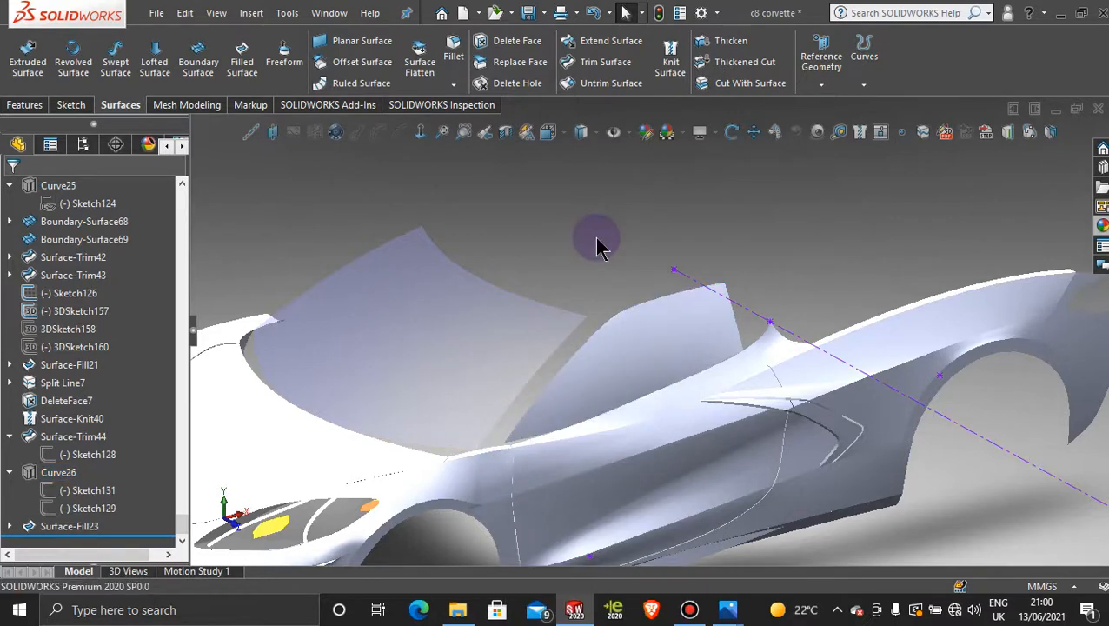
pyautogui.scroll(3, 598, 246)
pyautogui.scroll(2, 598, 340)
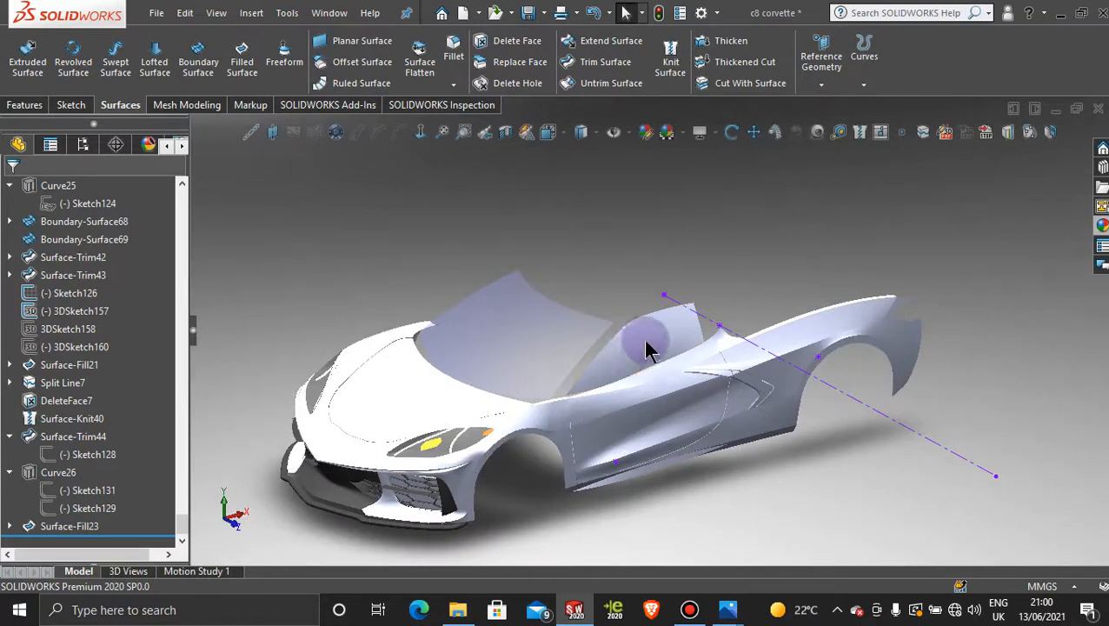
pyautogui.scroll(-3, 606, 319)
pyautogui.scroll(3, 637, 315)
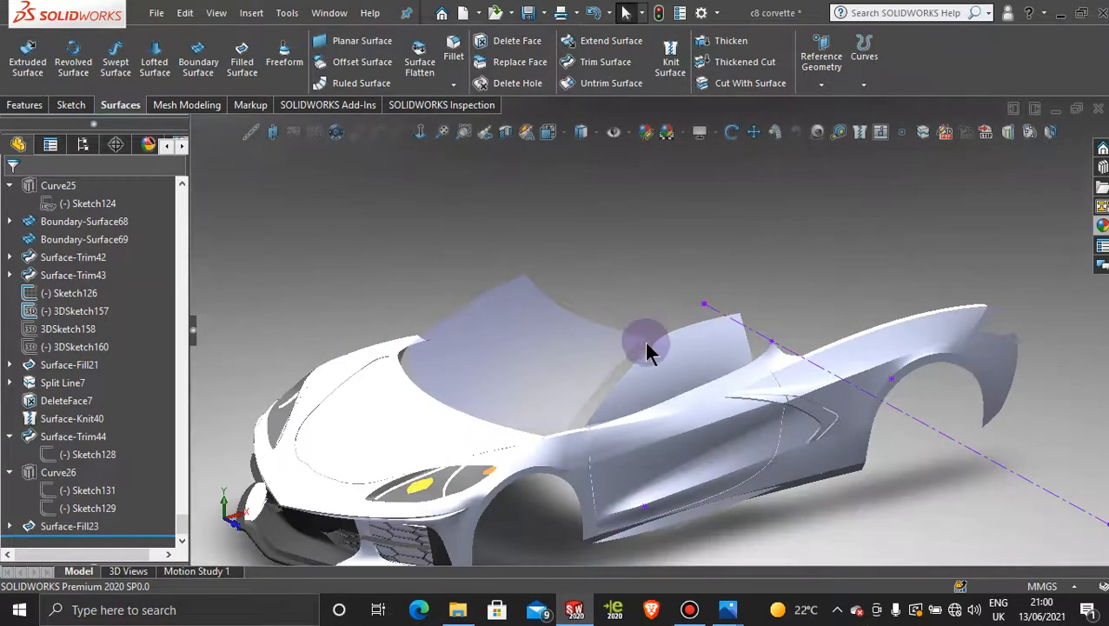
pyautogui.scroll(2, 617, 283)
pyautogui.scroll(1, 633, 283)
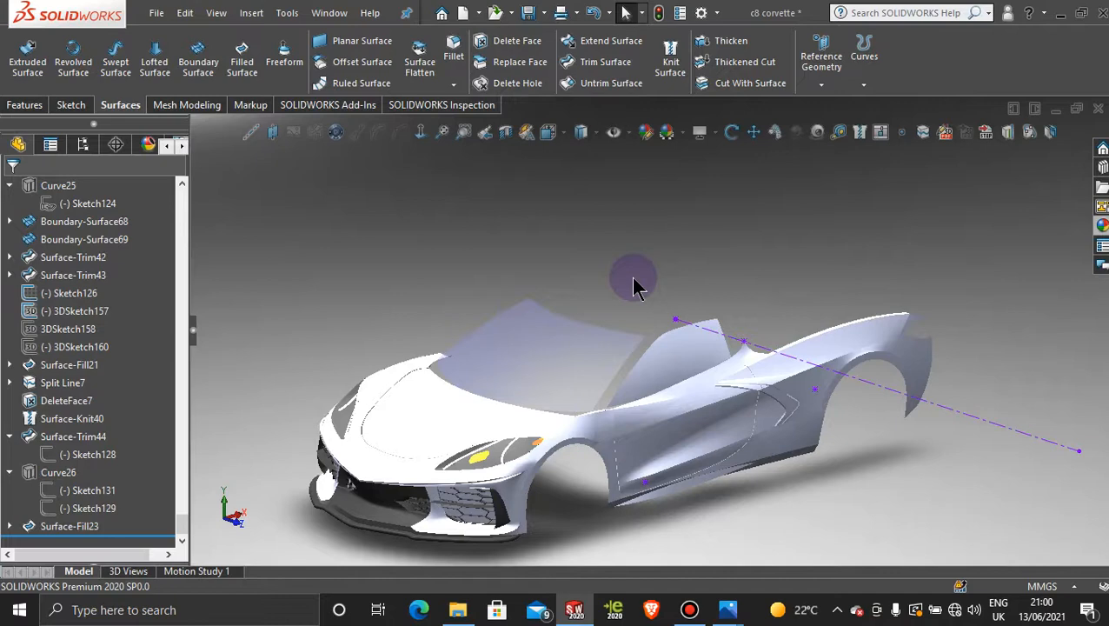
pyautogui.click(690, 613)
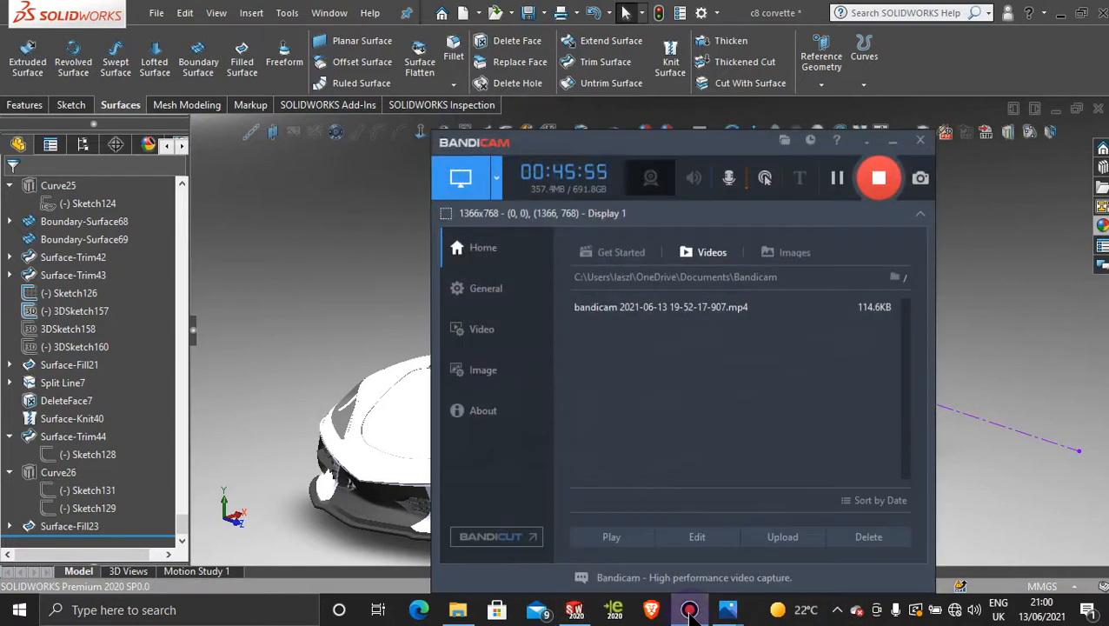
pyautogui.click(689, 613)
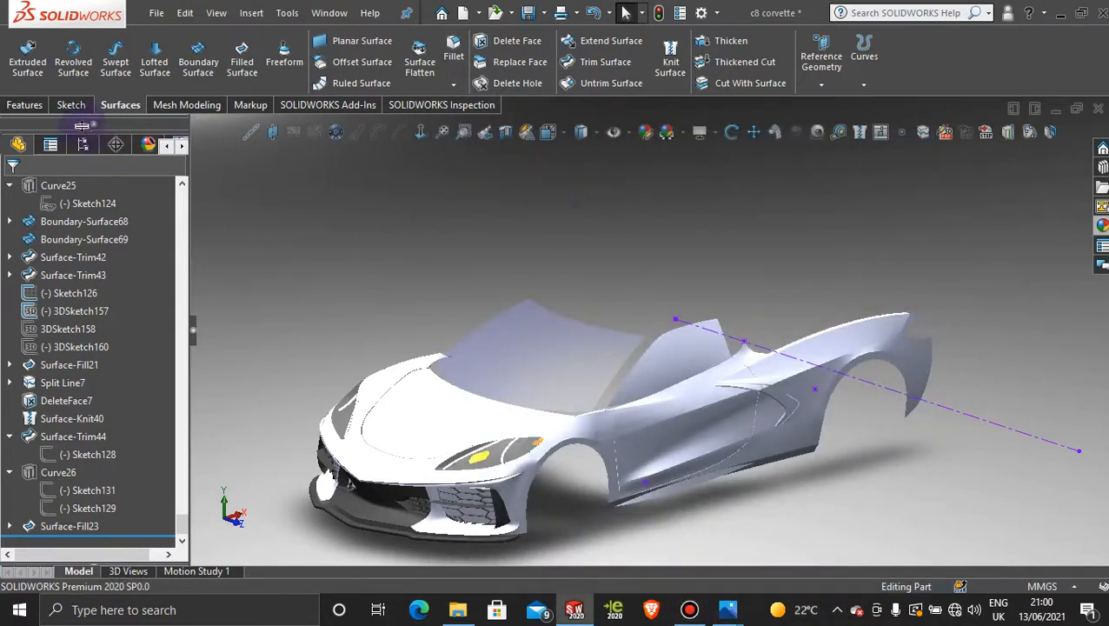
# - Set up a body mirror about the Front Plane with the car's side panel Surface-Trim44[1], Surface-Fill15, Boundary-Surface59 and Boundary-Surface58
pyautogui.click(27, 106)
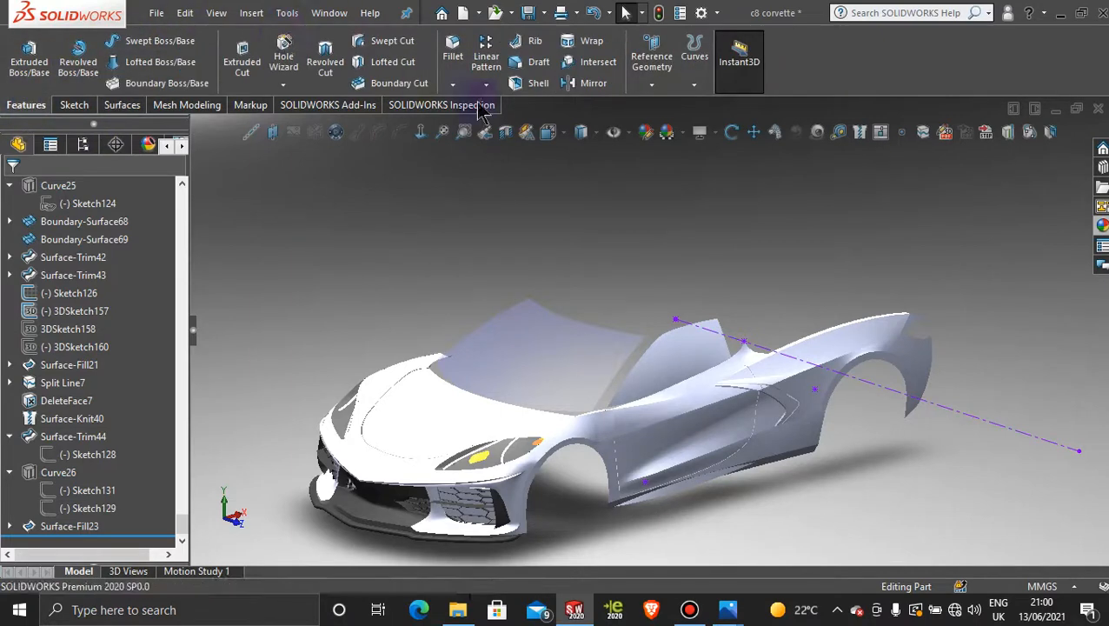
pyautogui.click(591, 84)
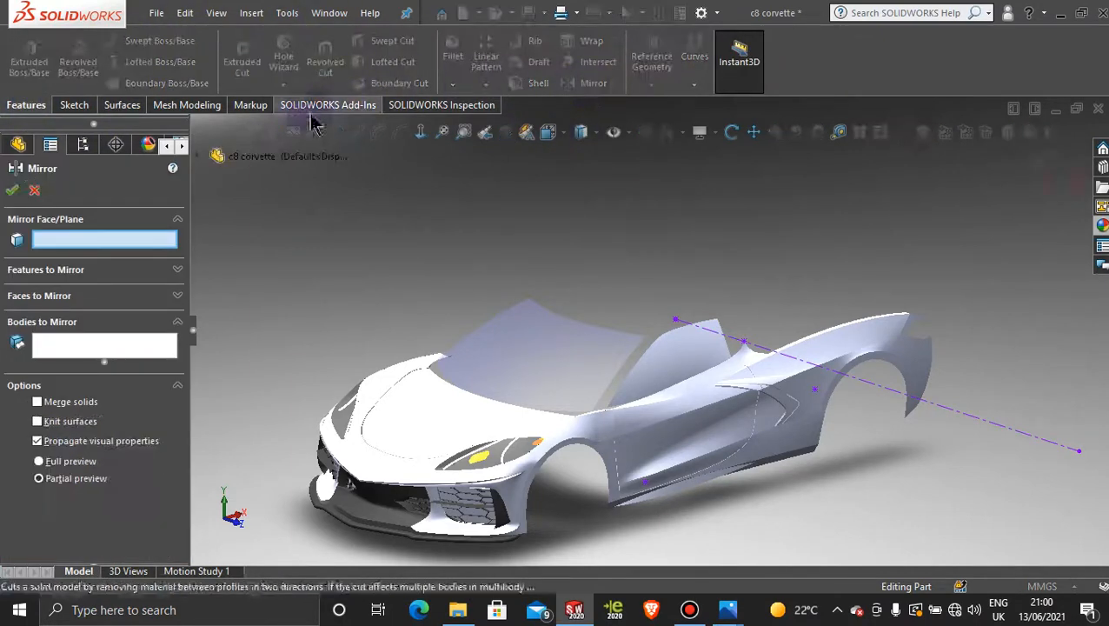
pyautogui.click(204, 165)
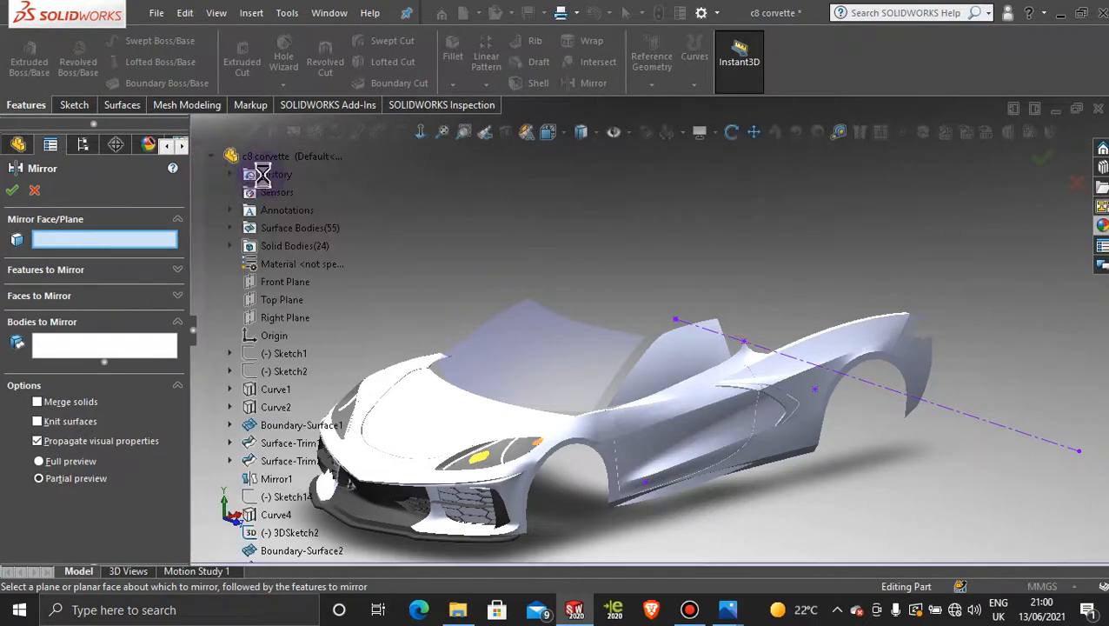
pyautogui.click(287, 282)
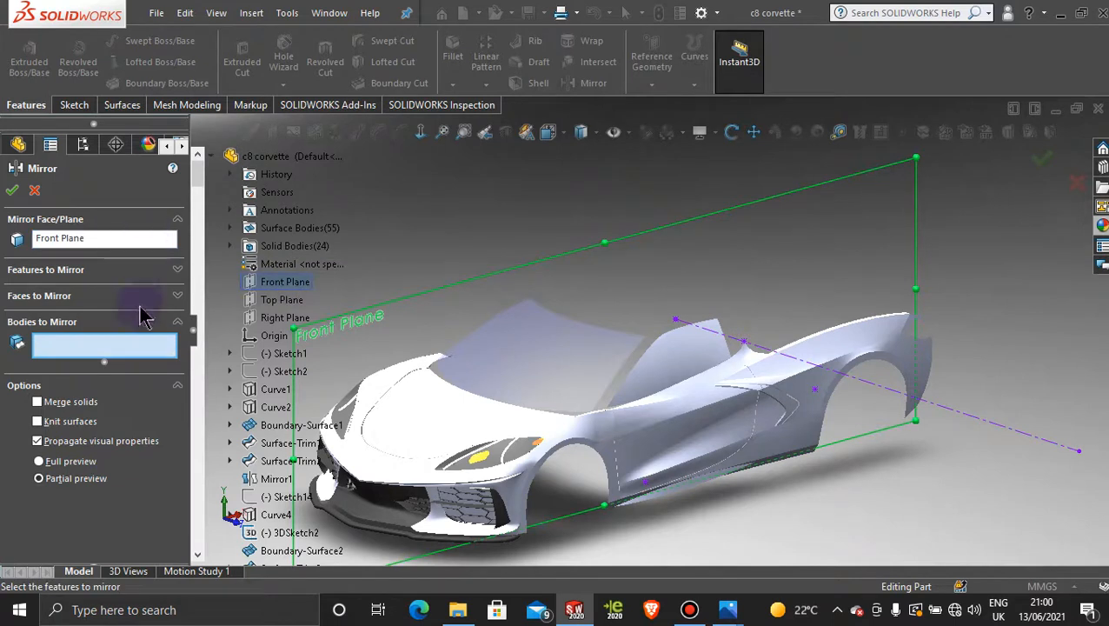
pyautogui.click(693, 438)
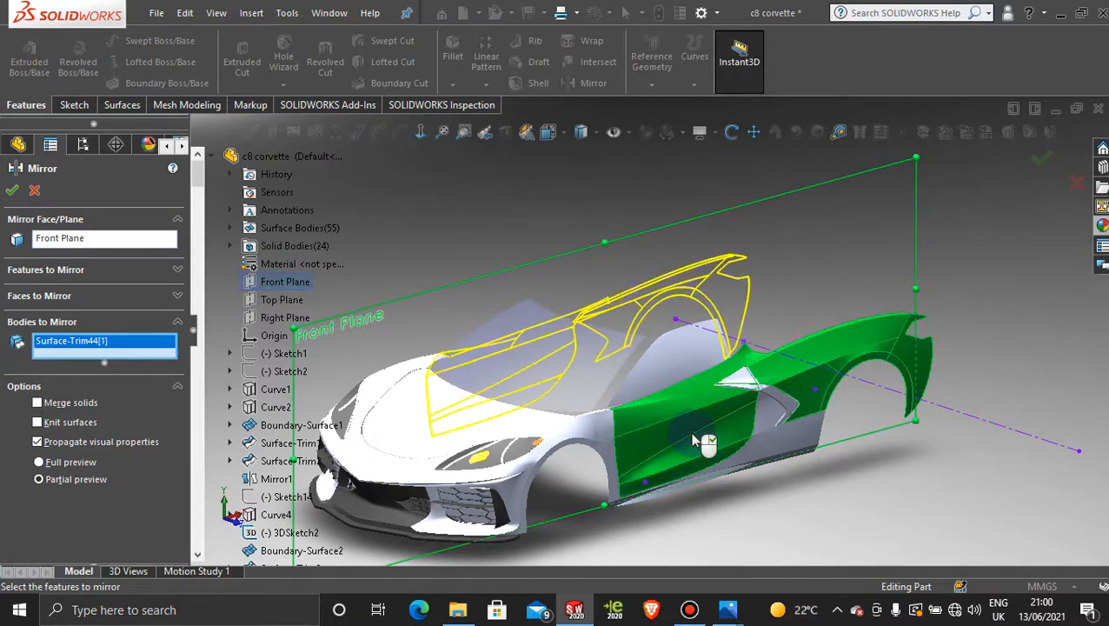
pyautogui.click(774, 443)
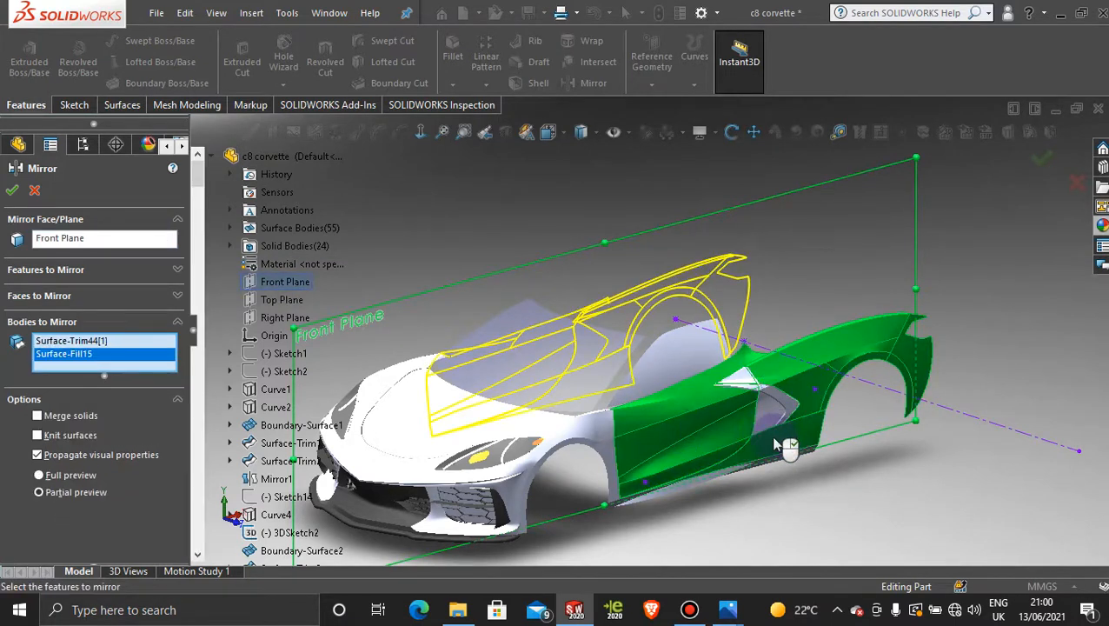
pyautogui.click(722, 475)
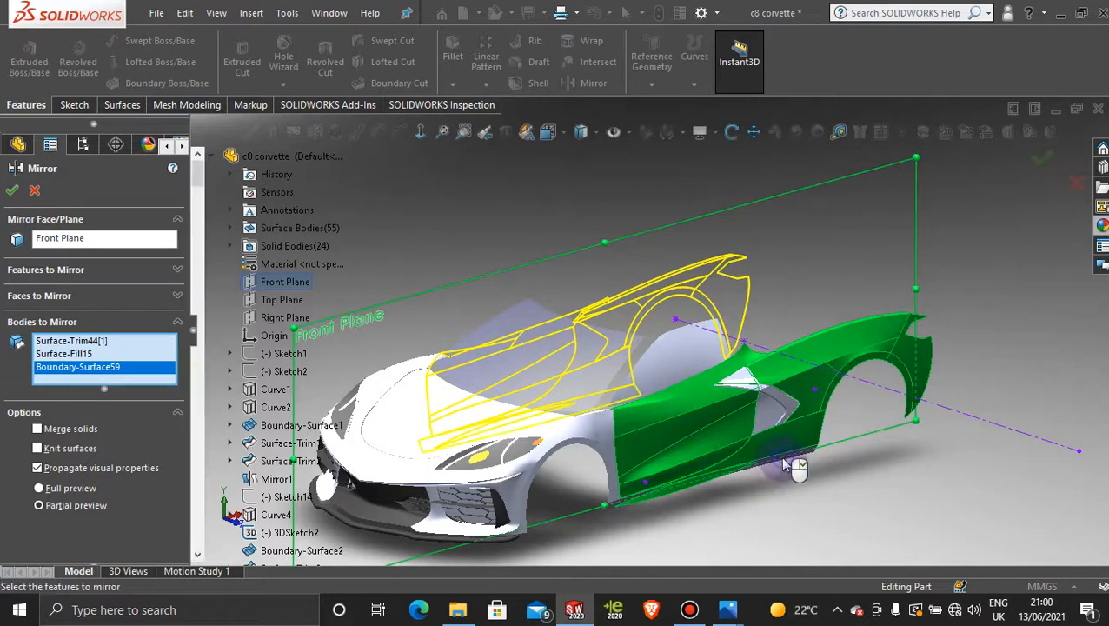
pyautogui.click(783, 461)
# - Add DeleteFace6[2], Chamfer1, Surface-Trim41[1], Surface-Trim35[2], Chamfer3 and Boundary-Surface68 around the side air intake to the bodies to mirror
pyautogui.click(776, 412)
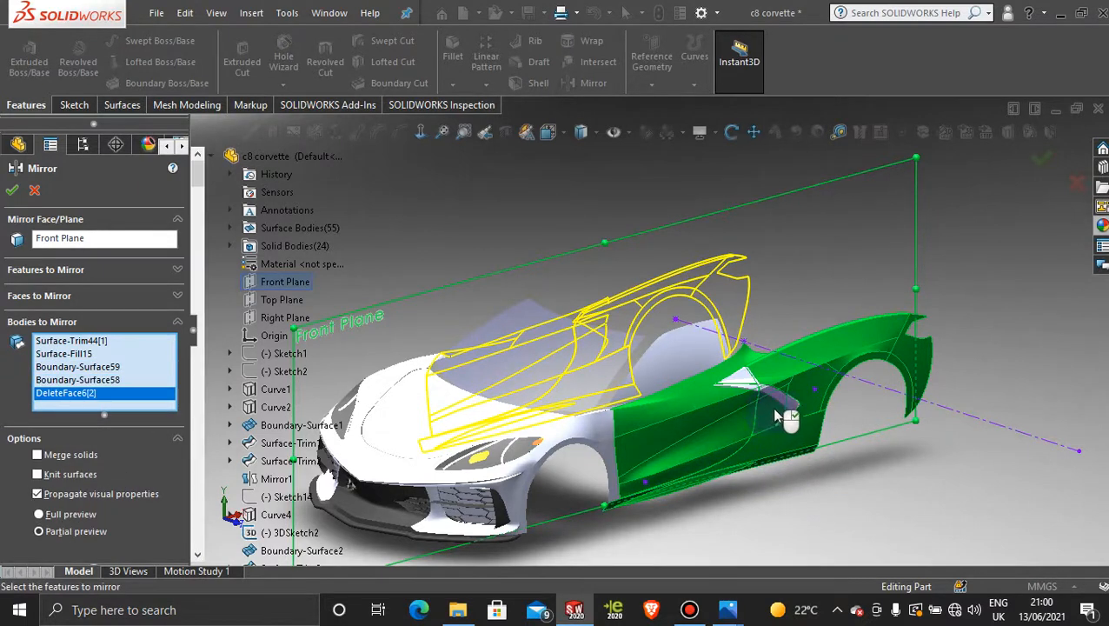
pyautogui.click(758, 391)
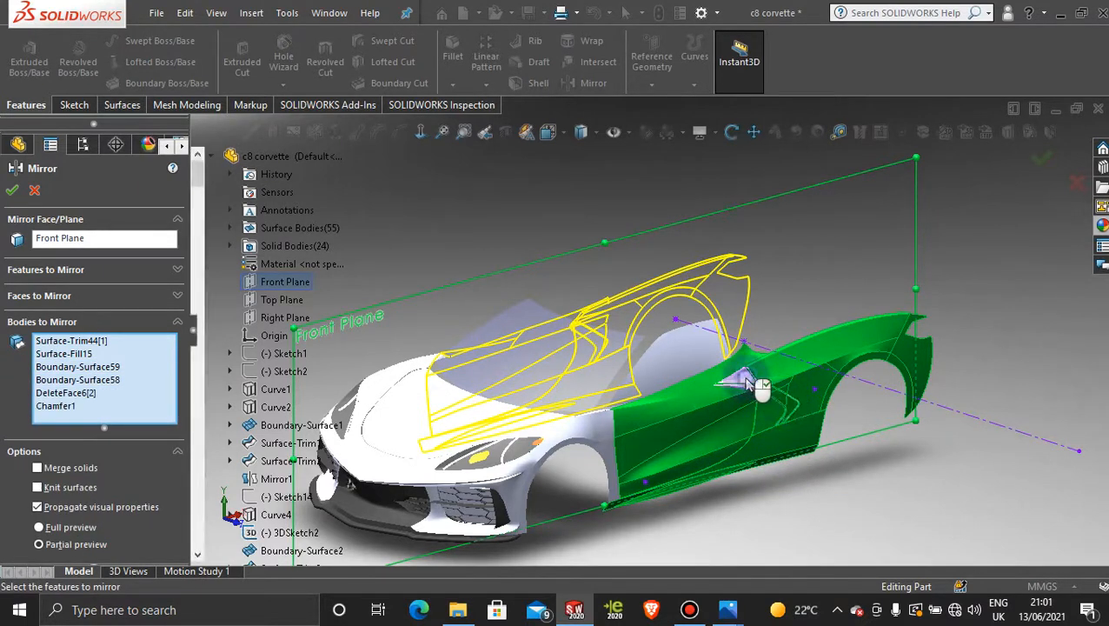
pyautogui.click(758, 387)
pyautogui.click(753, 389)
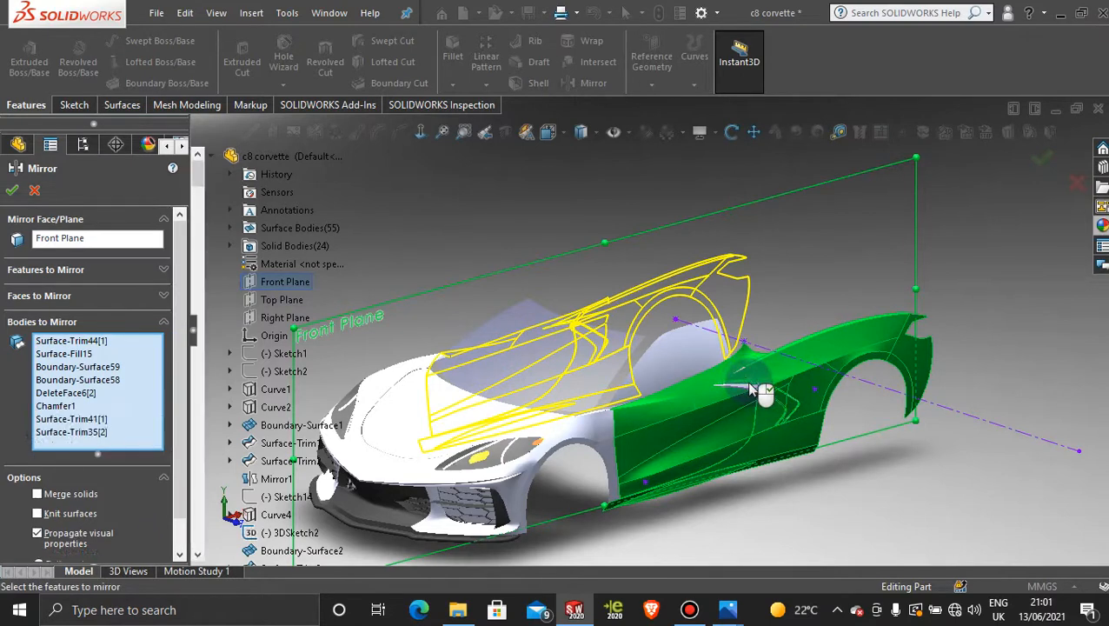
pyautogui.scroll(-5, 753, 389)
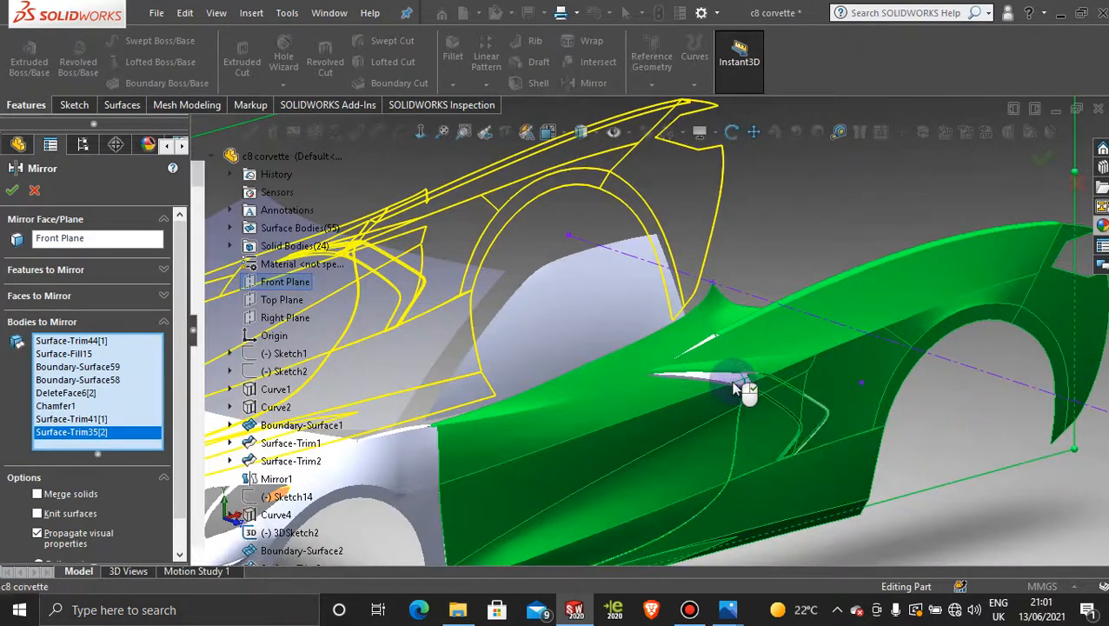
pyautogui.click(735, 388)
pyautogui.scroll(-2, 734, 388)
pyautogui.scroll(-2, 741, 376)
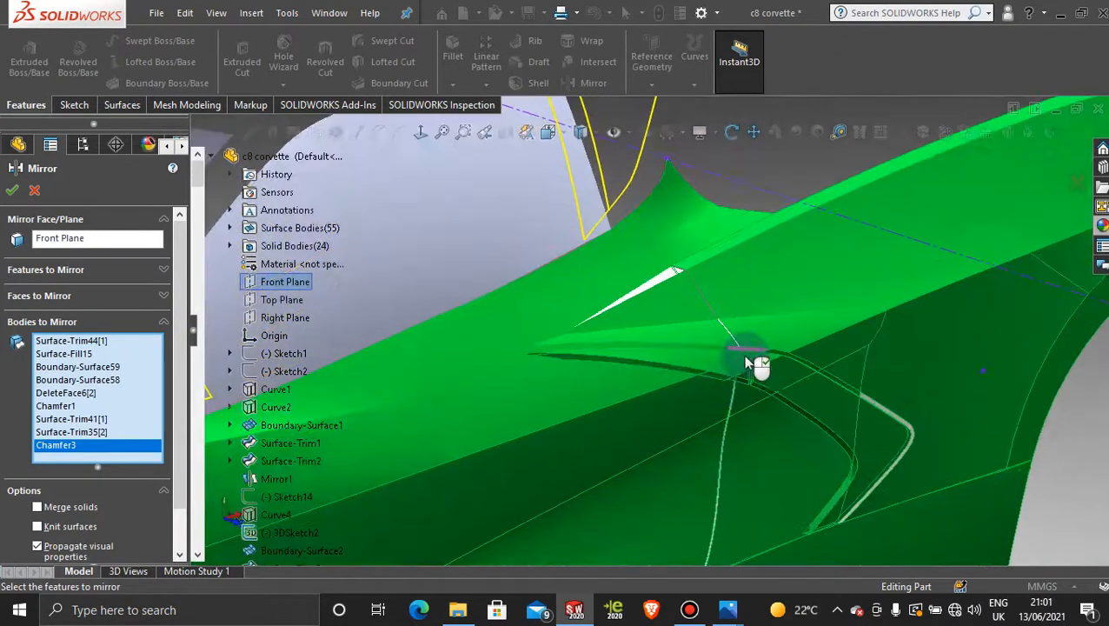
pyautogui.click(658, 278)
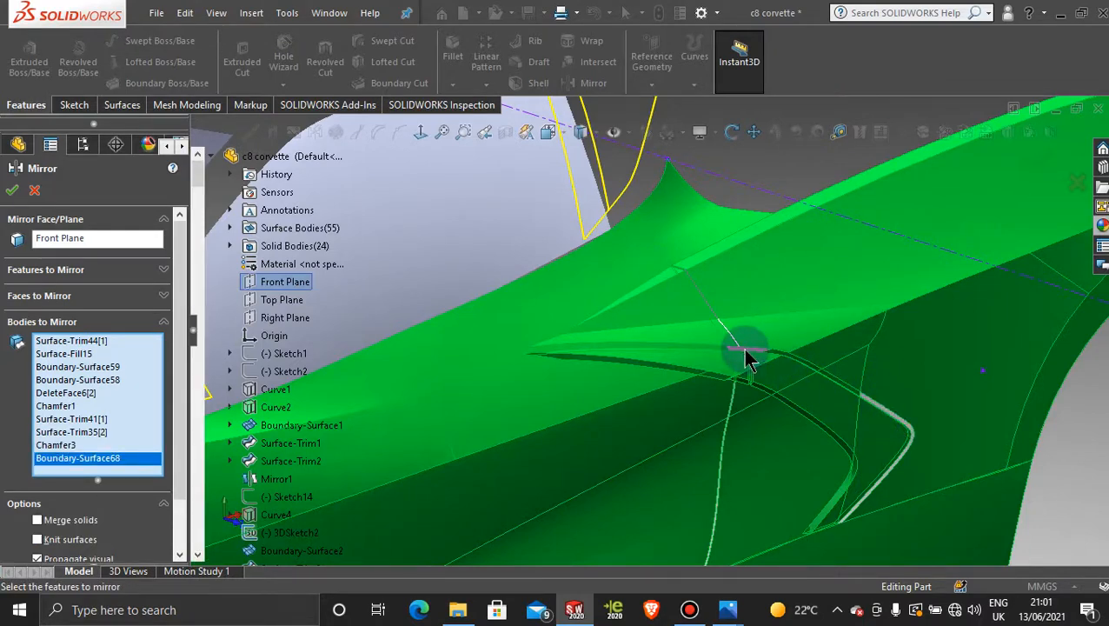
# - Add Boundary-Surface60 on the underside of the side skirt to the selection and complete the body mirror about the Front Plane
pyautogui.scroll(6, 746, 394)
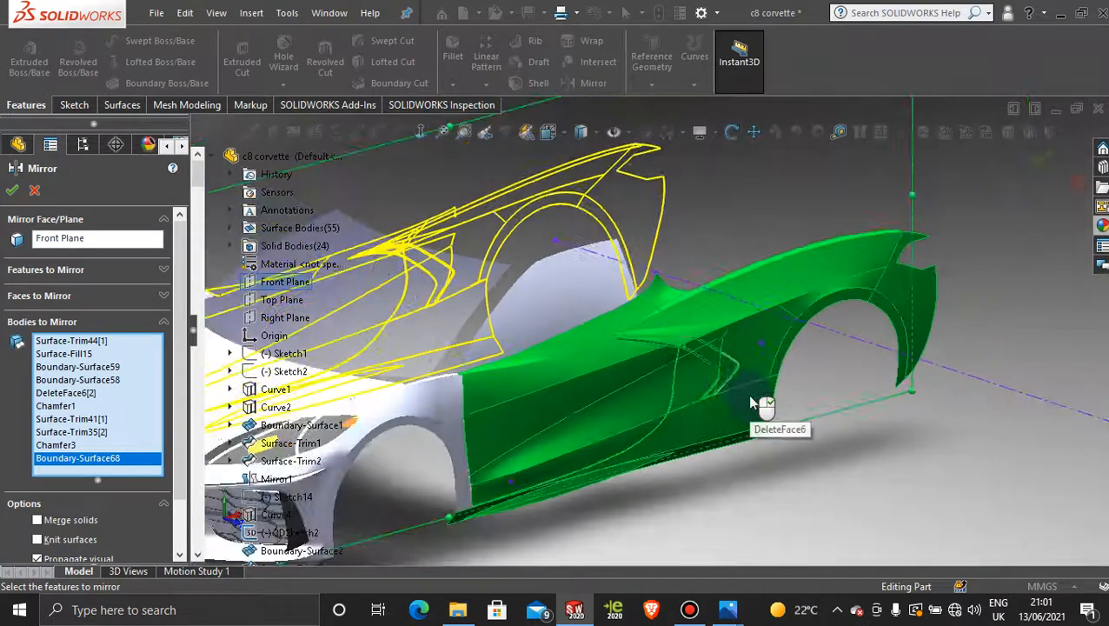
pyautogui.scroll(2, 751, 399)
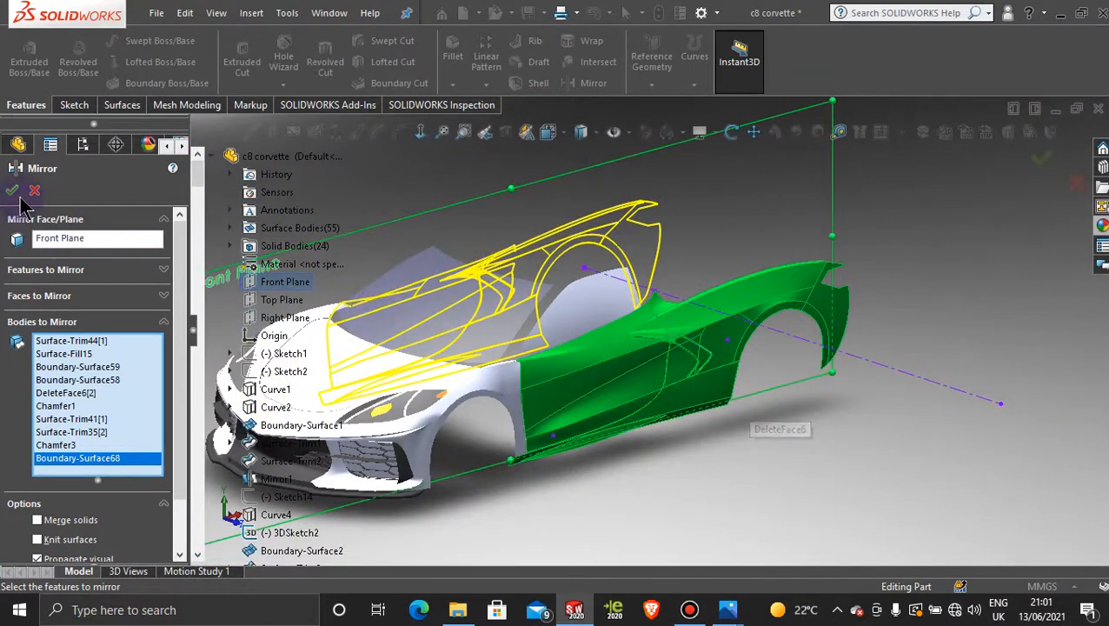
pyautogui.moveTo(565, 420); pyautogui.dragTo(653, 489, button='middle')
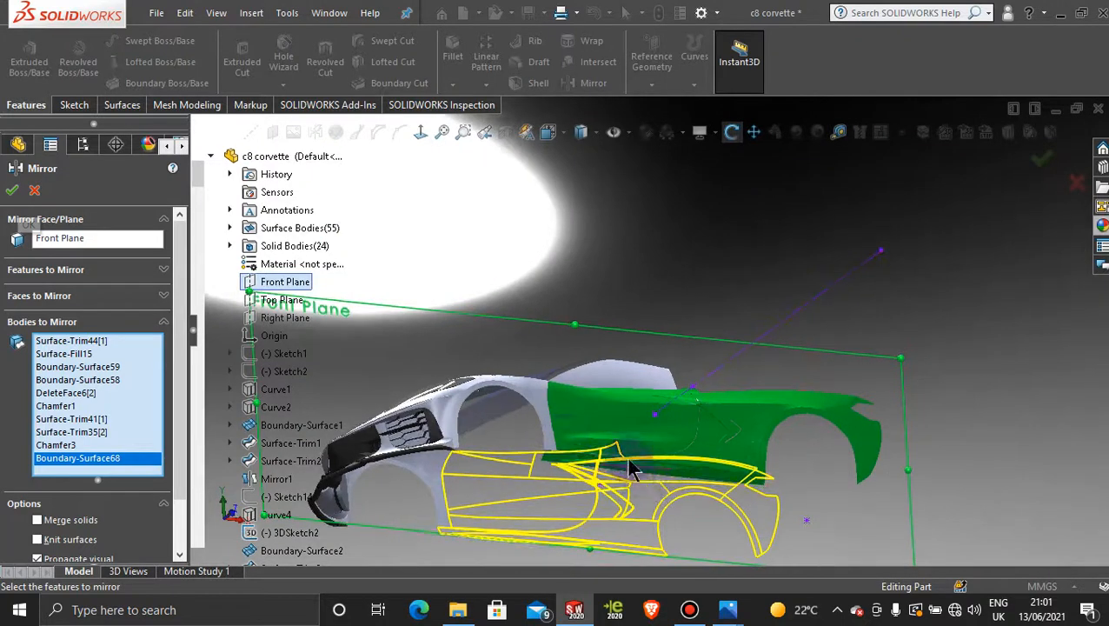
pyautogui.scroll(-5, 627, 457)
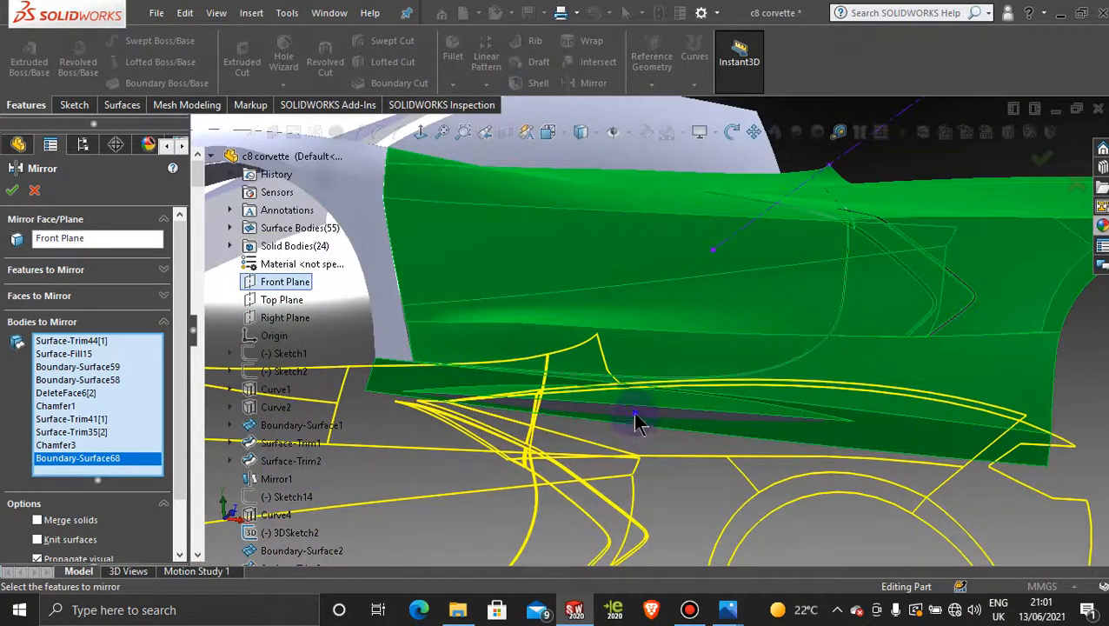
pyautogui.click(633, 413)
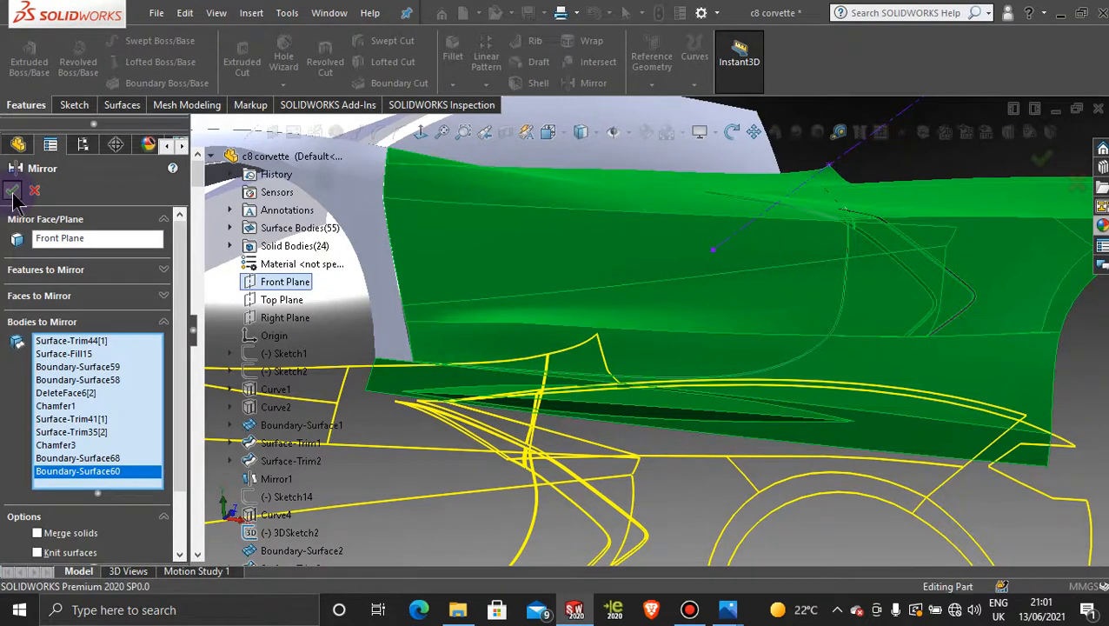
pyautogui.click(13, 193)
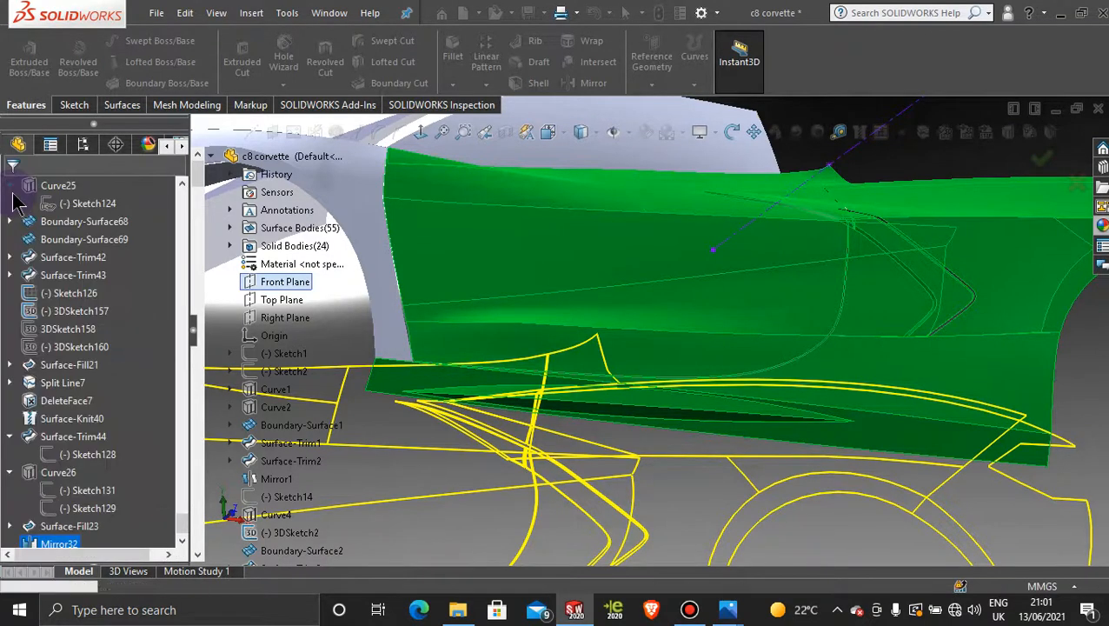
# - Hide 3DSketch157, the long construction line crossing the car behind the windshield
pyautogui.scroll(5, 619, 326)
pyautogui.scroll(2, 619, 333)
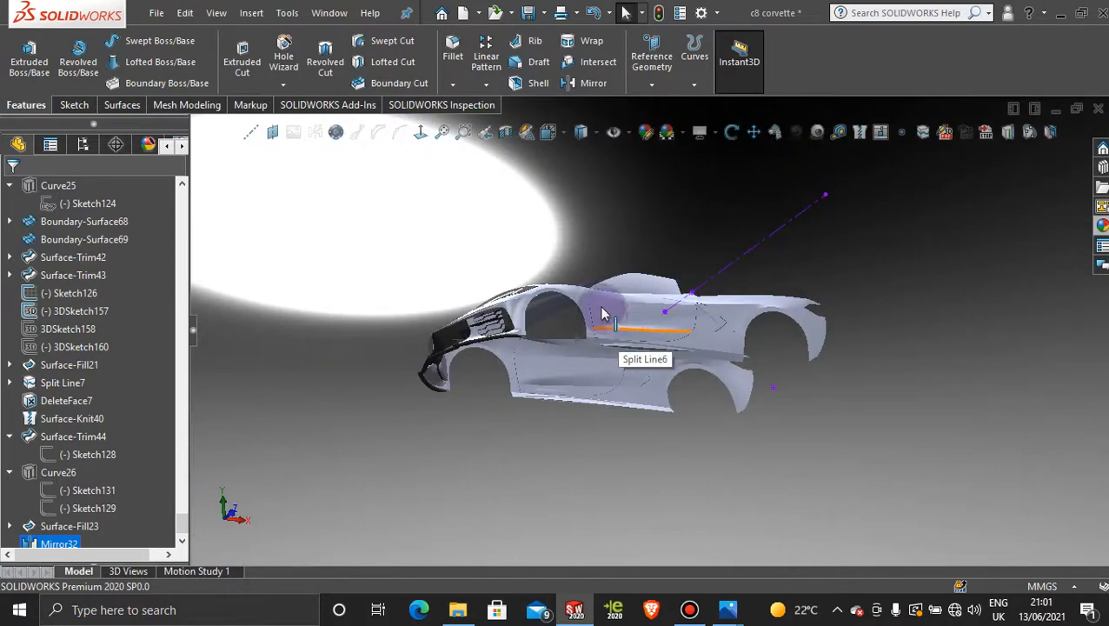
pyautogui.moveTo(626, 373); pyautogui.dragTo(669, 445, button='middle')
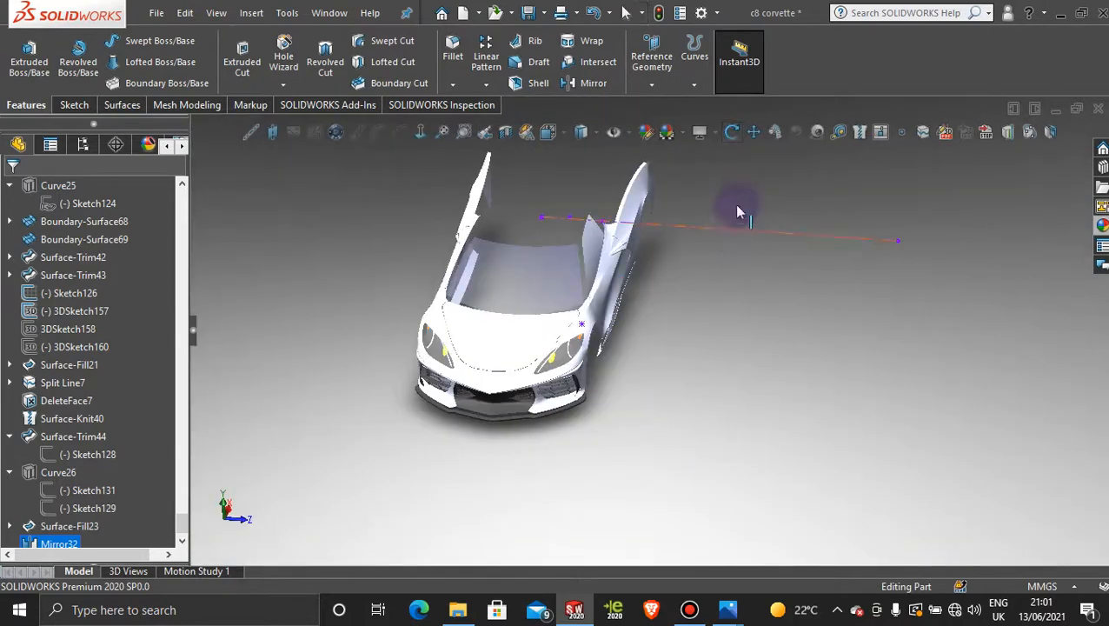
pyautogui.rightClick(731, 229)
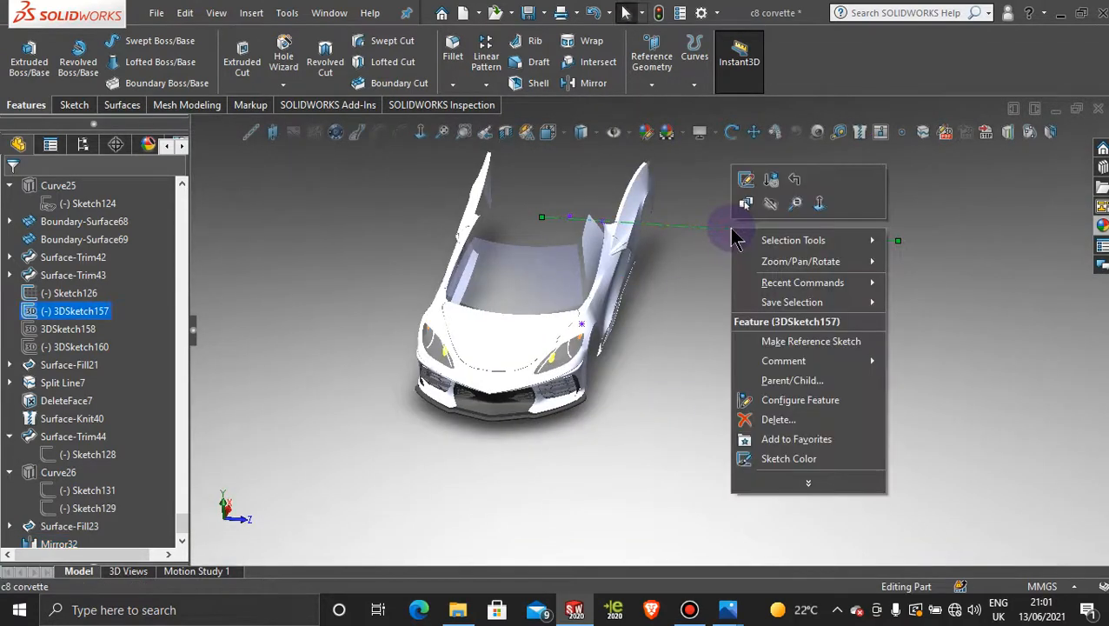
pyautogui.click(761, 209)
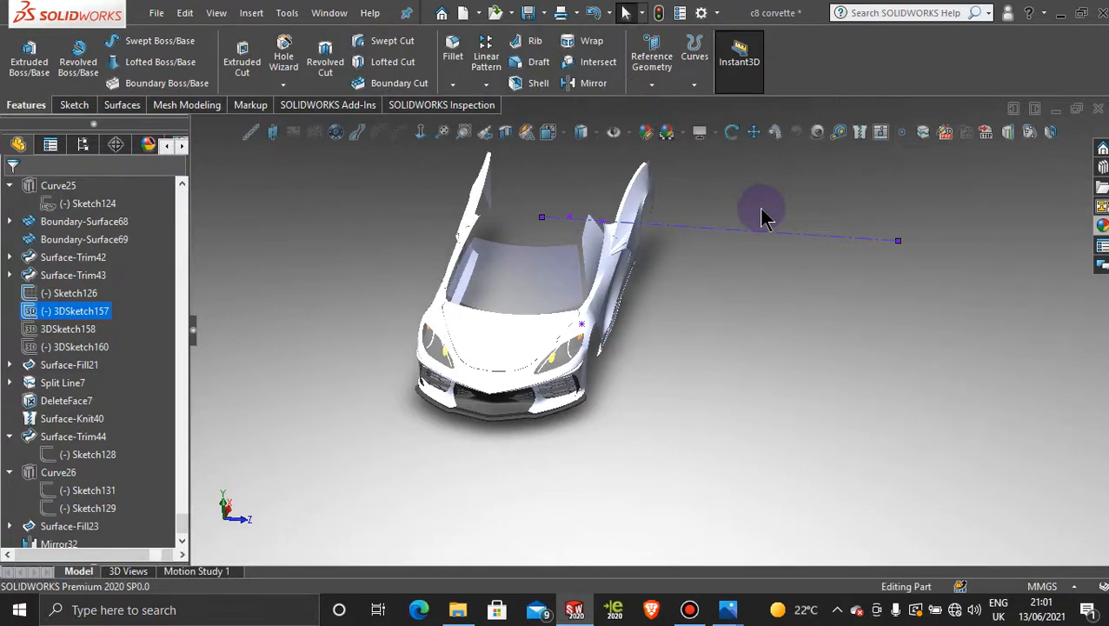
pyautogui.moveTo(668, 324); pyautogui.dragTo(579, 285, button='middle')
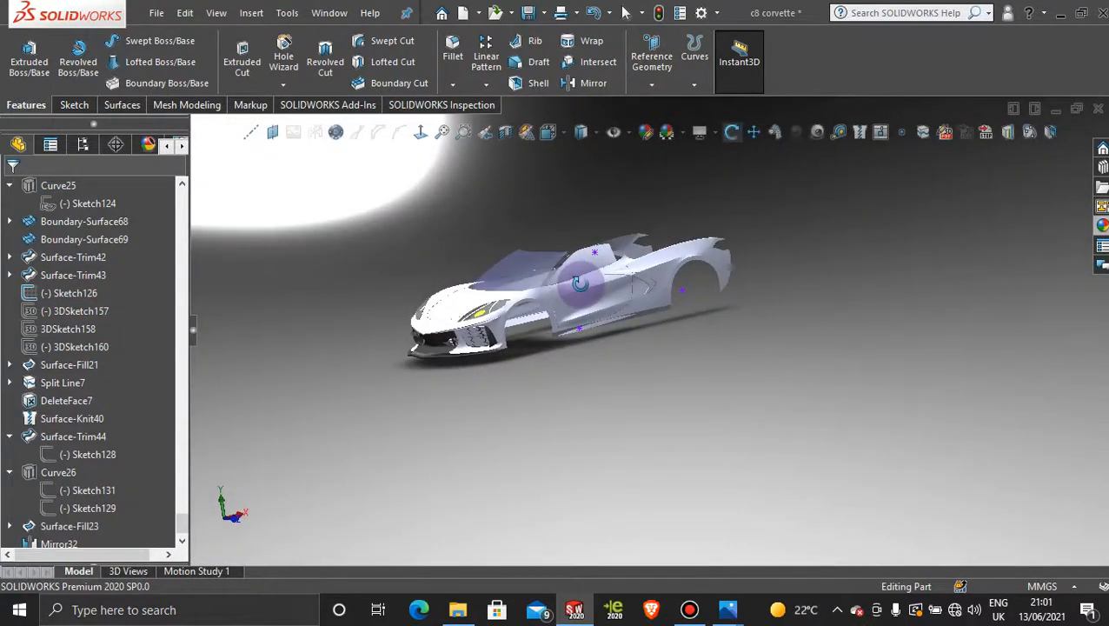
pyautogui.scroll(5, 579, 285)
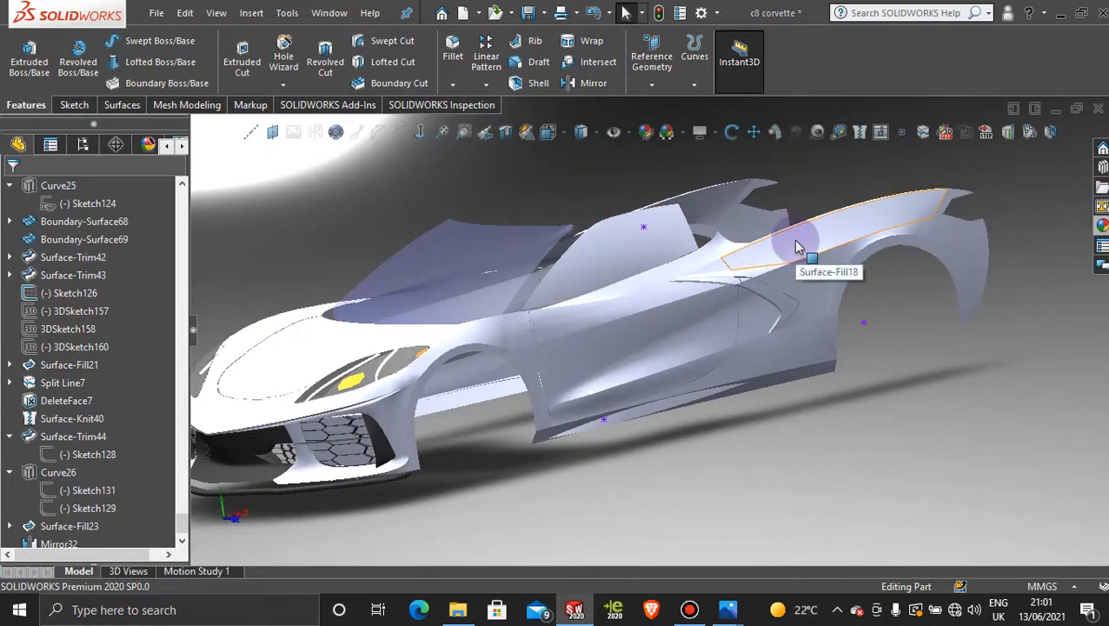
# - Remove the blue glass appearance from the model's appearances
pyautogui.click(148, 144)
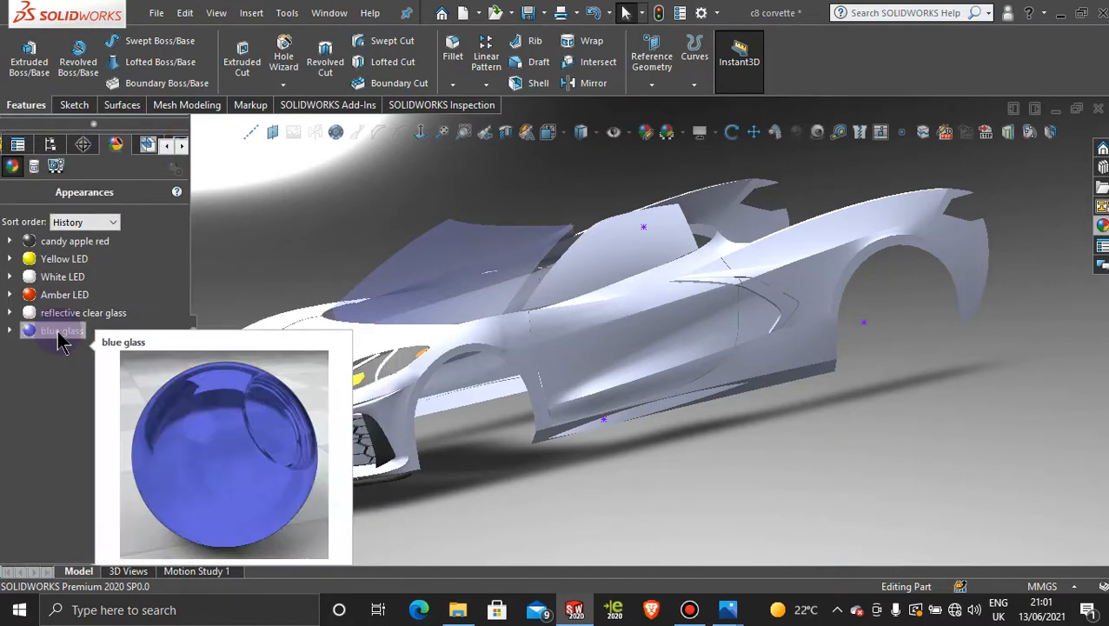
pyautogui.click(59, 333)
pyautogui.rightClick(59, 333)
pyautogui.click(109, 399)
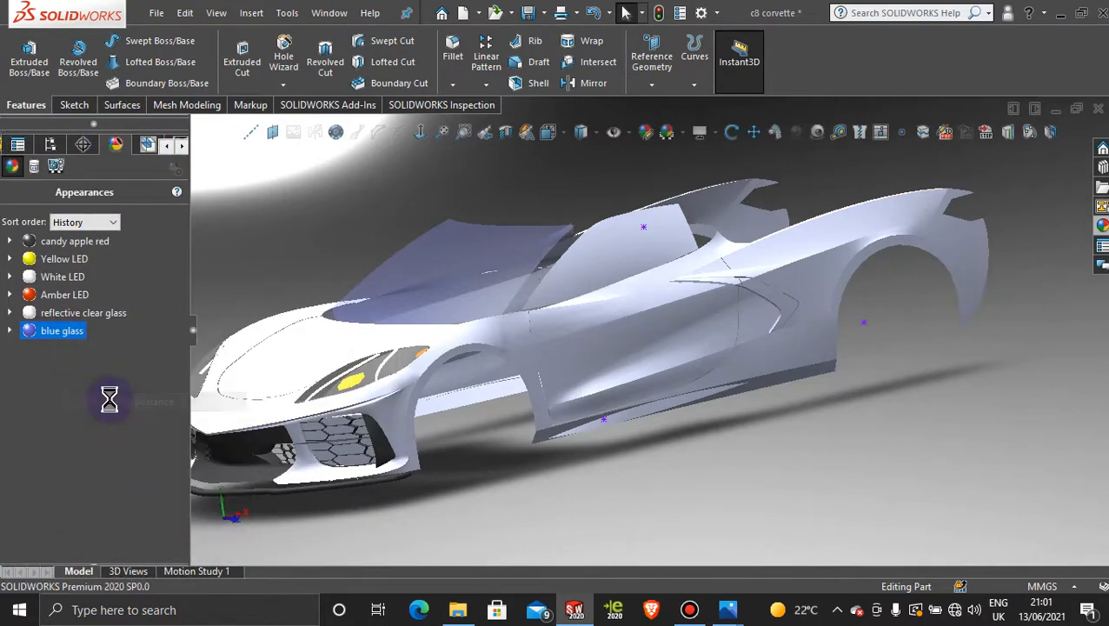
# - Mirror the side window surface Surface-Fill23 as a body about the Front Plane
pyautogui.moveTo(664, 371); pyautogui.dragTo(650, 424, button='middle')
pyautogui.scroll(4, 639, 391)
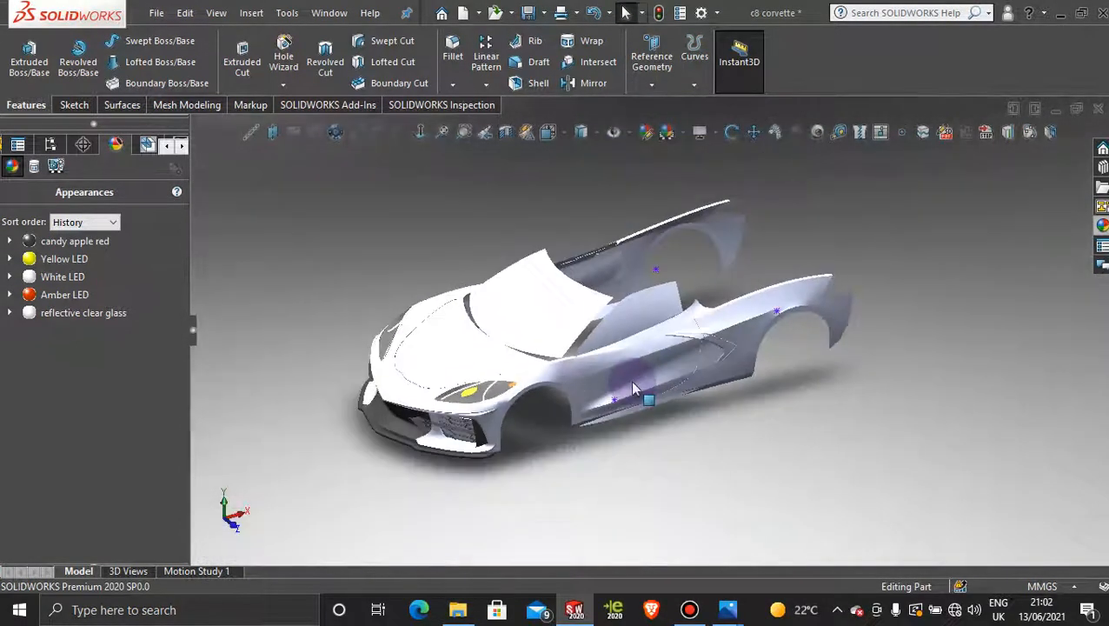
pyautogui.scroll(-4, 630, 271)
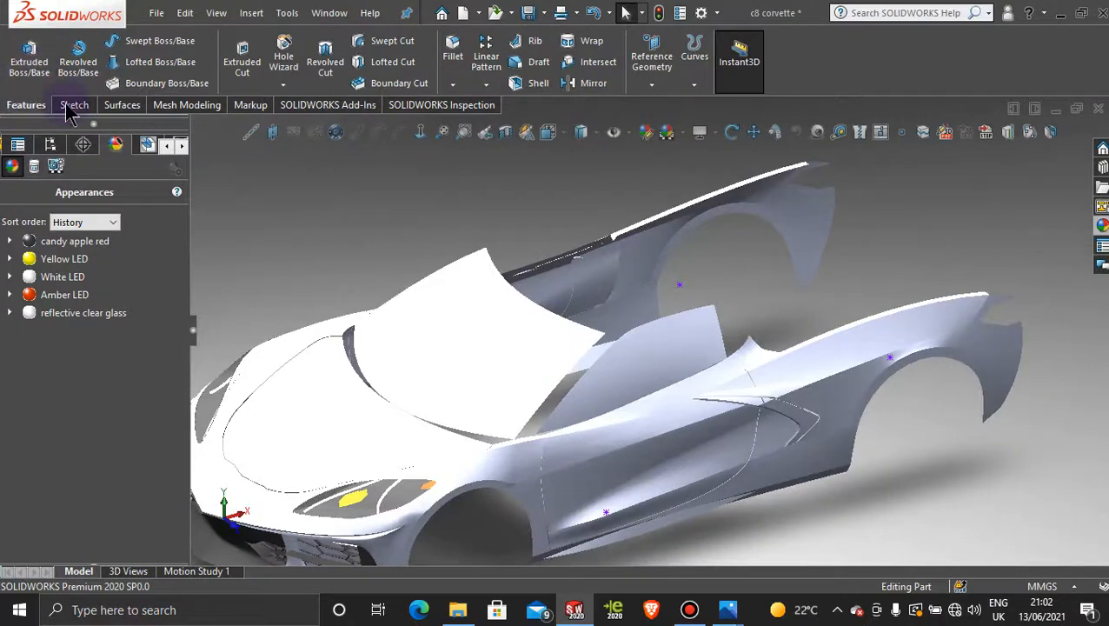
pyautogui.click(577, 87)
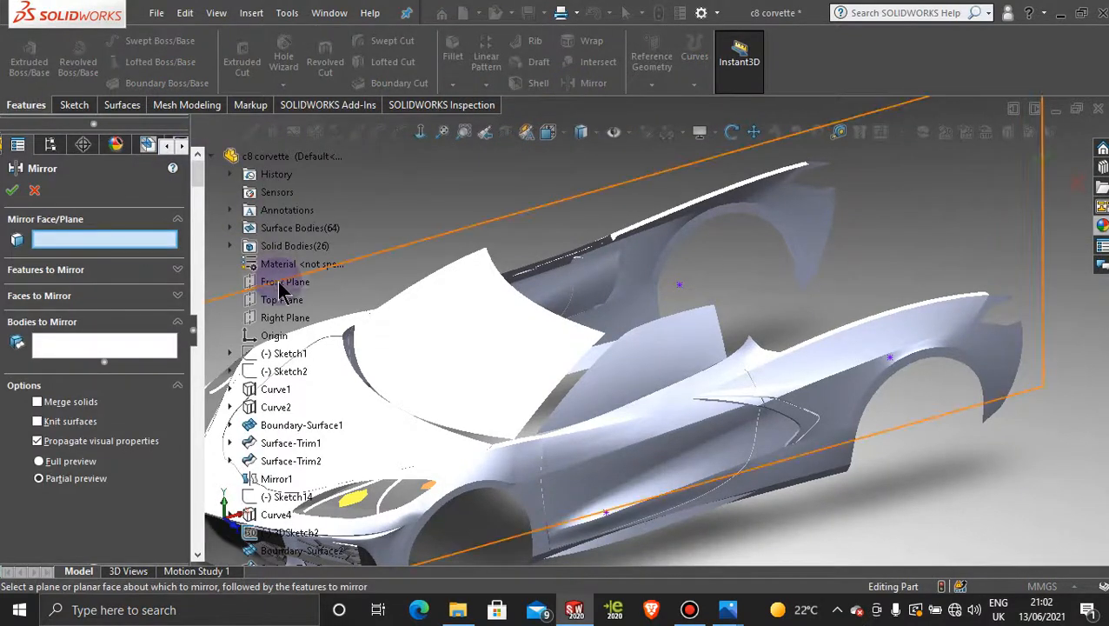
pyautogui.click(279, 287)
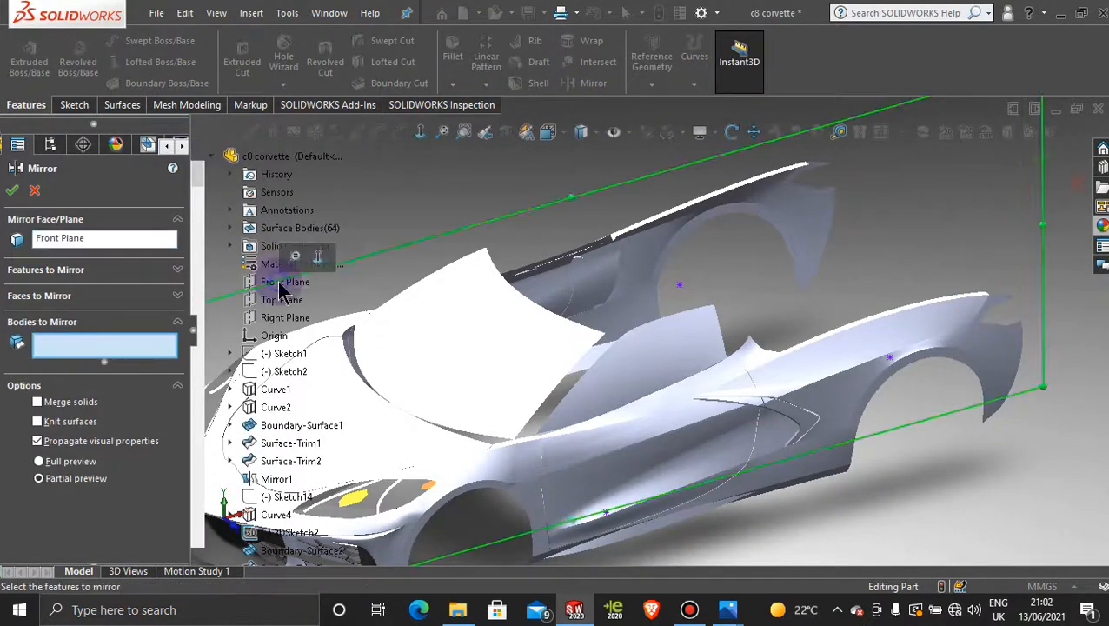
pyautogui.click(661, 346)
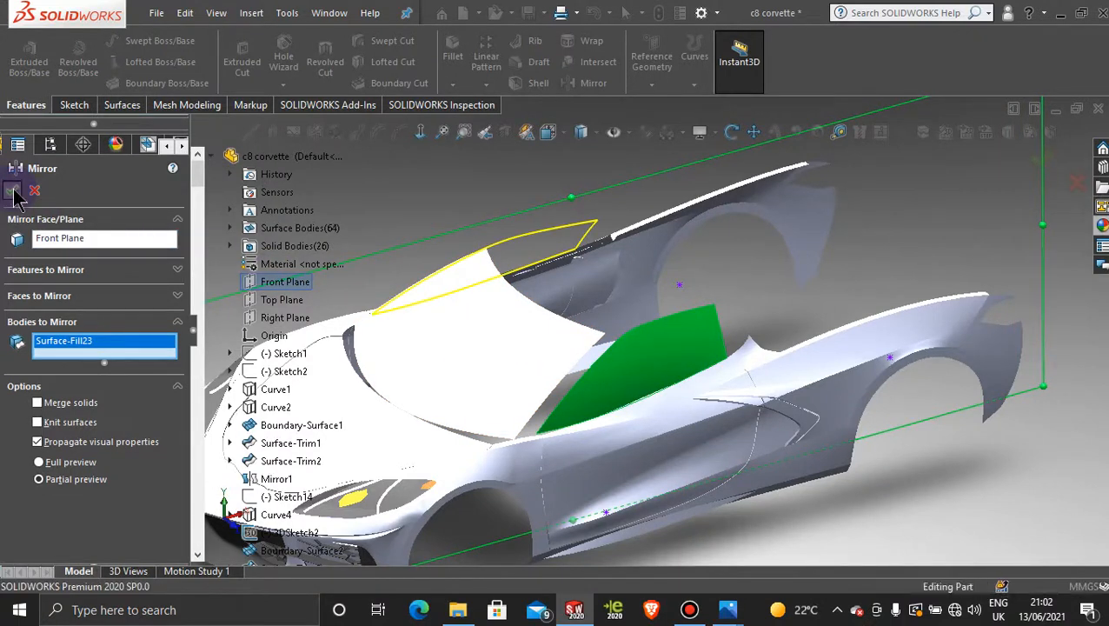
pyautogui.click(13, 192)
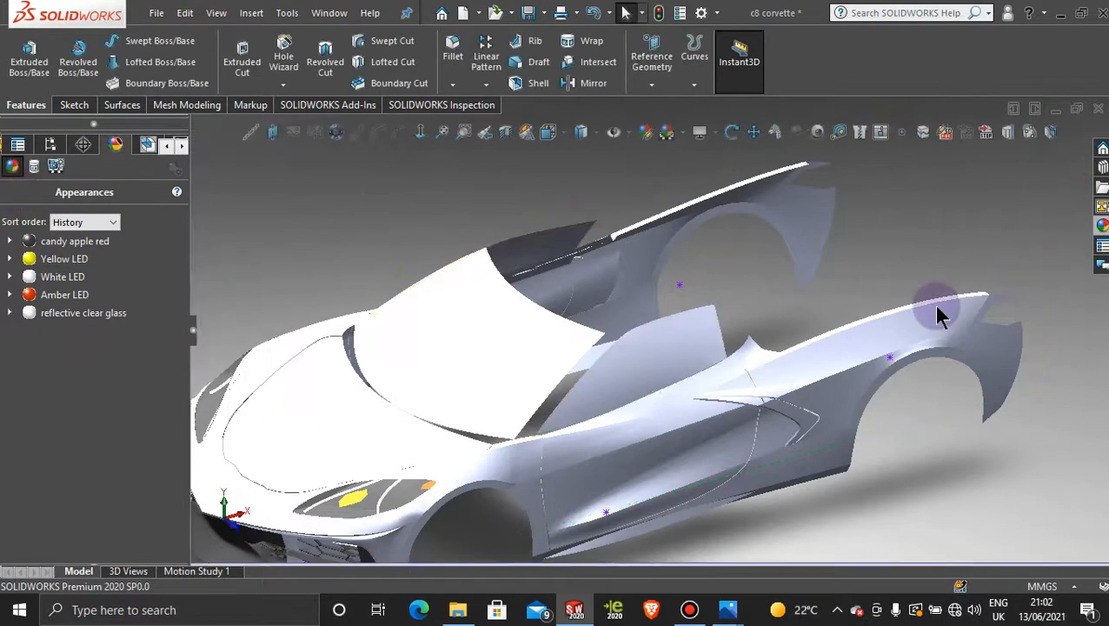
pyautogui.scroll(3, 769, 343)
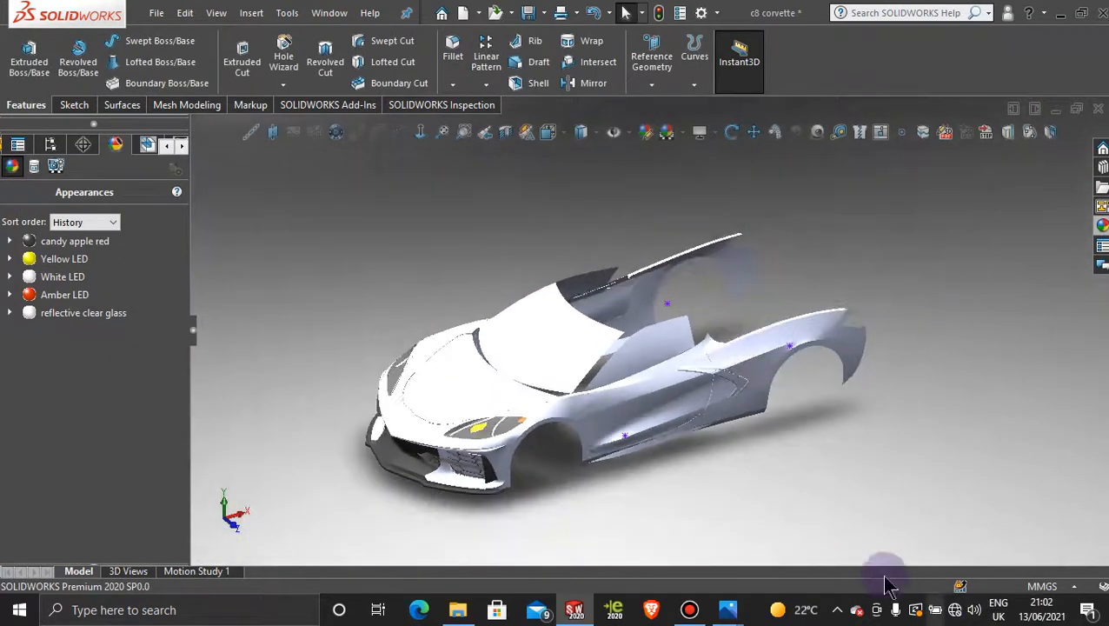
pyautogui.click(689, 611)
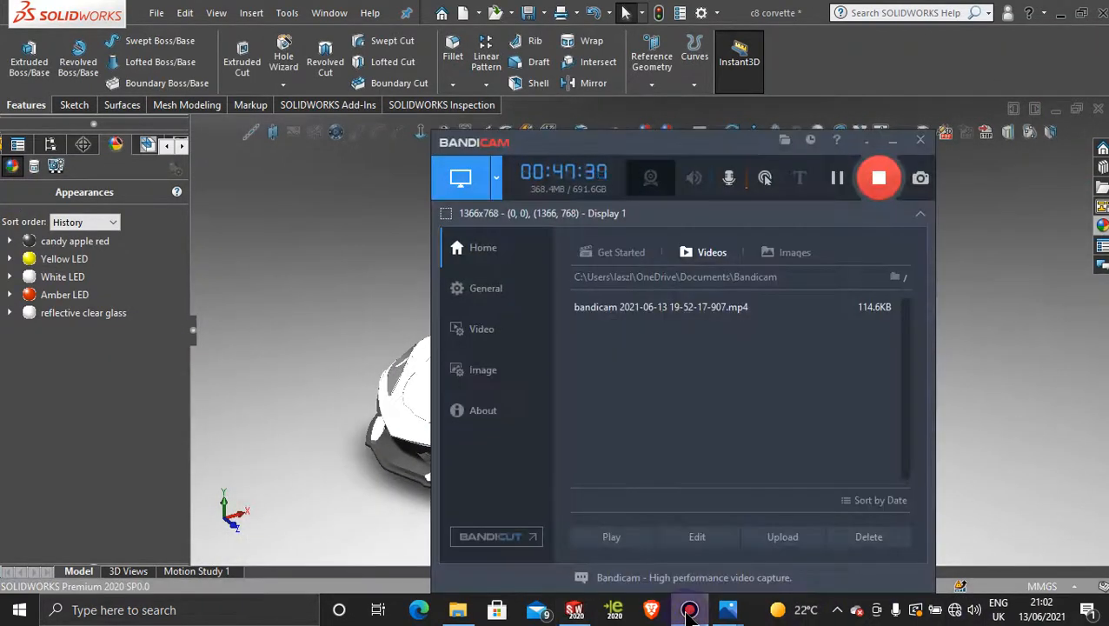
pyautogui.click(689, 611)
# - Examine the gap between the windshield and the hood, the windshield's edges, and the side window's fit with the body
pyautogui.moveTo(582, 447); pyautogui.dragTo(503, 391, button='middle')
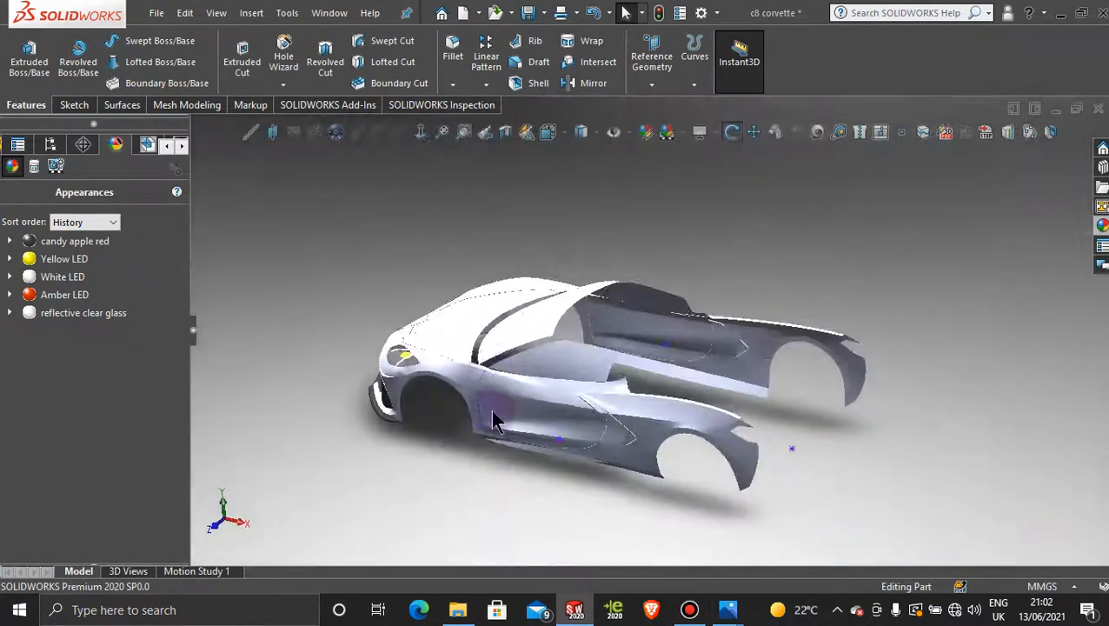
pyautogui.scroll(-5, 513, 345)
pyautogui.scroll(-5, 512, 345)
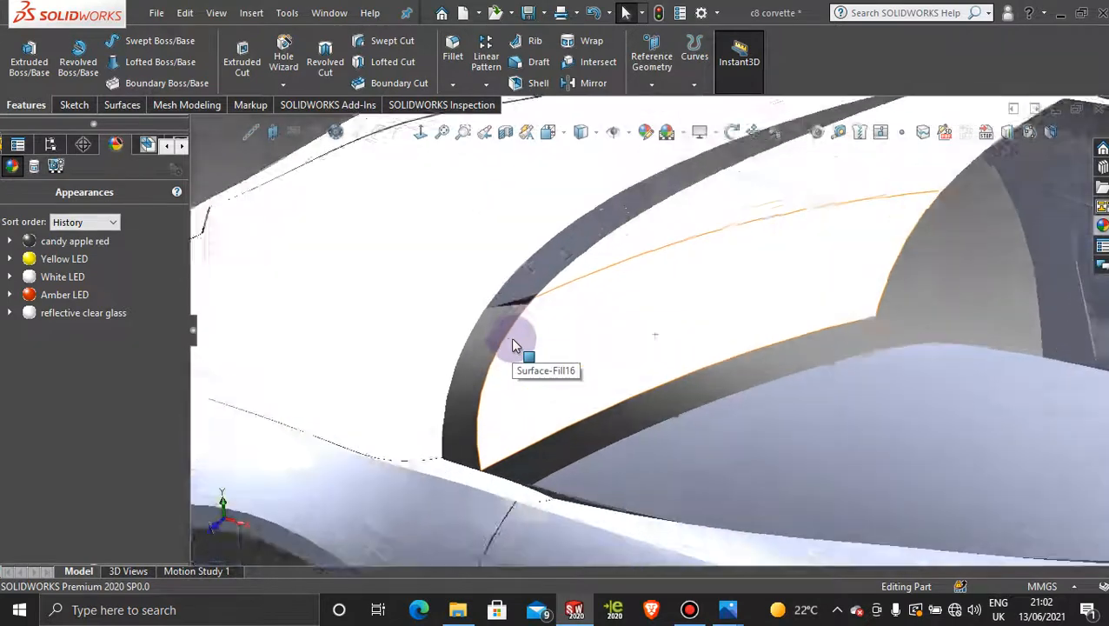
pyautogui.moveTo(560, 314); pyautogui.dragTo(545, 255, button='middle')
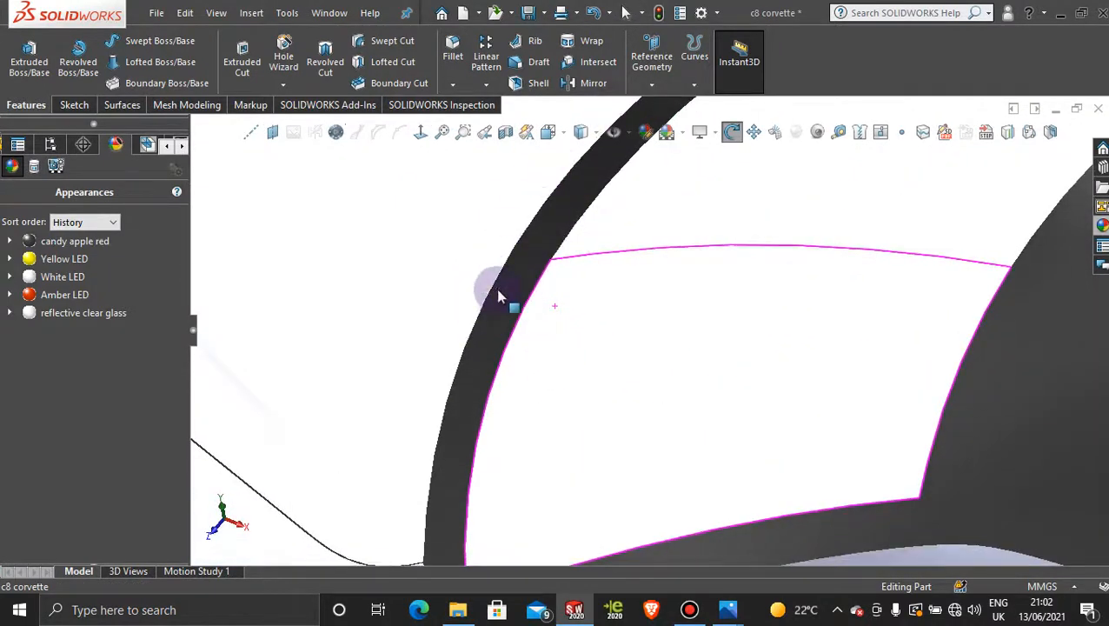
pyautogui.scroll(5, 502, 339)
pyautogui.moveTo(536, 405); pyautogui.dragTo(508, 492, button='middle')
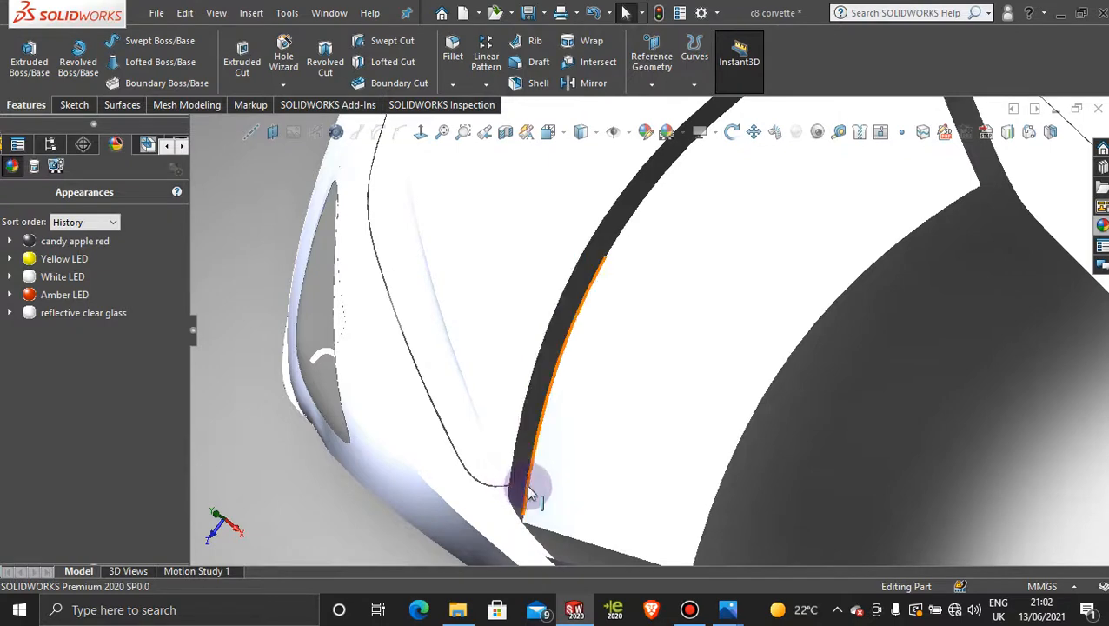
pyautogui.scroll(5, 567, 406)
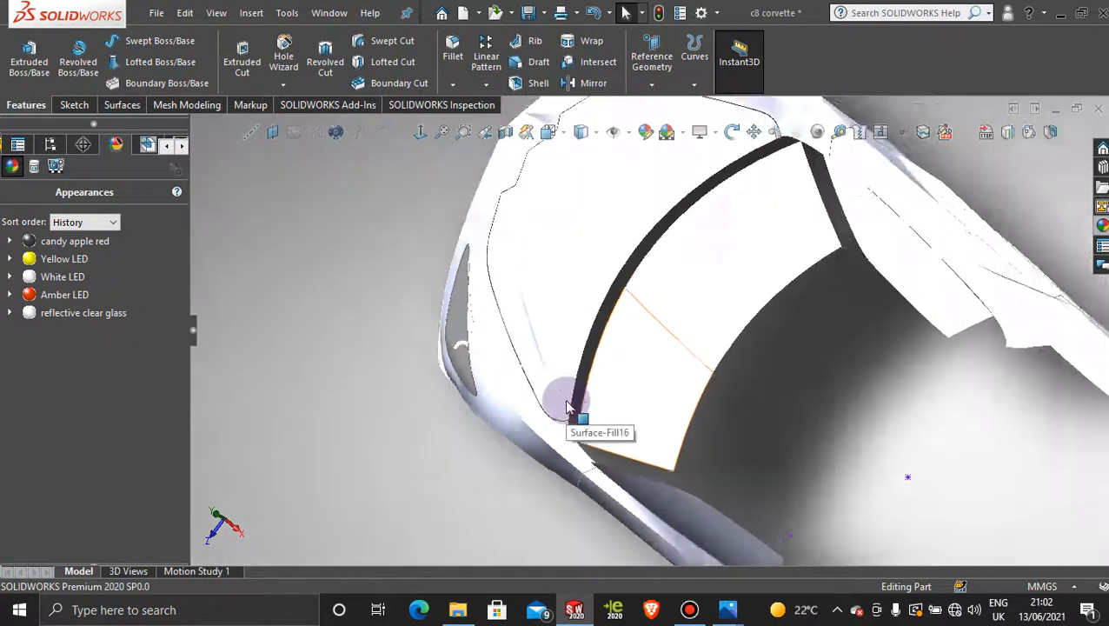
pyautogui.click(677, 358)
pyautogui.moveTo(676, 358); pyautogui.dragTo(736, 209, button='middle')
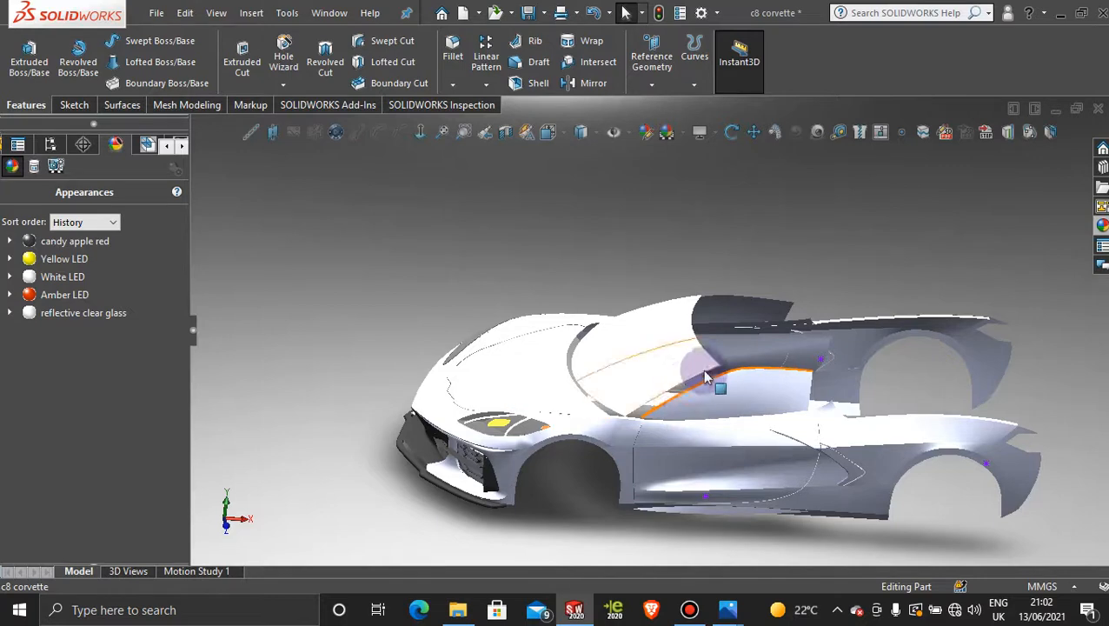
pyautogui.moveTo(718, 396)
pyautogui.mouseDown(button='middle')
pyautogui.moveTo(754, 354)
pyautogui.moveTo(787, 383)
pyautogui.moveTo(733, 383)
pyautogui.mouseUp(button='middle')
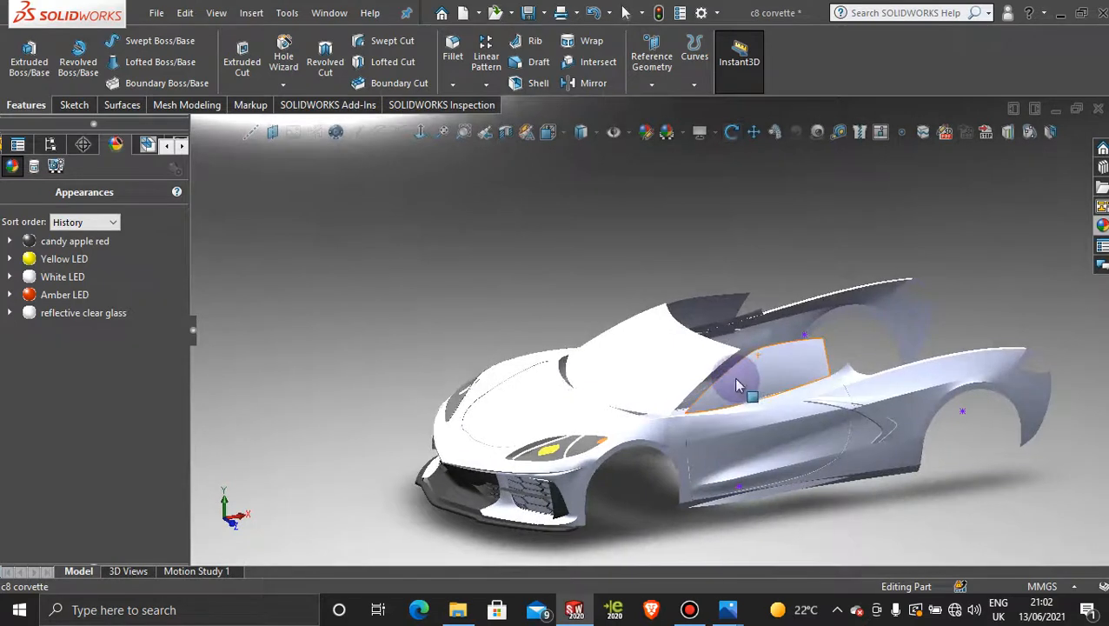